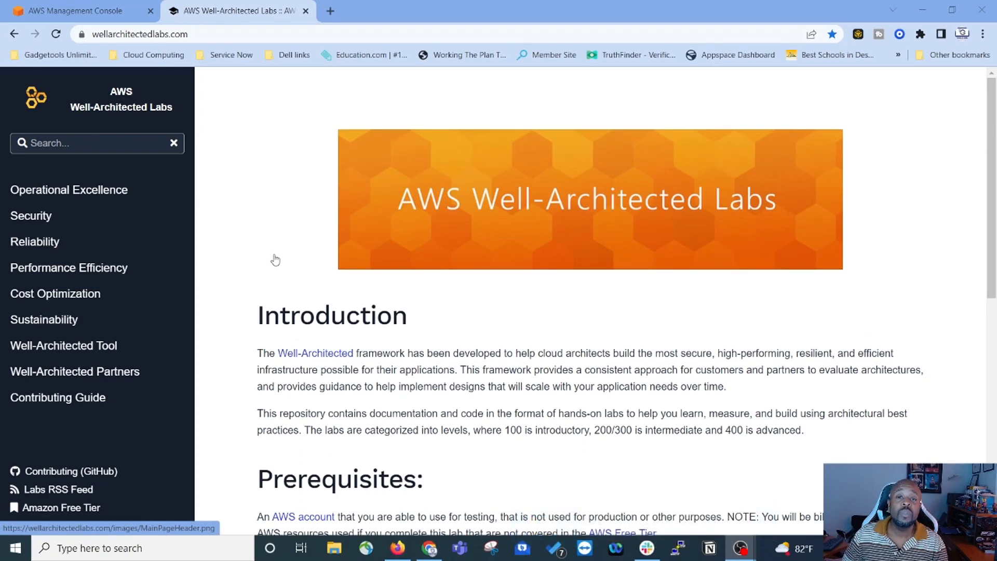
Step: Go to the Operational Excellence labs and pick '100 - Inventory and Patch Management'
click(109, 193)
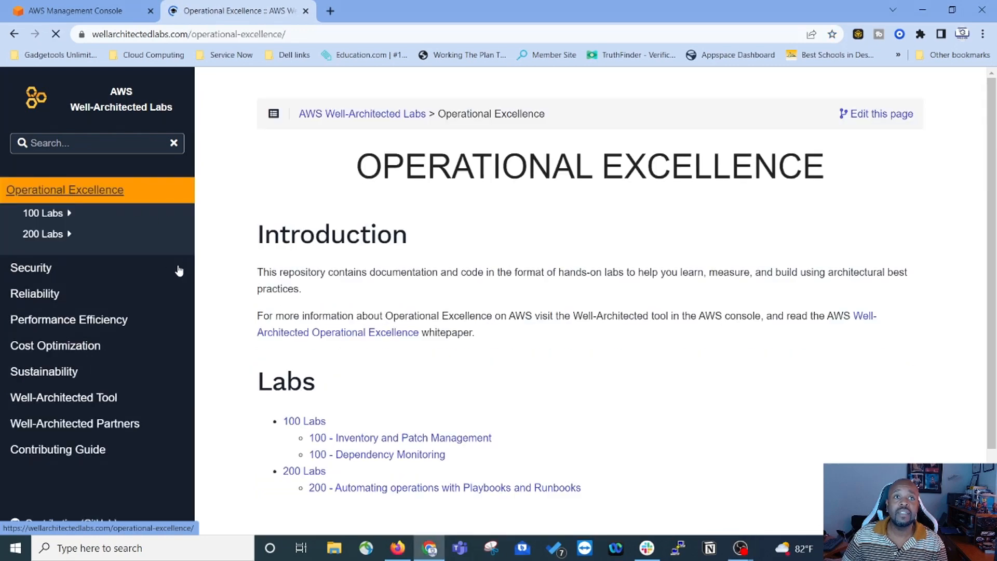
scroll(364, 359, down, 2)
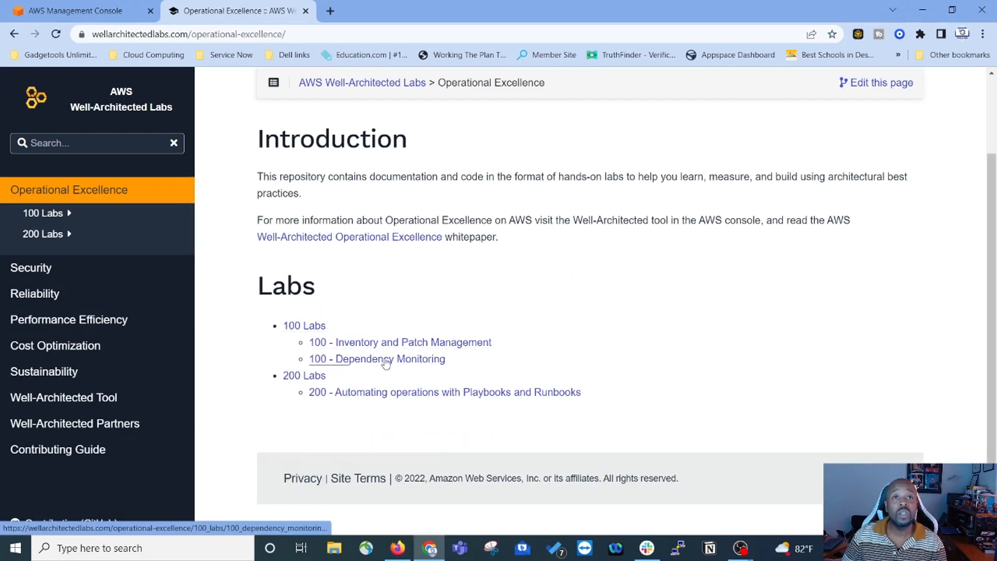
click(362, 344)
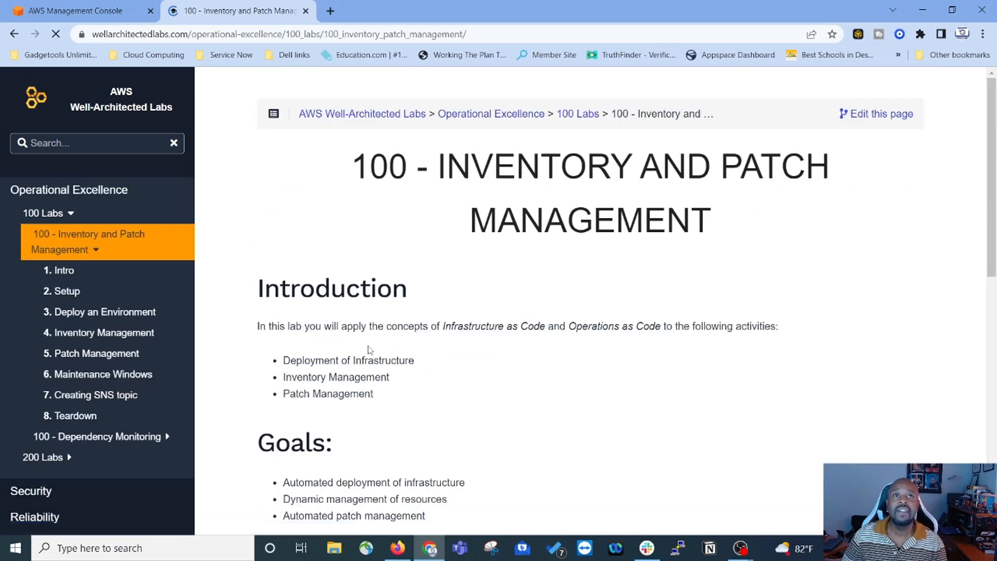
Step: Scroll through the lab's intro overview page
scroll(563, 211, down, 8)
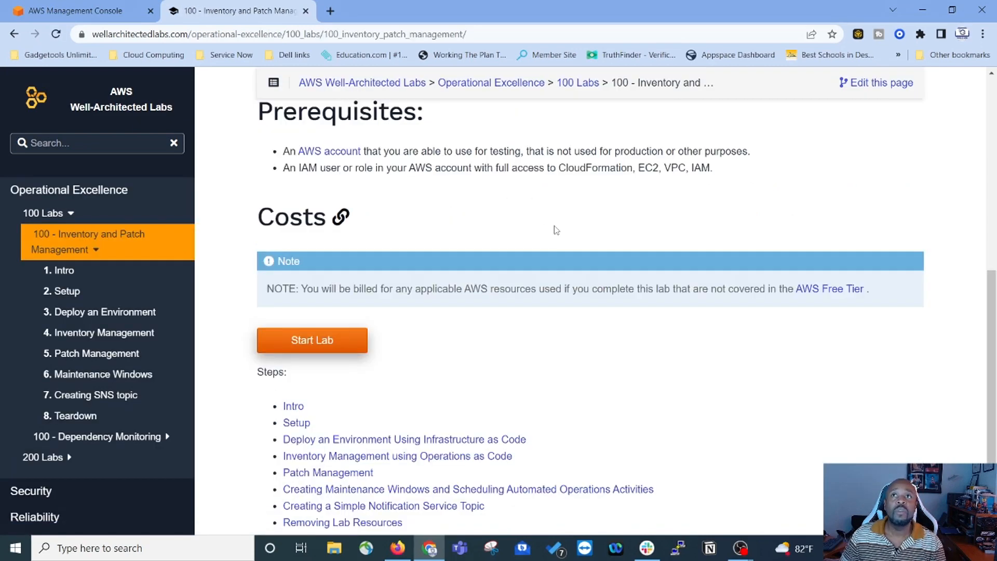
scroll(554, 230, up, 4)
scroll(476, 201, up, 5)
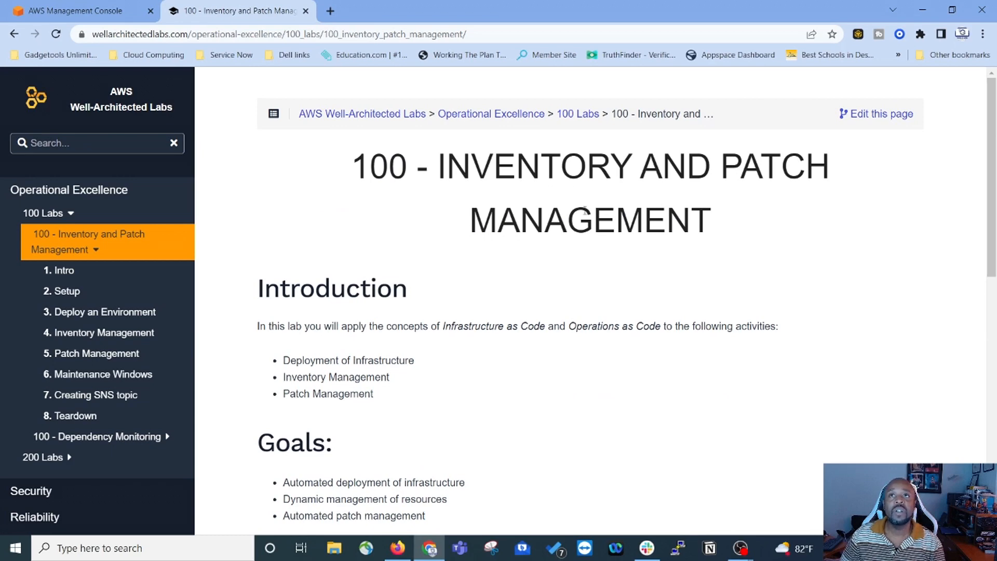
scroll(367, 216, down, 1)
scroll(422, 267, down, 1)
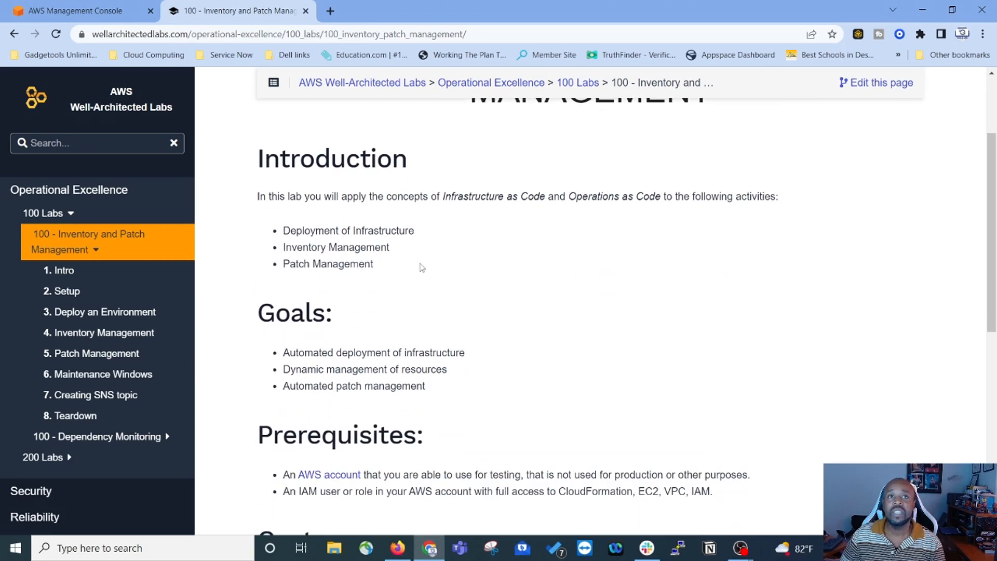
scroll(397, 314, down, 1)
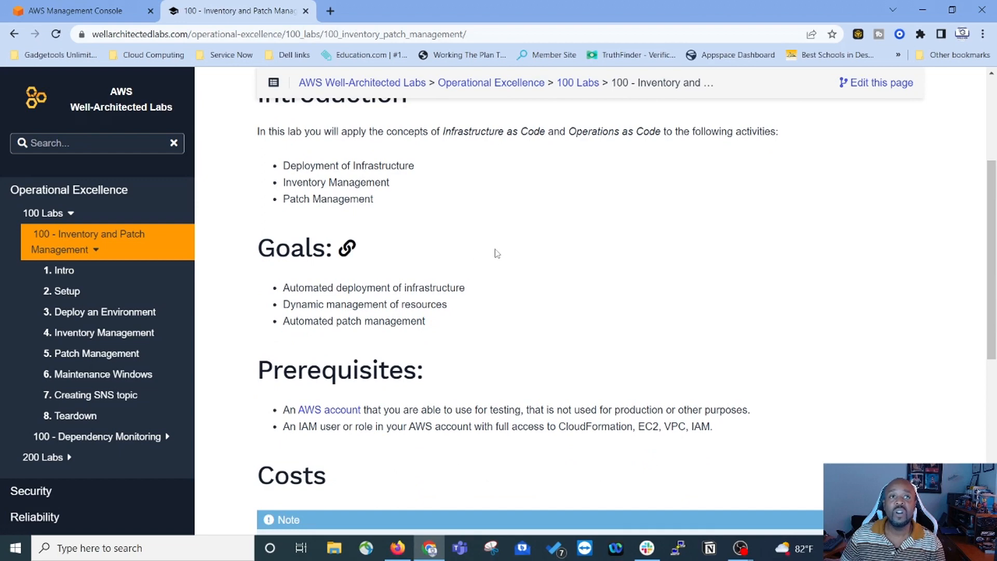
scroll(496, 253, down, 2)
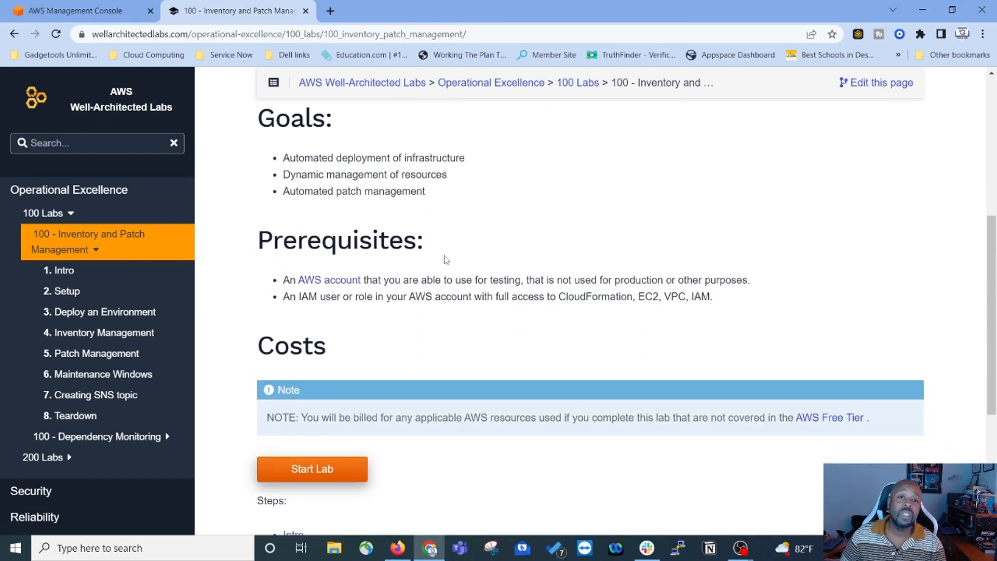
scroll(446, 259, down, 2)
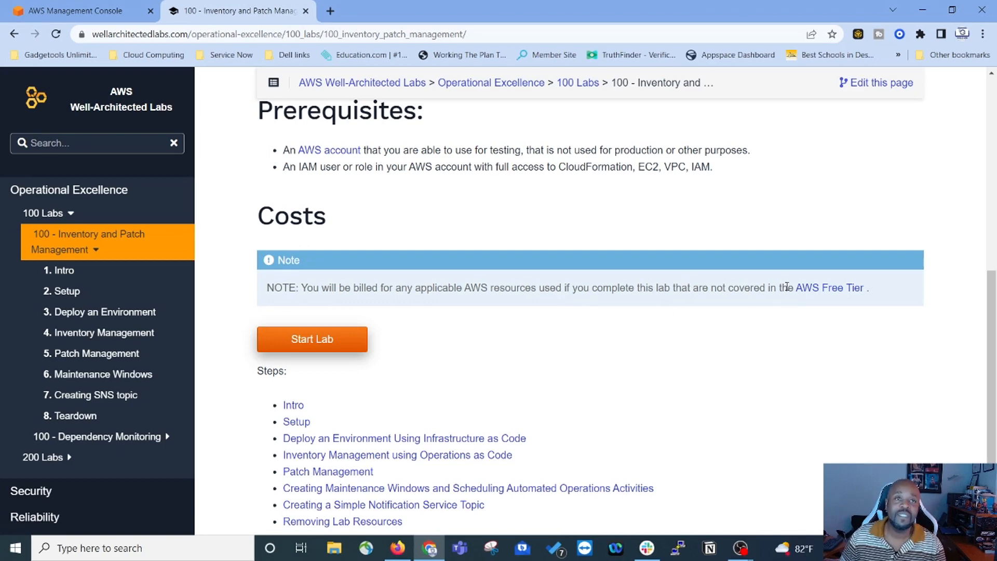
scroll(649, 280, down, 3)
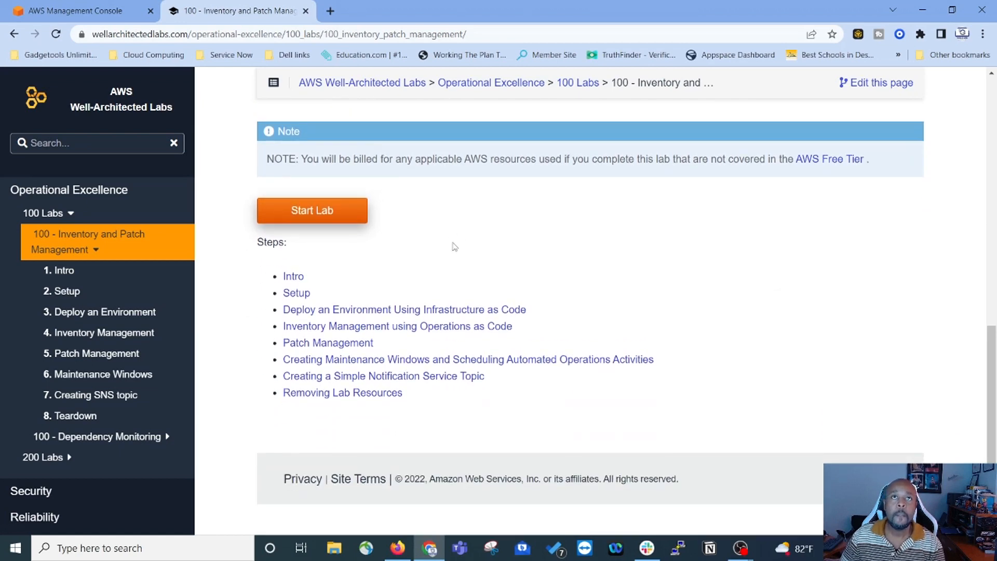
scroll(745, 181, up, 1)
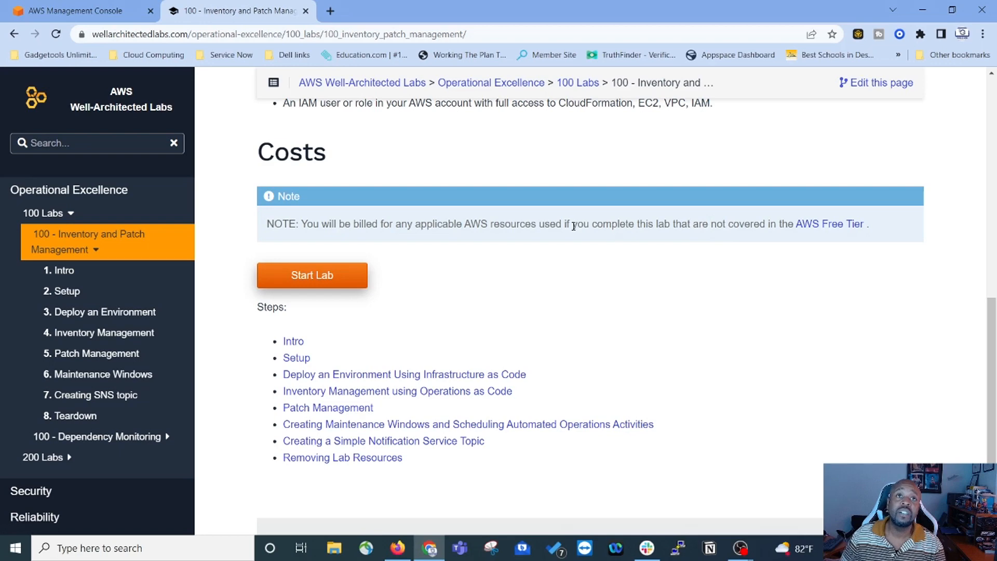
scroll(581, 224, down, 2)
Step: Start the lab and read its first page
click(318, 211)
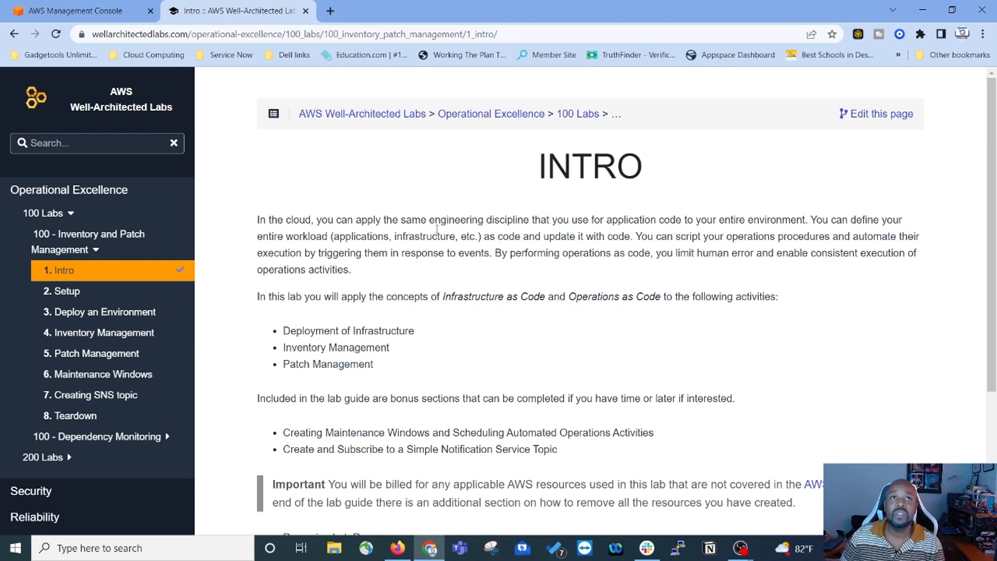
scroll(405, 234, down, 4)
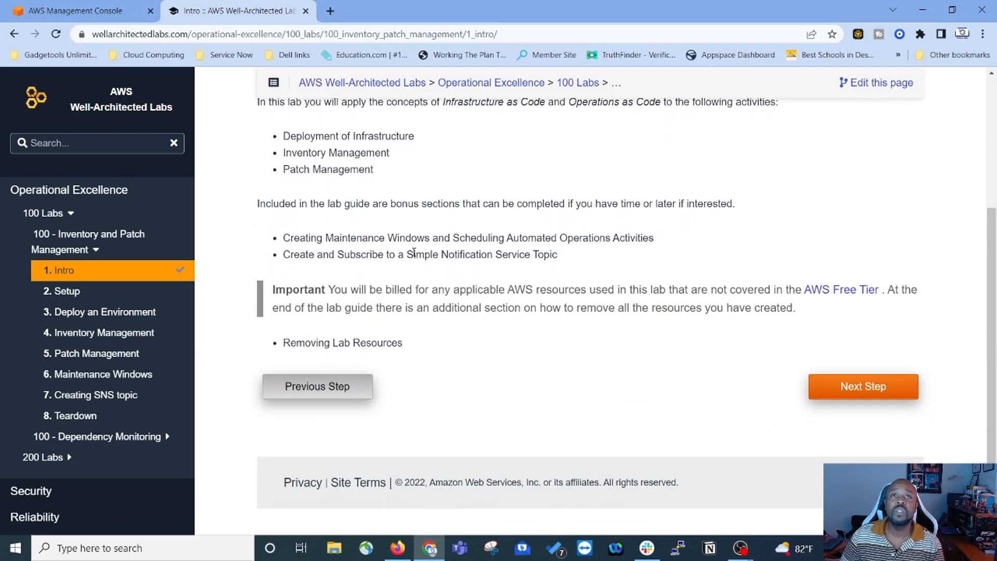
scroll(505, 358, down, 1)
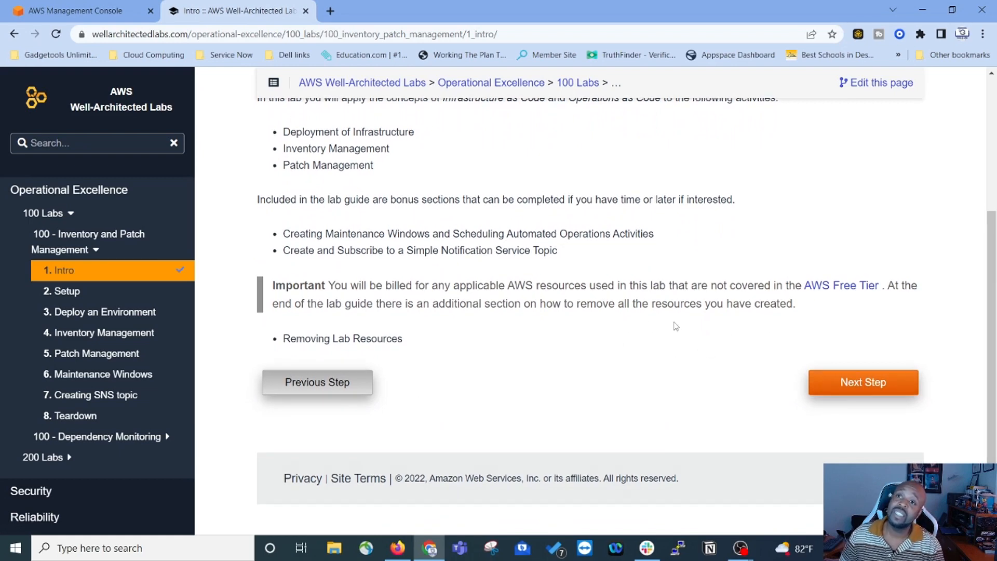
Step: Advance to the Setup step and read the IAM administrator user instructions
click(838, 383)
scroll(618, 332, down, 2)
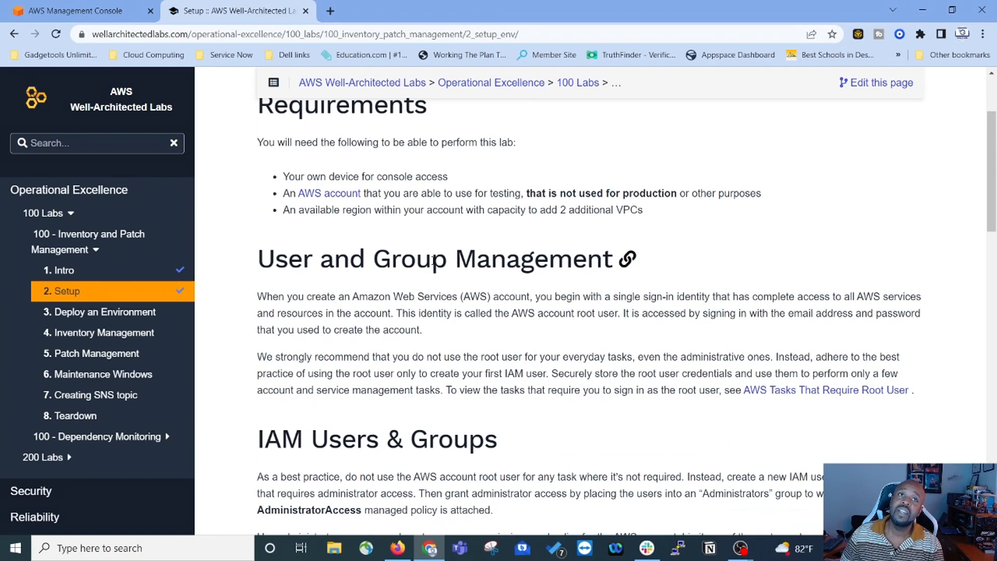
scroll(347, 279, down, 2)
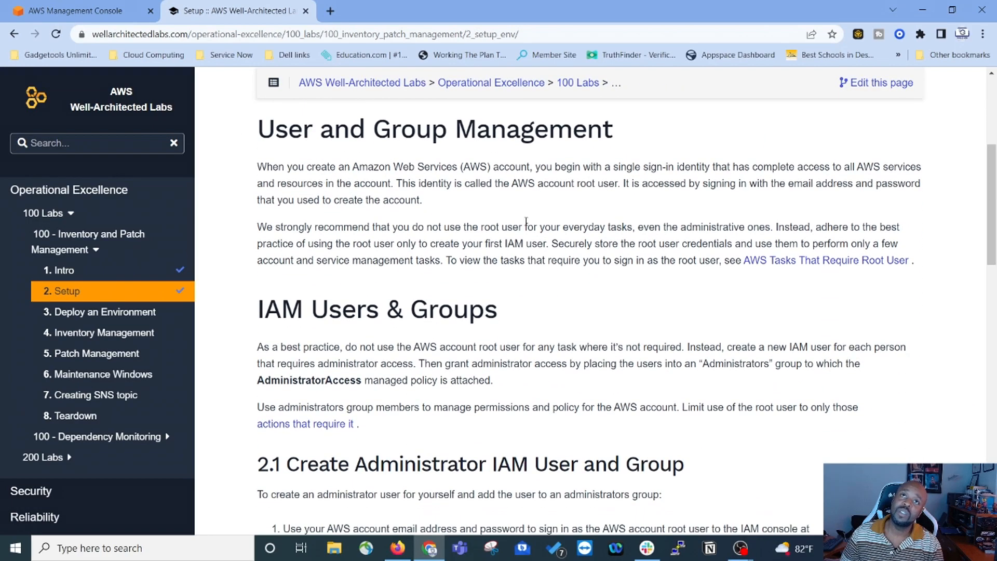
scroll(528, 221, down, 2)
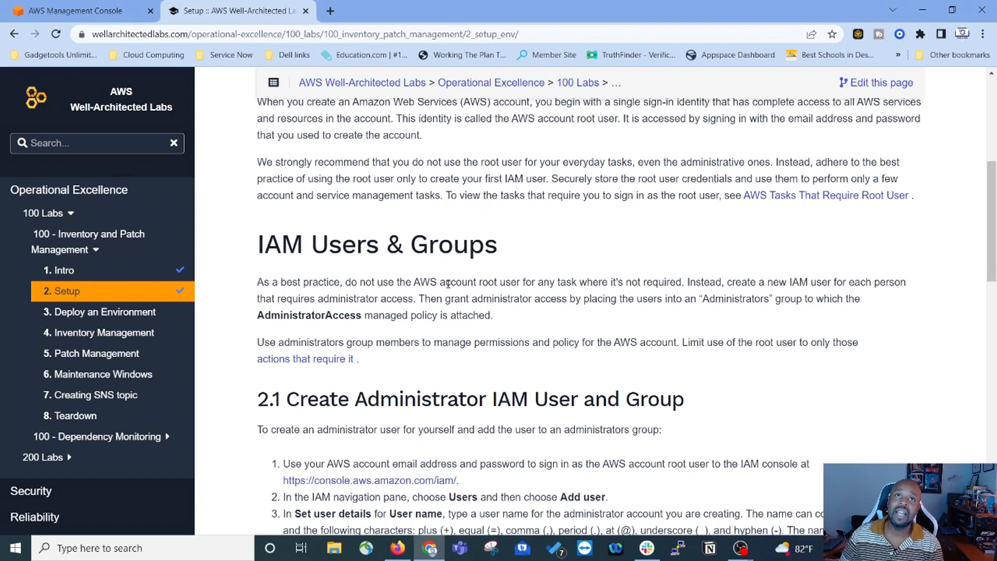
scroll(597, 260, down, 1)
scroll(377, 253, down, 1)
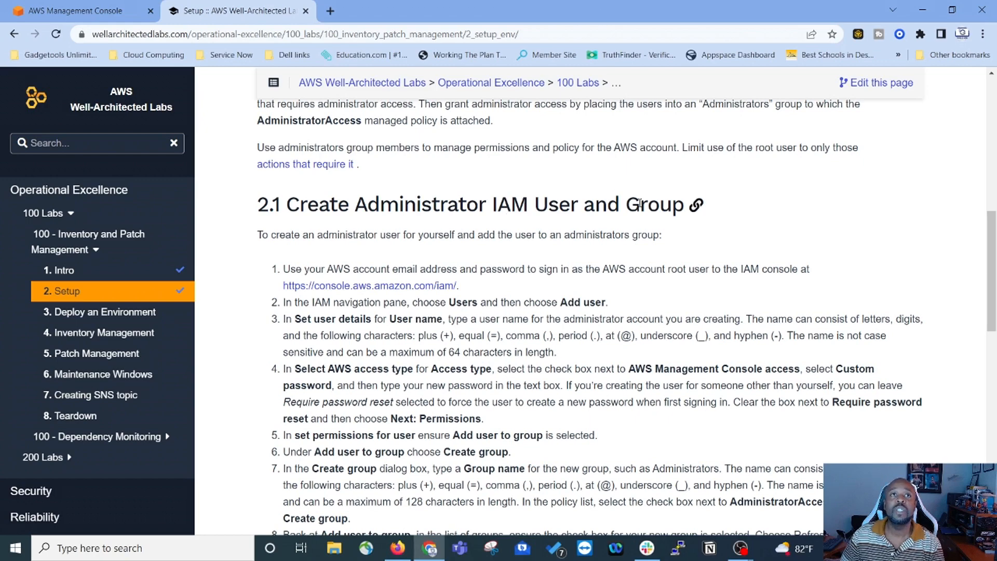
scroll(651, 196, down, 3)
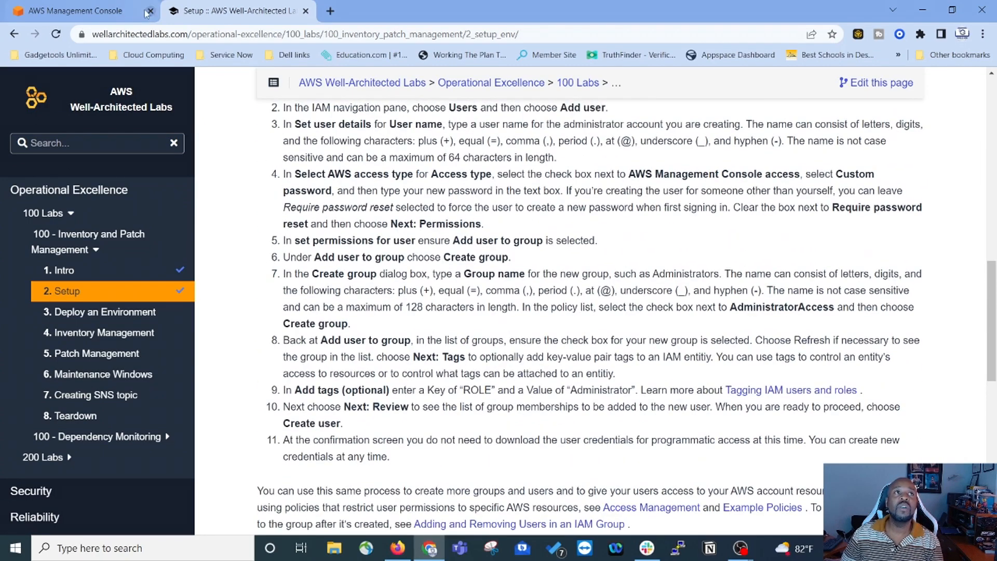
Step: Compare the console home with the Setup instructions, ending on the AWS console home
click(68, 10)
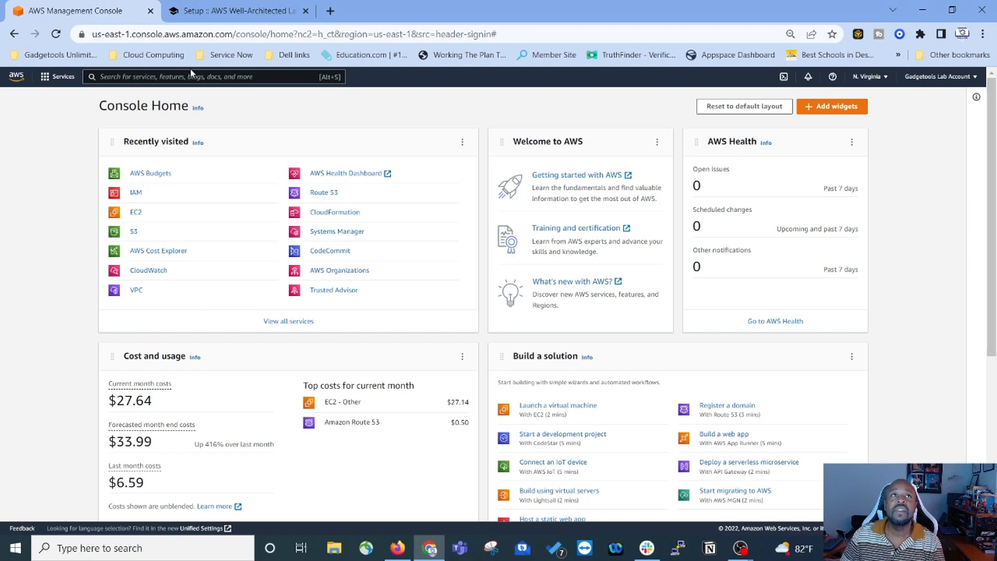
click(208, 11)
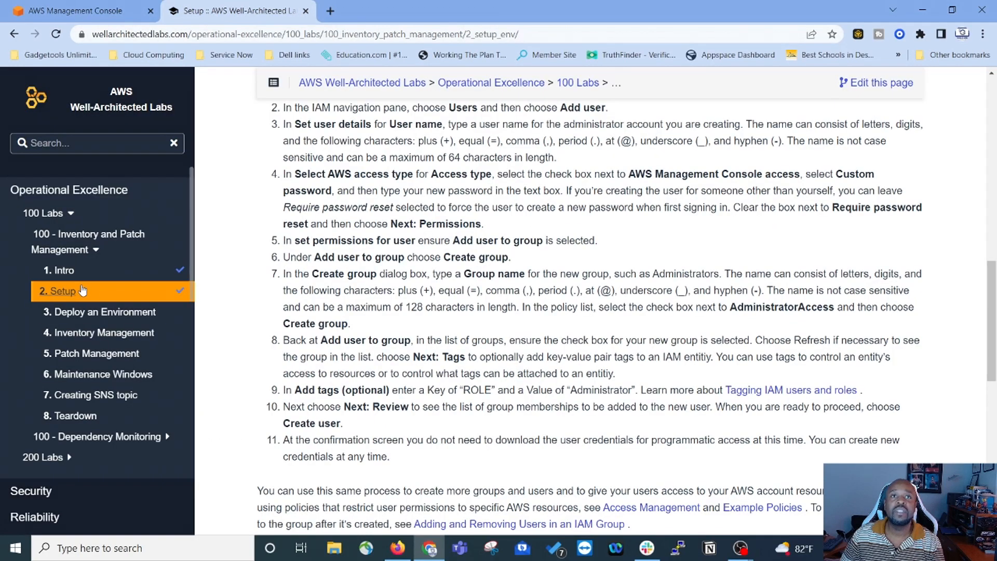
scroll(373, 269, up, 4)
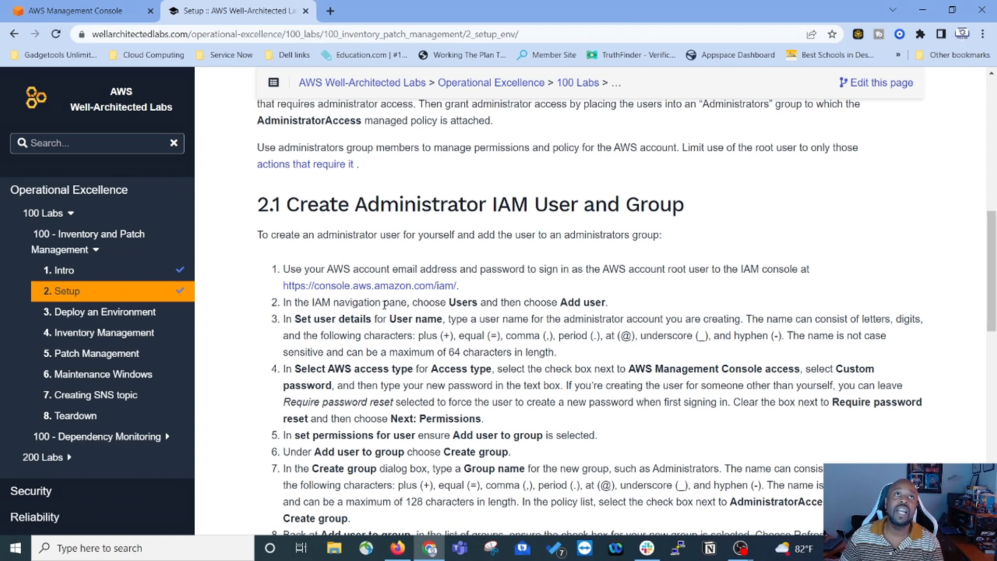
click(86, 12)
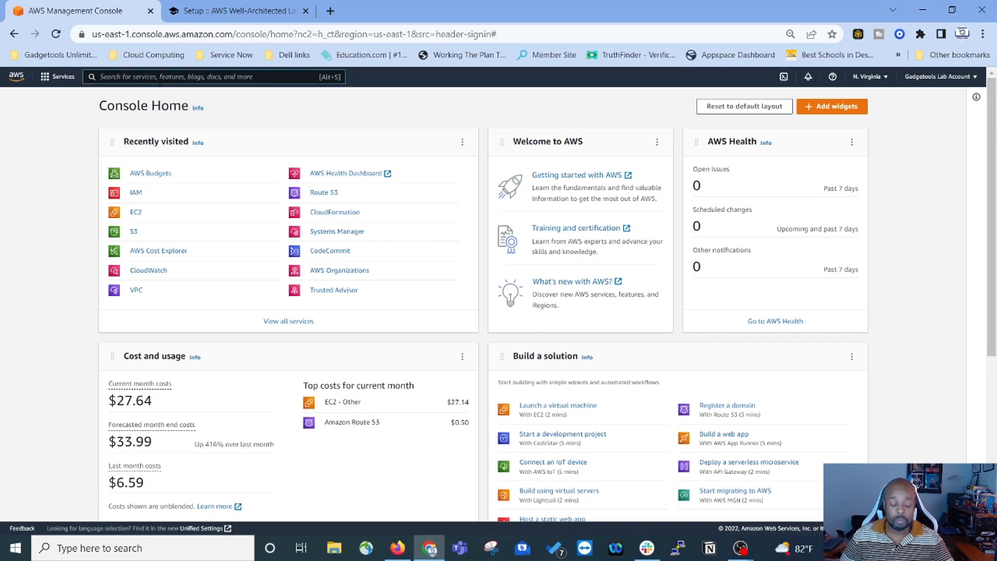
Step: Search for IAM and open its Users list showing the account's five users
click(135, 77)
text(IAM)
key(Return)
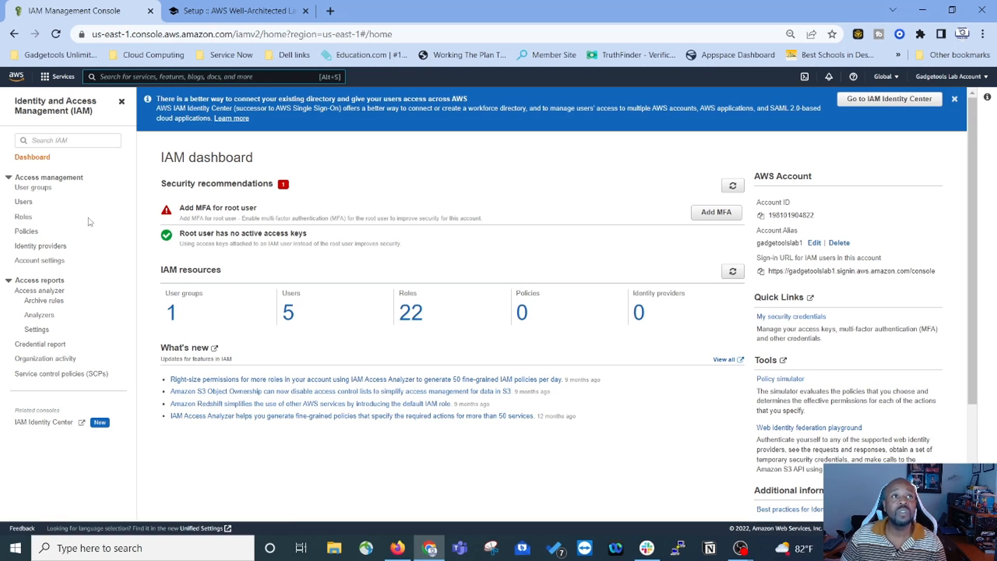
click(25, 204)
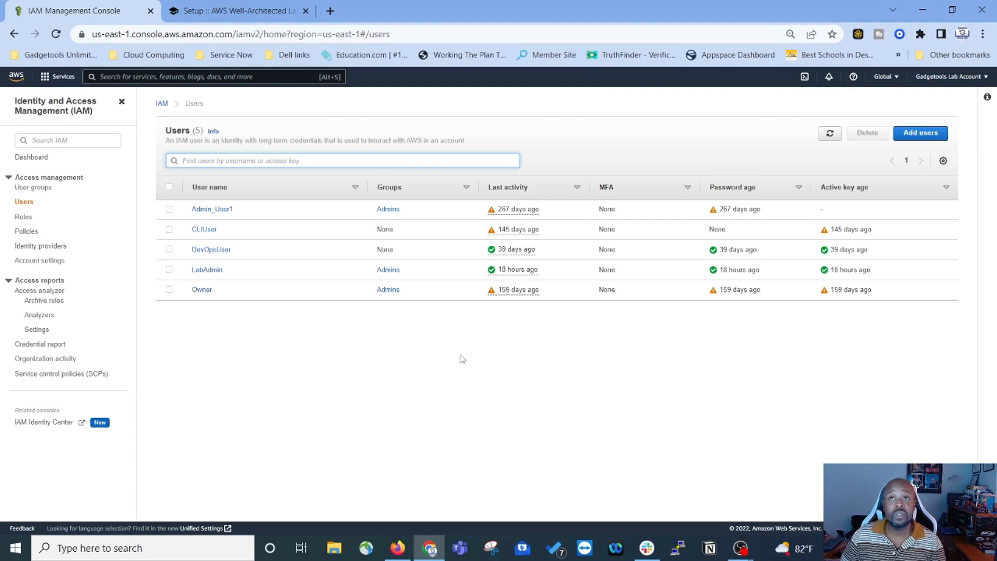
Step: Start a new IAM user named testuser with programmatic and console access
click(920, 134)
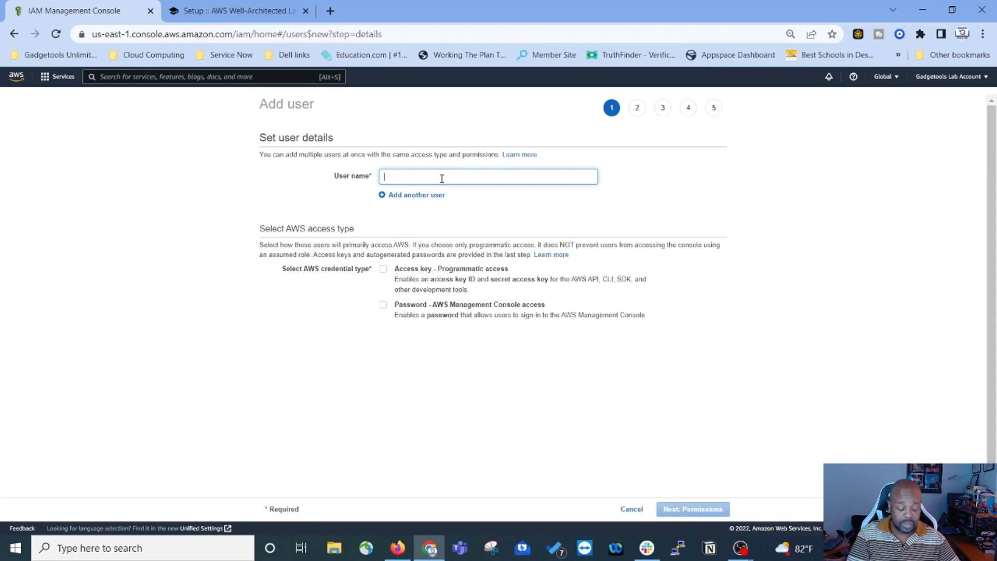
text(test)
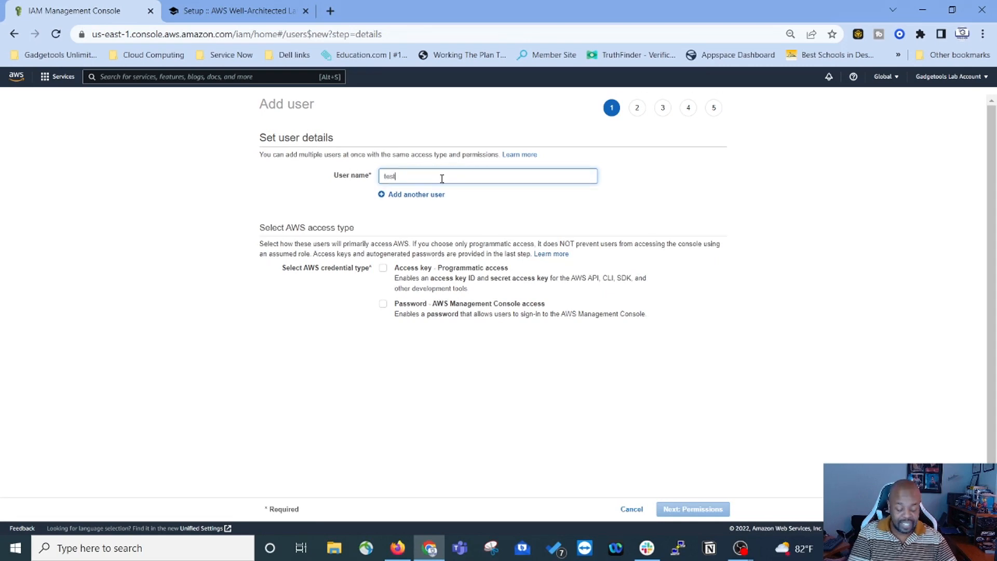
text( user)
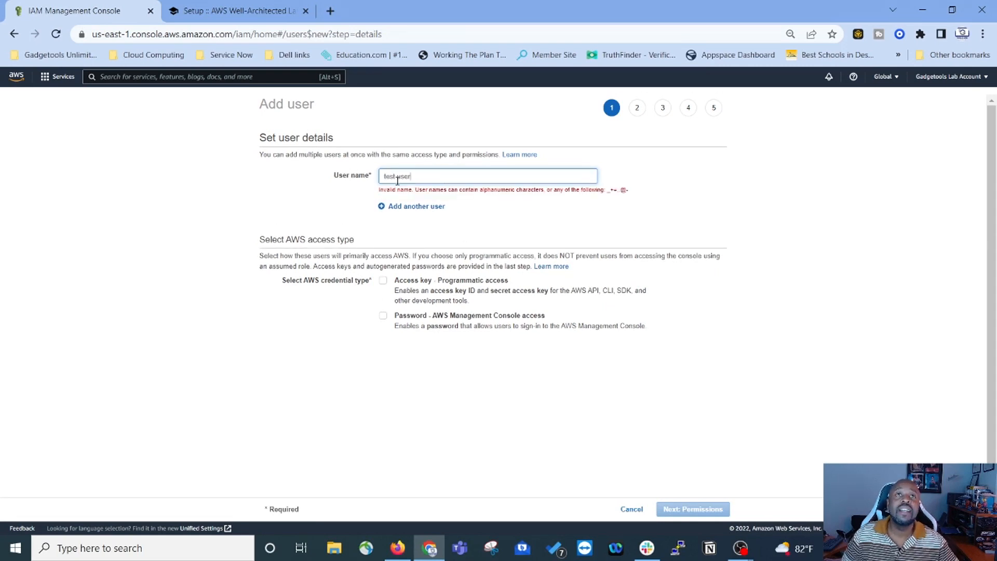
key(BackSpace)
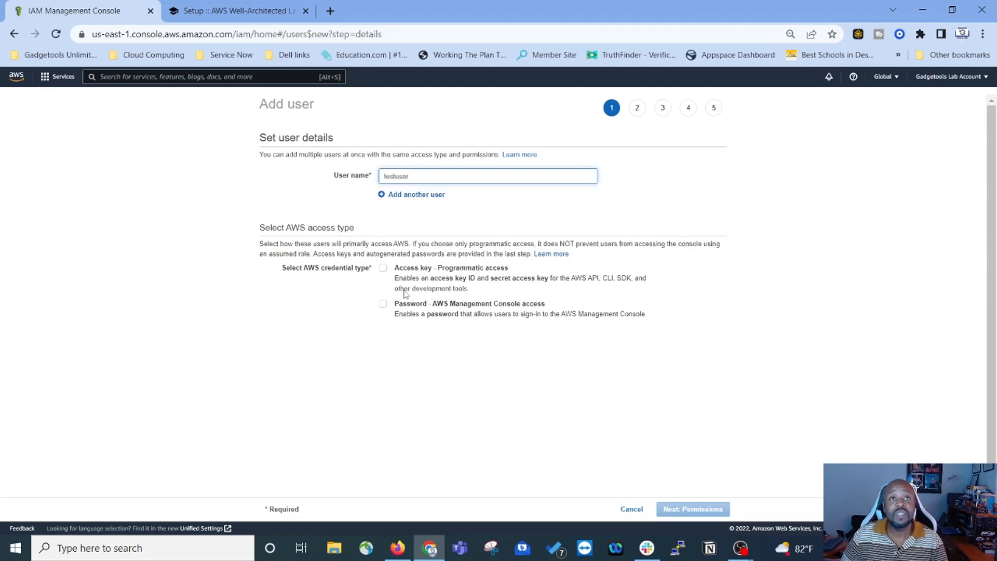
click(384, 274)
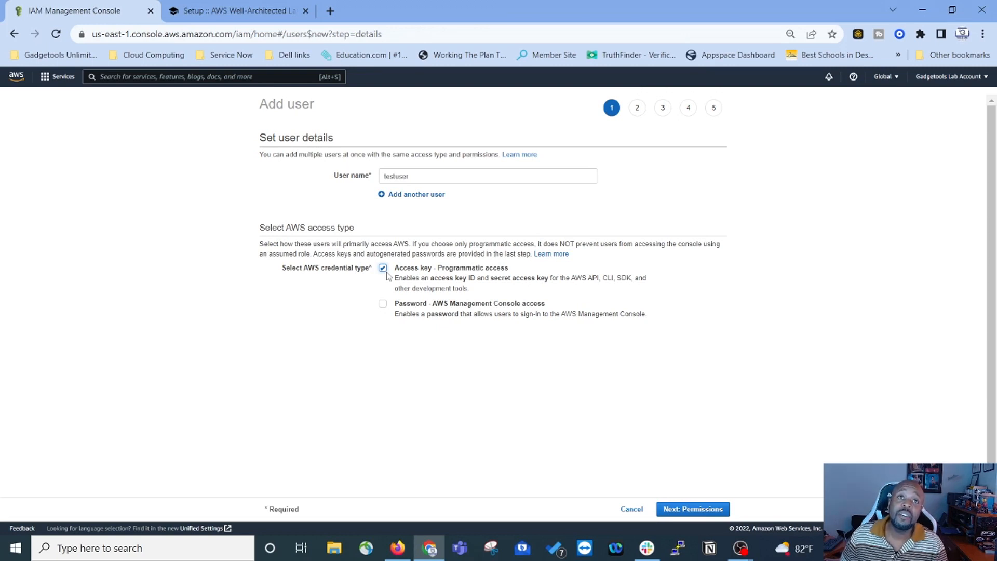
click(384, 304)
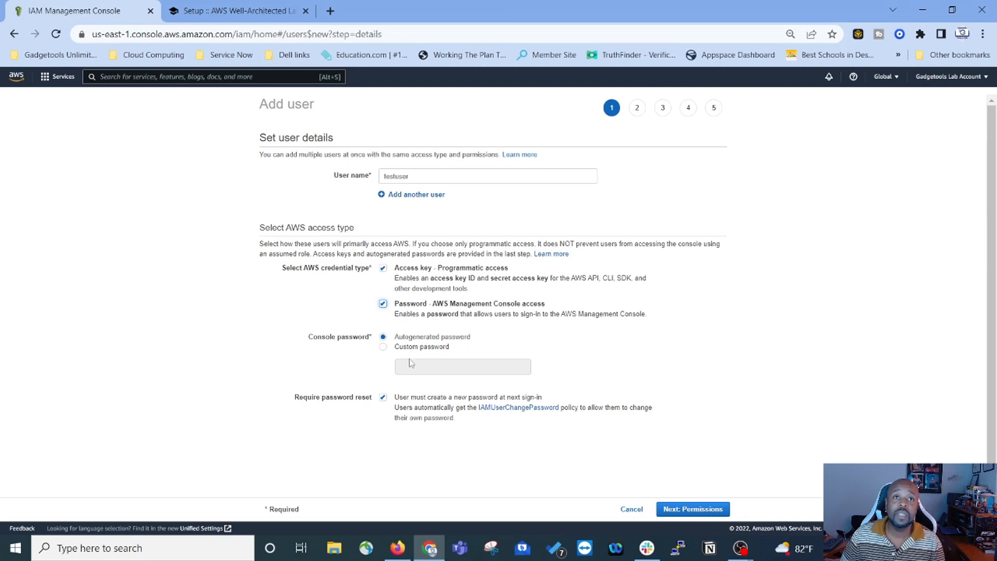
Step: Give testuser a custom console password with no required reset, and continue to permissions
click(383, 347)
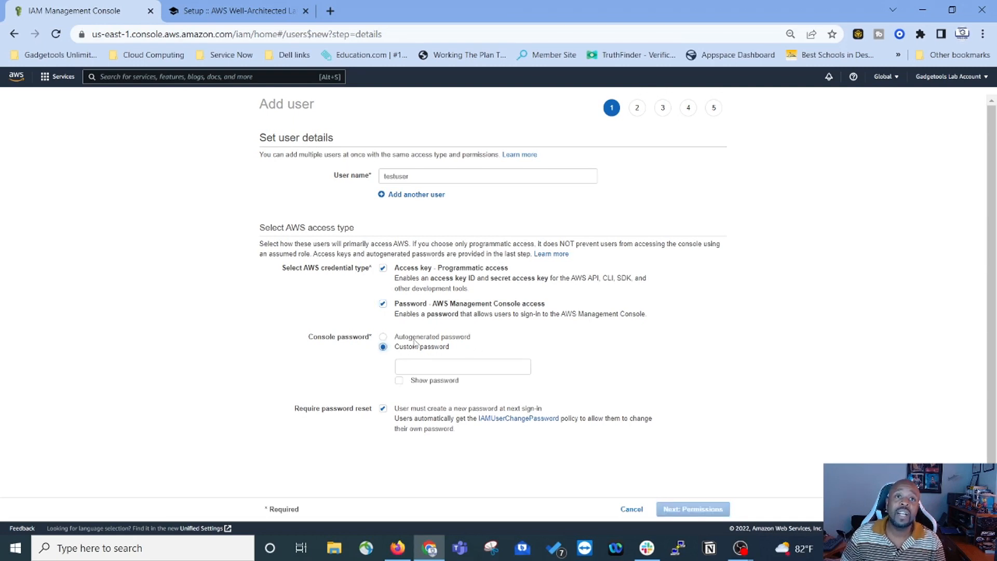
click(428, 369)
text(***************)
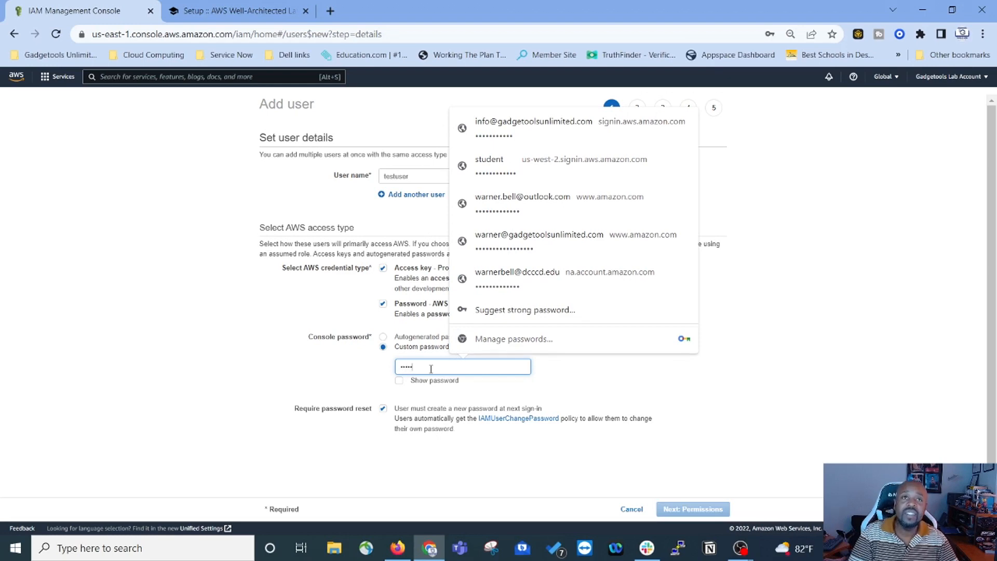
click(384, 413)
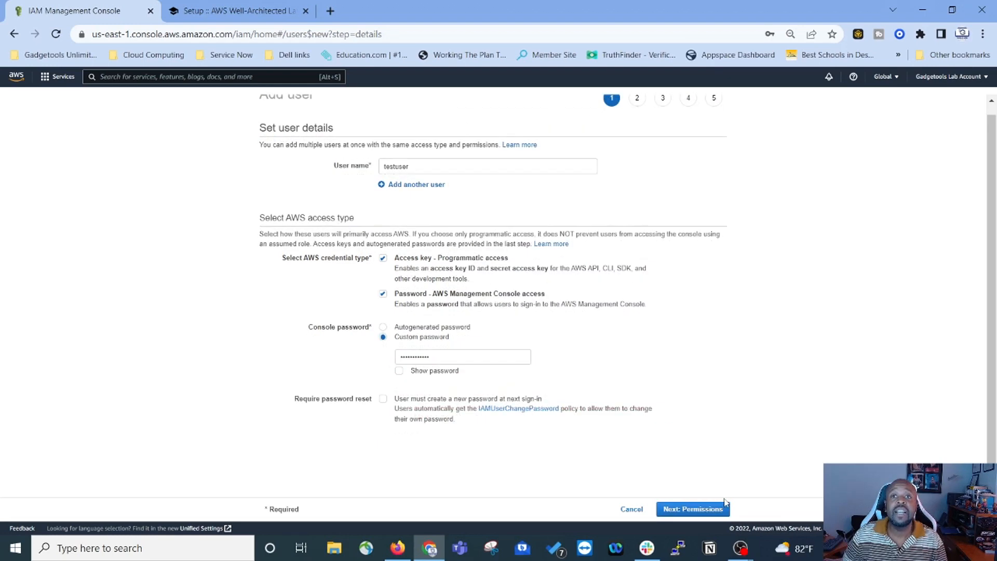
click(693, 509)
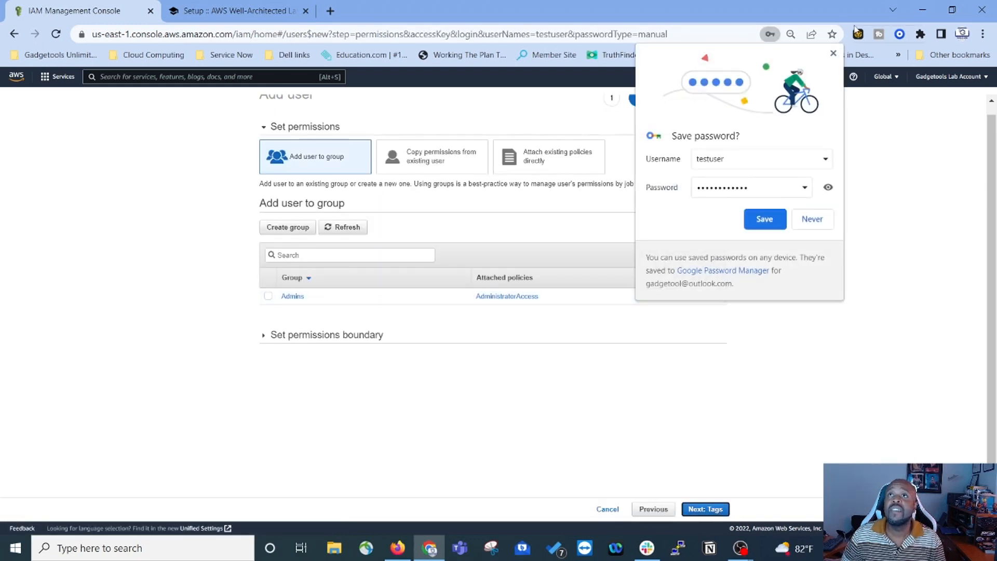
Step: Dismiss the save-password prompt and check the lab setup instructions before returning
click(833, 53)
scroll(588, 281, up, 1)
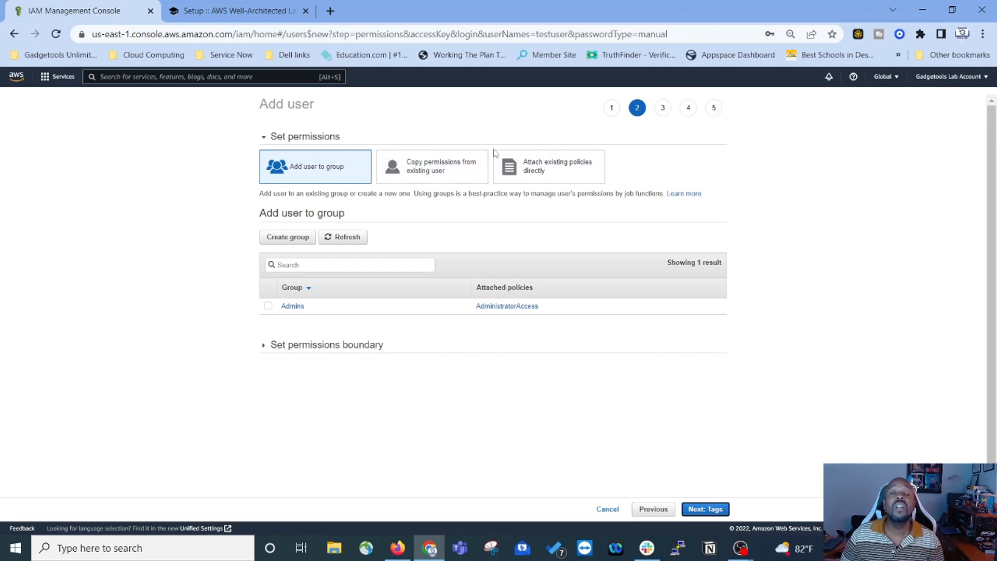
key(ctrl+Tab)
scroll(362, 342, down, 1)
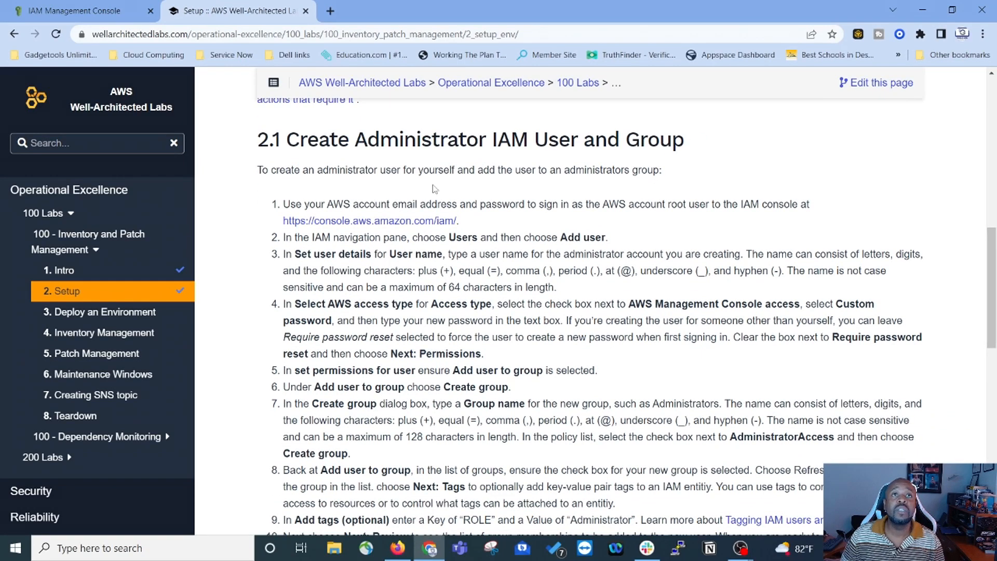
click(96, 14)
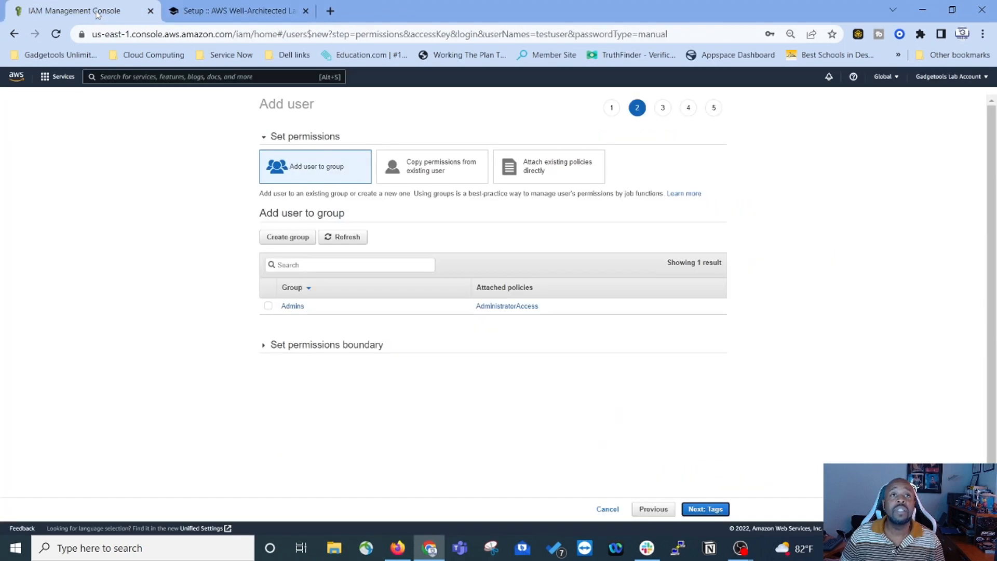
Step: Put testuser in the existing Admins group, skip tags, and create the user
click(268, 307)
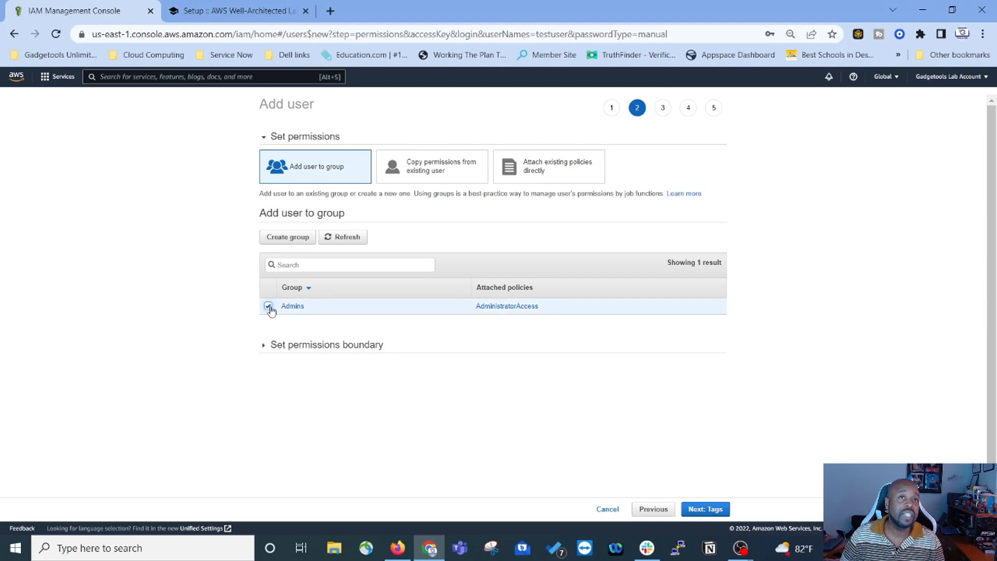
click(268, 307)
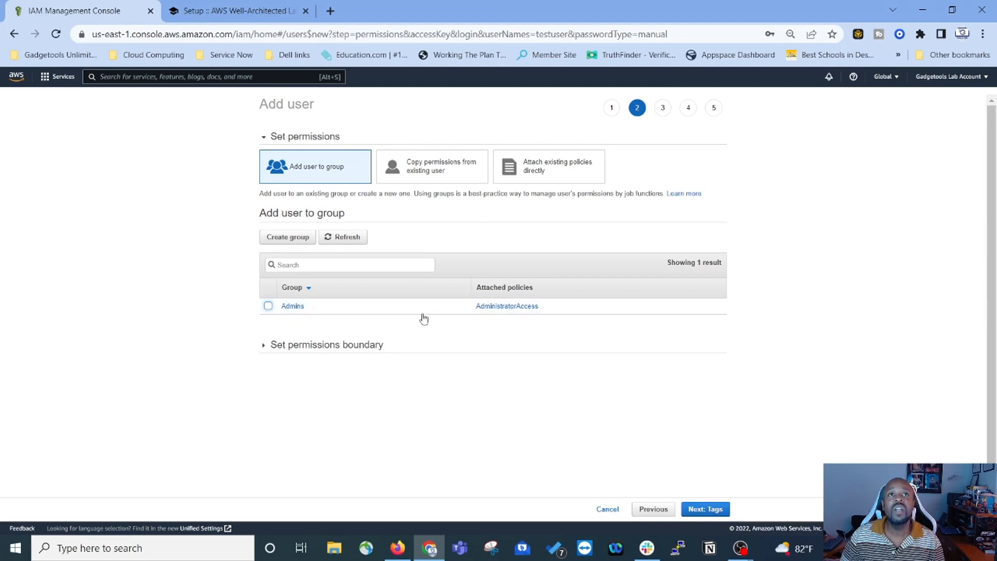
click(287, 238)
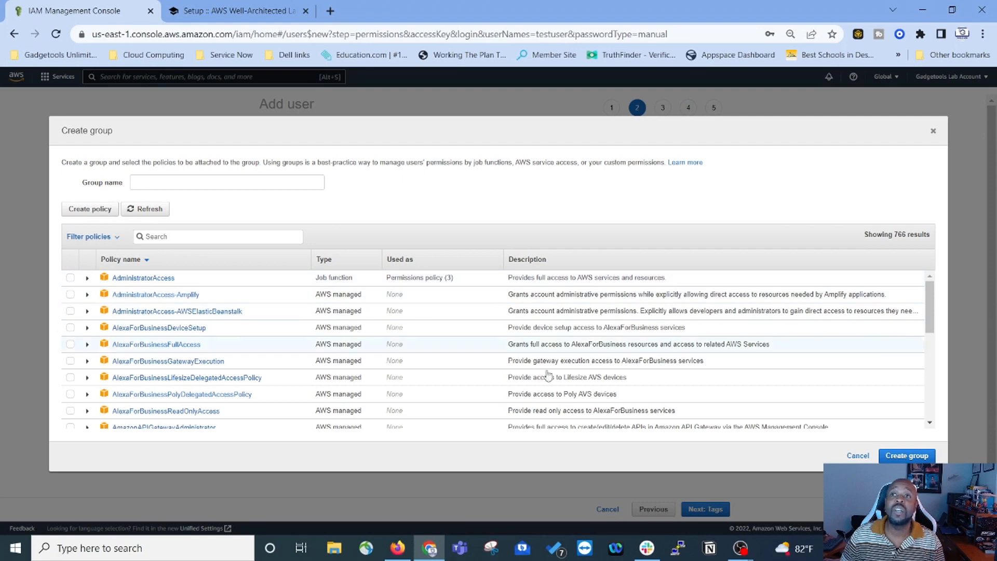
click(933, 131)
click(268, 307)
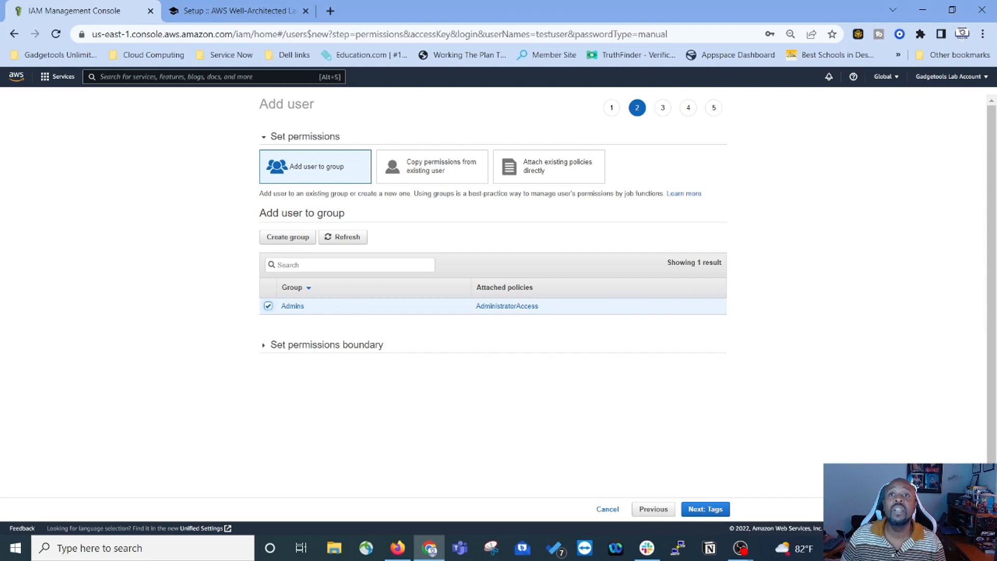
click(710, 514)
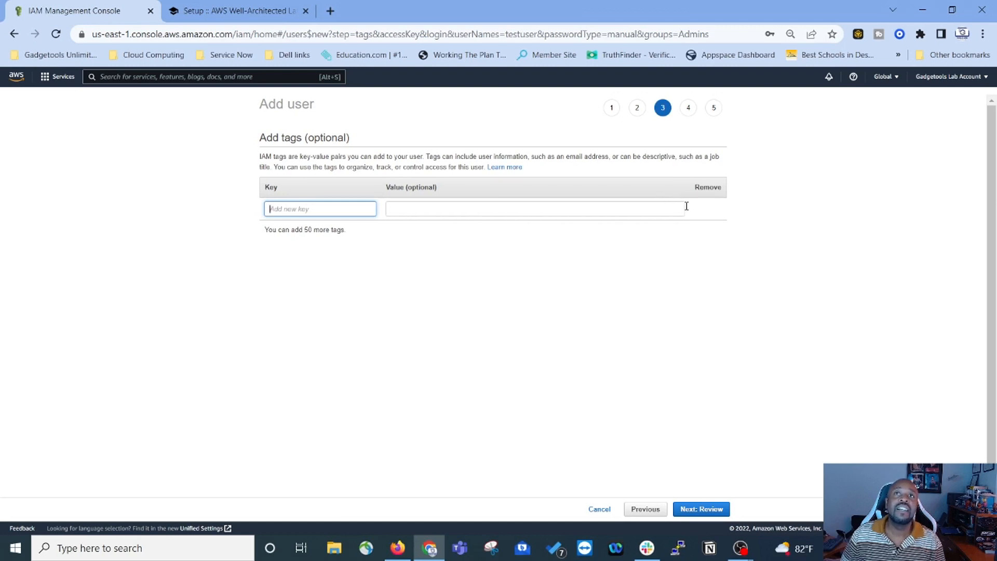
click(716, 513)
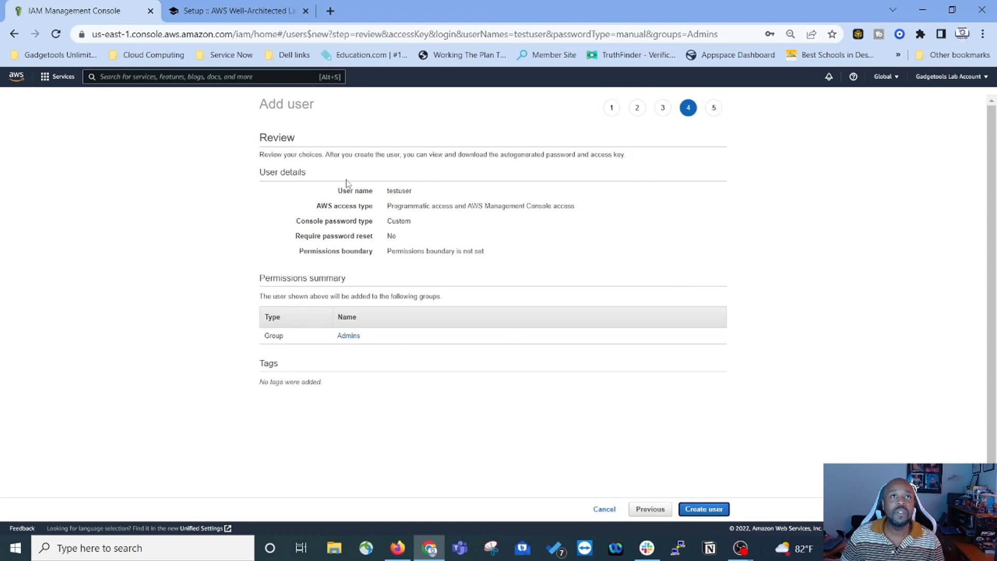
click(704, 512)
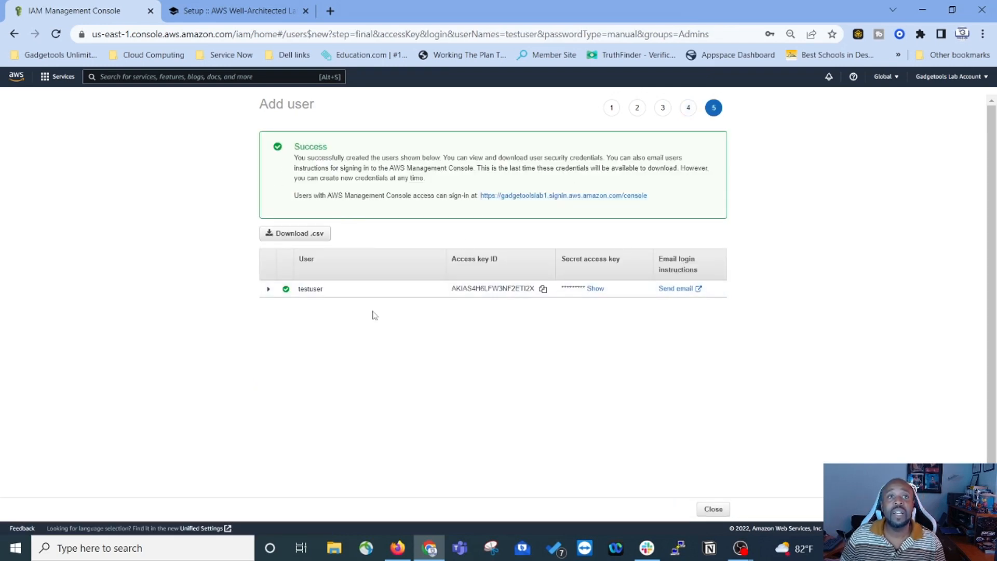
Step: Download testuser's credentials CSV, briefly reveal the secret key, then close and open the file
click(296, 237)
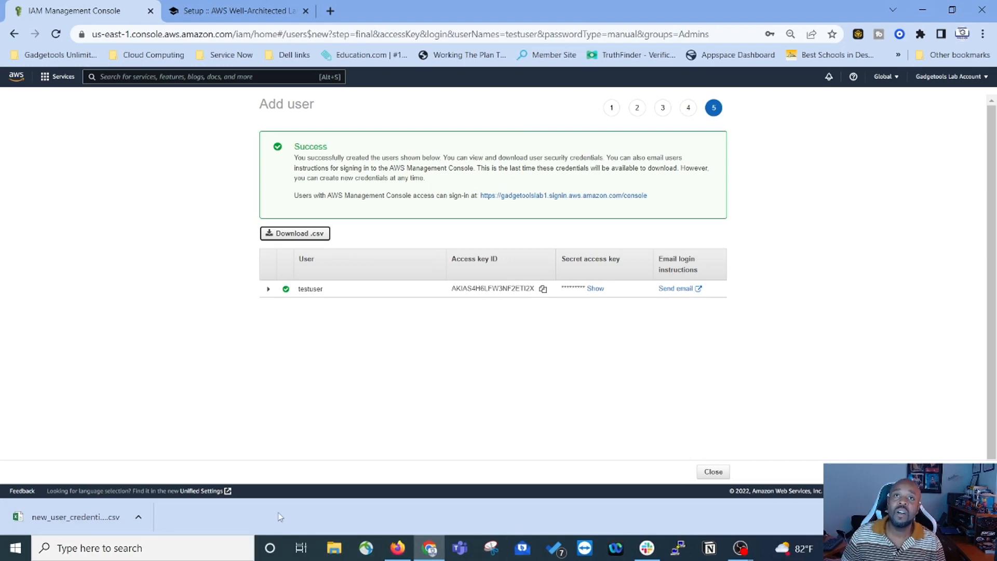
click(592, 289)
double_click(595, 294)
click(568, 311)
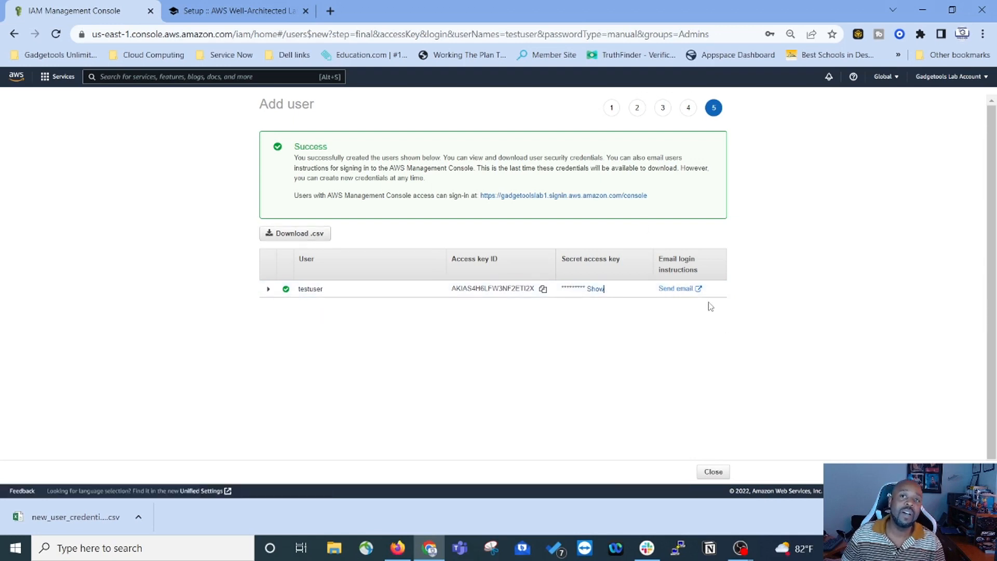
click(713, 472)
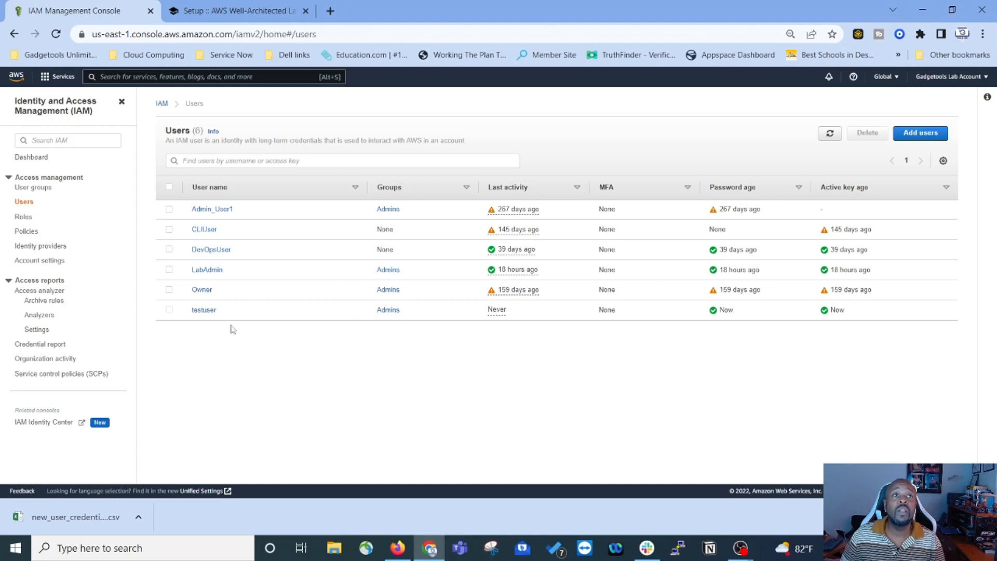
click(66, 519)
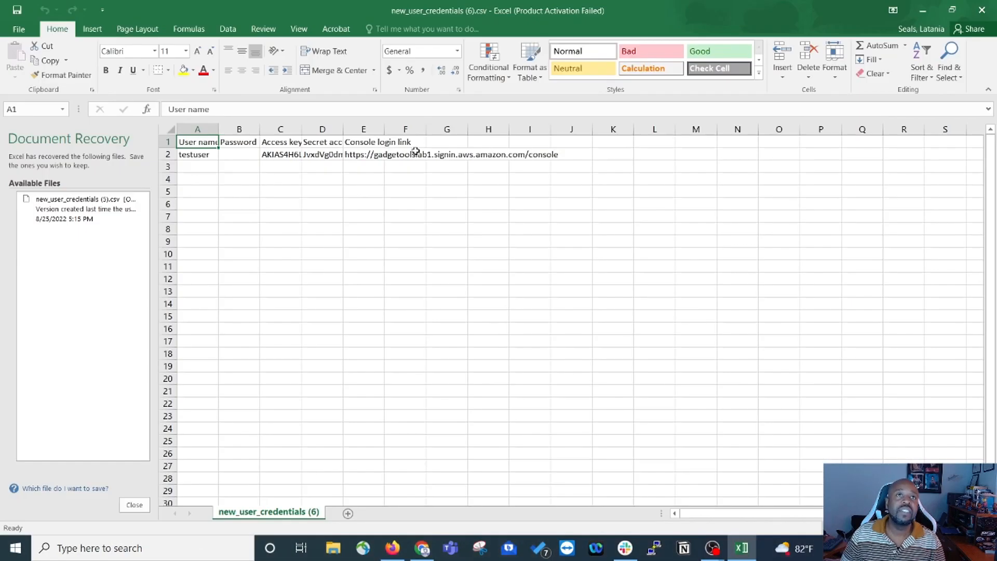
Step: Widen columns C and D to show the full keys and open cell E2's login link for editing
drag(303, 131, 370, 130)
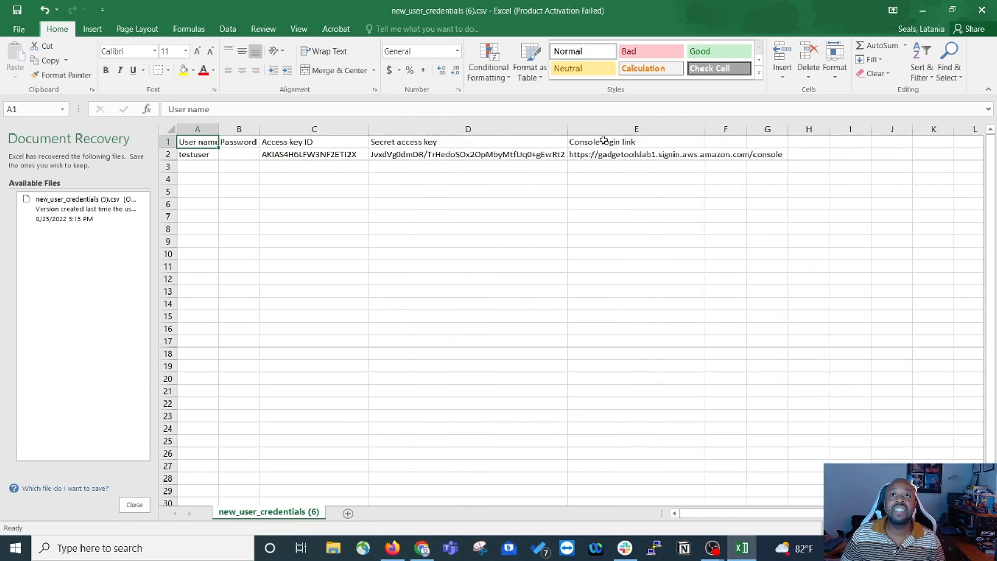
click(616, 155)
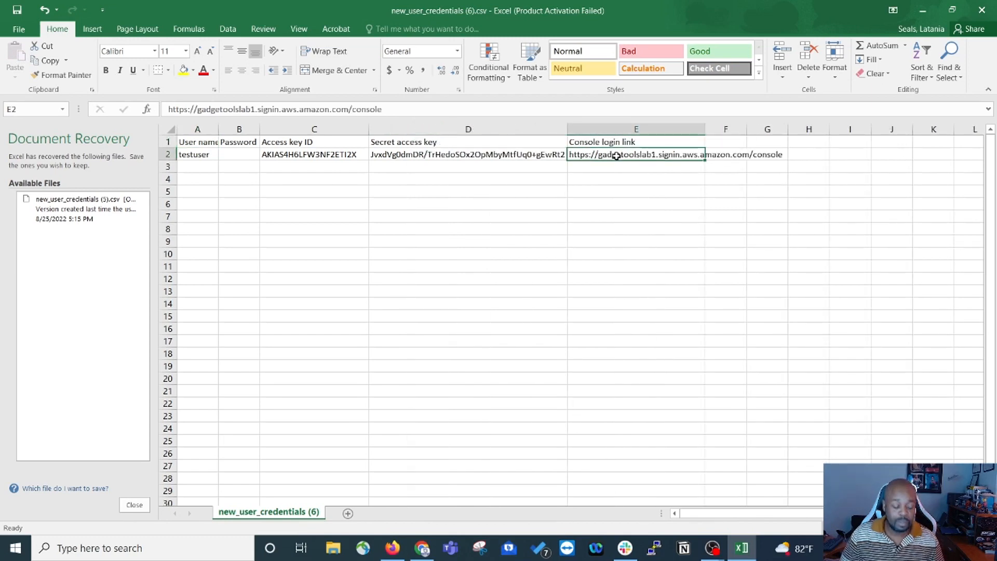
double_click(616, 156)
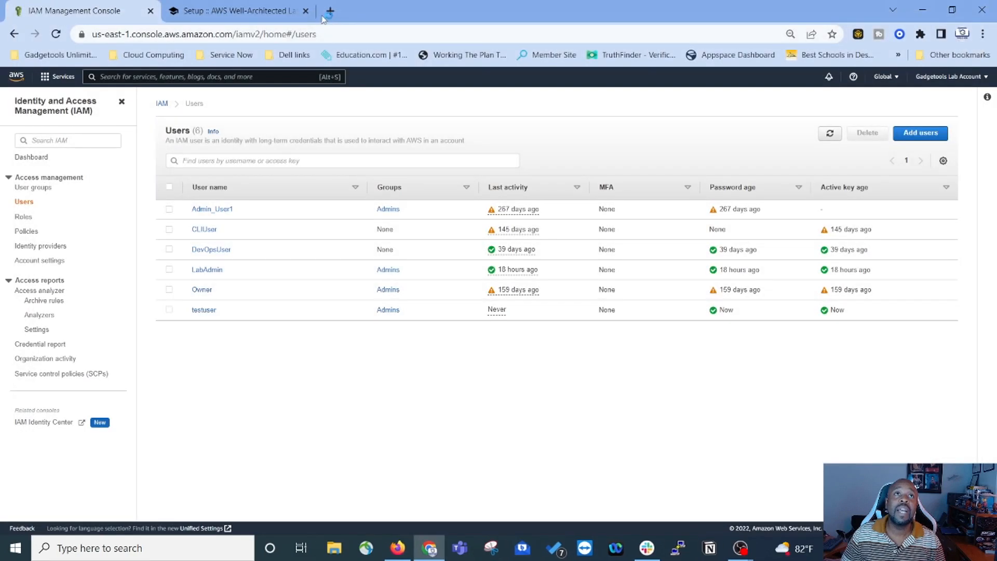
Step: Load the copied console login URL in a new browser tab
click(324, 14)
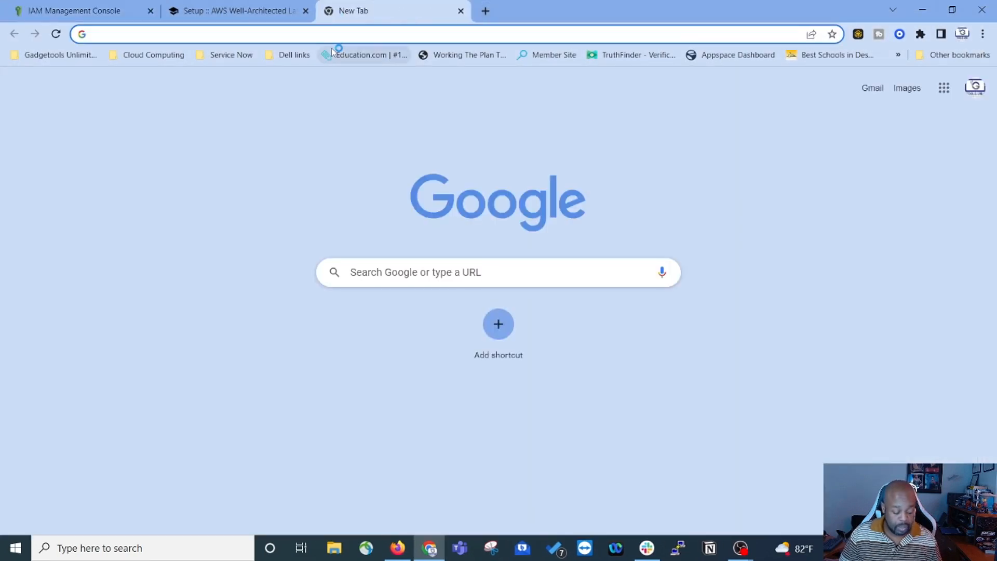
text(https://gadgetoolslab1.signin.aws.amazon.com/console)
key(Return)
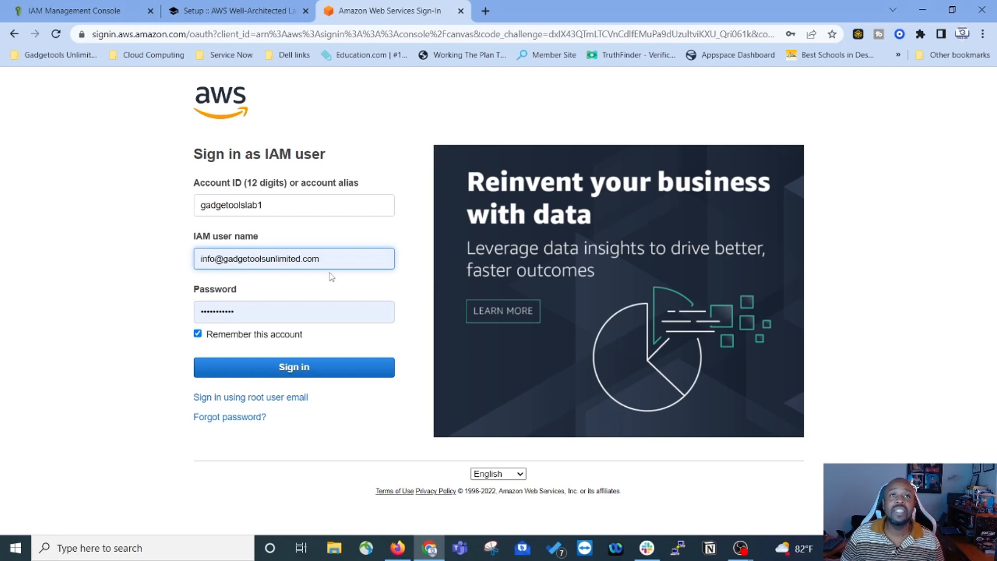
Step: Sign in as LabAdmin with the account password and dismiss the save-password prompt
triple_click(339, 260)
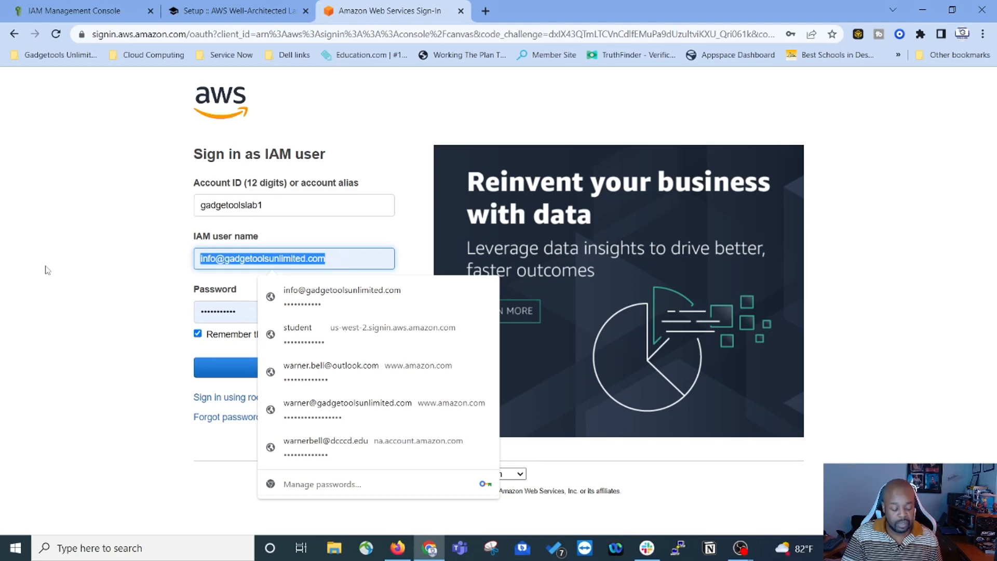
text(LabAdmin)
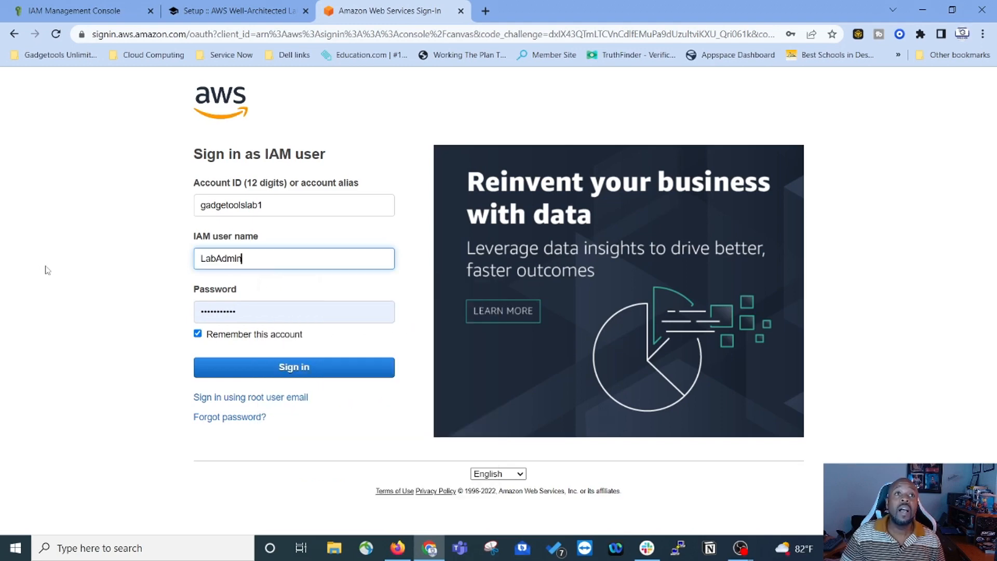
triple_click(242, 315)
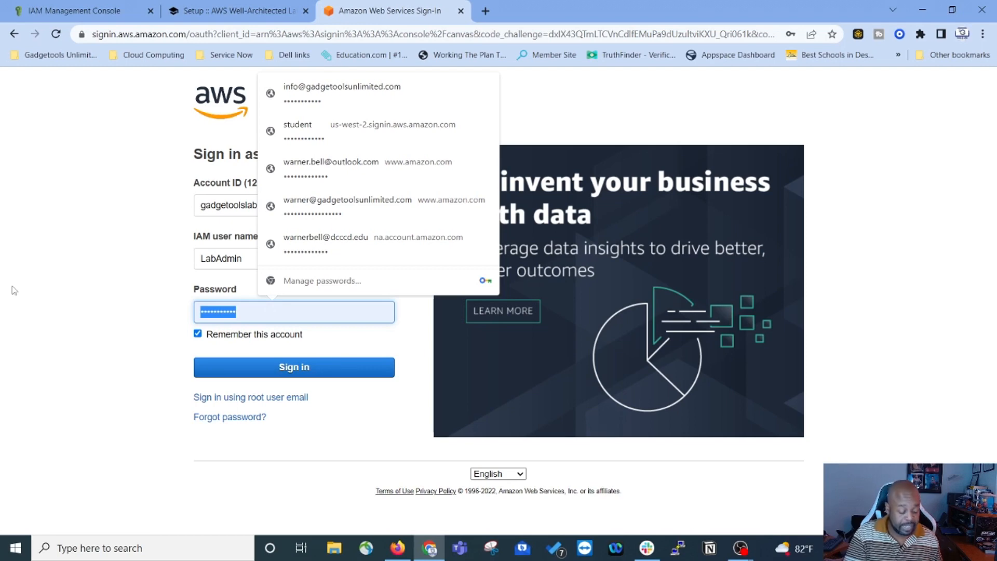
key(ctrl+v)
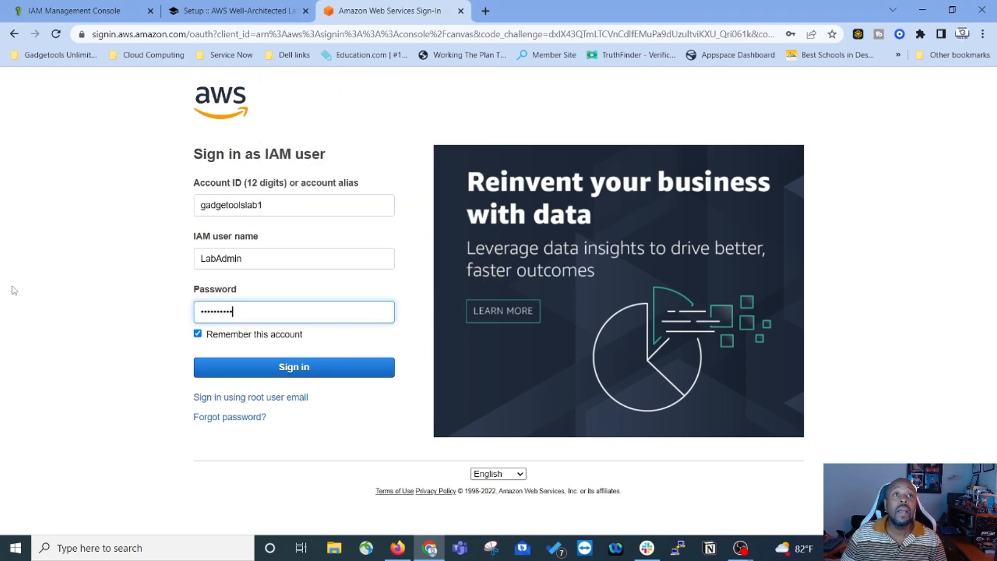
click(289, 369)
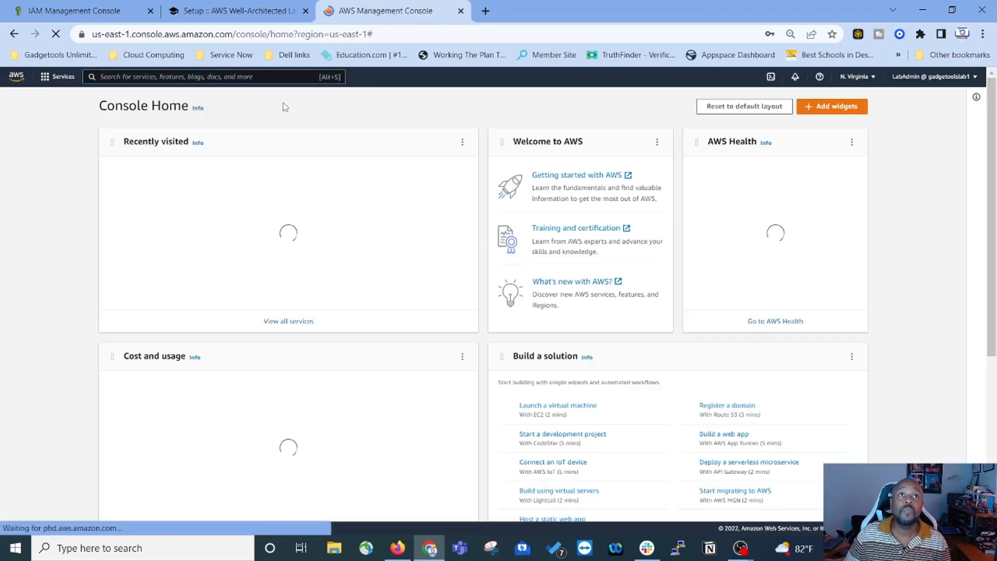
click(833, 53)
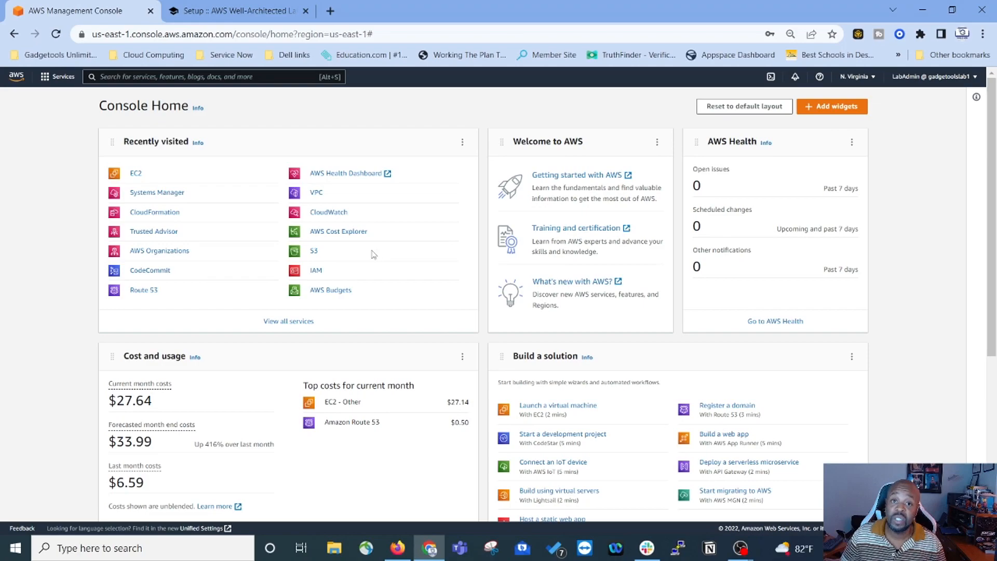
Step: Copy the suggested key pair name OELabIPM from lab section 2.3, then return to the console
click(293, 12)
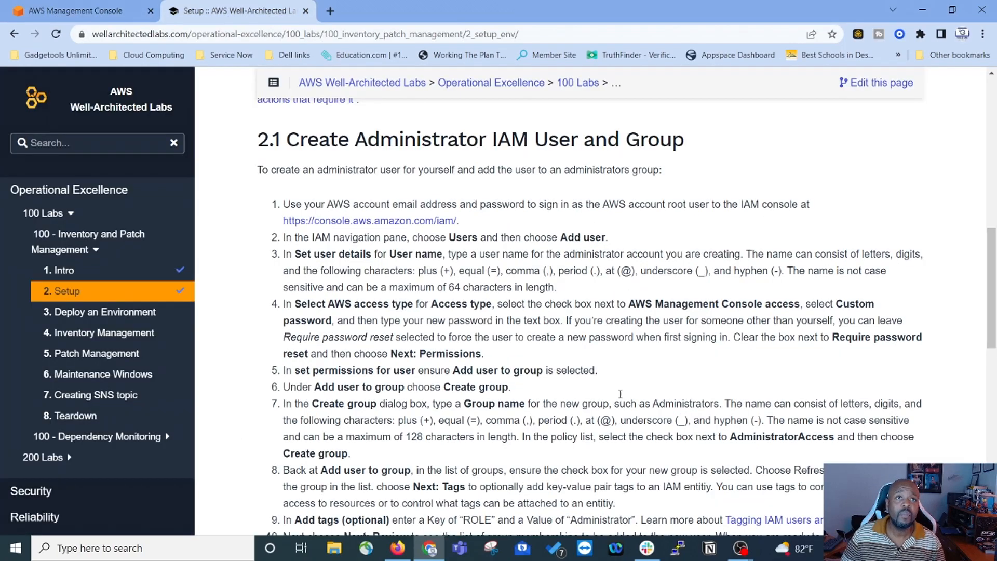
scroll(511, 258, down, 3)
scroll(299, 325, up, 7)
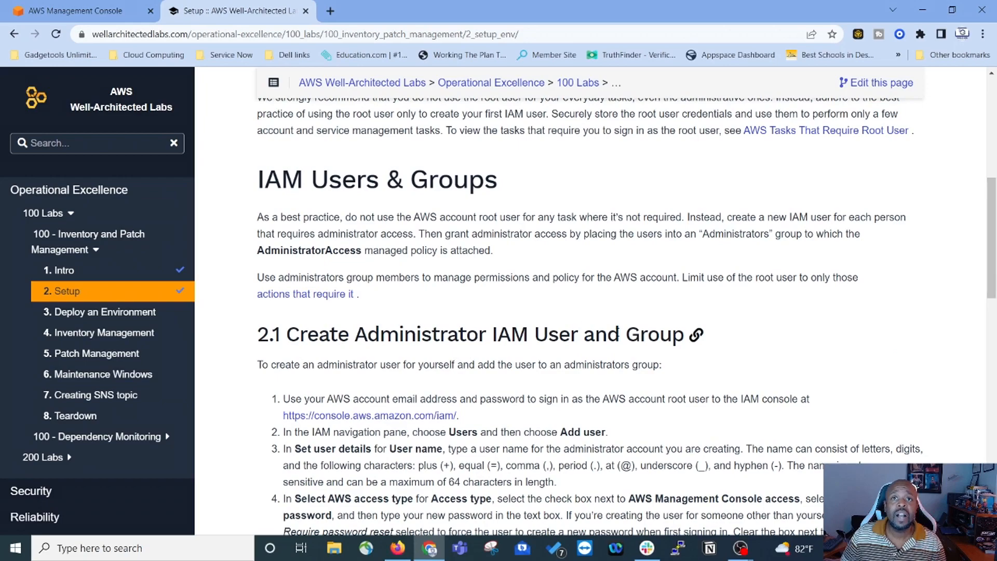
scroll(539, 282, down, 3)
scroll(539, 282, down, 5)
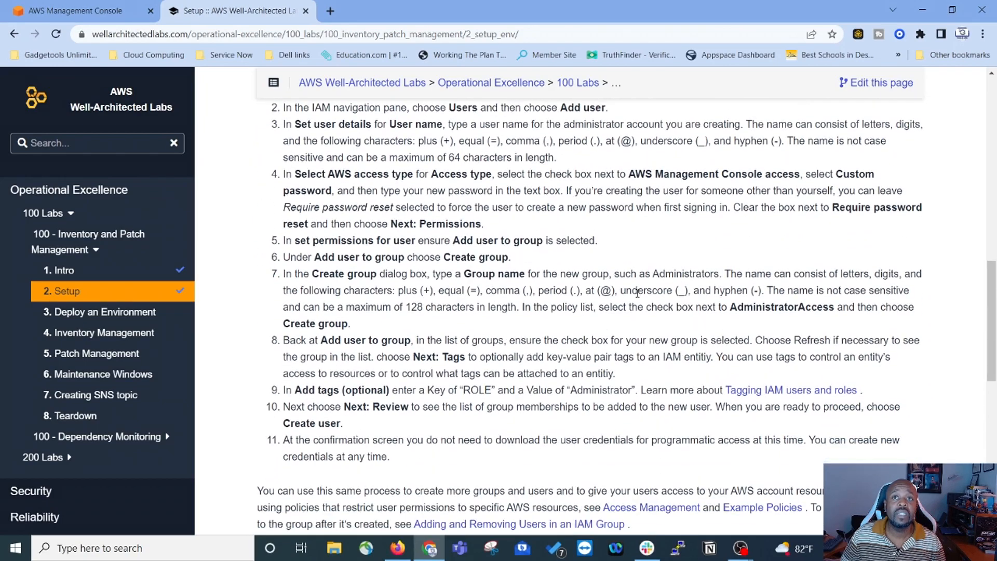
scroll(539, 289, down, 6)
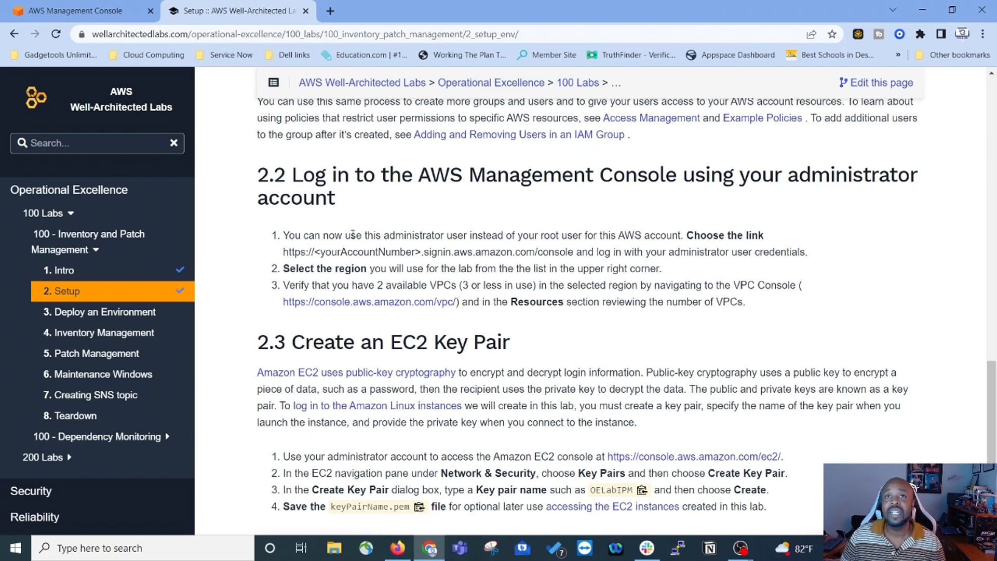
scroll(294, 253, down, 3)
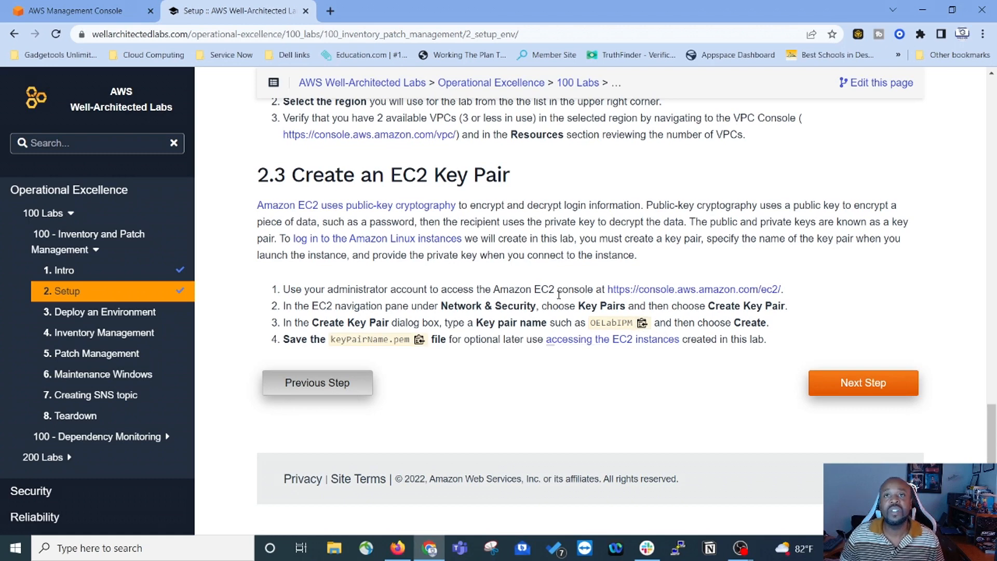
click(642, 322)
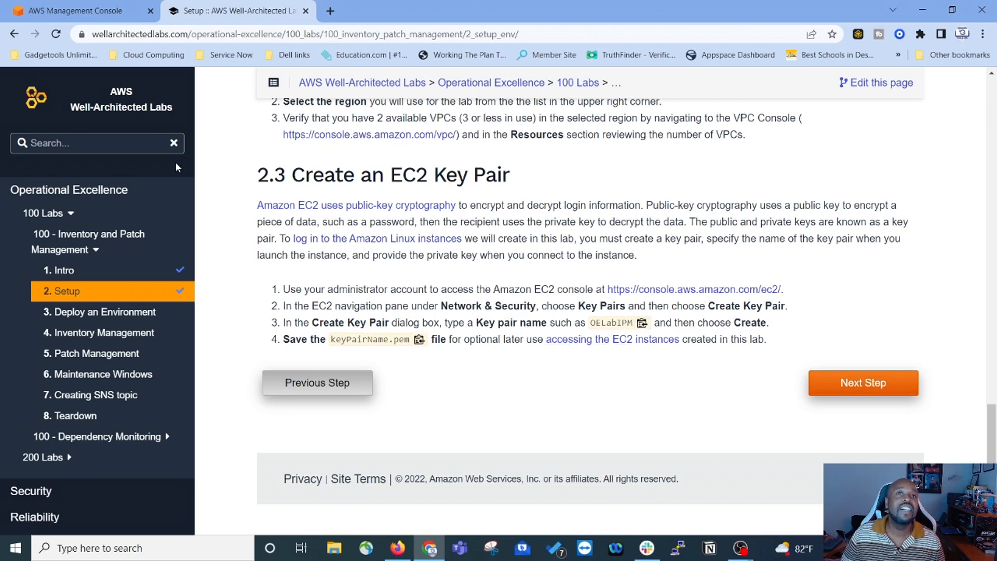
click(88, 10)
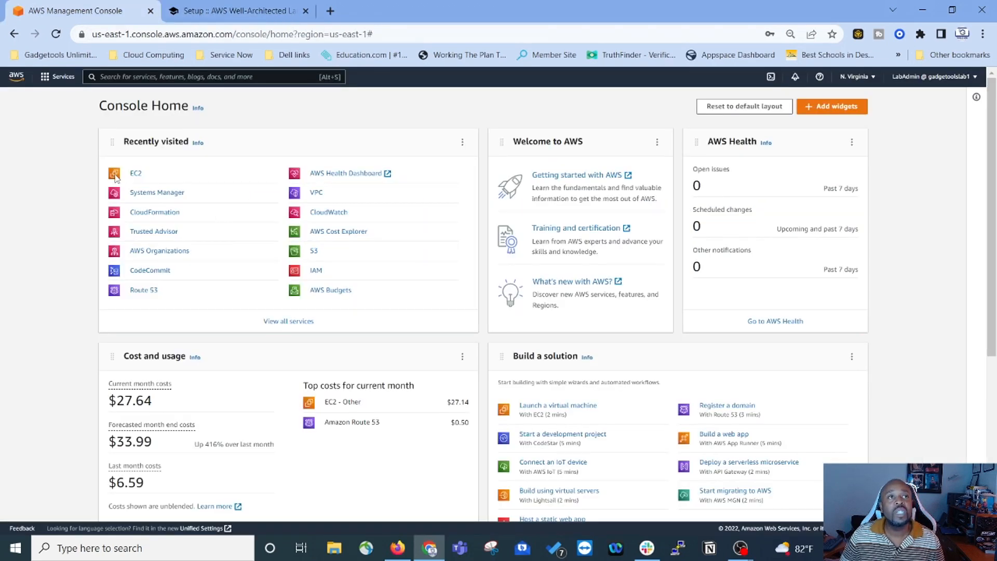
Step: Open EC2's Key Pairs list
click(136, 174)
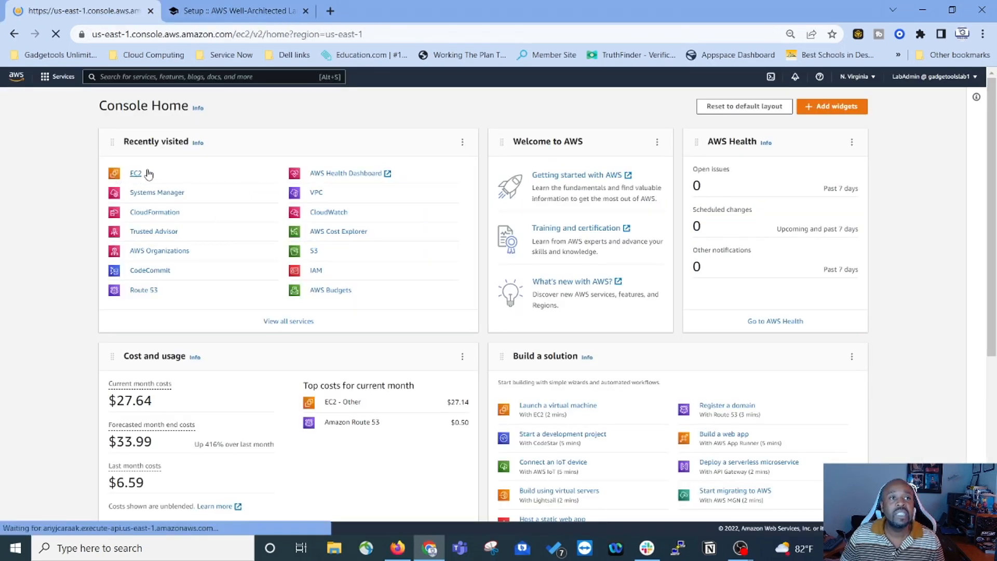
scroll(32, 273, down, 3)
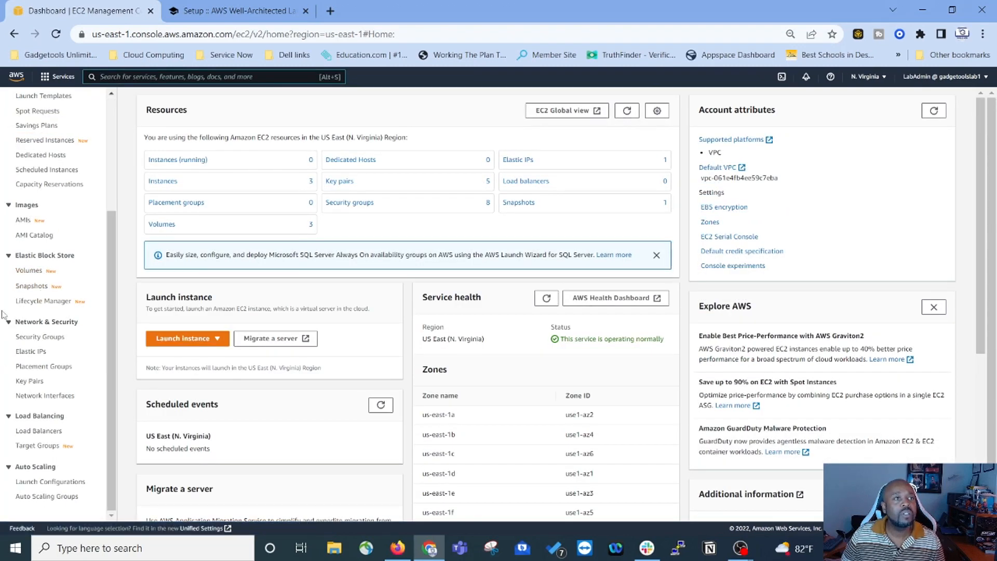
click(22, 382)
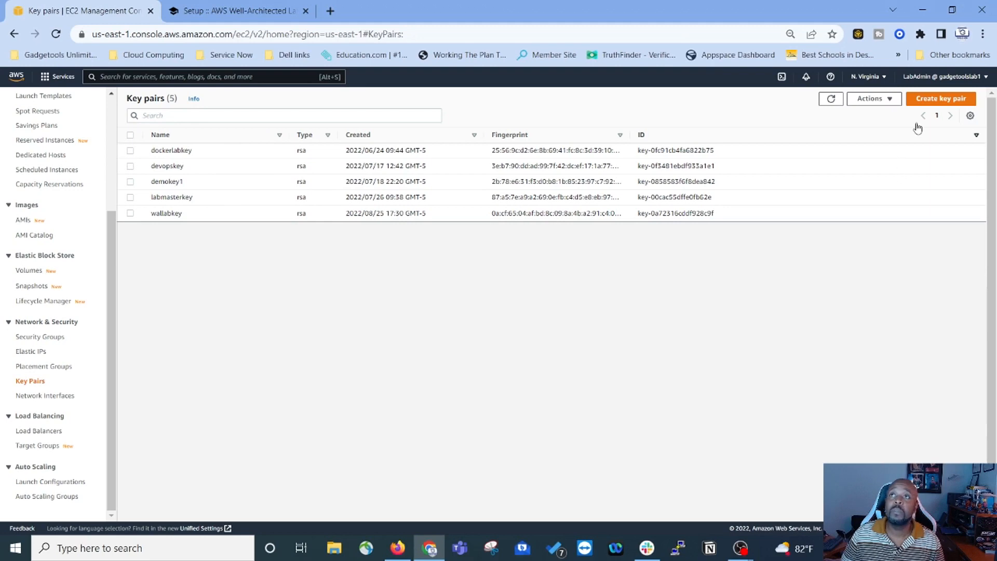
Step: Create a new key pair and paste OELabIPM as its name
click(938, 100)
click(125, 222)
right_click(124, 223)
click(158, 327)
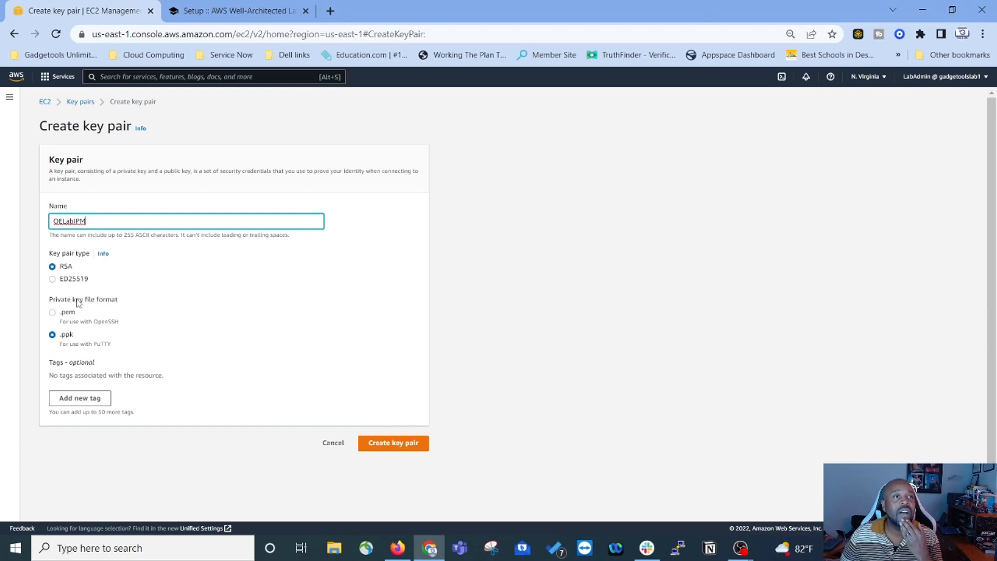
Step: Create the OELabIPM key pair in .pem format, download OELabIPM.pem, and return to the lab Setup page
click(53, 313)
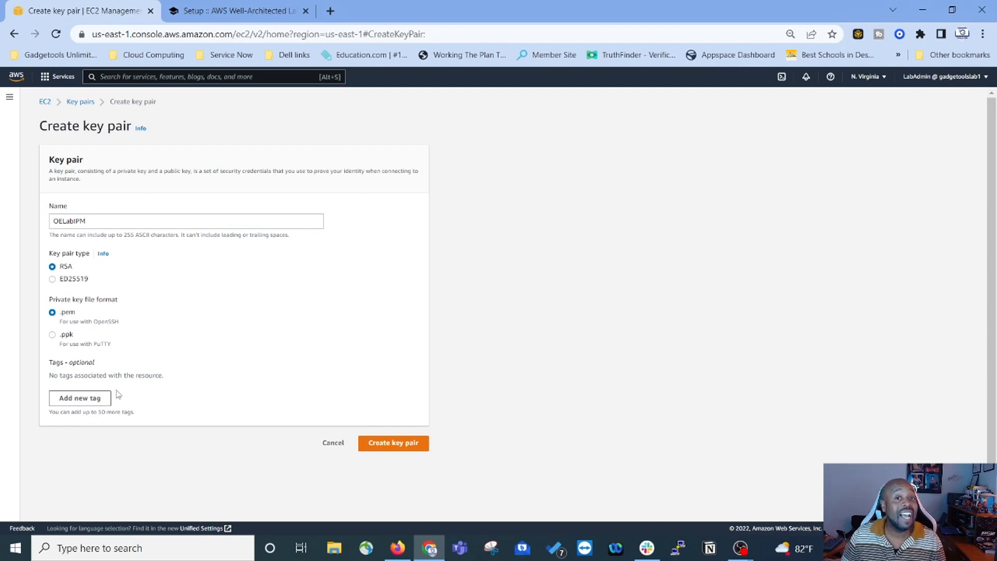
click(395, 444)
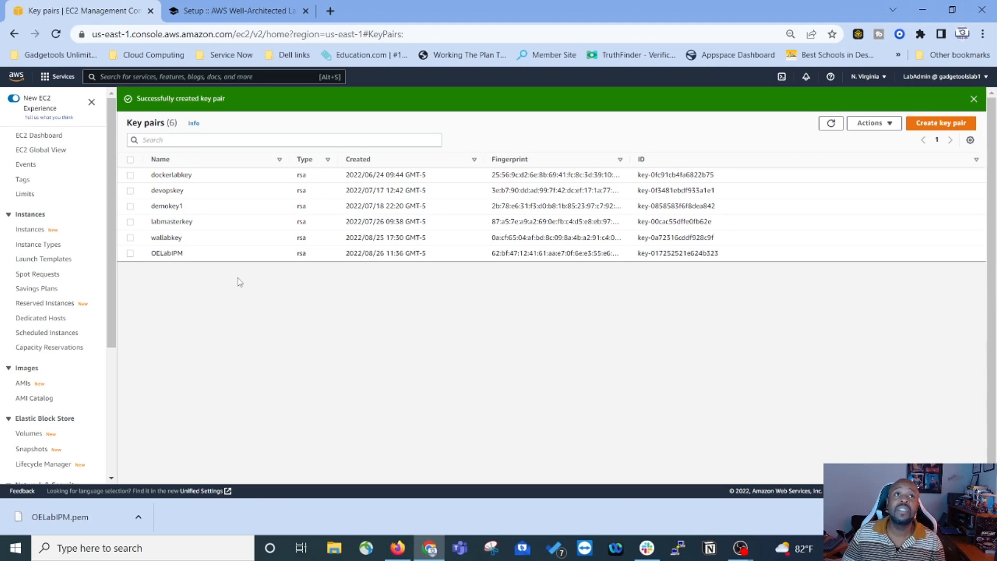
click(246, 13)
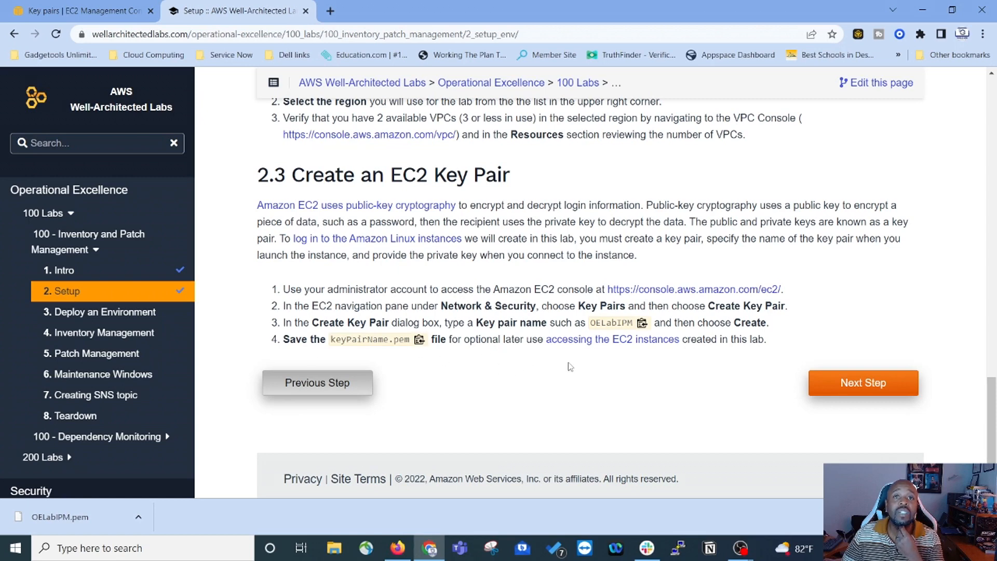
Step: Advance to the Deploy an Environment page and scroll to section 3.1 Deploy the Lab Infrastructure
click(900, 385)
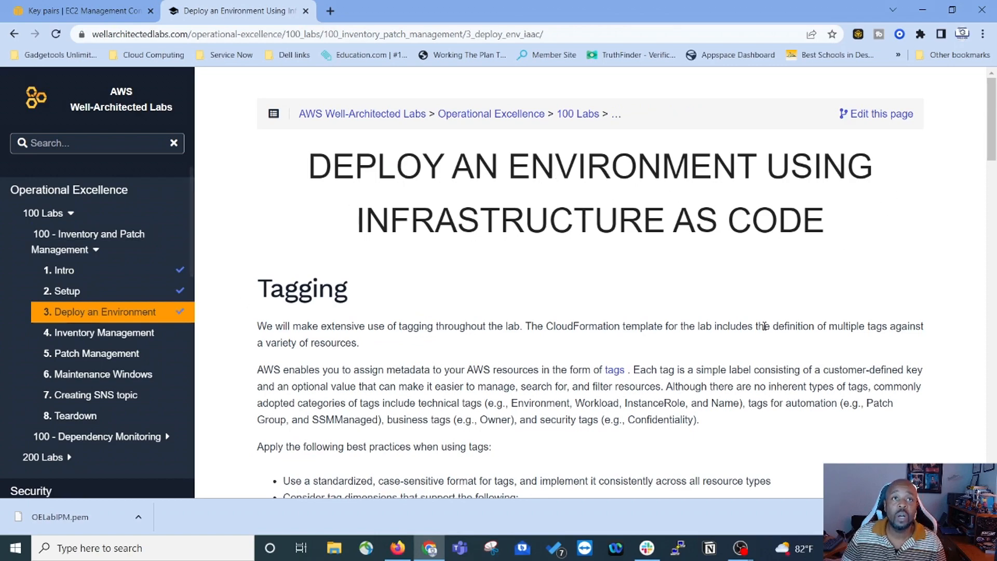
scroll(363, 289, down, 7)
scroll(561, 362, down, 1)
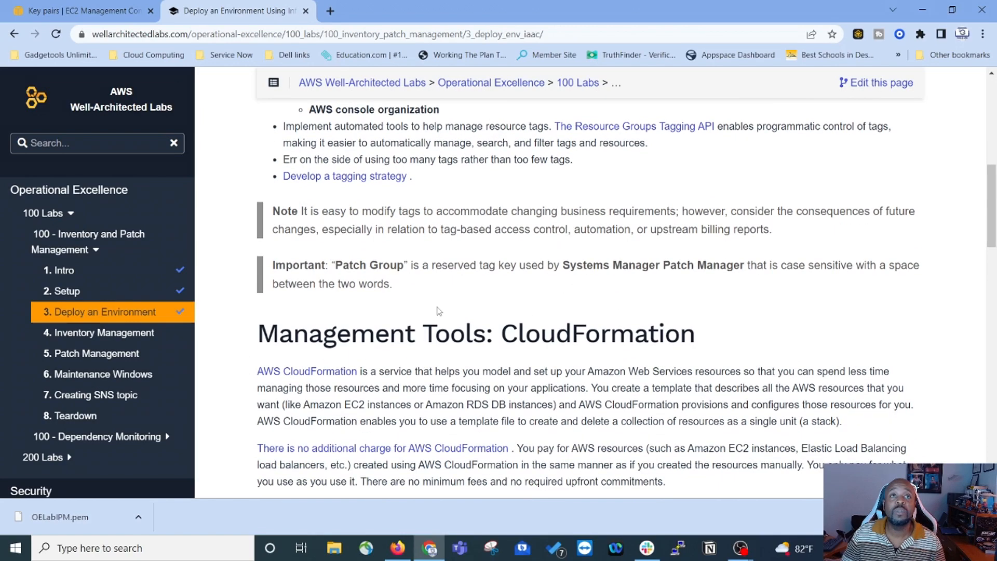
scroll(623, 299, down, 3)
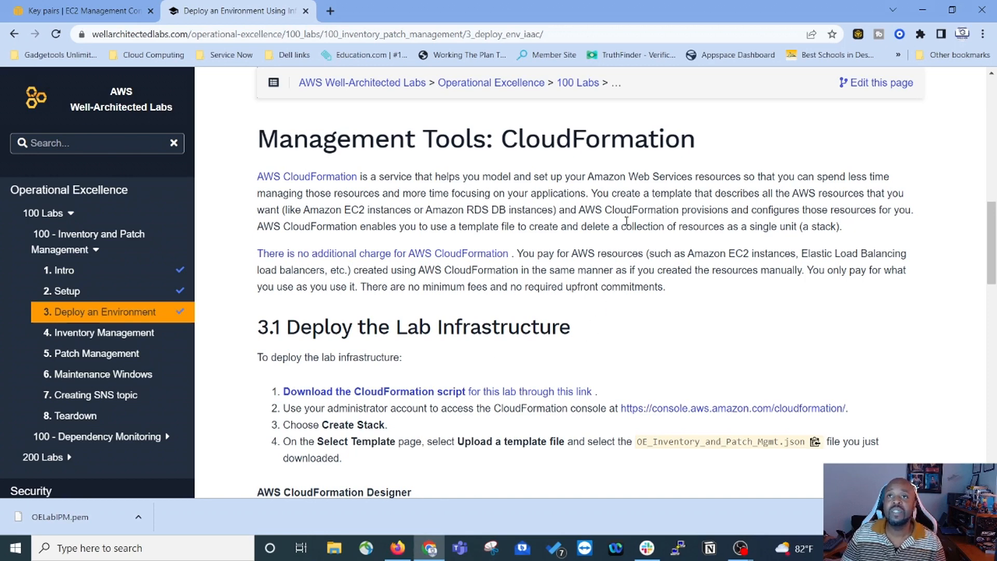
scroll(439, 260, down, 2)
scroll(570, 194, down, 1)
scroll(570, 194, down, 1)
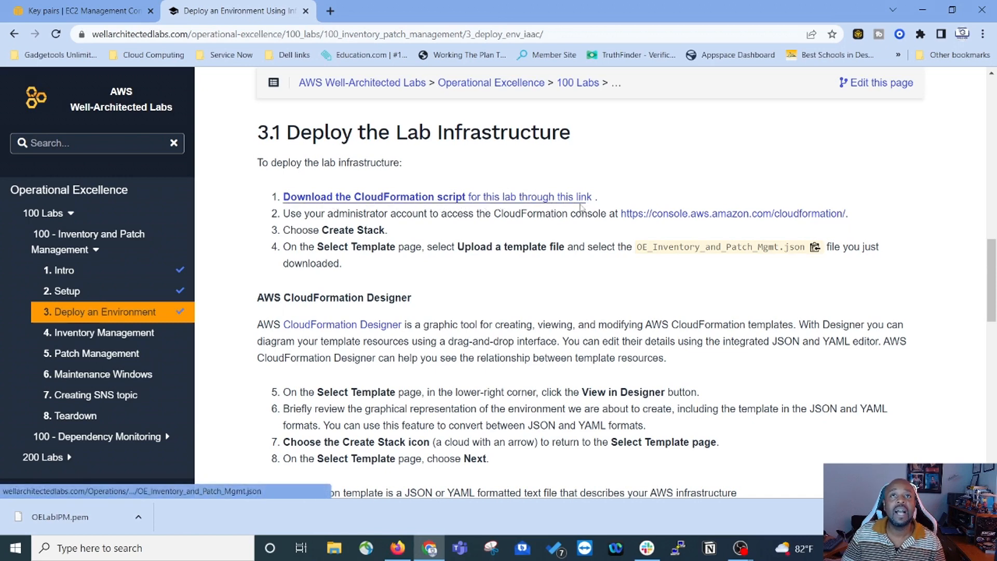
Step: Open OE_Inventory_and_Patch_Mgmt.json in a new tab, skim the JSON, and return to the instructions
middle_click(433, 198)
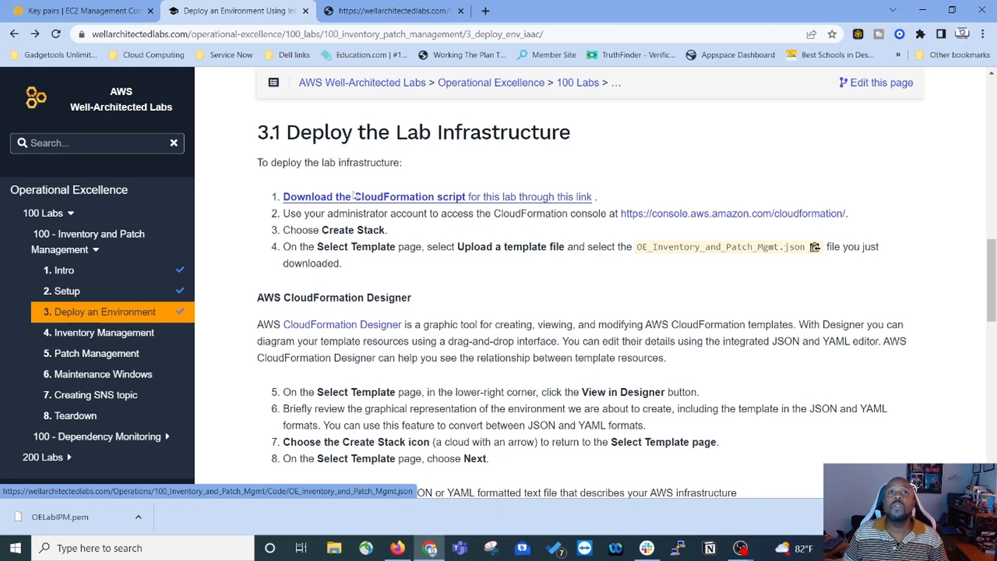
click(392, 10)
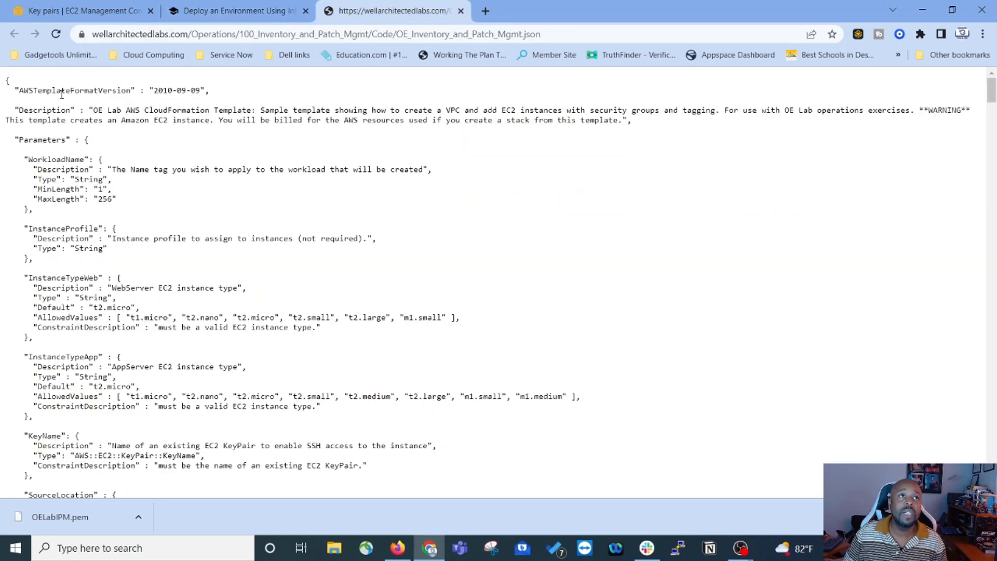
scroll(142, 357, down, 20)
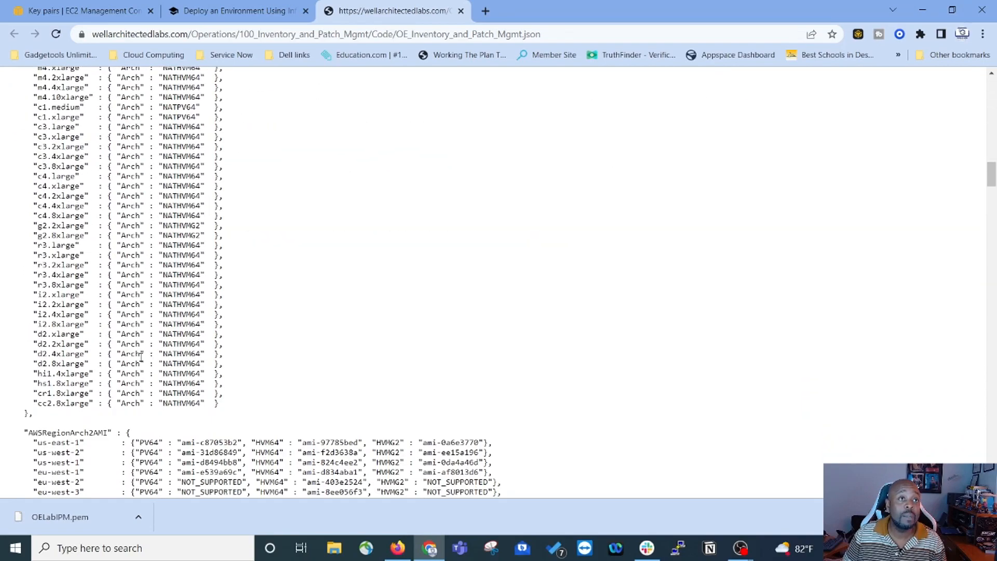
scroll(141, 357, down, 8)
drag(994, 206, 985, 44)
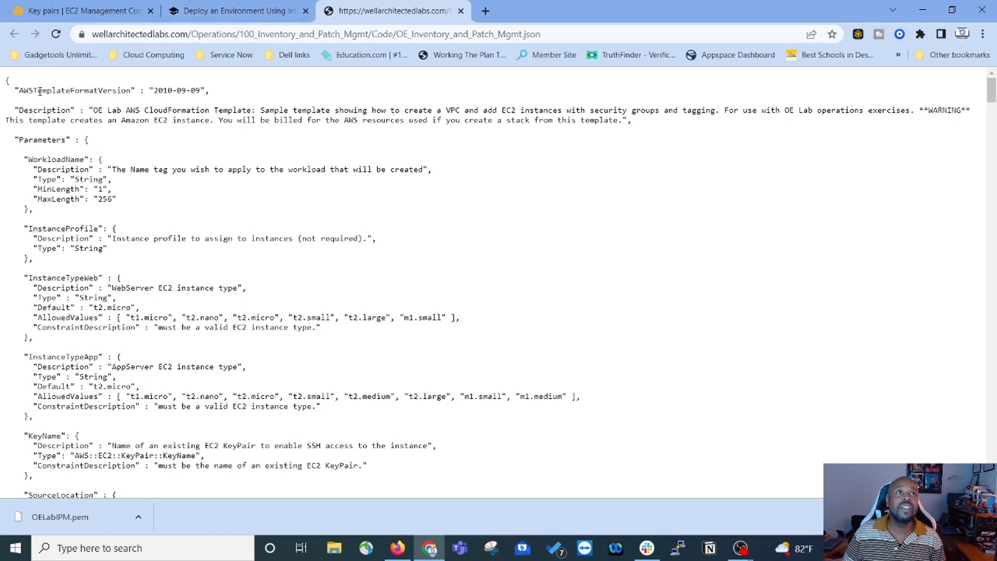
scroll(218, 162, down, 4)
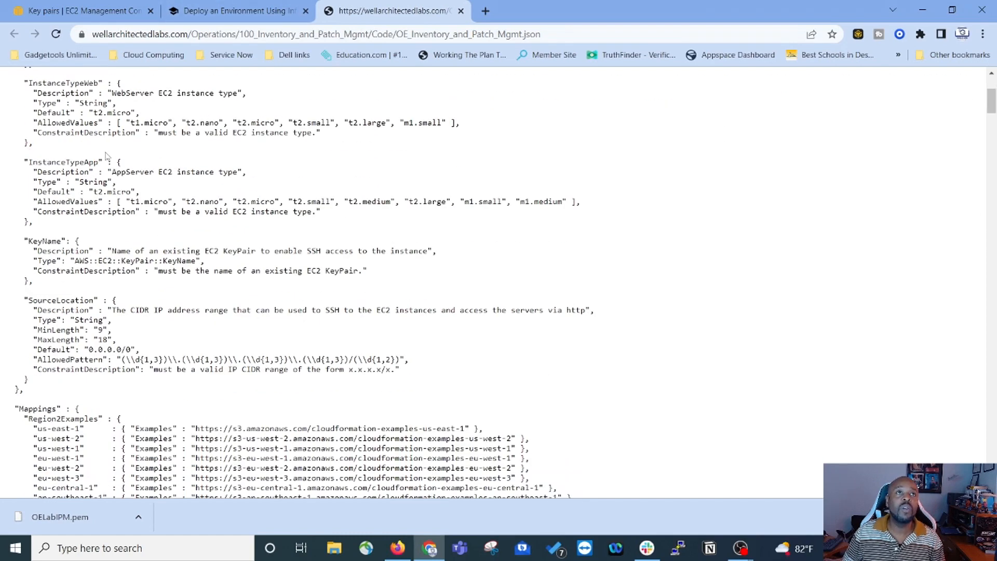
scroll(119, 244, up, 2)
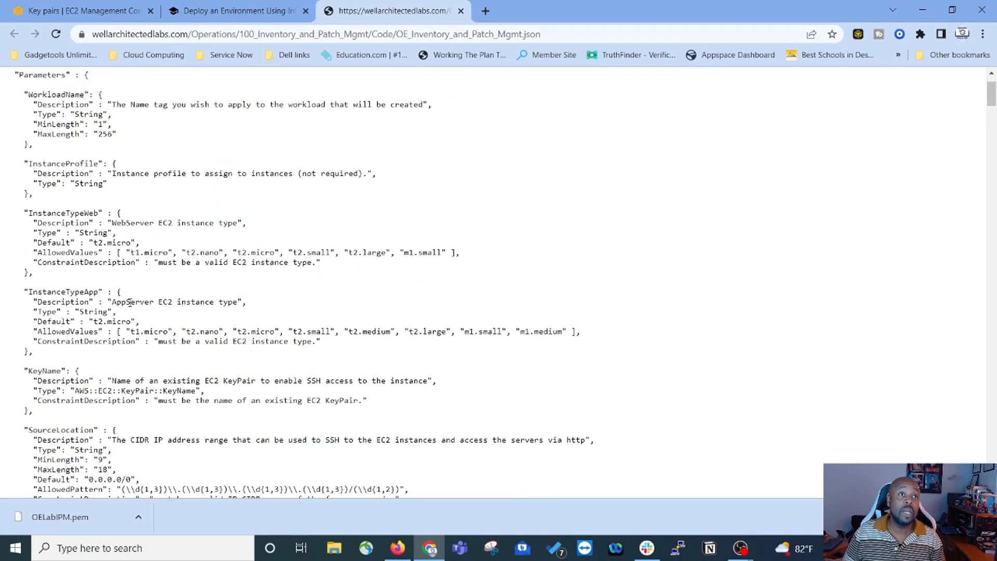
scroll(168, 305, down, 15)
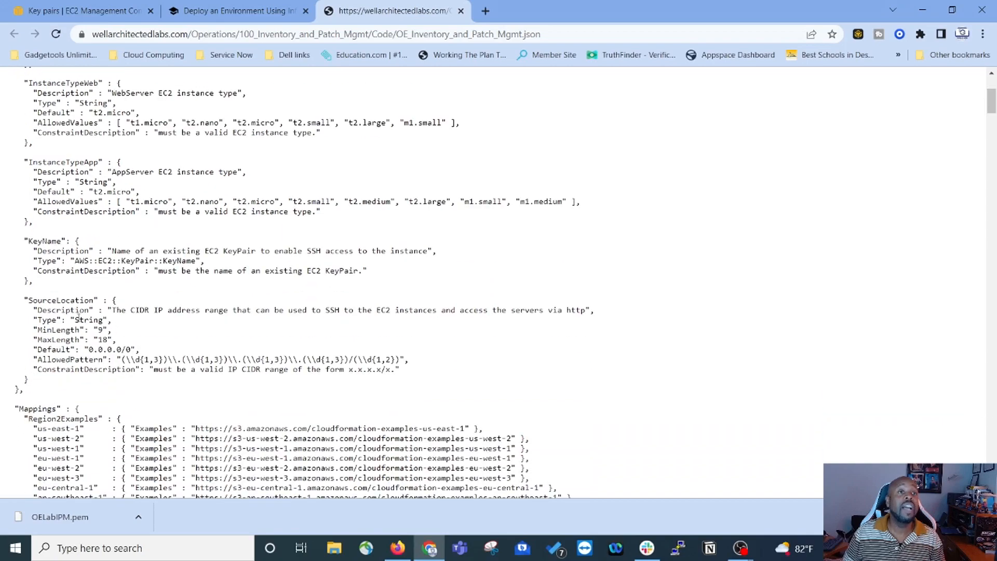
scroll(355, 350, down, 20)
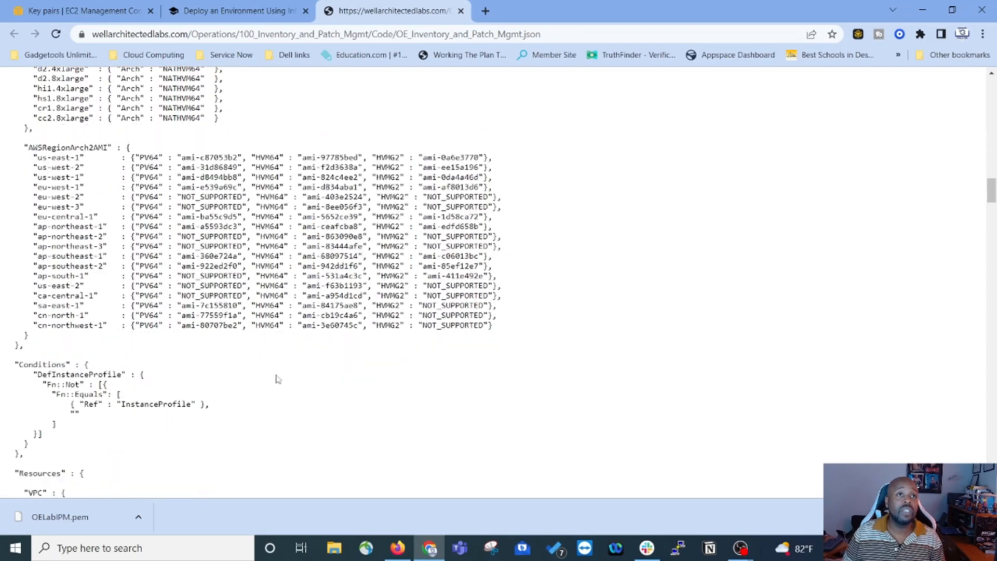
scroll(498, 333, up, 3)
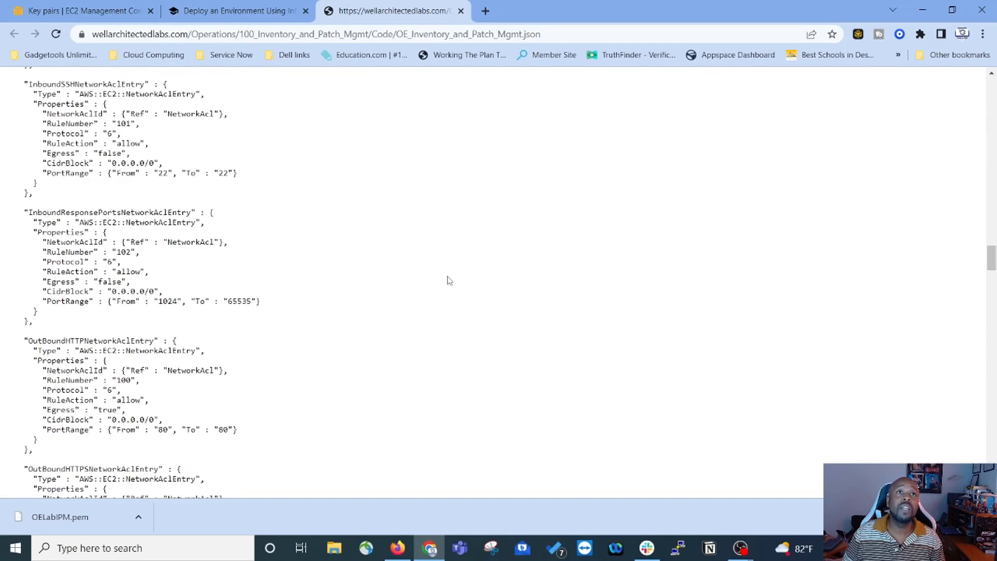
scroll(357, 311, up, 20)
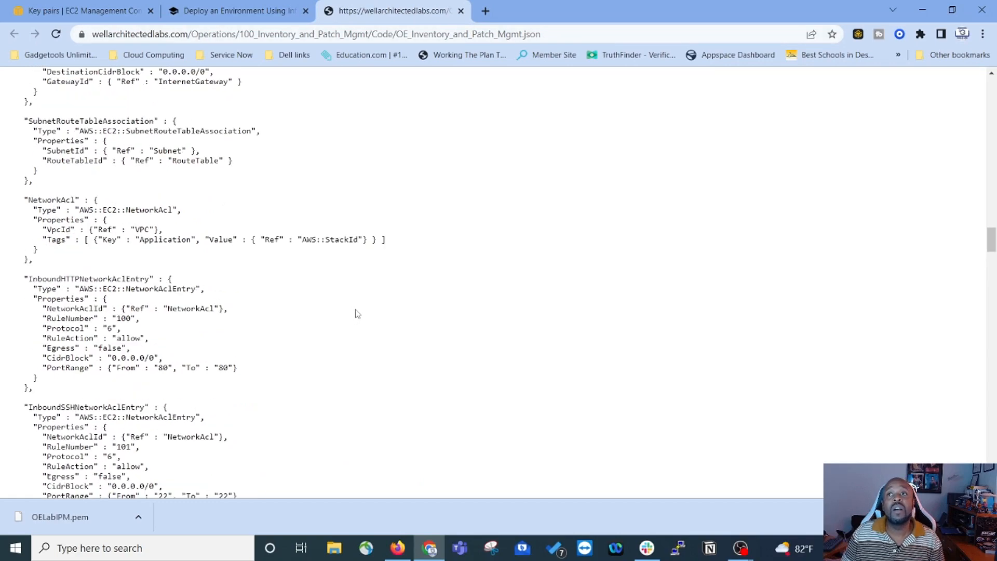
scroll(377, 263, up, 7)
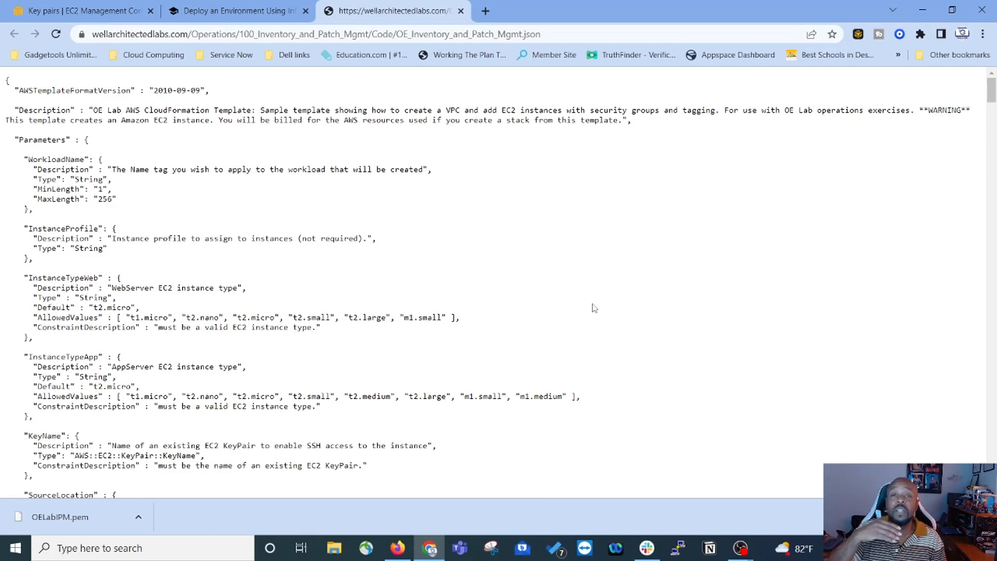
key(ctrl+shift+Tab)
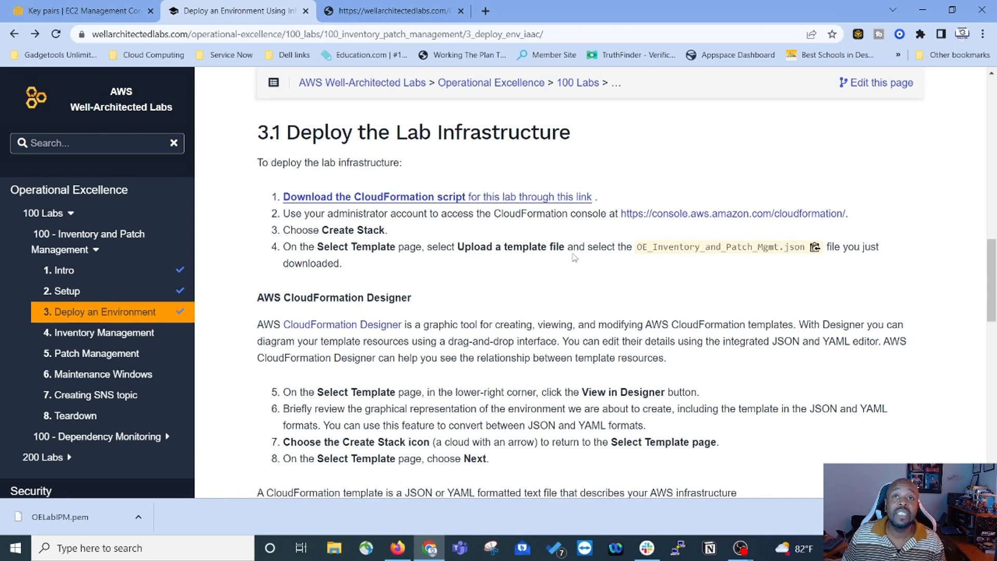
Step: Read the 3.1 CloudFormation deployment steps, then switch back to the EC2 Key pairs list showing OELabIPM
scroll(276, 171, down, 2)
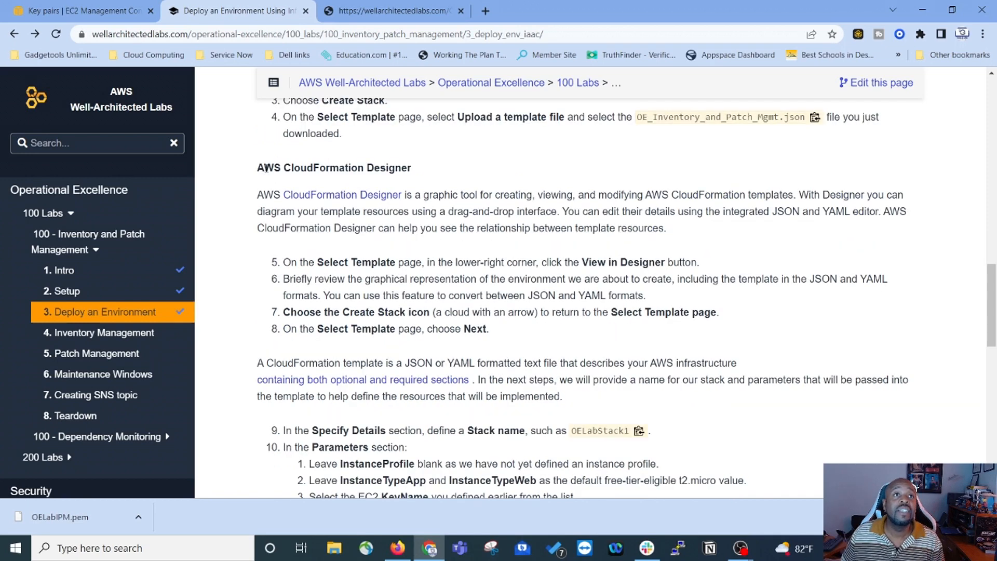
scroll(261, 163, down, 1)
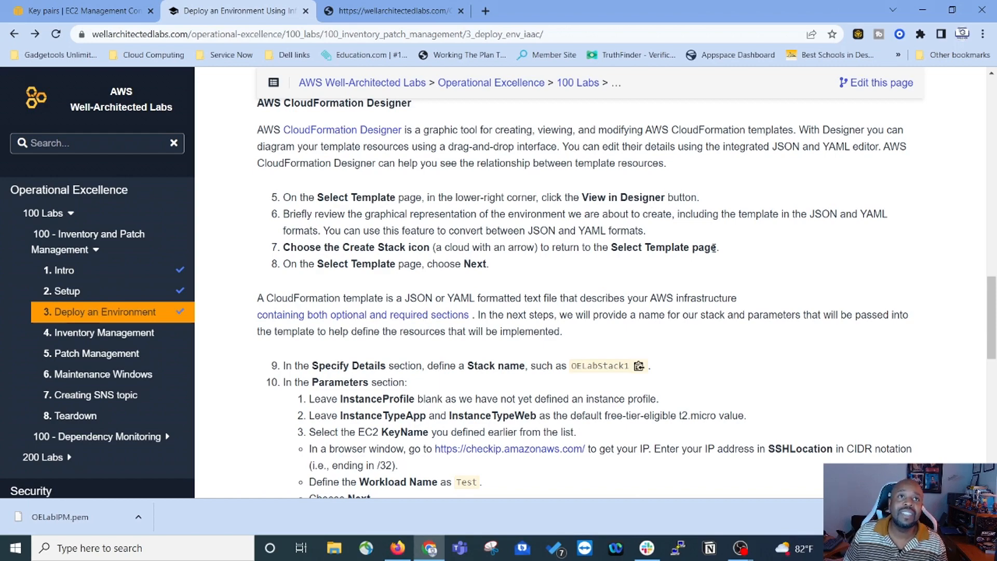
scroll(349, 194, down, 5)
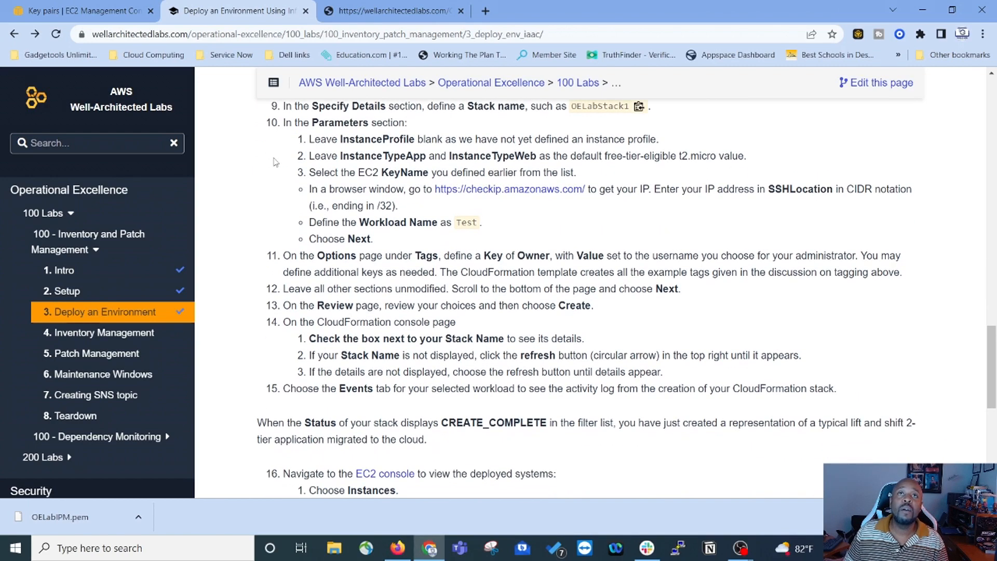
scroll(276, 161, up, 1)
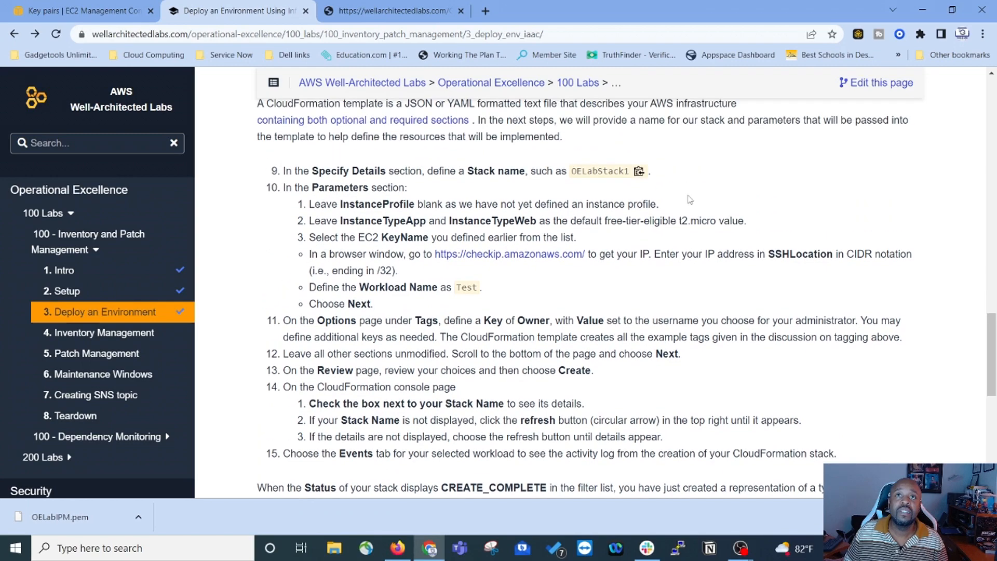
scroll(512, 204, up, 8)
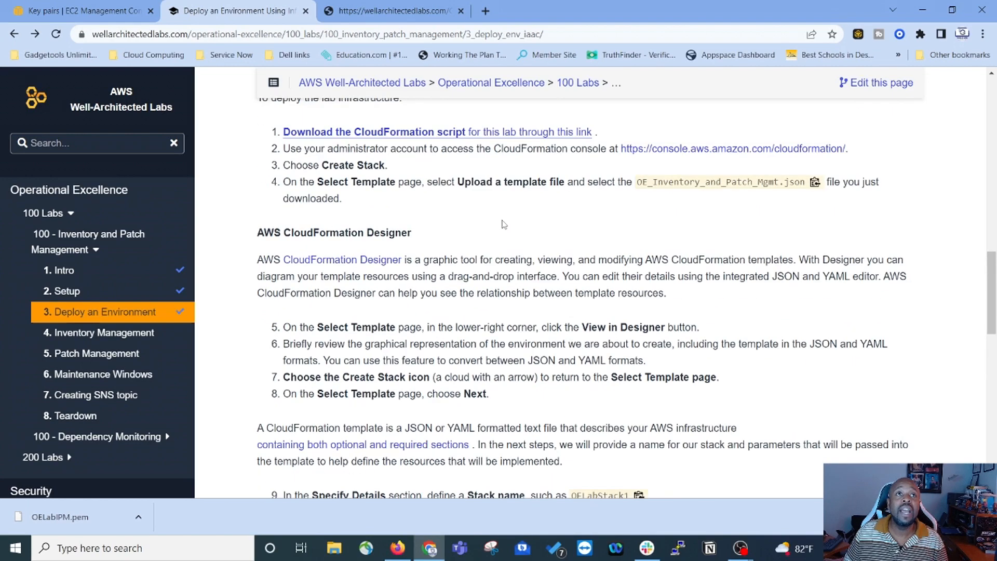
scroll(274, 261, down, 6)
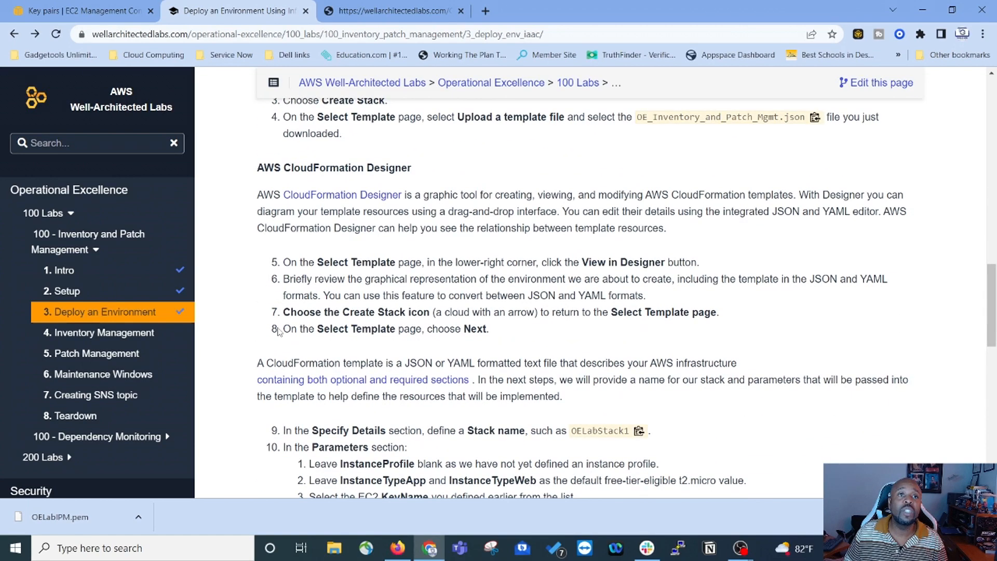
scroll(237, 287, down, 3)
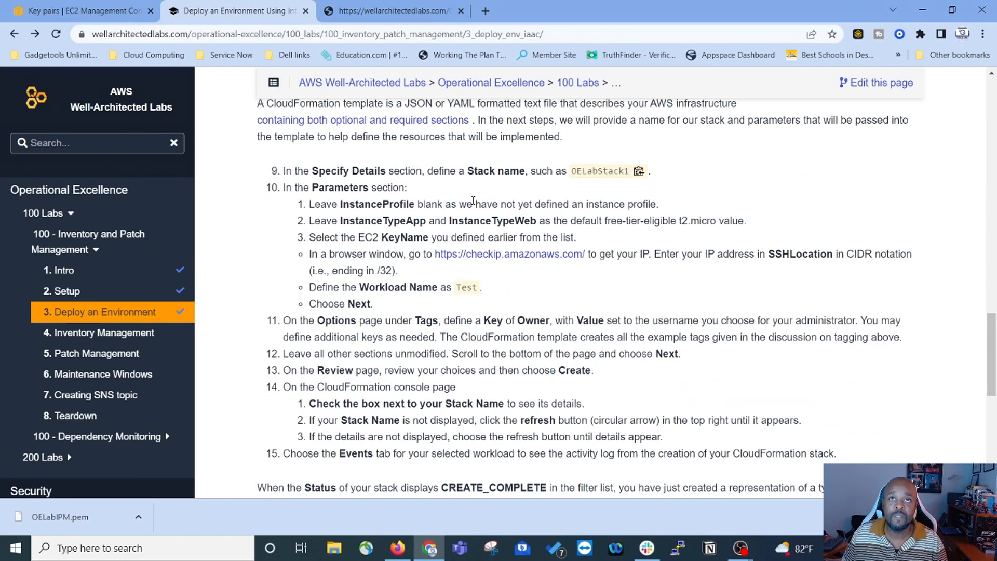
click(70, 11)
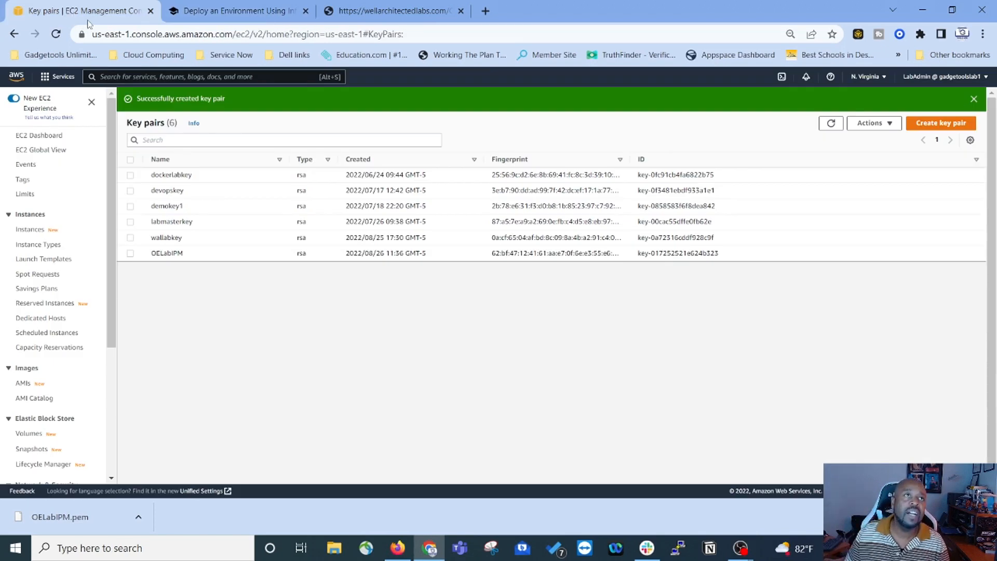
Step: Search the console for 'cloudformation' and open the CloudFormation service home page
click(47, 76)
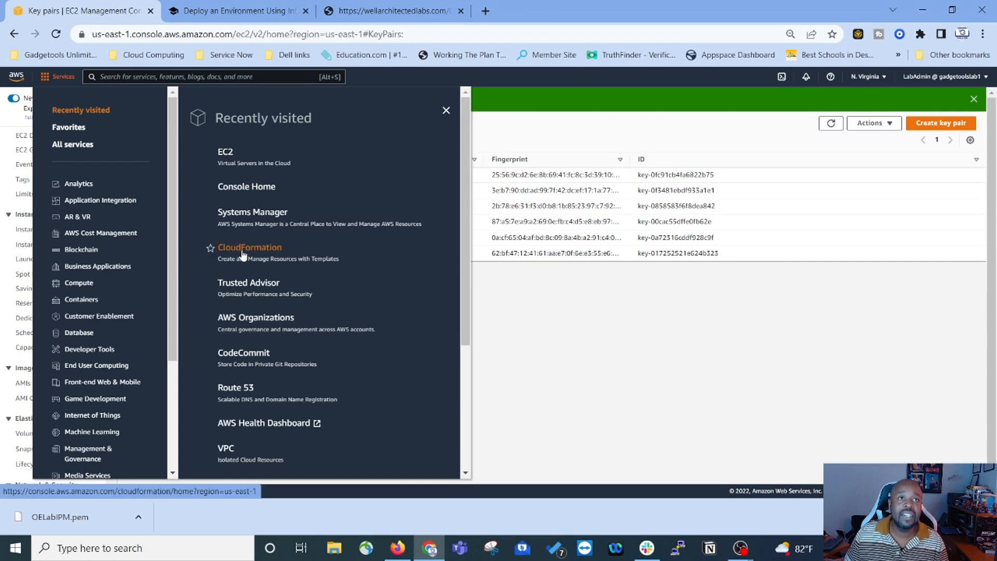
click(132, 79)
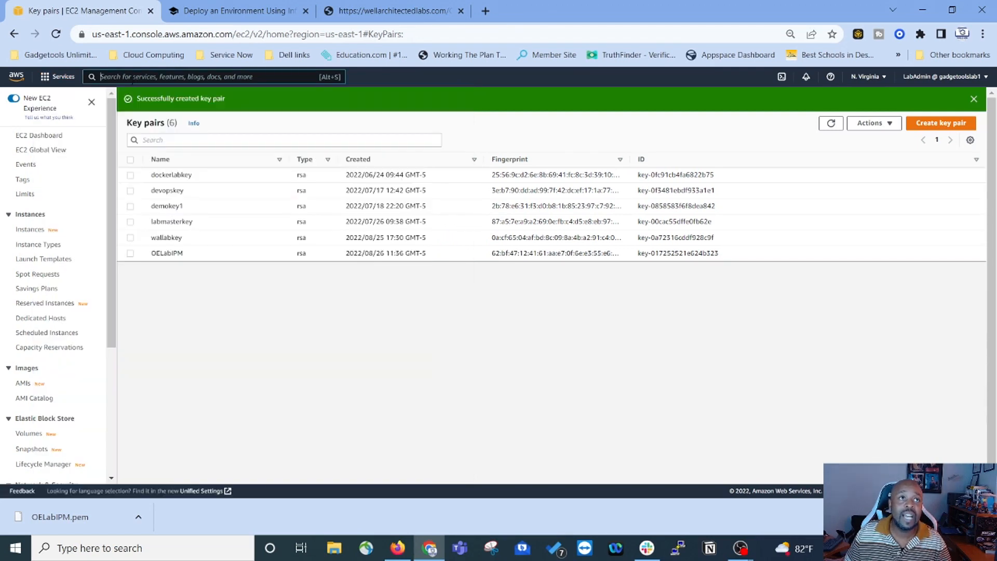
text(cloudformation)
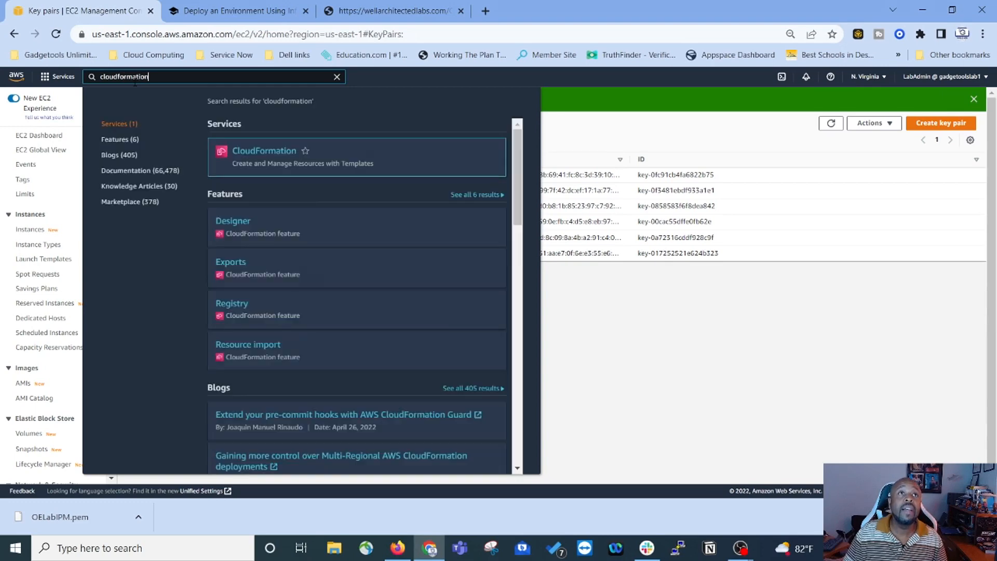
click(280, 150)
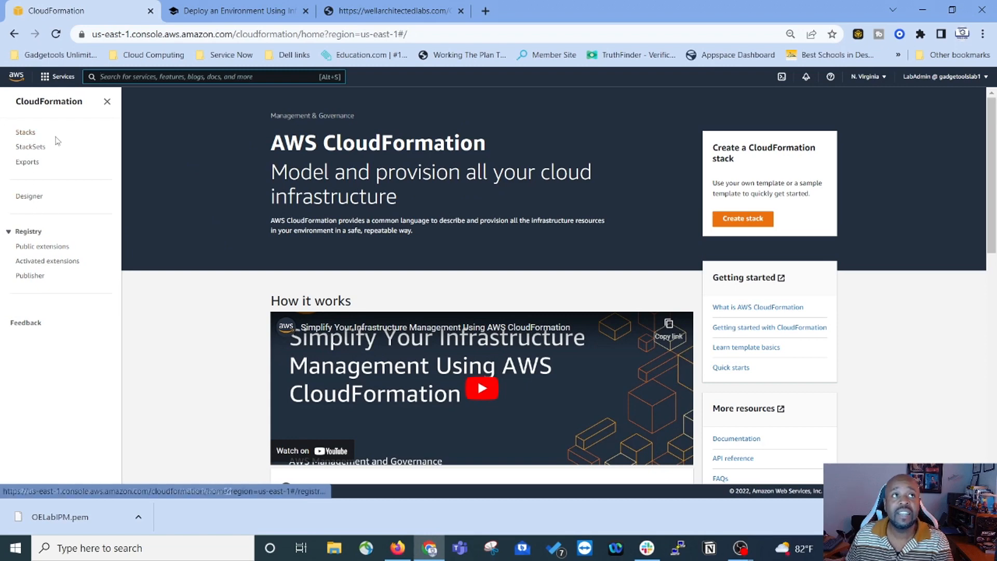
Step: Check the empty Stacks and StackSets lists, then start the Create stack wizard
click(26, 133)
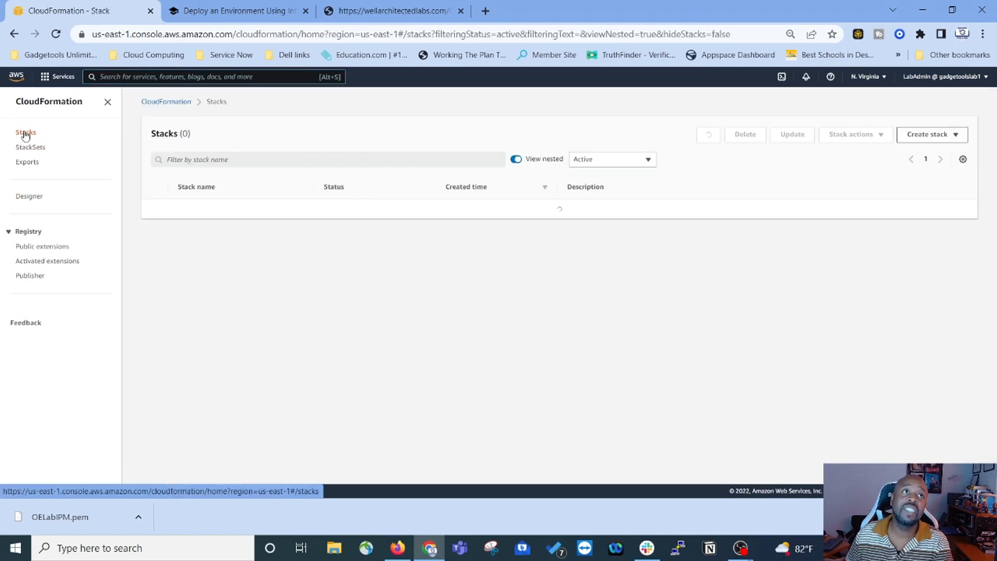
click(34, 148)
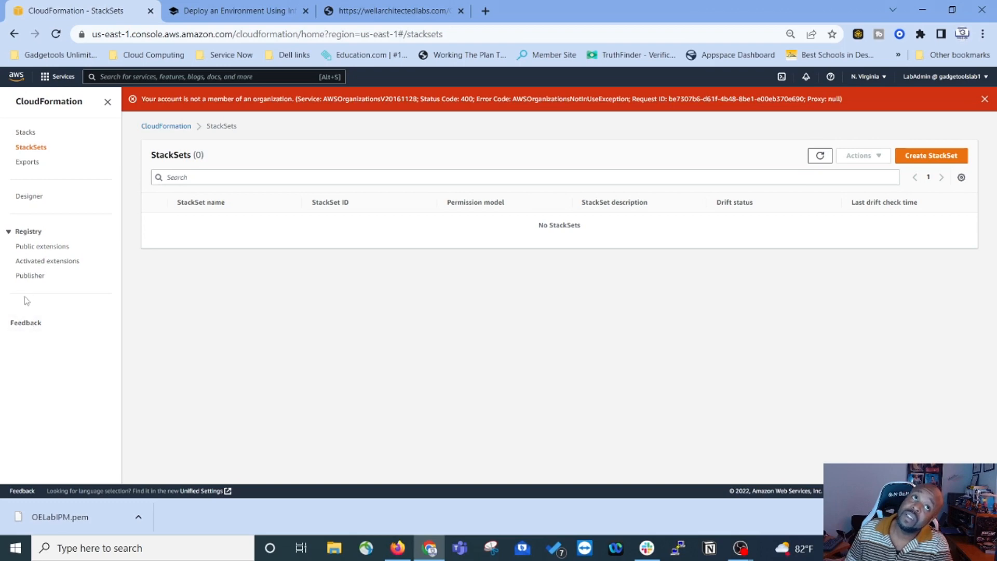
click(27, 133)
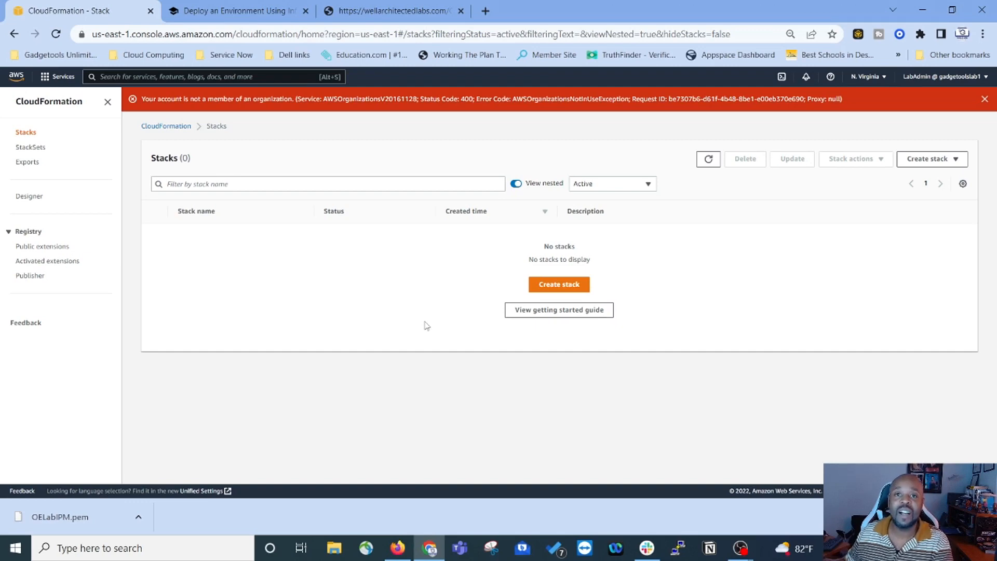
click(567, 286)
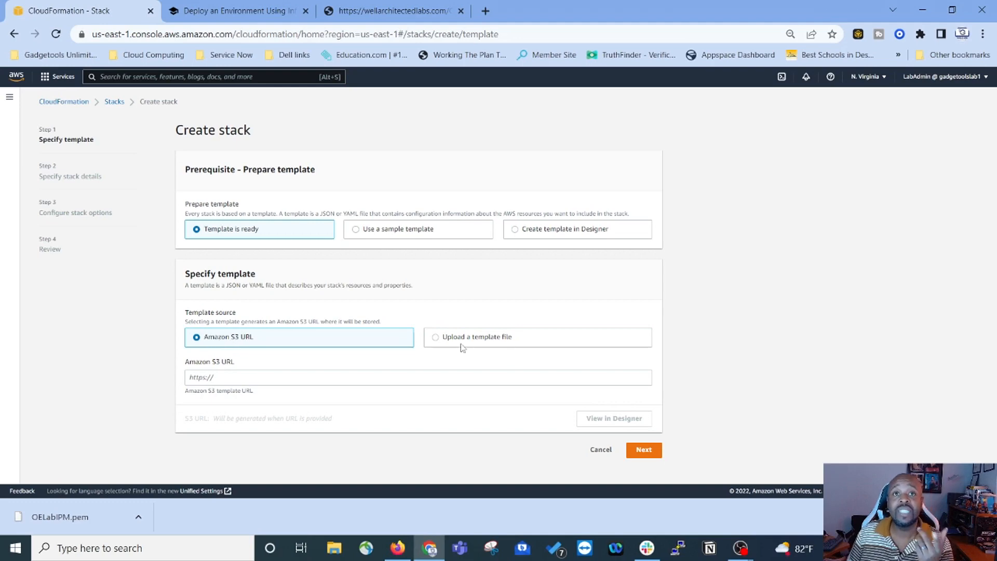
Step: Upload OE 100 CF template.txt as the stack template and continue to Specify stack details
click(436, 338)
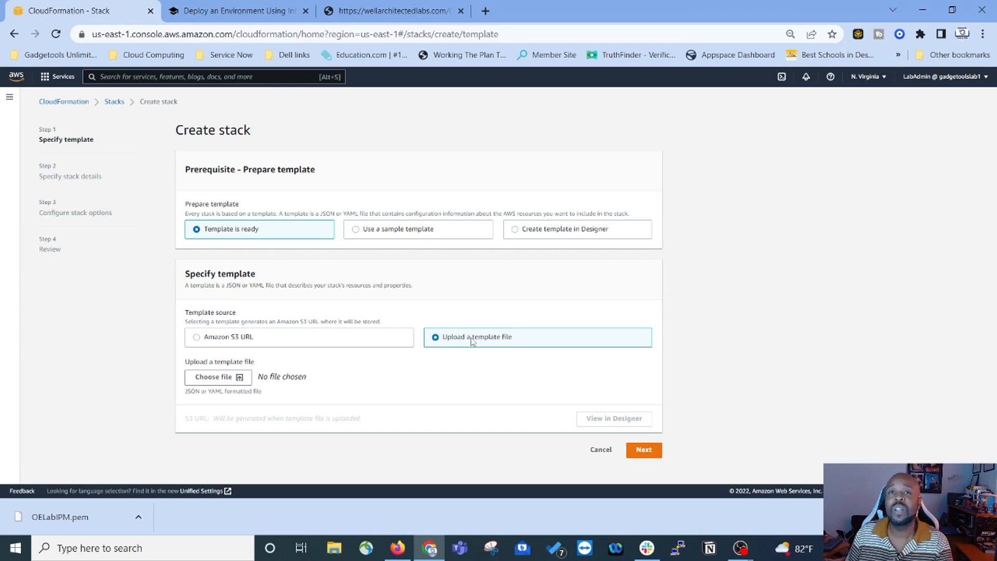
click(213, 378)
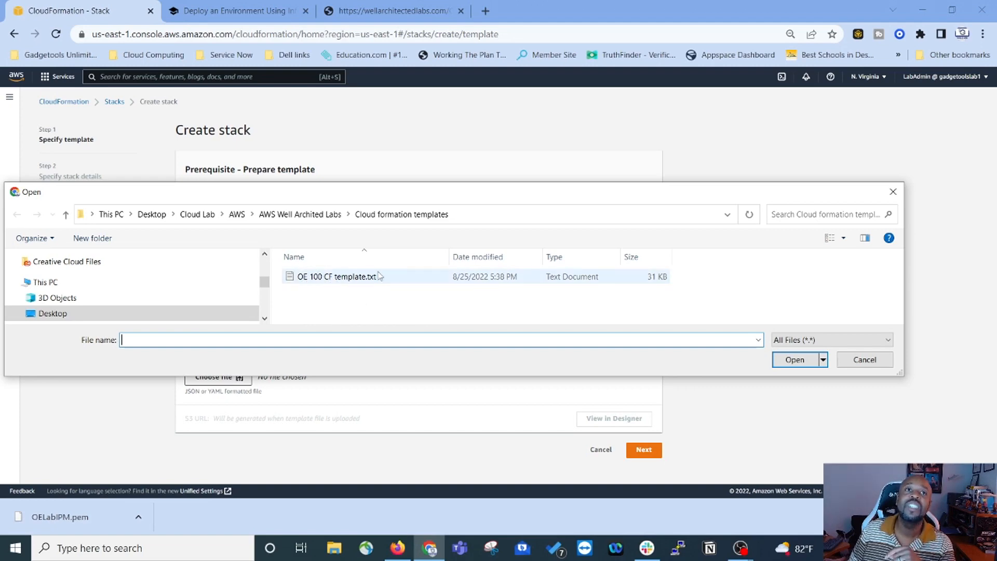
click(326, 279)
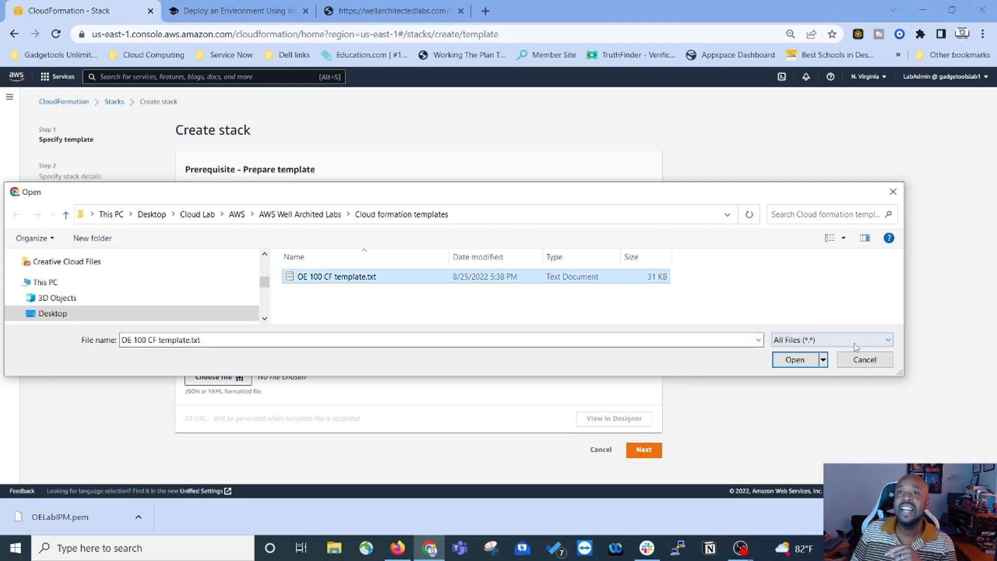
click(789, 362)
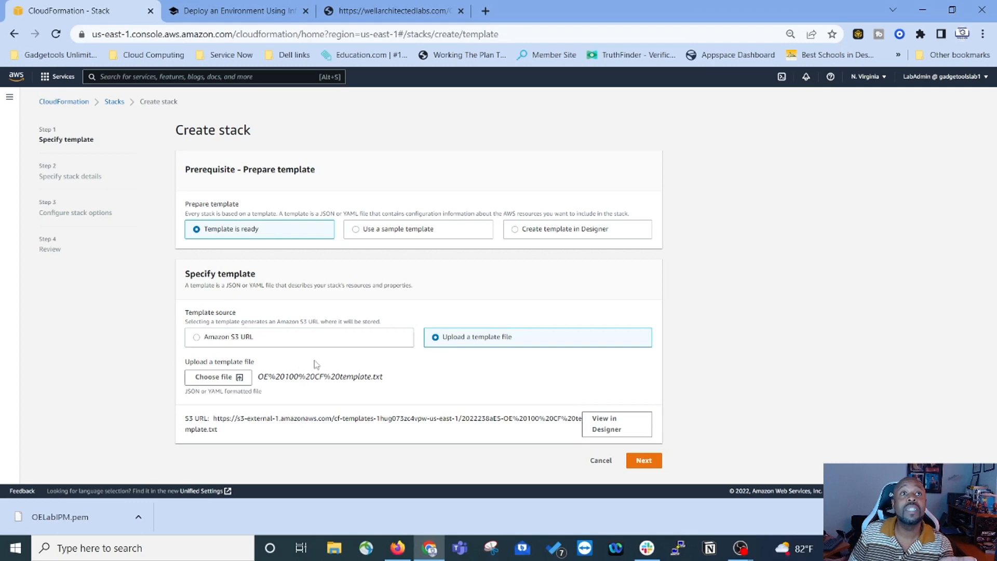
click(646, 461)
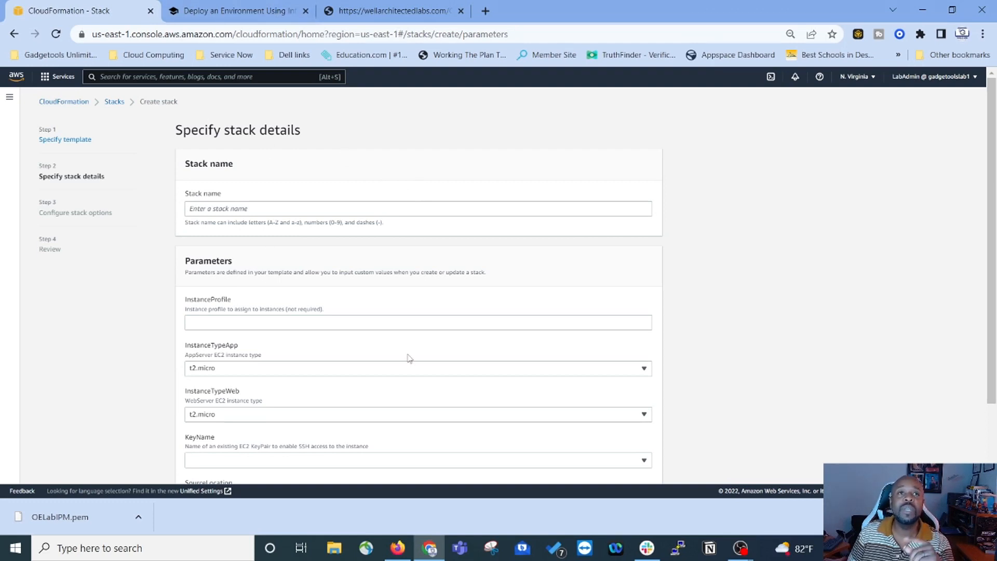
Step: Copy OELabStack1 from the lab instructions and paste it into the Stack name field
click(265, 18)
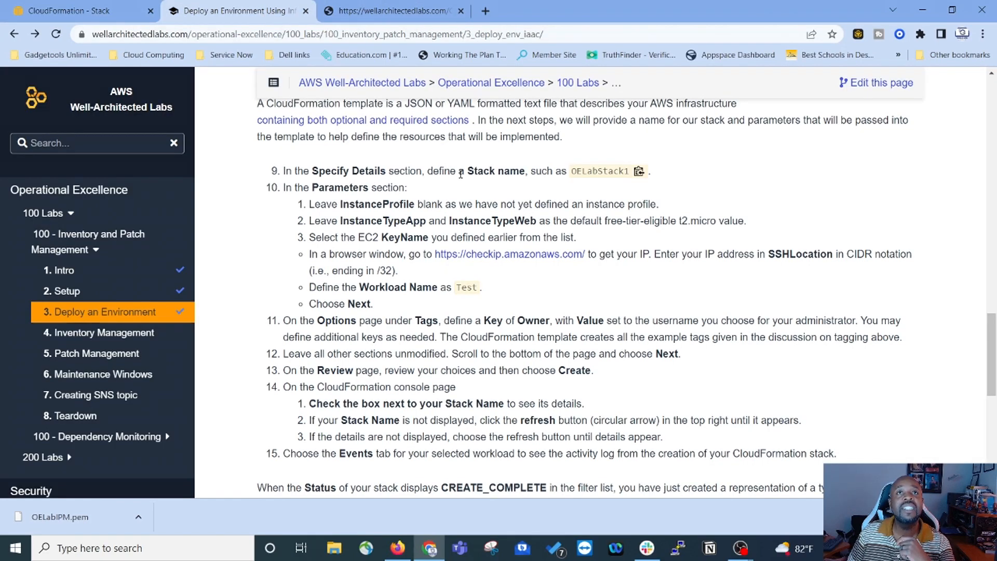
drag(574, 172, 631, 171)
key(ctrl+c)
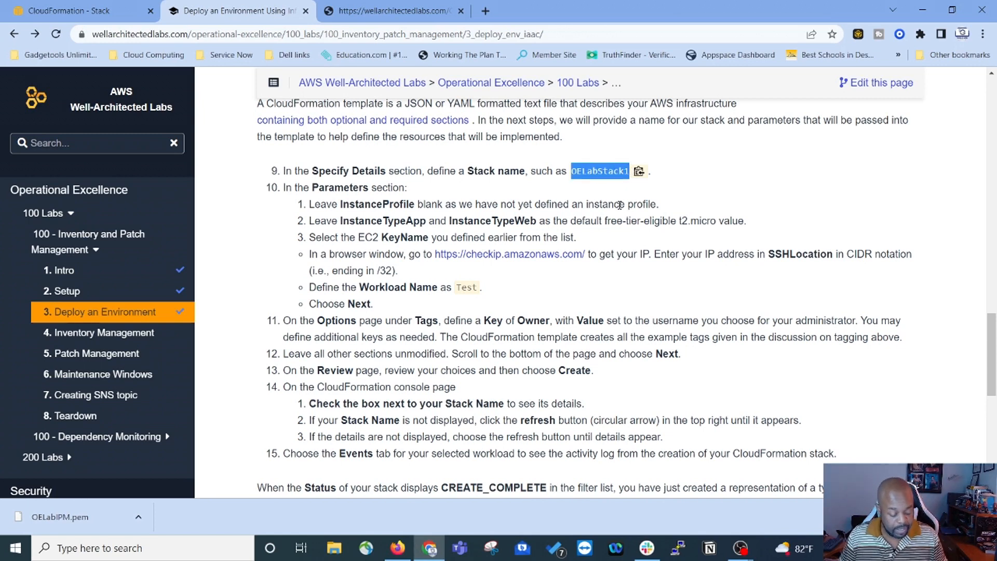
click(99, 10)
click(270, 210)
key(ctrl+v)
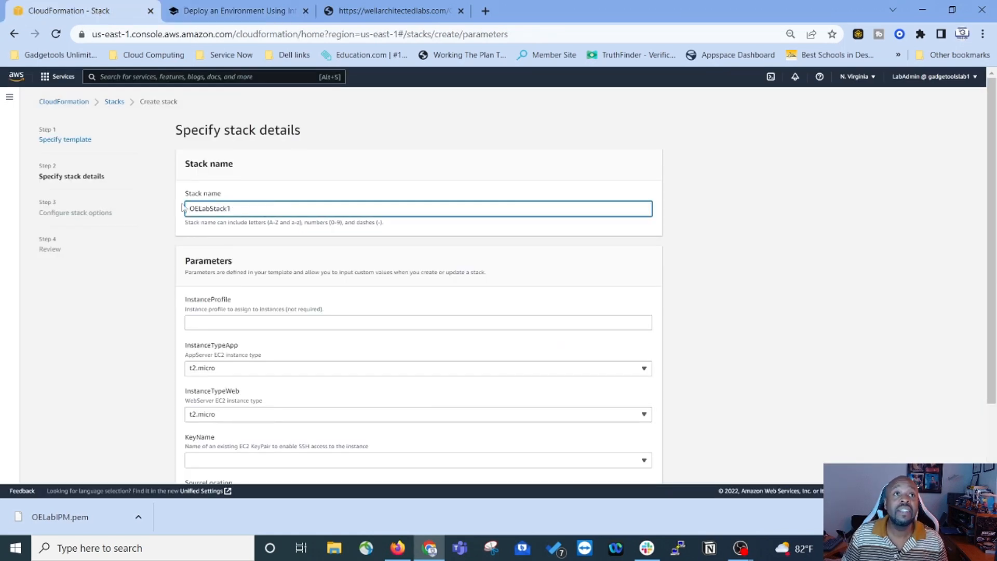
click(236, 11)
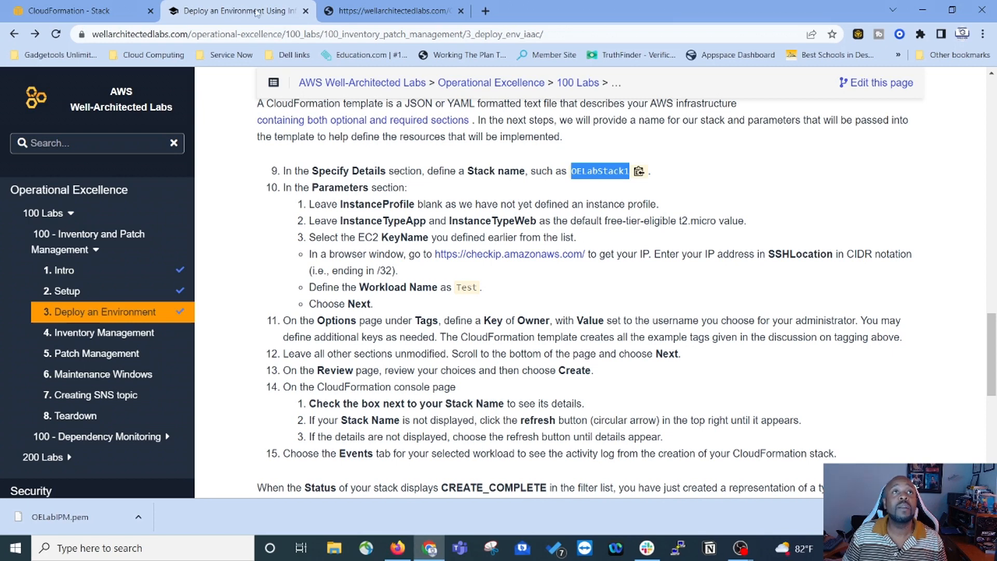
click(104, 10)
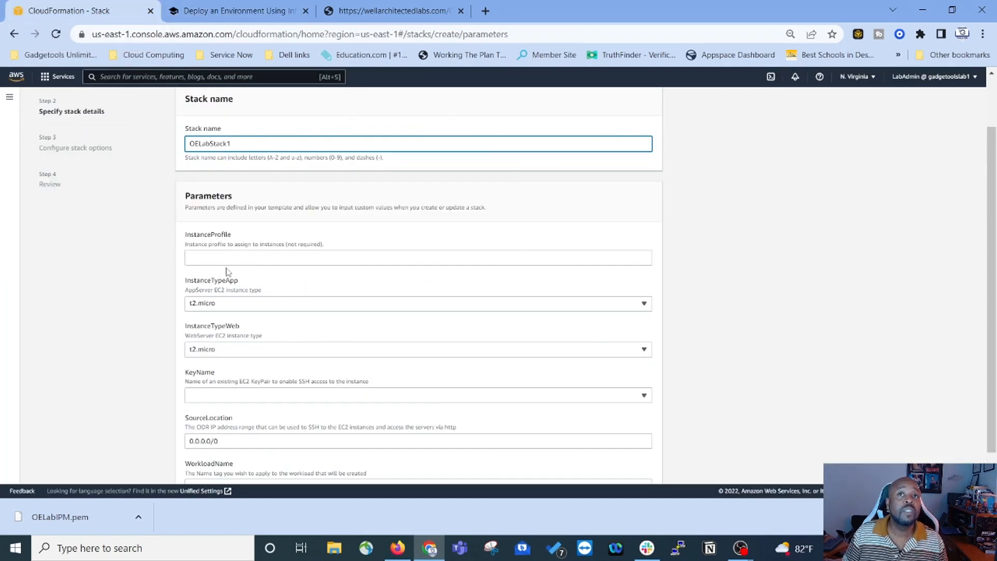
Step: Set the KeyName parameter to OELabIPM and WorkloadName to Test
scroll(227, 272, down, 1)
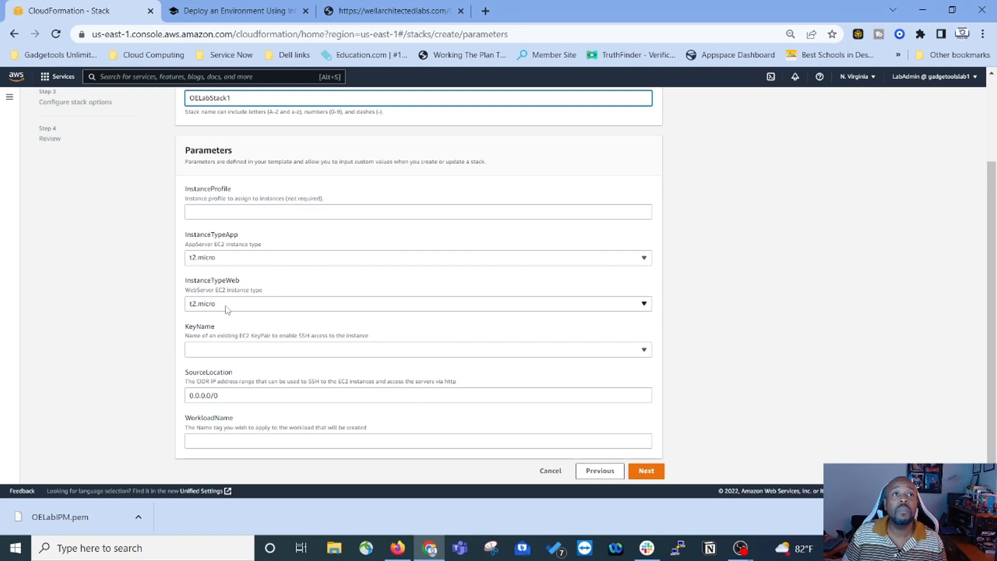
click(255, 356)
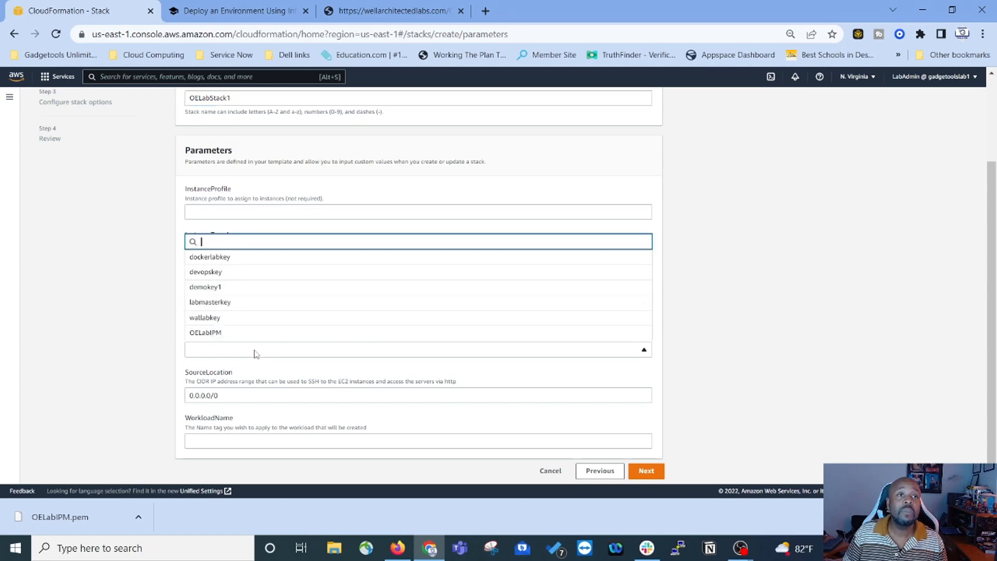
click(206, 333)
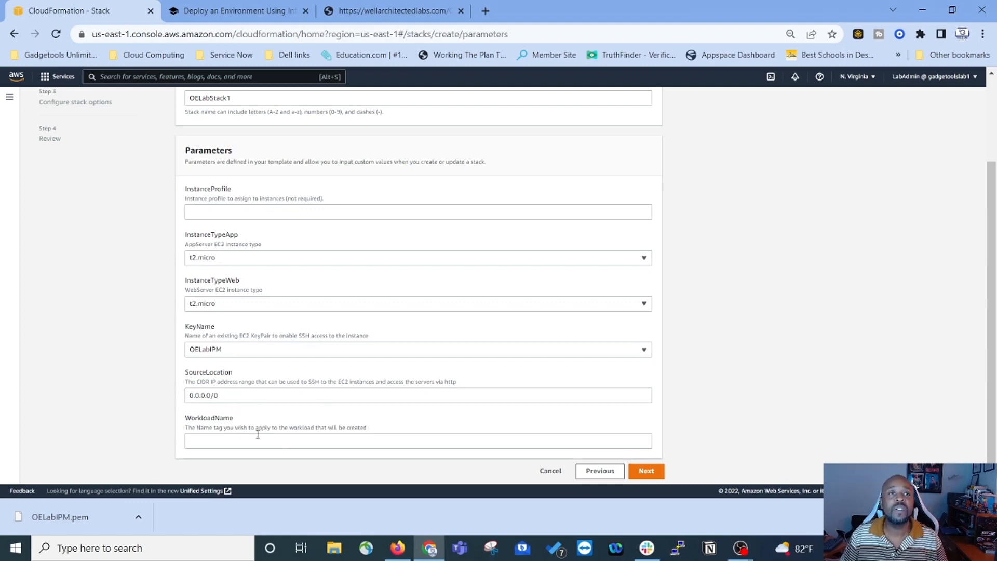
click(229, 441)
text(Test)
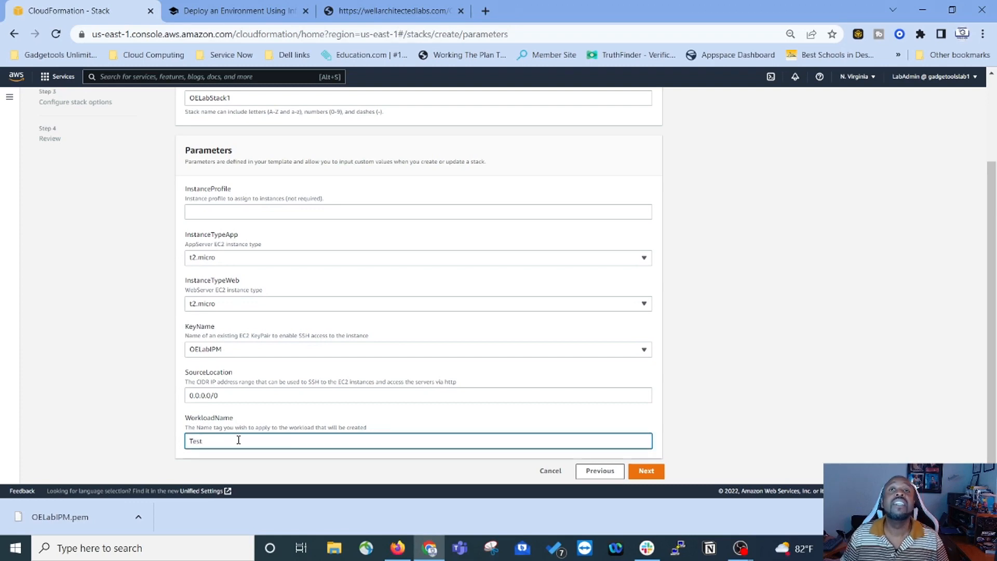
click(239, 11)
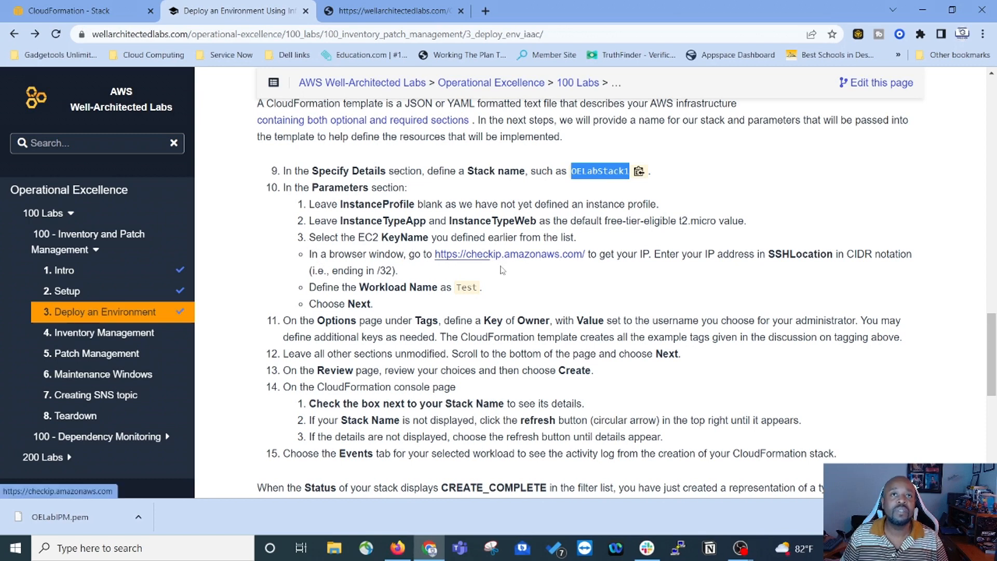
Step: Open checkip.amazonaws.com, copy your public IP address, and return to the stack parameters form
middle_click(558, 255)
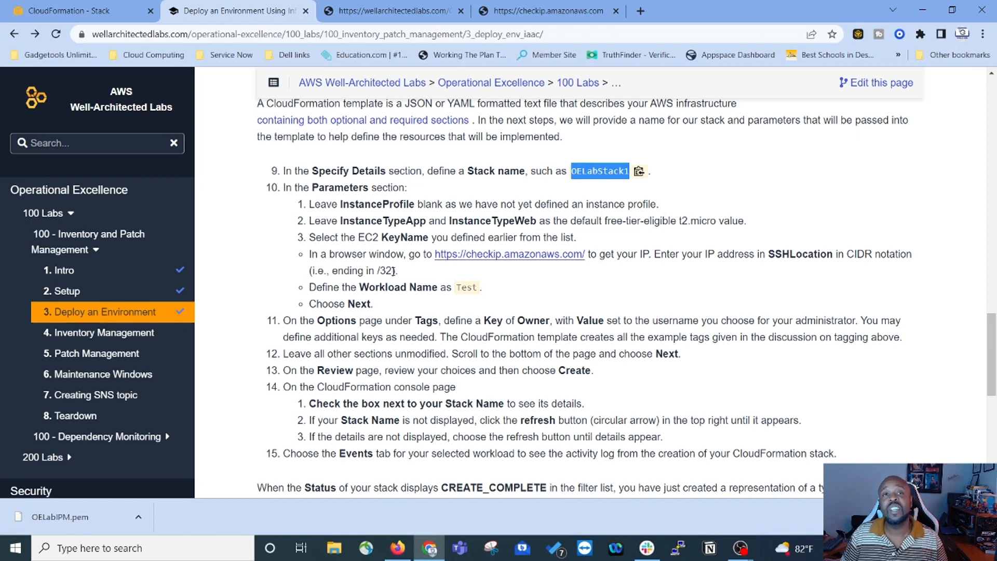
click(552, 12)
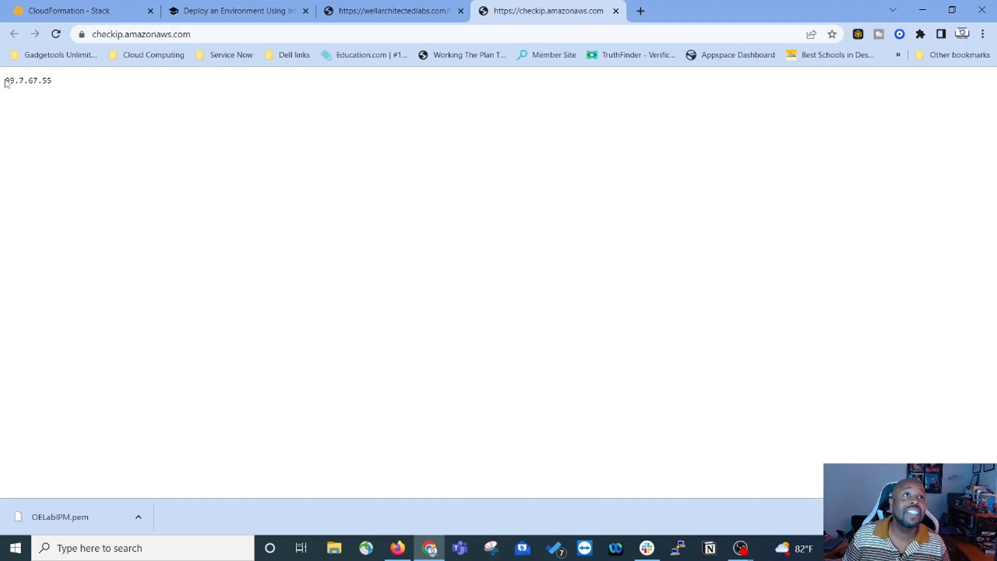
drag(6, 83, 51, 87)
key(ctrl+c)
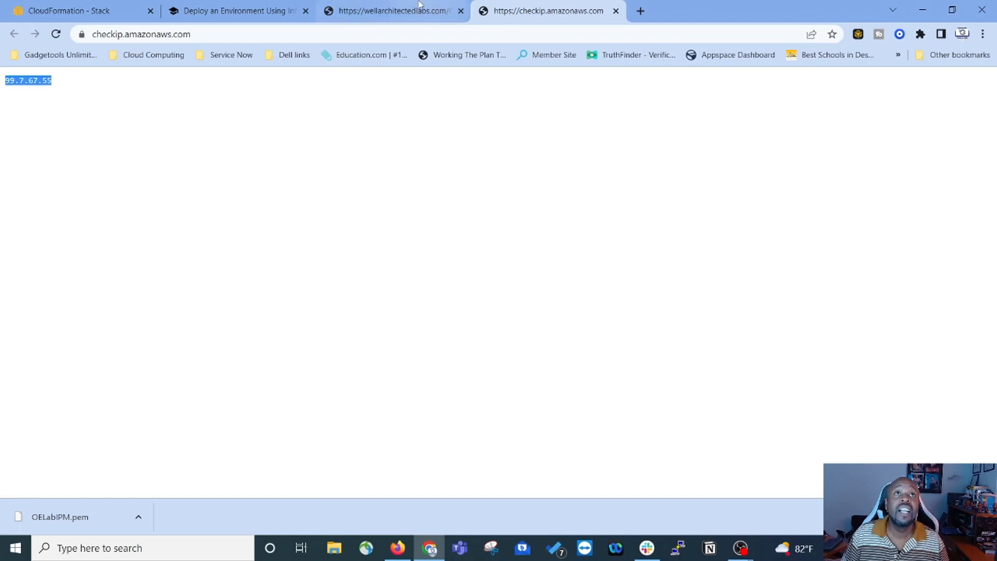
click(92, 12)
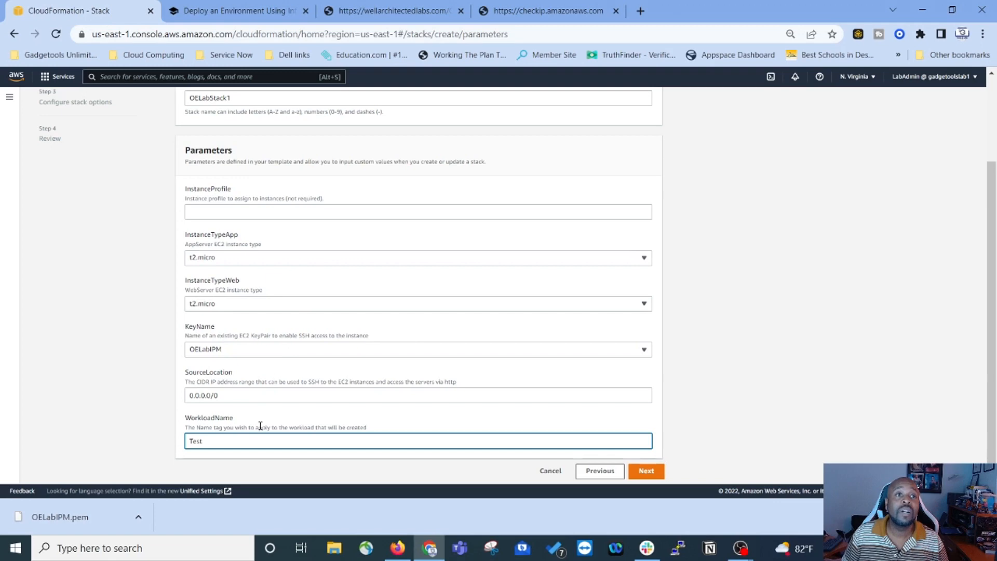
drag(223, 395, 160, 396)
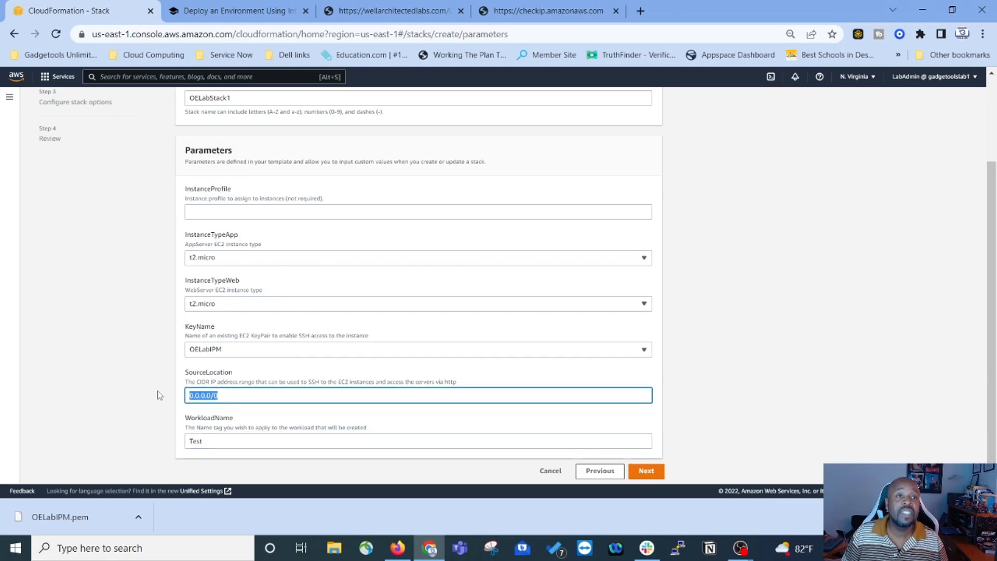
key(ctrl+v)
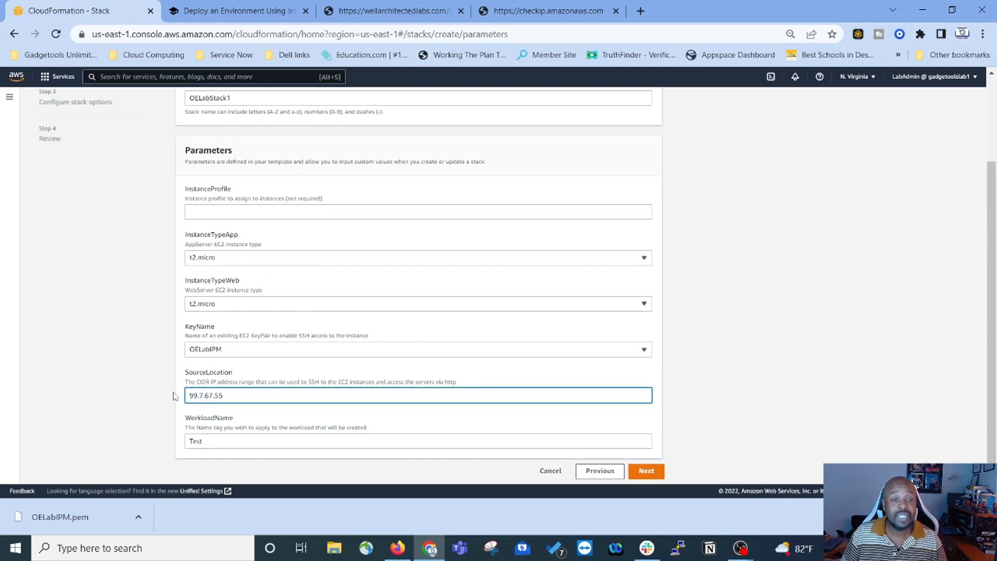
text(/32)
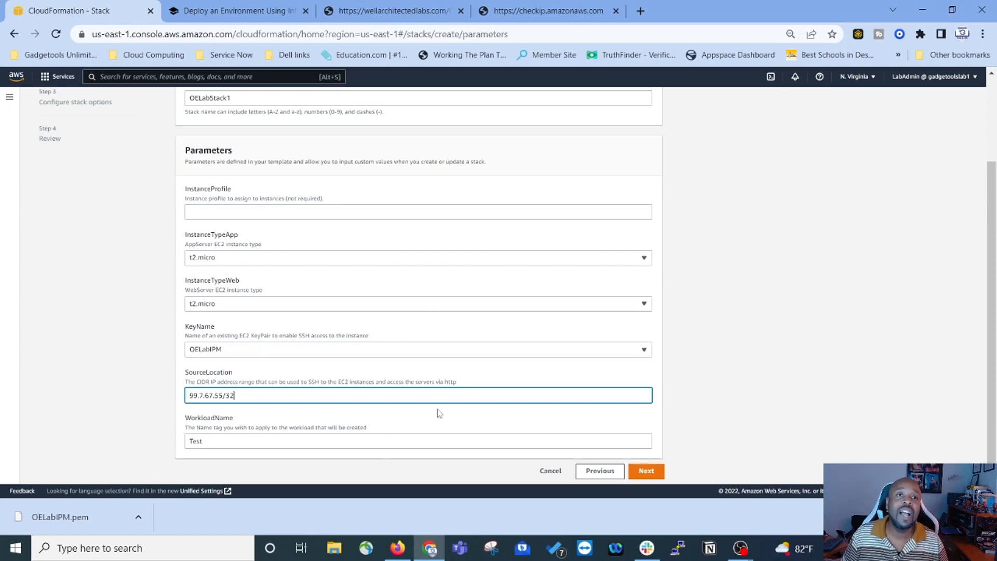
scroll(301, 141, up, 3)
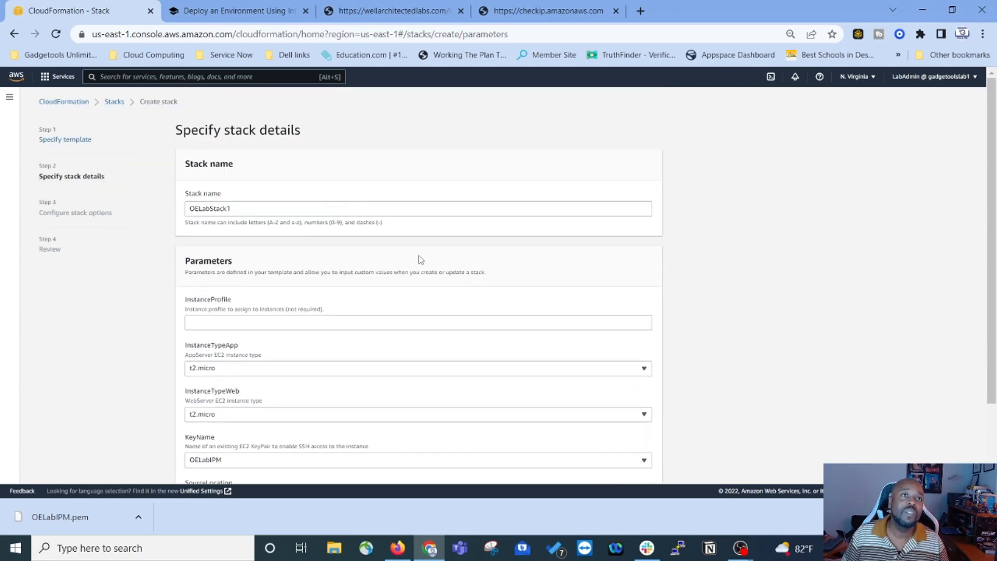
scroll(414, 260, down, 2)
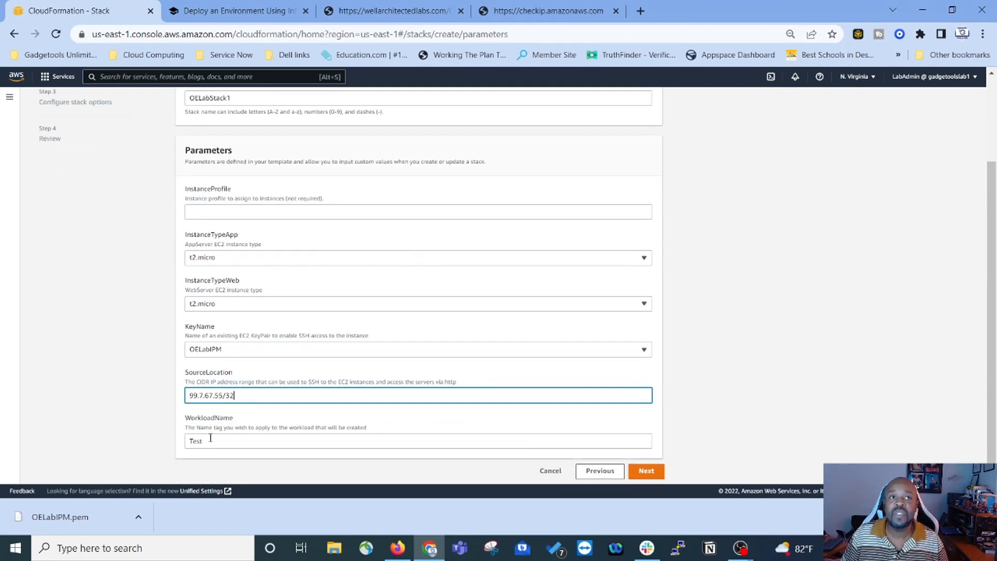
click(647, 471)
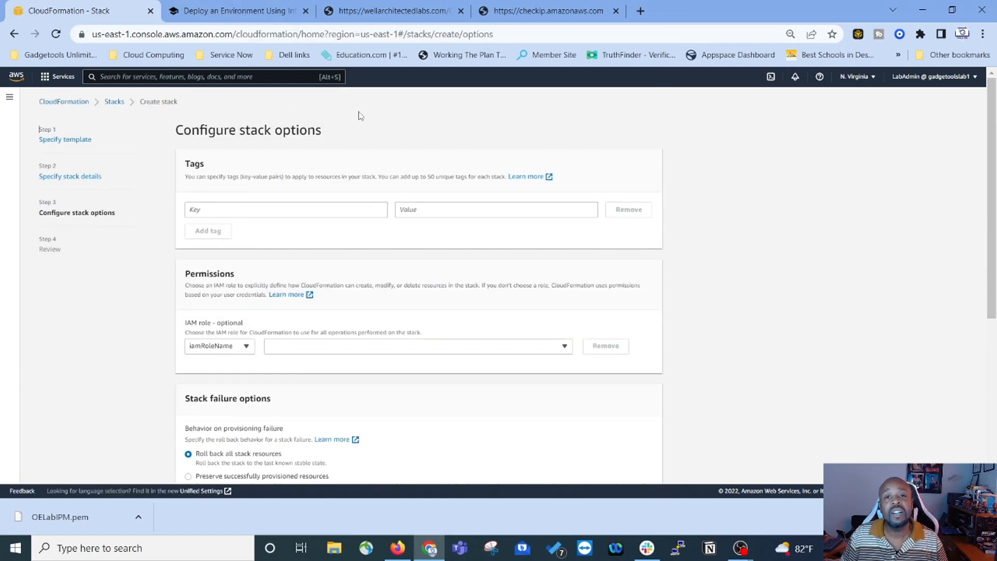
Step: Following the lab instructions, add a stack tag with key owner and the admin username as value
click(238, 15)
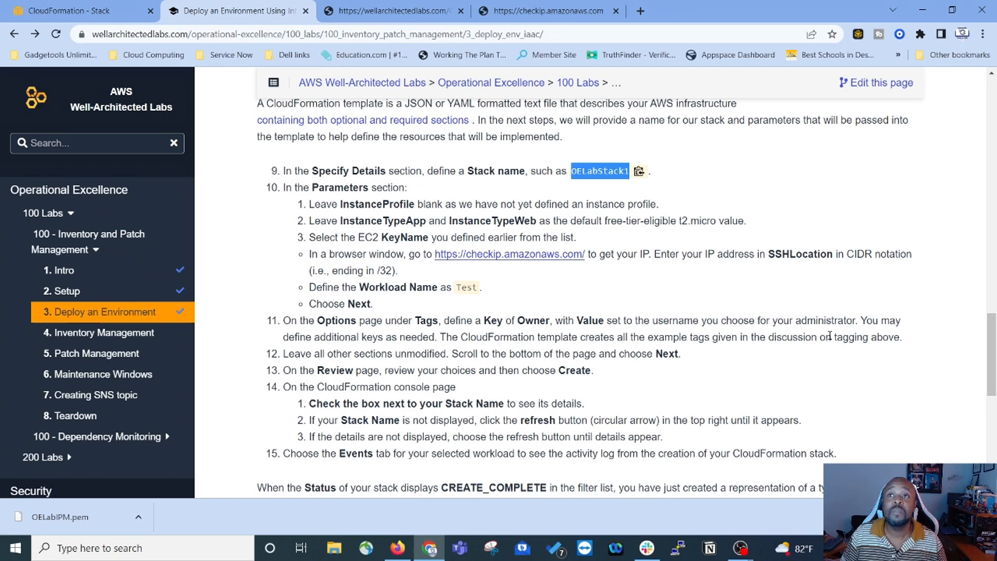
click(99, 10)
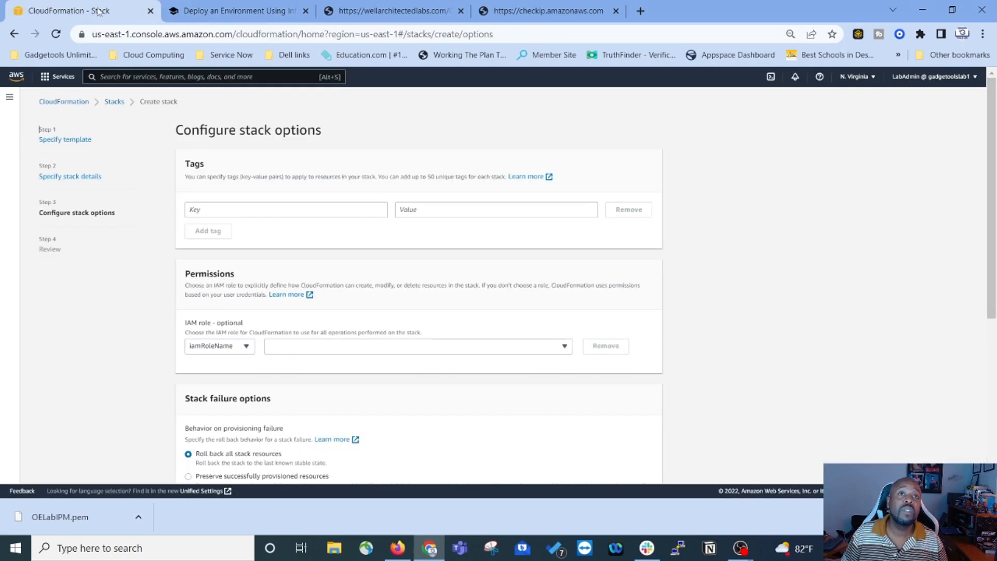
click(220, 209)
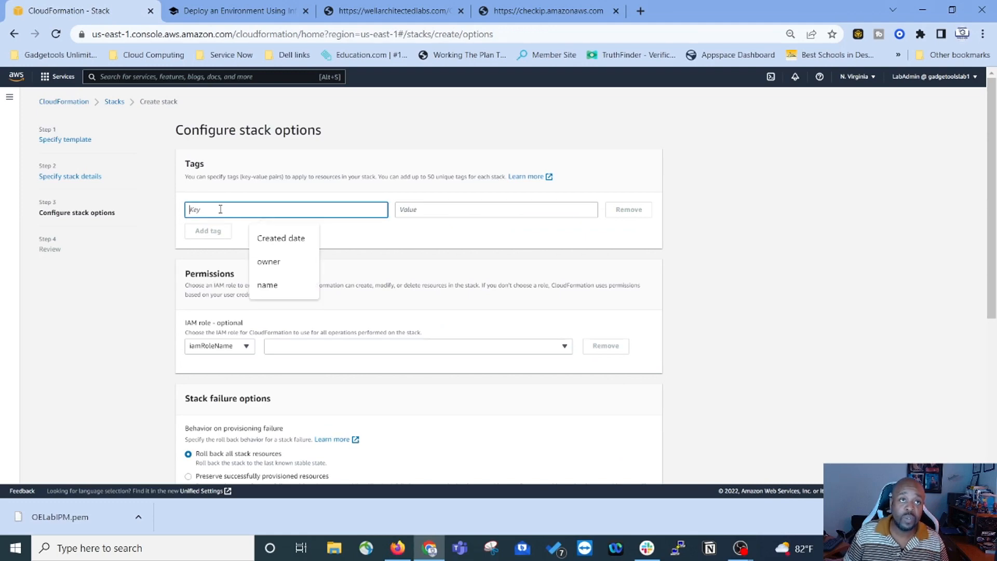
click(268, 262)
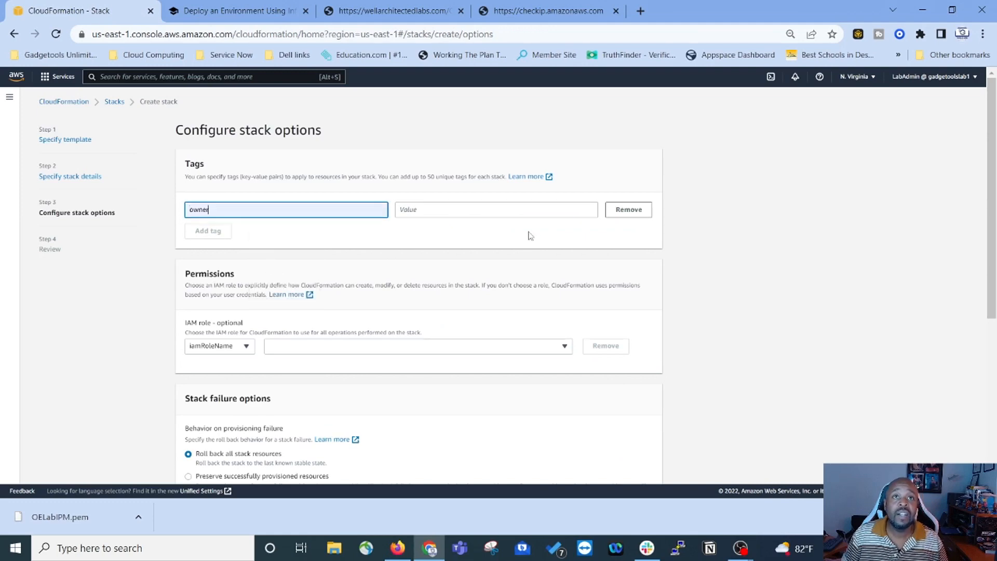
click(457, 209)
text(LabAdmin)
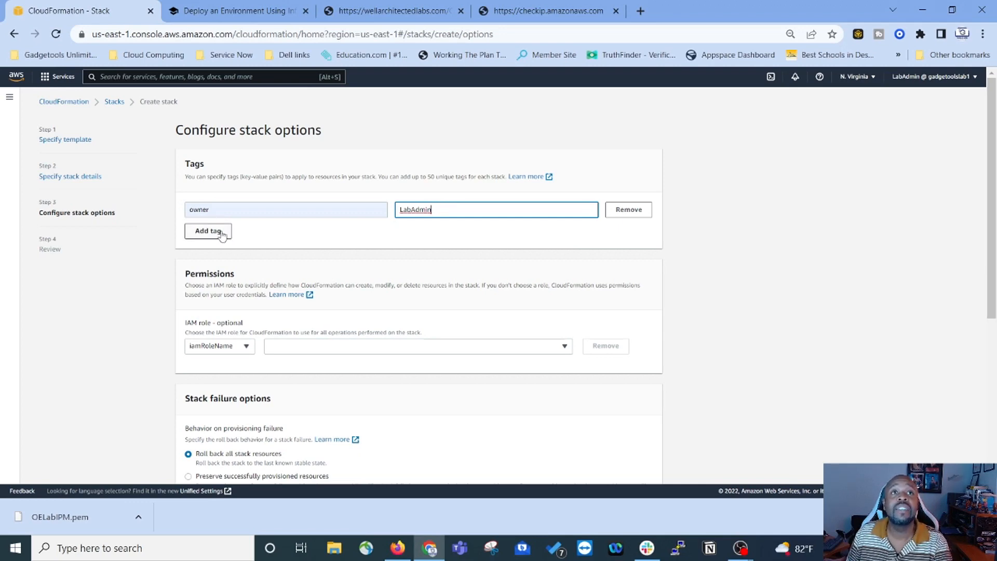
click(257, 10)
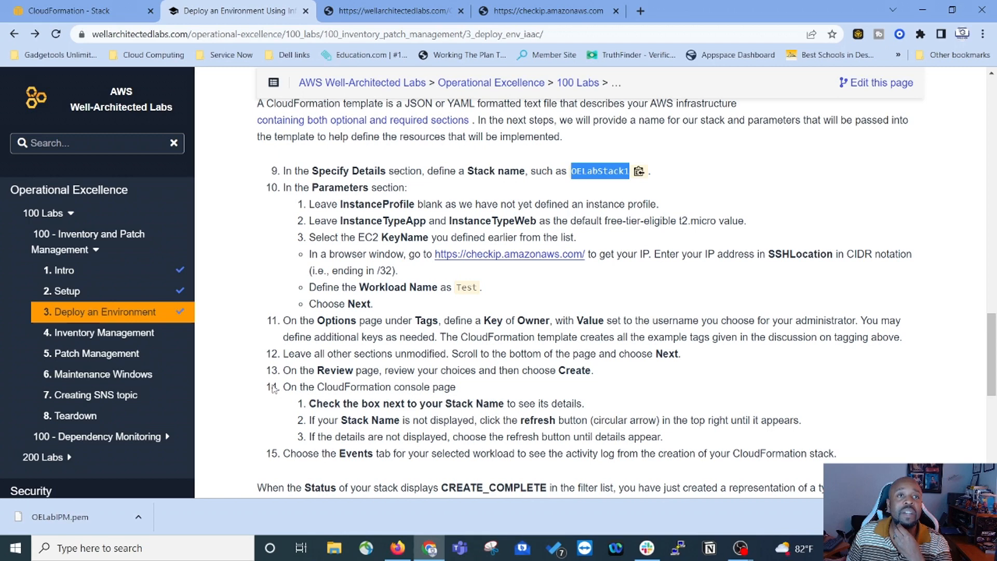
click(99, 11)
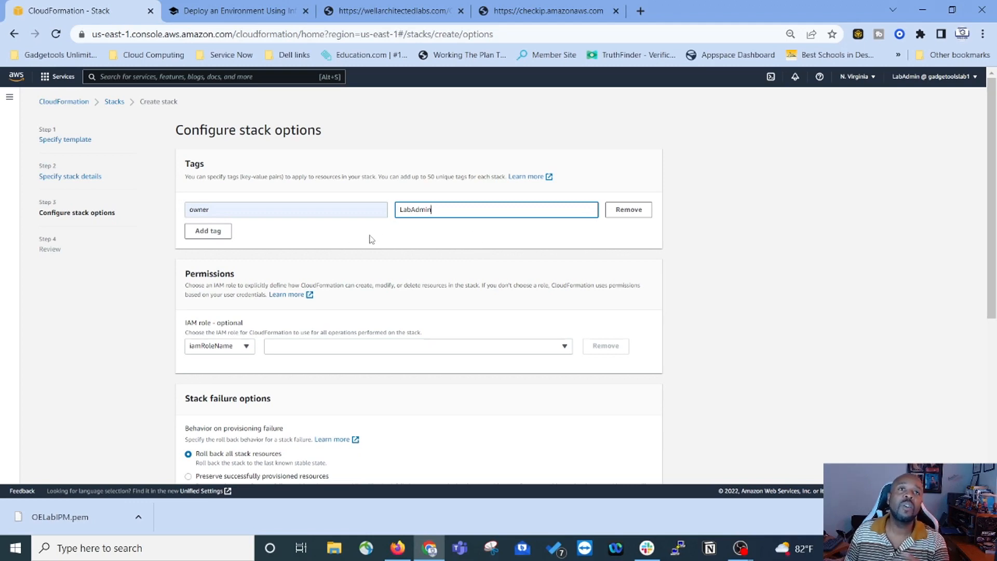
Step: Add a second stack tag with key Created by and the creator's name as value
click(203, 234)
click(218, 229)
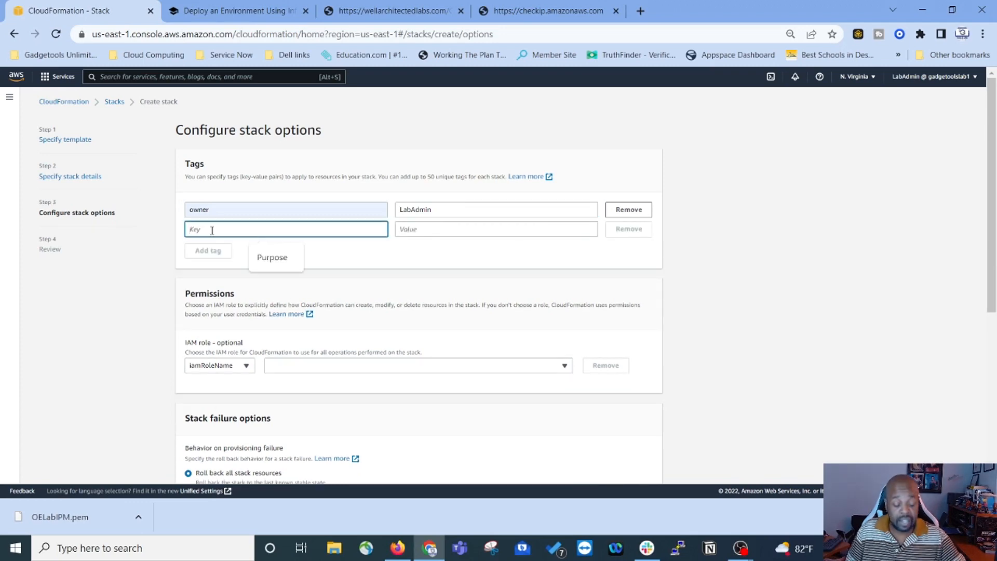
text(Cre)
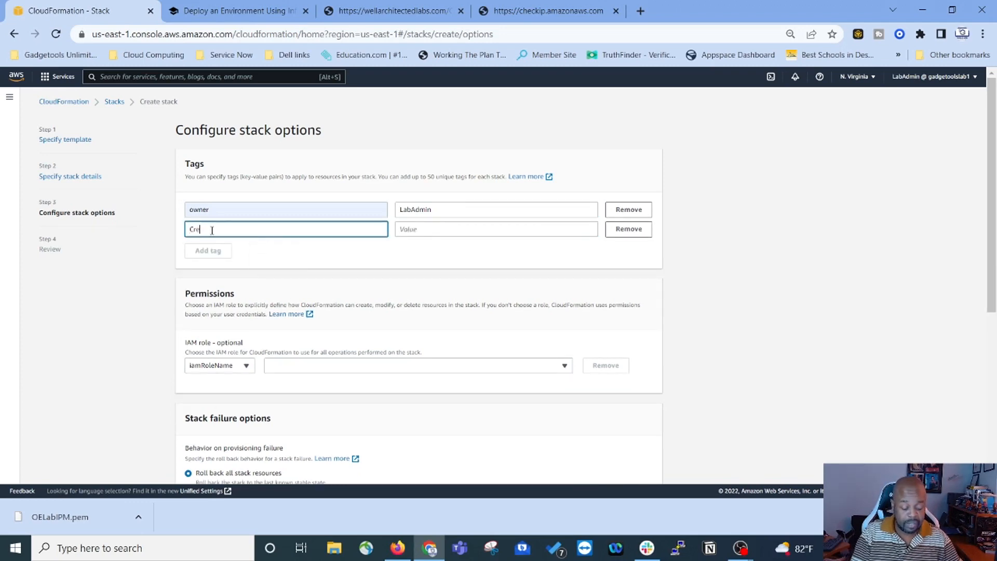
text(ated by)
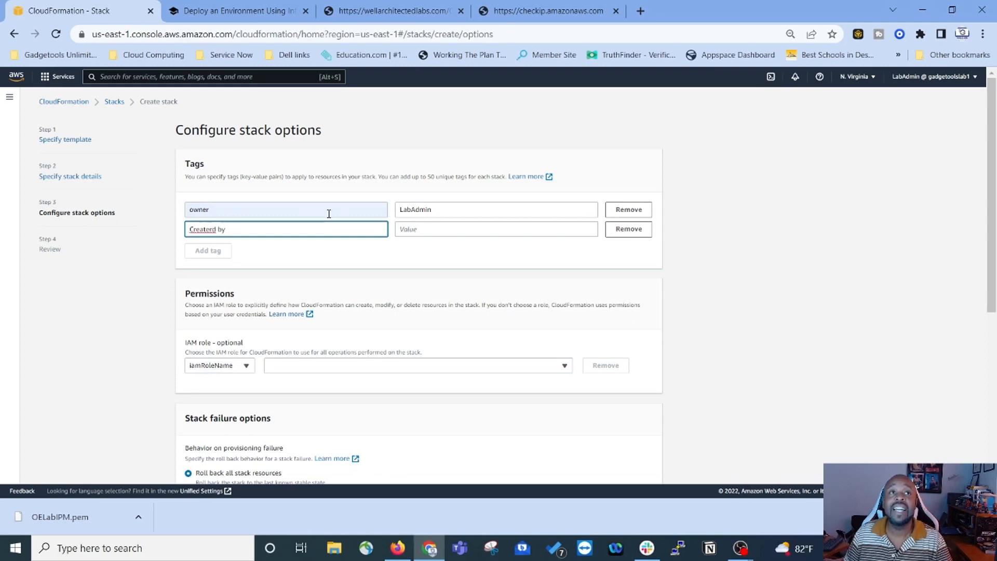
click(425, 236)
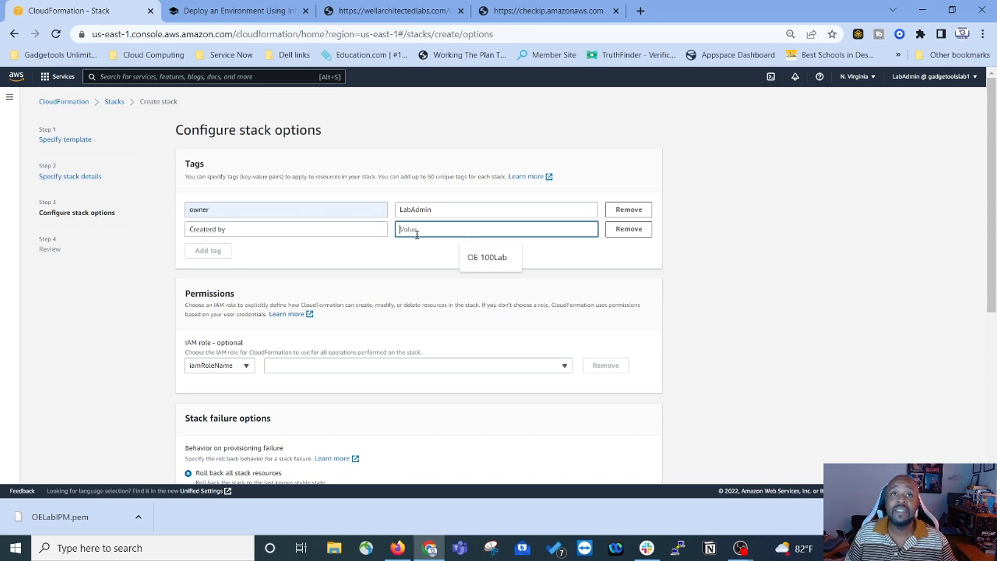
text(Warner Bell)
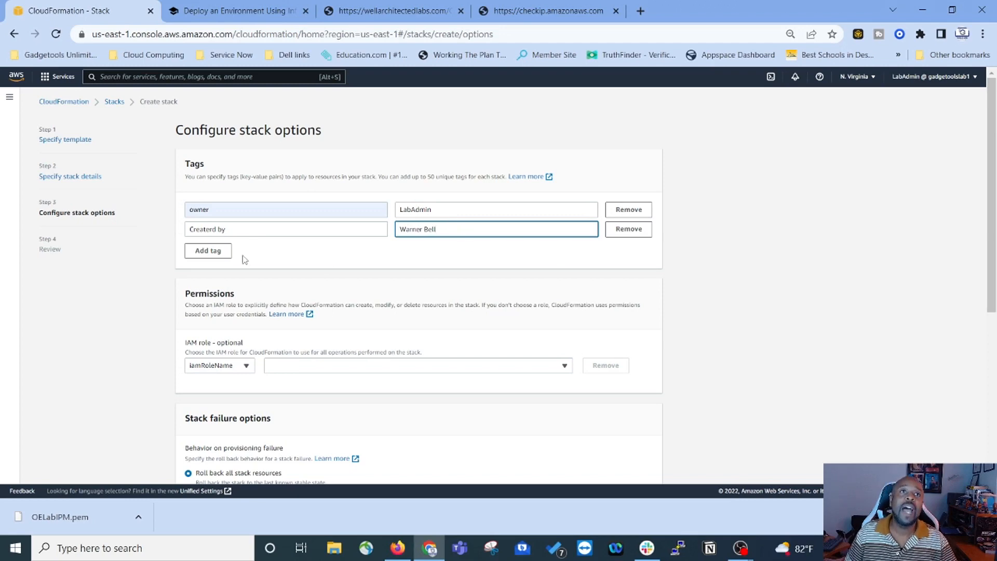
Step: Add a third stack tag with key Purpose and value OE Lab
click(216, 253)
click(223, 250)
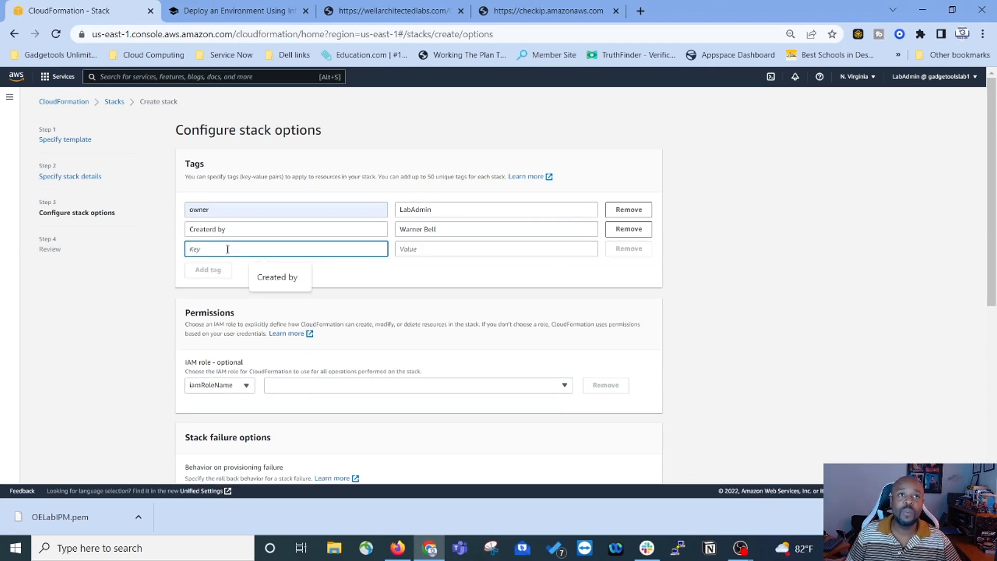
text(Purpose)
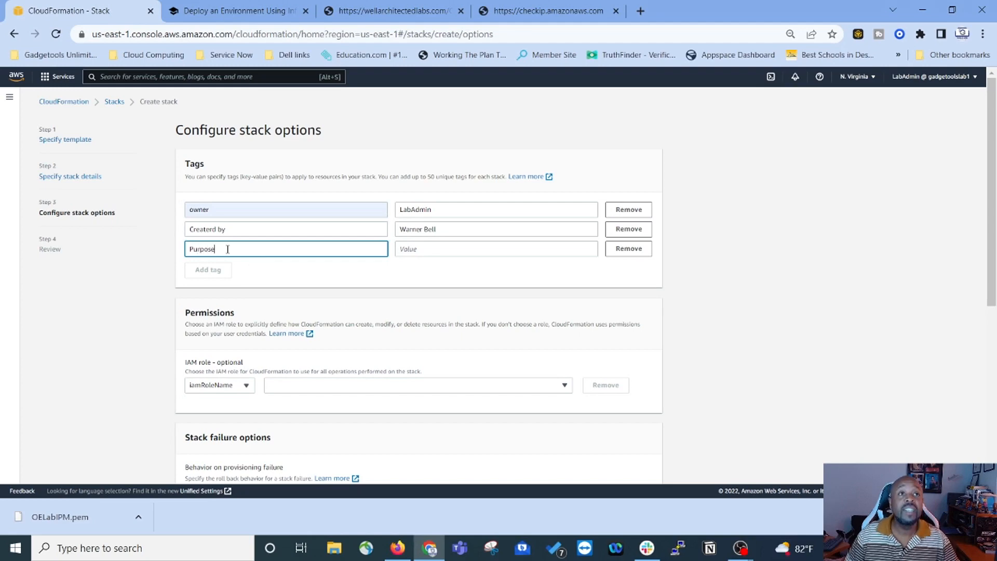
click(471, 248)
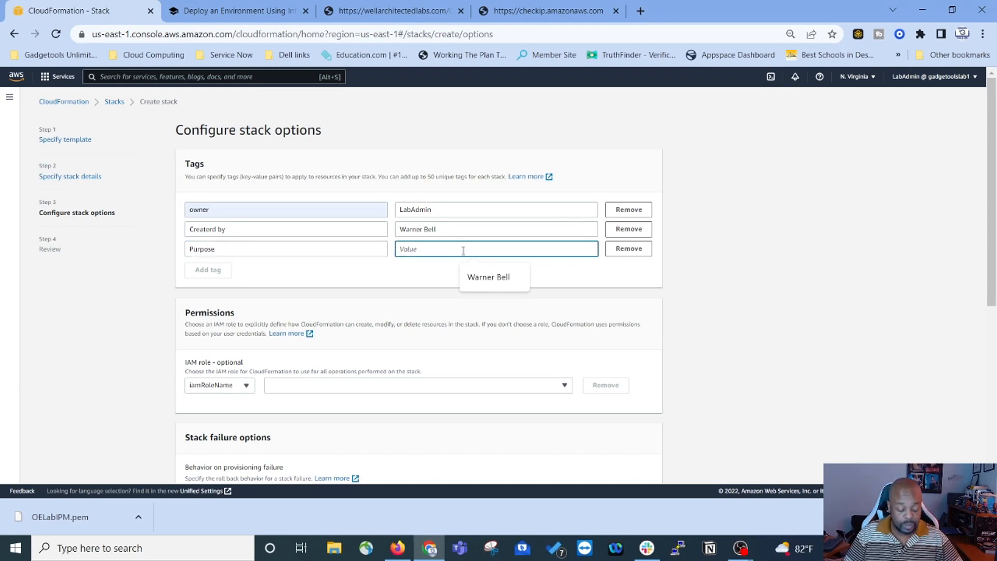
text(OE Lab)
click(410, 276)
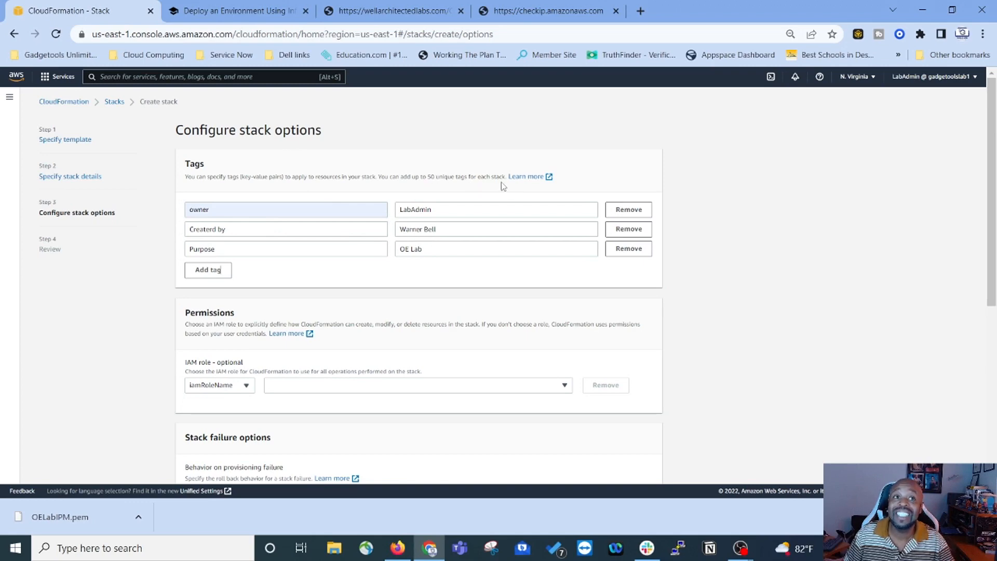
scroll(376, 294, down, 2)
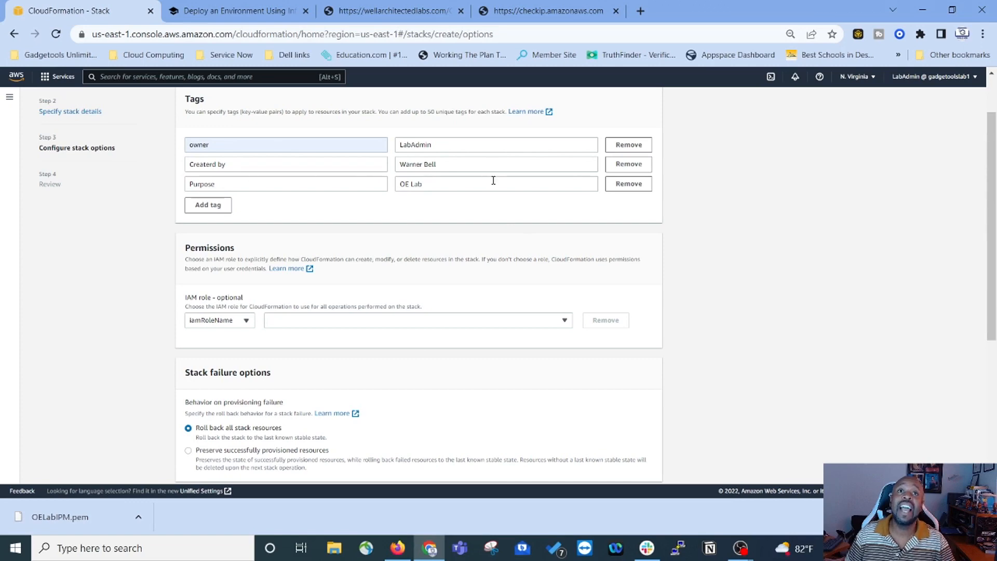
Step: Leave Permissions, Stack failure and Advanced options unchanged and proceed to Review OELabStack1
scroll(440, 202, down, 4)
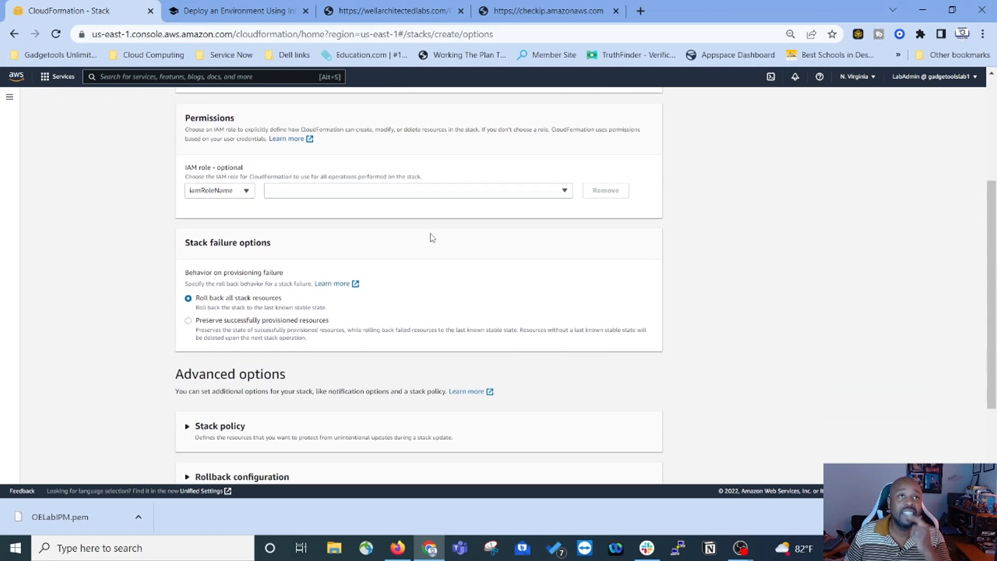
scroll(388, 283, up, 2)
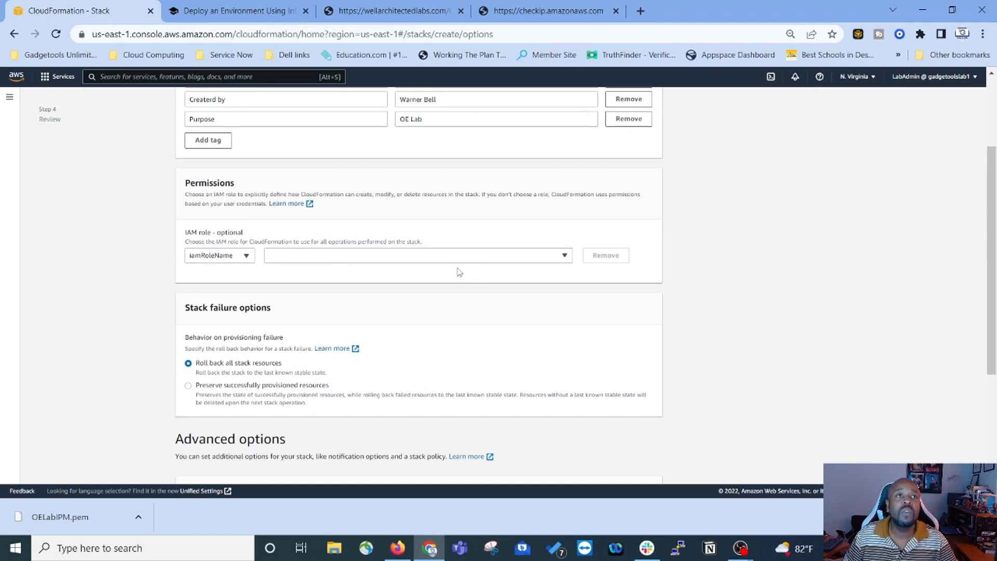
scroll(459, 272, down, 2)
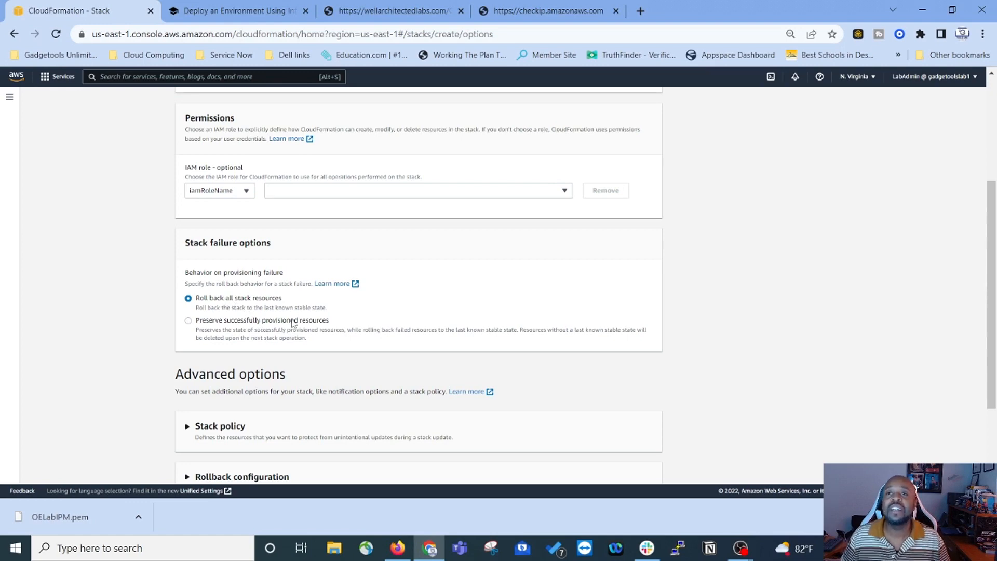
scroll(325, 330, down, 3)
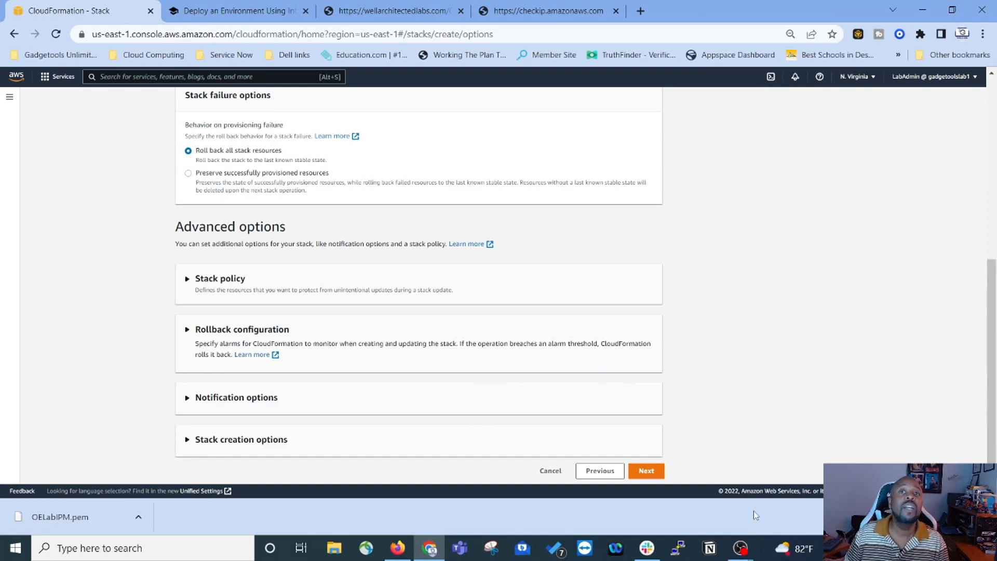
click(649, 471)
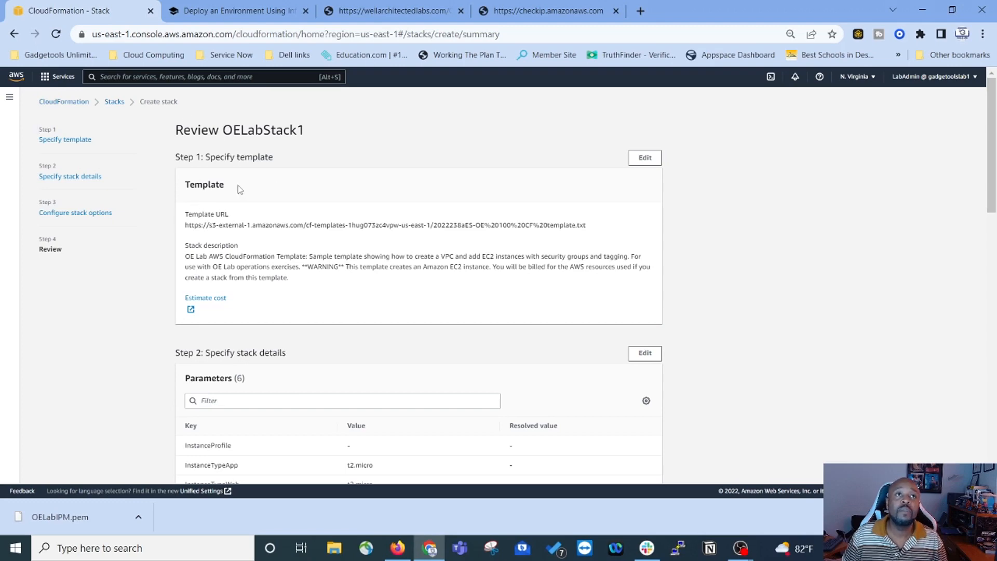
Step: Submit OELabStack1 from the bottom of the review page, then return to the Deploy an Environment tab
scroll(393, 233, down, 5)
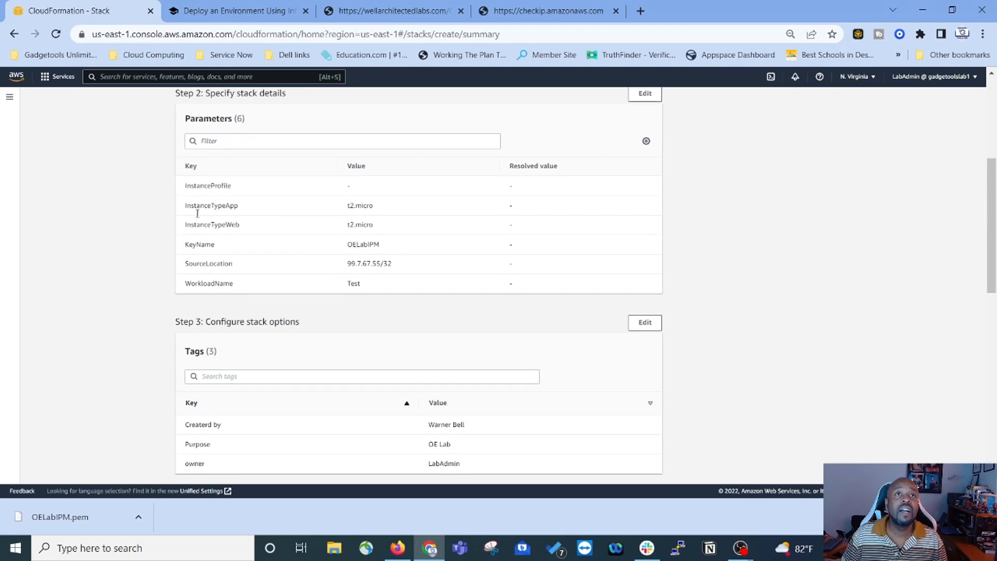
scroll(269, 240, up, 1)
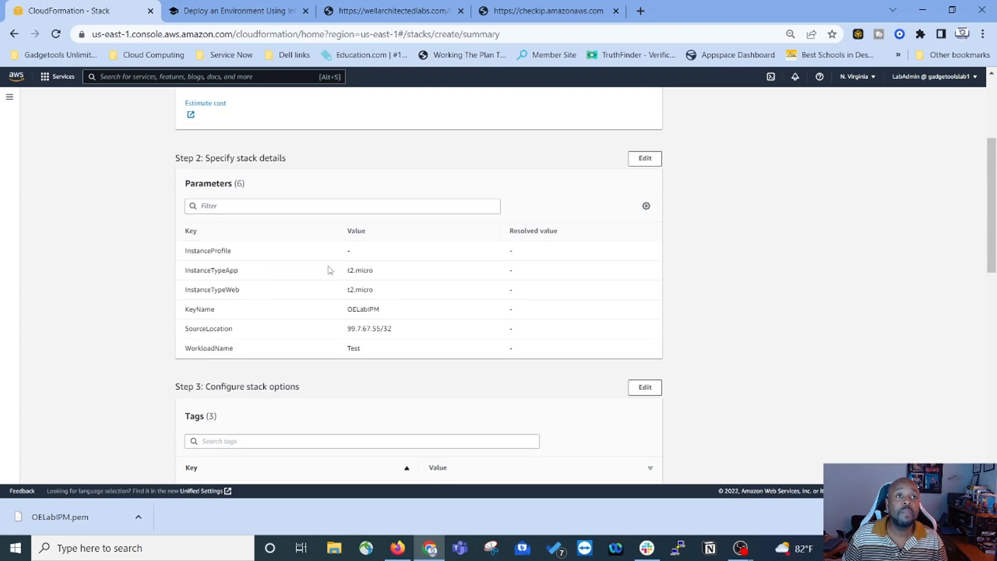
scroll(329, 269, down, 3)
scroll(367, 303, down, 3)
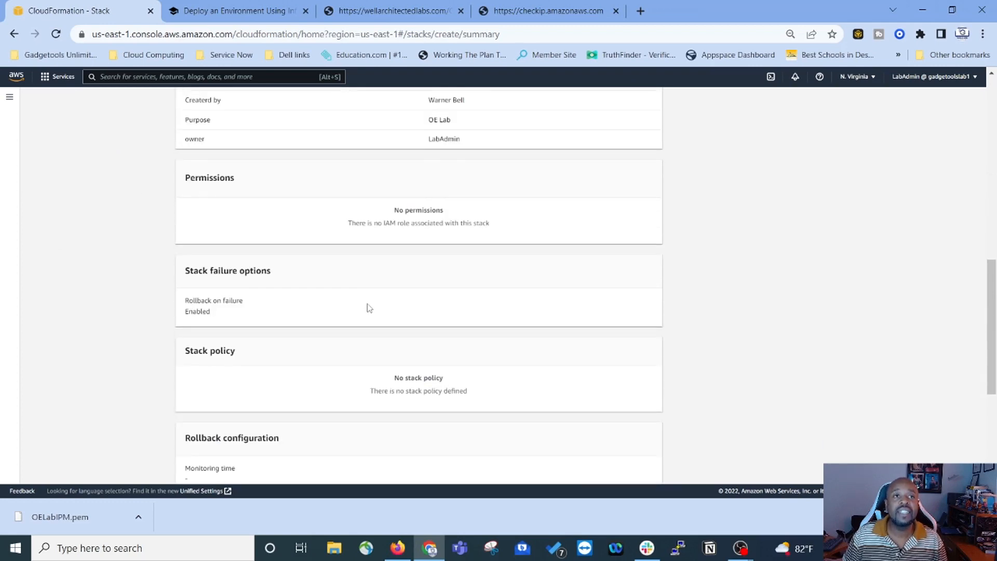
scroll(368, 308, down, 5)
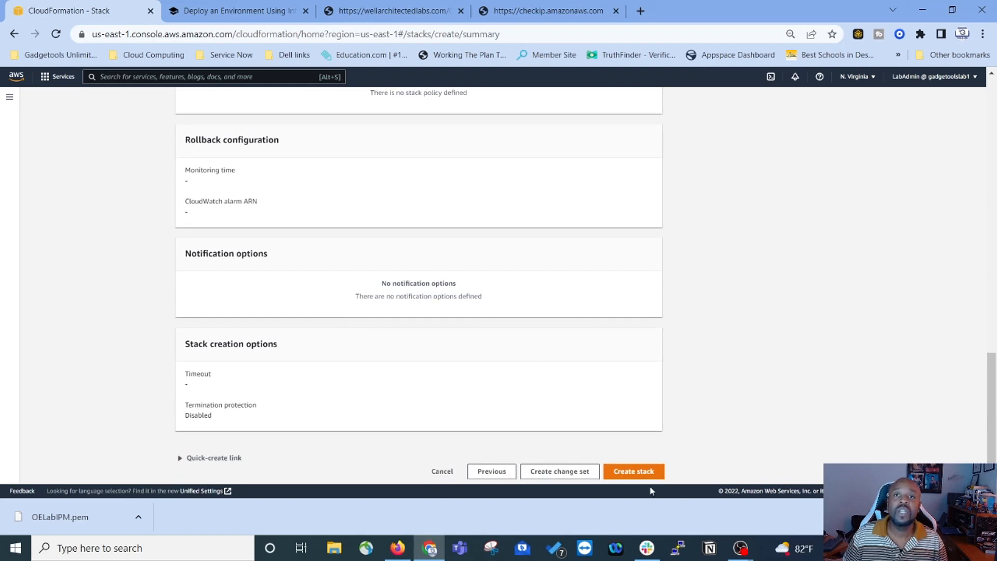
click(644, 473)
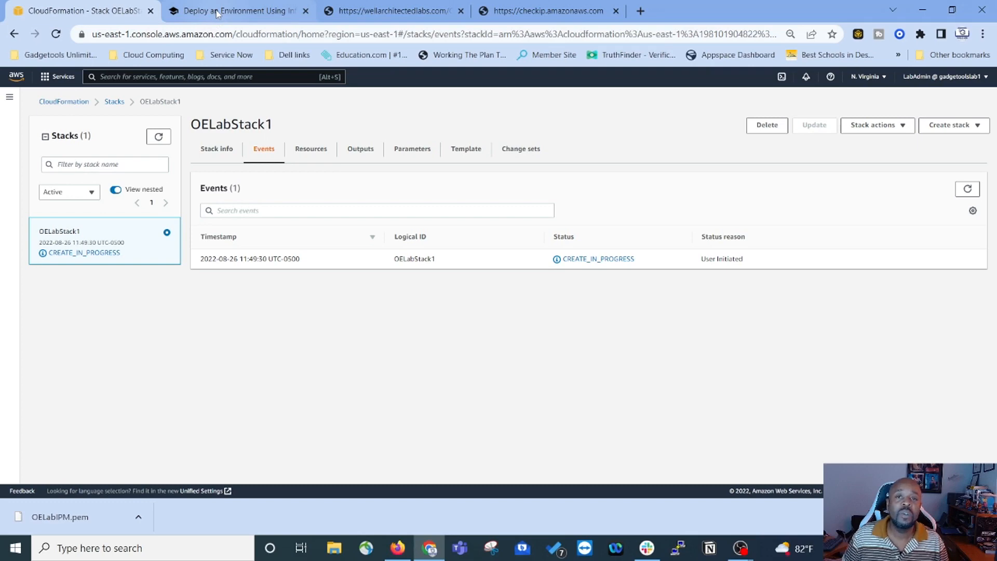
click(243, 5)
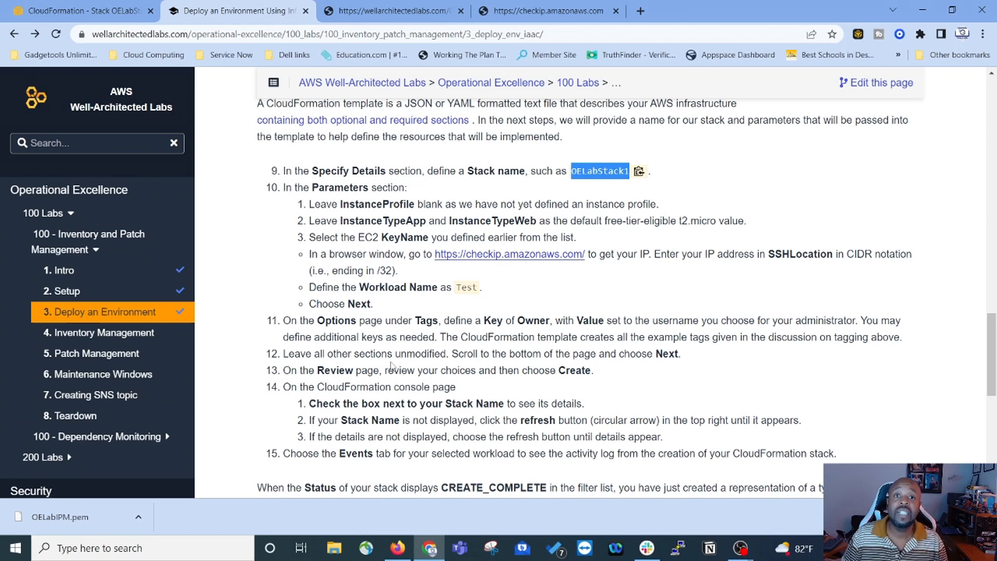
scroll(392, 366, down, 1)
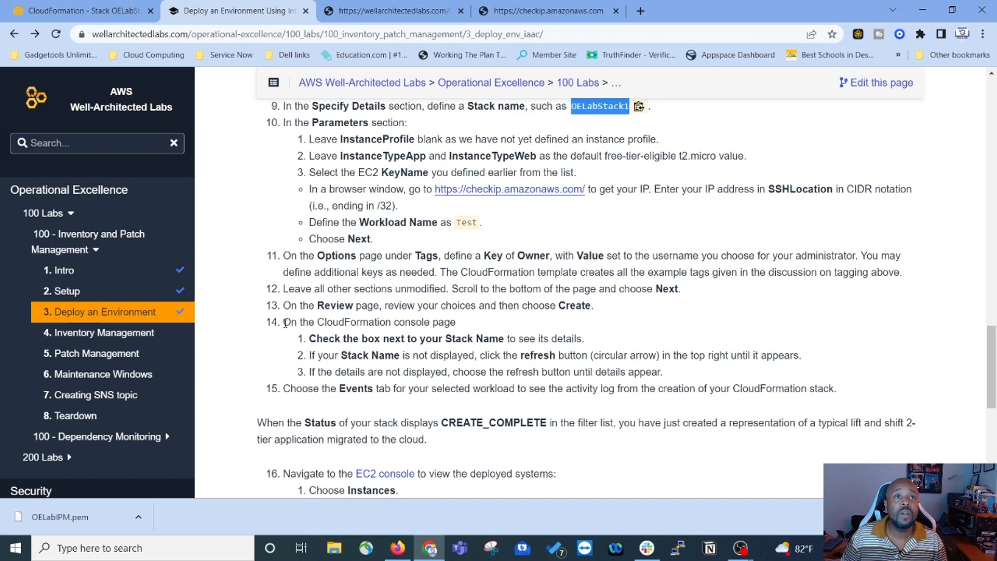
scroll(454, 320, down, 1)
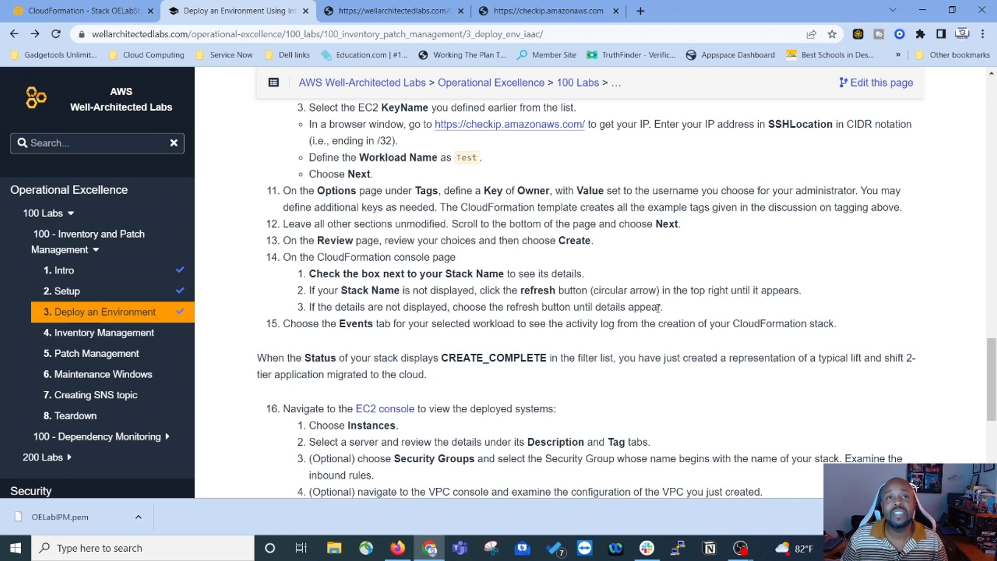
scroll(517, 337, down, 1)
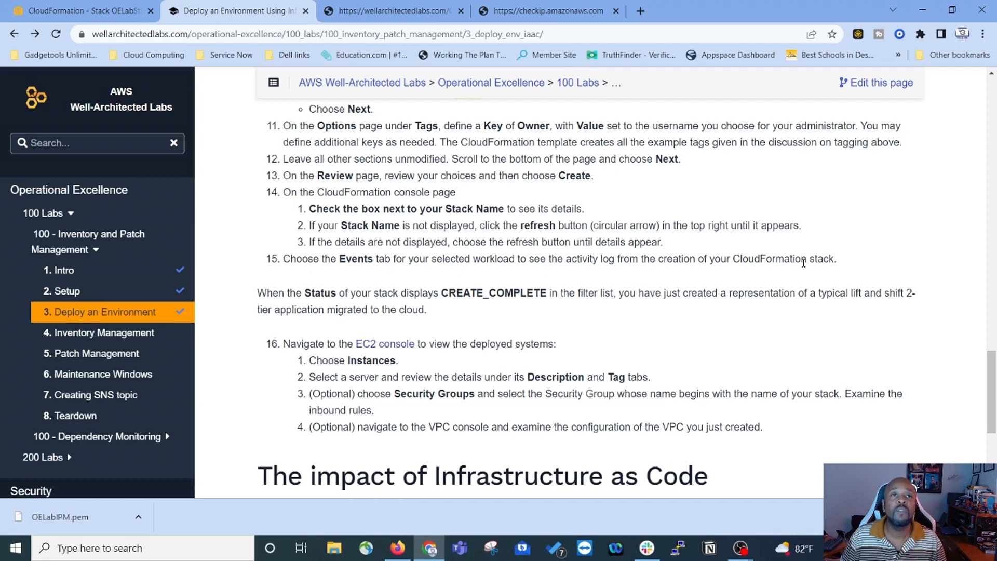
scroll(814, 262, down, 1)
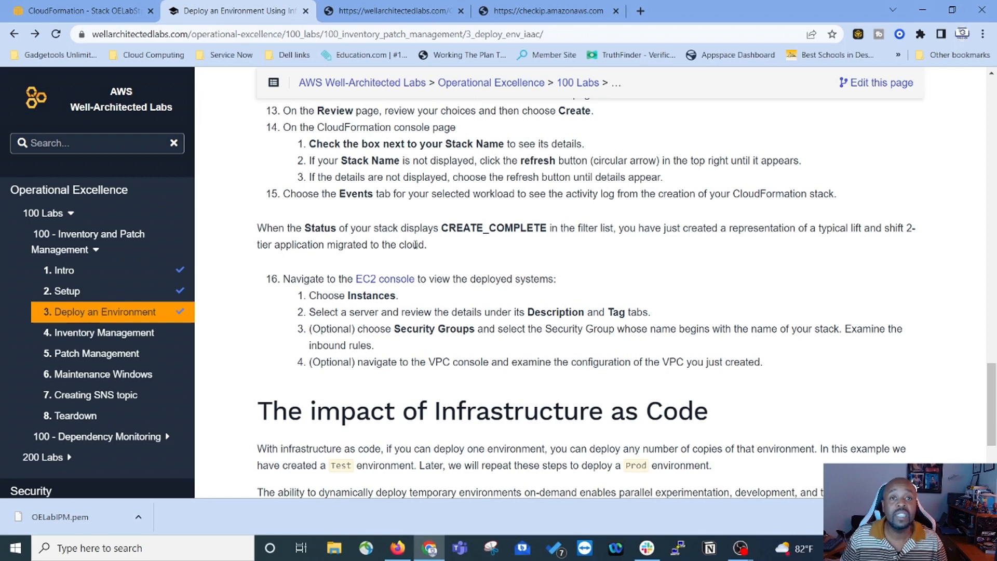
scroll(415, 245, down, 1)
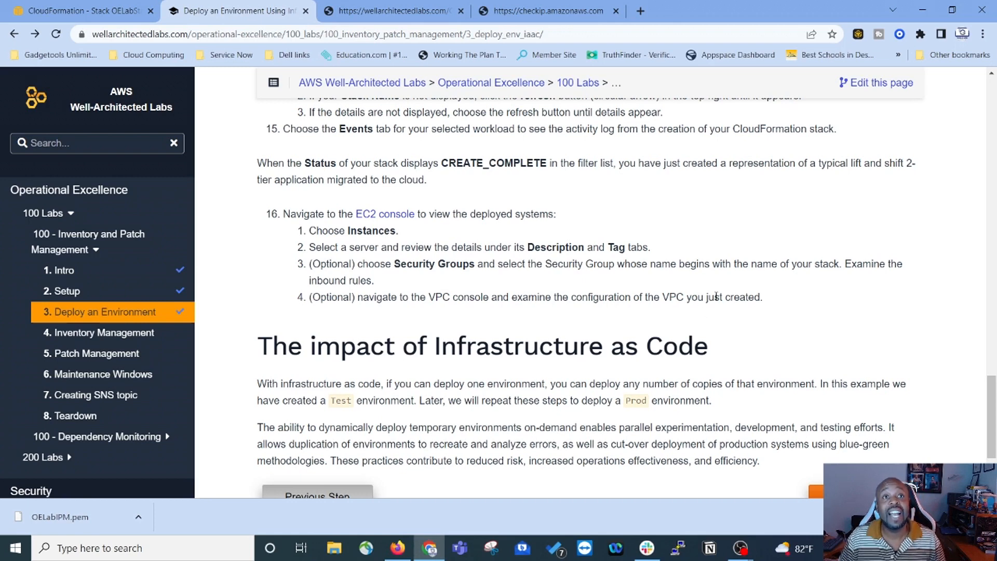
Step: Refresh OELabStack1 and scroll through its 57 events on the Events tab
click(66, 14)
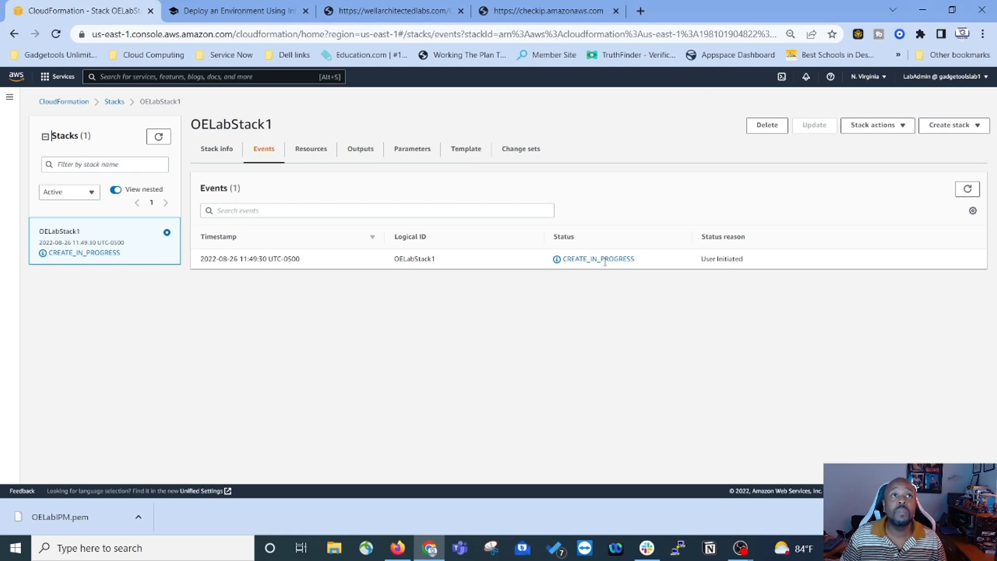
click(160, 138)
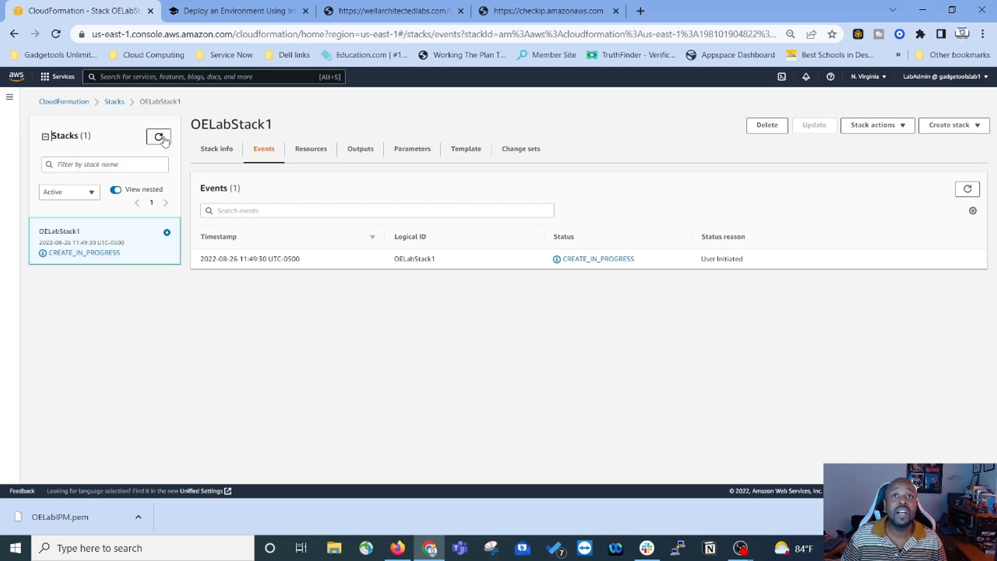
click(161, 138)
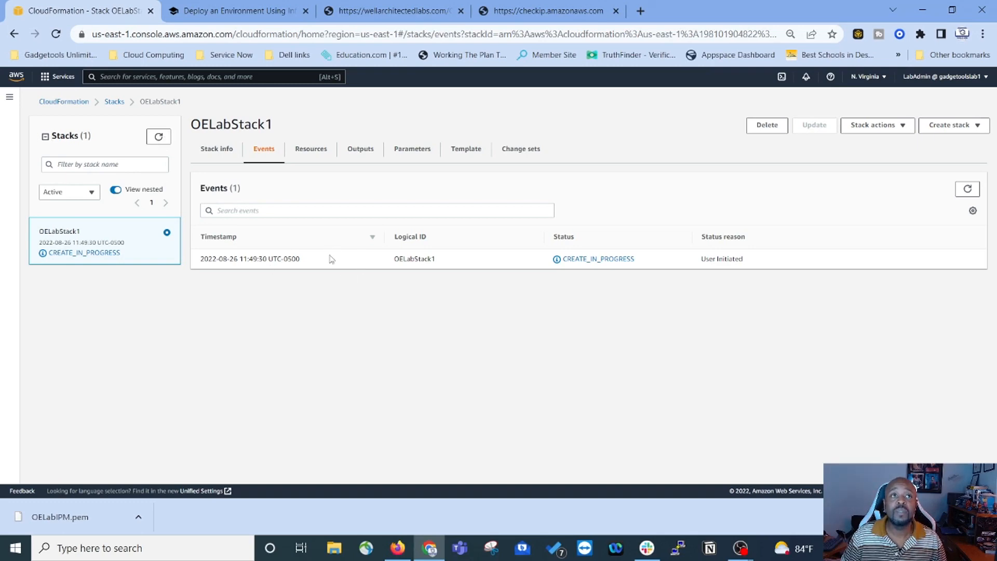
click(211, 159)
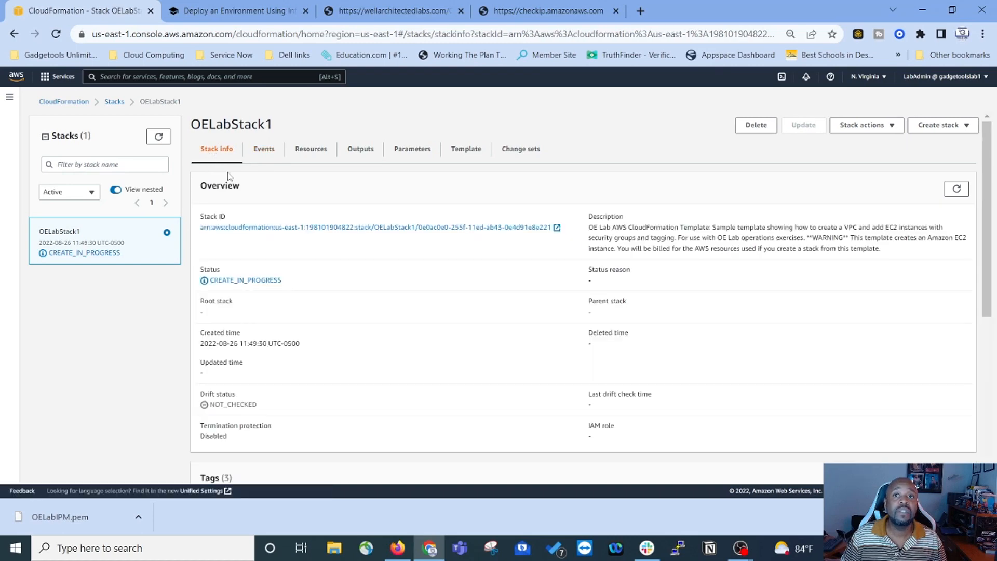
click(264, 157)
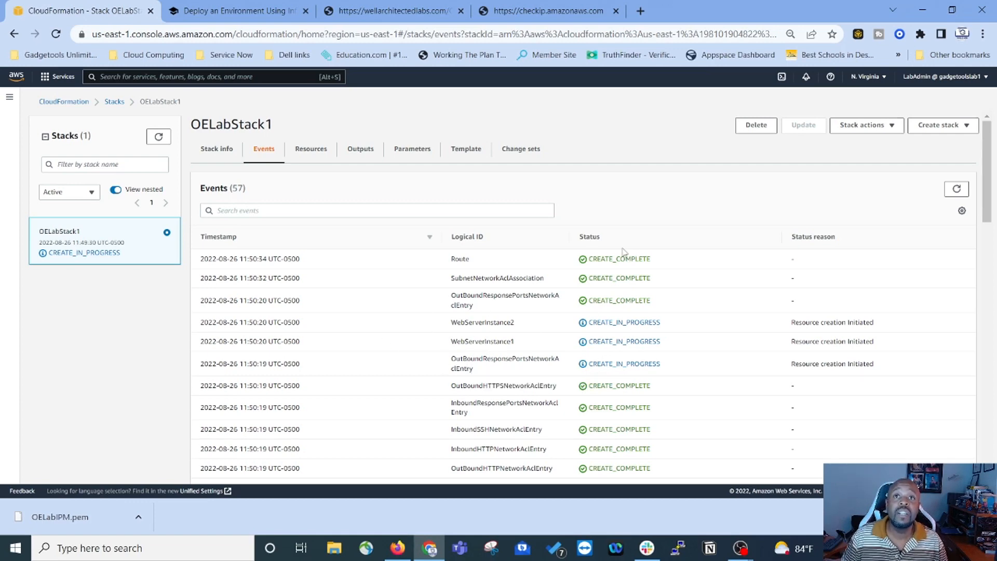
scroll(625, 253, down, 15)
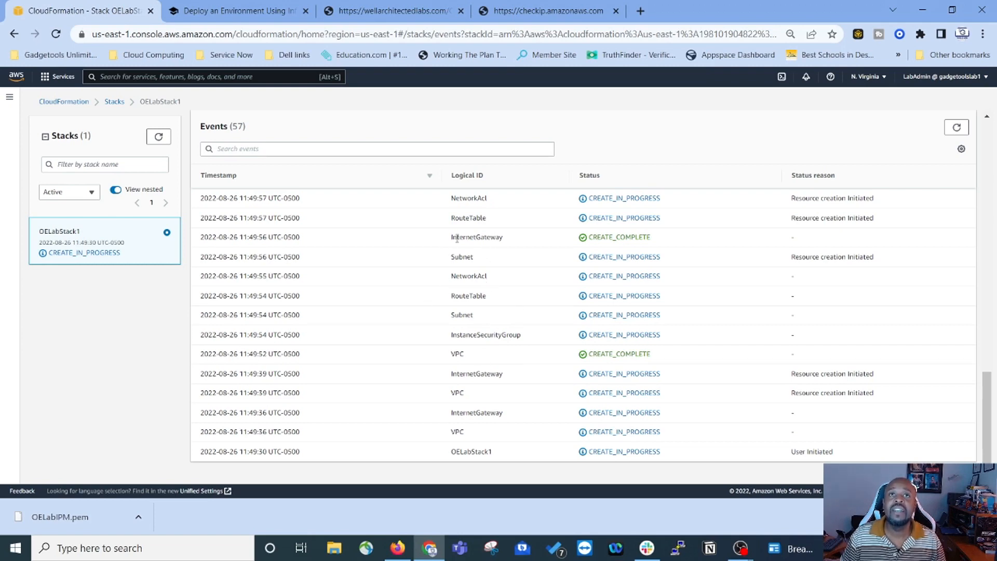
scroll(518, 276, up, 2)
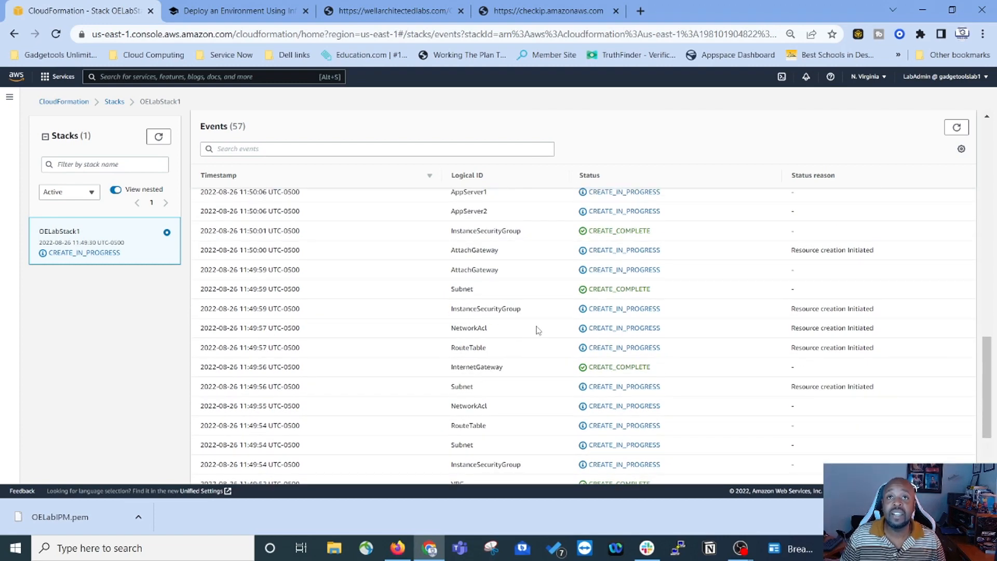
scroll(501, 332, up, 5)
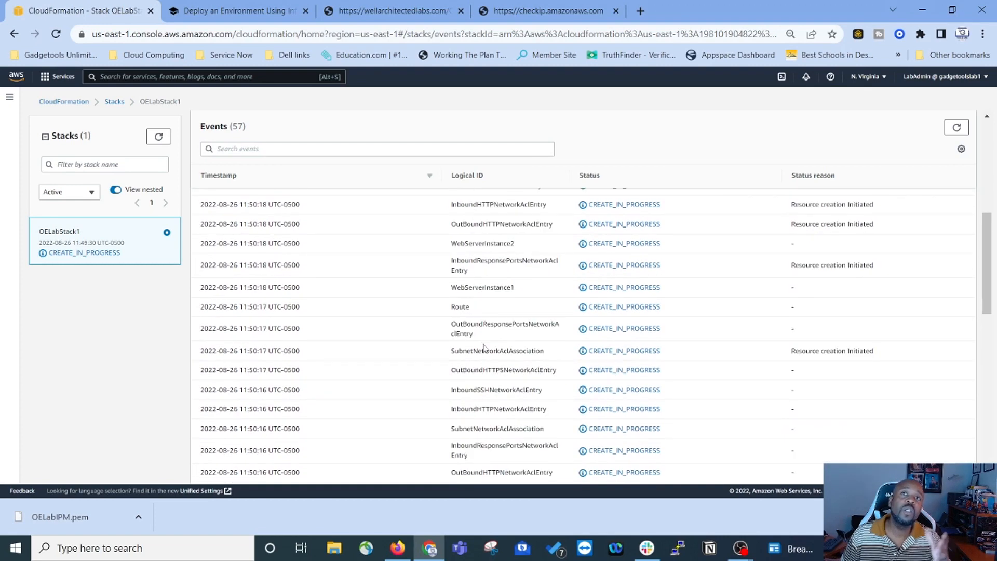
scroll(484, 344, up, 5)
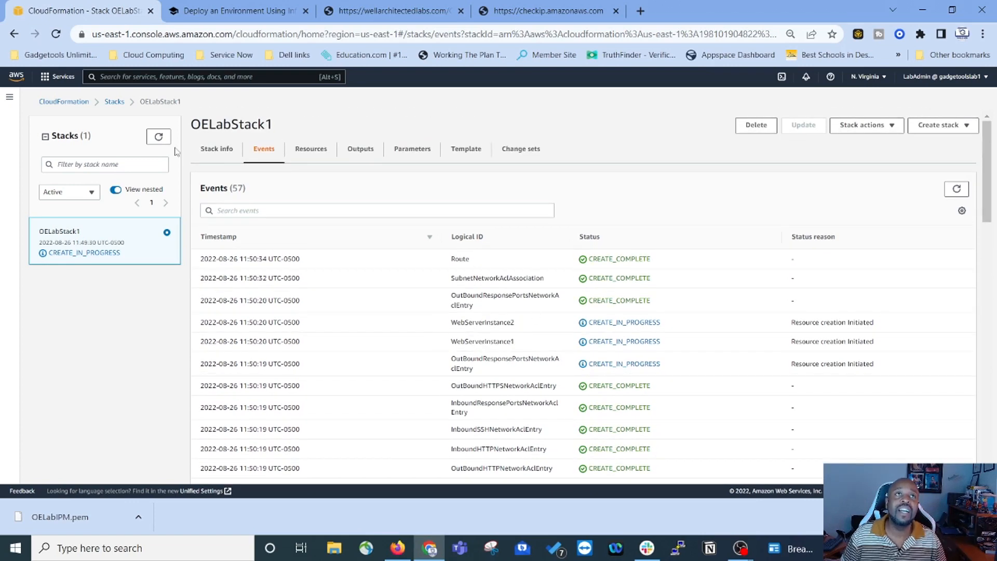
Step: Refresh stacks and events to confirm CREATE_COMPLETE, then view the 20 created resources
click(158, 136)
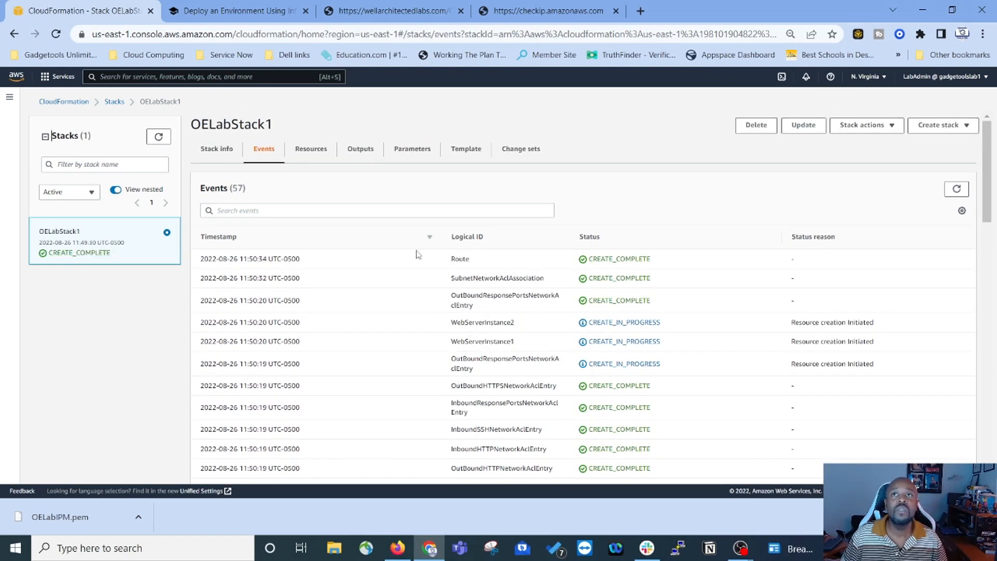
click(957, 189)
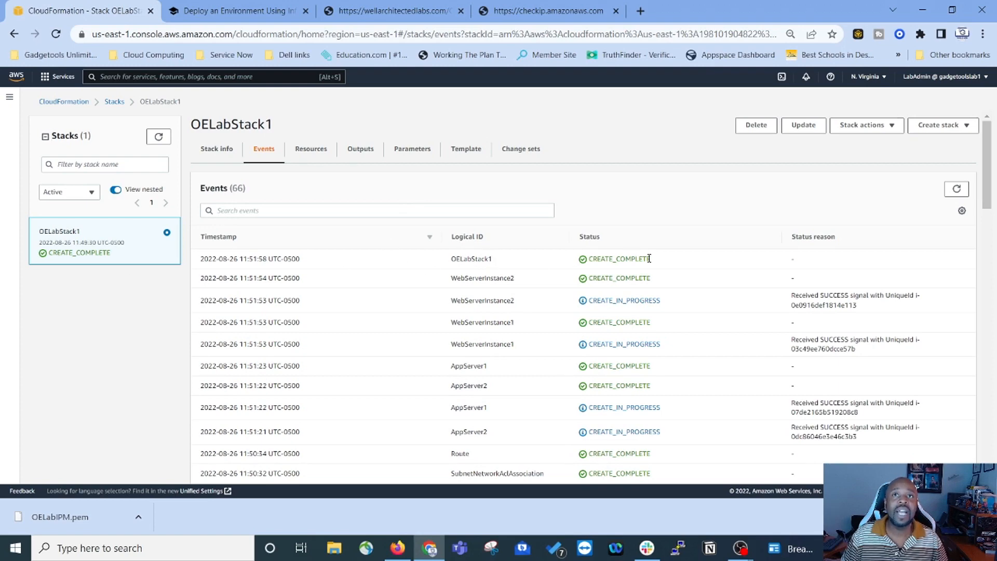
scroll(549, 285, down, 20)
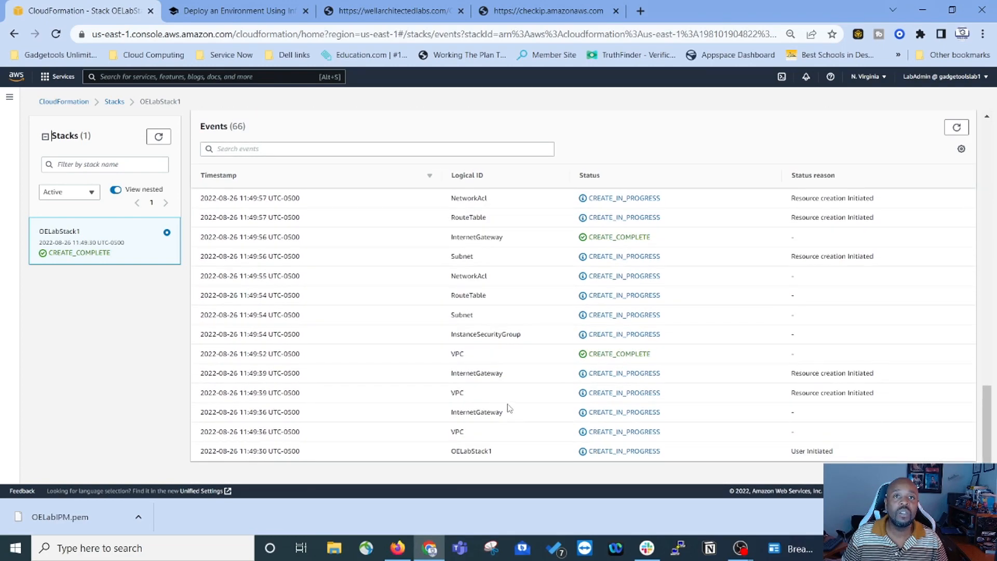
scroll(508, 408, up, 20)
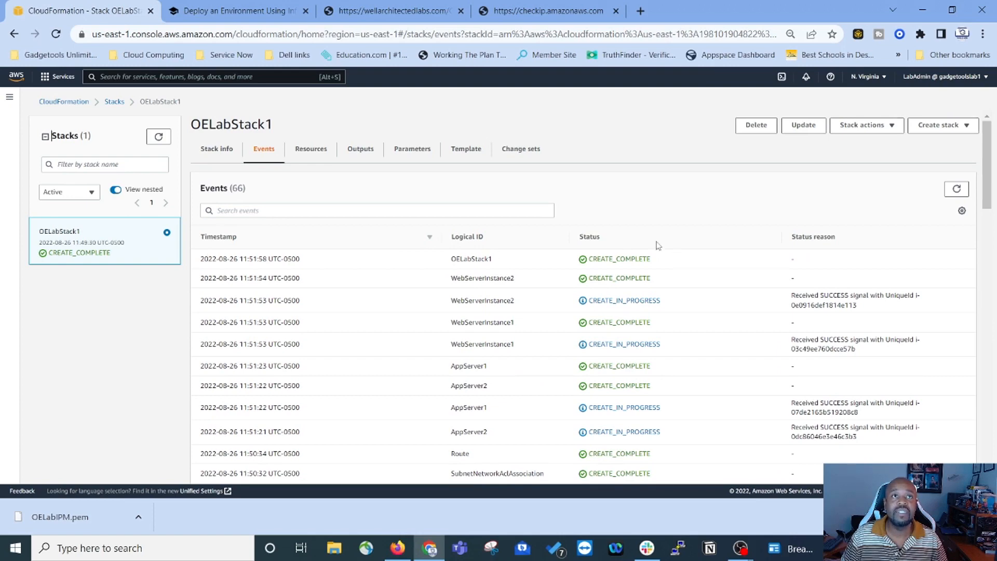
click(312, 152)
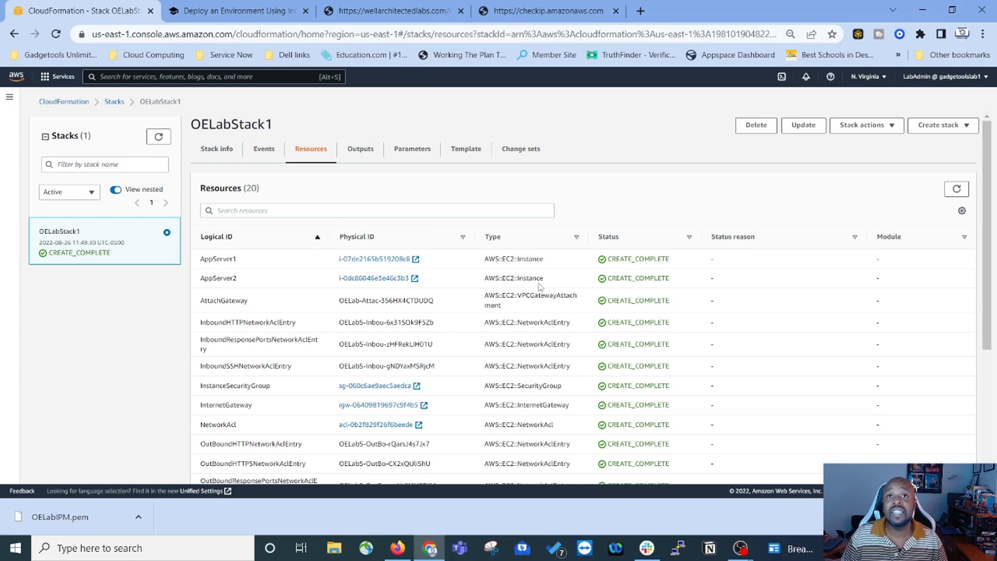
Step: Browse the stack's Outputs, Parameters, Template and Change sets, then go back to the lab instructions
scroll(565, 353, down, 2)
scroll(566, 353, down, 3)
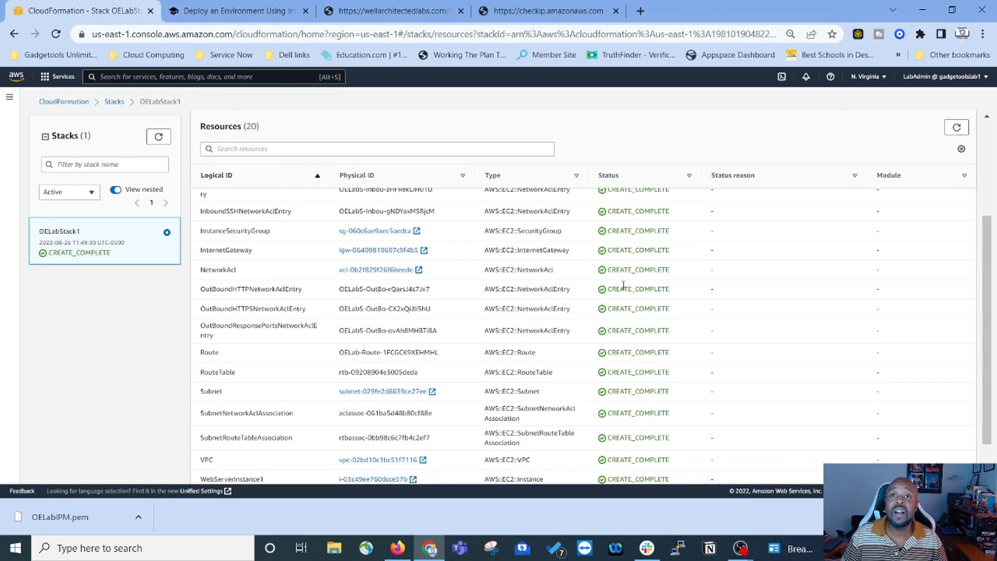
scroll(618, 286, up, 6)
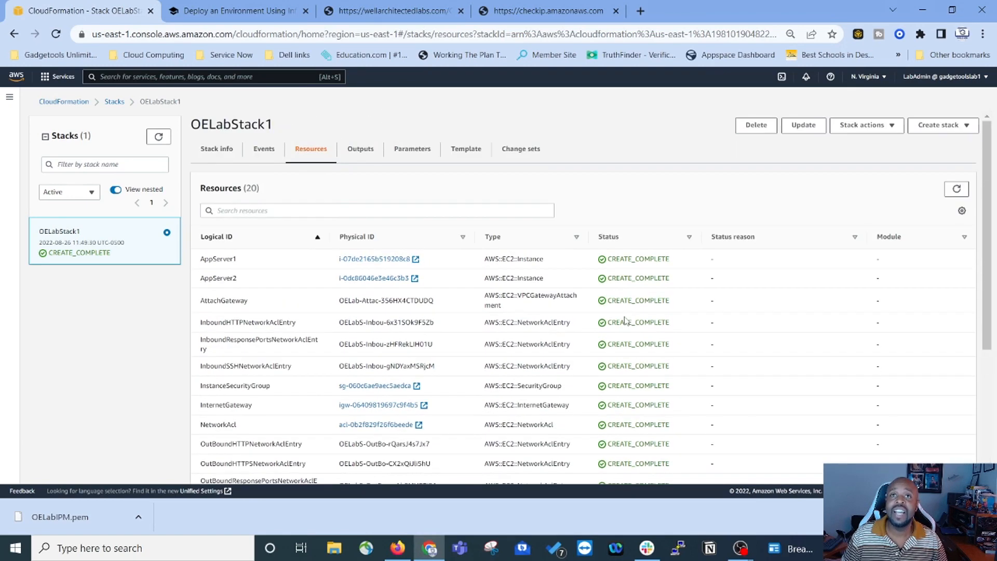
click(360, 150)
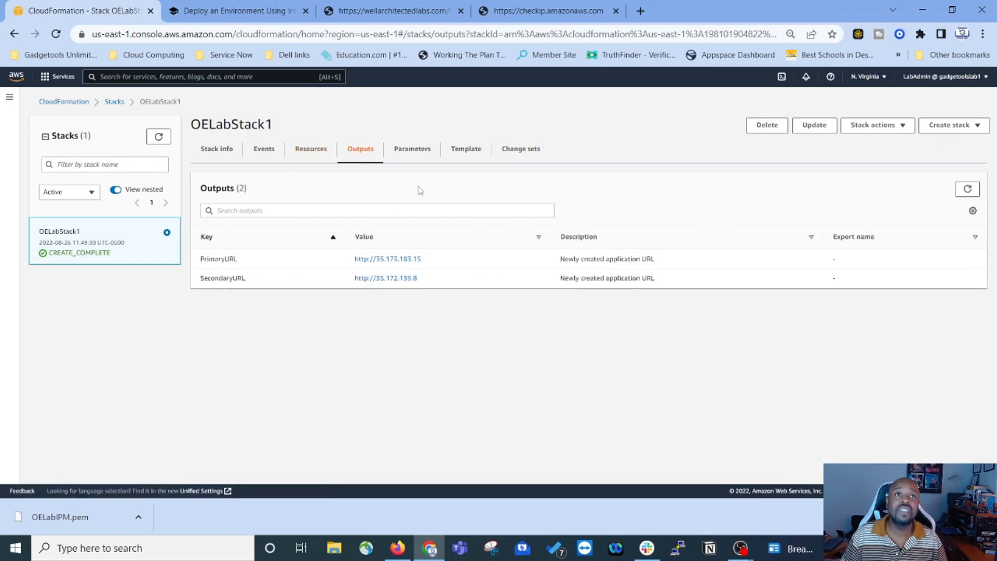
click(421, 151)
click(469, 152)
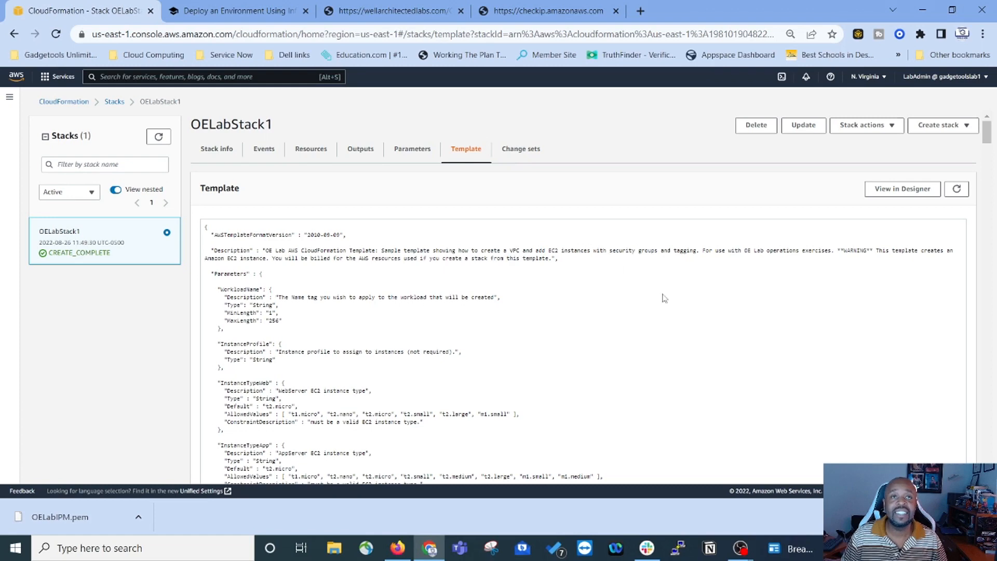
click(528, 151)
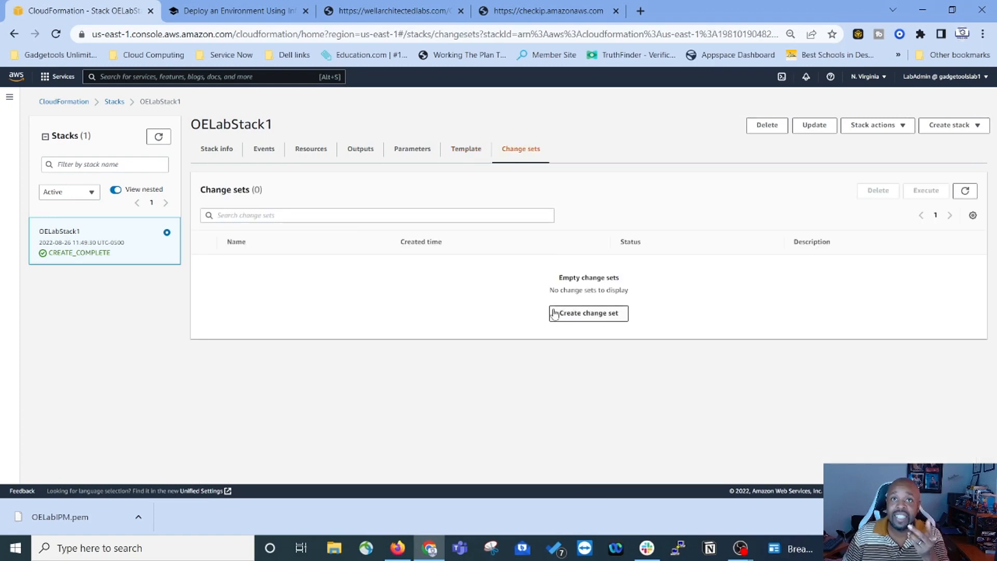
click(216, 149)
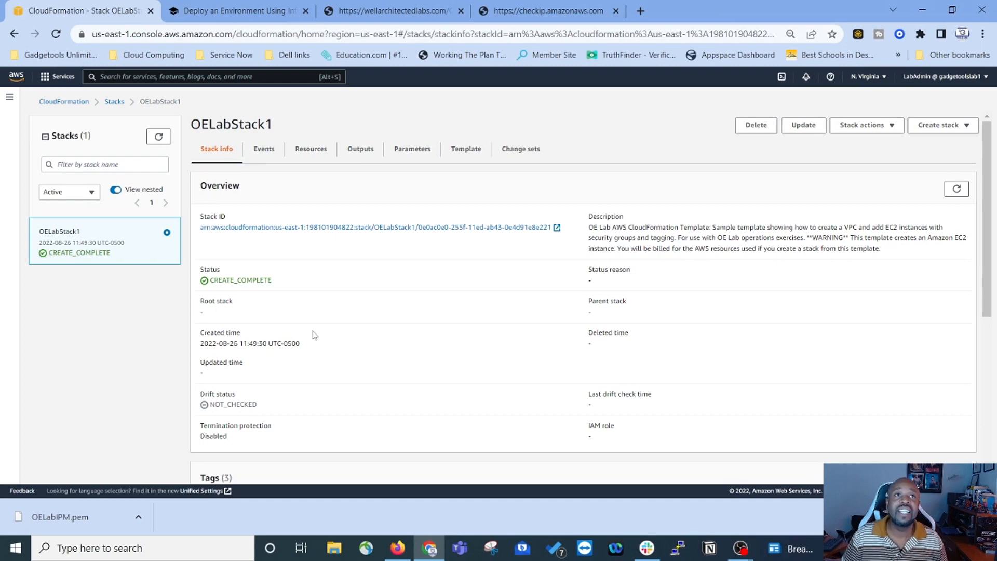
click(114, 102)
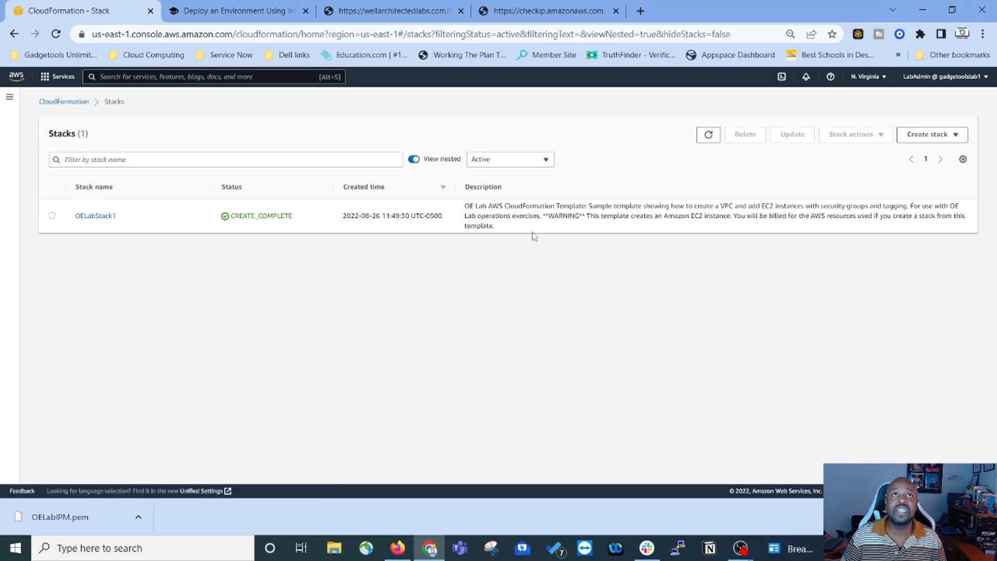
click(221, 13)
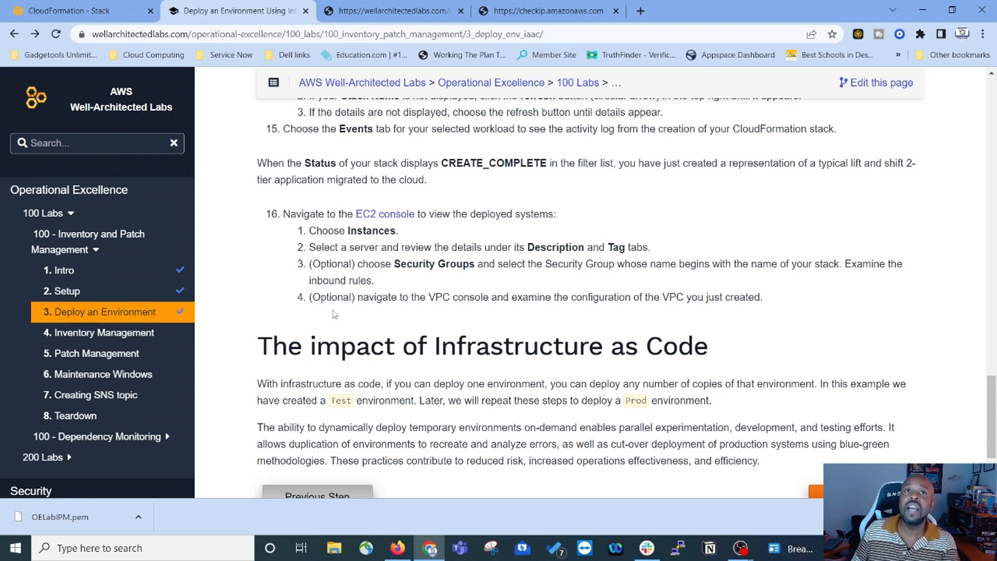
Step: Open the 4. Inventory Management lab page and scroll to section 4.1 Setting up Systems Manager
scroll(305, 279, down, 3)
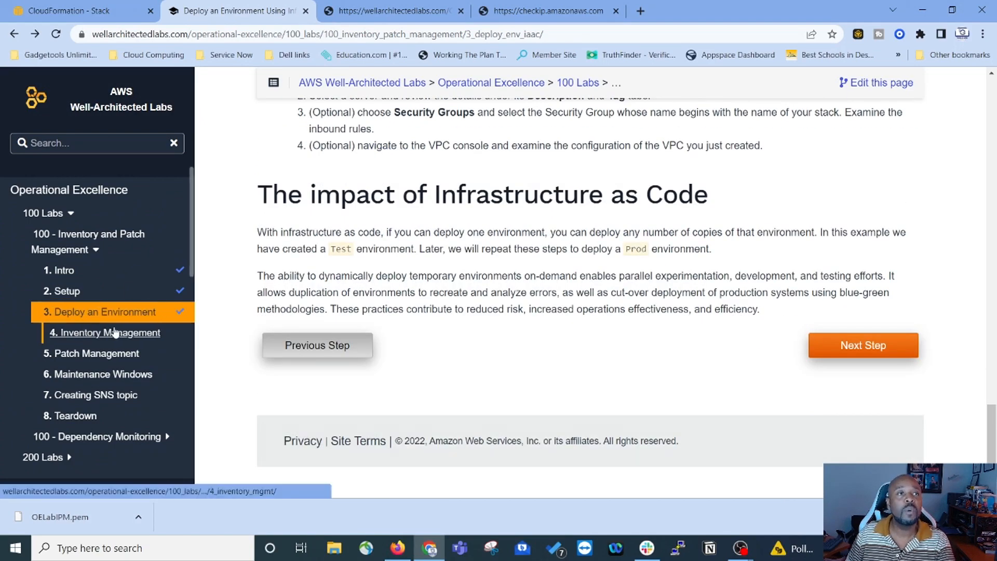
click(854, 345)
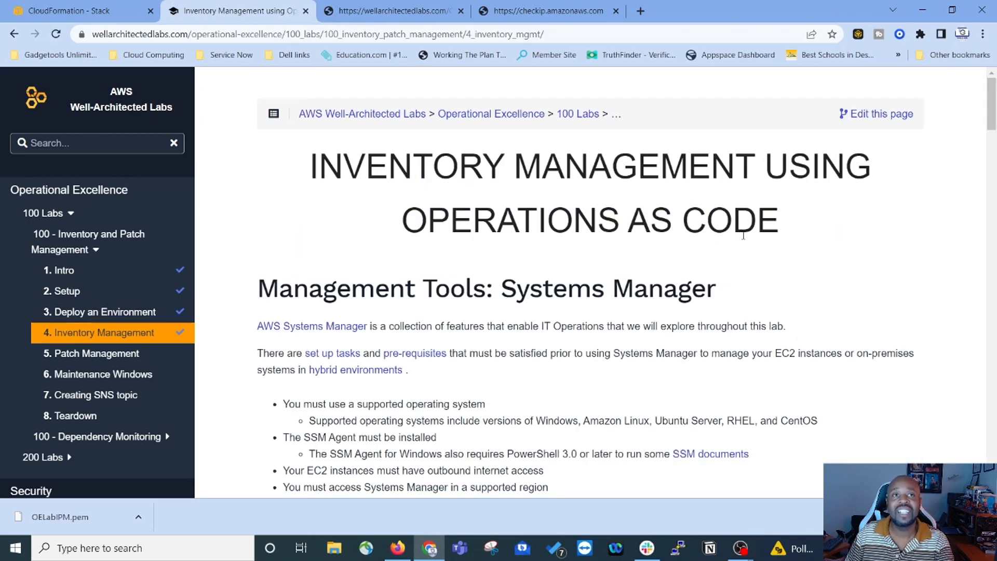
scroll(389, 244, down, 1)
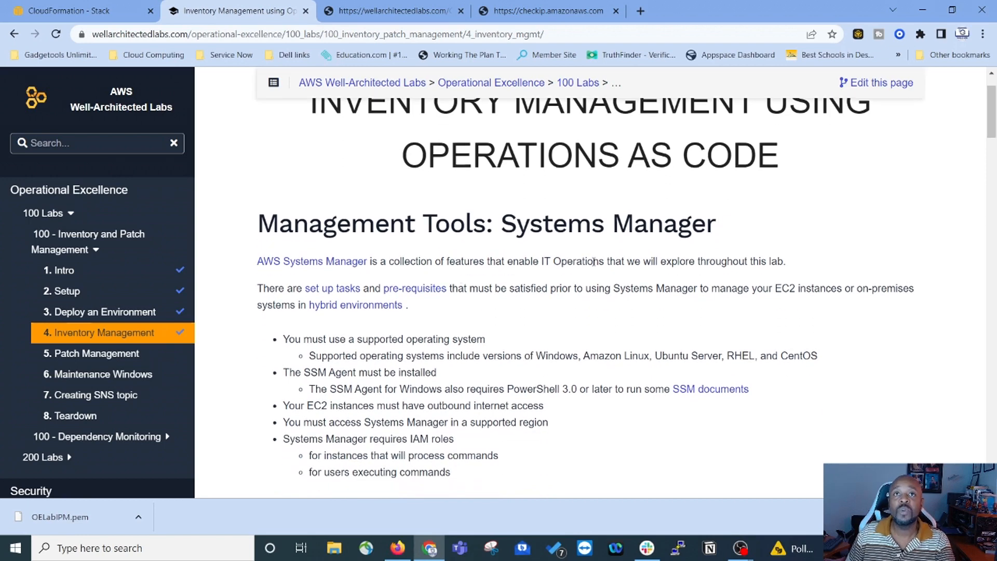
scroll(475, 213, down, 1)
scroll(475, 213, down, 2)
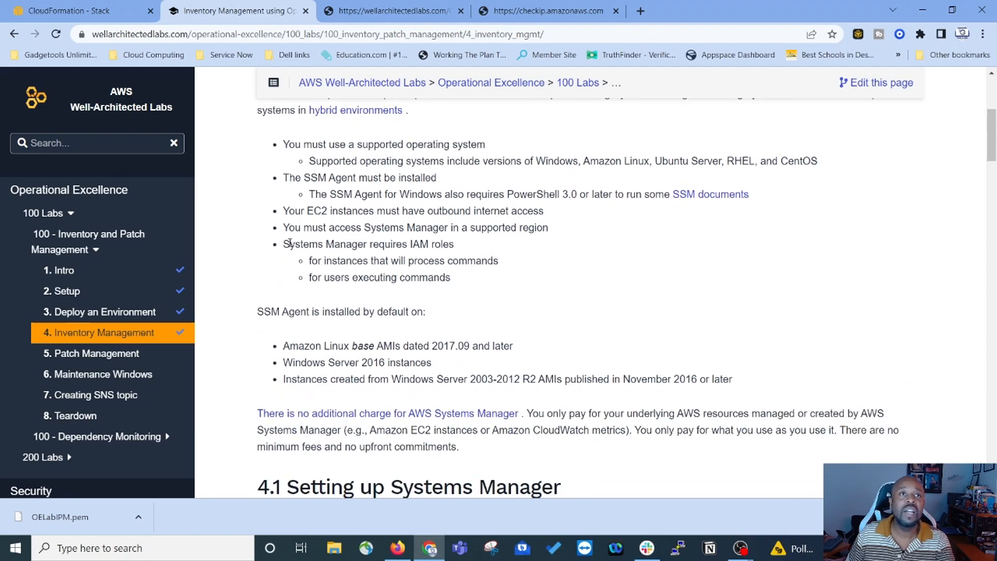
scroll(476, 262, down, 1)
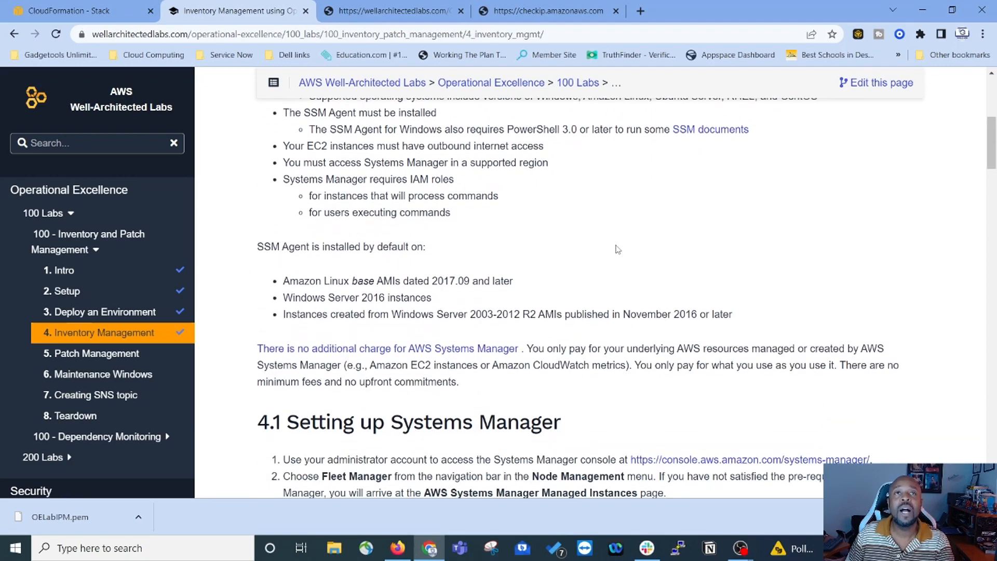
scroll(660, 231, up, 3)
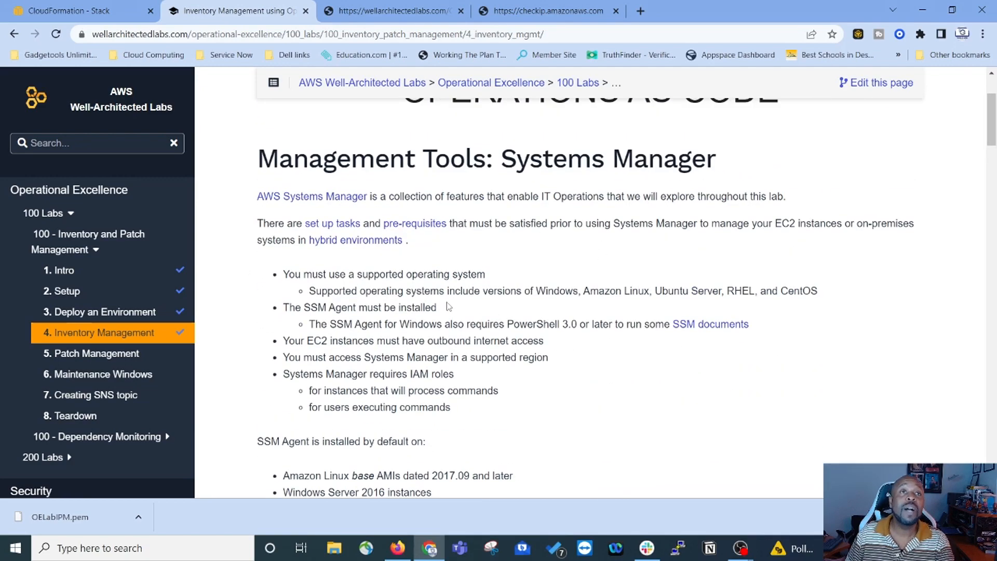
scroll(449, 306, down, 5)
scroll(655, 232, down, 1)
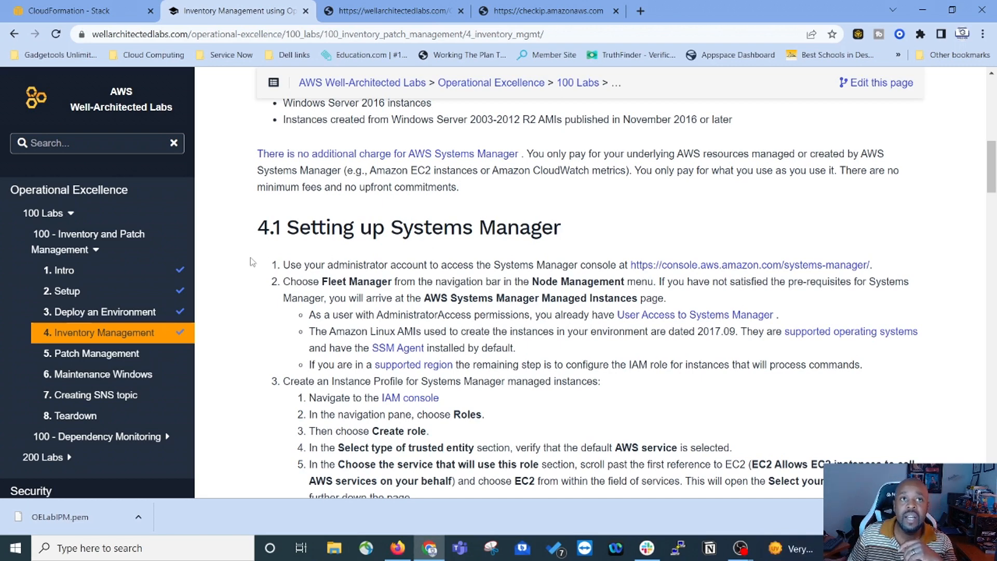
scroll(251, 261, down, 1)
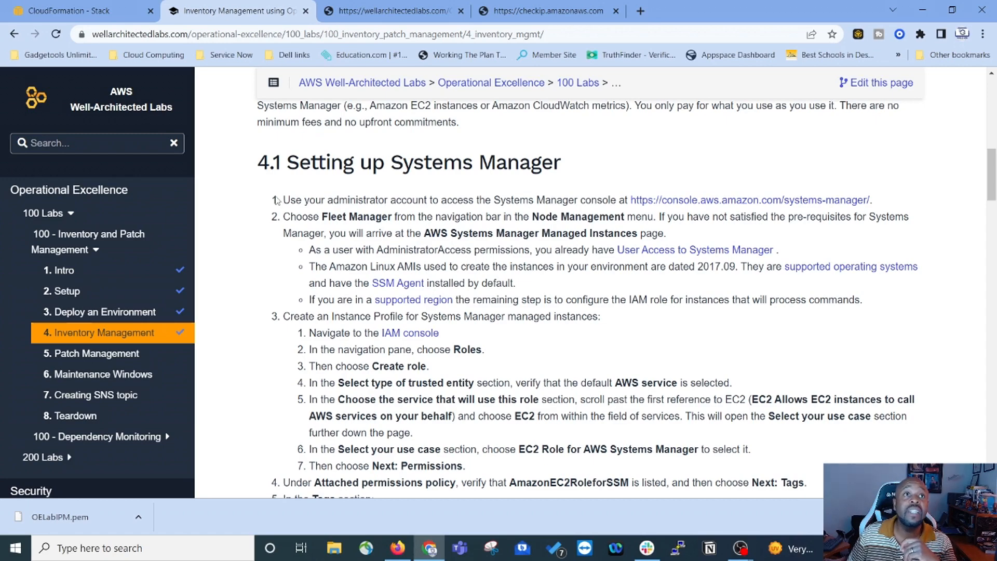
scroll(306, 352, down, 2)
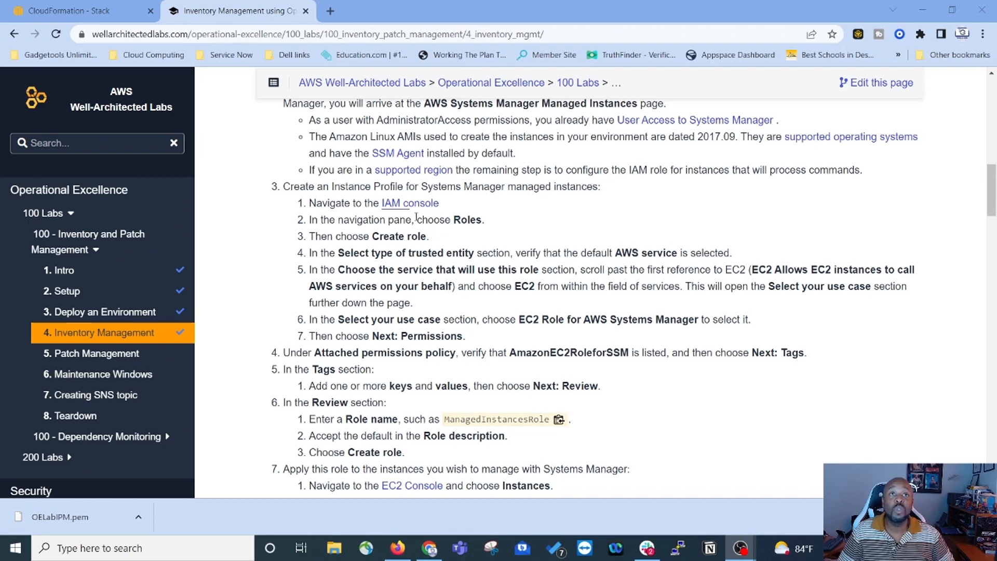
Step: Search for IAM in the console and start creating a new role from the Roles page
click(81, 16)
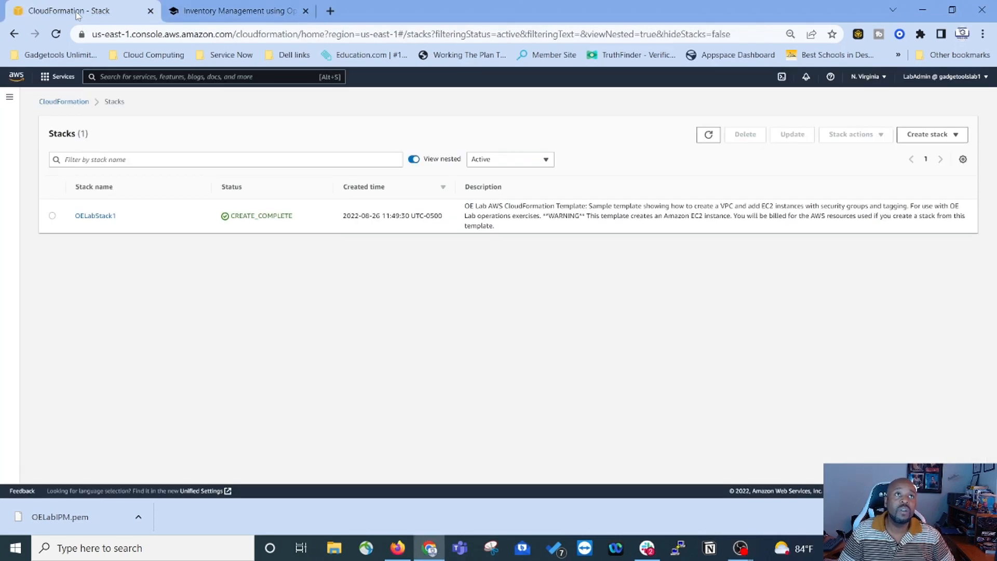
click(45, 82)
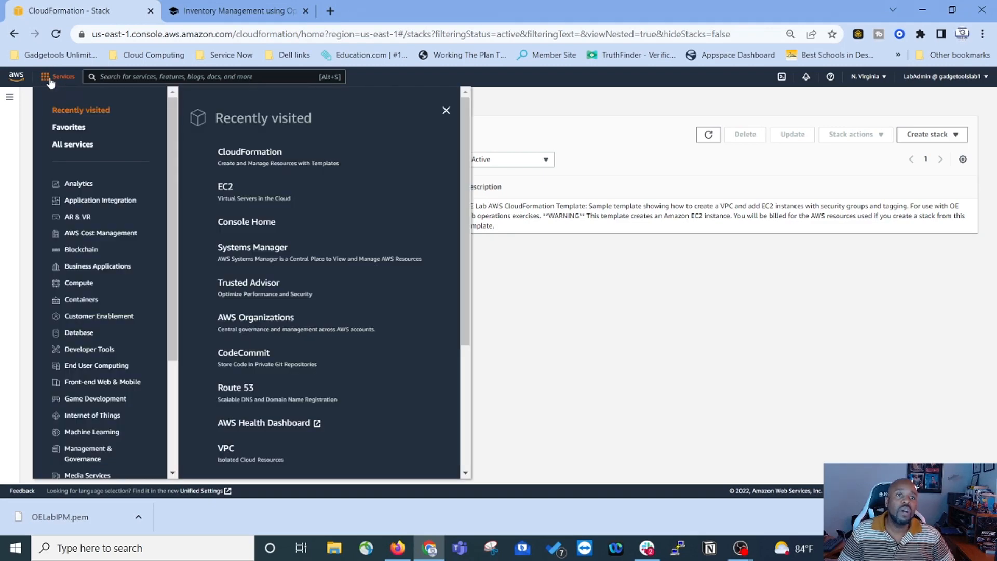
click(245, 78)
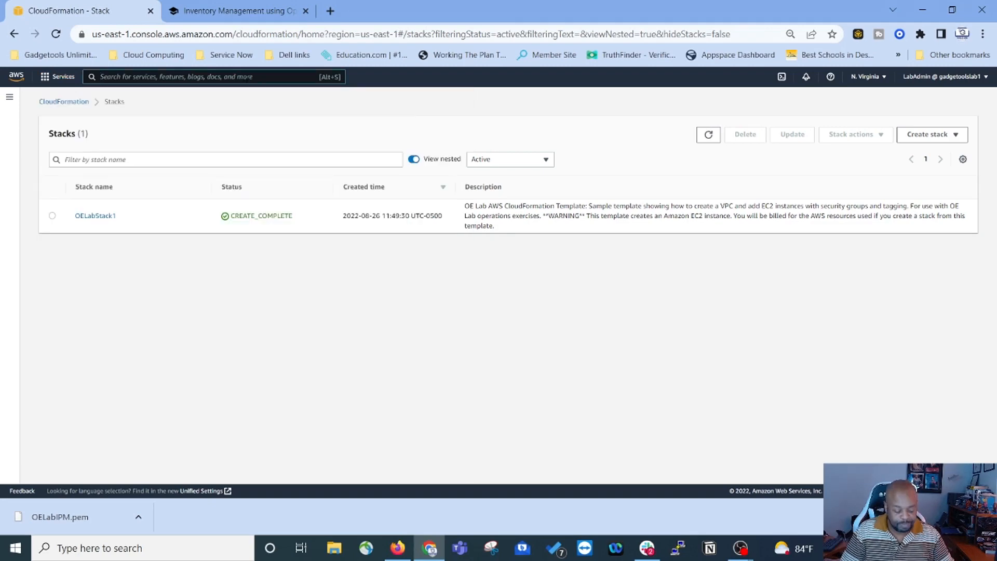
text(Iam)
key(Return)
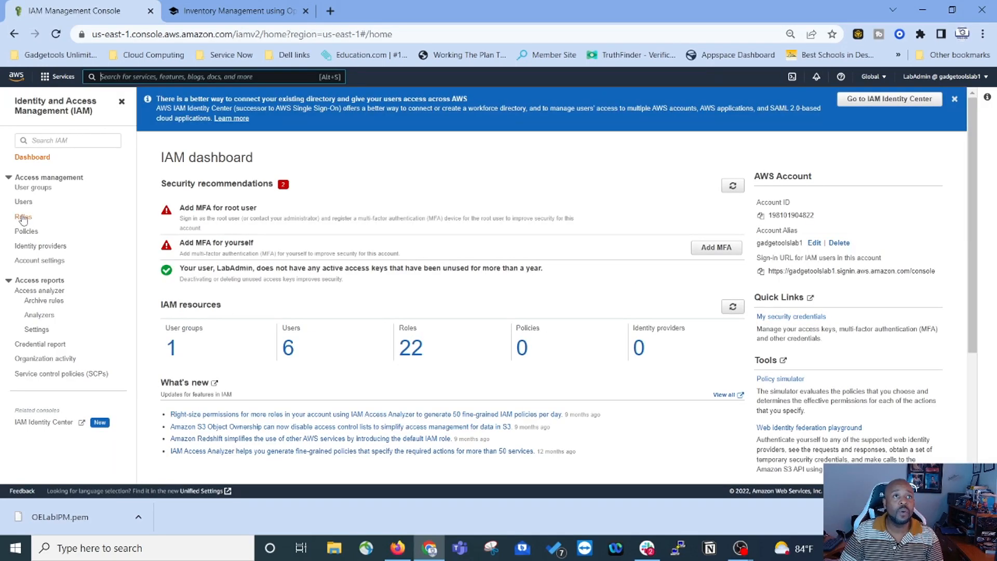
click(23, 218)
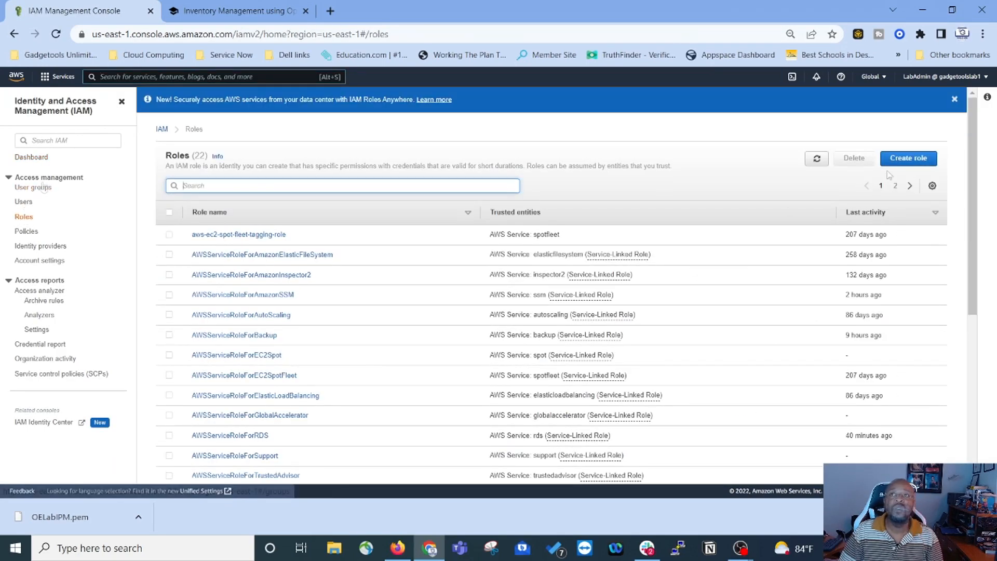
click(905, 164)
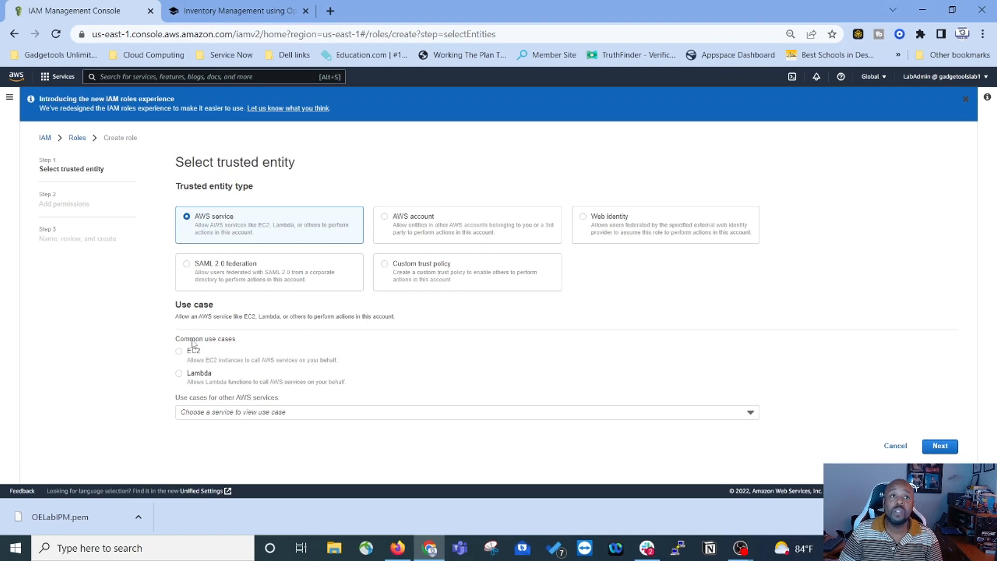
Step: Choose EC2 as the trusted service with the EC2 Role for AWS Systems Manager use case
click(227, 414)
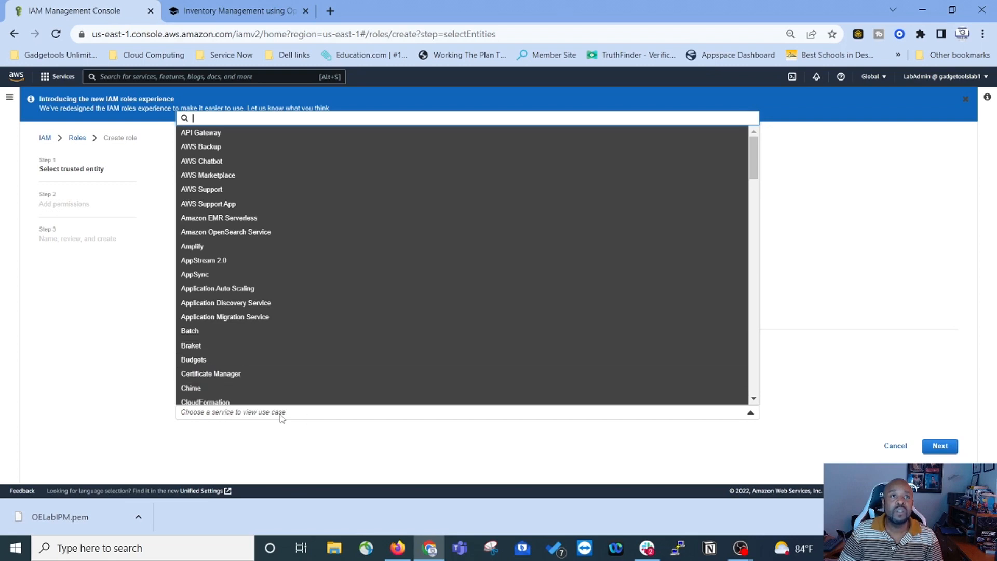
scroll(238, 289, down, 9)
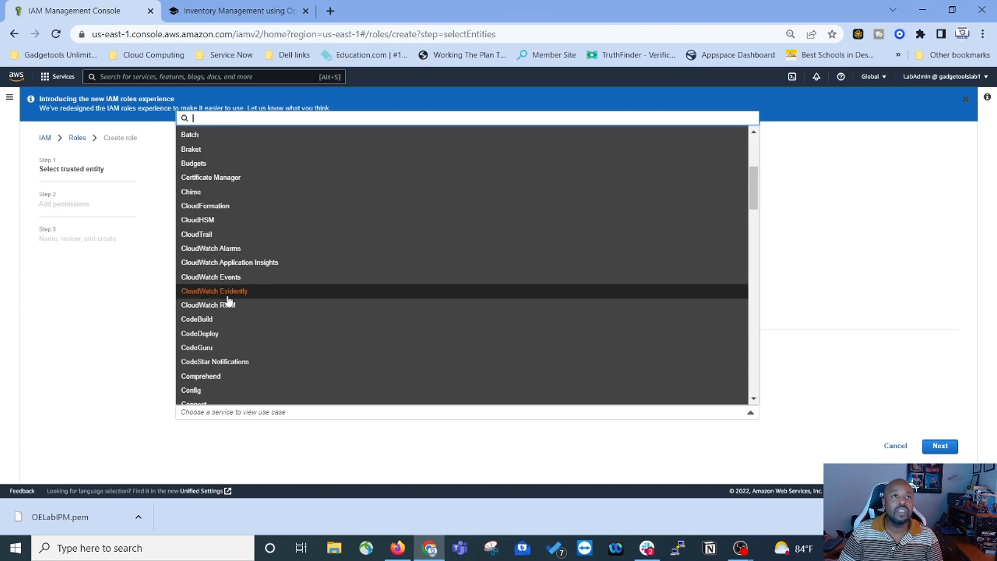
scroll(218, 306, down, 3)
scroll(196, 329, up, 3)
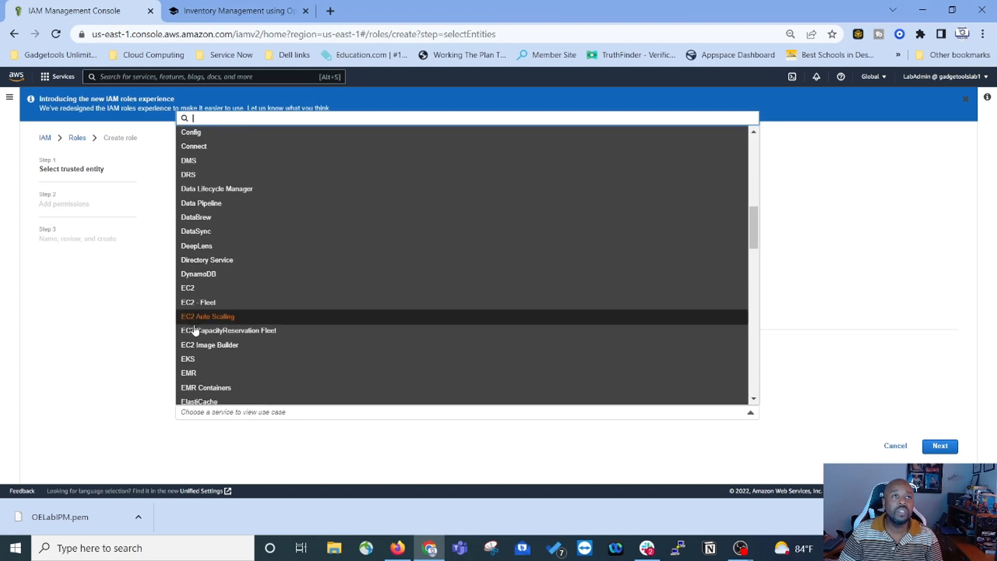
click(195, 289)
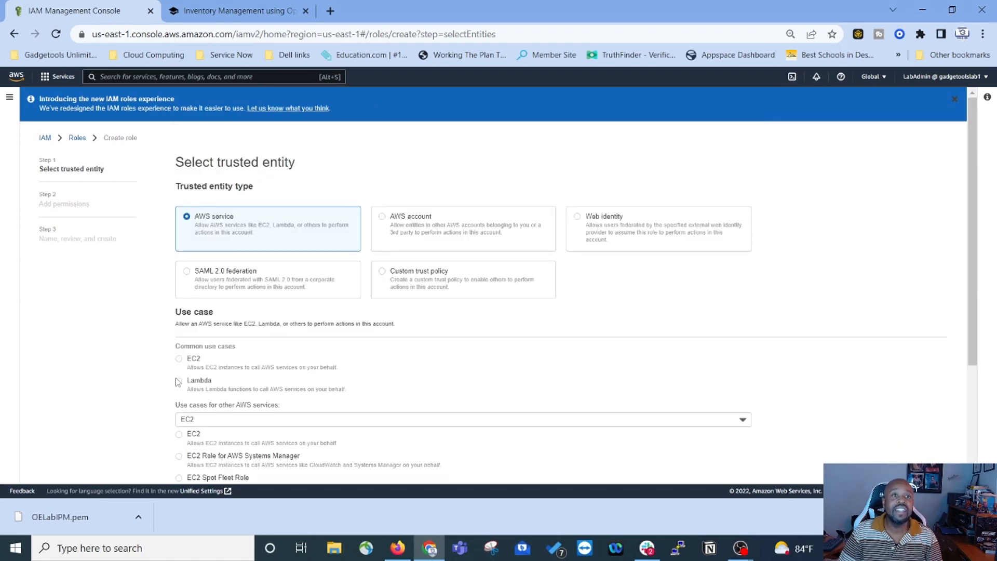
scroll(179, 421, down, 3)
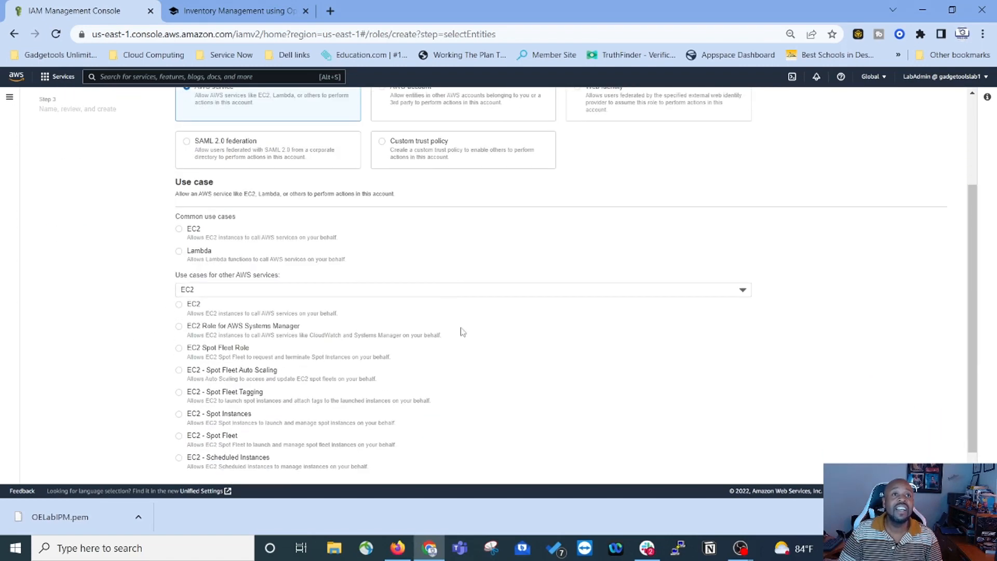
scroll(166, 318, down, 1)
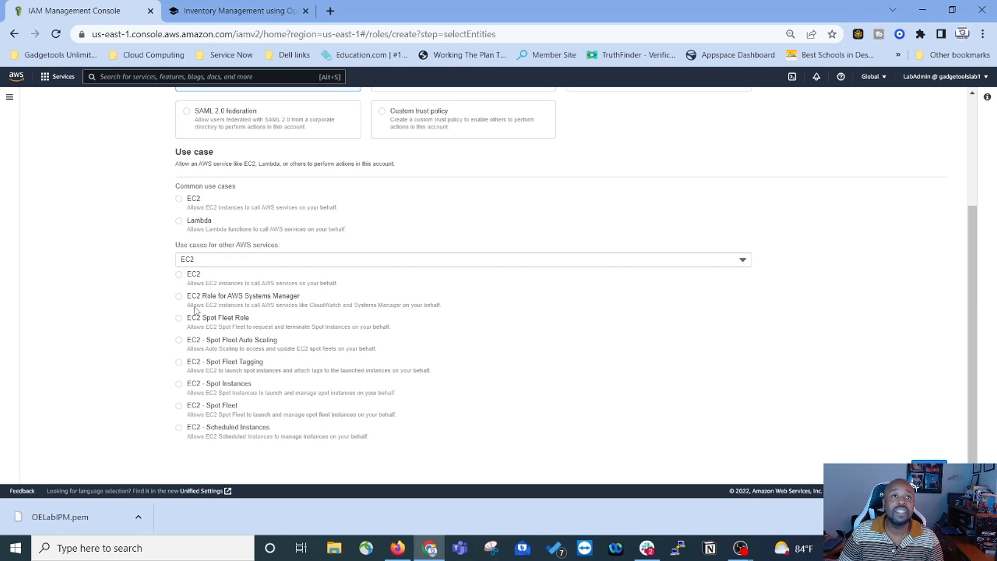
click(179, 296)
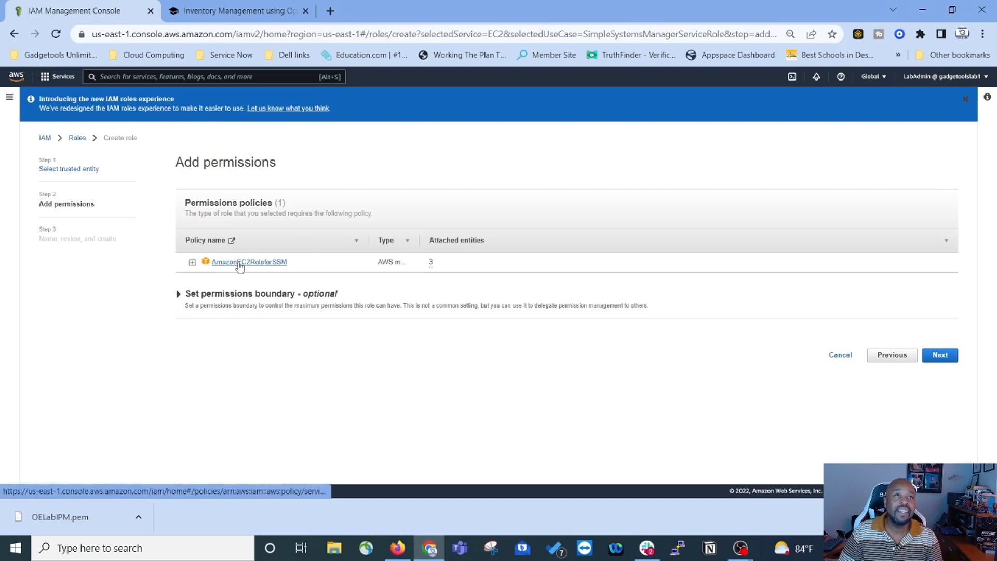
Step: Inspect the AmazonEC2RoleforSSM policy JSON, then continue to the Name, review, and create step
click(192, 263)
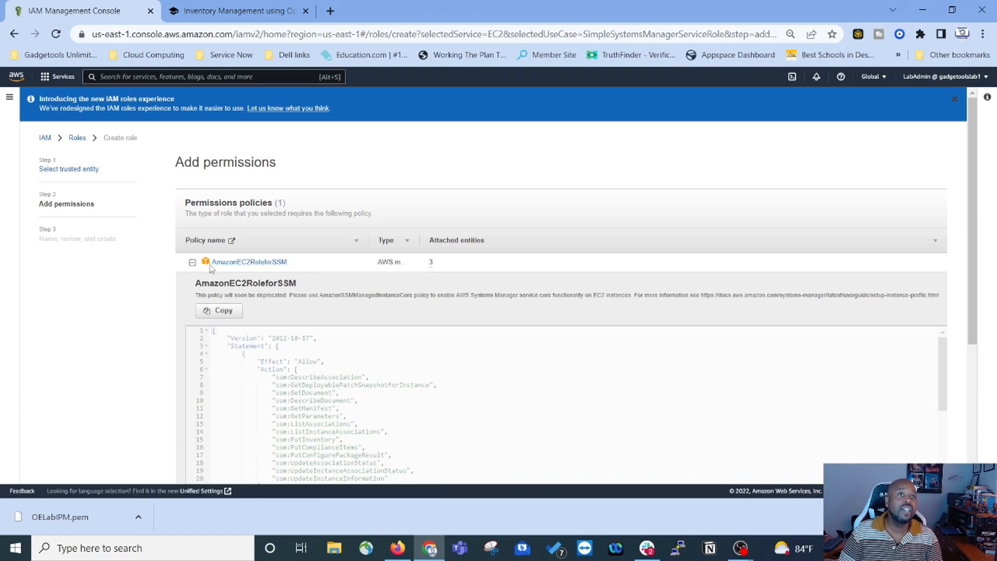
scroll(292, 368, down, 5)
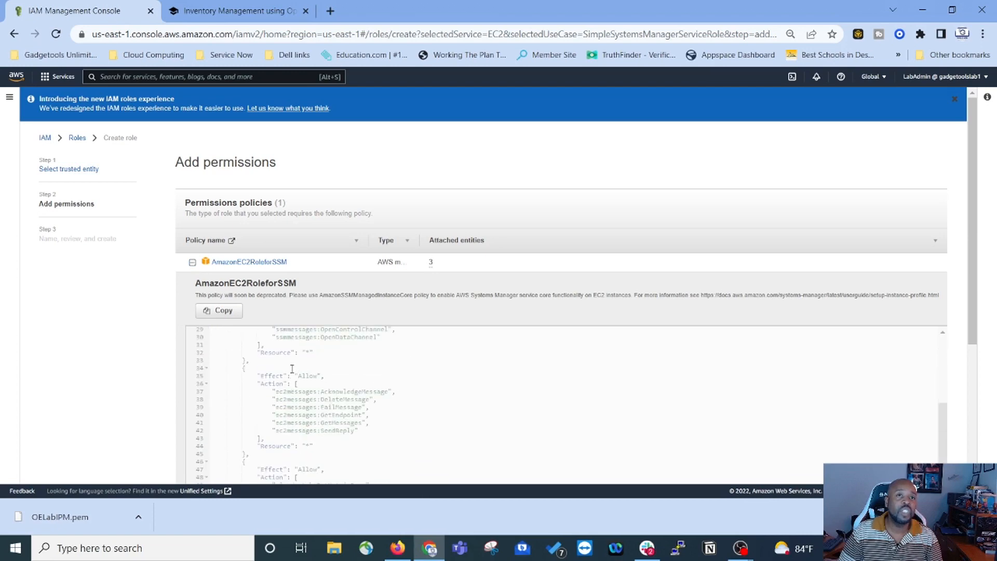
scroll(291, 369, up, 5)
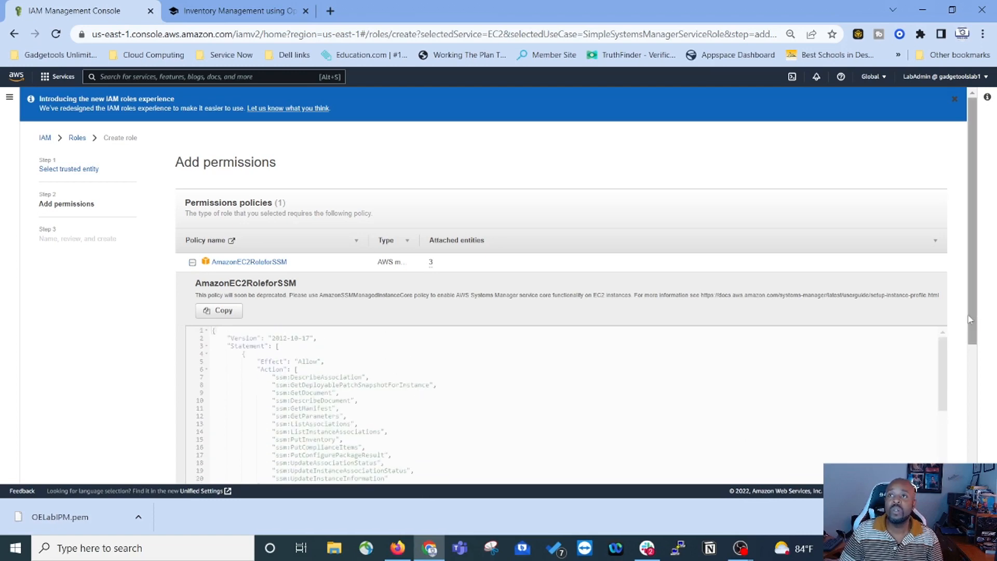
scroll(973, 329, down, 3)
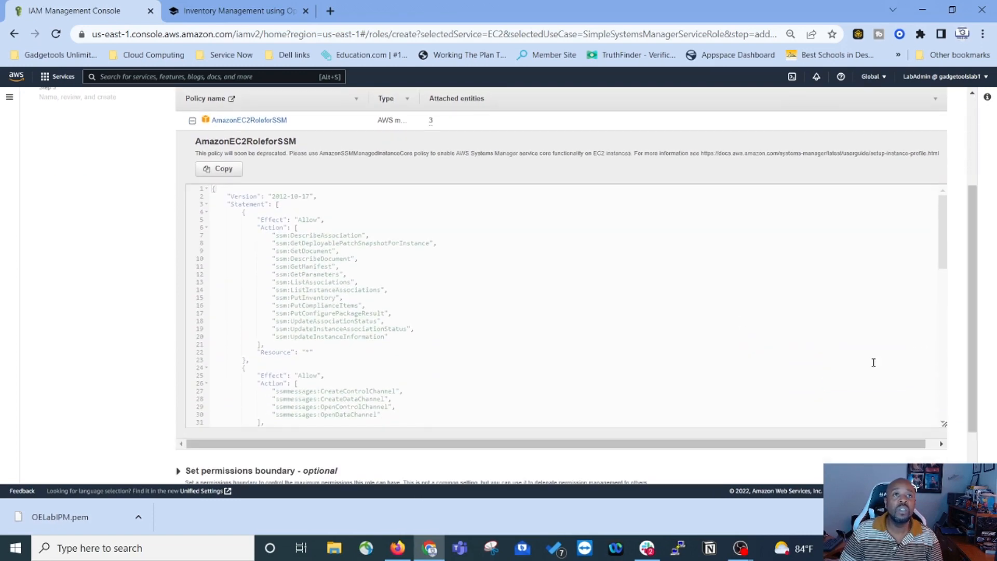
scroll(329, 262, down, 2)
scroll(328, 262, down, 9)
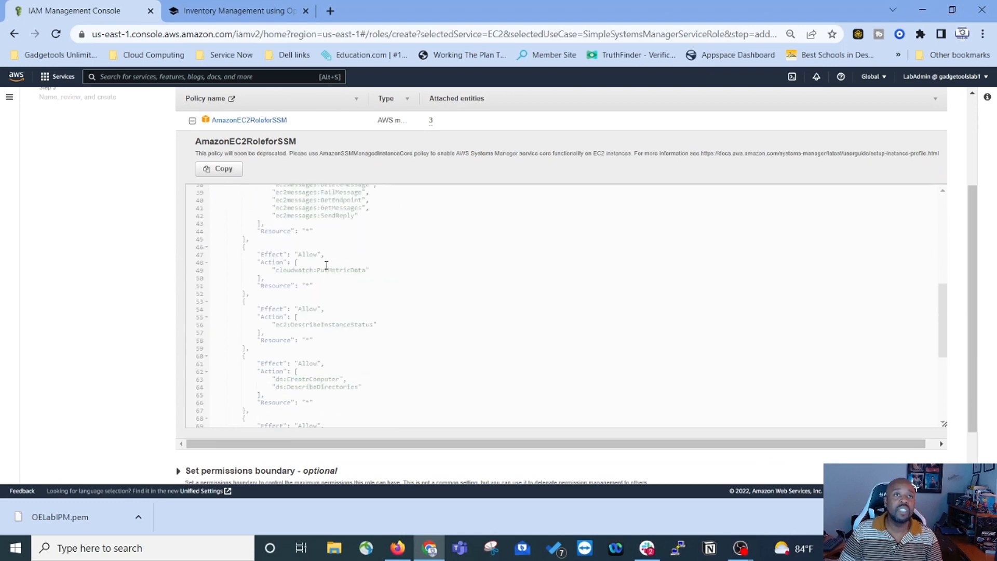
scroll(322, 277, up, 10)
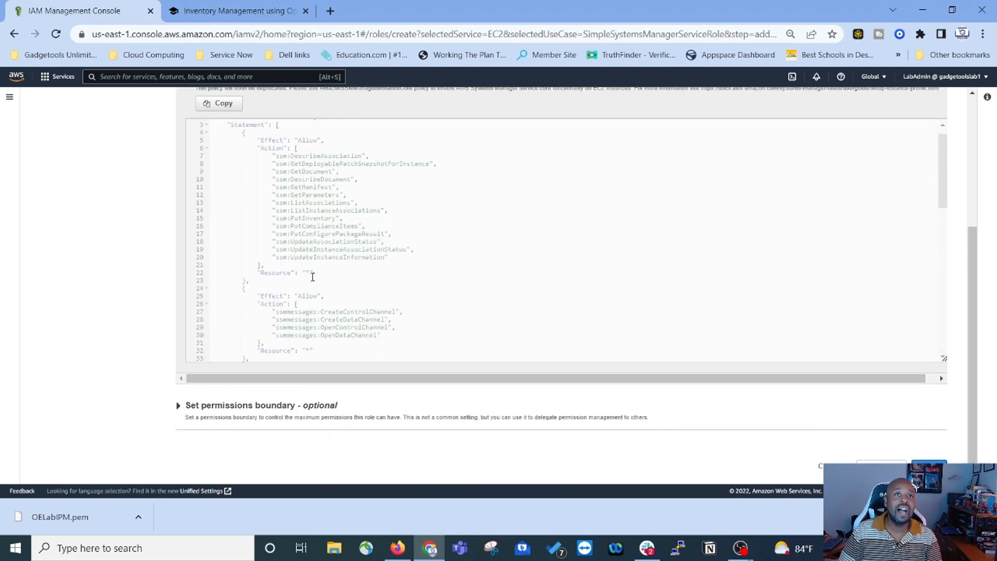
scroll(364, 260, up, 4)
scroll(208, 234, down, 4)
scroll(244, 262, up, 4)
scroll(105, 316, down, 4)
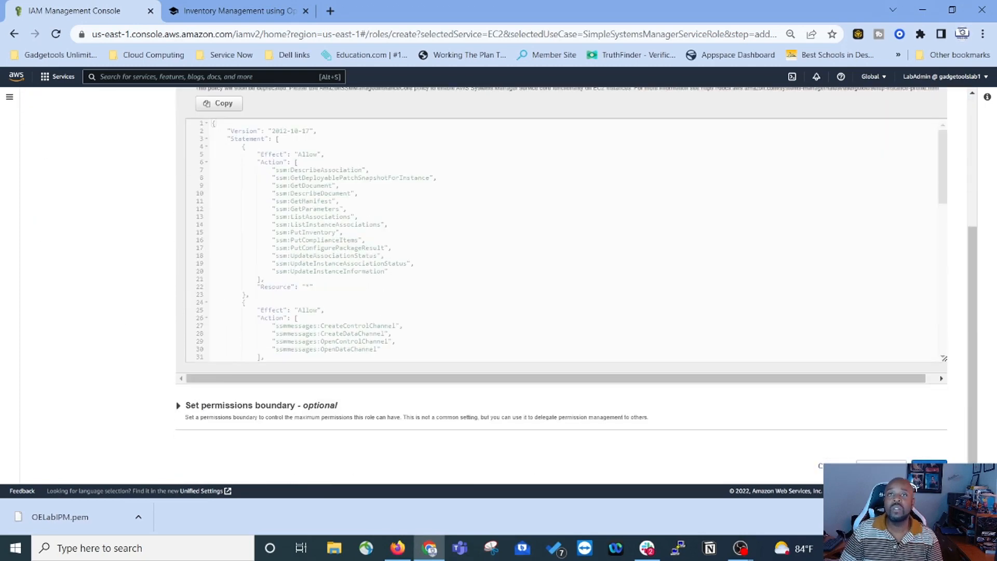
click(929, 464)
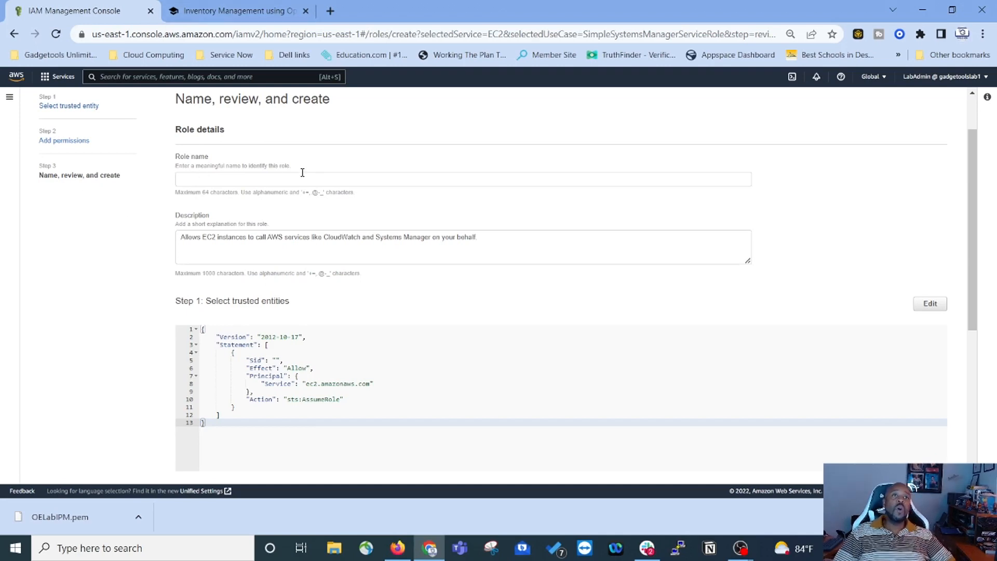
Step: Copy the suggested role name ManagedInstancesRole from the lab's Review steps and return to the wizard
click(262, 6)
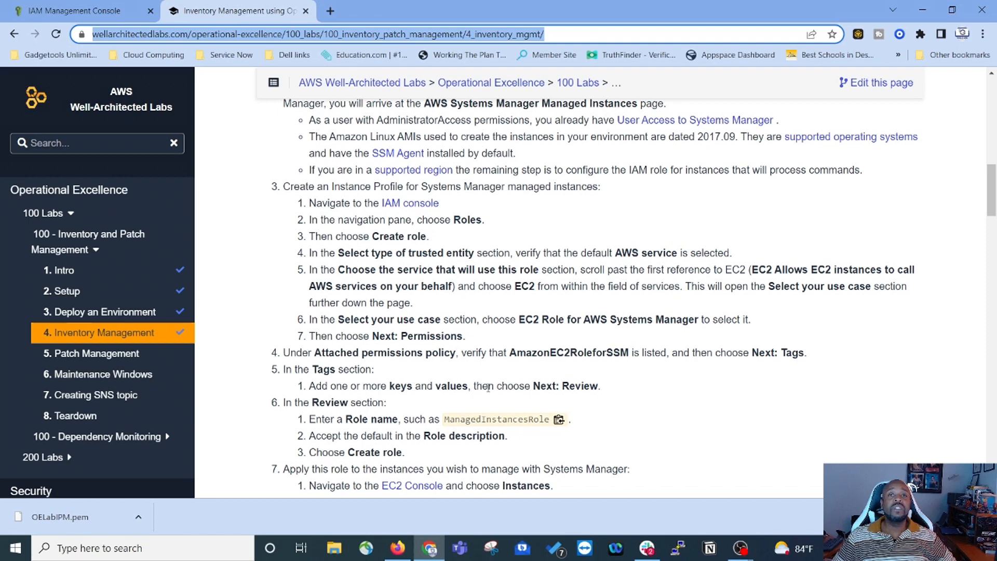
scroll(357, 401, down, 1)
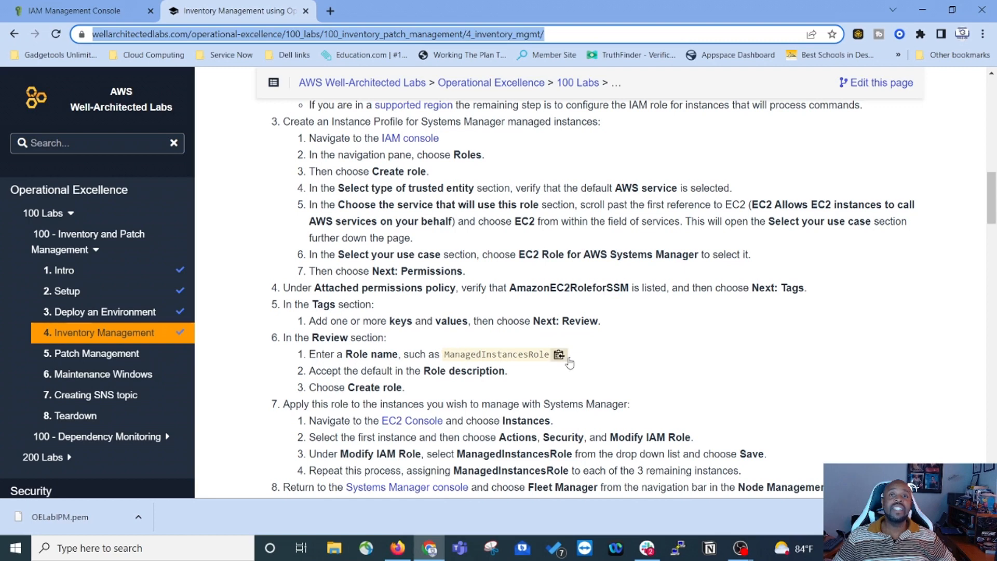
click(561, 356)
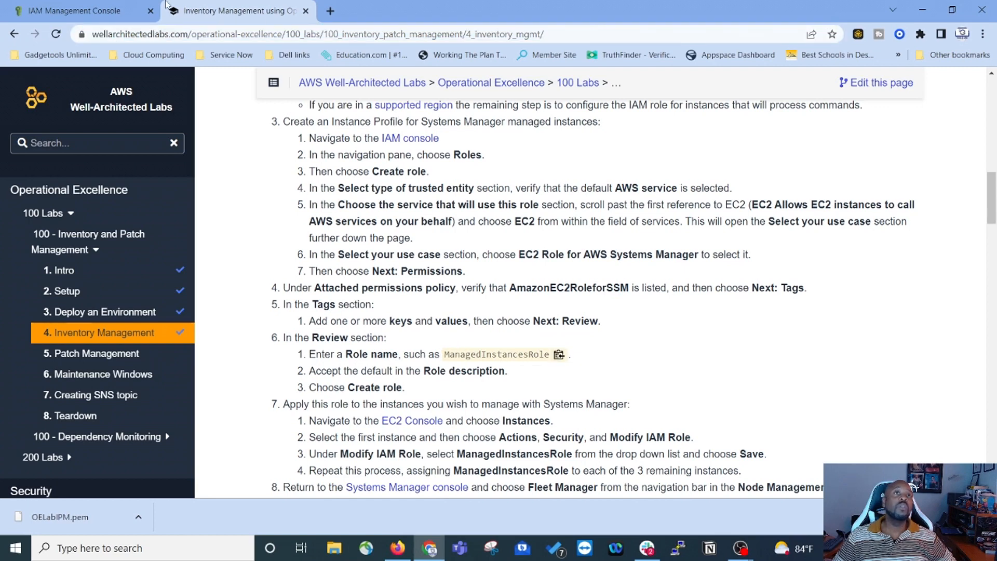
click(83, 11)
Step: Paste ManagedInstancesRole as the role name and recheck the lab instructions
click(212, 177)
right_click(214, 179)
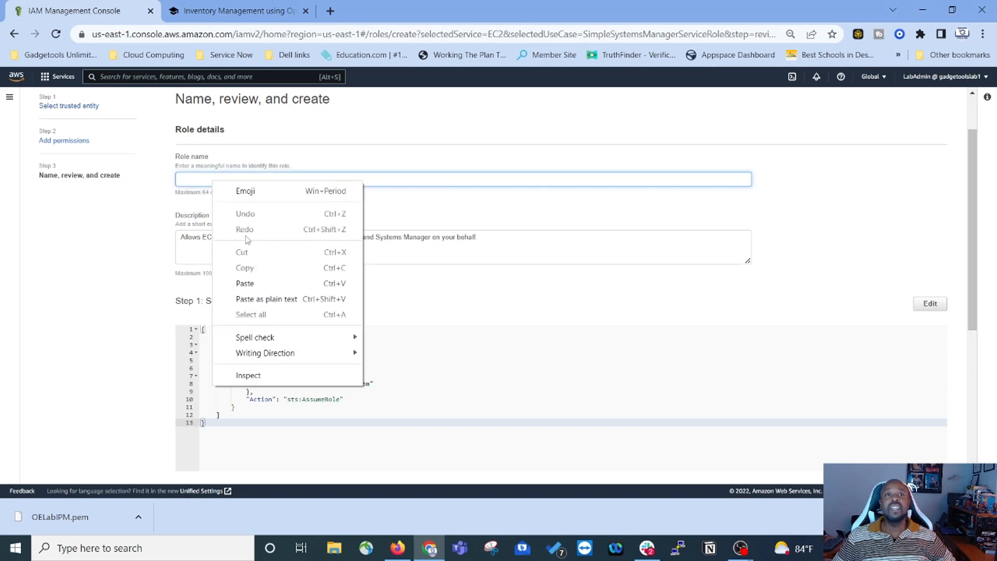
click(246, 283)
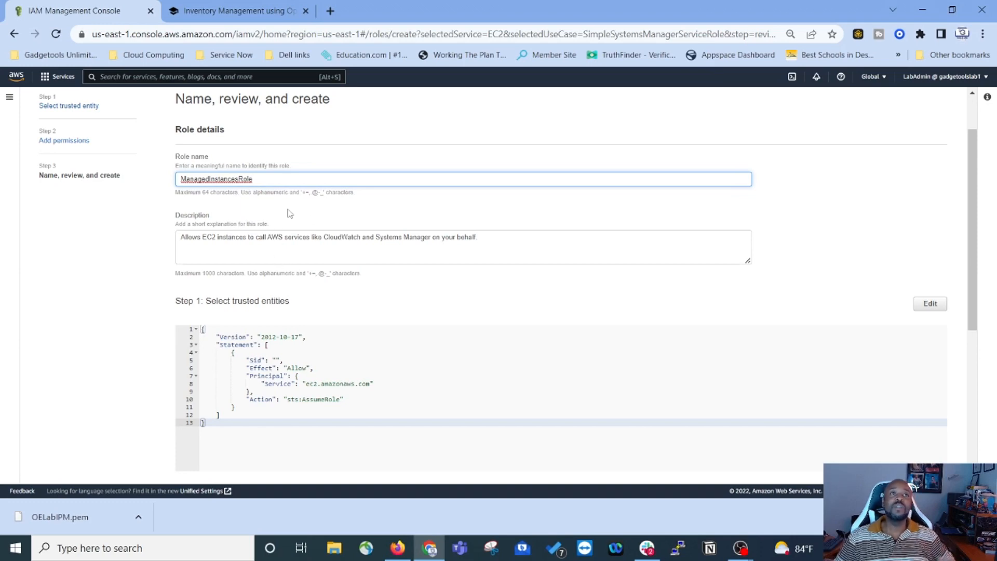
click(224, 12)
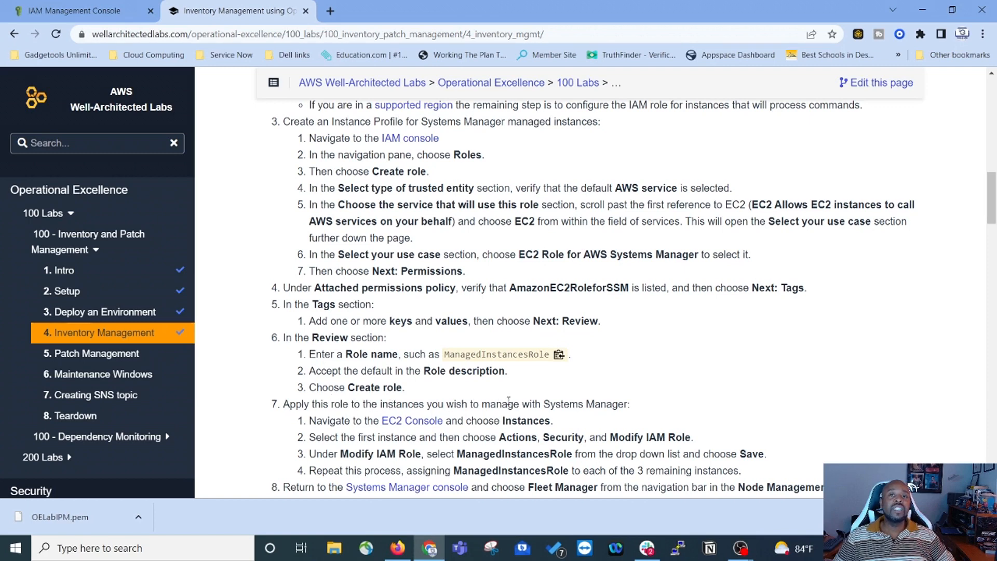
click(86, 10)
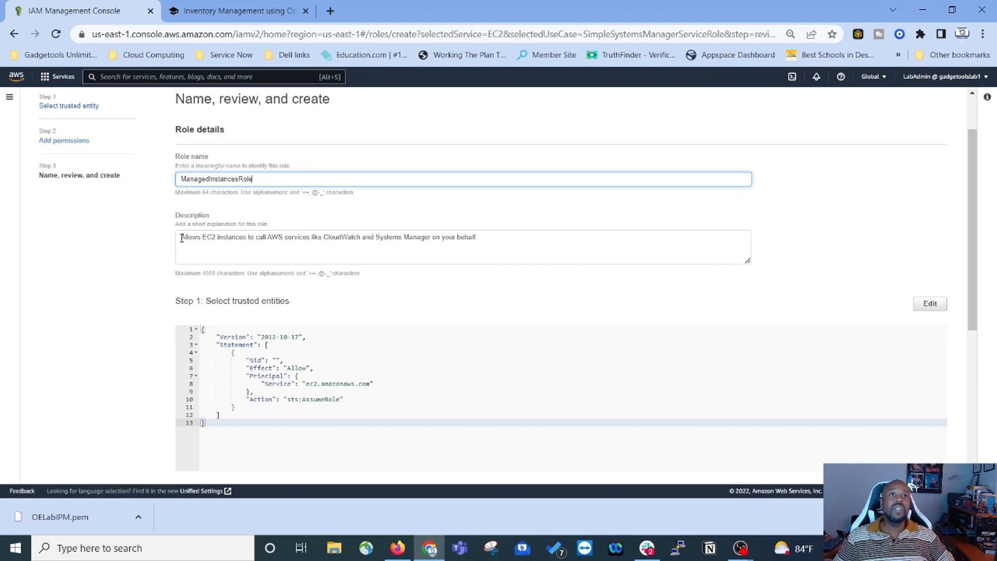
Step: Review the description, EC2 sts:AssumeRole trust policy and AmazonEC2RoleforSSM permission down to Tags
drag(181, 238, 494, 251)
scroll(131, 258, down, 1)
scroll(263, 147, down, 5)
scroll(241, 301, up, 5)
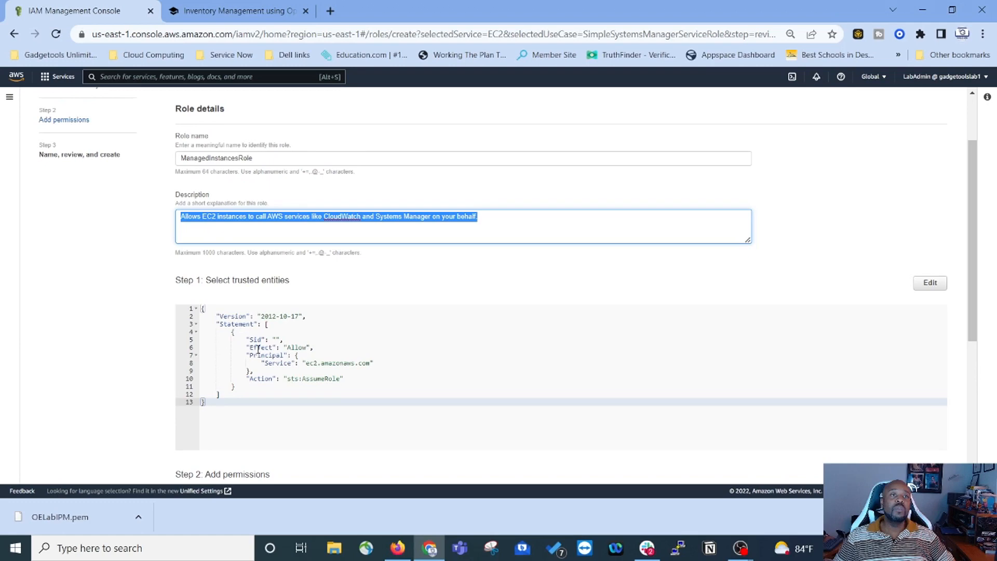
scroll(258, 349, up, 2)
scroll(432, 378, down, 3)
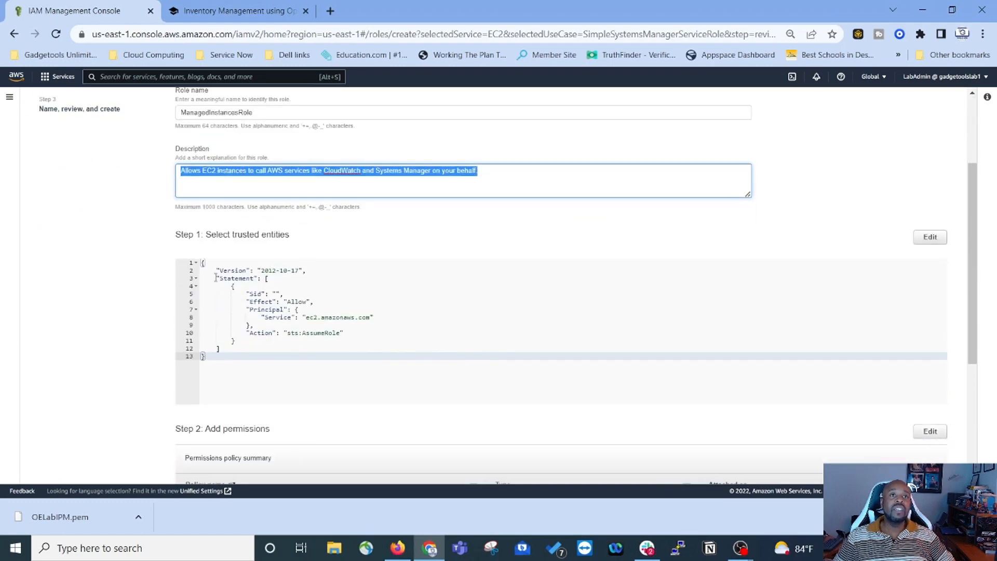
drag(214, 270, 339, 340)
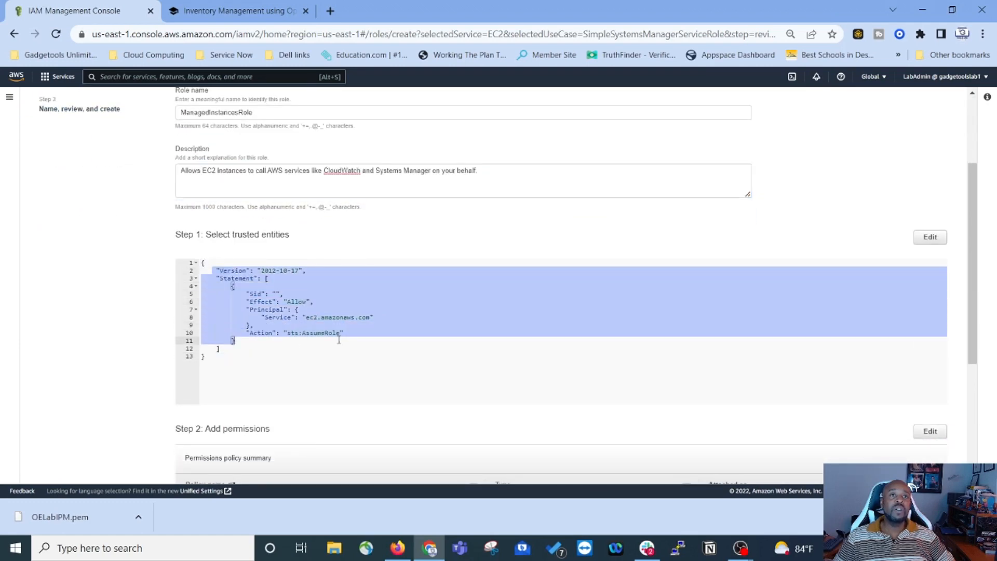
scroll(461, 319, down, 1)
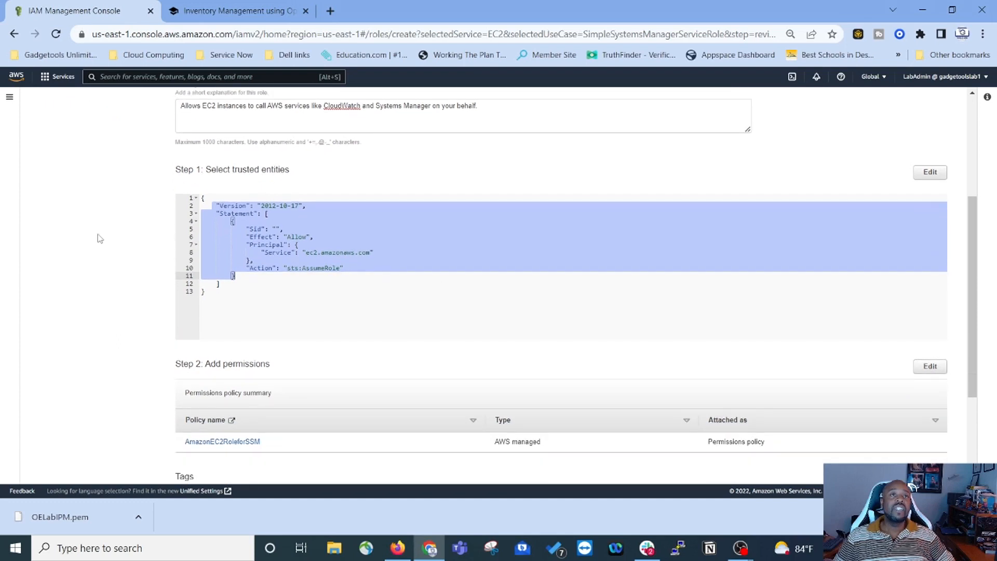
click(430, 229)
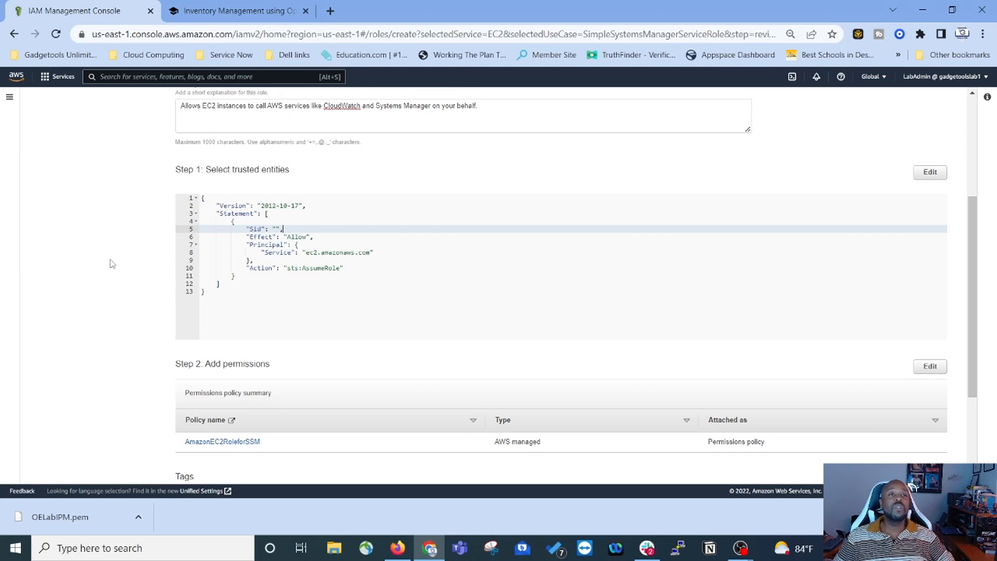
scroll(113, 264, down, 1)
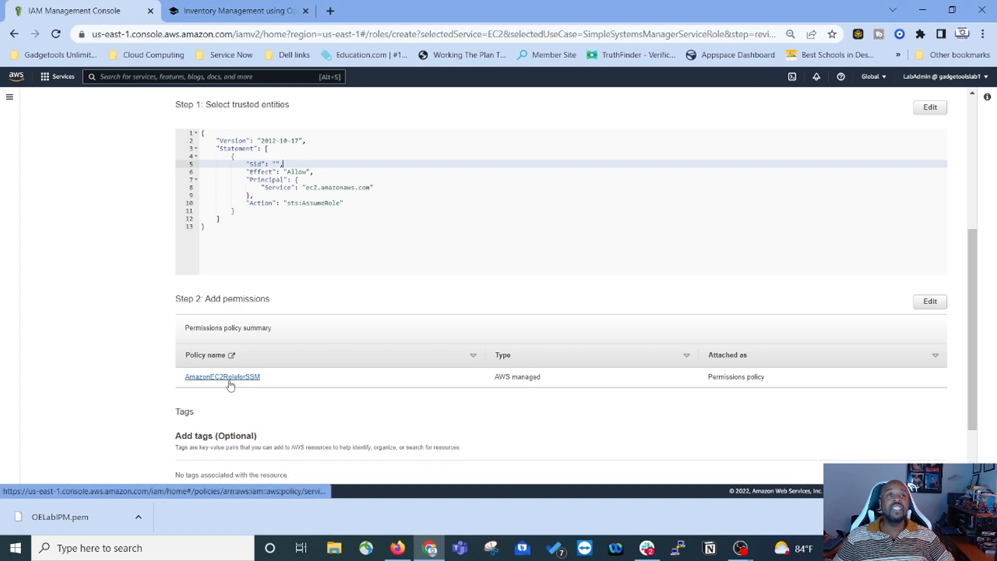
scroll(142, 366, down, 1)
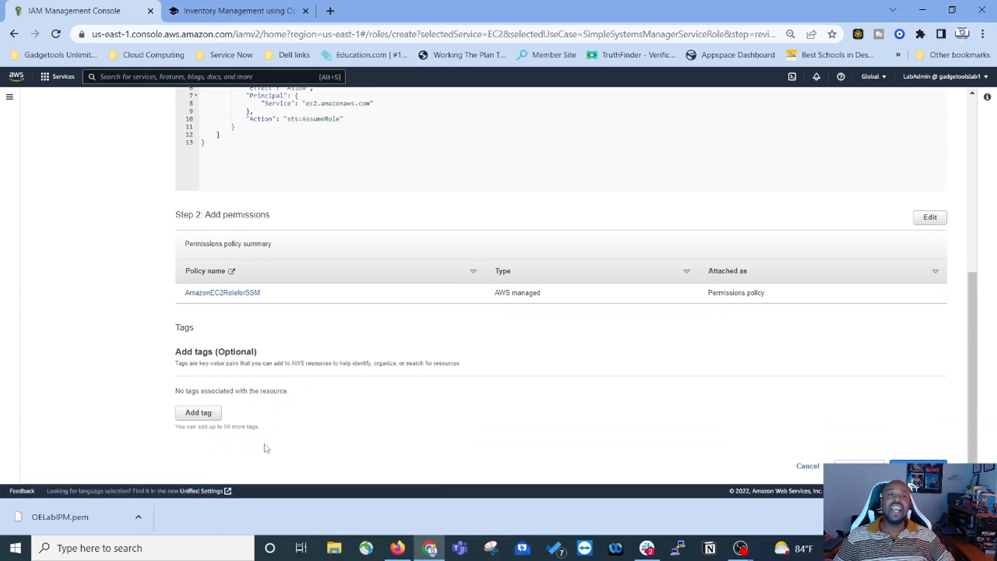
Step: Add a 'Created by' tag to the role and begin entering the creator's name as its value
click(200, 413)
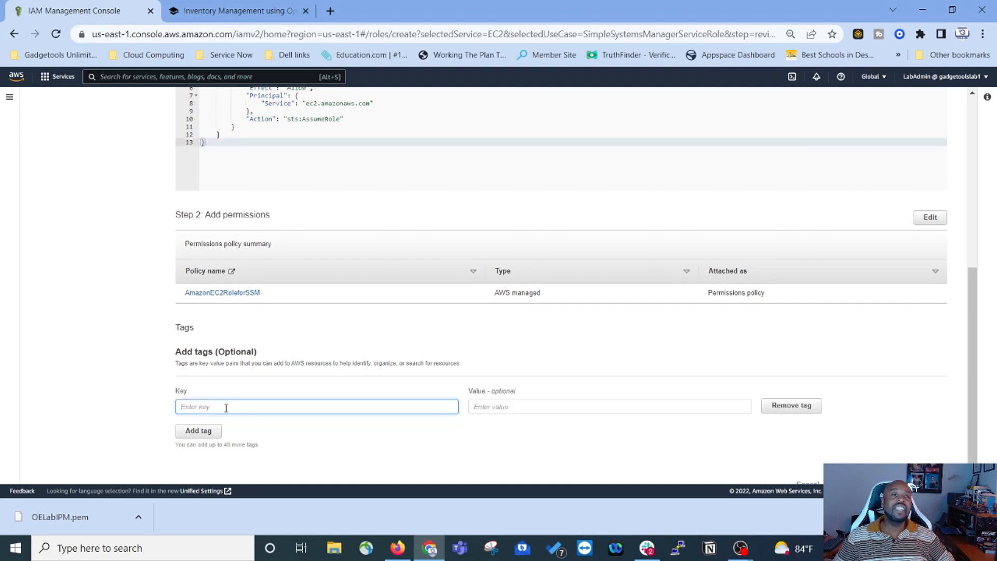
text(Creat)
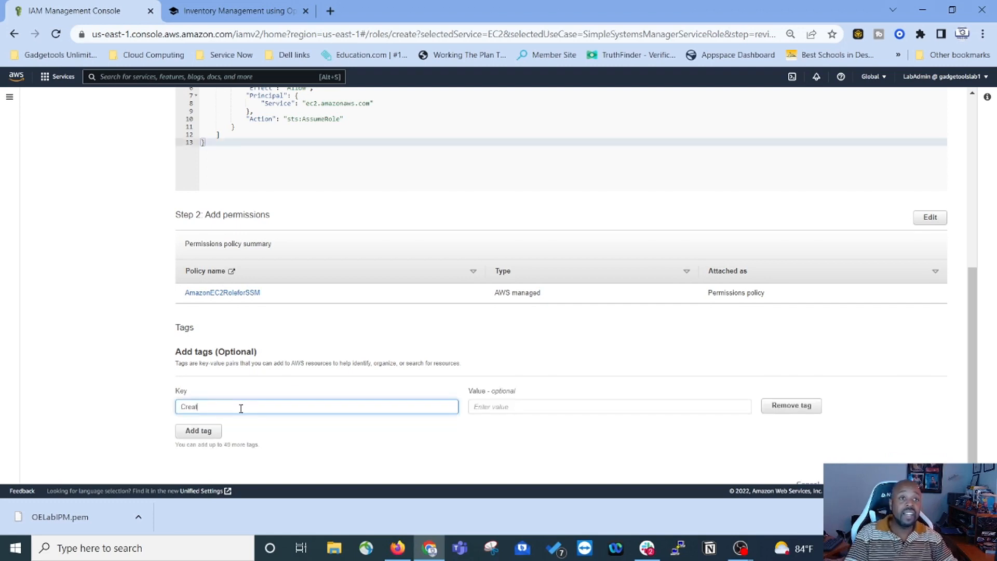
text(ed by)
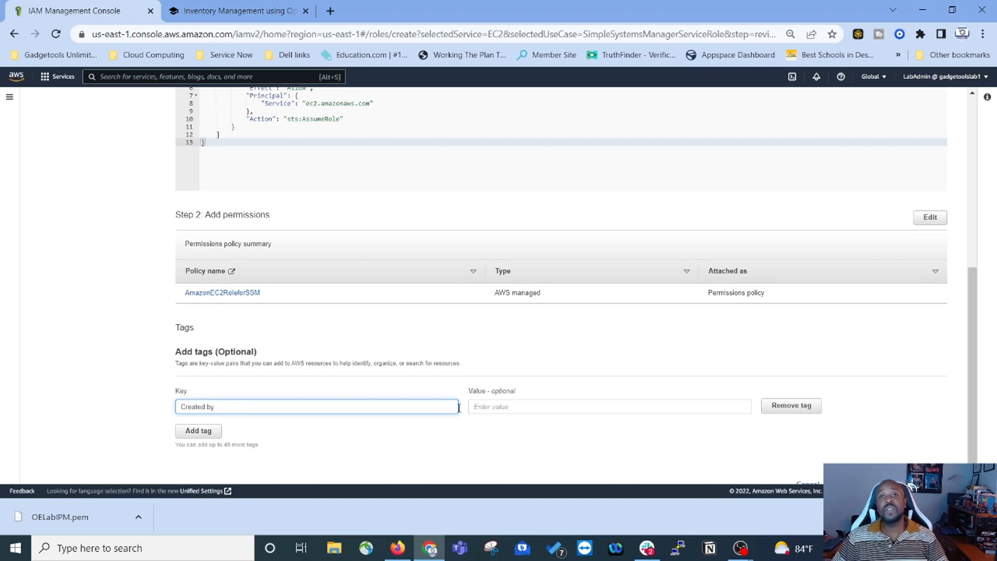
click(504, 409)
text(Warner Bell)
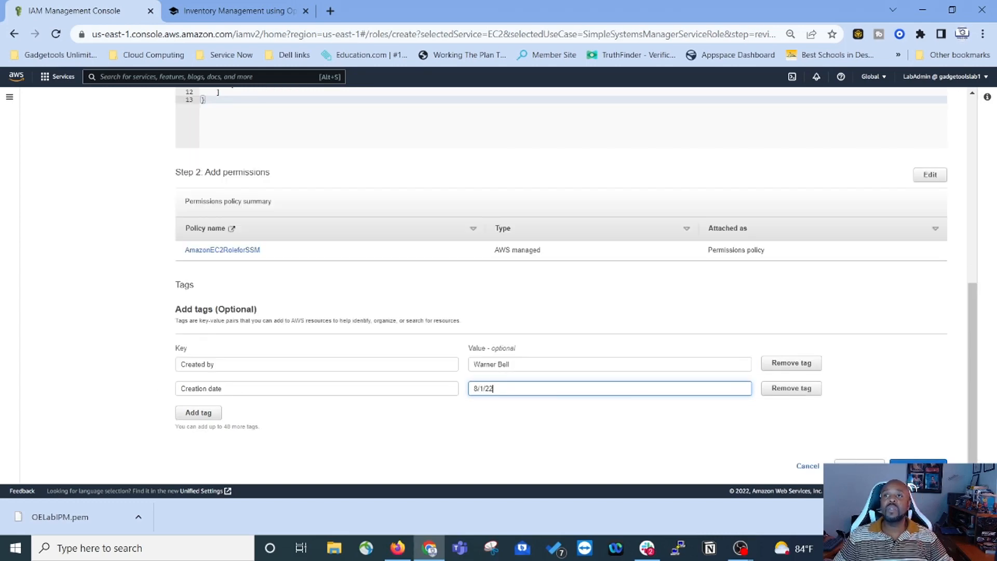
scroll(561, 280, up, 5)
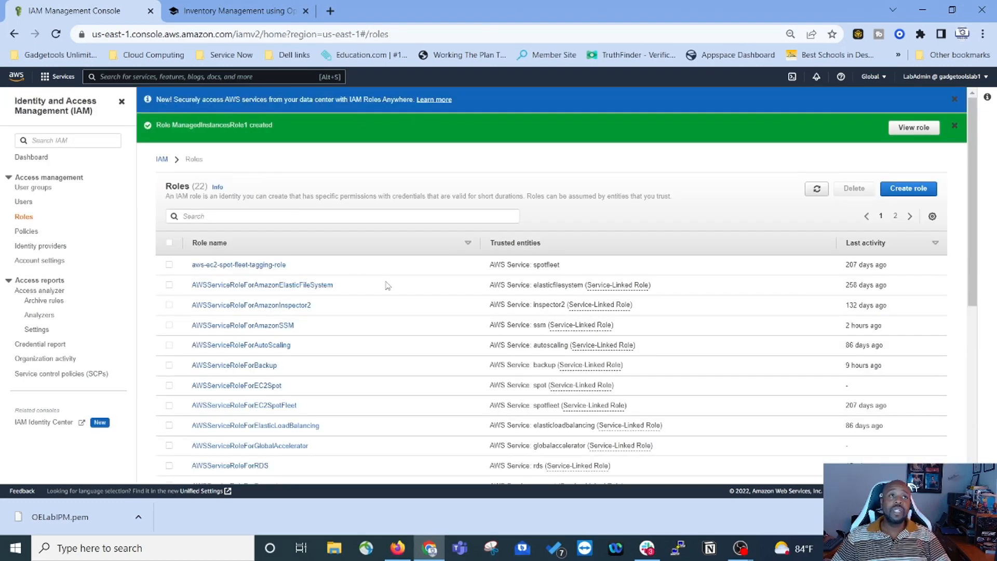
scroll(544, 304, down, 6)
scroll(544, 304, up, 5)
scroll(523, 327, down, 5)
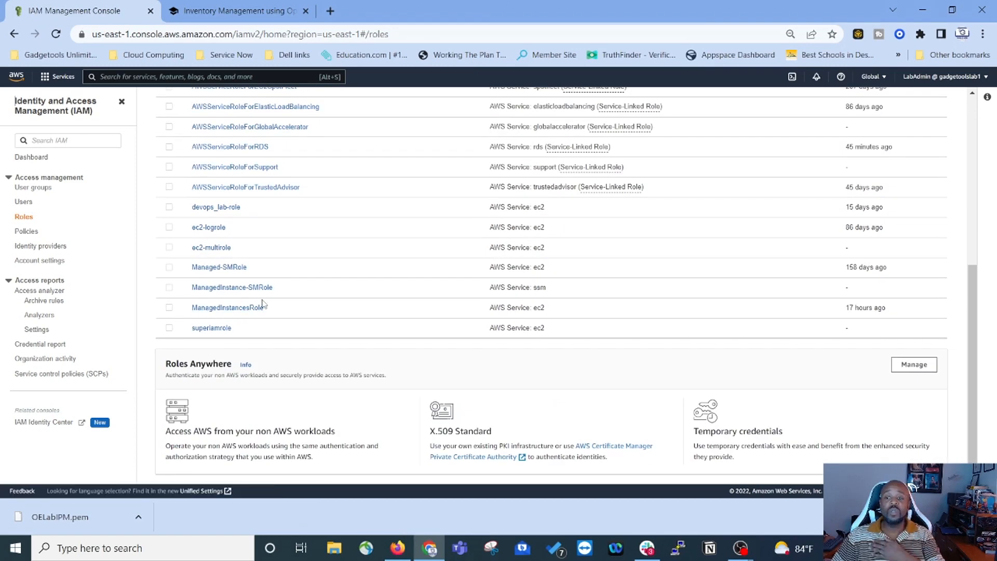
Step: Read the Inventory Management lab's steps 7–8 and section 4.2 on applying ManagedInstancesRole
click(244, 17)
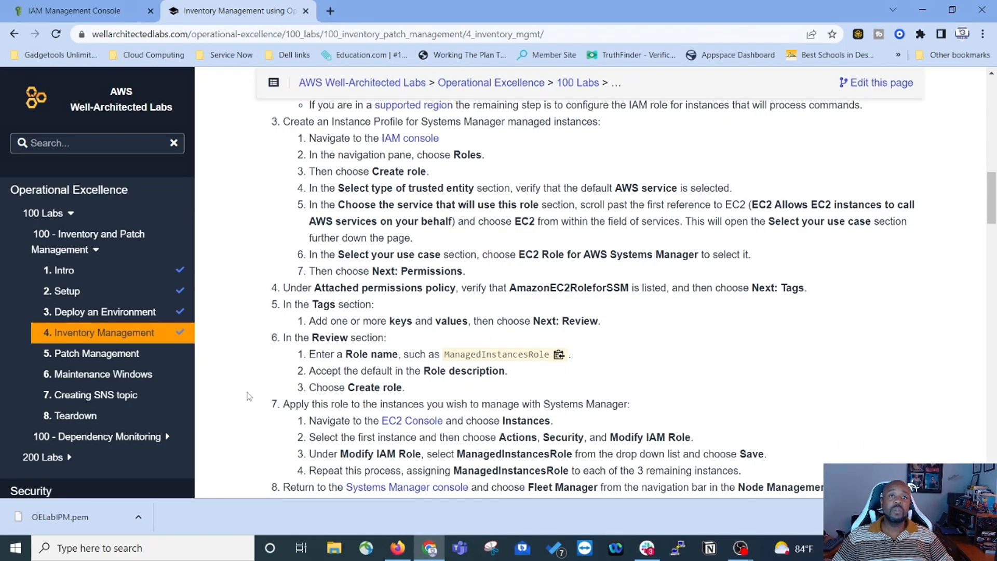
scroll(250, 396, down, 2)
scroll(270, 348, down, 2)
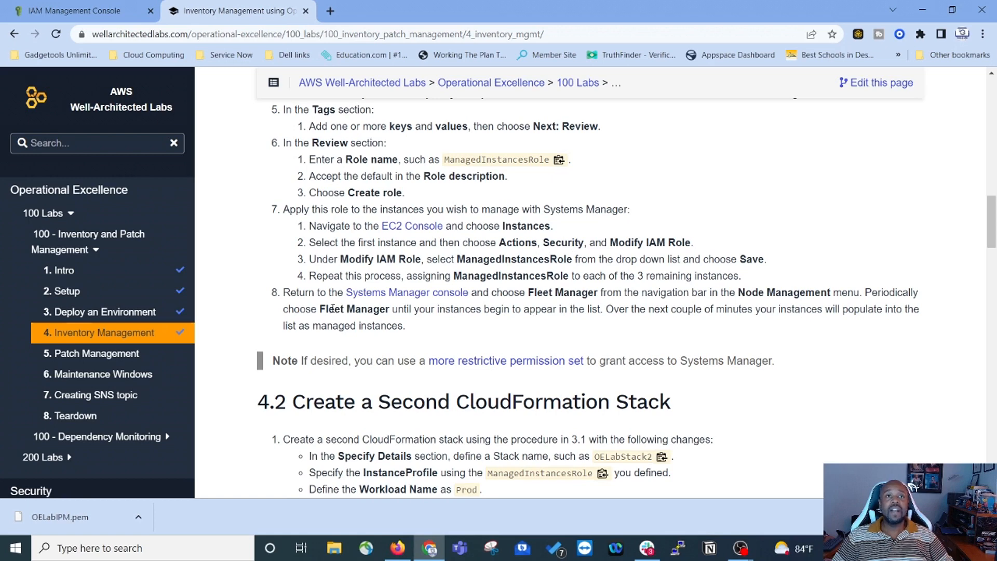
scroll(365, 310, down, 1)
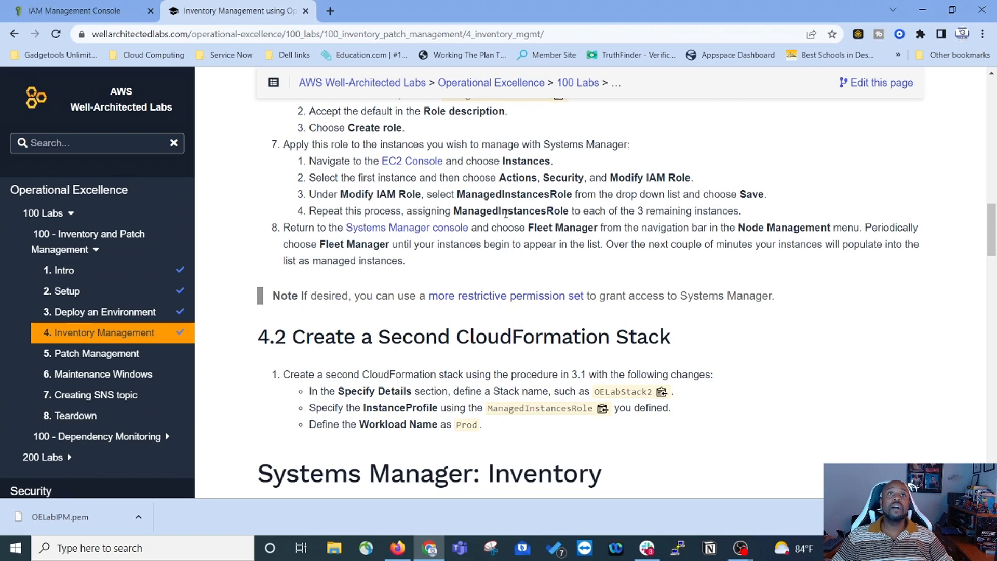
scroll(526, 211, down, 1)
scroll(746, 161, up, 1)
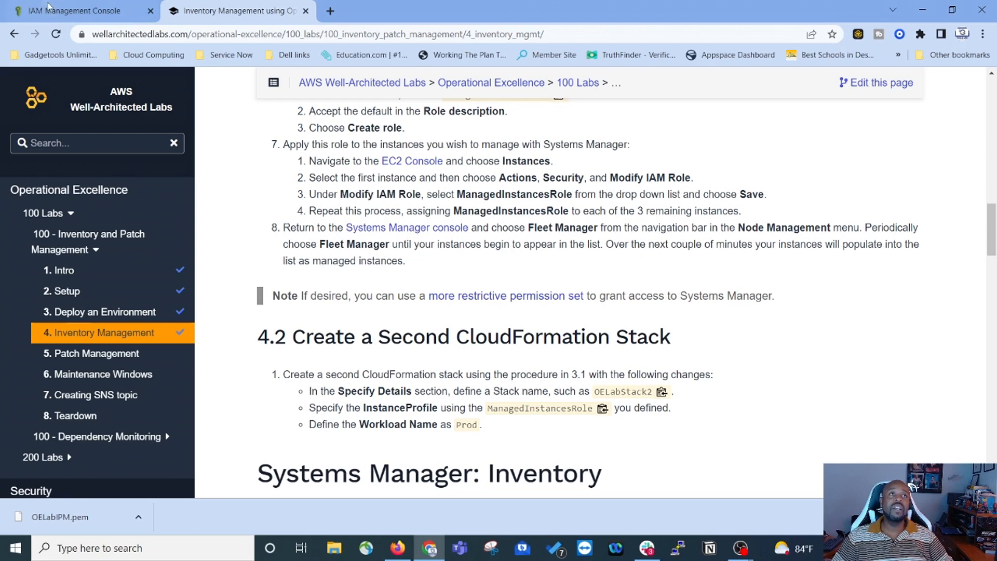
Step: Go from IAM to the EC2 console via recently visited services and list its seven instances
click(115, 11)
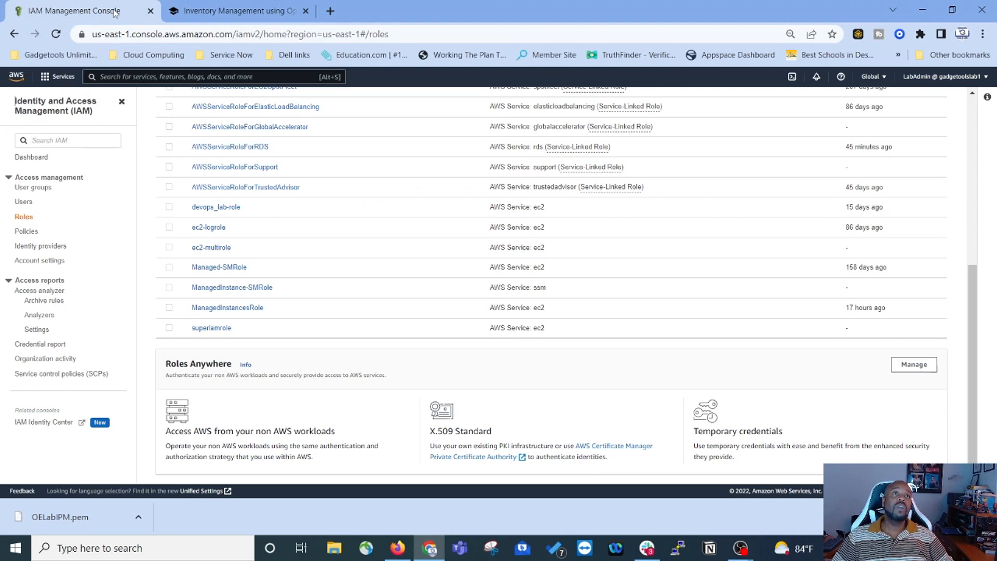
click(57, 76)
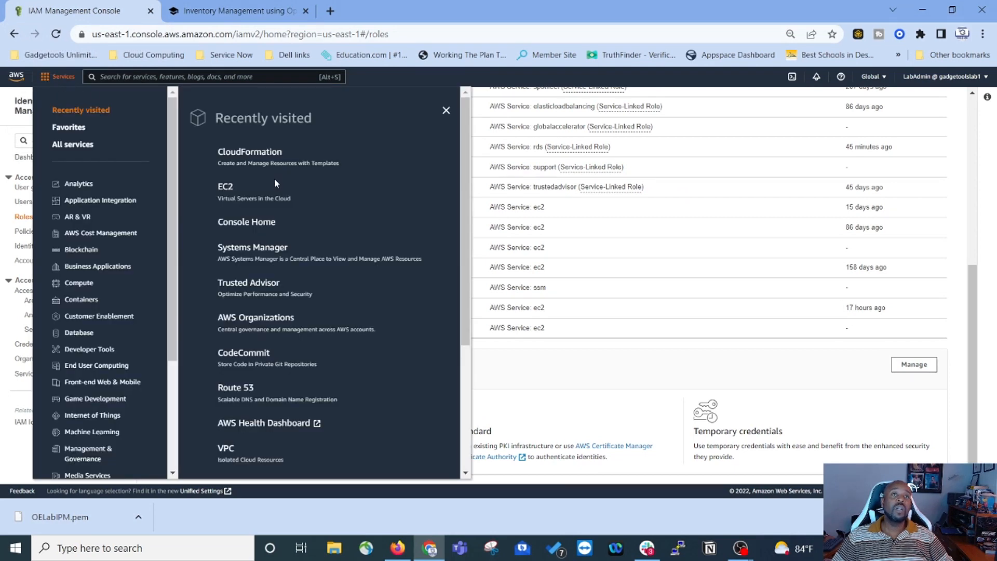
click(226, 187)
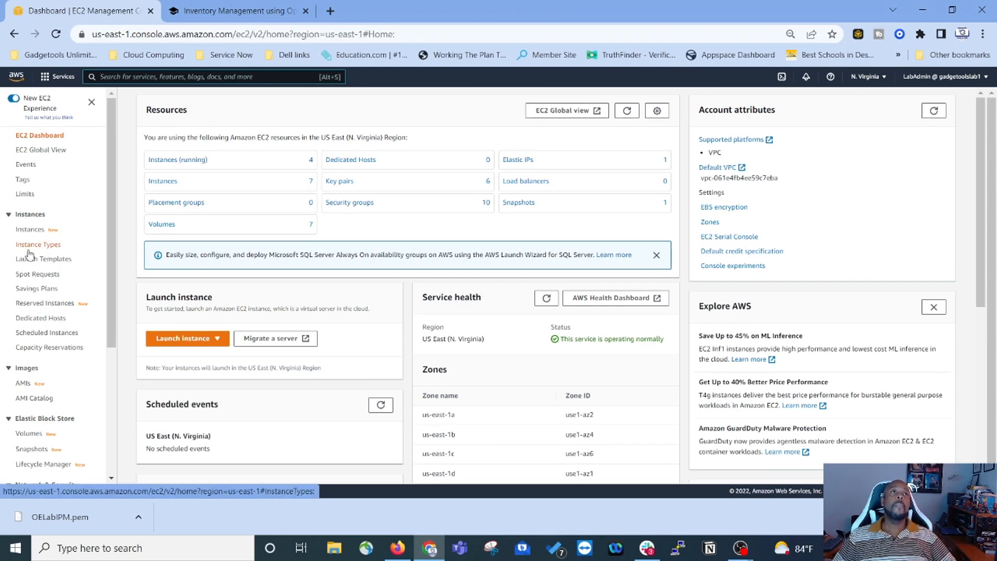
click(29, 229)
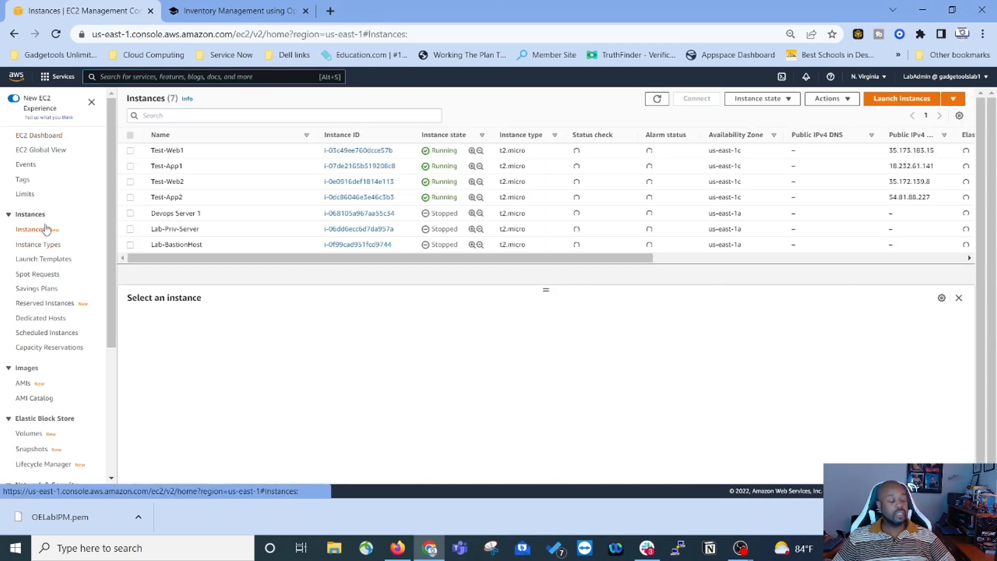
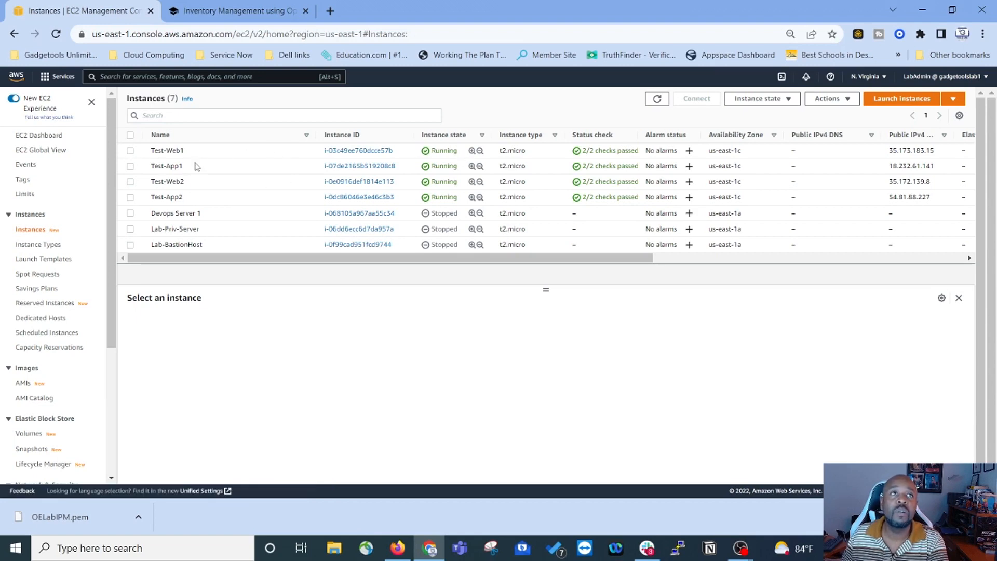
Step: Attach the ManagedInstancesRole IAM role to the Test-Web1 instance
click(130, 151)
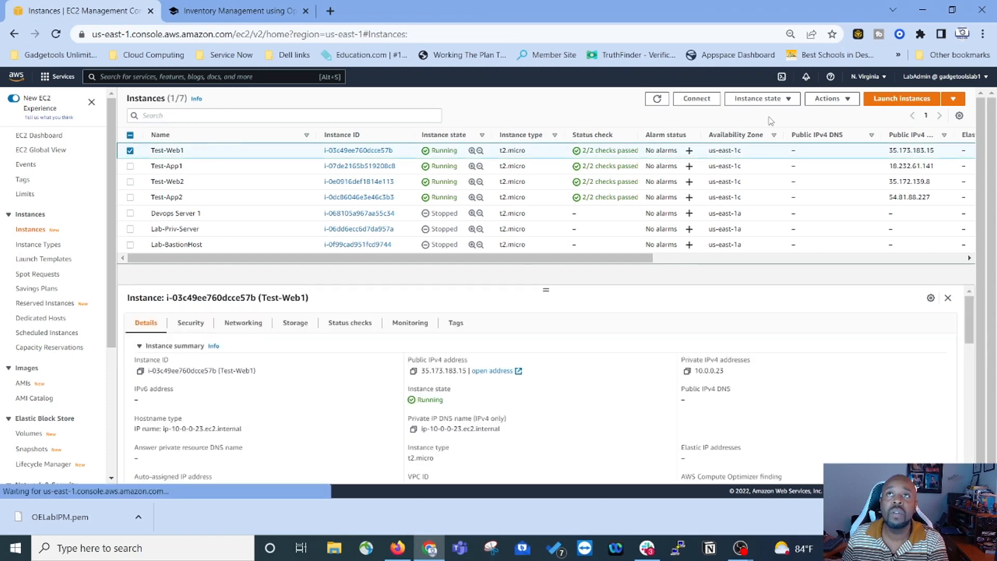
click(828, 98)
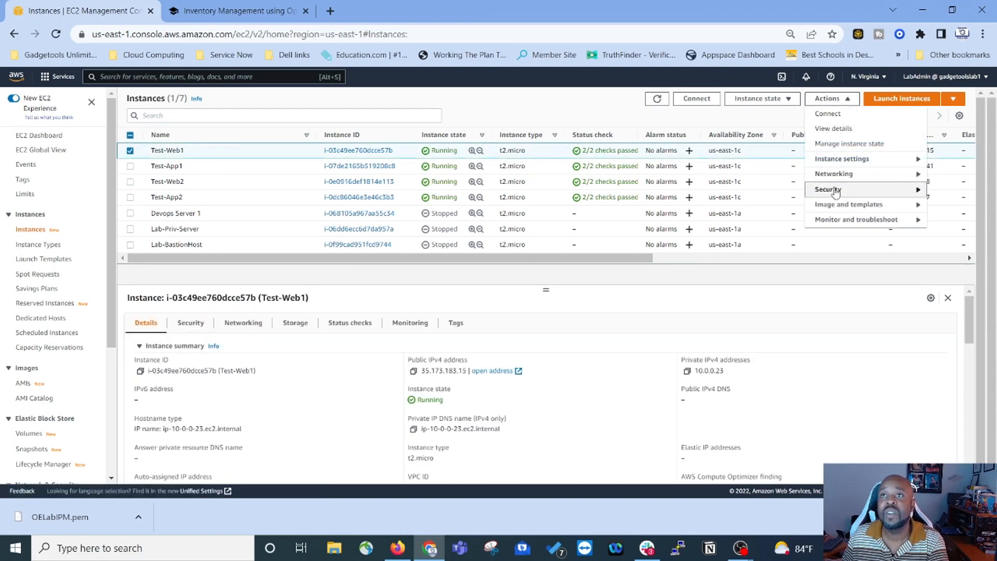
mouse_move(837, 193)
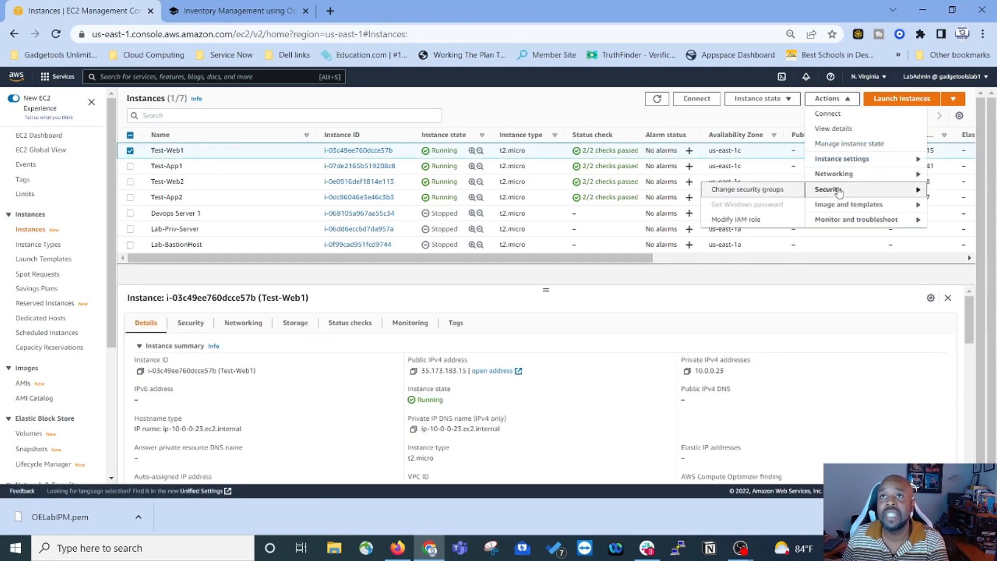
click(740, 221)
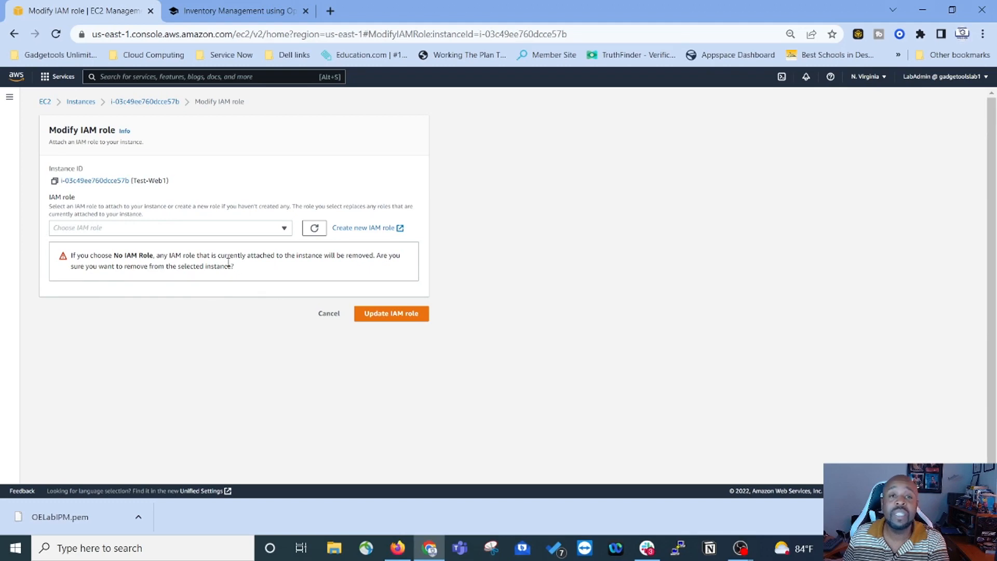
click(285, 231)
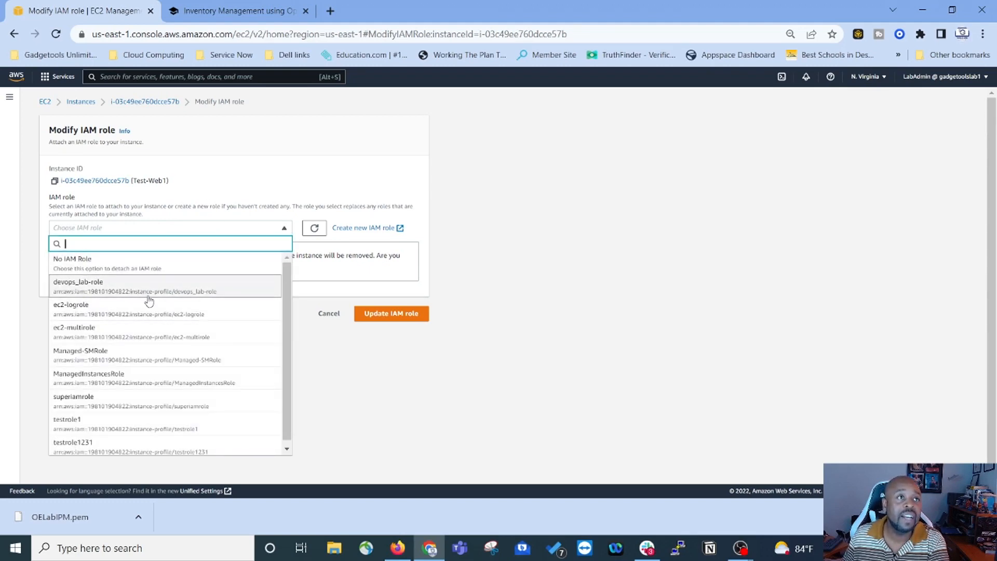
scroll(104, 364, down, 1)
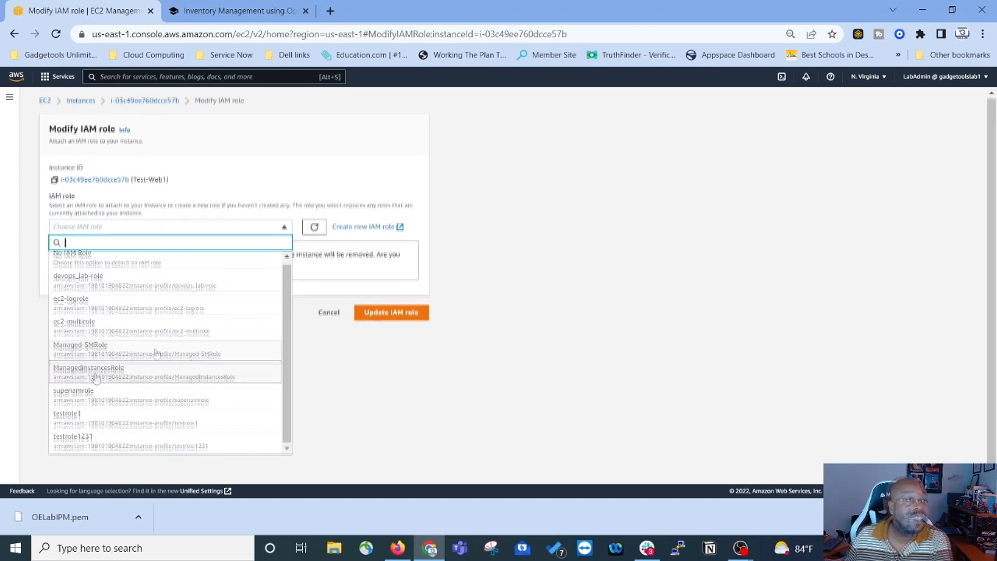
click(100, 374)
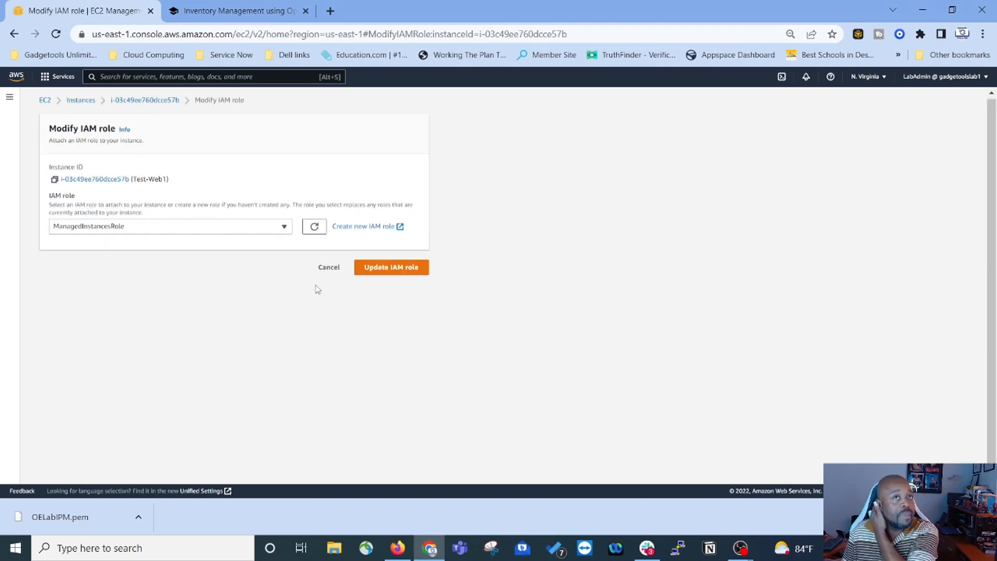
click(401, 271)
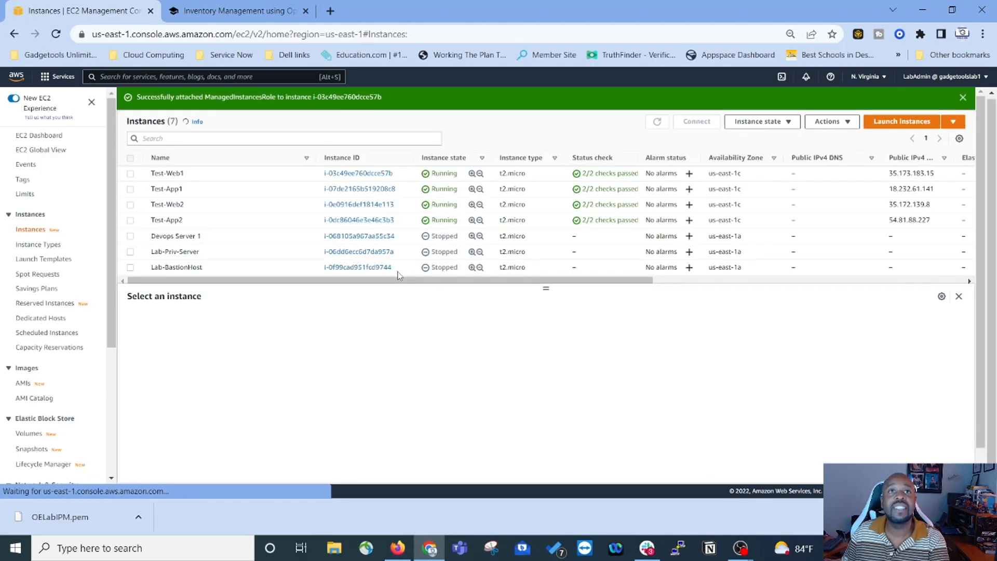
Step: Attach ManagedInstancesRole to the Test-App1 instance as well
click(131, 190)
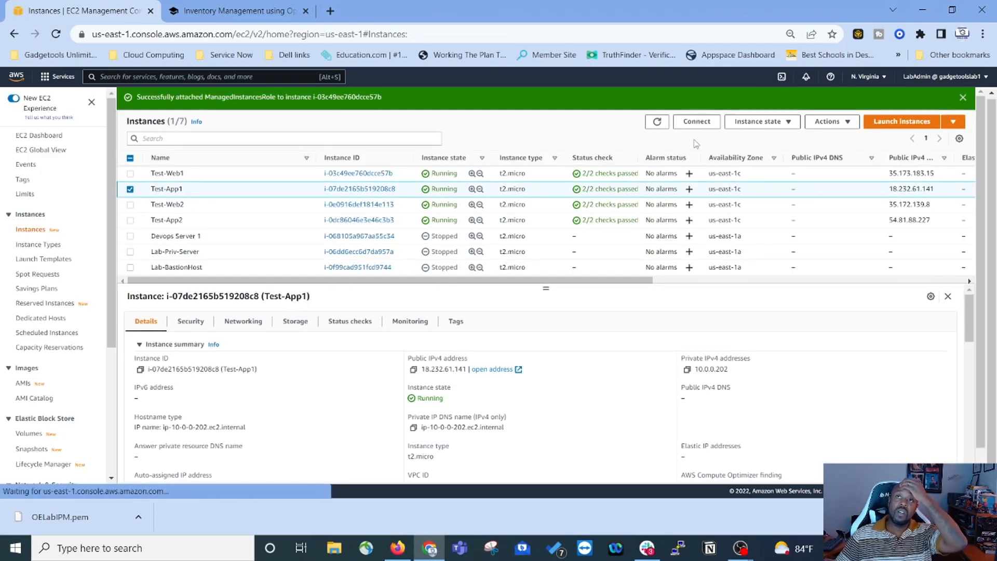
click(832, 124)
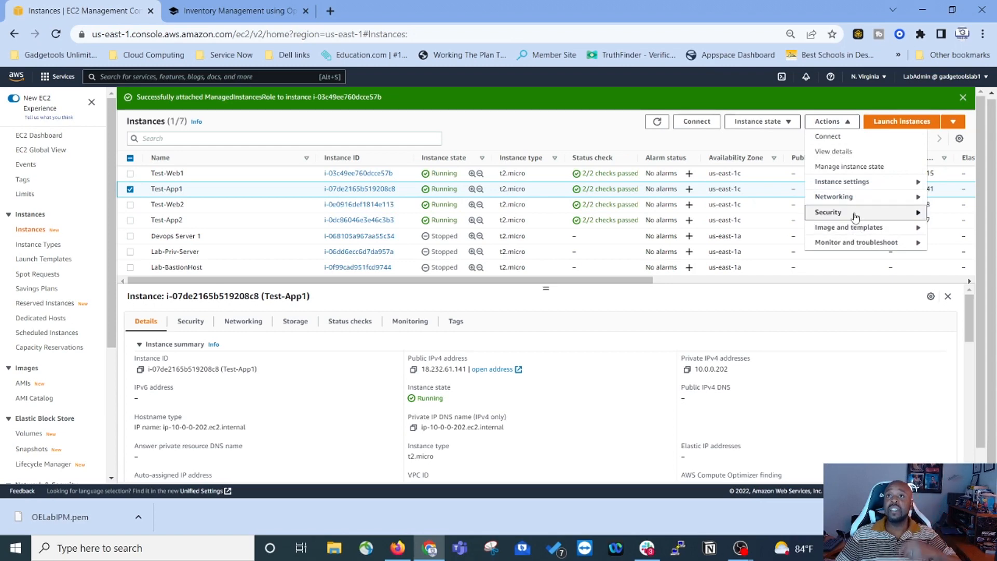
mouse_move(858, 215)
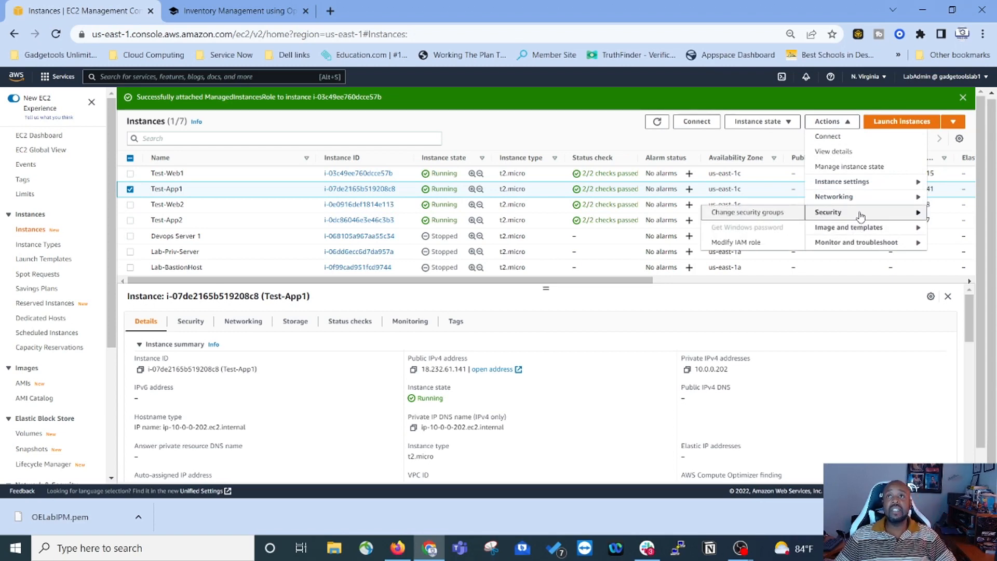
click(730, 242)
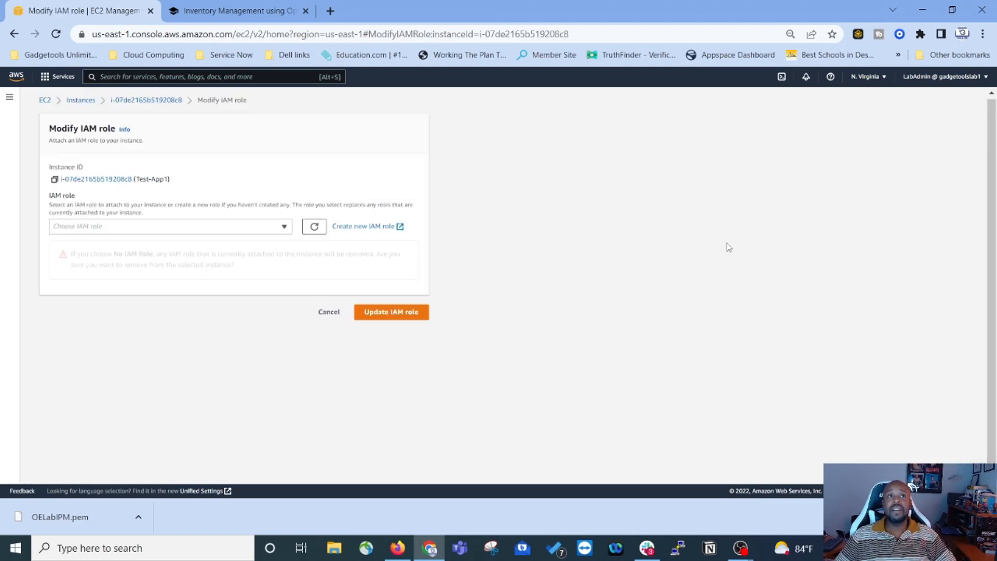
click(246, 229)
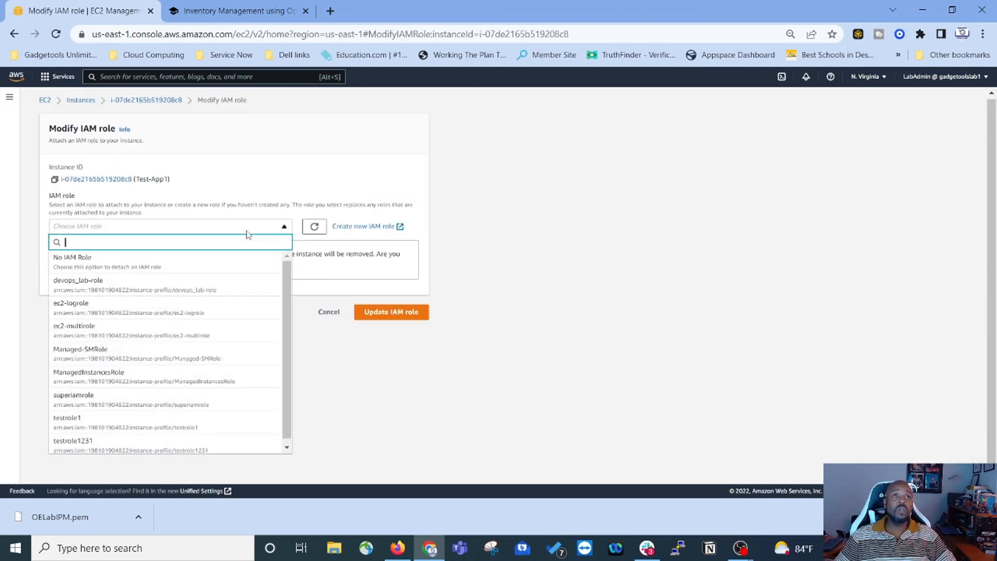
click(82, 375)
click(410, 267)
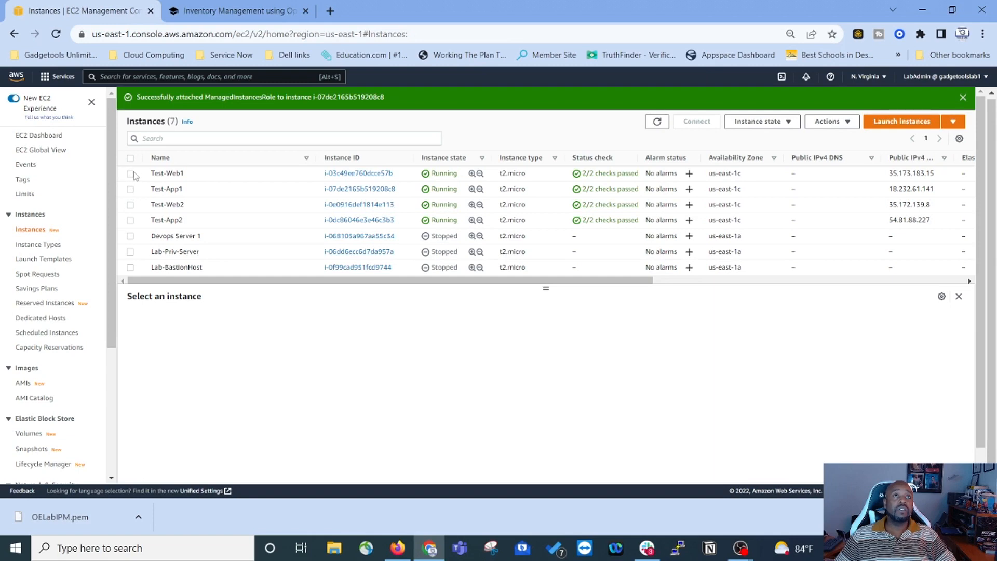
Step: Attach the ManagedInstancesRole IAM role to the Test-Web2 instance
click(131, 206)
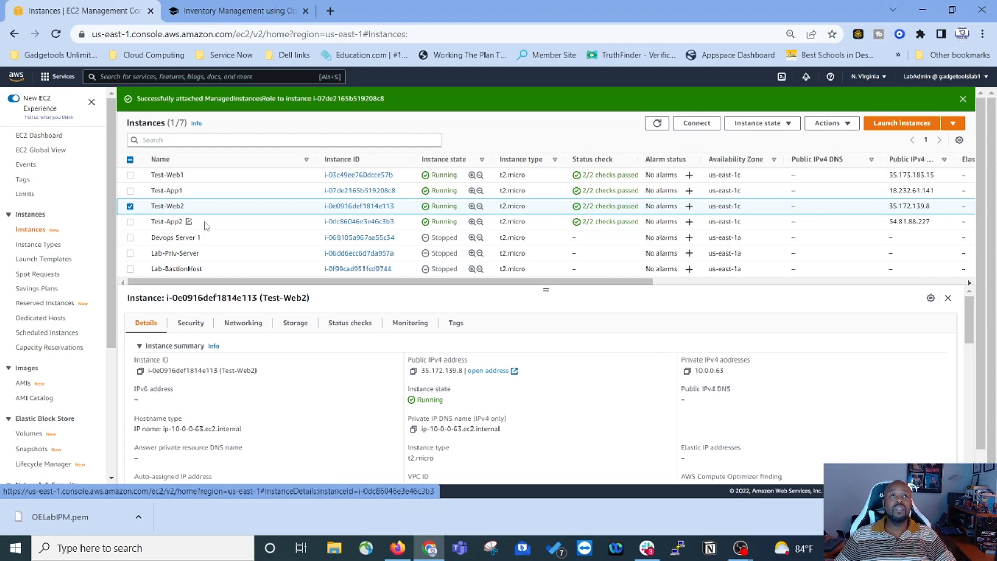
click(831, 123)
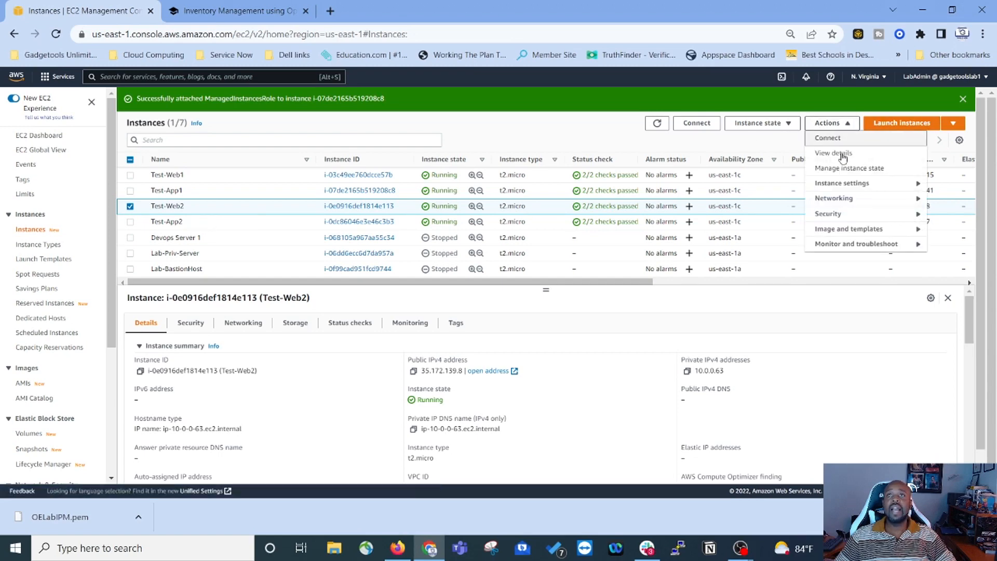
mouse_move(831, 225)
click(756, 247)
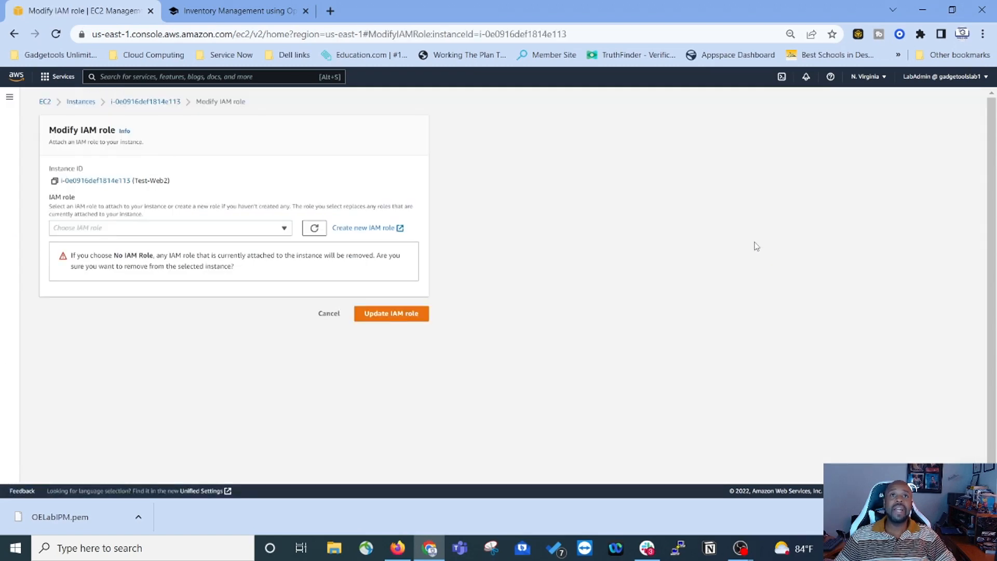
click(280, 228)
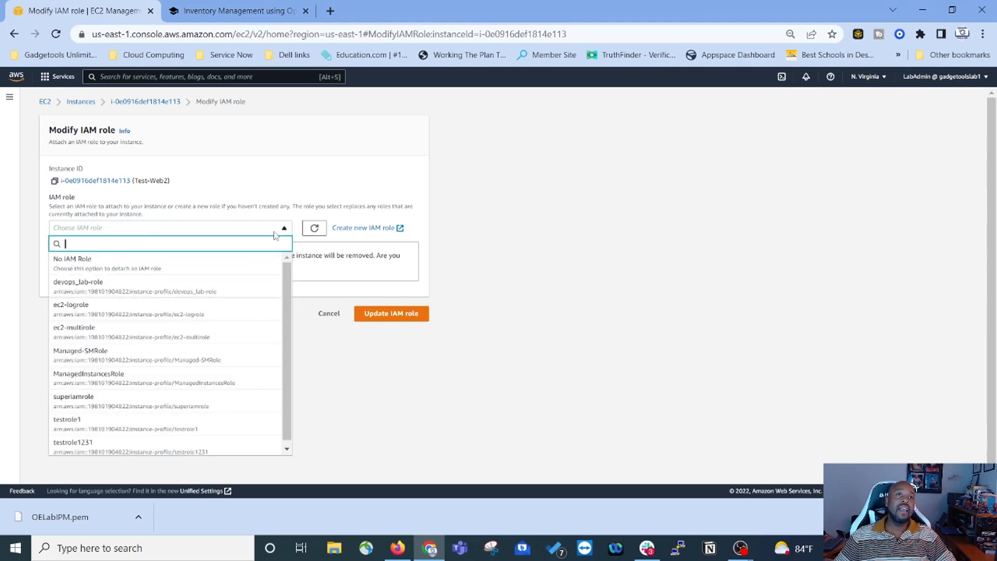
click(182, 390)
click(388, 270)
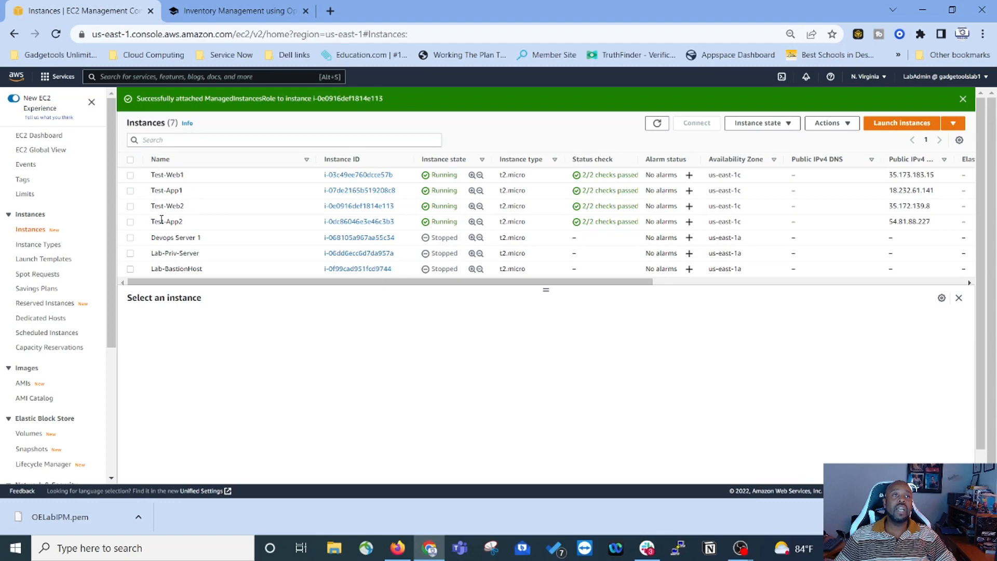
Step: Attach ManagedInstancesRole to the Test-App2 instance too
click(130, 222)
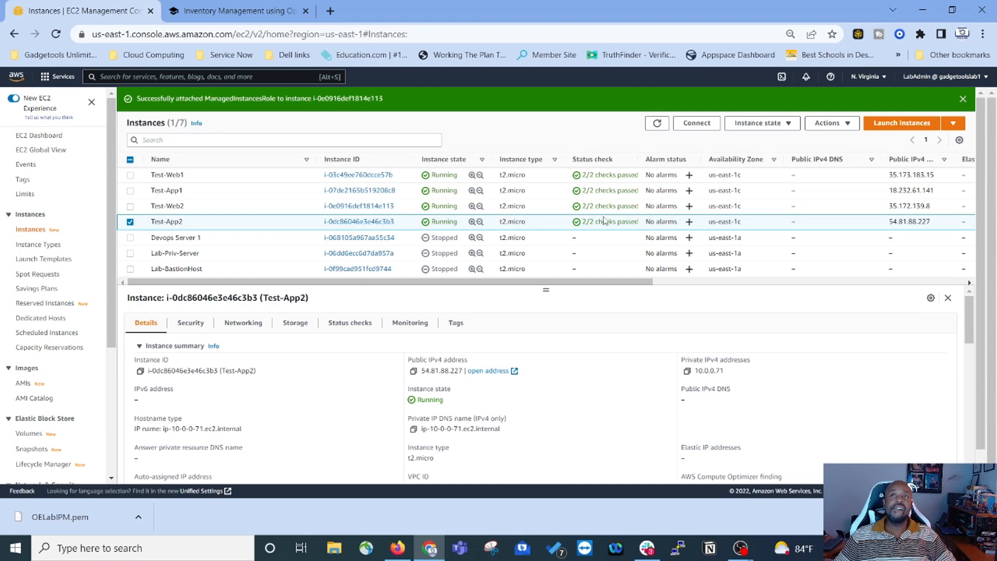
click(831, 123)
mouse_move(841, 213)
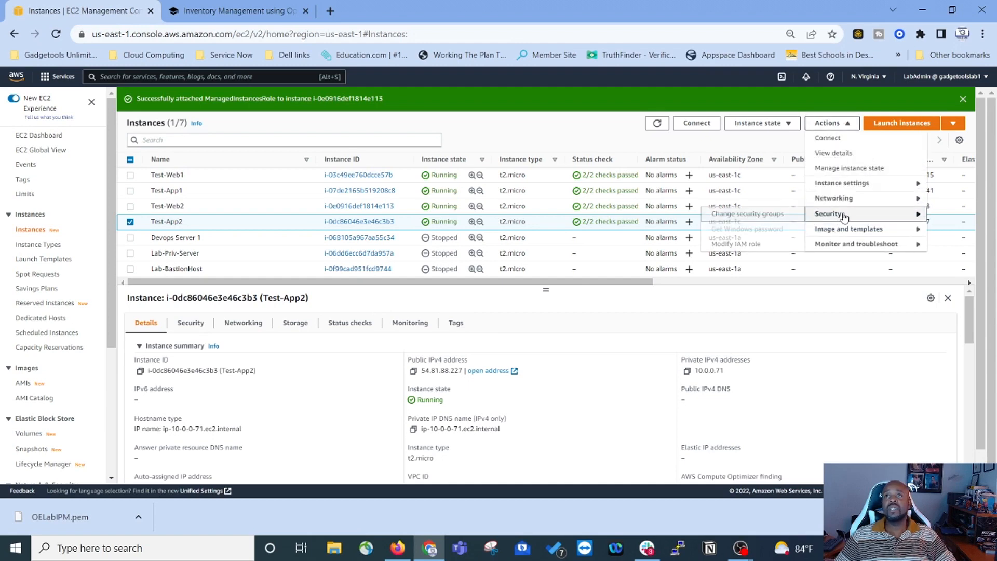
click(720, 244)
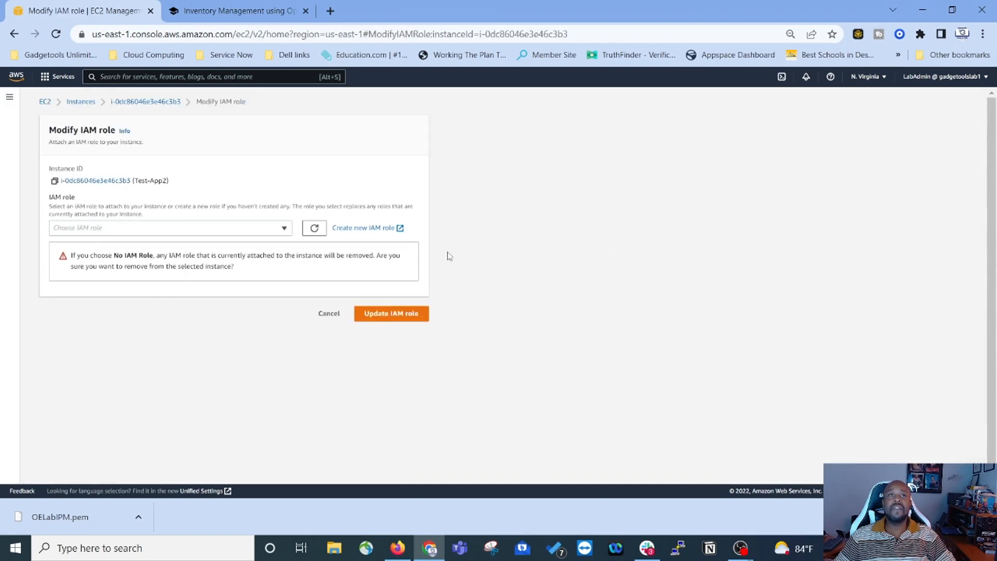
click(176, 231)
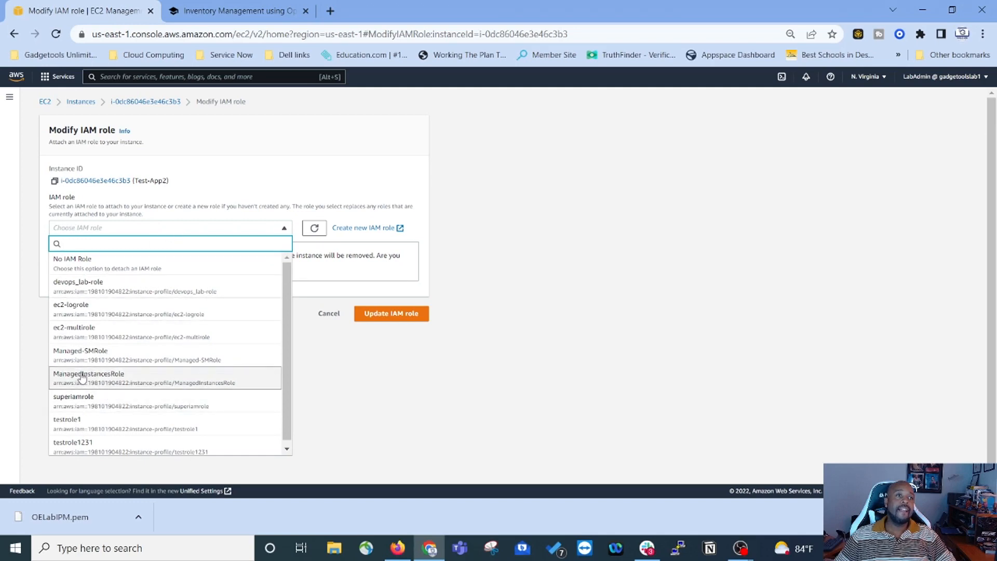
click(118, 383)
click(407, 270)
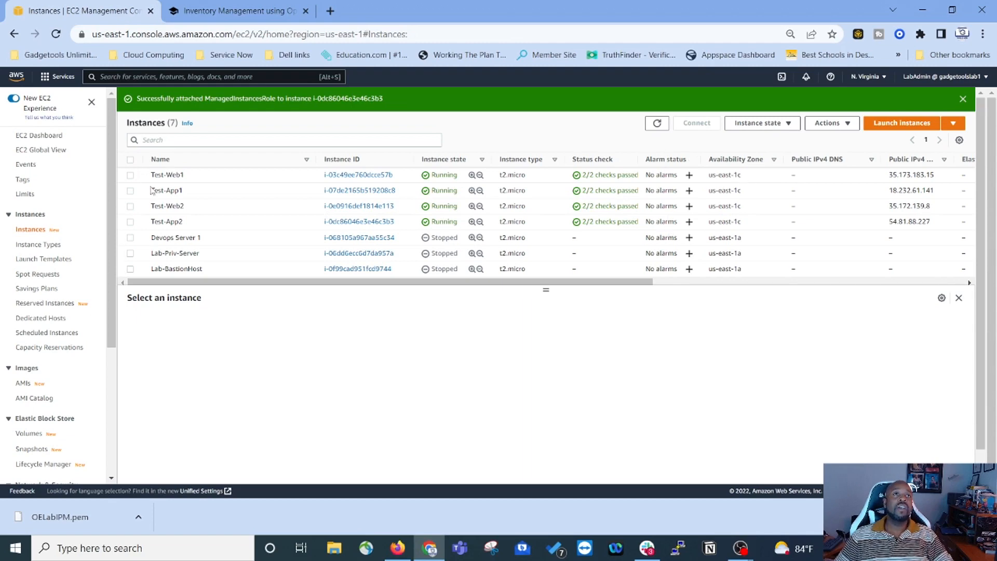
Step: Check the lab's next step, then open Systems Manager in a new browser tab from the services list
click(231, 11)
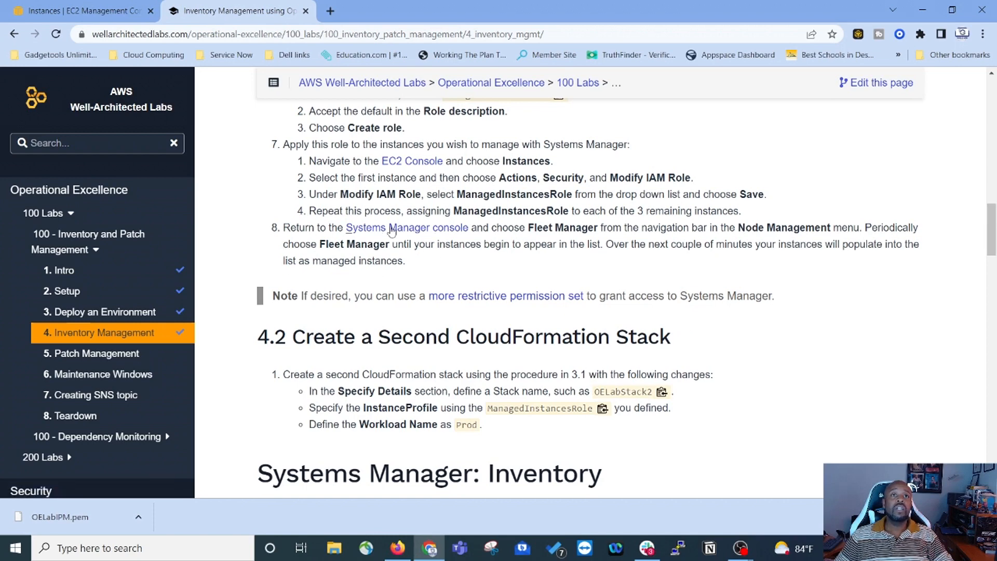
click(78, 10)
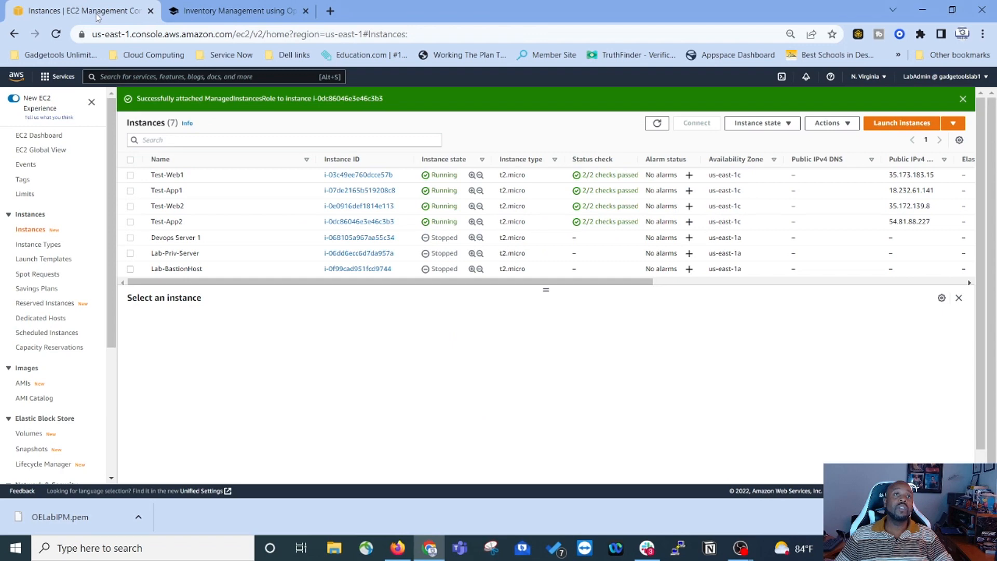
click(48, 79)
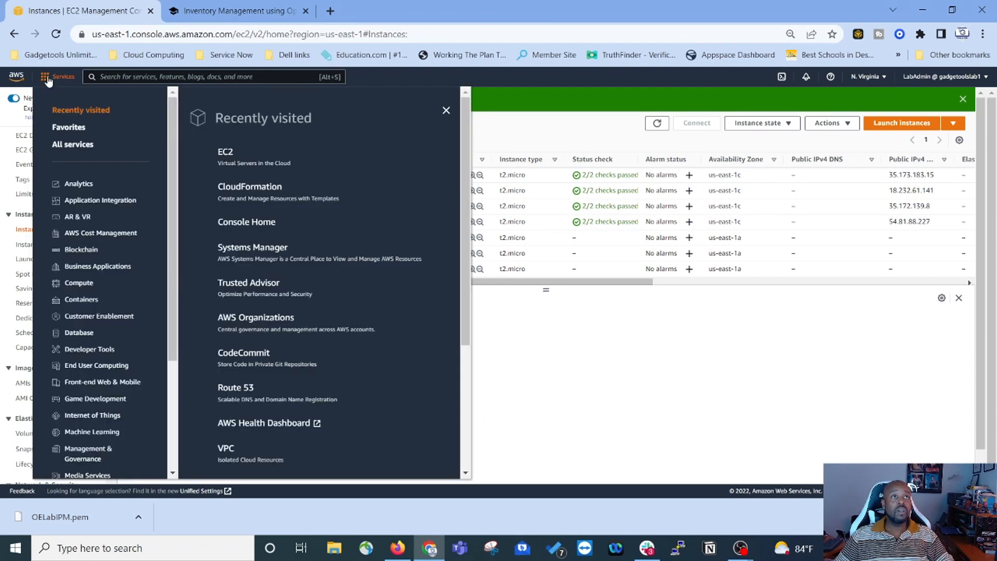
middle_click(260, 251)
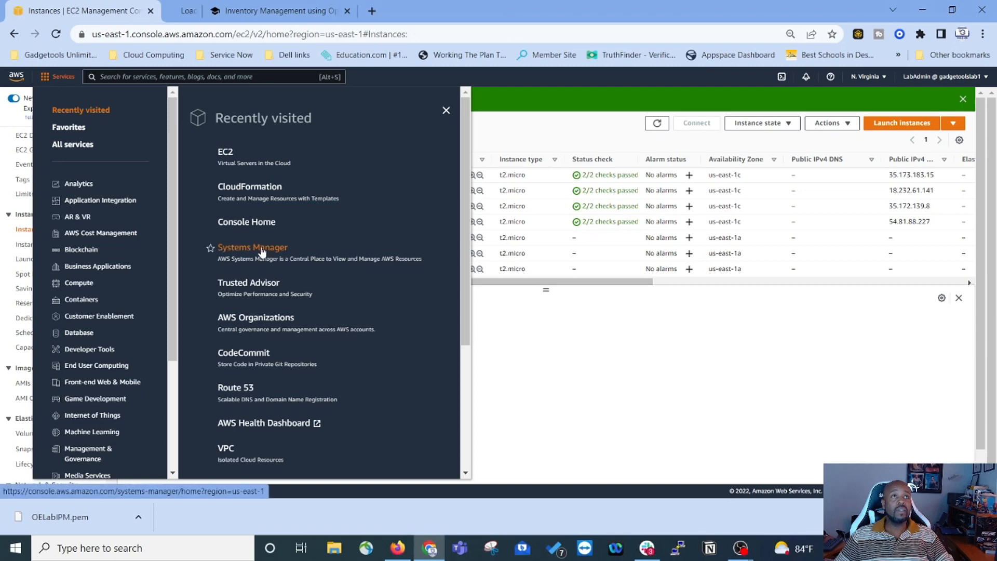
click(208, 12)
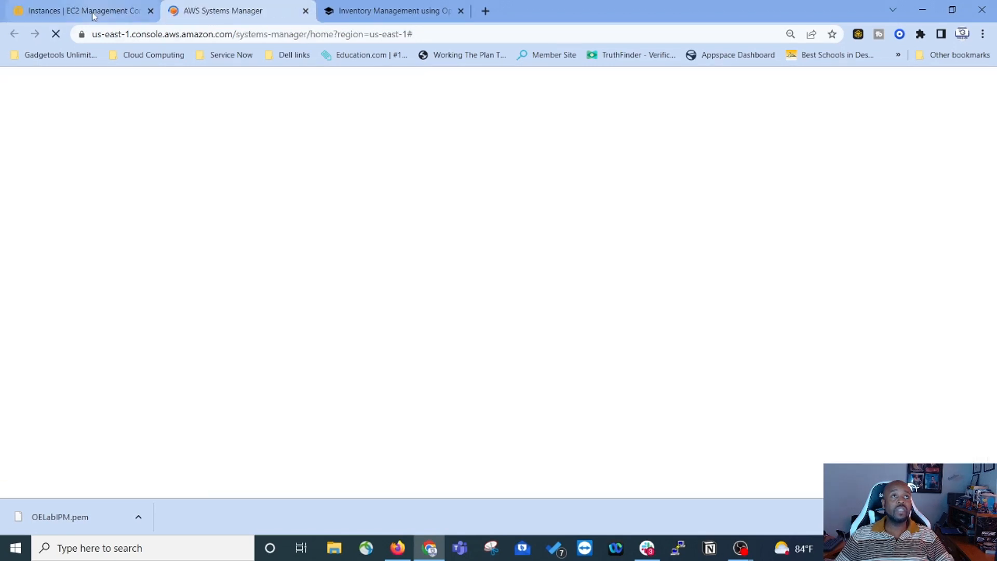
click(92, 13)
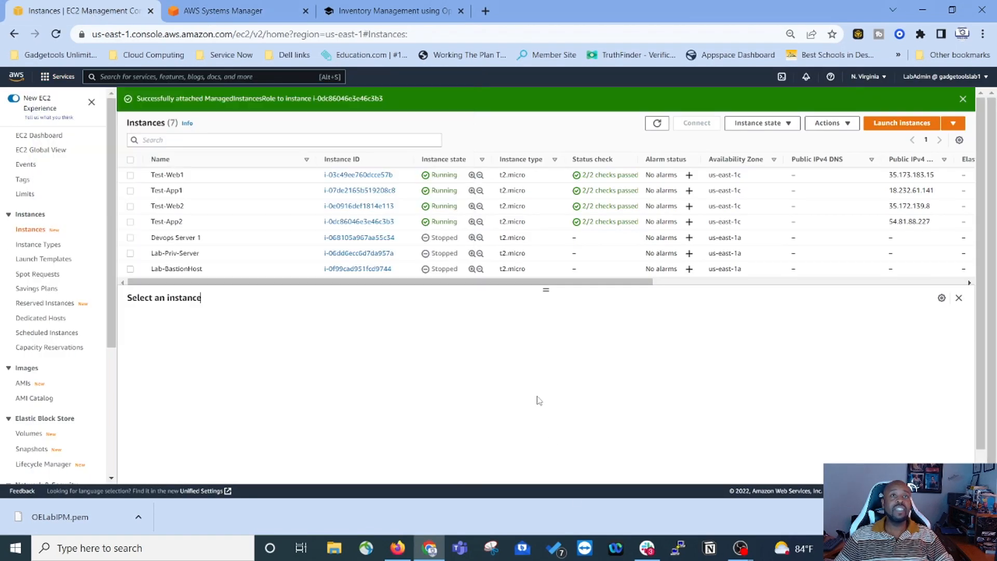
click(560, 458)
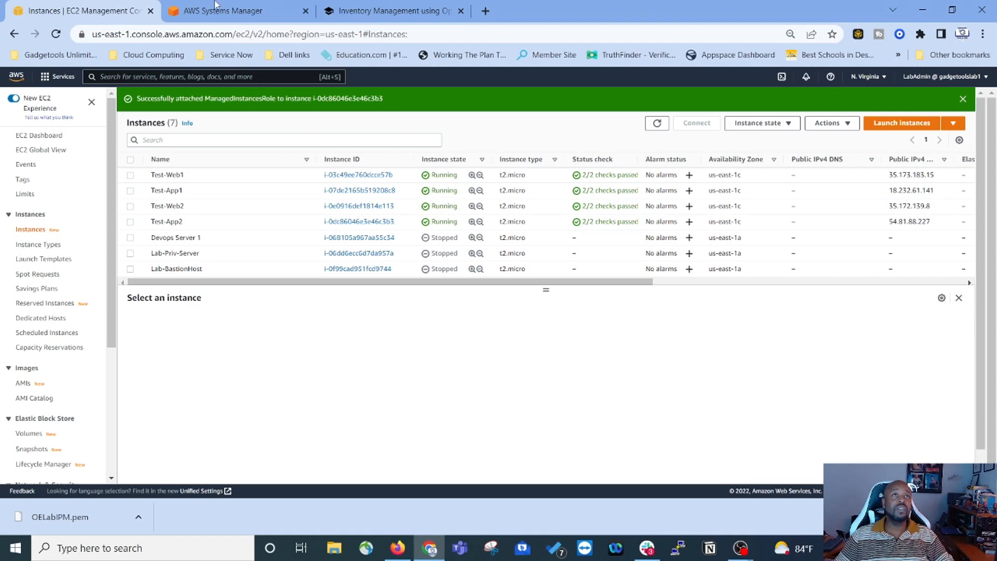
click(219, 16)
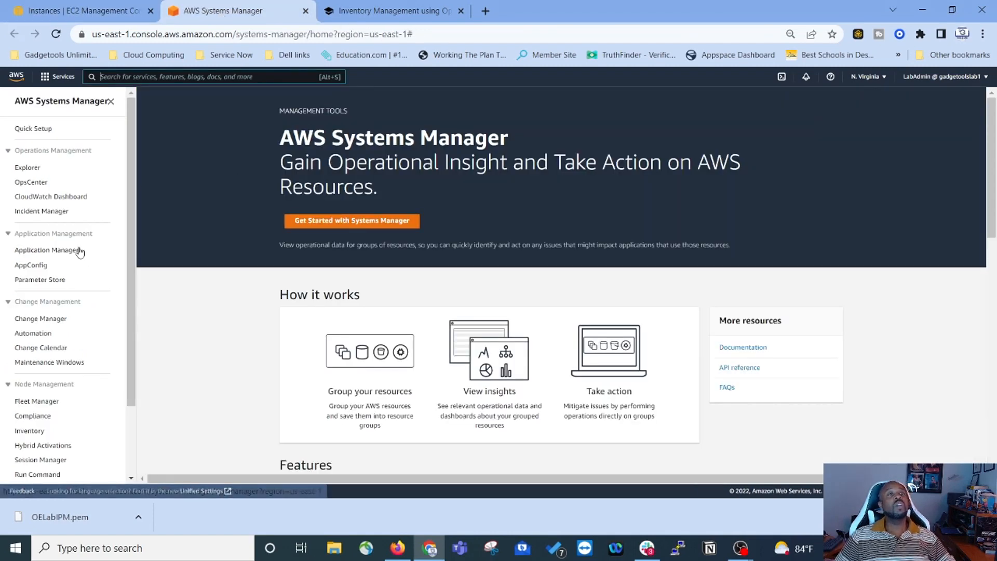
Step: View the managed nodes in Fleet Manager, then go back to the lab guide
scroll(52, 286, down, 2)
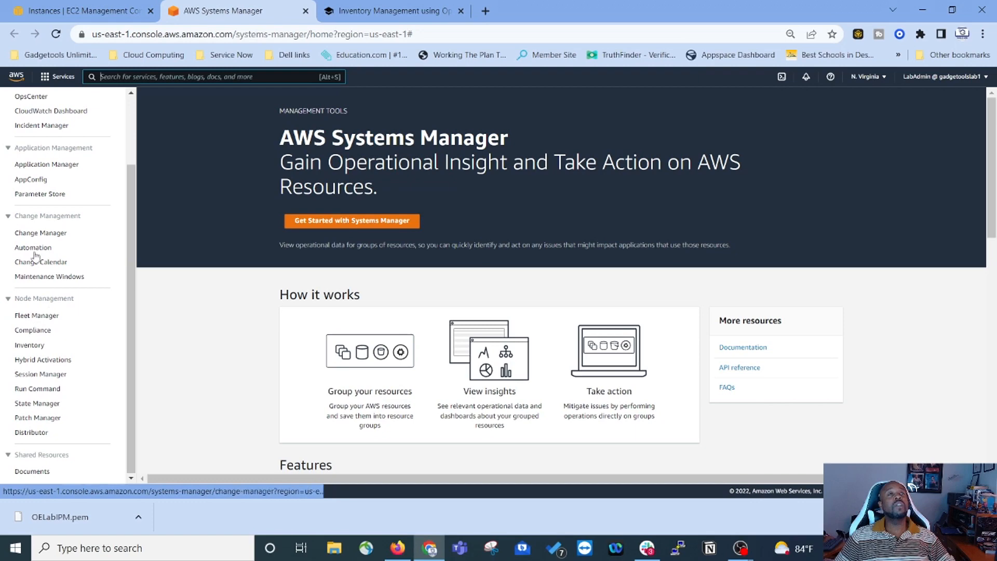
click(44, 316)
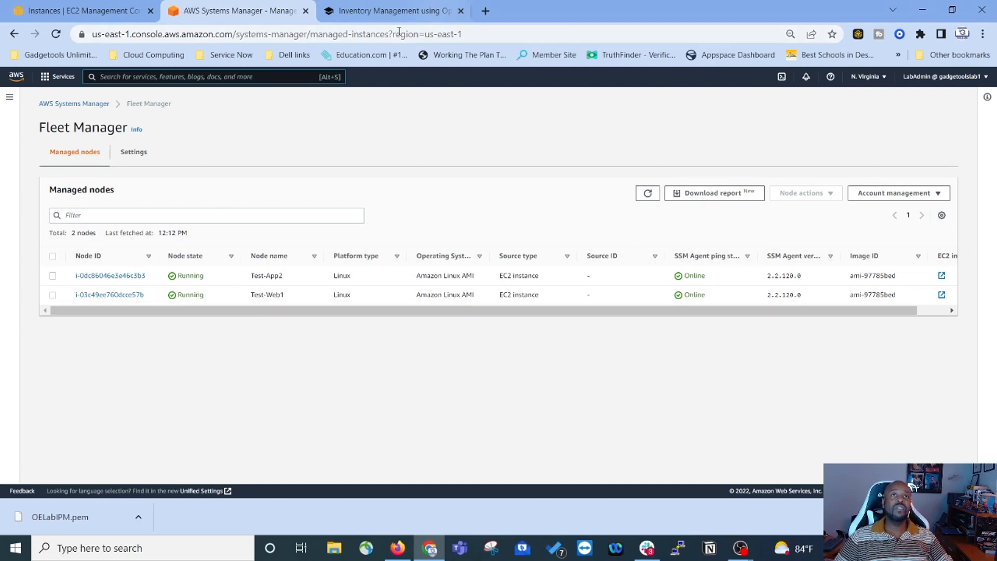
click(395, 11)
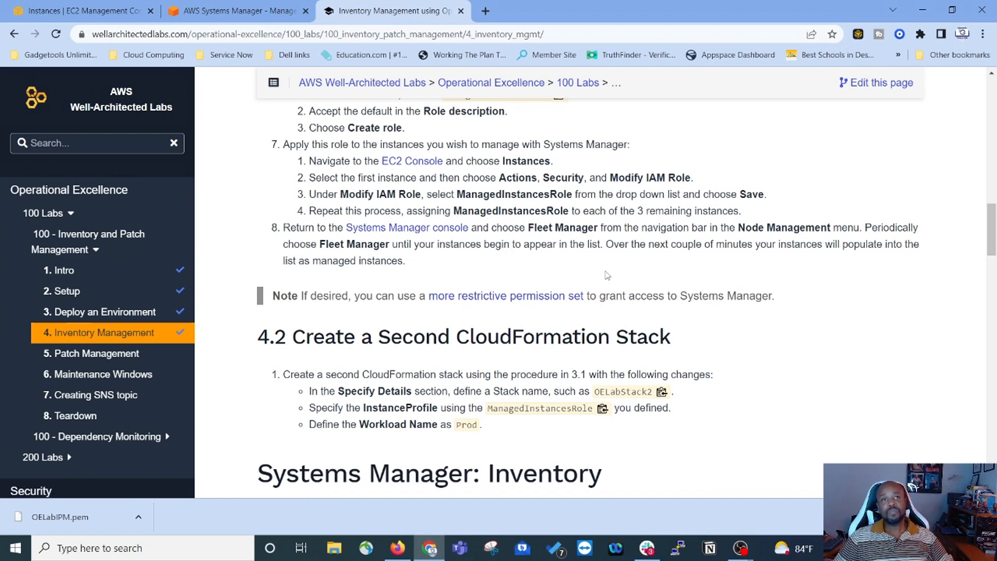
Step: Read the lab's section 4.2 on the second CloudFormation stack, then return to the EC2 console
scroll(684, 284, down, 2)
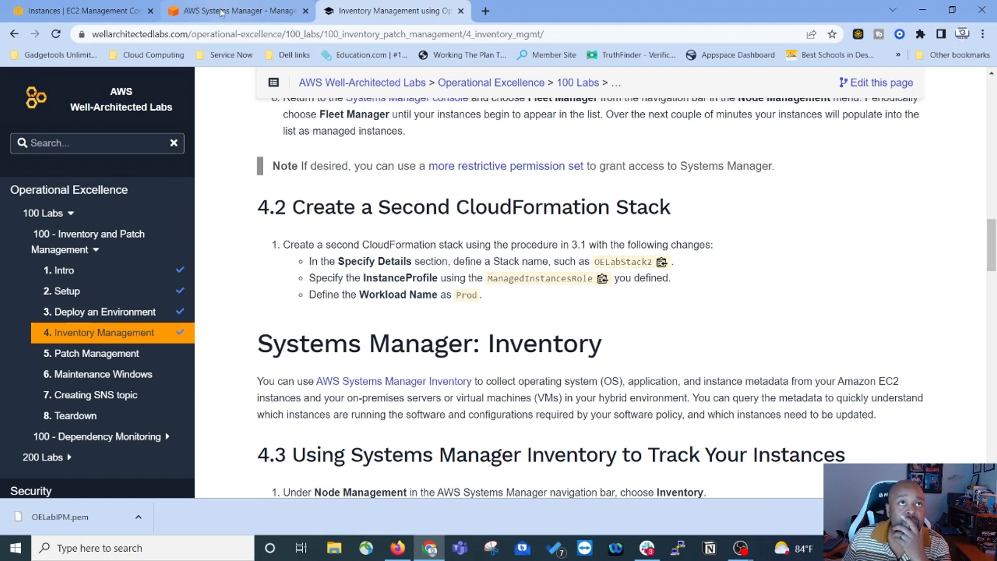
click(89, 11)
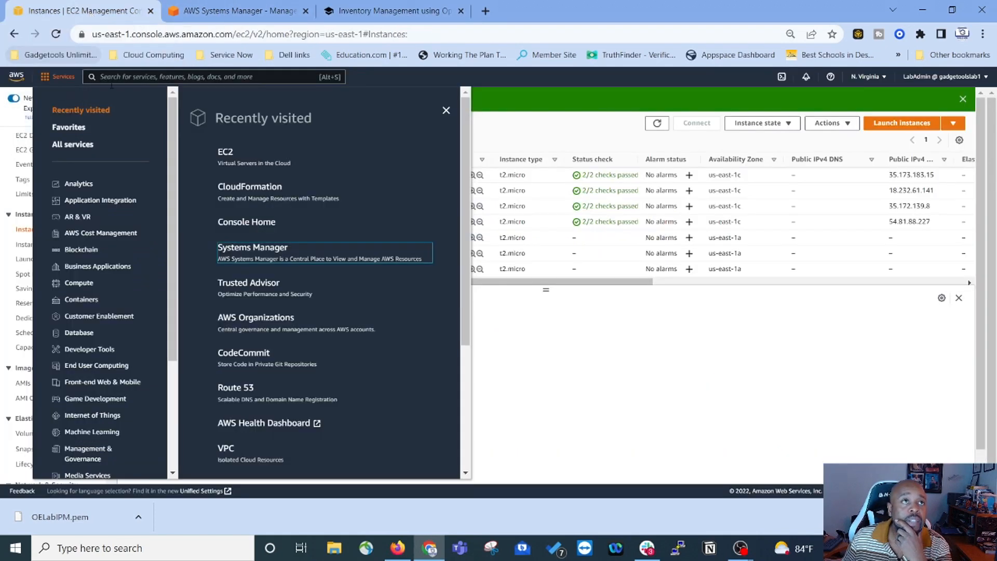
Step: Create a new CloudFormation stack with new resources from the uploaded OE 100 CF template.txt
click(260, 193)
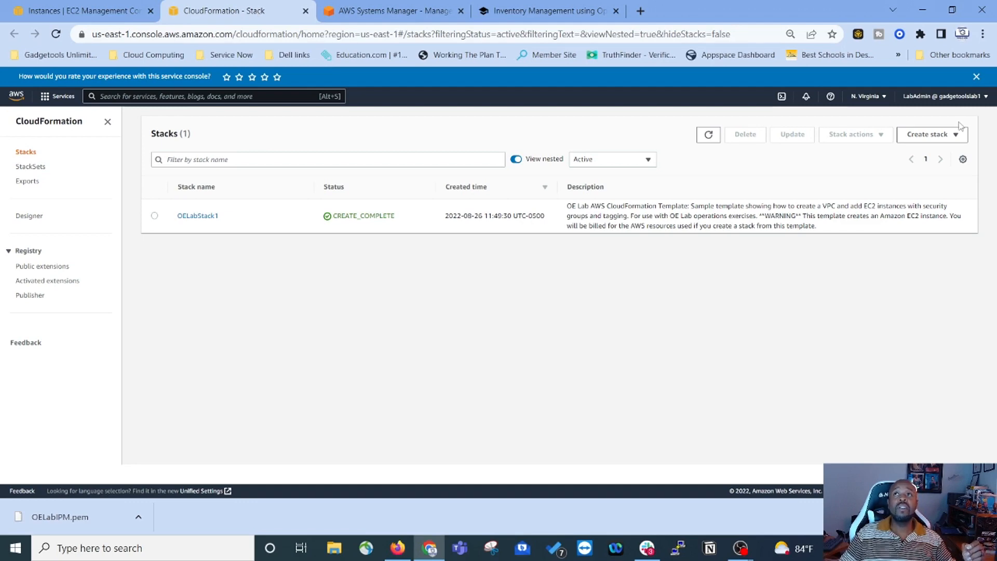
click(935, 135)
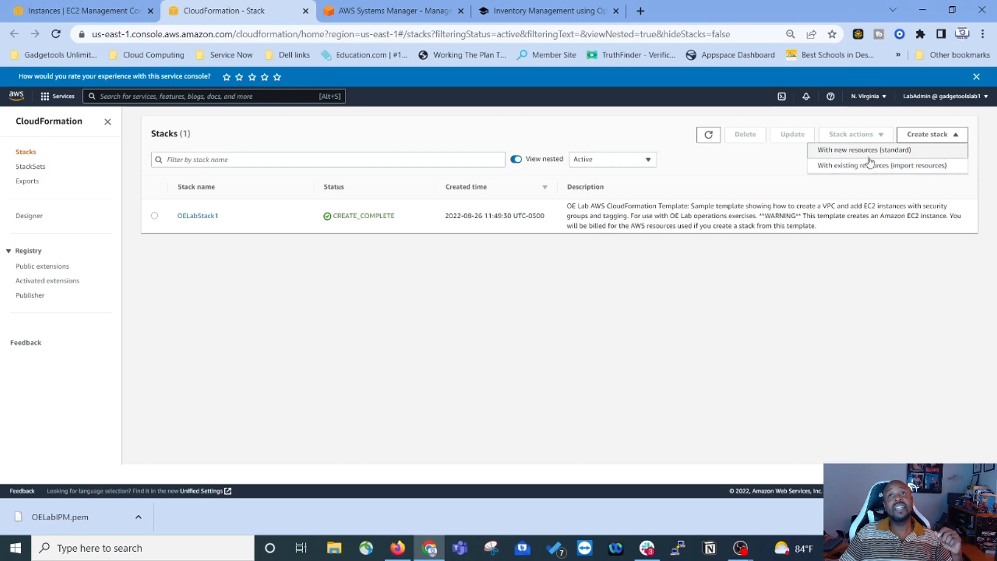
click(826, 152)
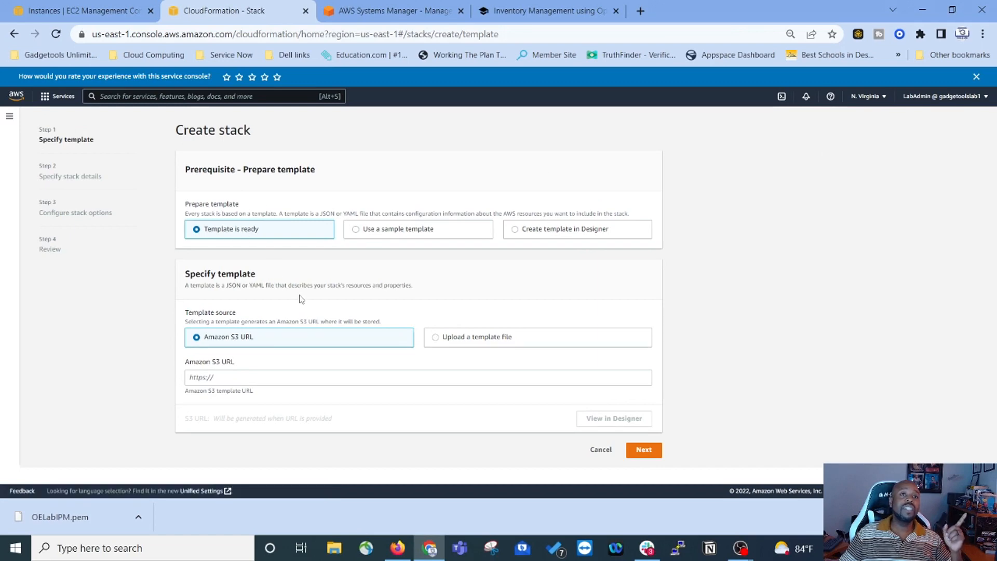
click(482, 338)
click(208, 376)
click(337, 277)
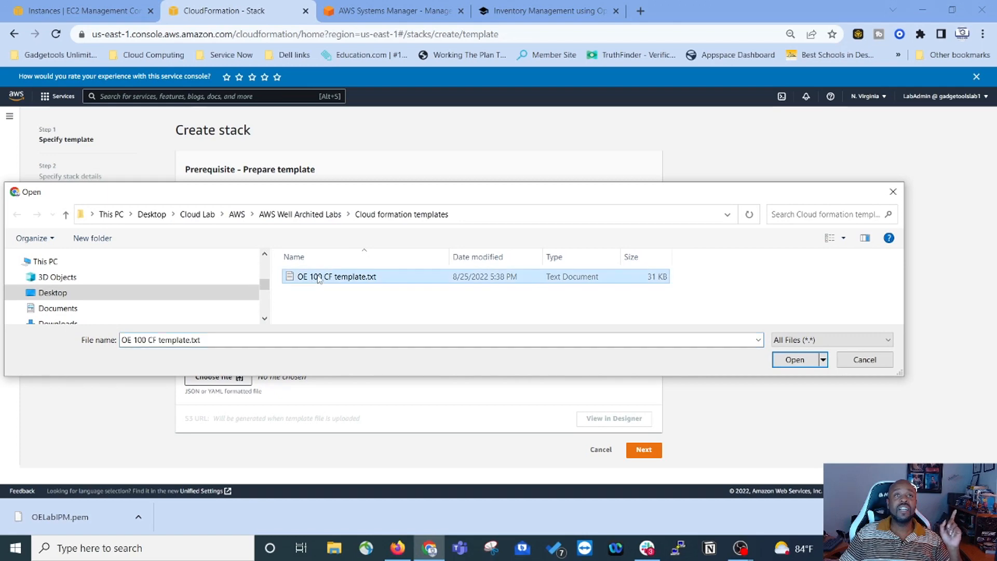
click(793, 363)
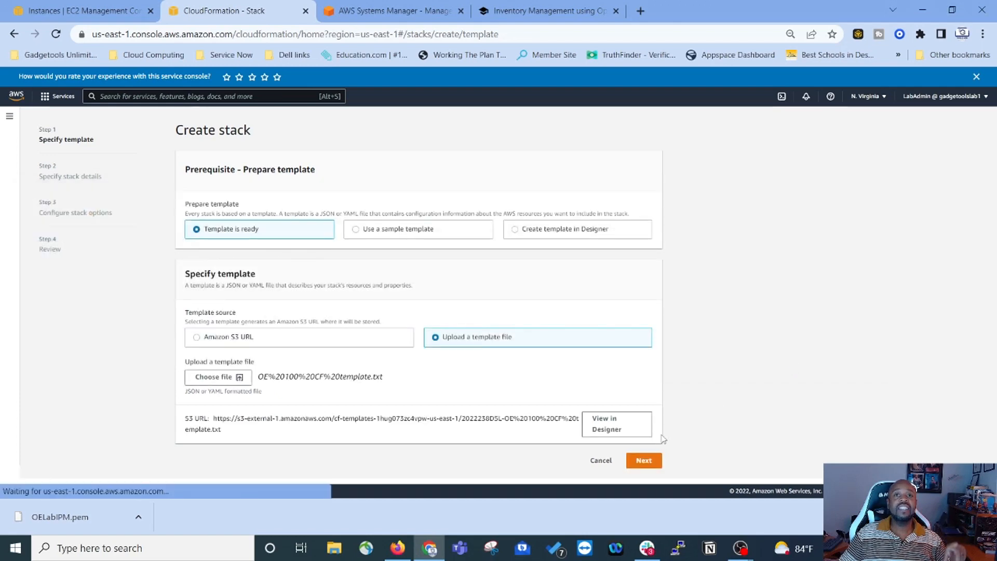
click(649, 466)
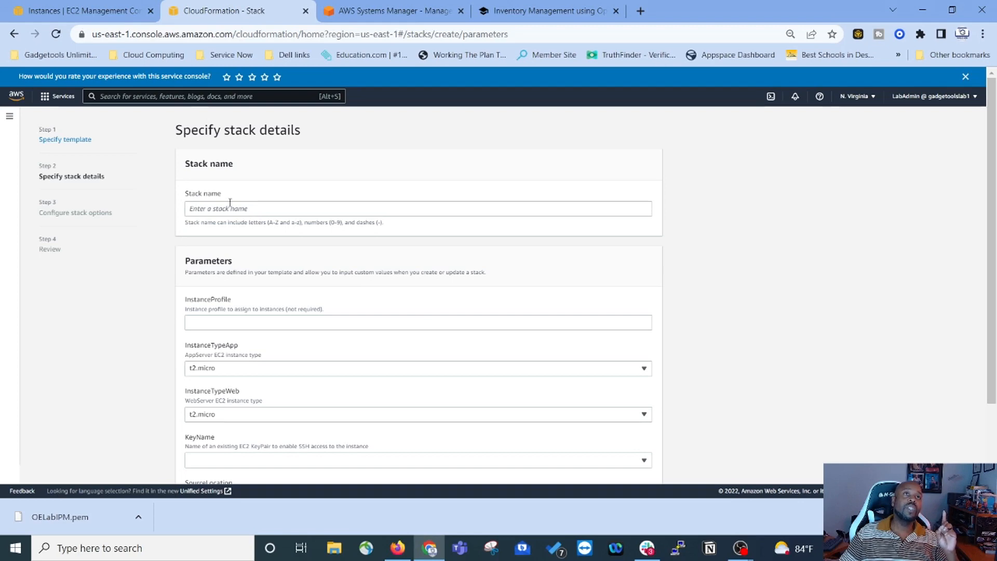
Step: Copy the name OELabStack2 from the lab guide and paste it as the stack name
click(383, 12)
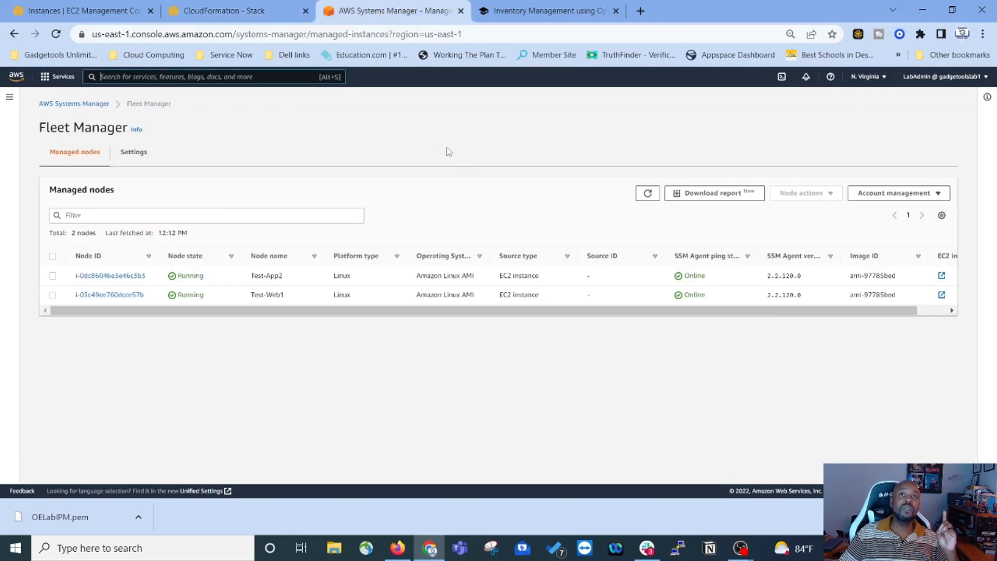
click(291, 11)
click(89, 12)
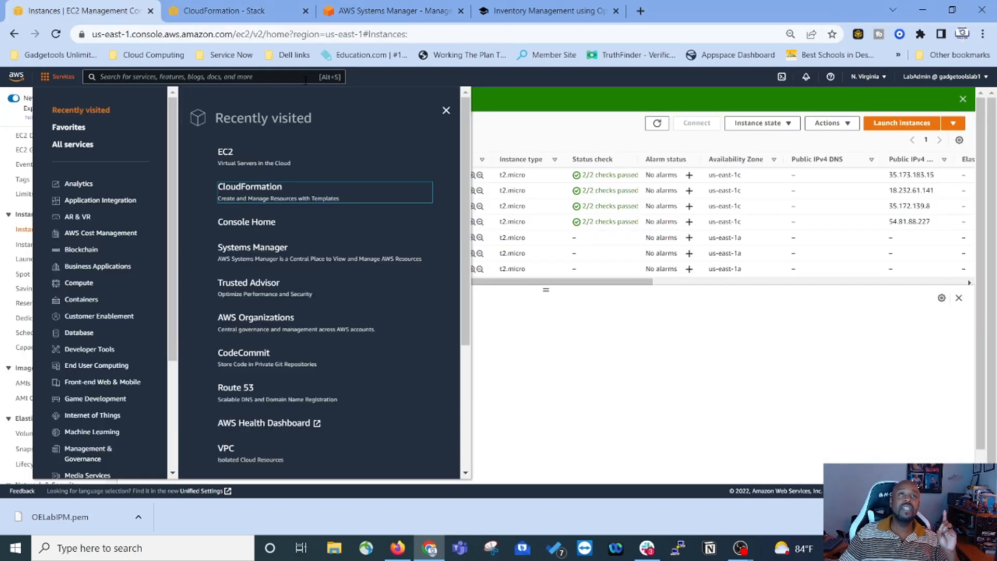
click(260, 11)
click(548, 11)
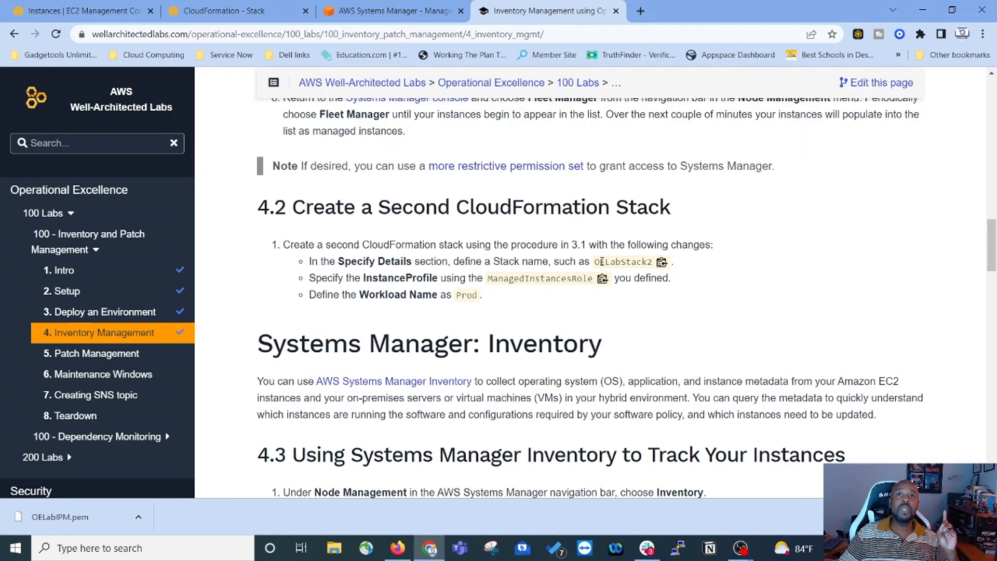
drag(596, 262, 654, 262)
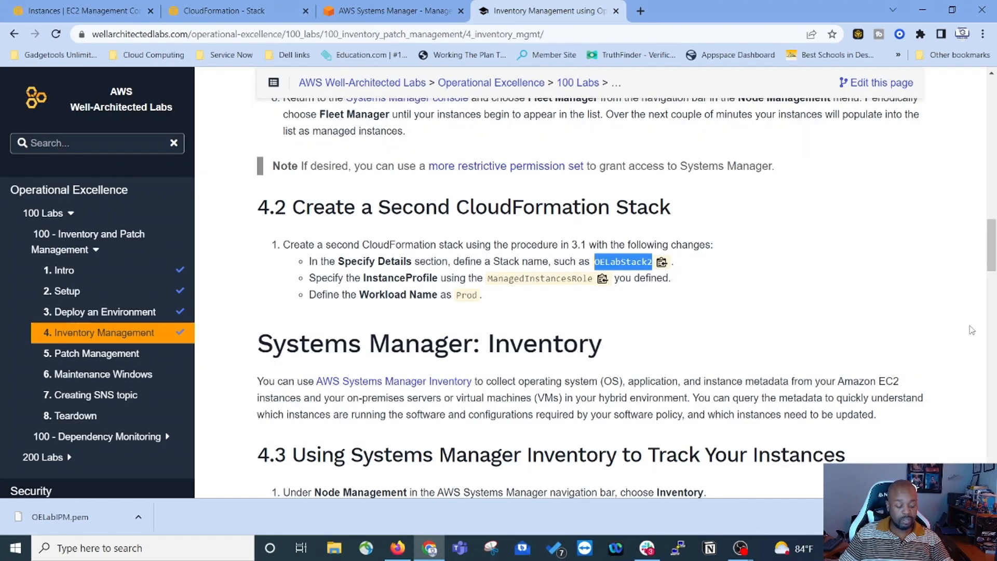
click(661, 261)
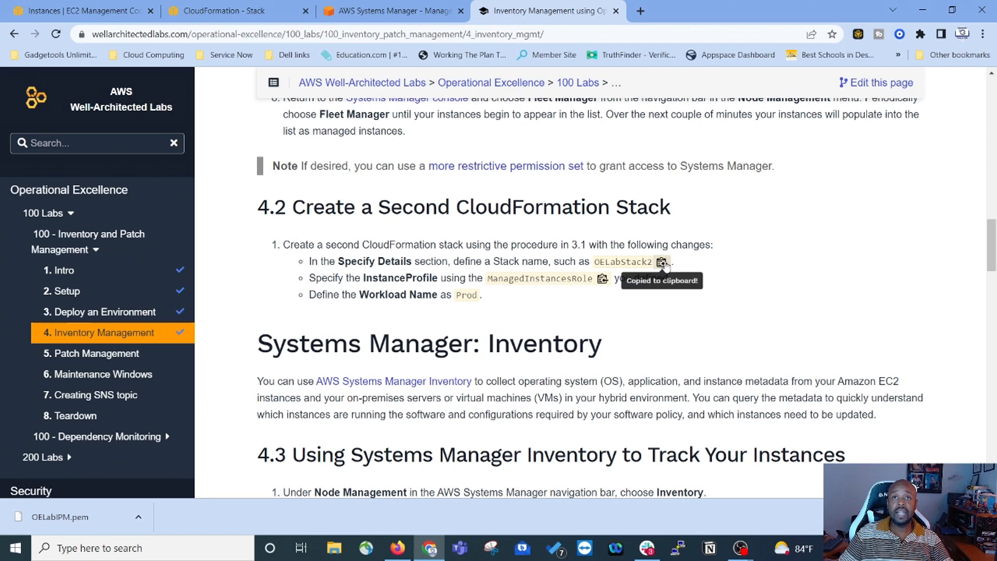
click(174, 11)
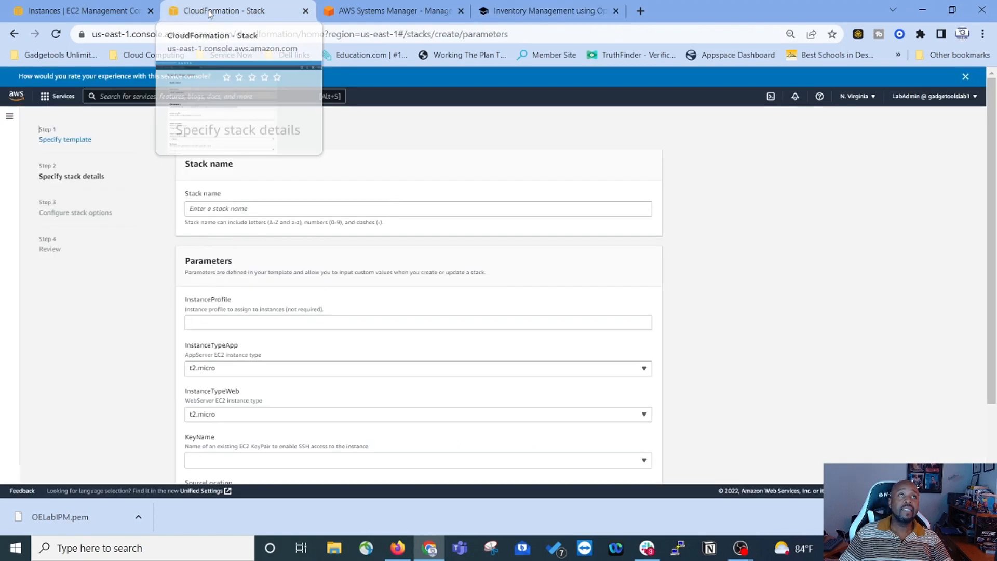
click(242, 210)
right_click(243, 210)
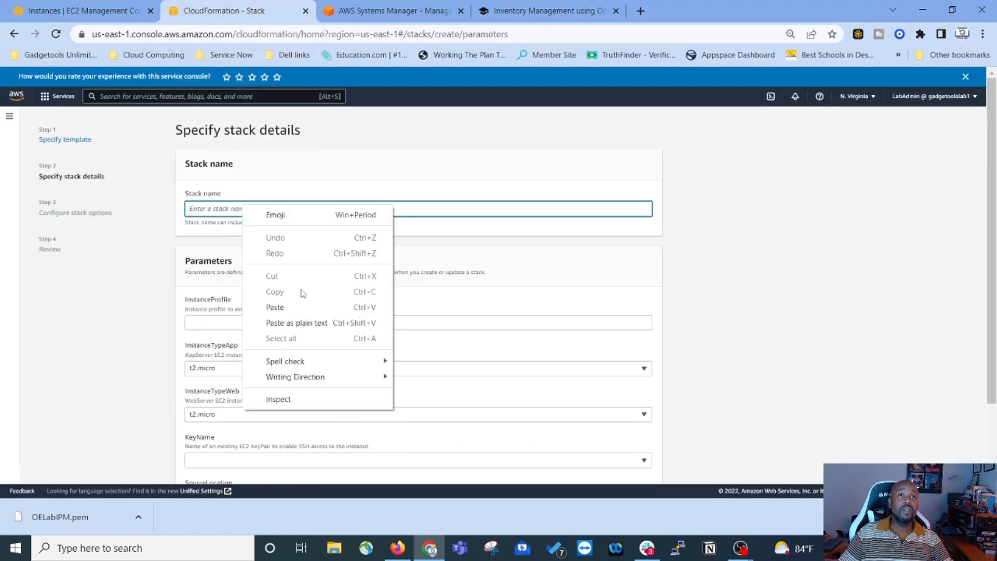
click(299, 307)
Step: Choose key pair OELabIPM, set a /32 SourceLocation and WorkloadName Prod, and continue
scroll(306, 310, down, 2)
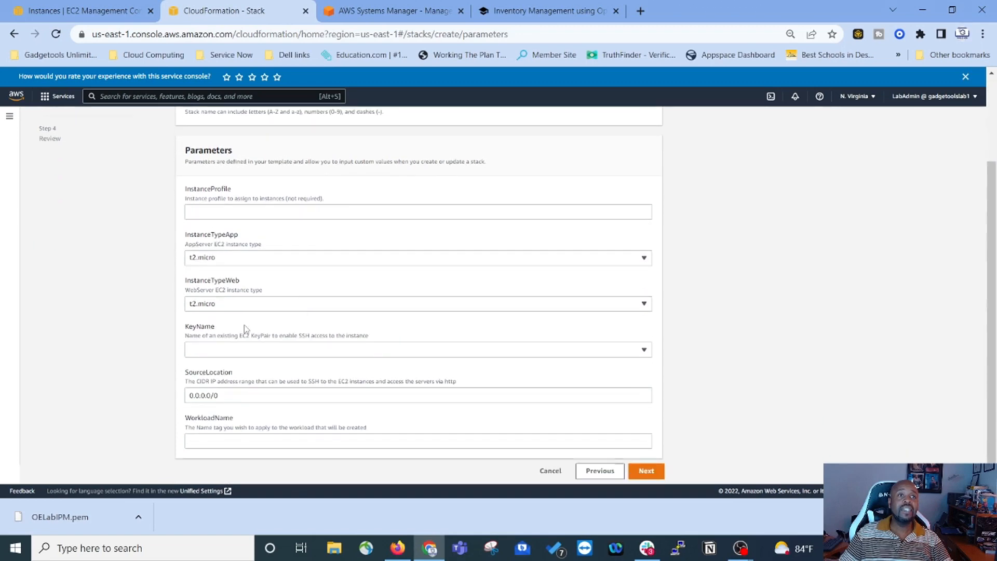
click(463, 353)
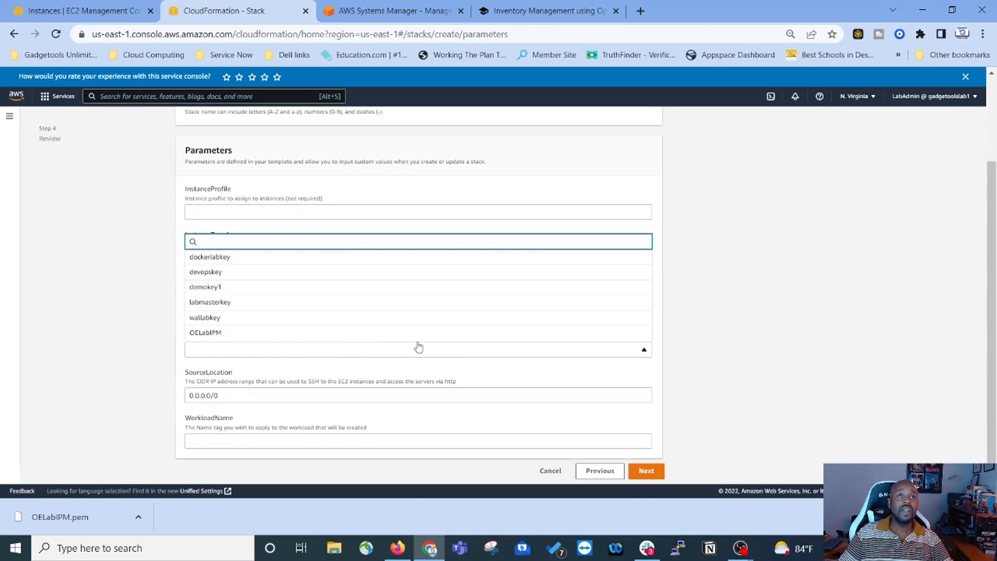
click(250, 332)
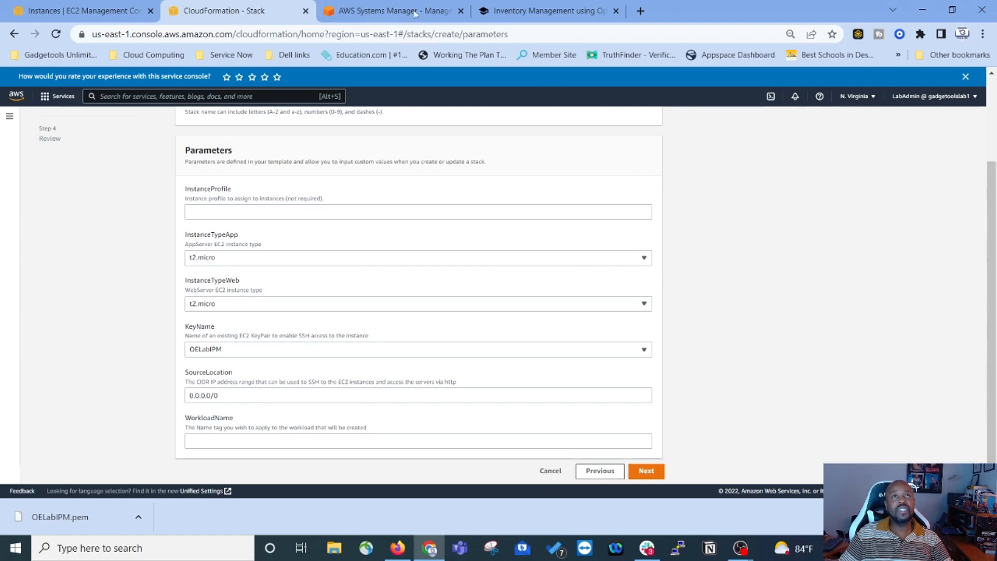
click(220, 394)
click(227, 439)
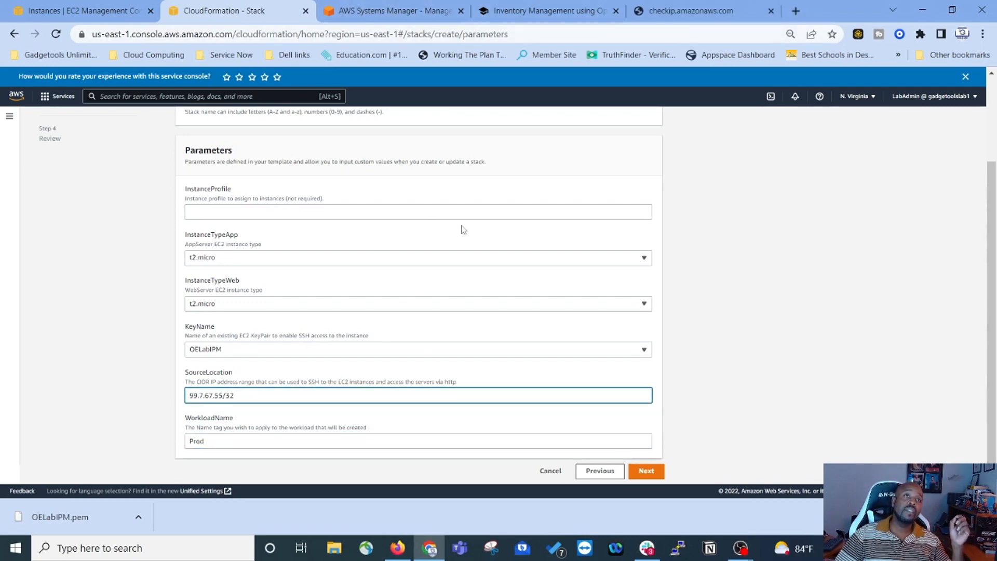
scroll(577, 344, up, 2)
scroll(601, 319, down, 2)
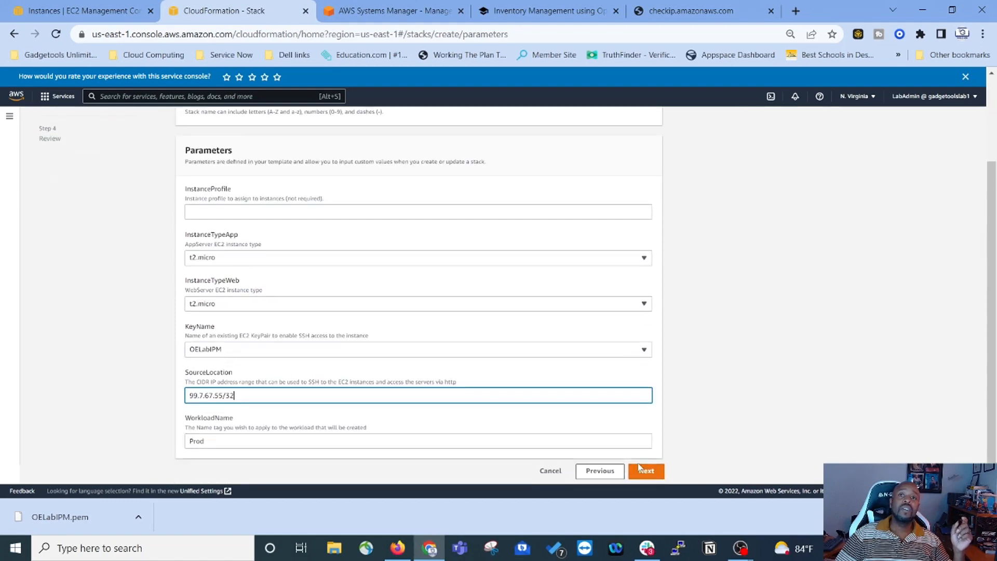
click(646, 471)
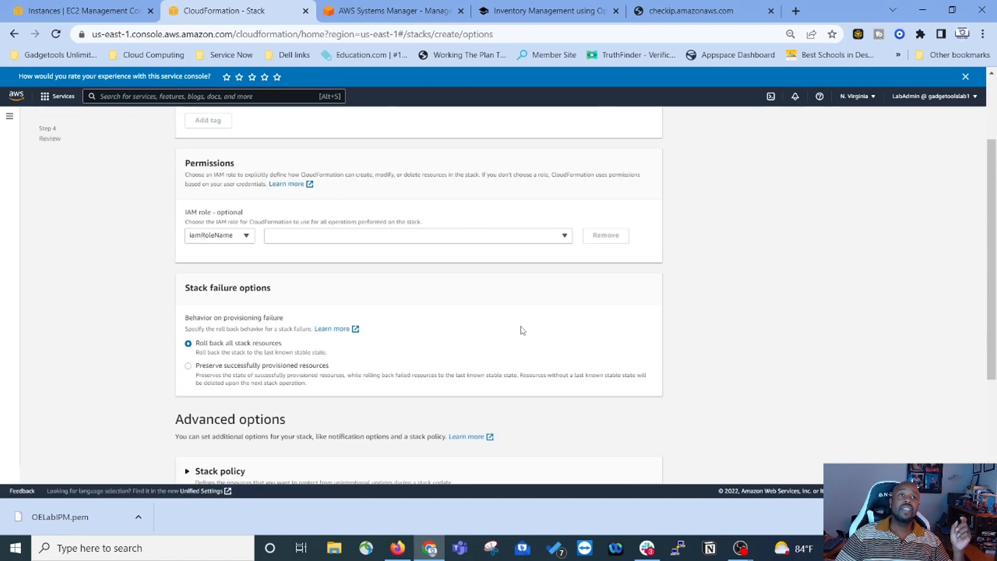
Step: Tag the stack with owner LabAd and a Creation date tag
click(260, 210)
click(267, 258)
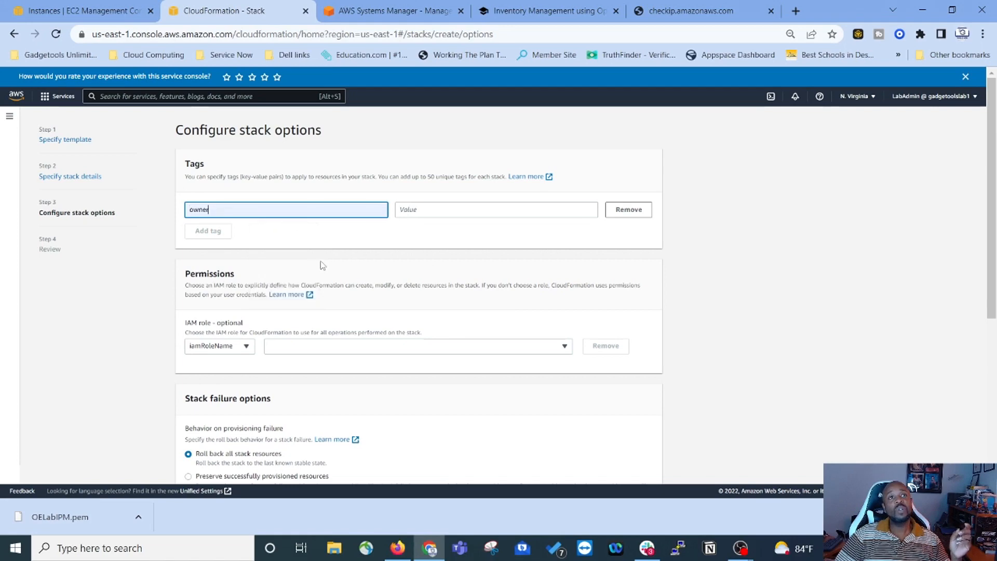
click(432, 208)
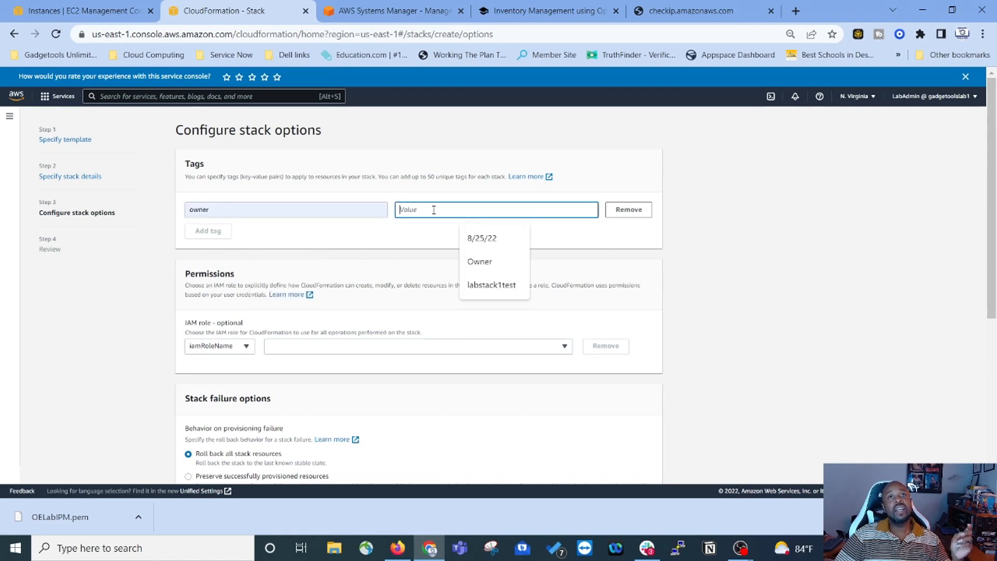
text(Lab)
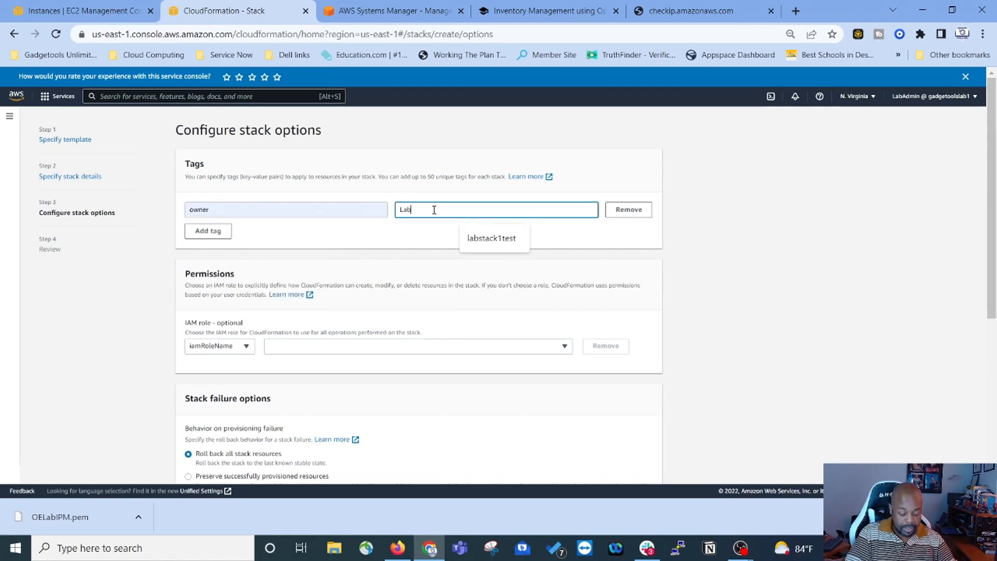
text(Admin)
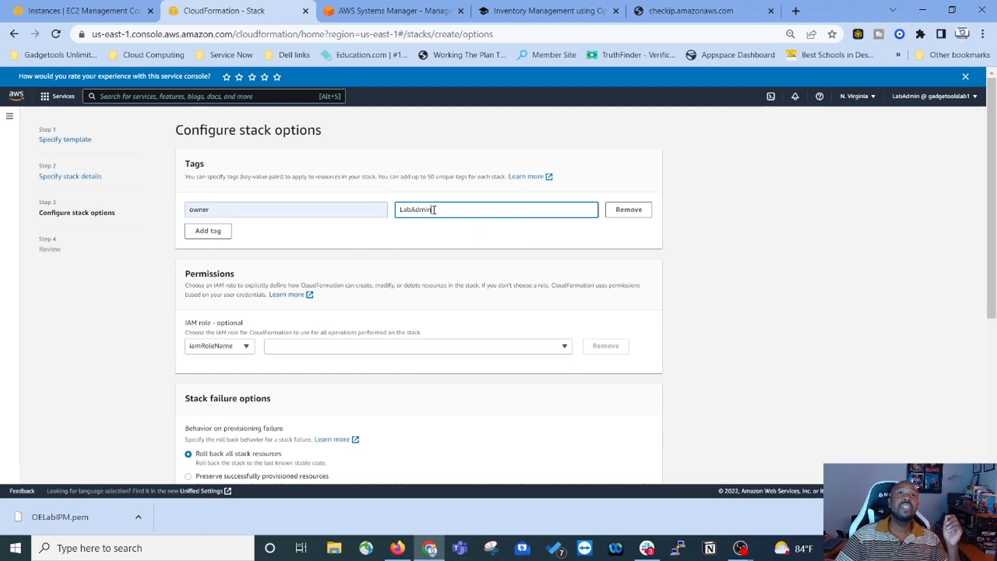
click(209, 231)
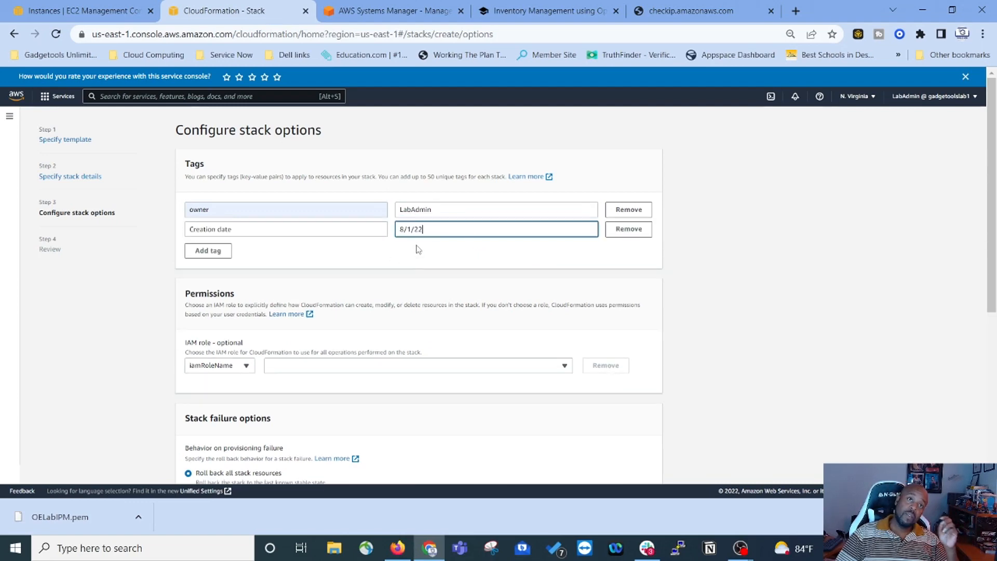
click(419, 252)
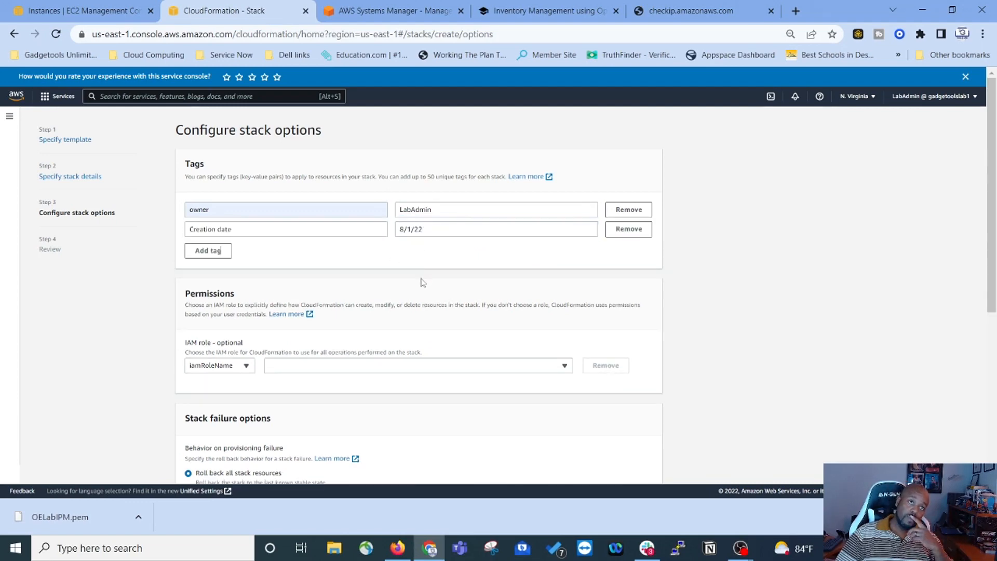
Step: Advance to the OELabStack2 review page and scroll through its settings
scroll(434, 272, down, 4)
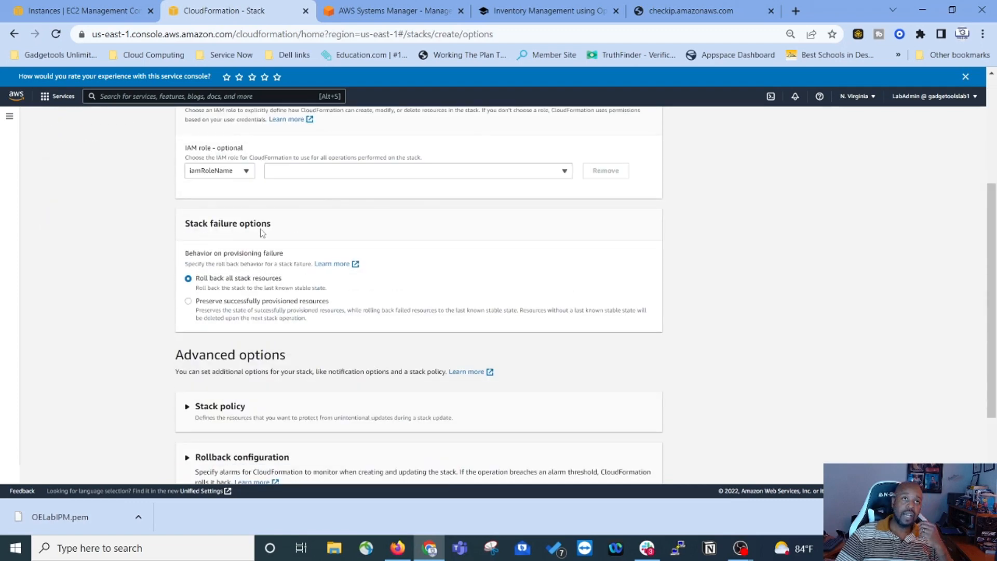
scroll(257, 260, down, 3)
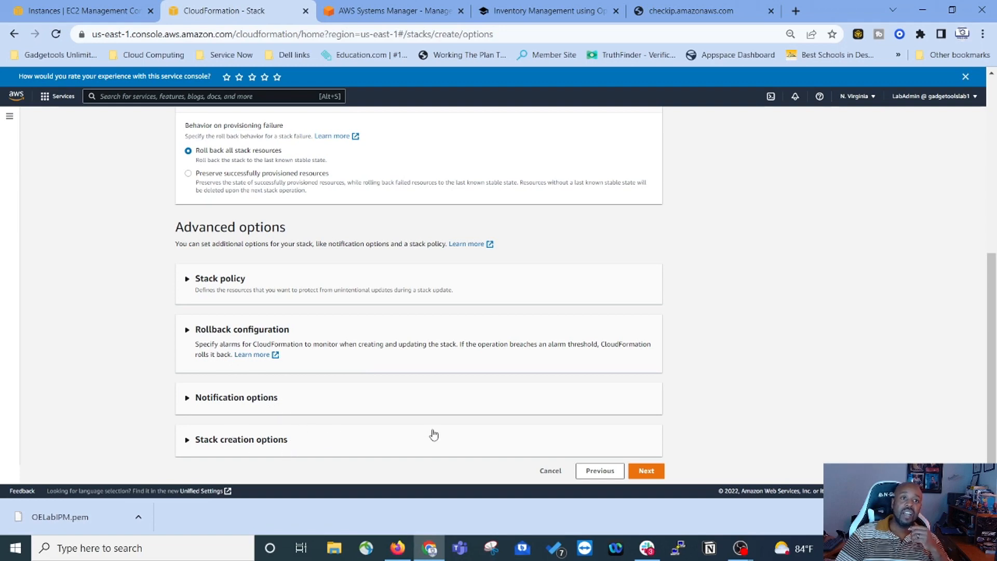
click(646, 471)
scroll(649, 478, down, 15)
Step: Create OELabStack2 and inspect its Resources, Outputs and Events tabs
click(648, 477)
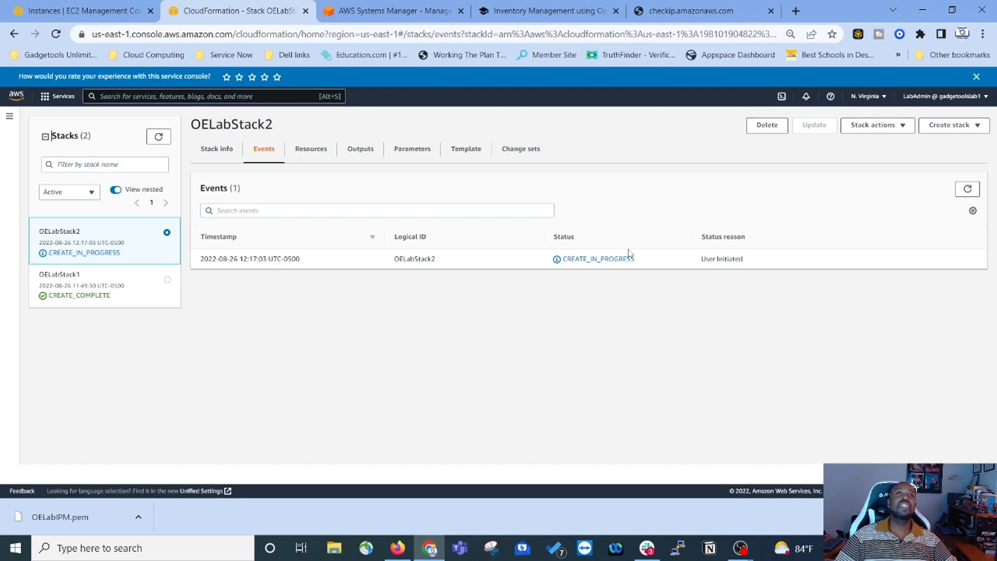
click(307, 154)
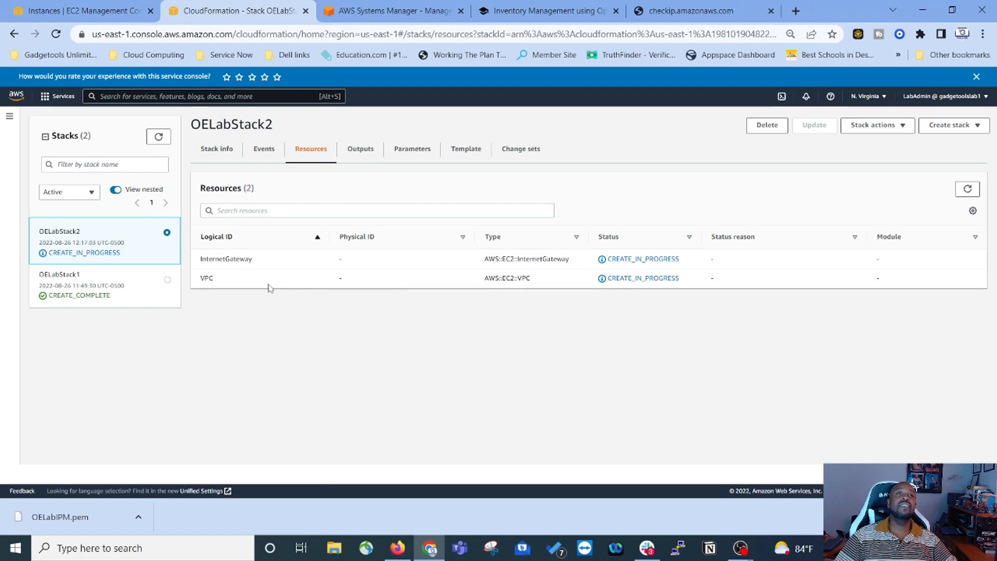
click(358, 152)
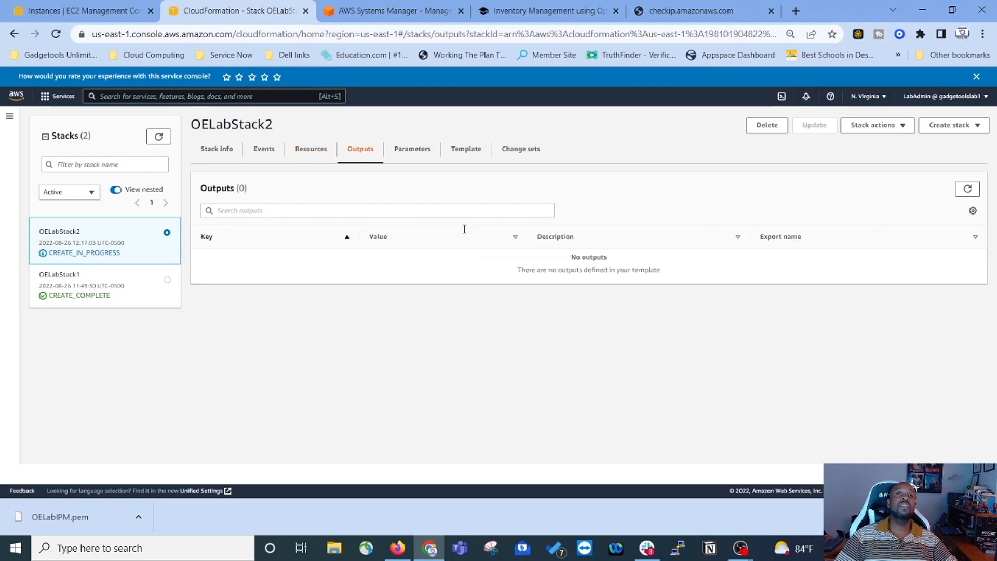
click(300, 155)
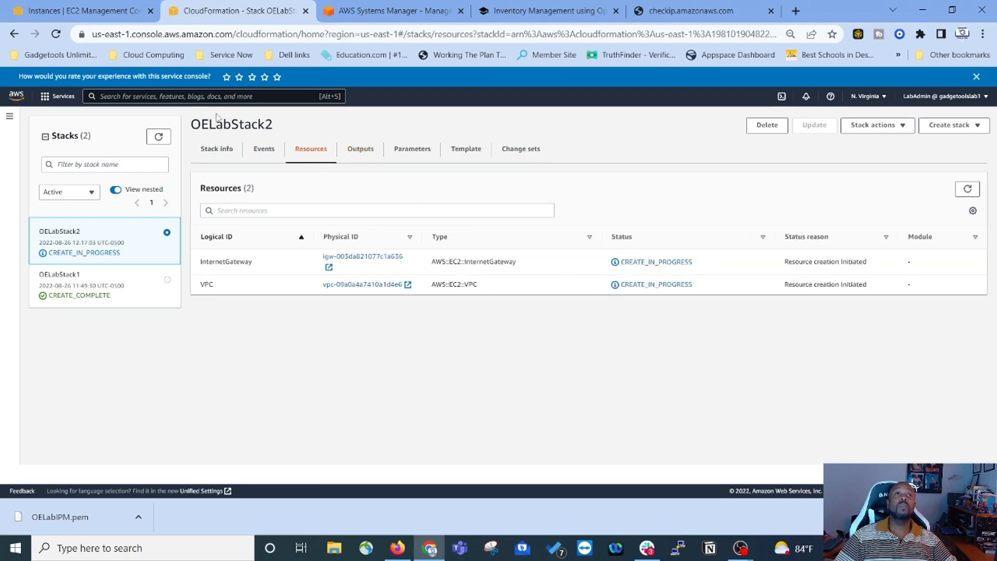
click(265, 152)
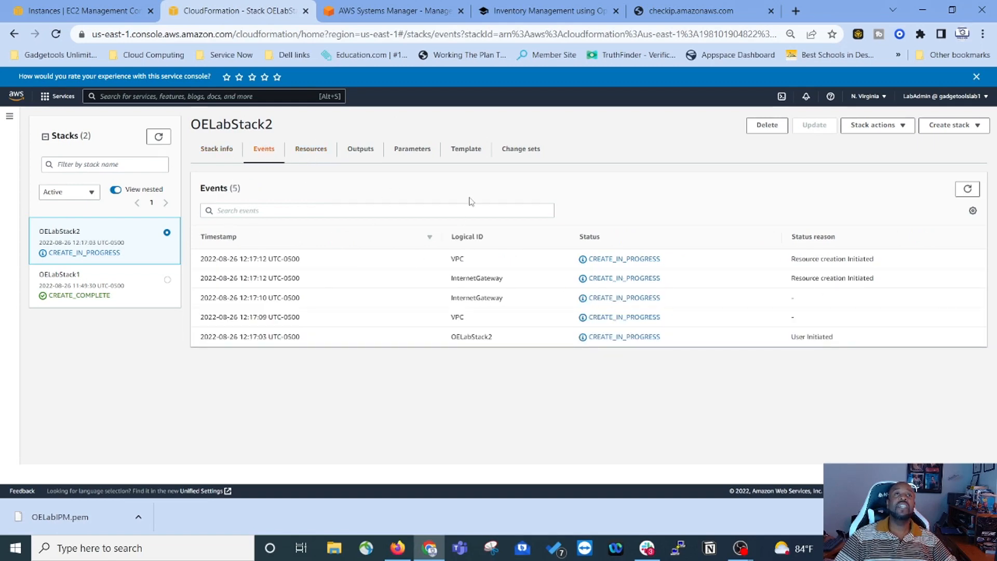
Step: Return to the CloudFormation stacks list, then back to the lab guide
click(11, 118)
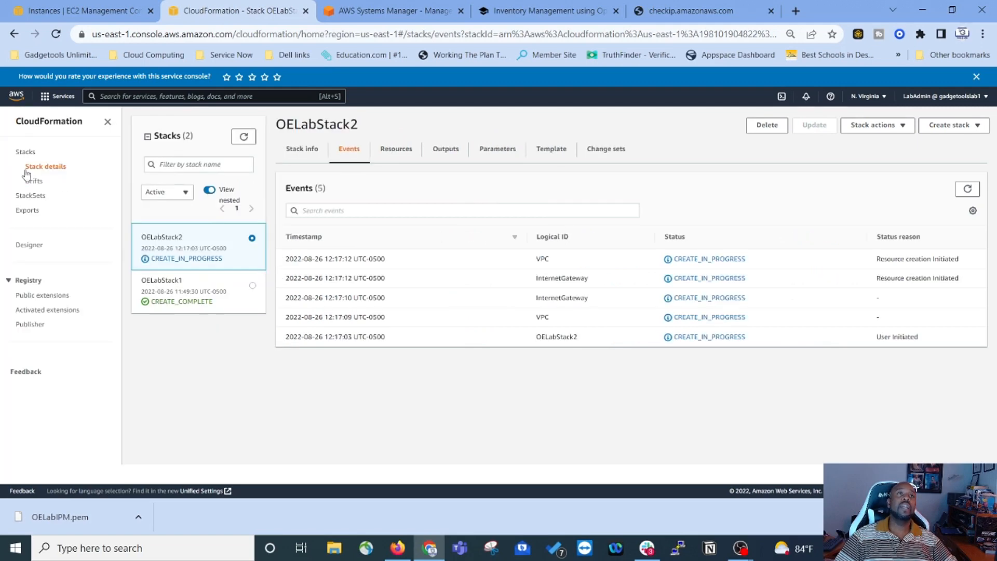
click(25, 152)
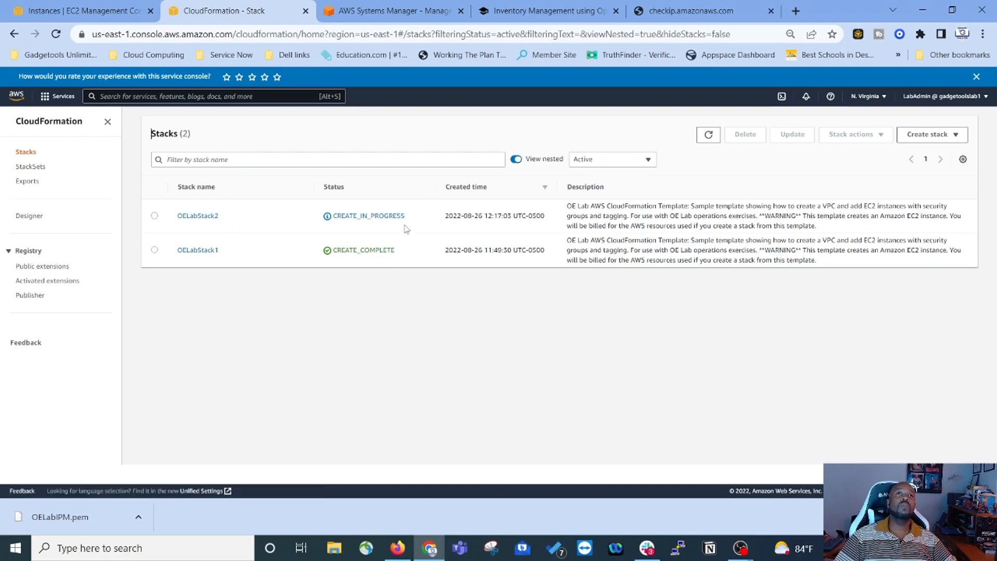
click(552, 11)
scroll(387, 252, down, 5)
scroll(387, 252, up, 5)
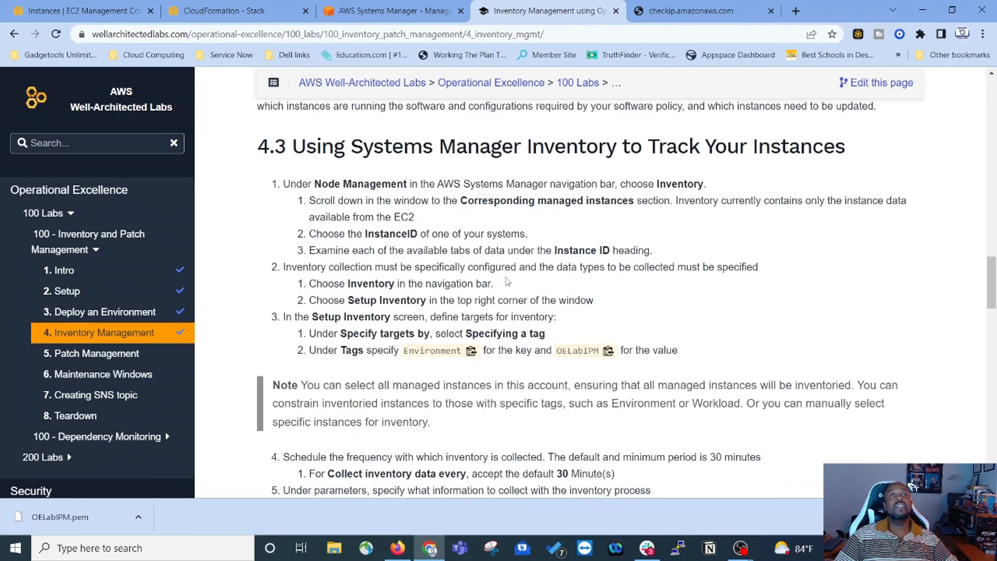
scroll(387, 252, up, 1)
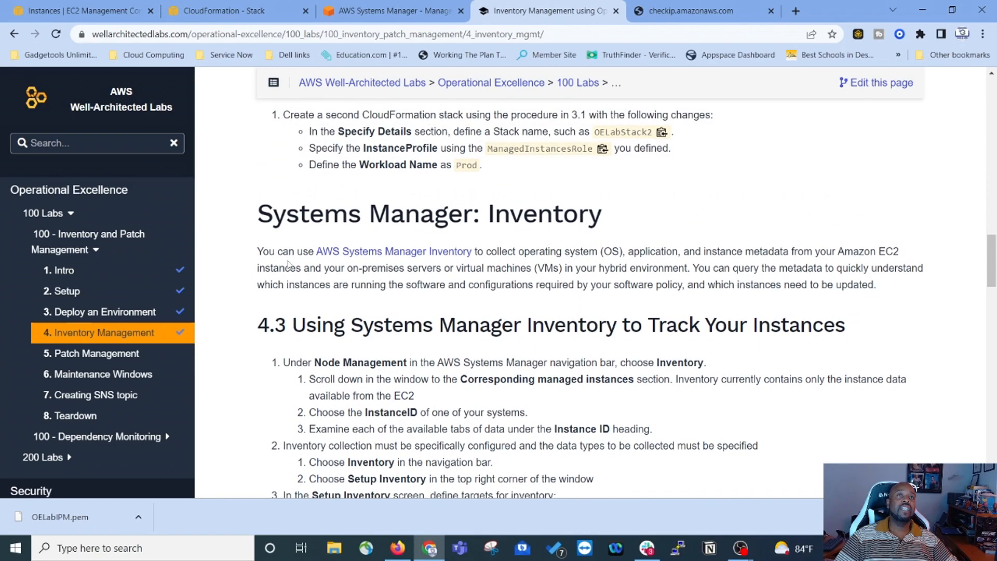
scroll(285, 265, down, 2)
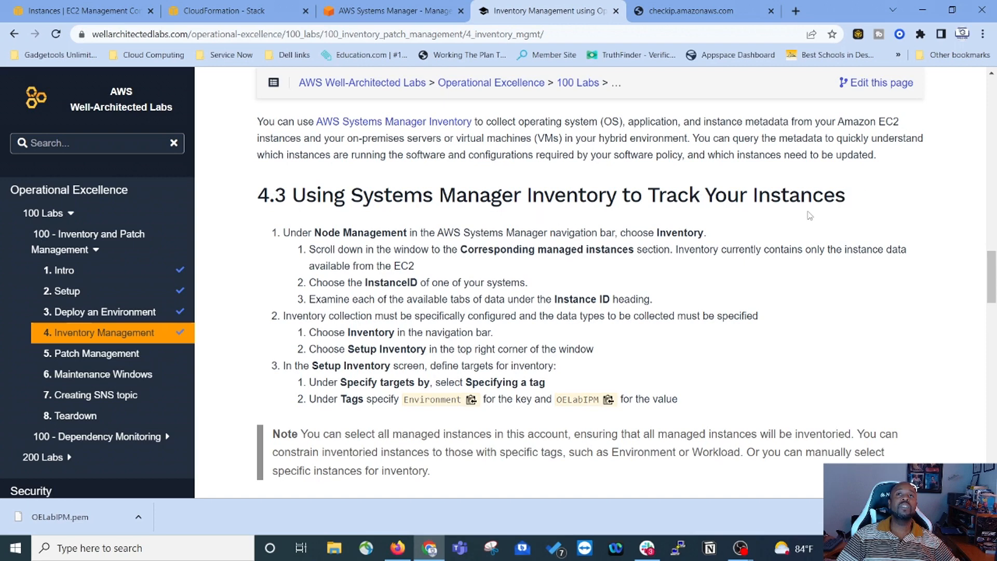
scroll(790, 202, down, 1)
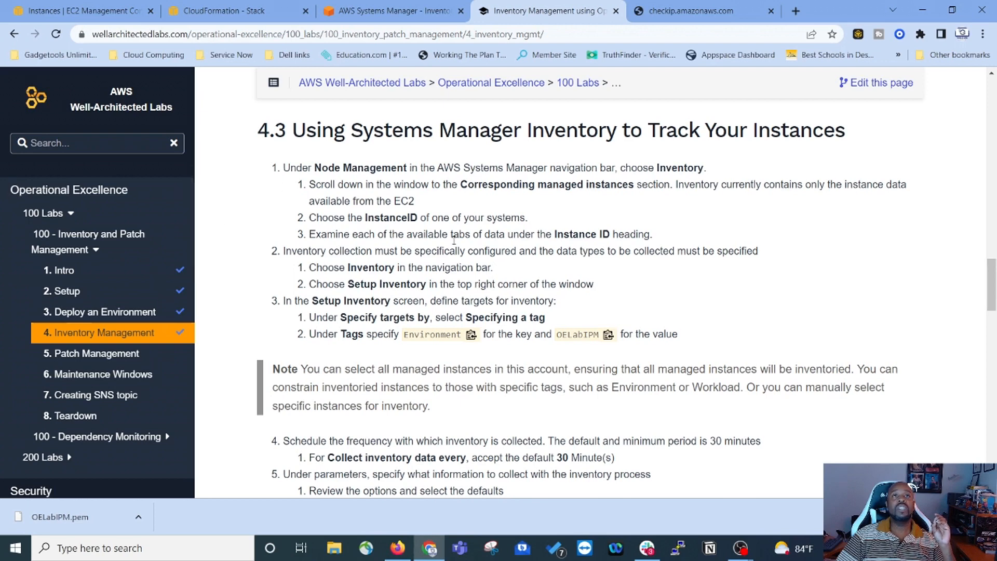
Step: Refresh the EC2 instances list until the four new Prod instances appear beside the Test ones
click(69, 11)
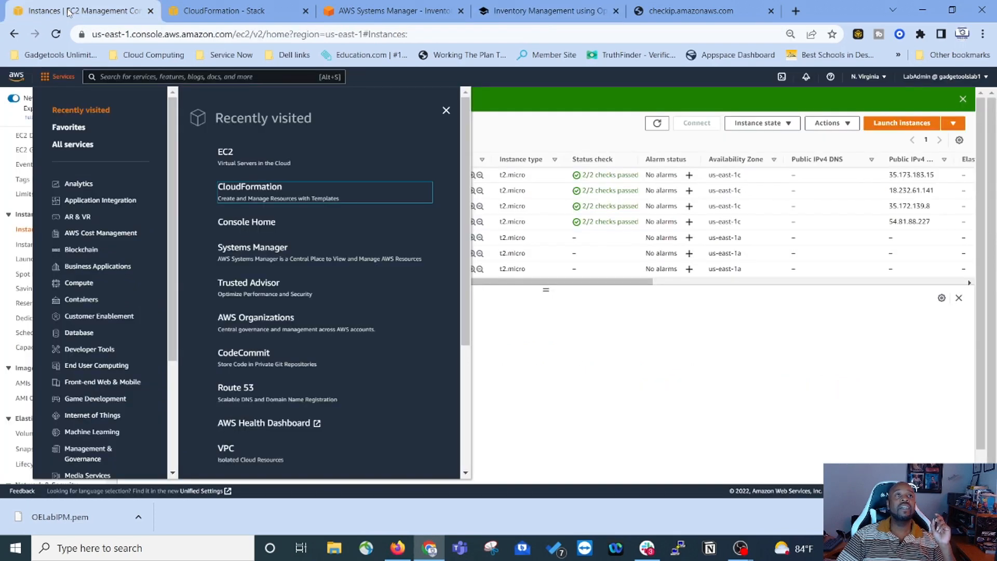
click(514, 387)
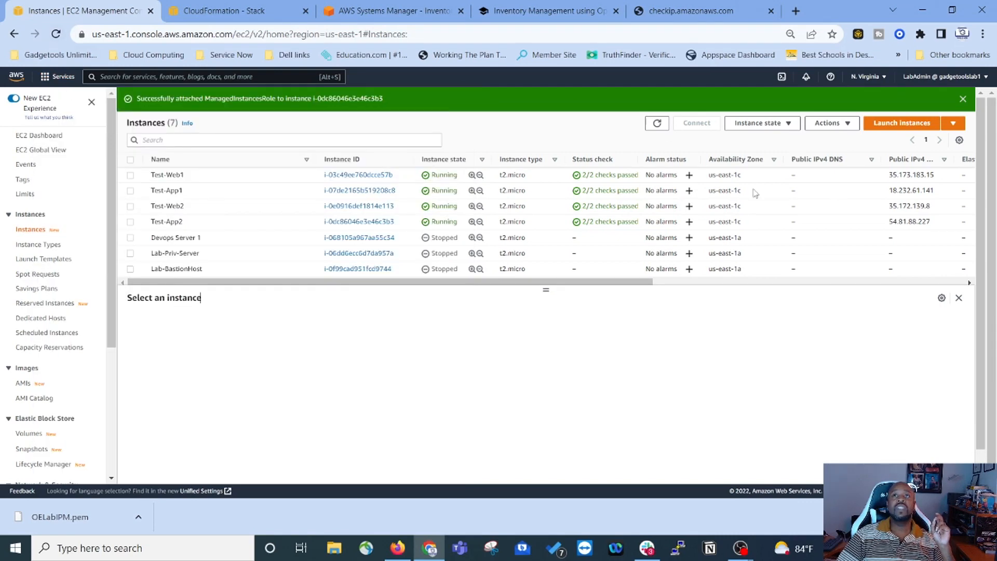
click(658, 127)
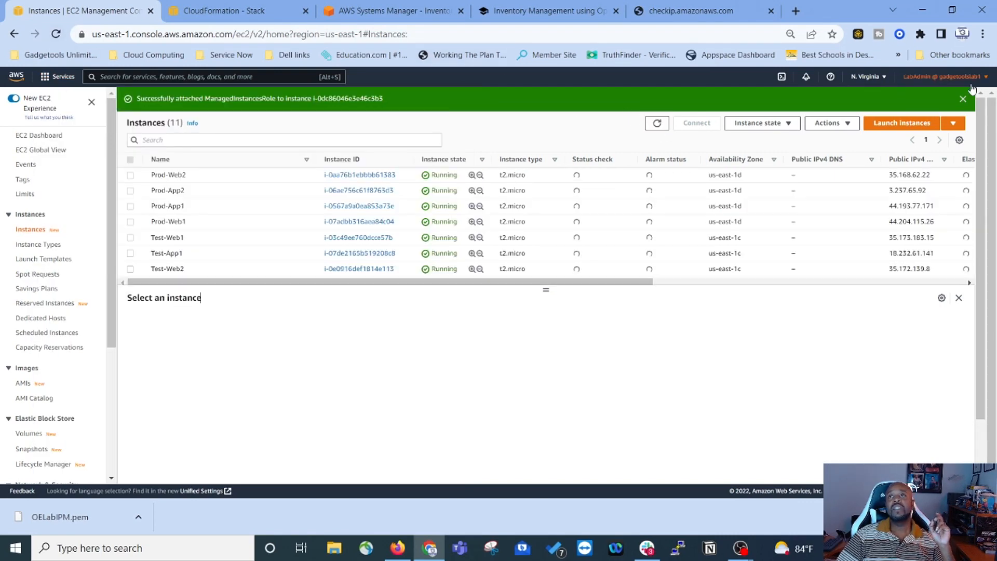
click(963, 98)
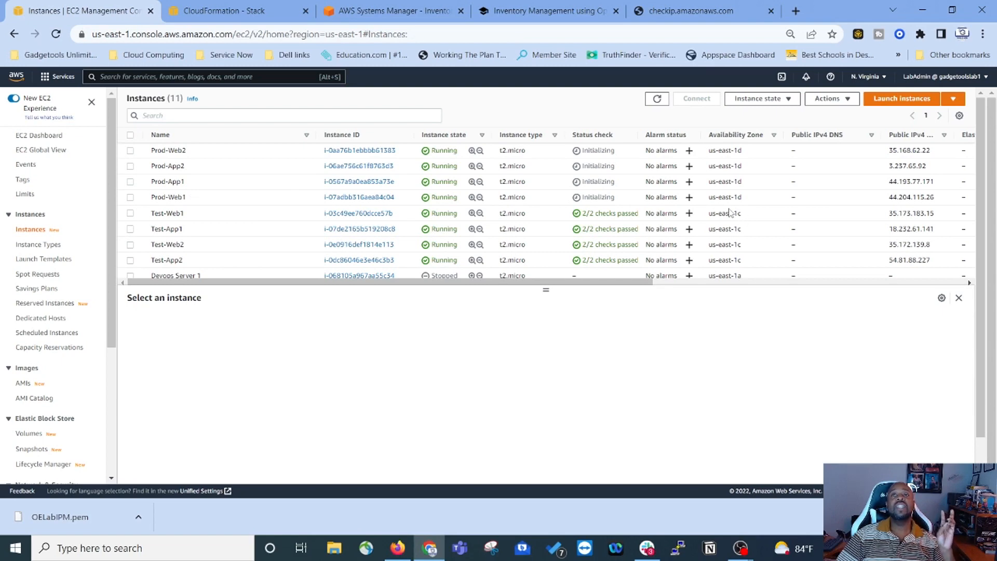
scroll(746, 246, down, 2)
scroll(743, 245, up, 2)
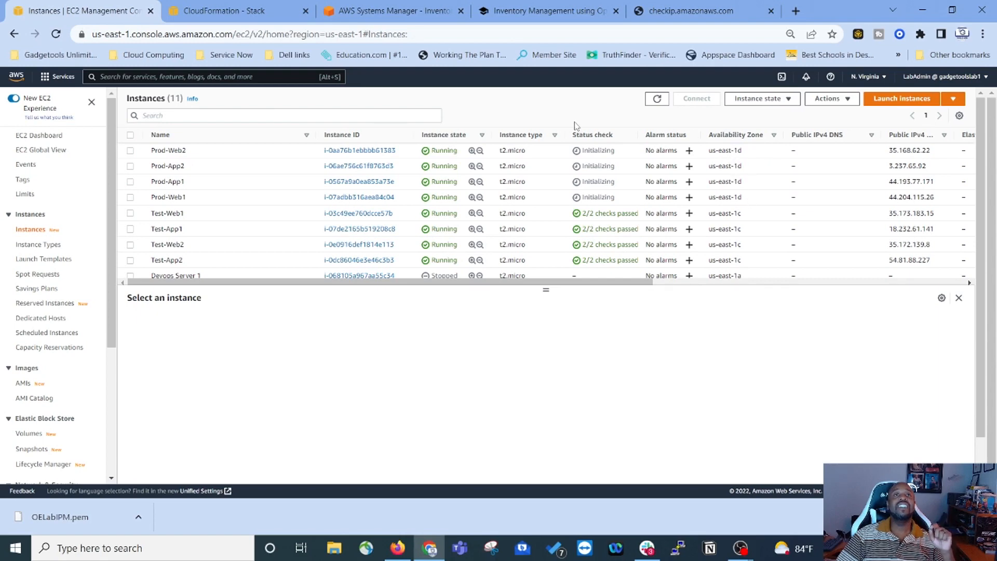
click(657, 99)
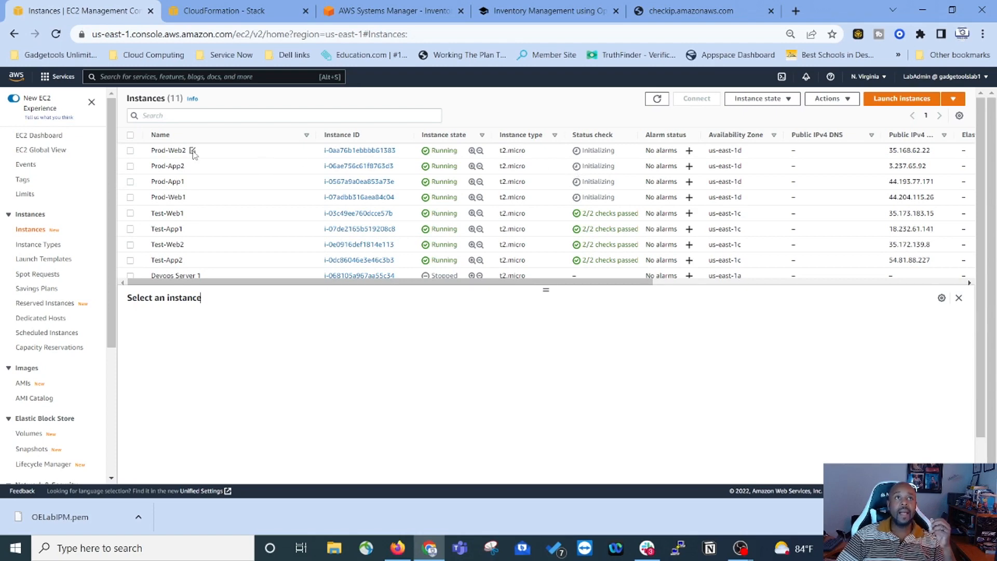
Step: Attach the ManagedInstancesRole IAM role to the Prod-Web2 instance
click(130, 151)
click(827, 99)
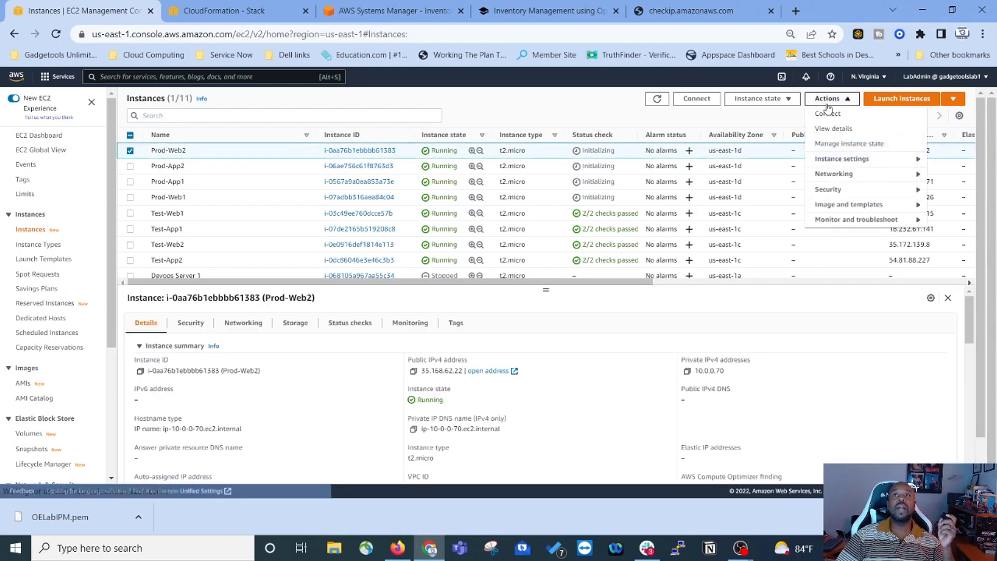
mouse_move(841, 190)
click(758, 222)
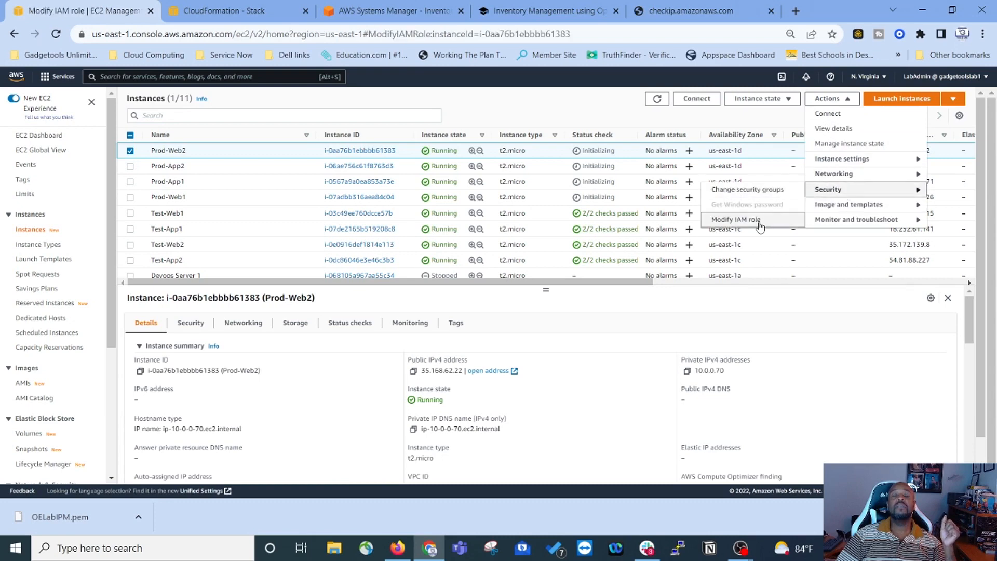
click(284, 229)
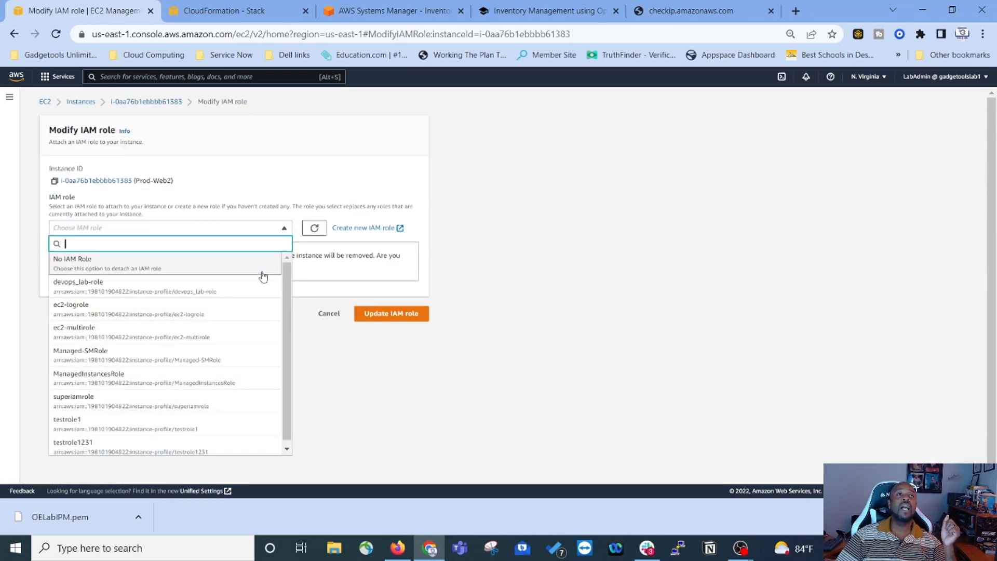
click(132, 385)
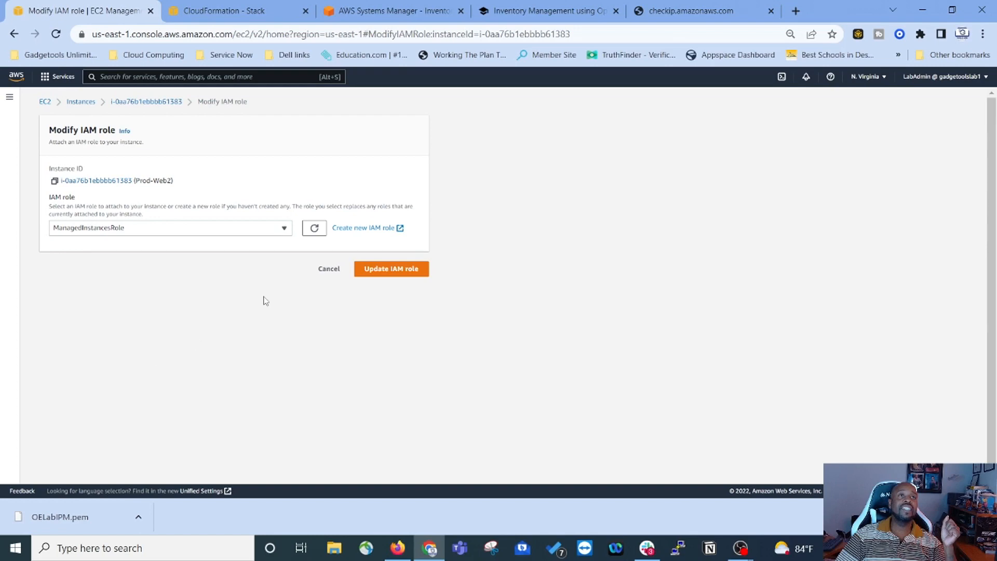
click(392, 268)
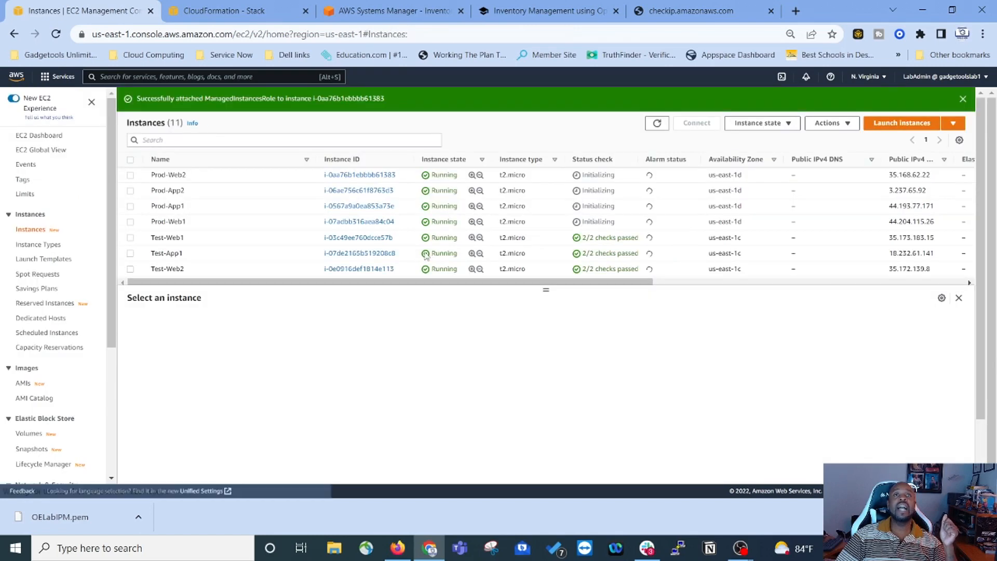
Step: Attach ManagedInstancesRole to Prod-App2, correcting an accidental Managed-SMRole choice
click(131, 191)
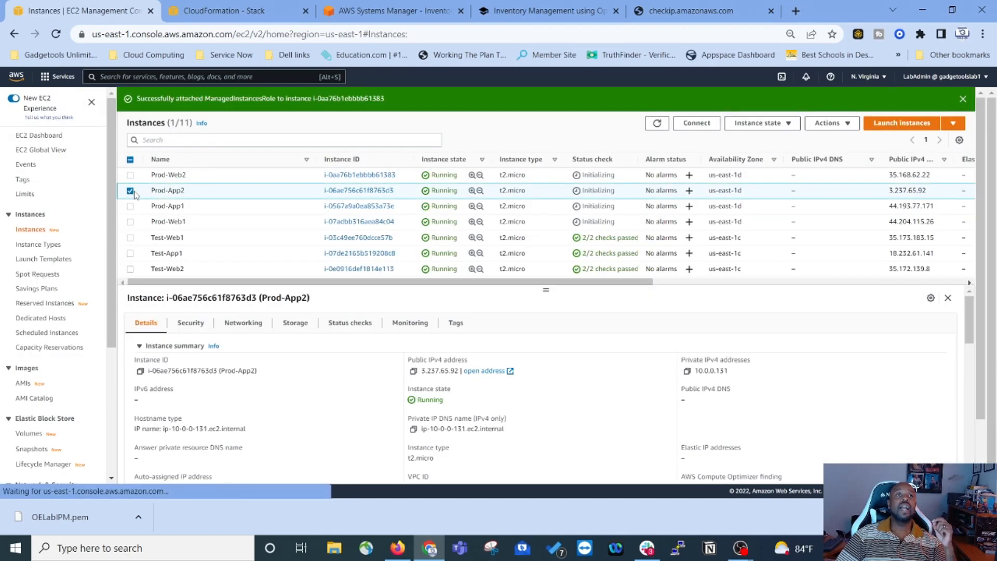
click(837, 125)
mouse_move(855, 248)
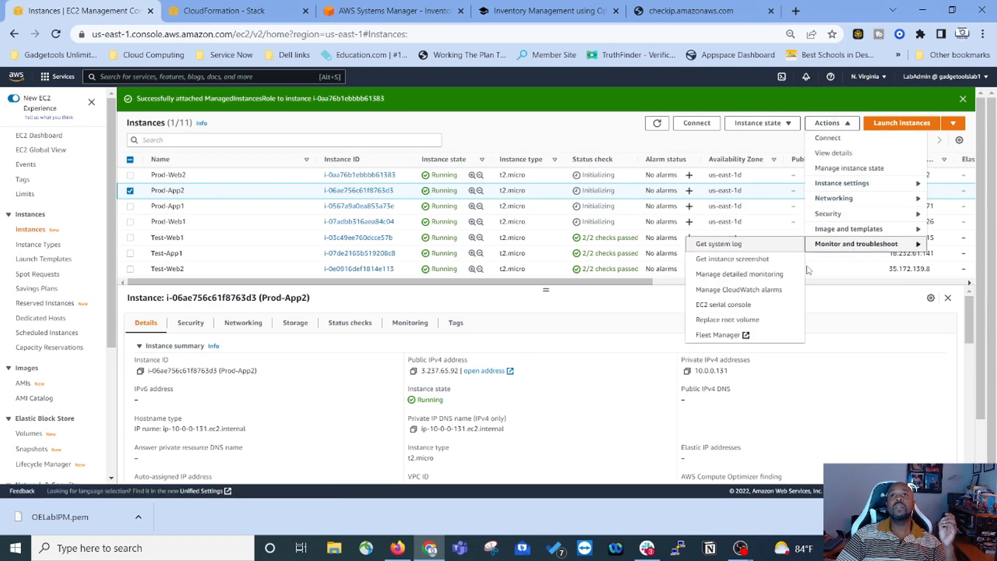
mouse_move(855, 214)
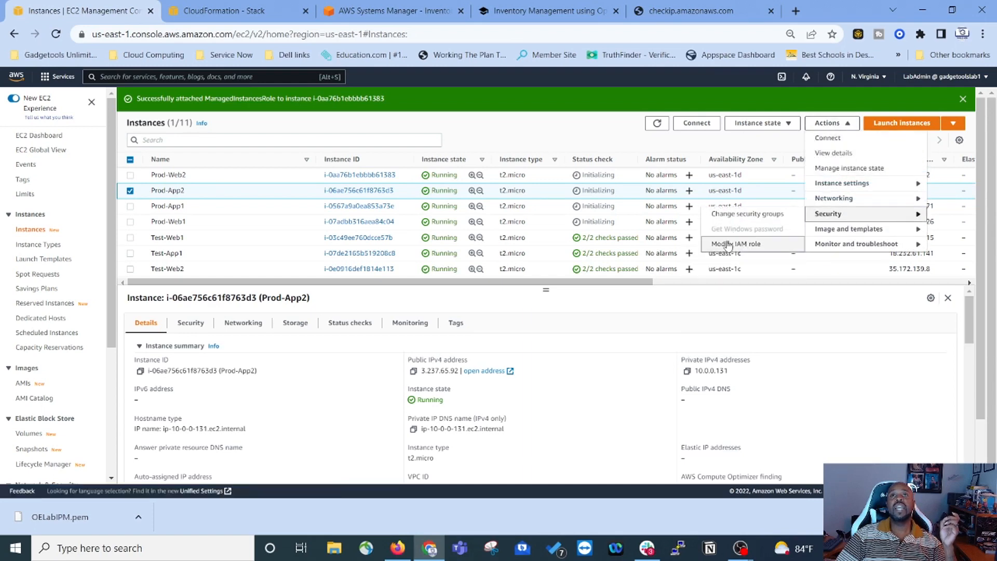
click(729, 245)
click(274, 229)
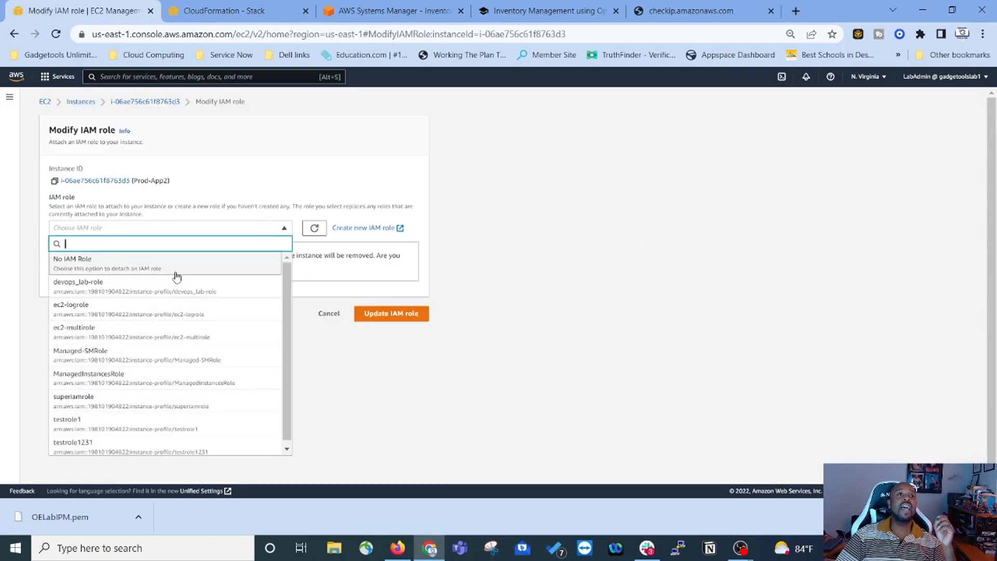
click(99, 355)
click(170, 229)
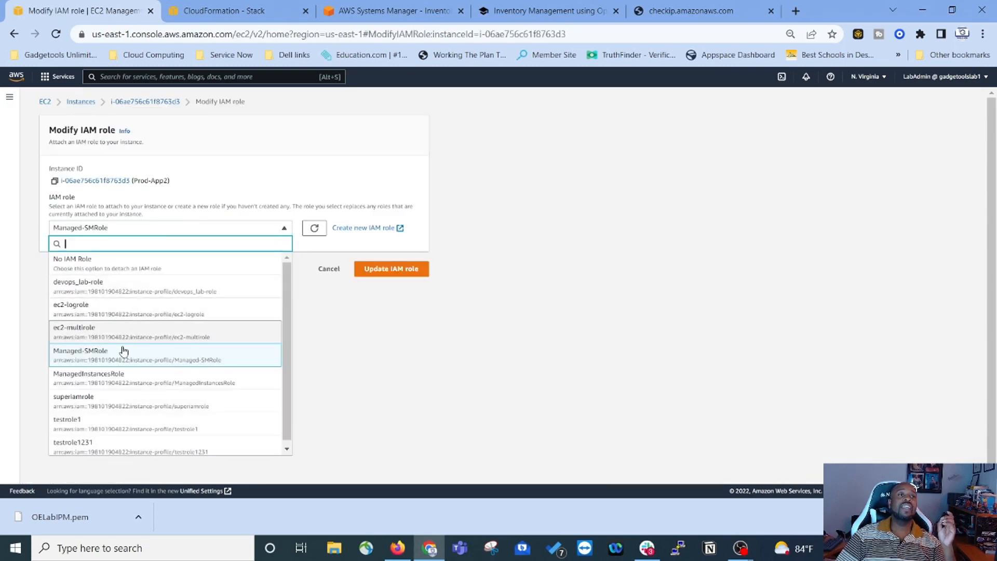
click(135, 379)
click(383, 273)
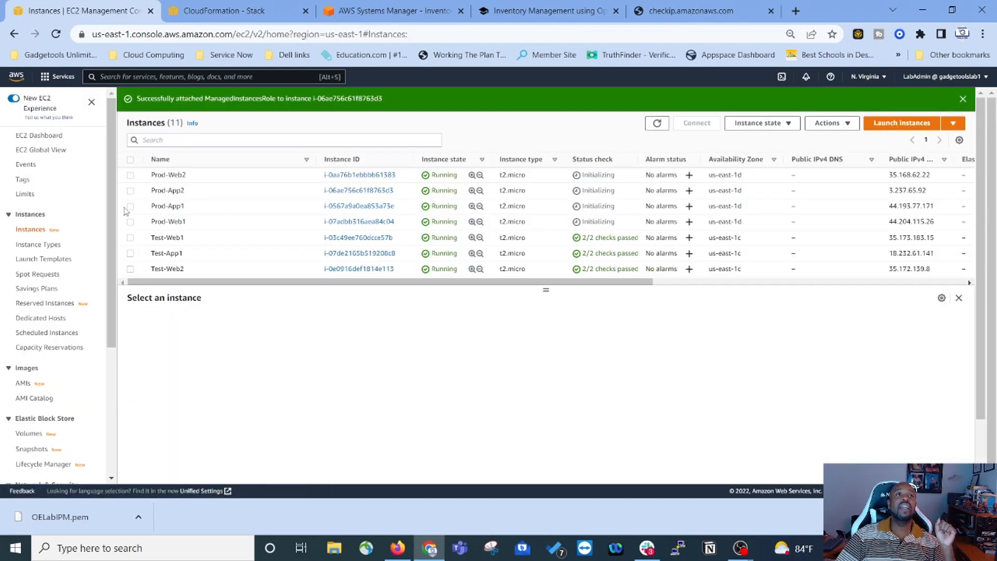
Step: Attach ManagedInstancesRole to the Prod-App1 instance
click(130, 206)
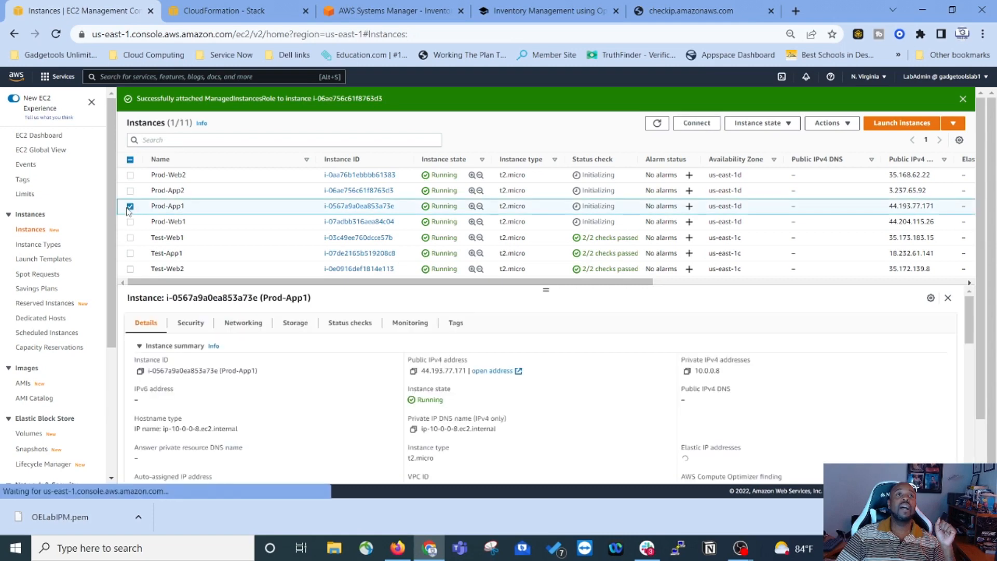
click(831, 123)
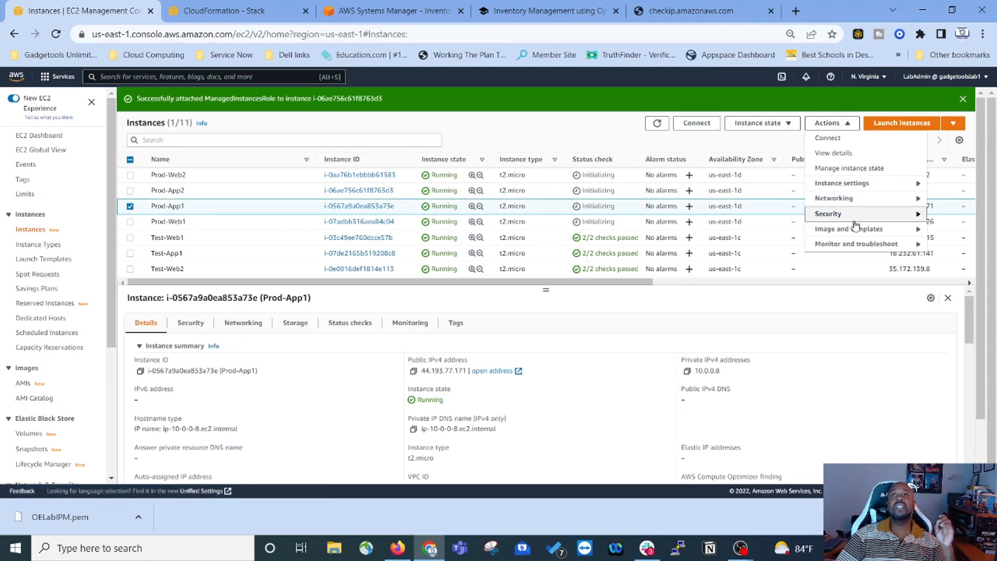
mouse_move(852, 214)
click(741, 244)
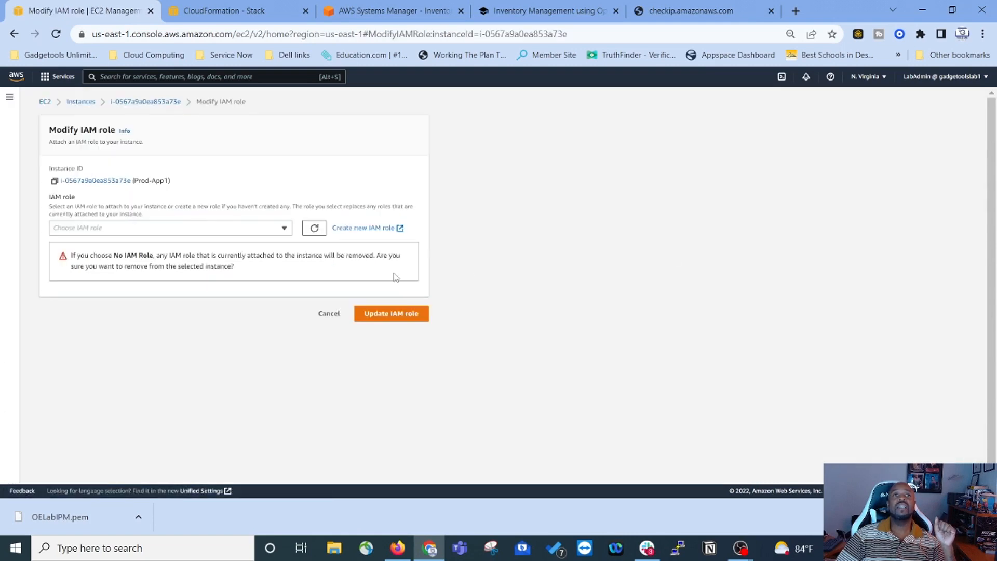
click(280, 228)
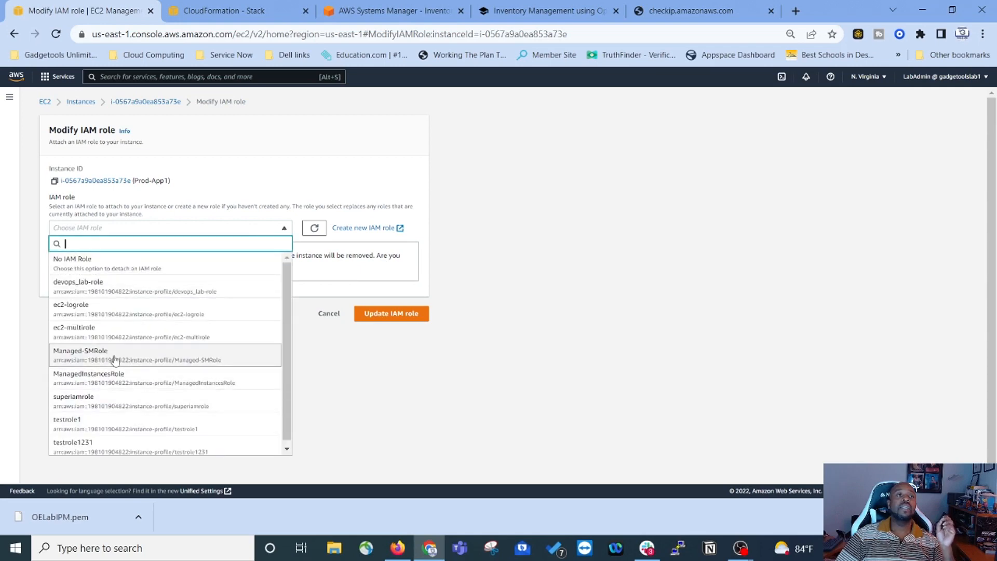
click(99, 378)
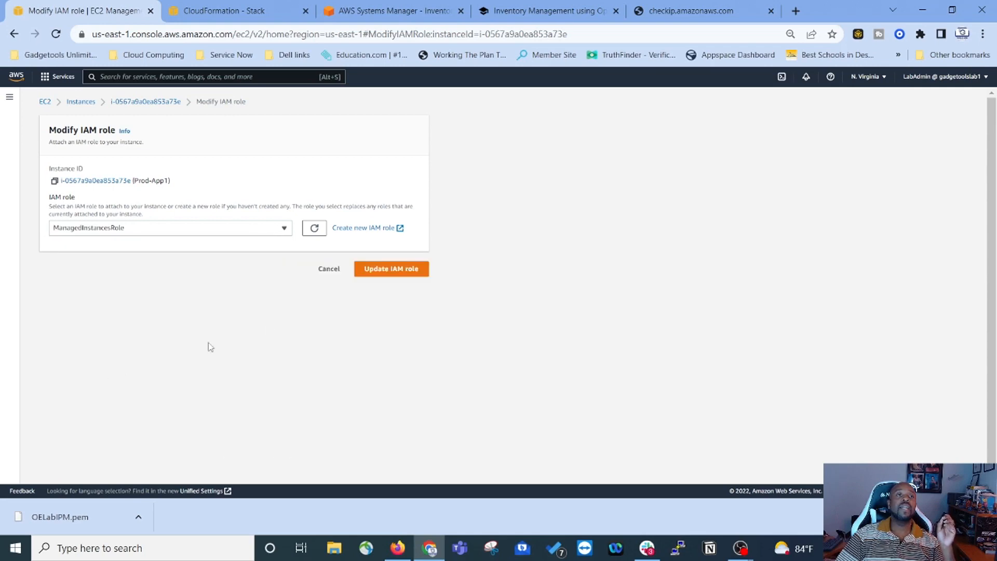
click(375, 274)
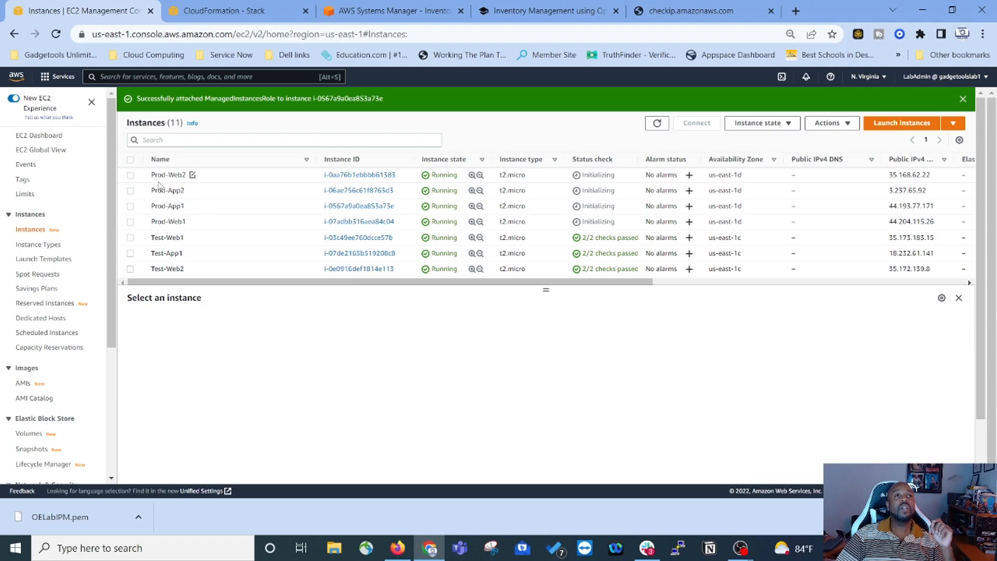
Step: Attach ManagedInstancesRole to Prod-Web1 and refresh the instance status checks
click(130, 222)
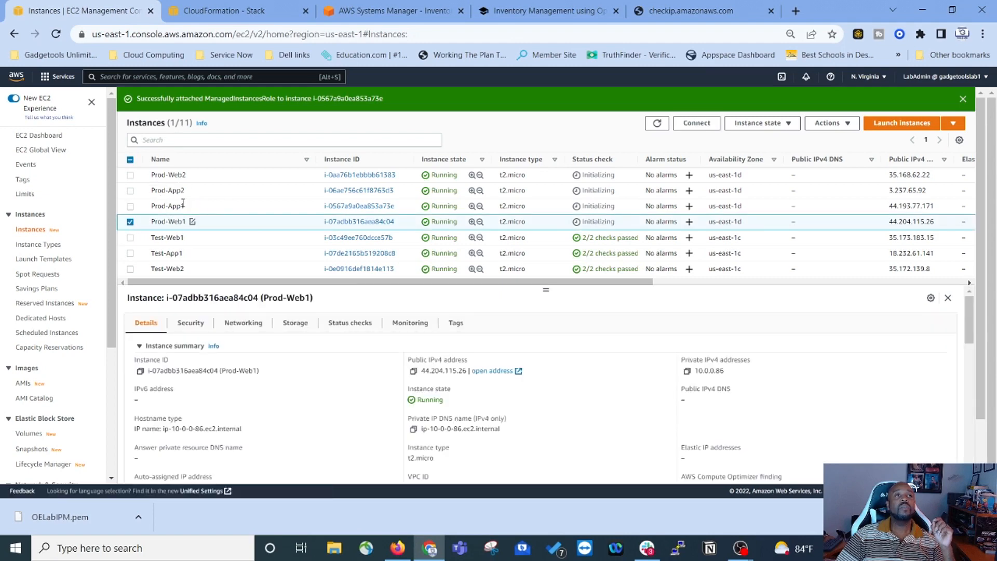
click(831, 123)
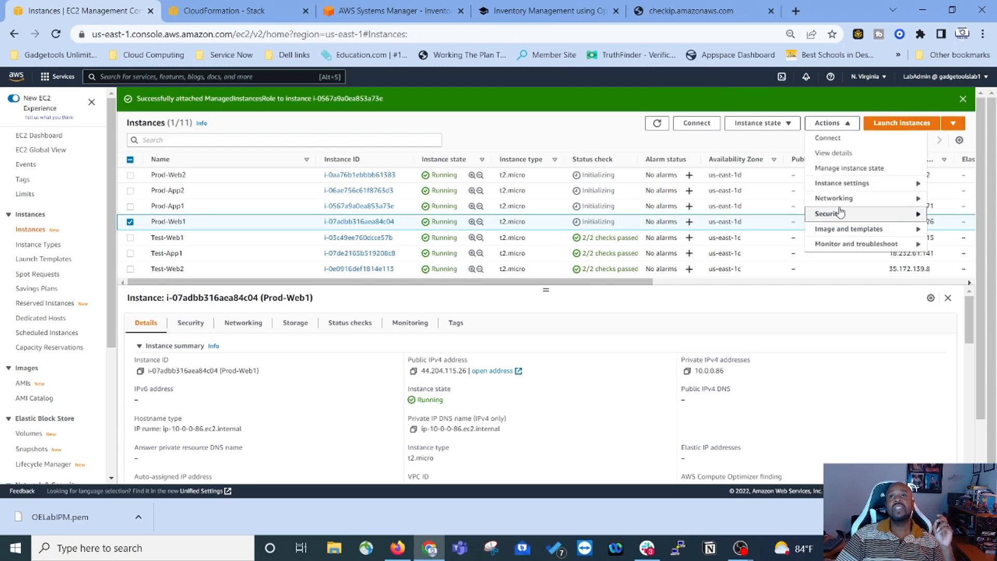
mouse_move(840, 213)
click(734, 245)
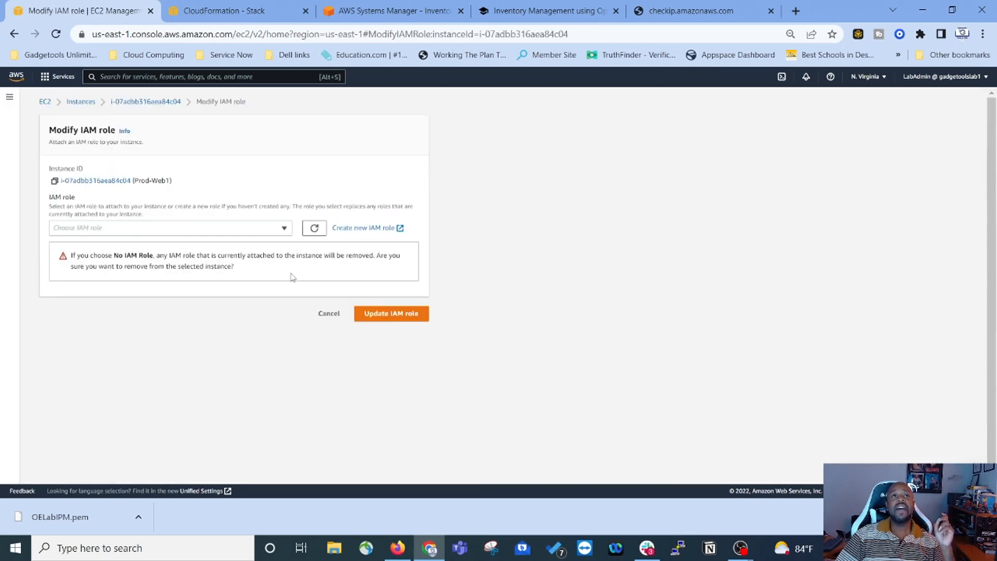
click(248, 227)
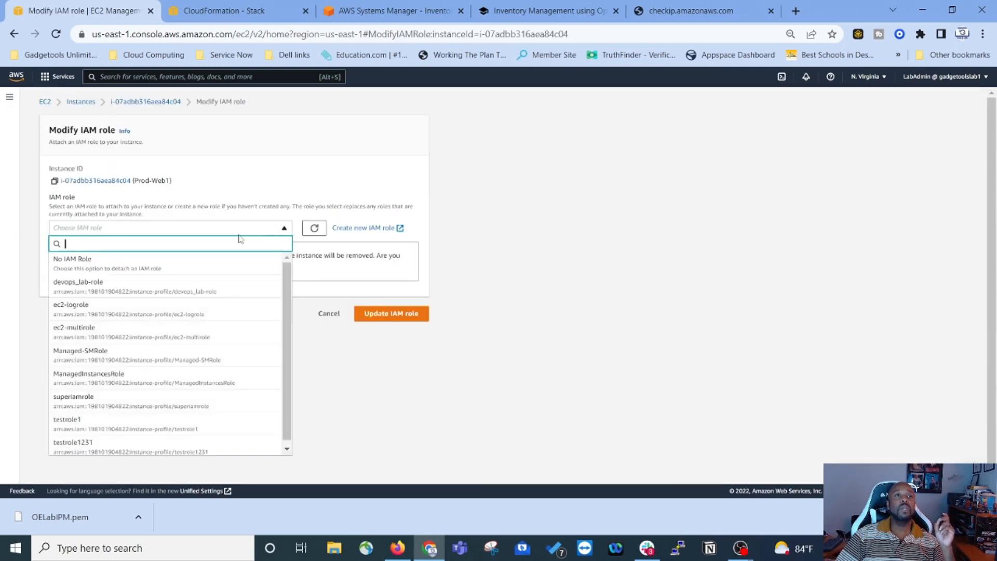
click(129, 382)
click(392, 269)
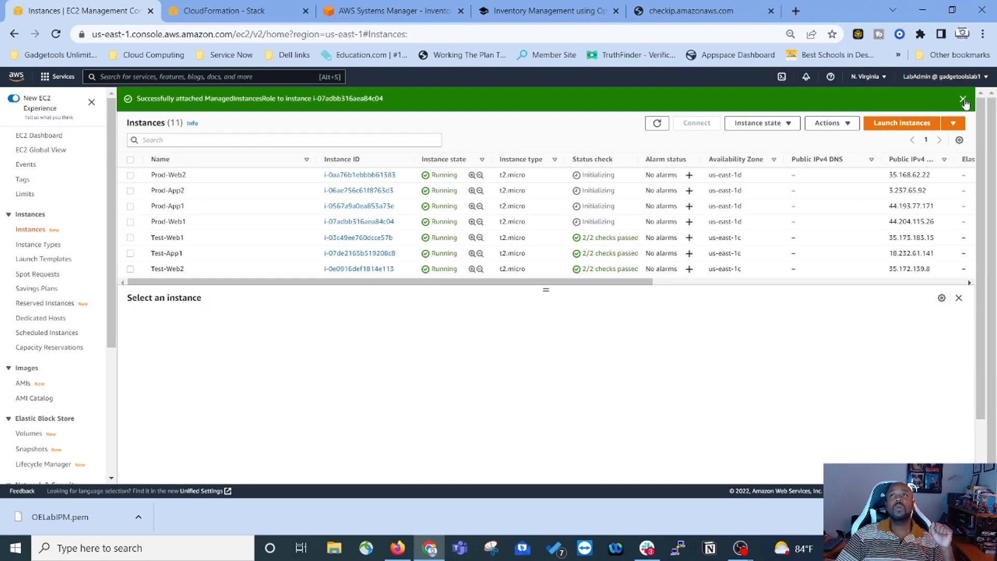
click(963, 99)
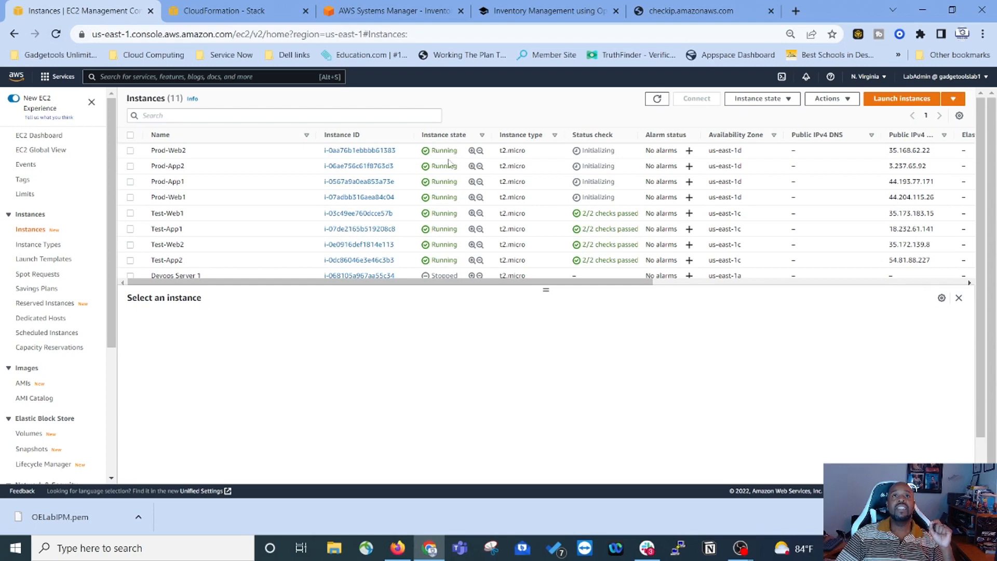
click(657, 99)
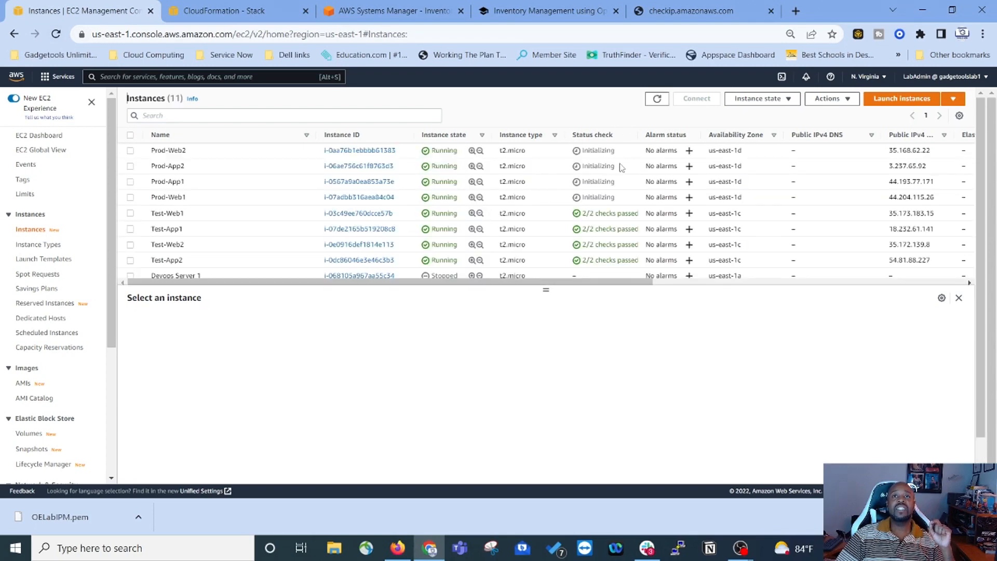
click(657, 98)
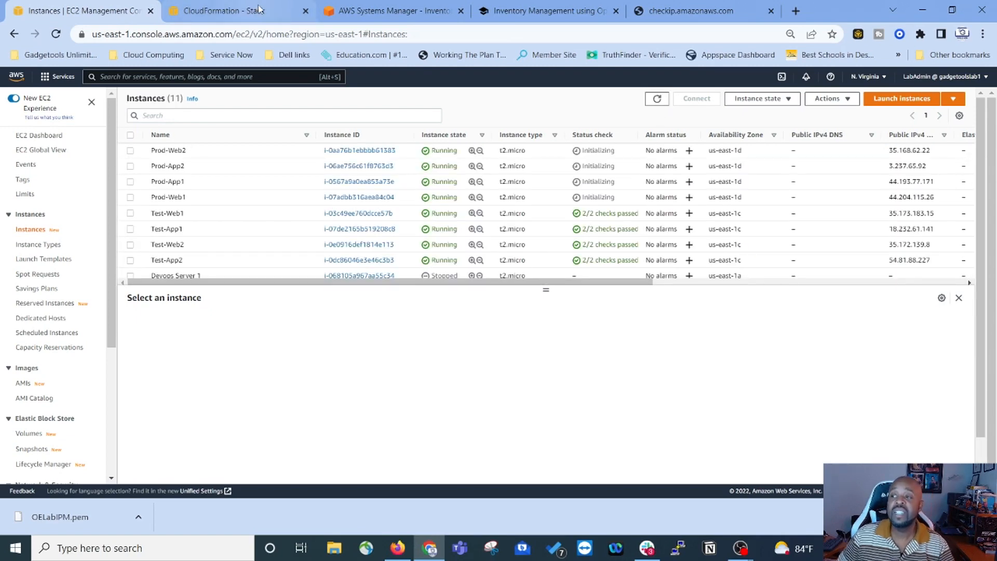
Step: Open Systems Manager's Inventory dashboard and start Setup Inventory
click(371, 14)
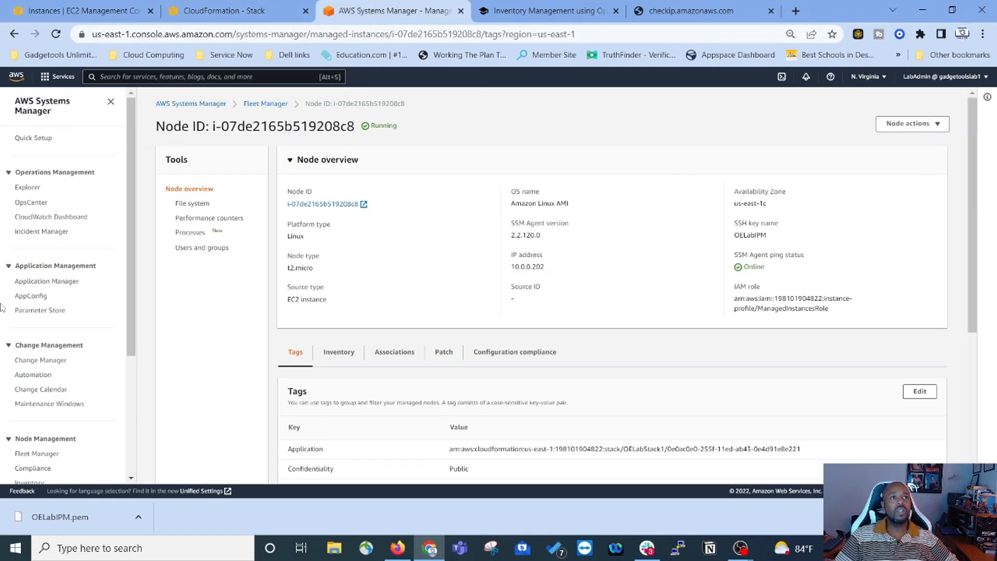
scroll(45, 257, down, 3)
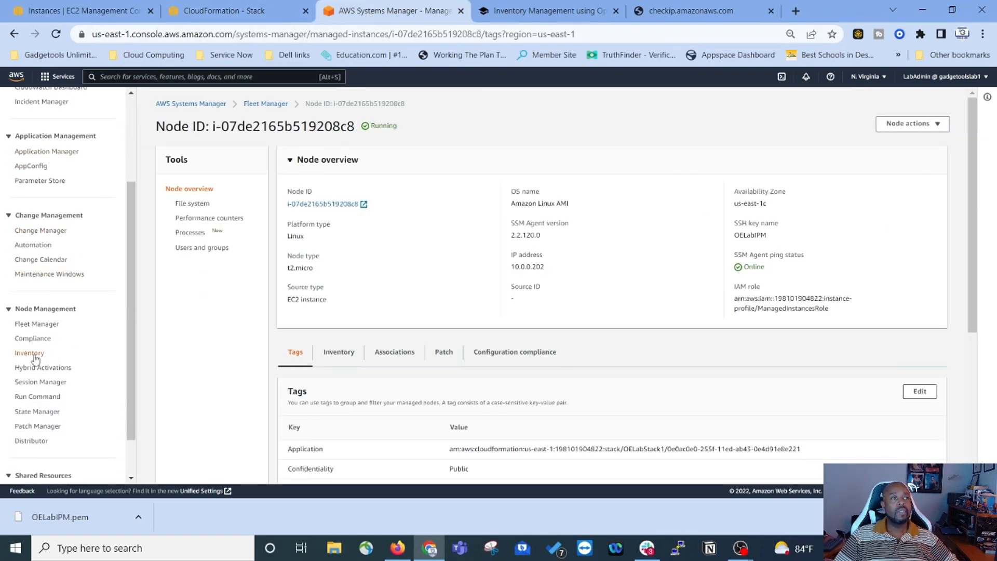
click(37, 355)
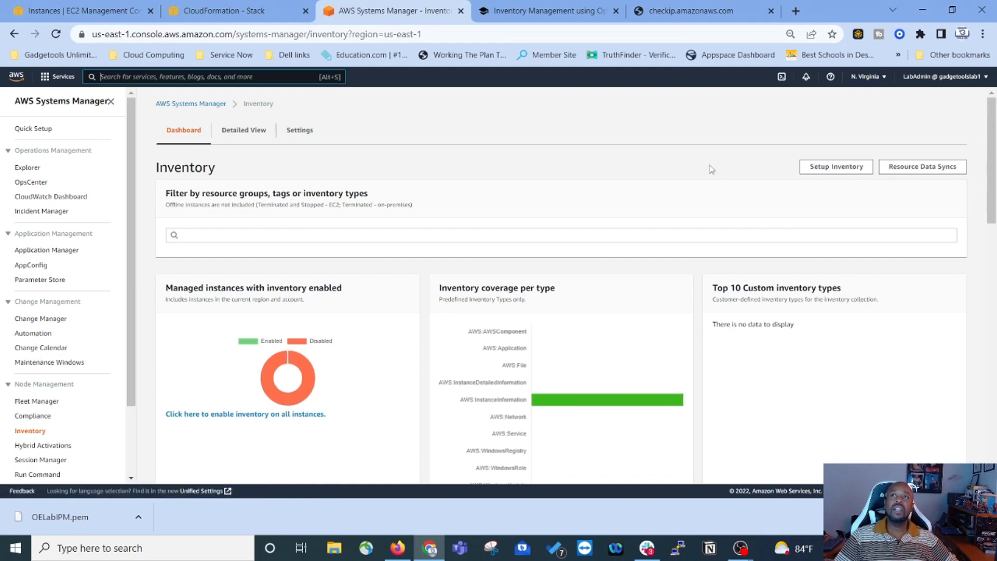
click(839, 171)
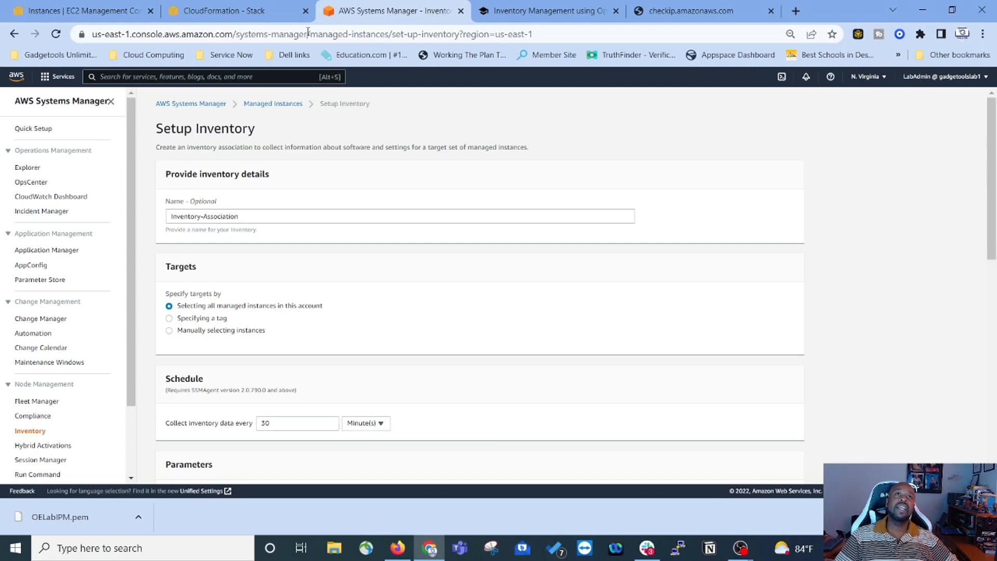
Step: Copy the OELabIPM tag value from the lab guide for the inventory form
click(588, 14)
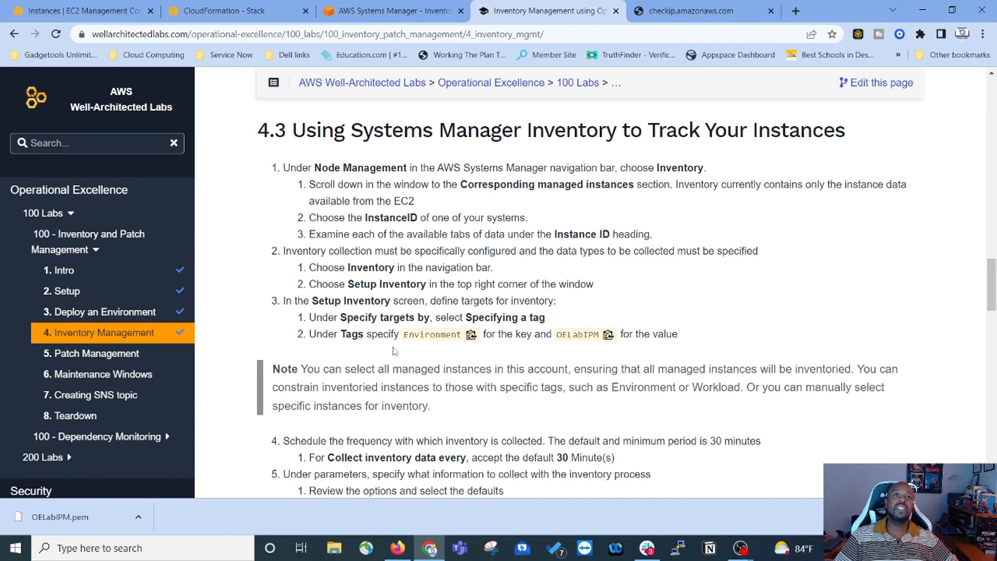
click(608, 335)
key(ctrl+c)
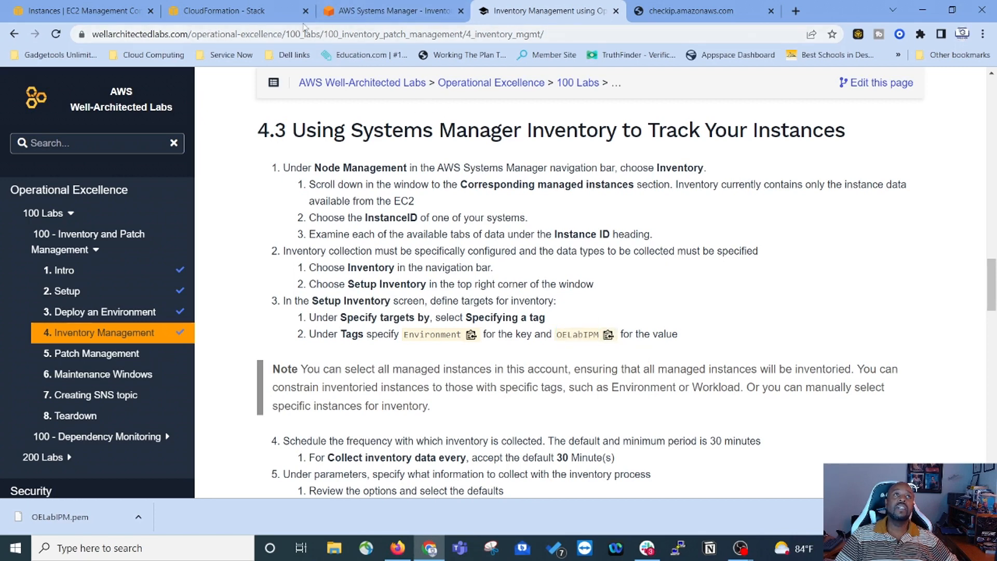
click(367, 12)
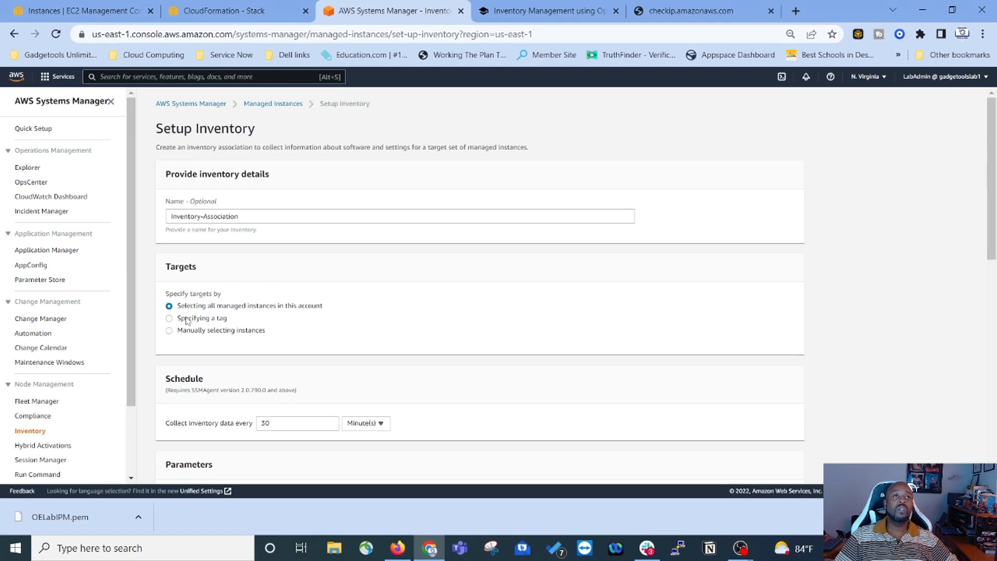
Step: Target instances by tag, pasting tag value OELabIPM and tag key Environment from the lab guide
click(169, 318)
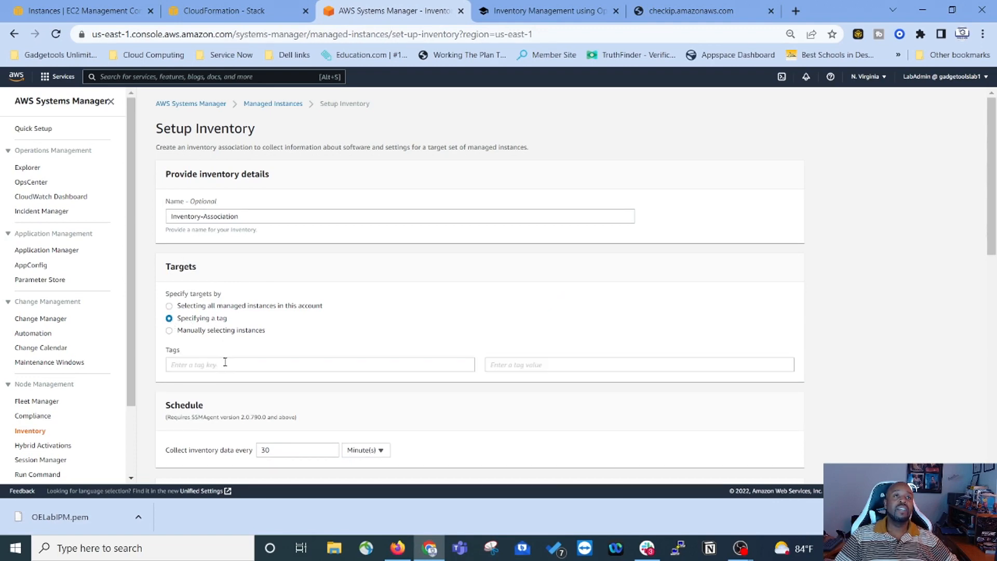
click(546, 364)
right_click(543, 364)
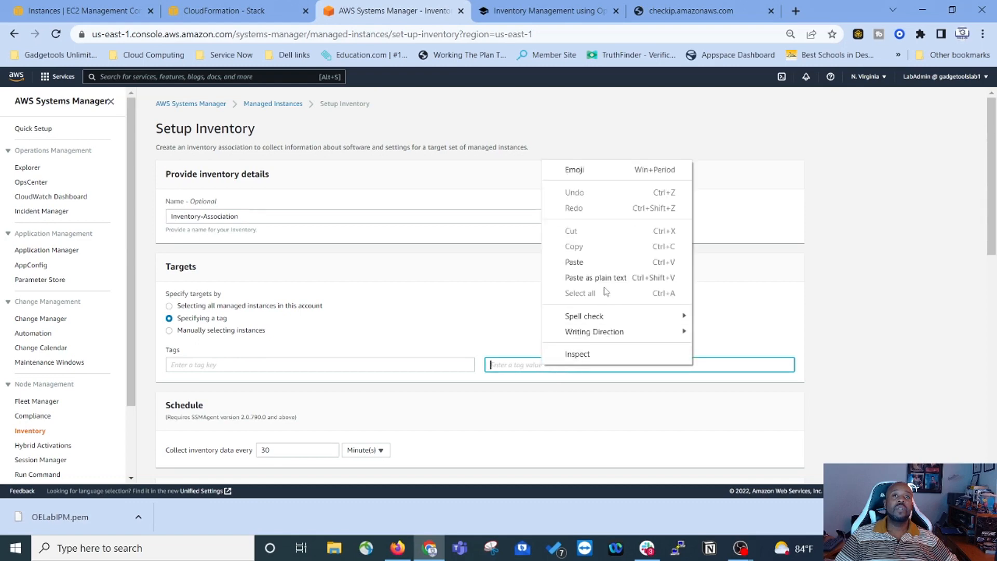
click(581, 262)
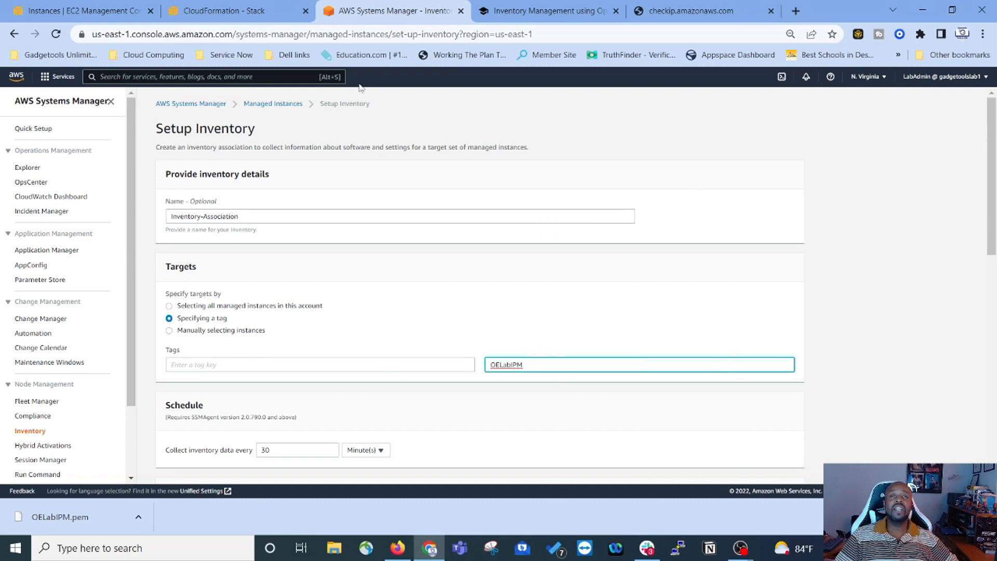
click(543, 10)
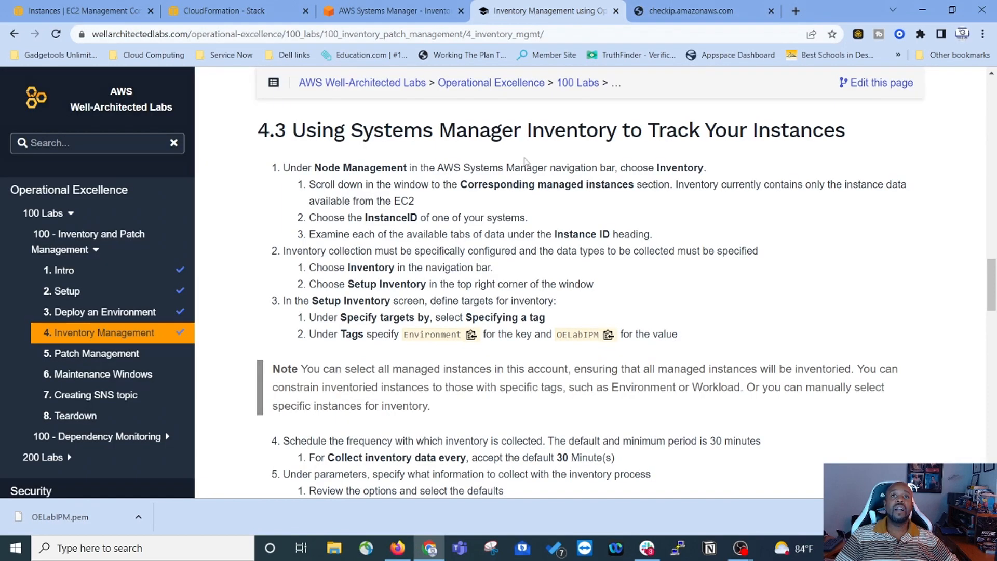
click(471, 335)
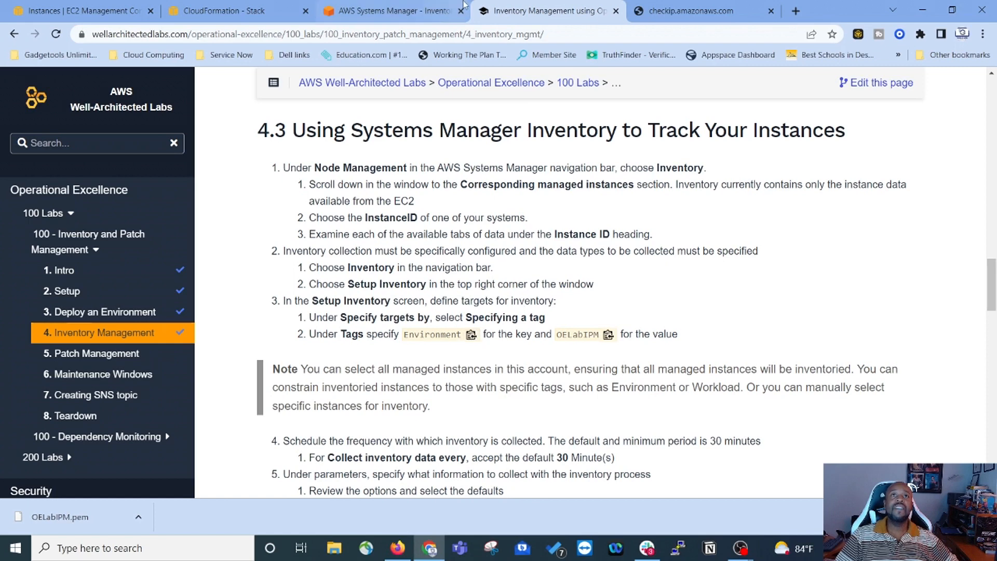
click(365, 11)
click(230, 366)
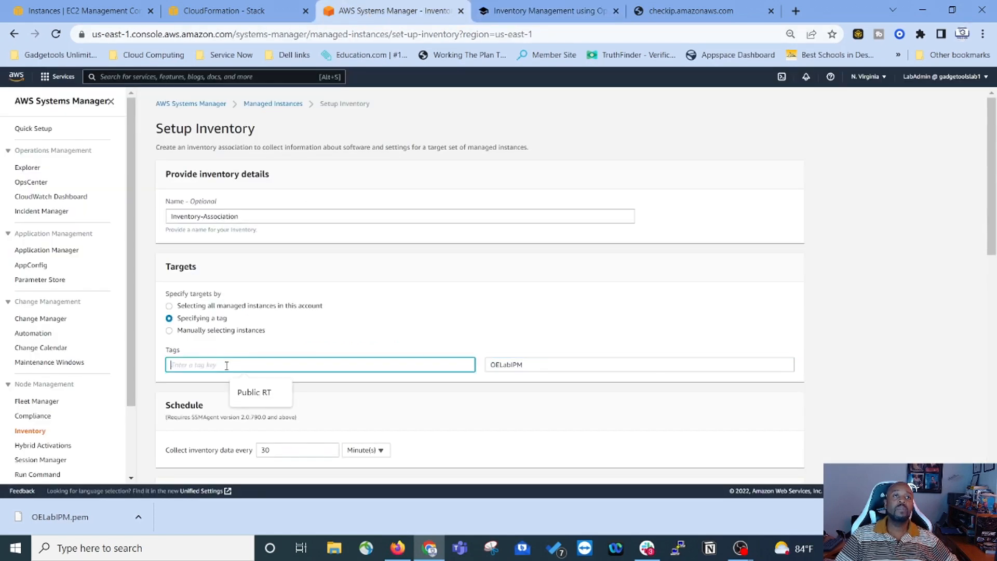
right_click(230, 368)
click(267, 264)
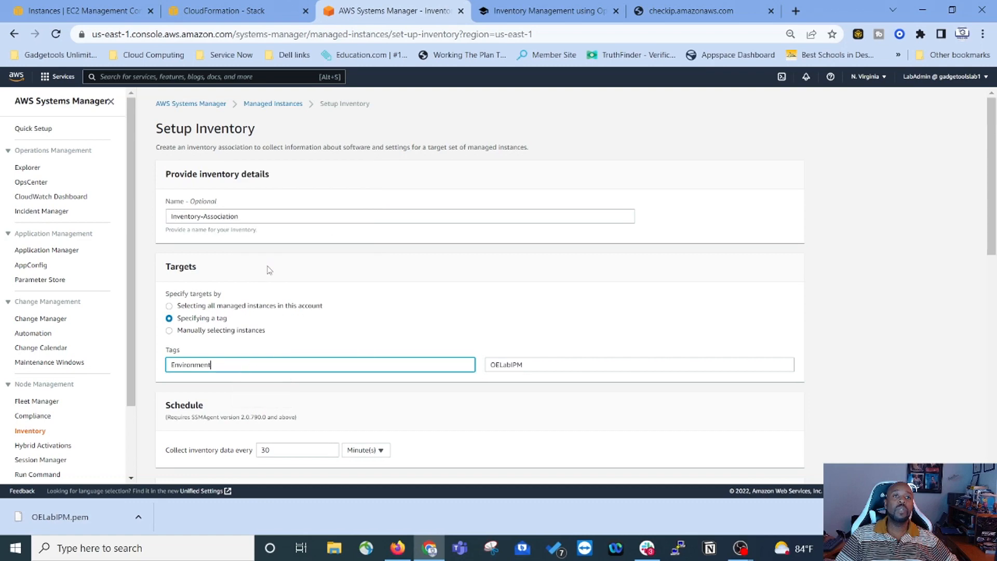
click(565, 15)
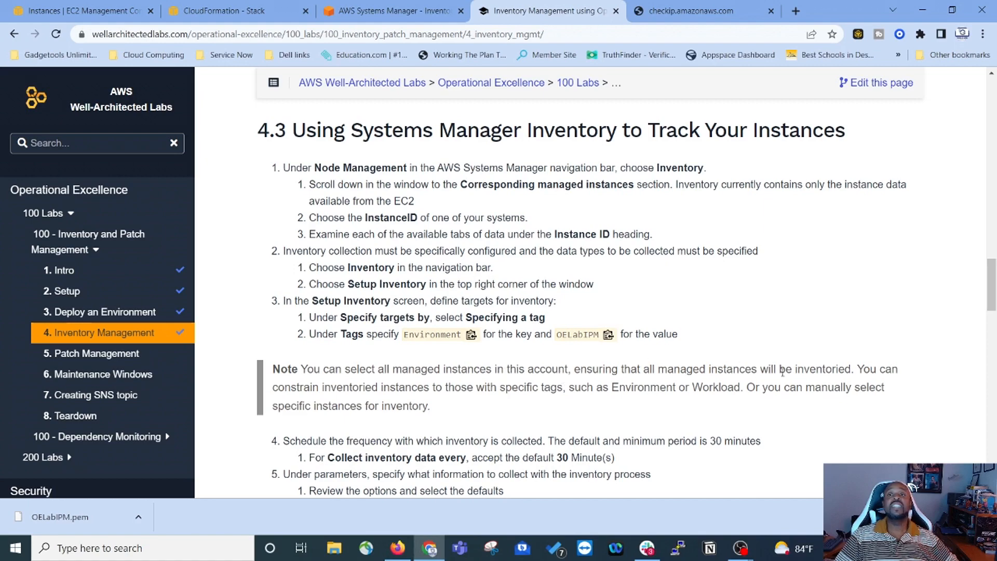
scroll(240, 270, down, 5)
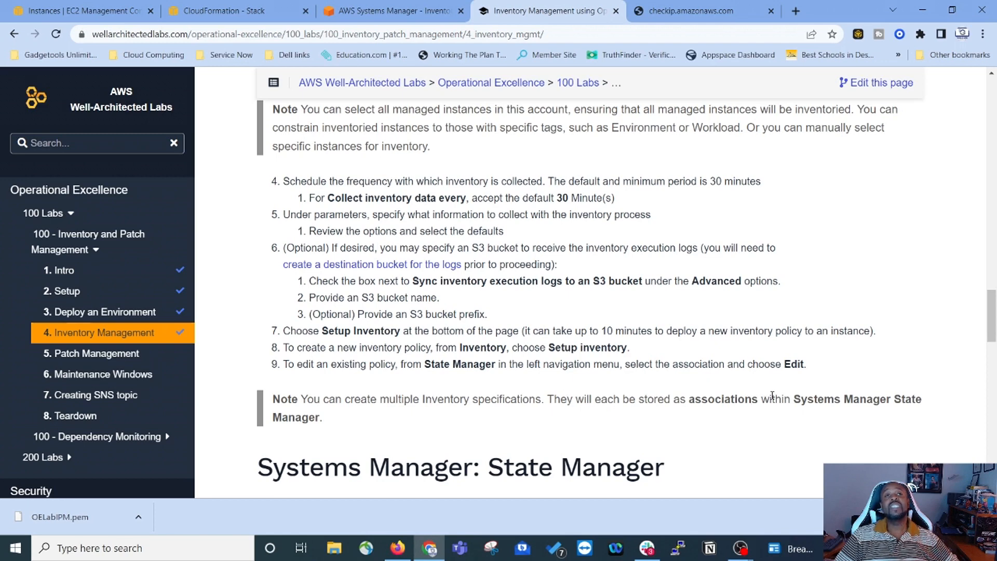
Step: Leave 'Sync inventory execution logs to an S3 bucket' unticked and submit Setup Inventory
click(373, 14)
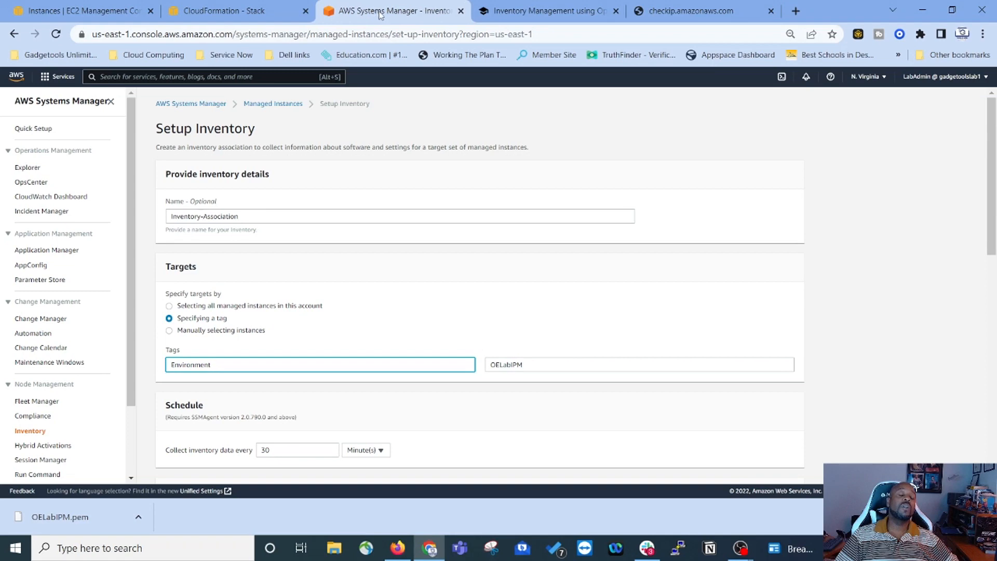
scroll(412, 283, down, 2)
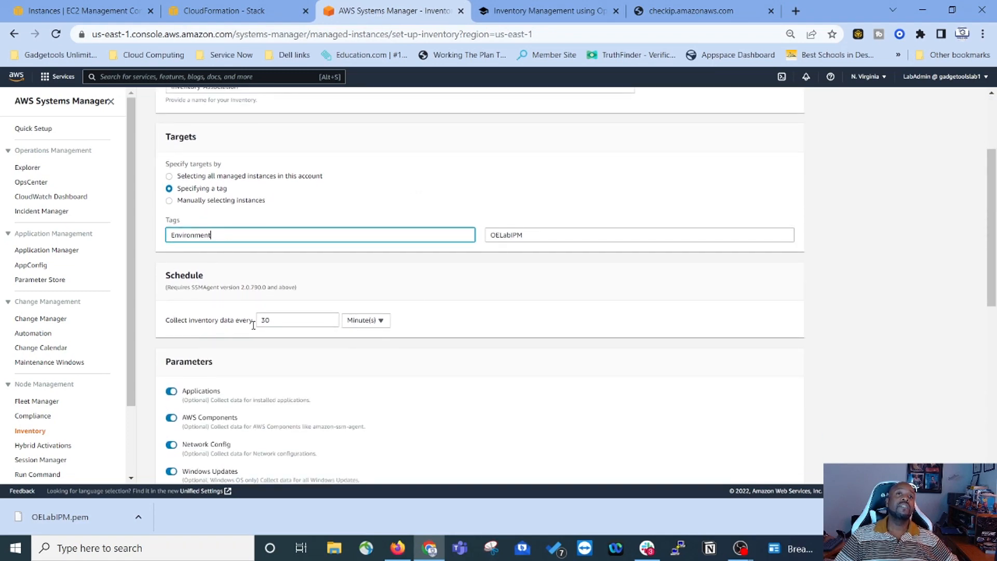
scroll(382, 345, down, 1)
scroll(381, 345, down, 3)
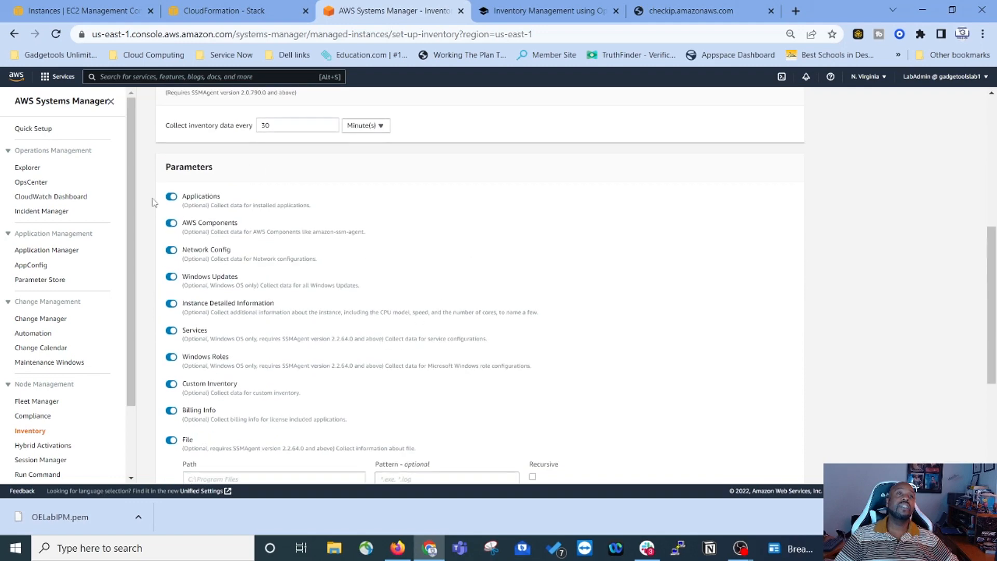
scroll(190, 233, down, 2)
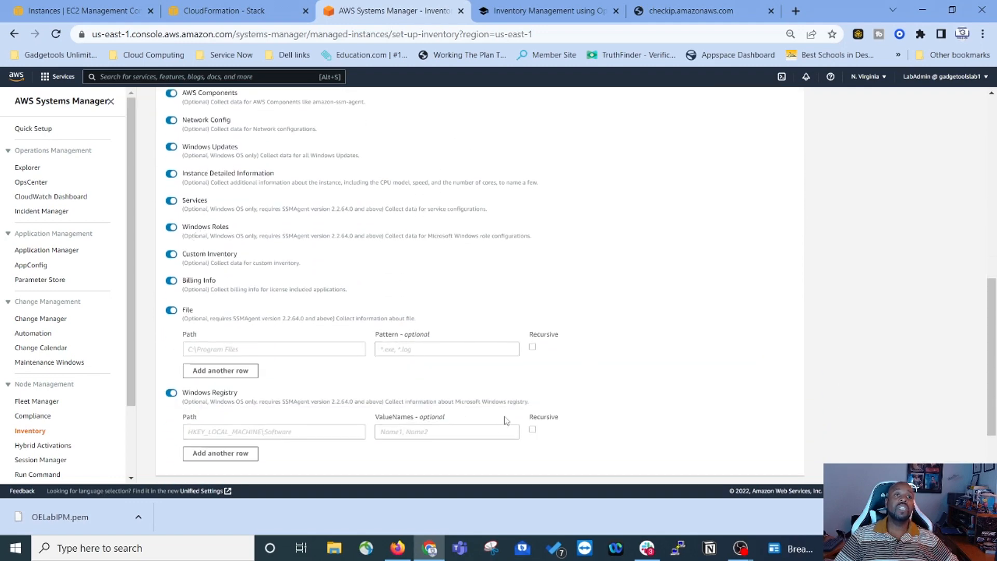
scroll(506, 419, down, 2)
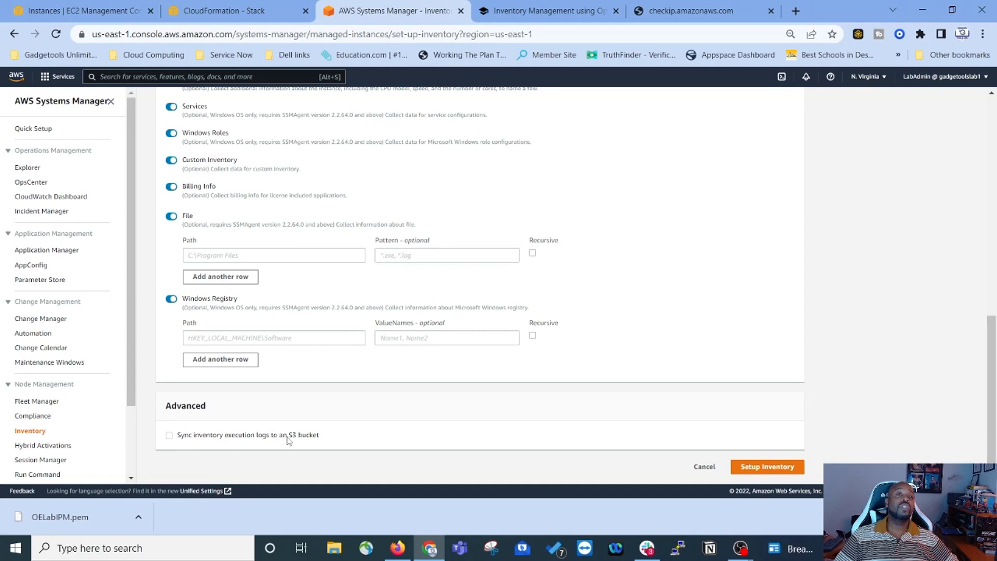
click(169, 435)
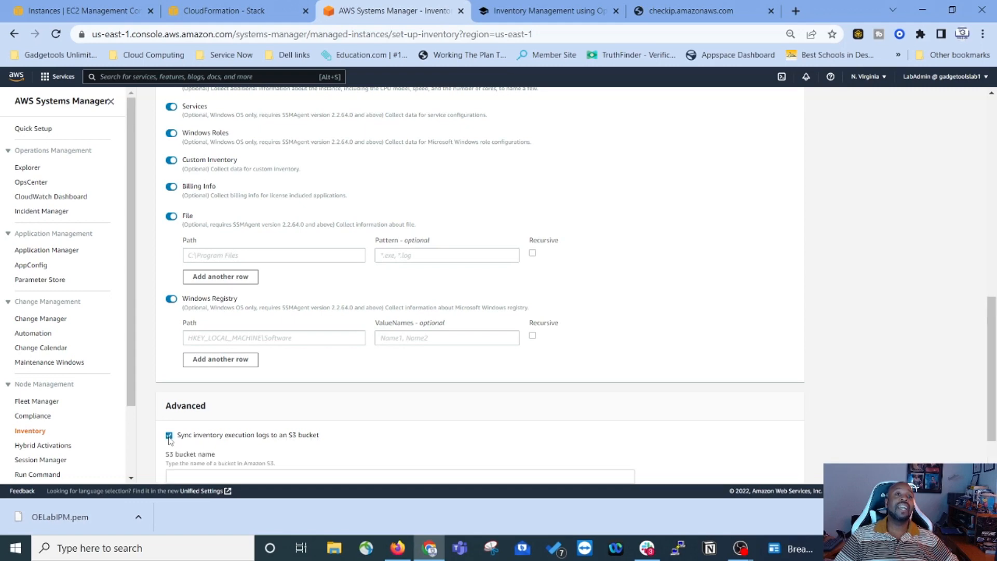
scroll(270, 426, down, 2)
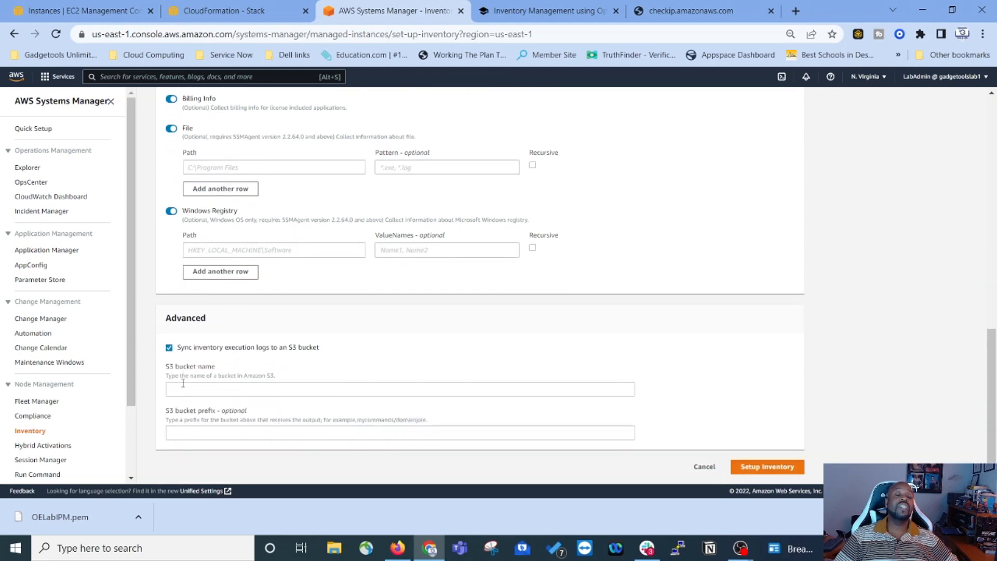
click(170, 347)
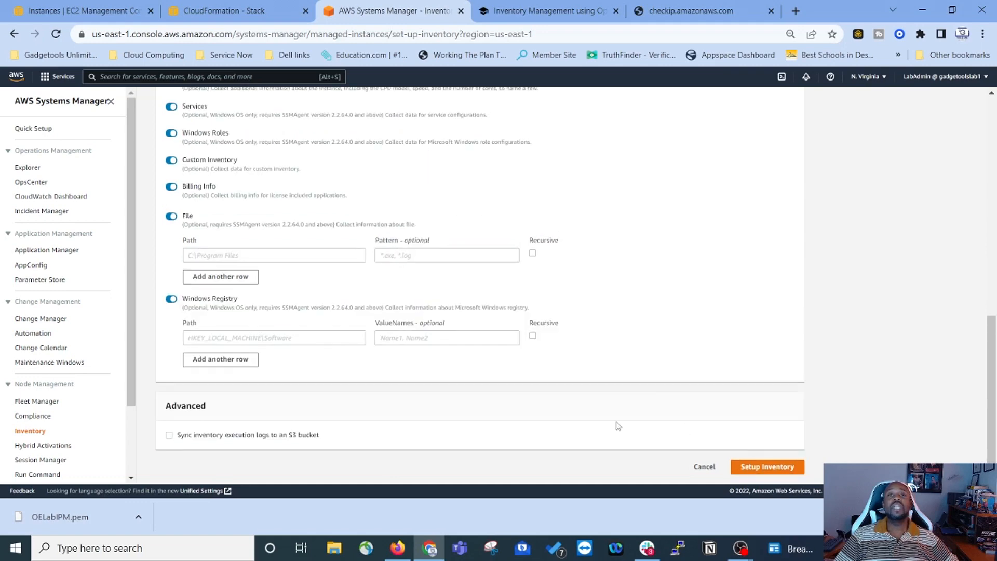
click(767, 467)
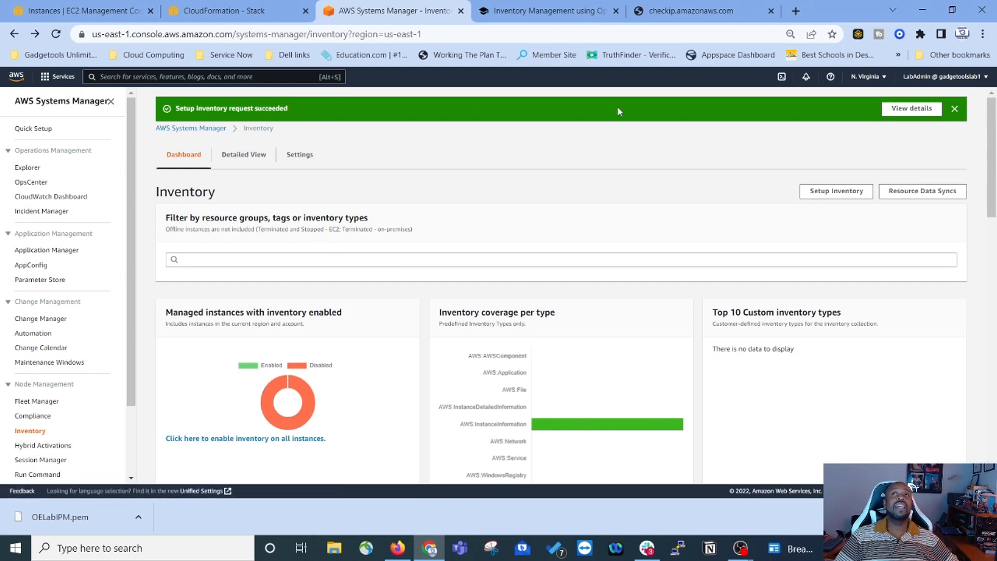
Step: Dismiss the success banner and look over the Detailed View and Settings tabs
click(950, 109)
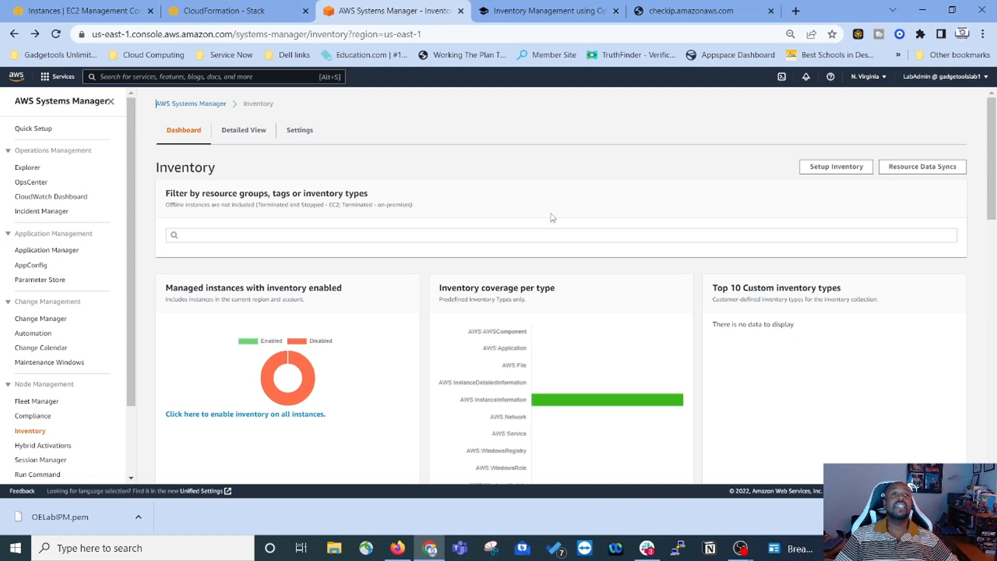
scroll(366, 239, down, 4)
scroll(366, 239, down, 5)
scroll(378, 234, up, 9)
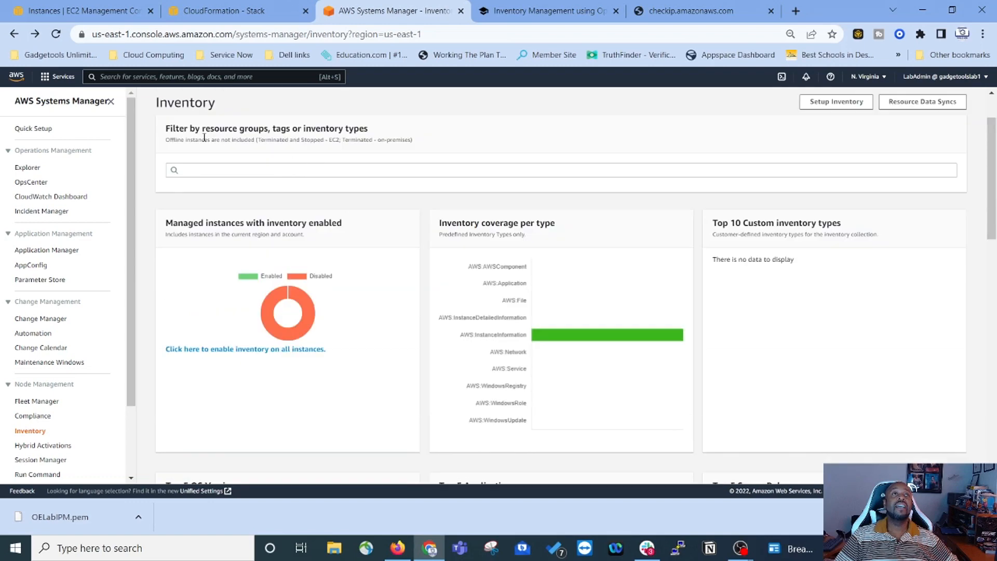
click(233, 131)
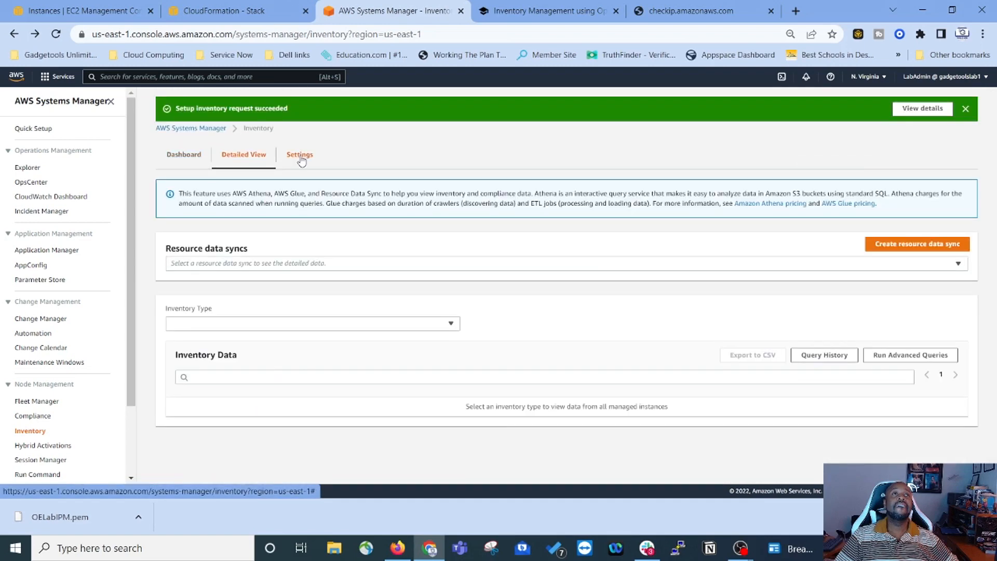
click(301, 157)
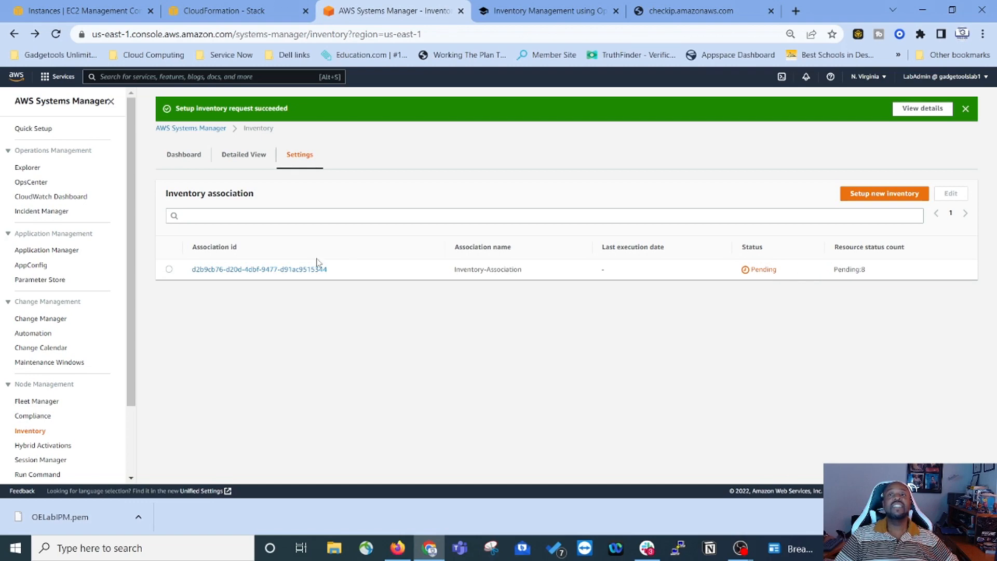
Step: Open the Inventory-Association details, then return to the lab guide
click(169, 269)
click(204, 270)
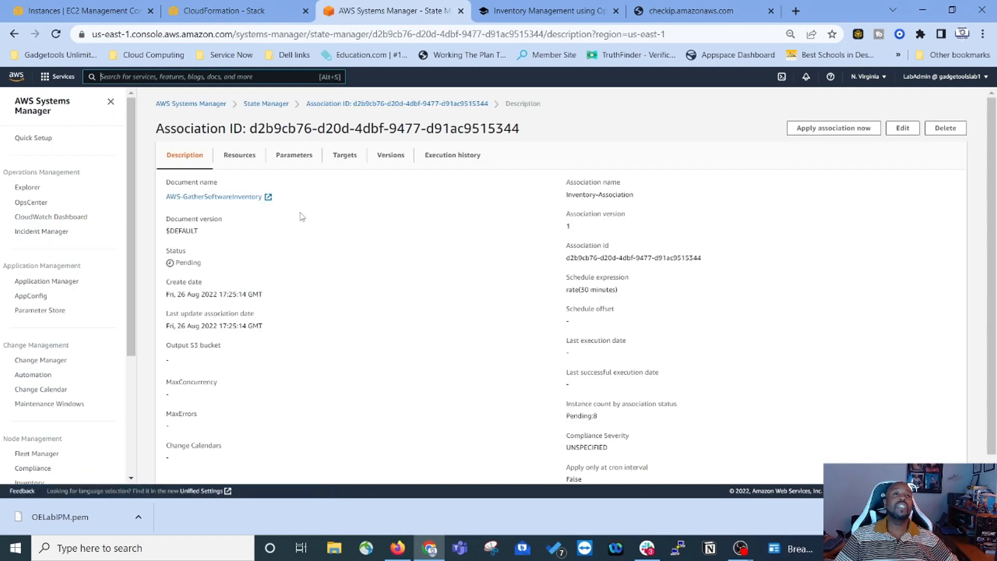
scroll(546, 267, down, 1)
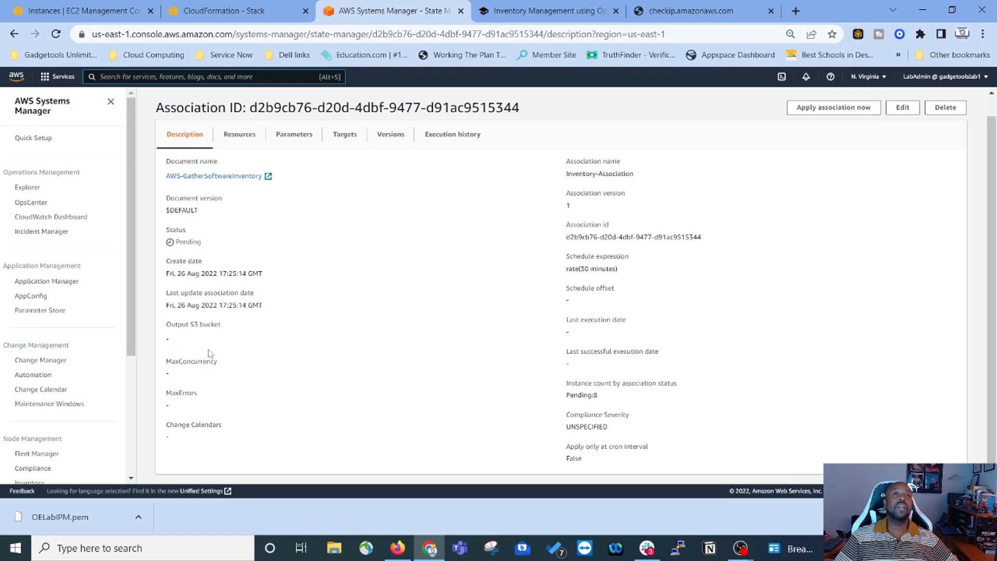
scroll(228, 343, up, 1)
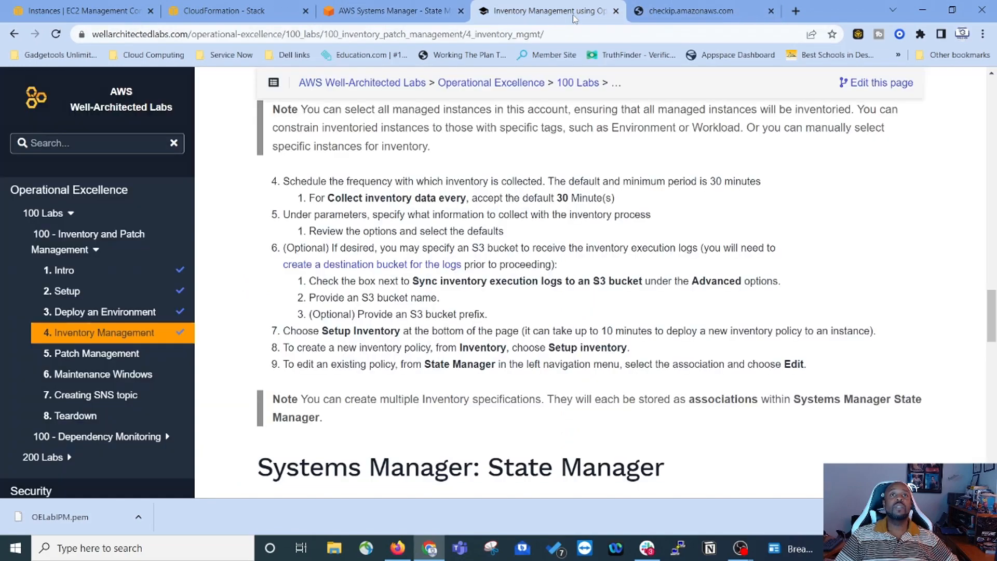
click(571, 16)
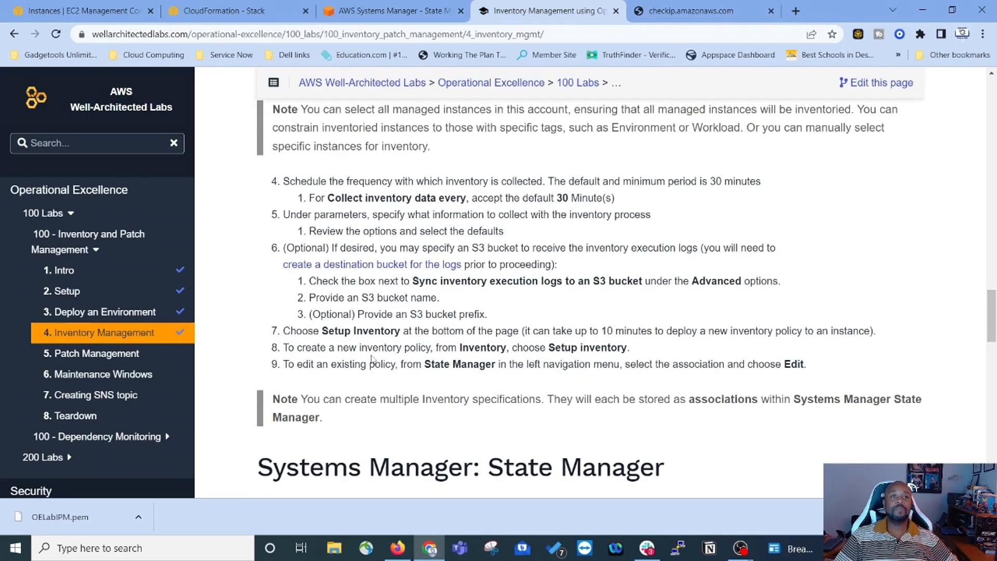
scroll(366, 248, down, 5)
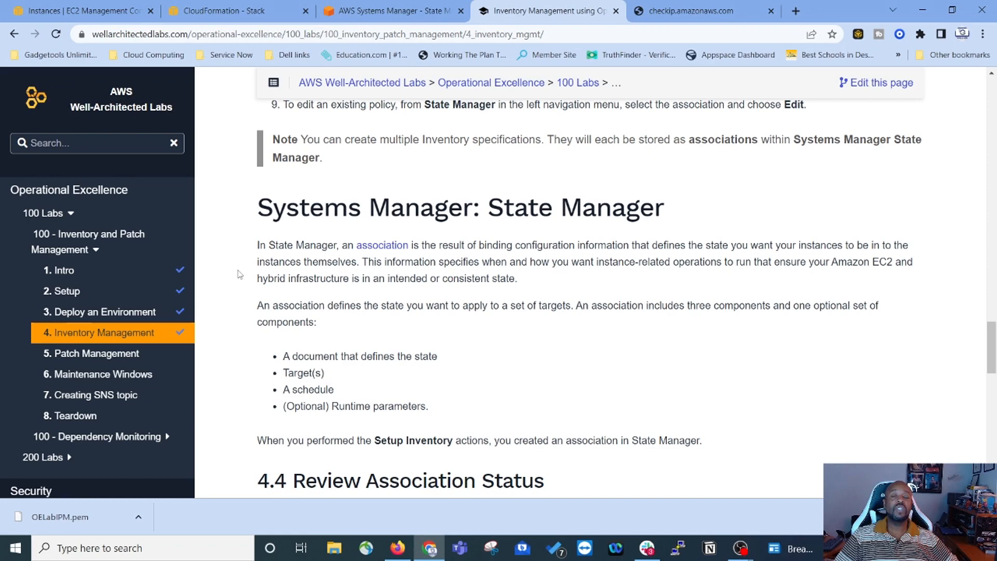
Step: Read lab section 4.4 Review Association Status, then go back to the association details
scroll(239, 276, down, 1)
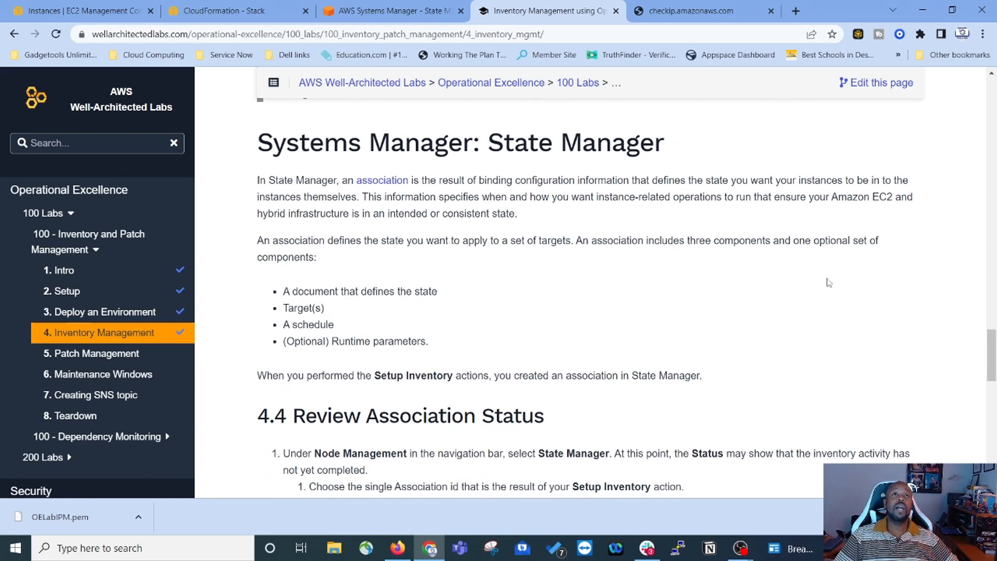
scroll(751, 259, down, 3)
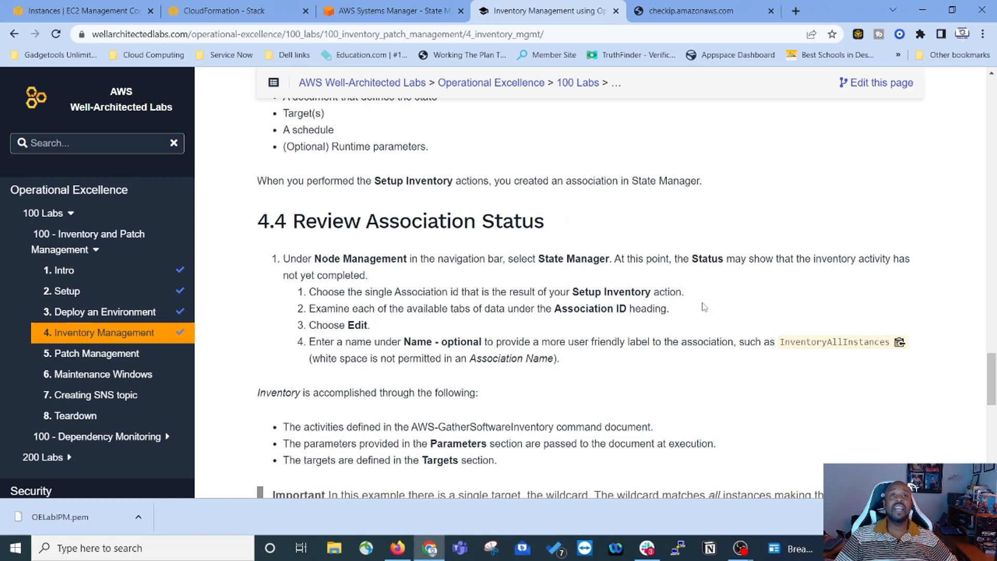
scroll(708, 305, down, 1)
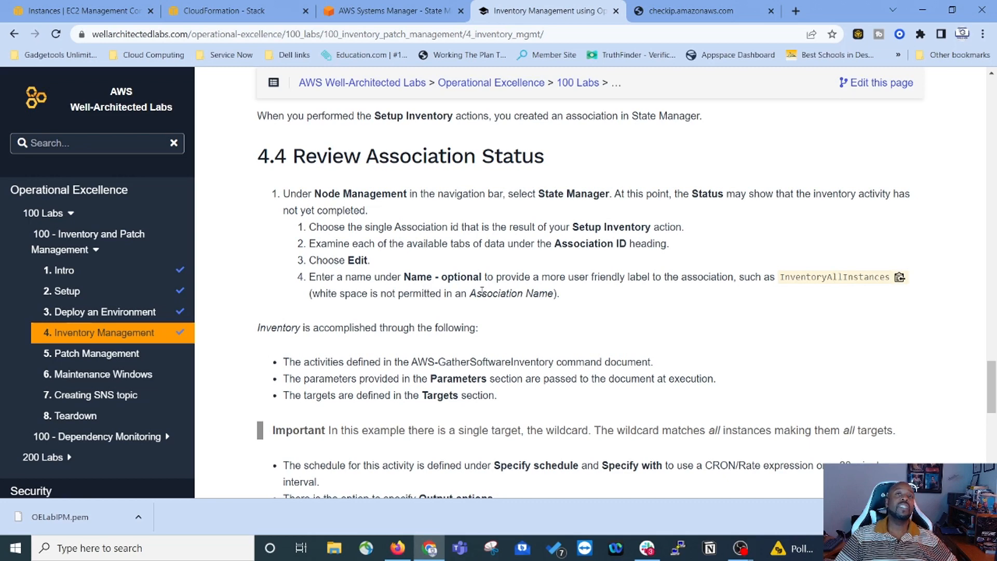
scroll(239, 238, down, 5)
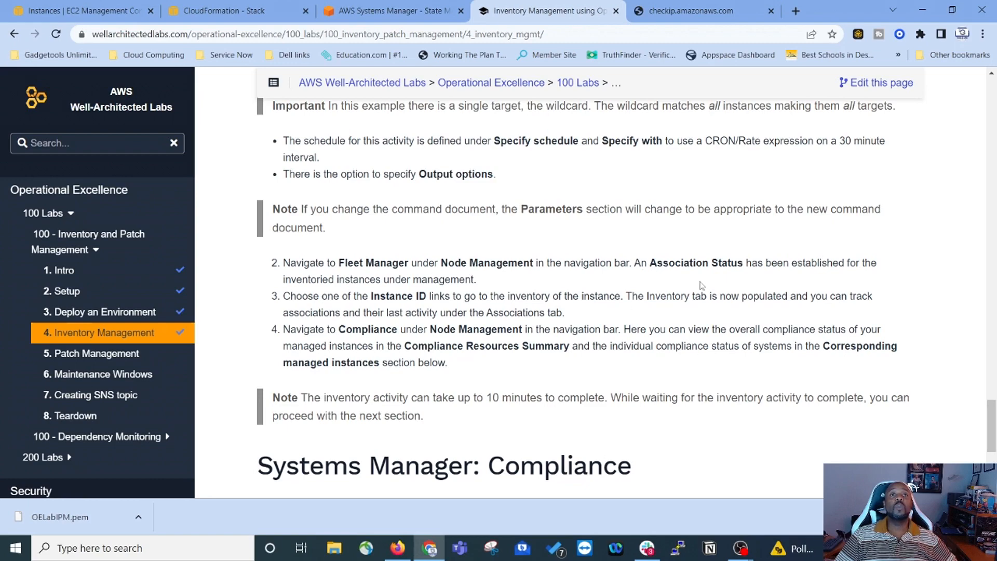
scroll(364, 227, up, 7)
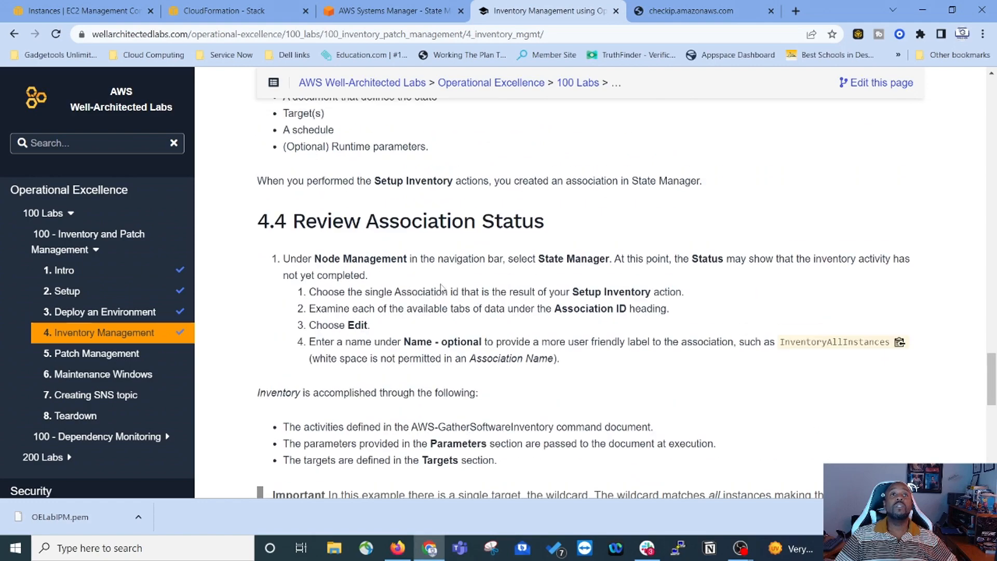
scroll(442, 287, down, 10)
scroll(321, 248, up, 1)
click(388, 12)
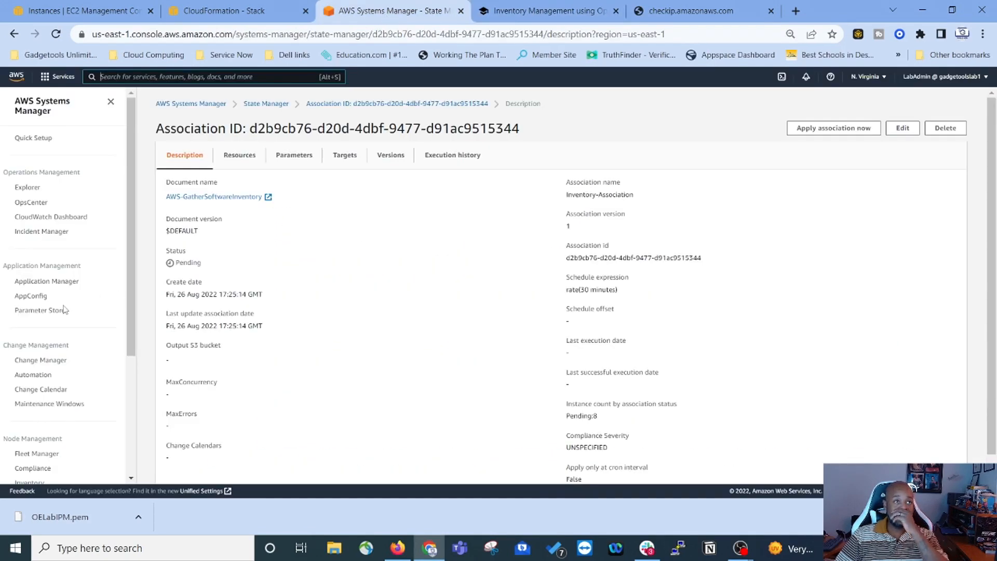
scroll(58, 323, down, 3)
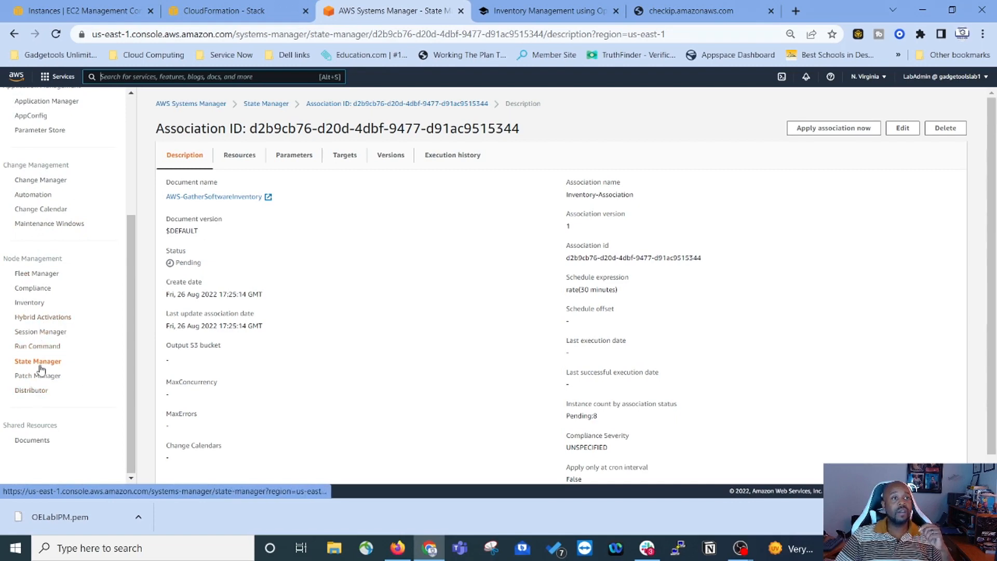
click(40, 367)
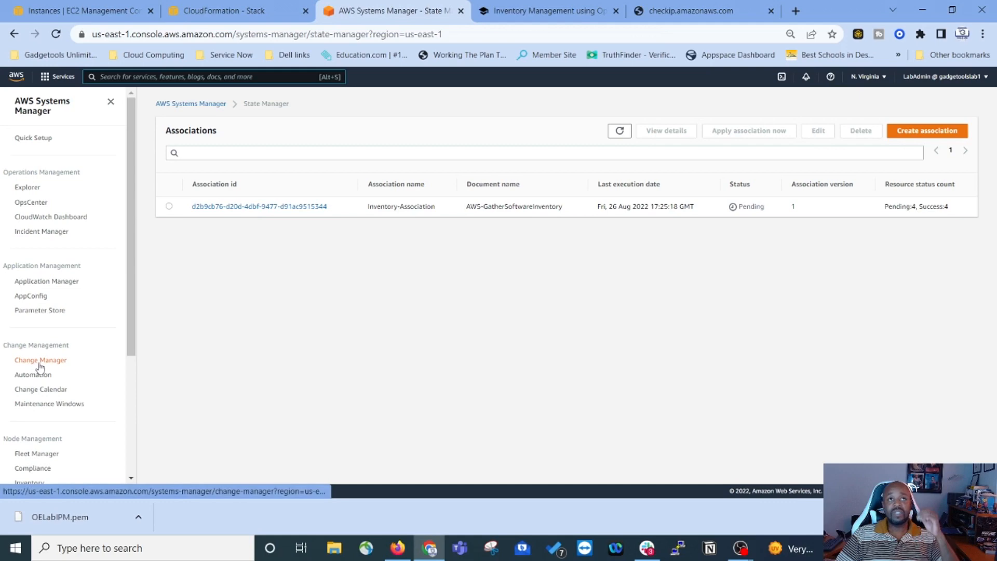
click(262, 207)
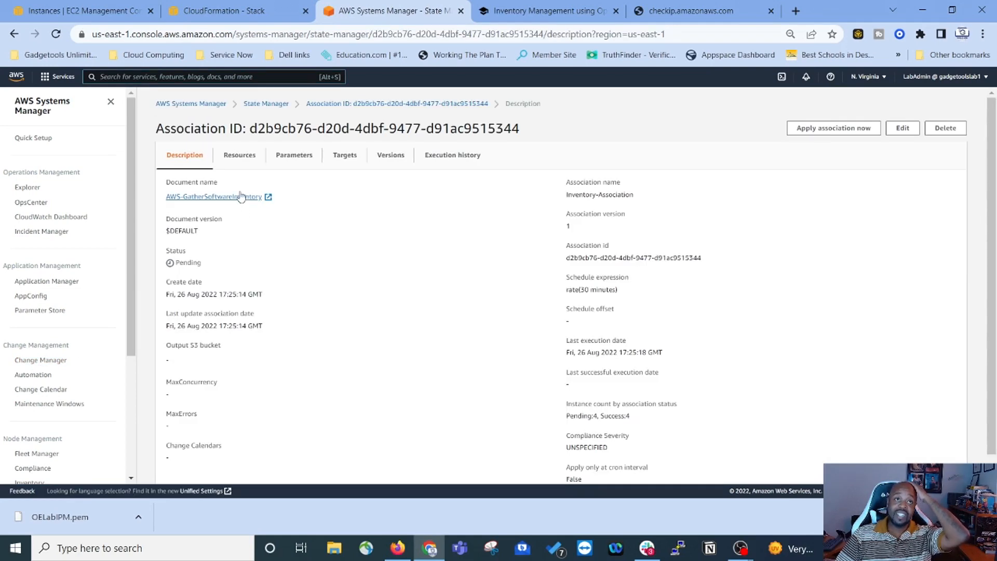
click(236, 161)
click(299, 161)
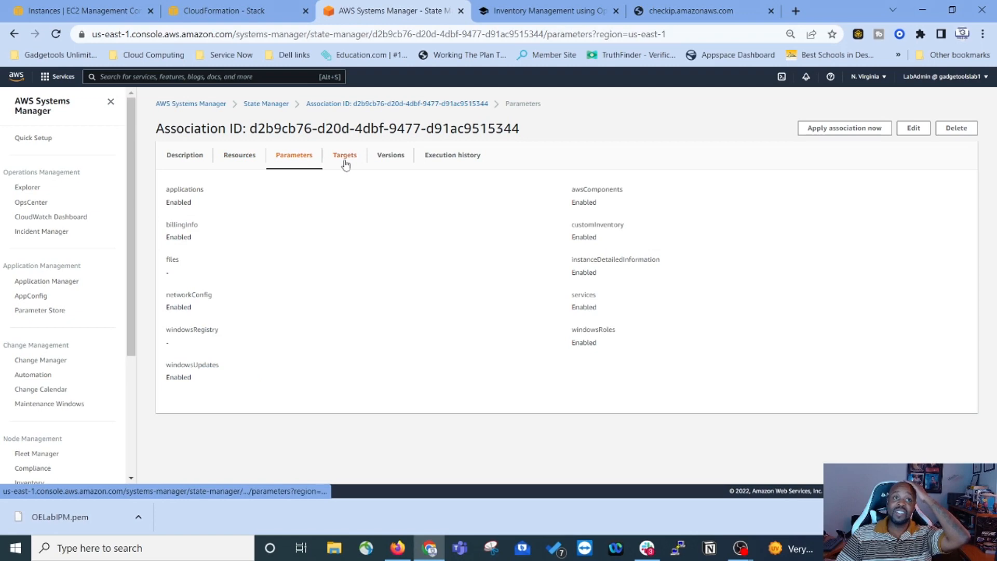
click(238, 157)
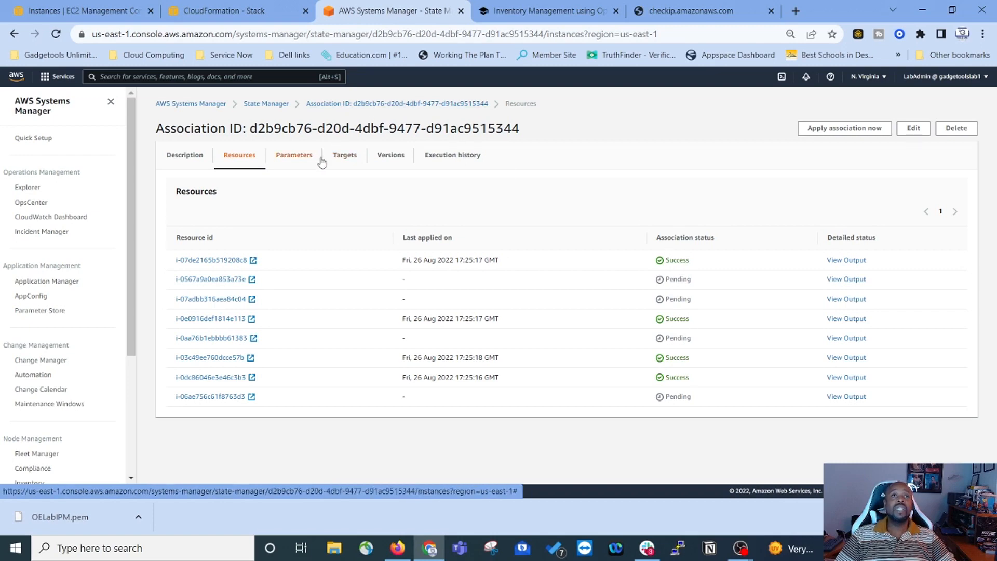
click(344, 156)
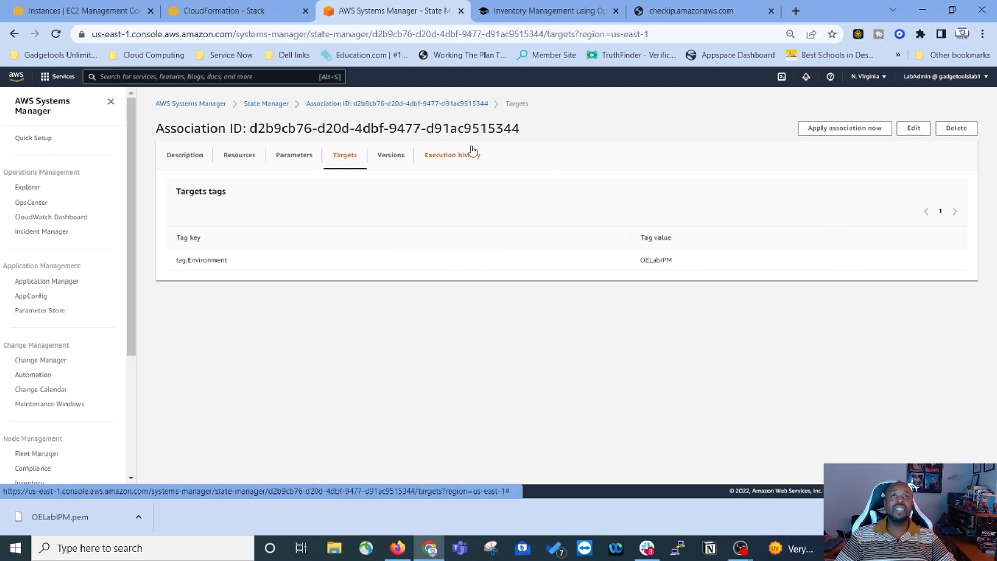
click(391, 155)
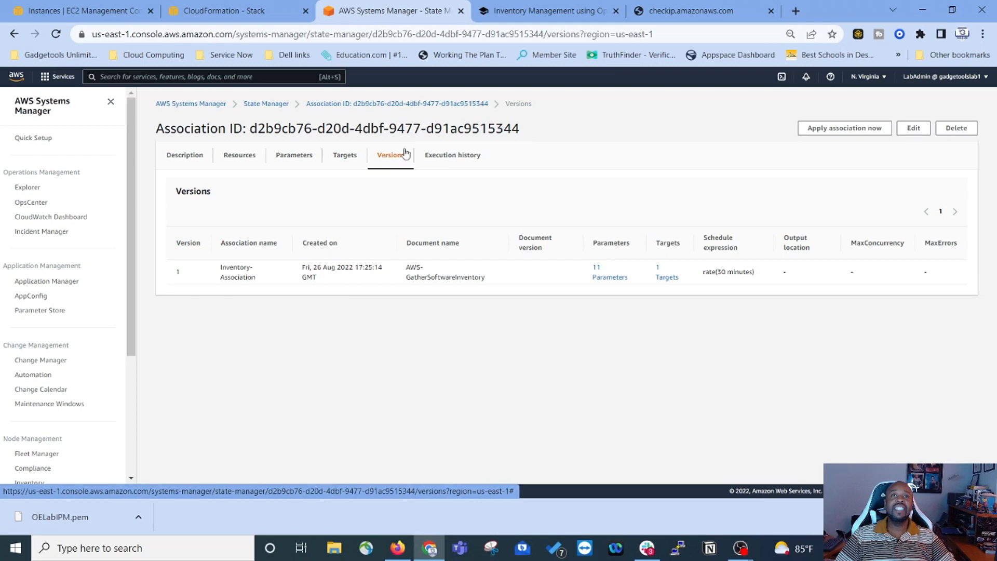
click(454, 158)
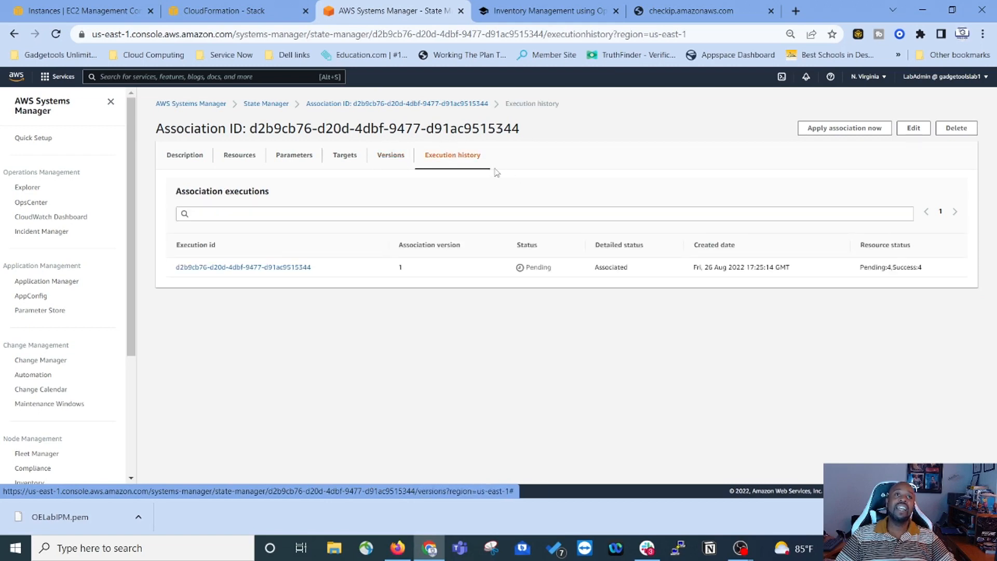
click(187, 158)
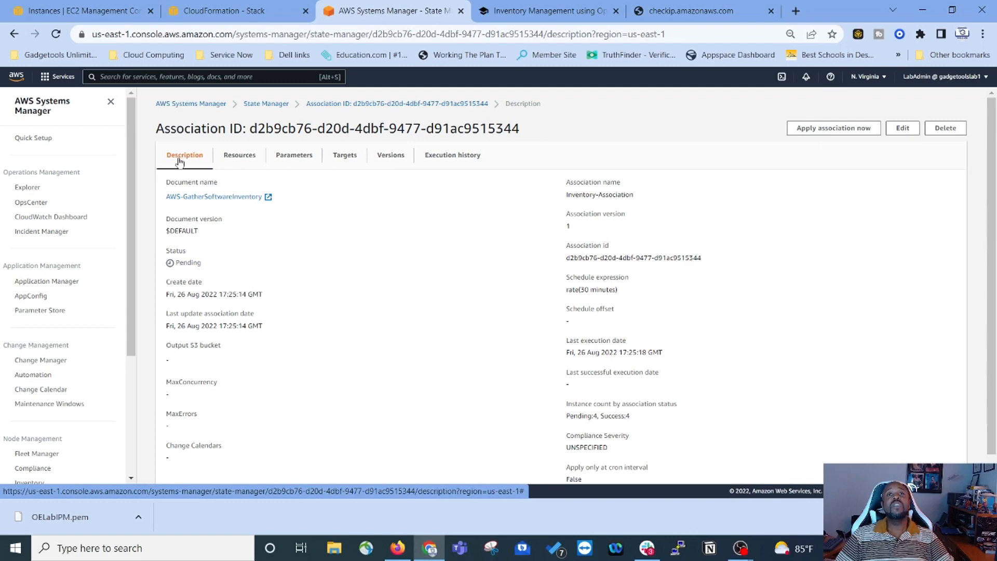
Step: Rename the inventory association to InventoryAllInstances and save it as version 2
click(903, 129)
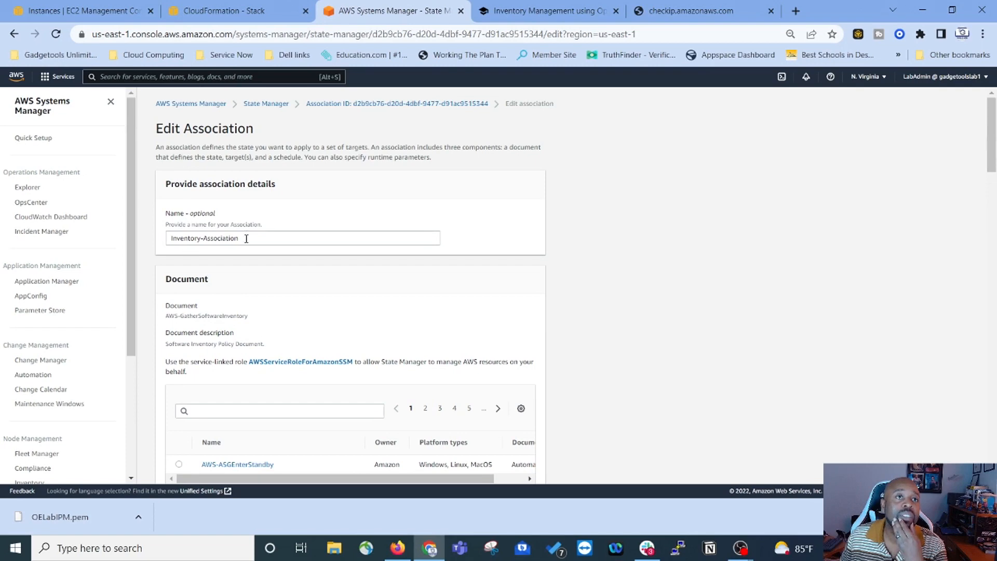
drag(246, 238, 129, 244)
text(InventoryAllInstances)
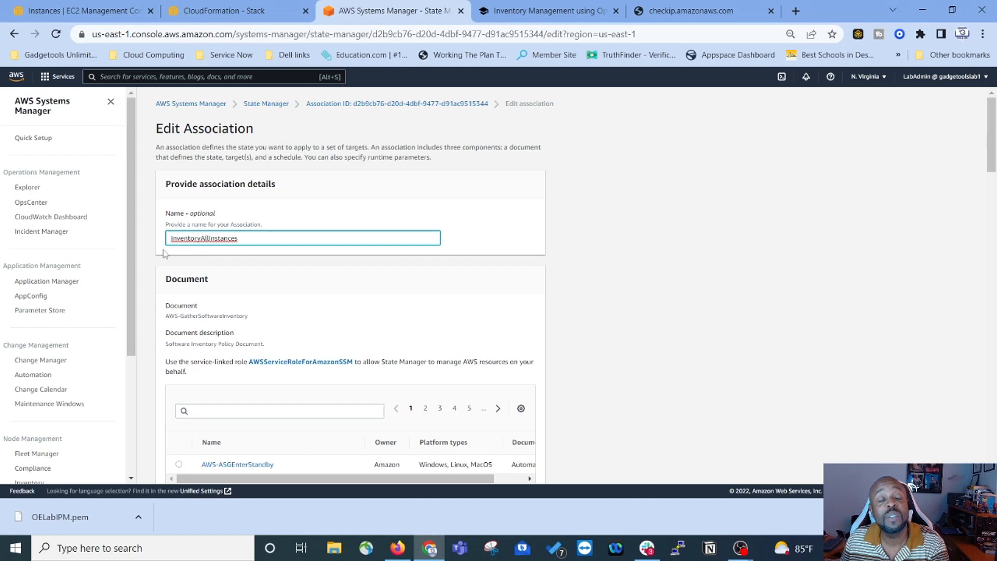
scroll(564, 347, down, 20)
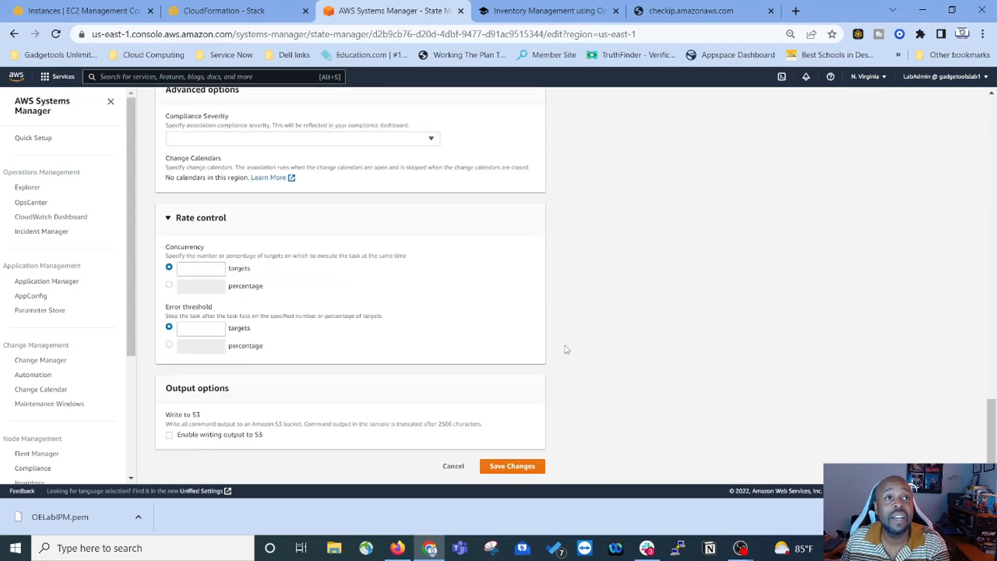
click(507, 466)
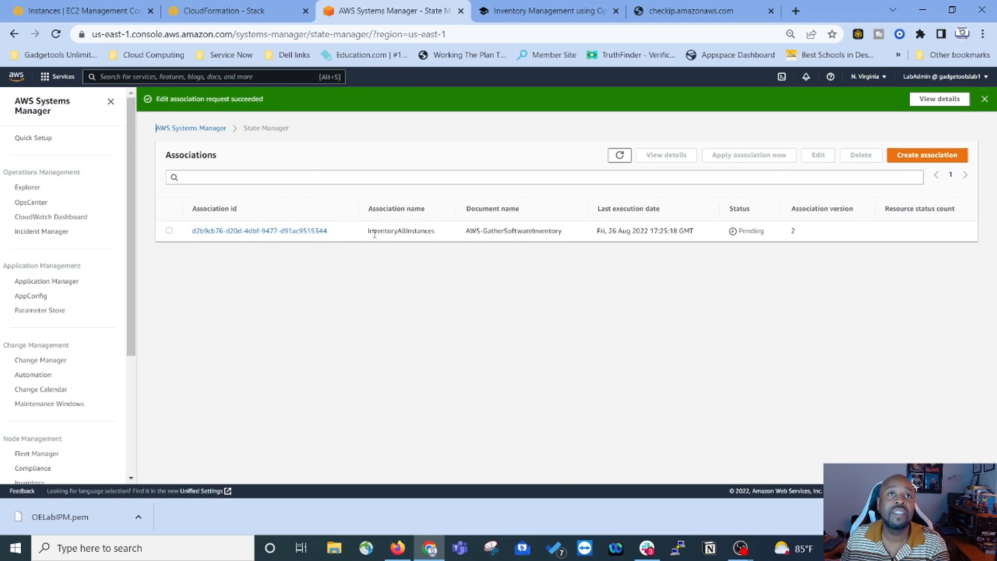
click(984, 99)
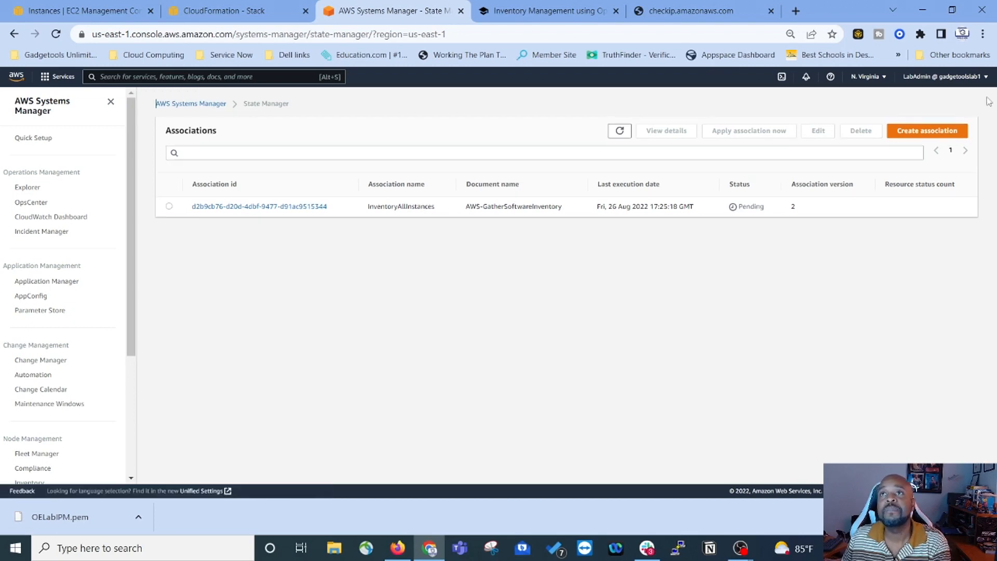
Step: Scroll the Inventory Management guide to the Fleet Manager and Compliance review steps
click(551, 11)
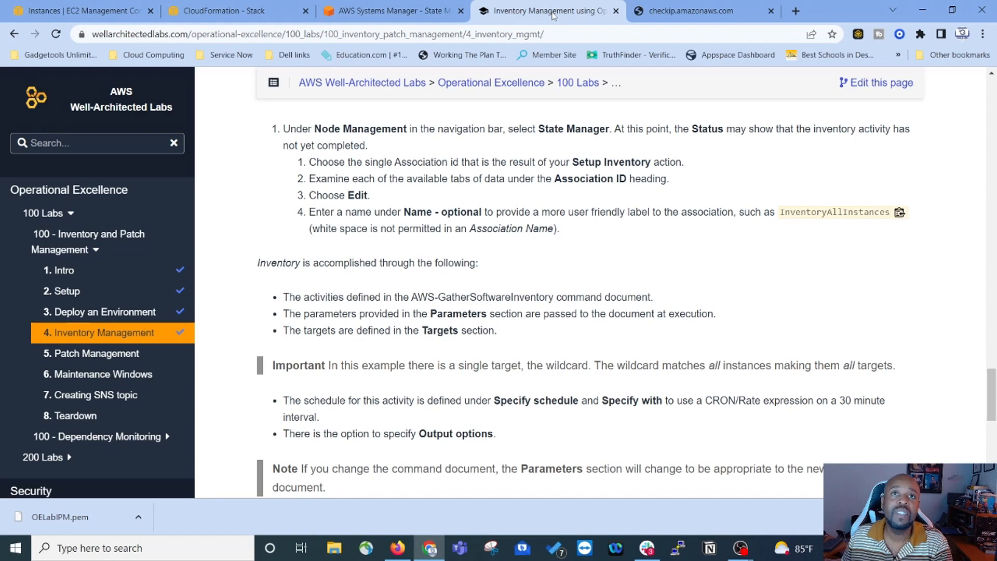
scroll(299, 181, down, 1)
scroll(299, 181, up, 3)
scroll(322, 310, down, 6)
scroll(325, 317, down, 1)
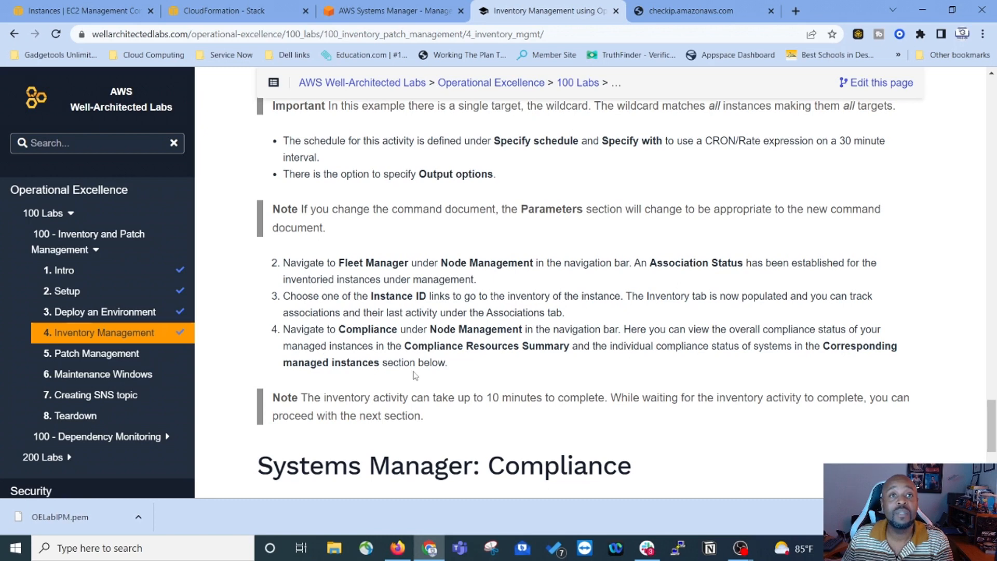
Step: Open the Compliance page showing 3 compliant and 1 non-compliant managed instance
scroll(456, 371, down, 1)
click(395, 10)
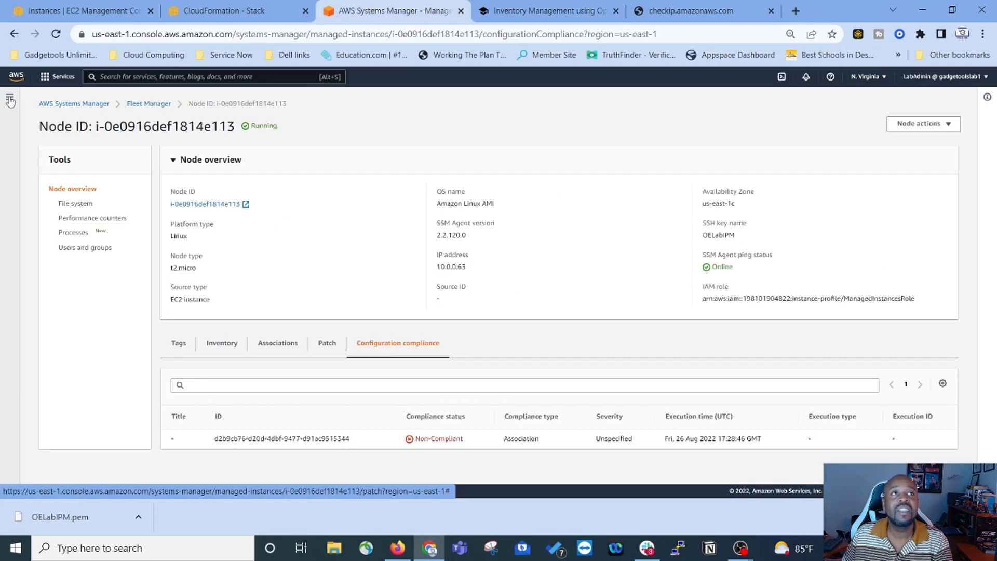
click(10, 102)
scroll(57, 330, down, 2)
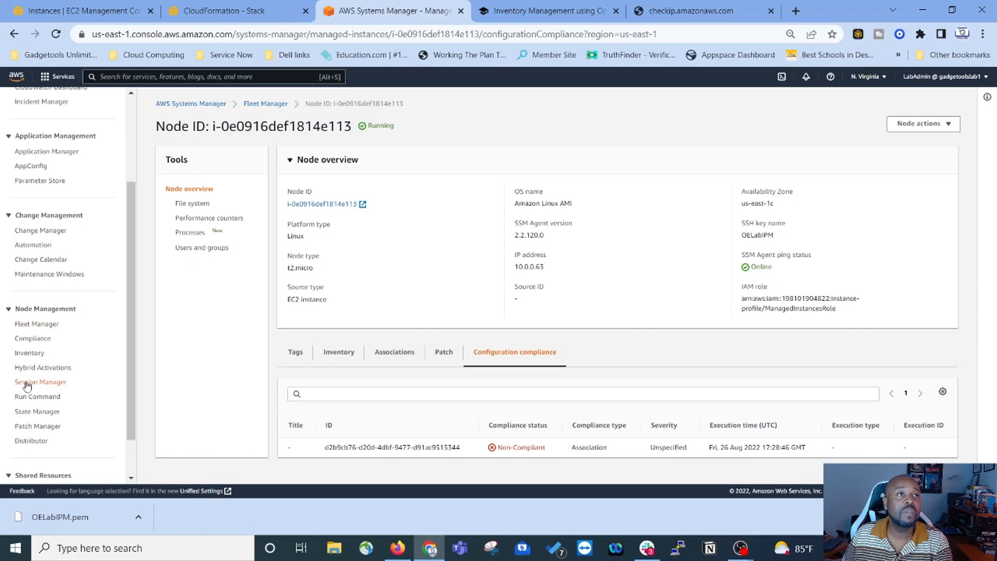
click(29, 340)
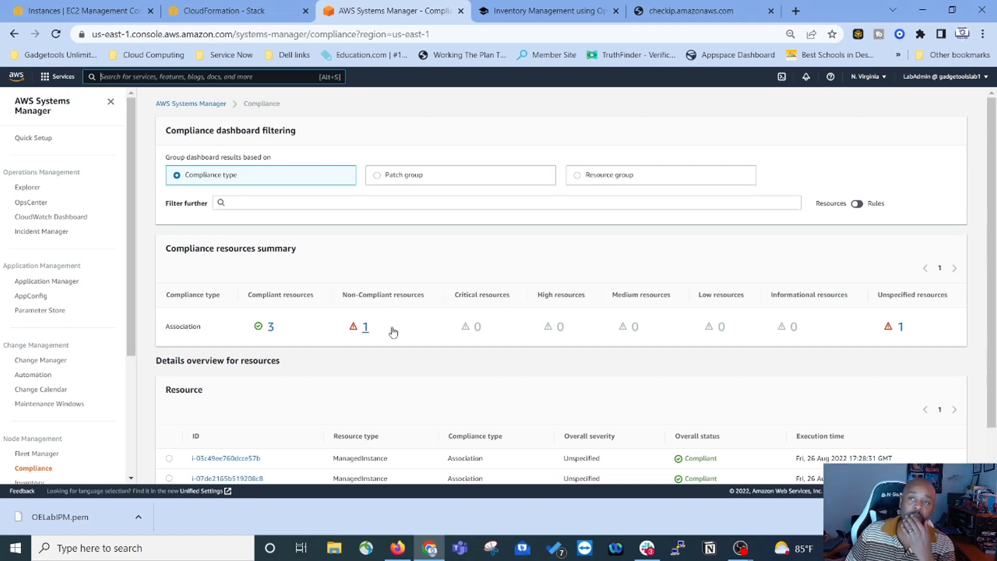
scroll(394, 332, down, 1)
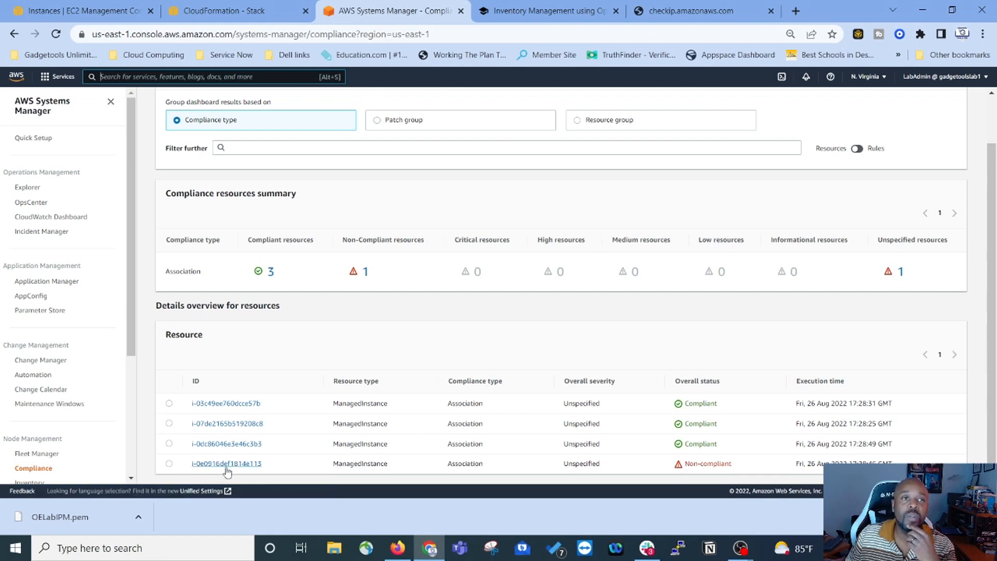
Step: Inspect the non-compliant instance's configuration compliance, patch and tag details, then return to the lab
click(208, 463)
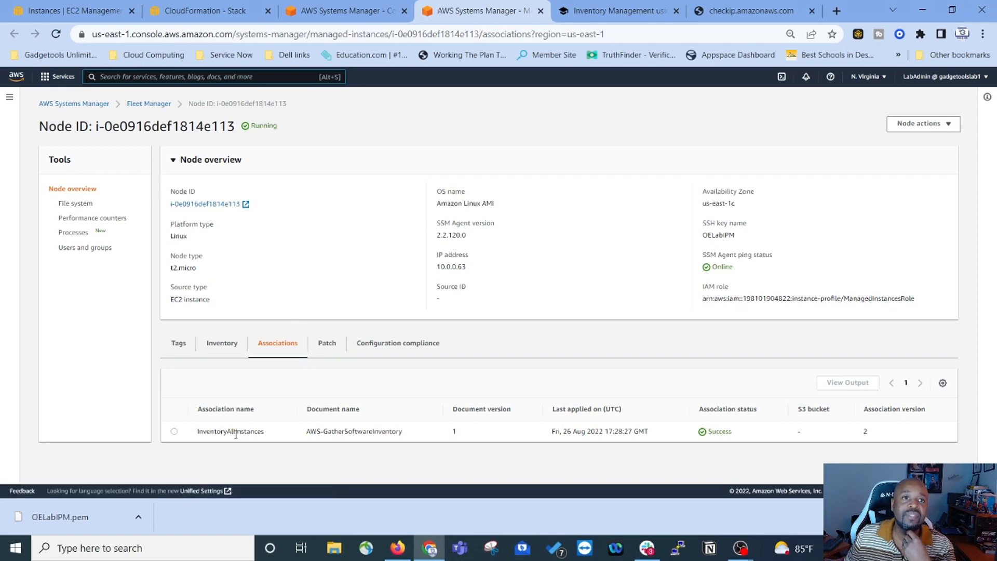
click(400, 345)
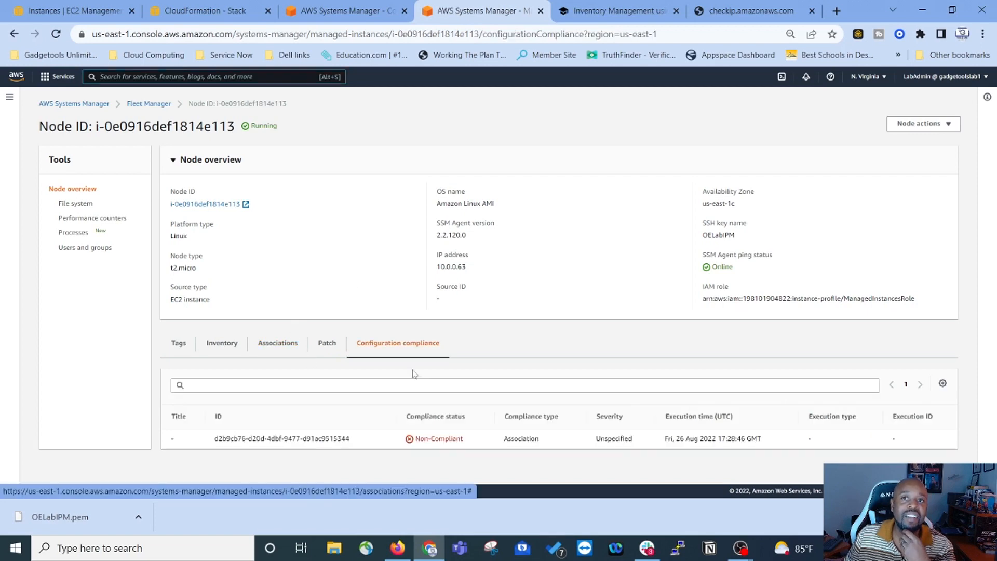
click(328, 345)
click(179, 343)
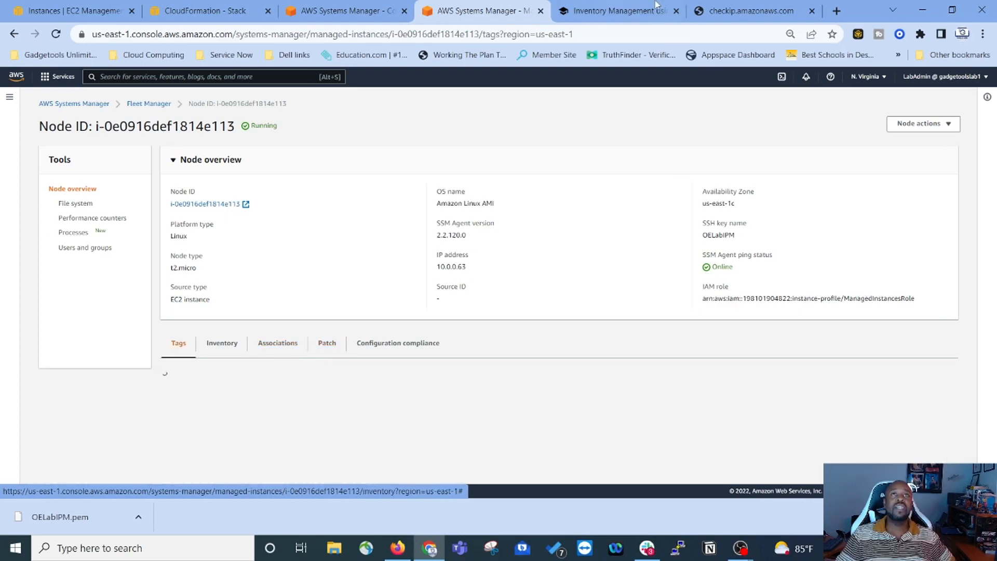
click(618, 10)
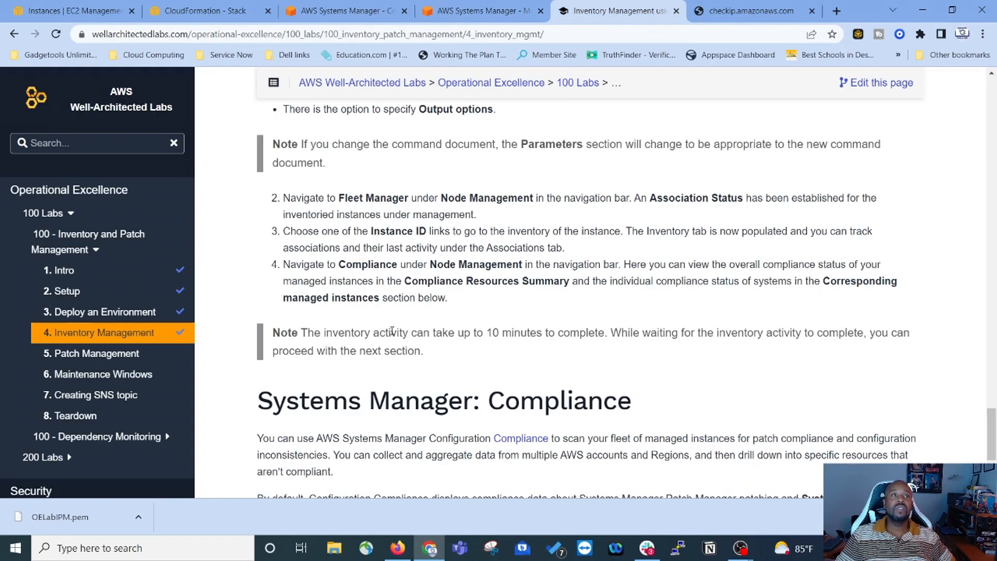
scroll(539, 351, down, 3)
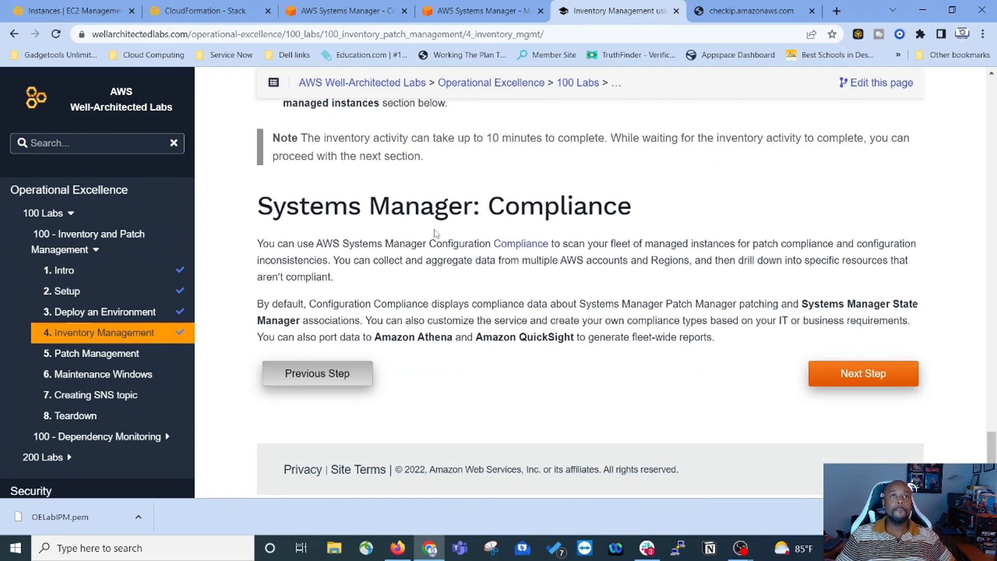
scroll(435, 234, up, 1)
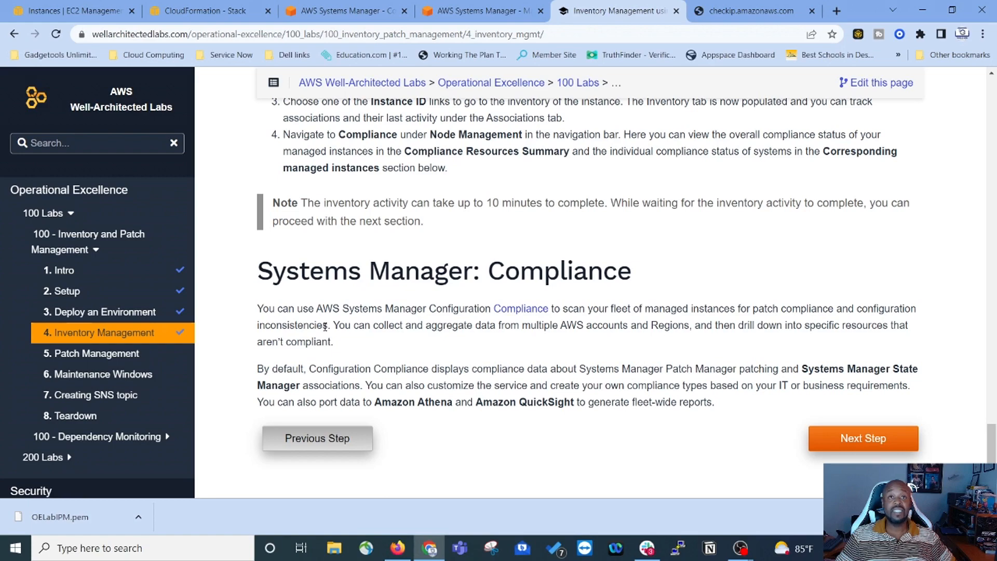
scroll(325, 326, down, 2)
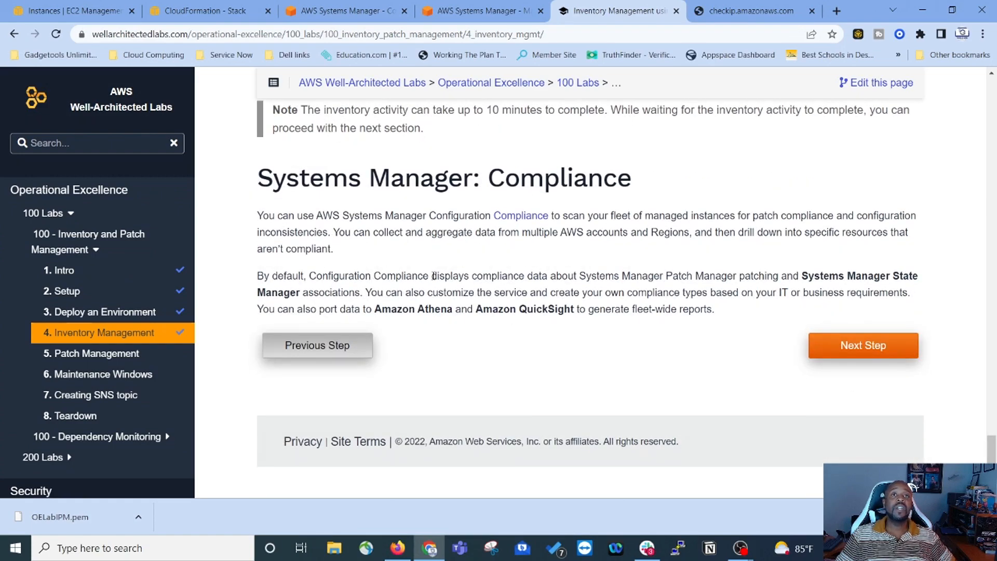
Step: Advance to the Patch Management lab and scroll to section 5.1 Create a Patch Baseline
click(886, 346)
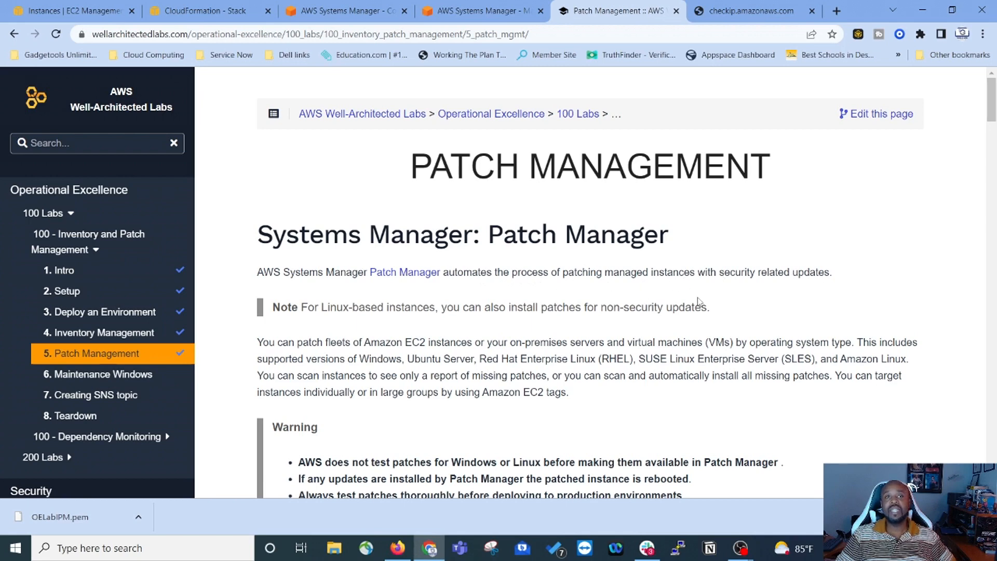
scroll(699, 301, down, 2)
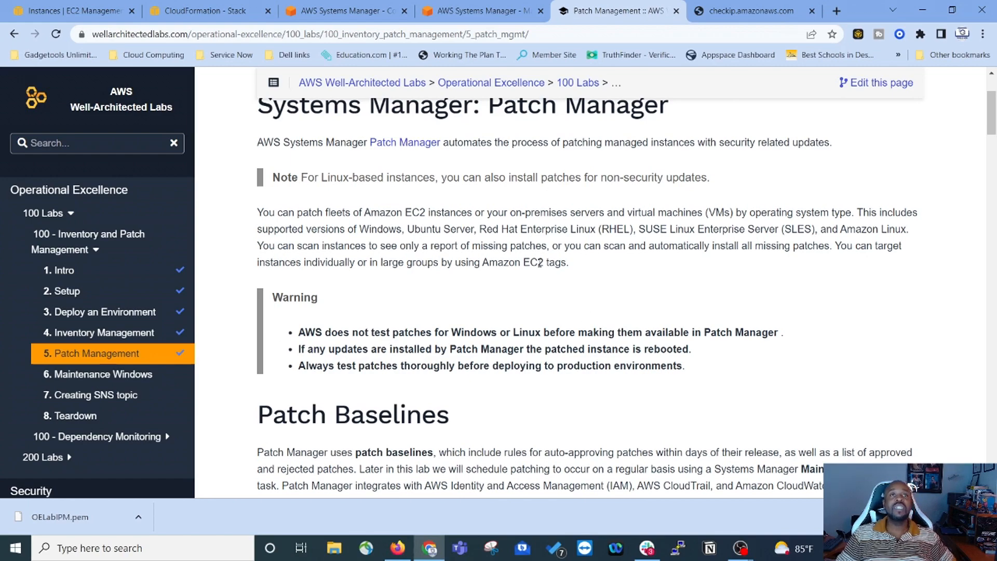
scroll(542, 265, down, 2)
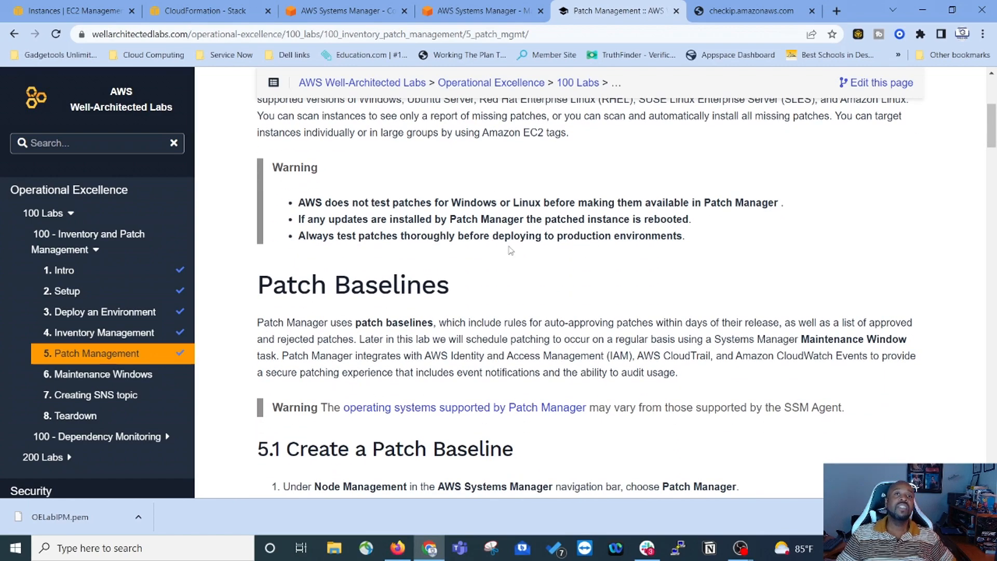
scroll(795, 293, down, 2)
scroll(779, 275, down, 3)
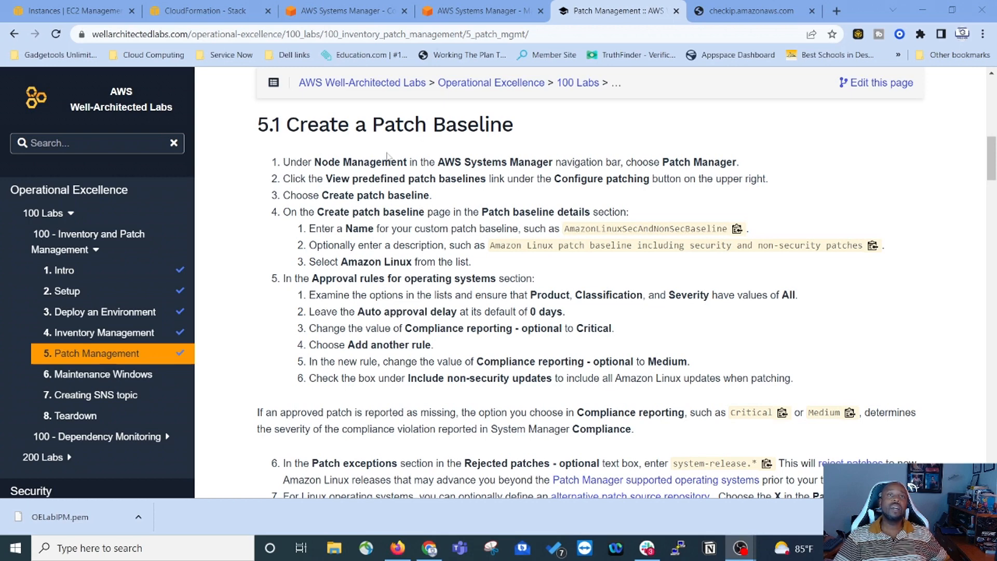
click(473, 12)
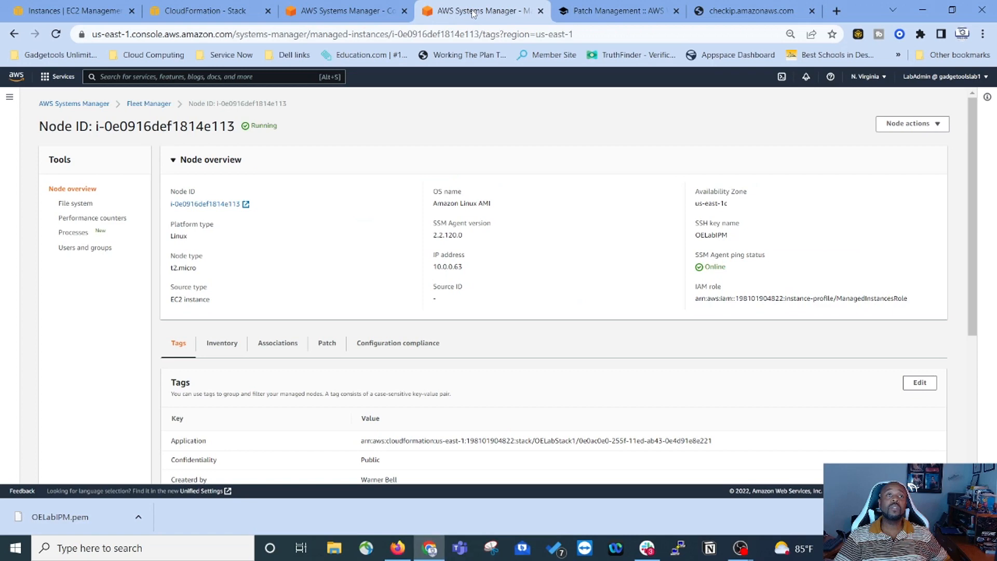
Step: Go to Patch Manager, view the predefined baselines, and start creating a patch baseline
click(9, 100)
scroll(39, 364, down, 3)
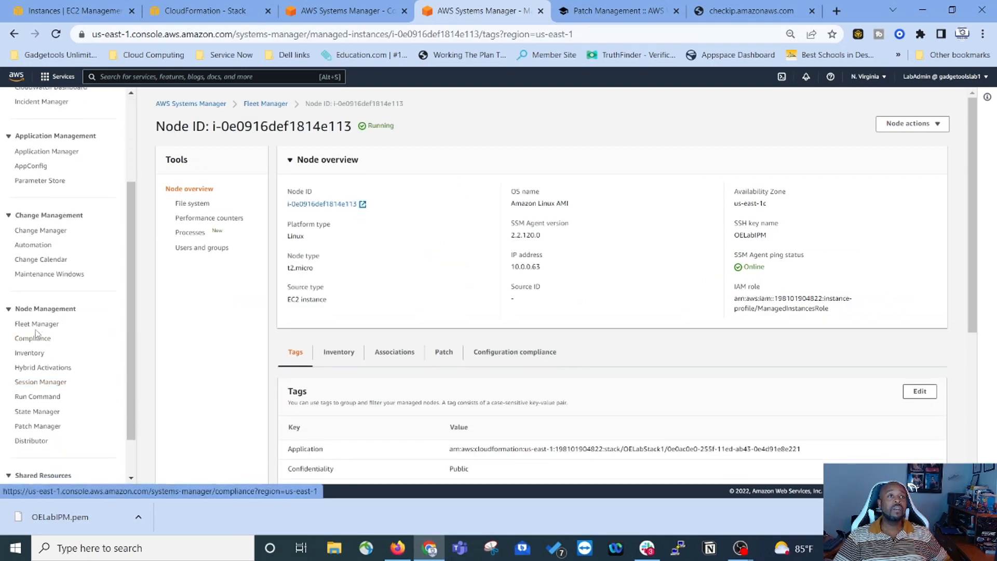
click(46, 430)
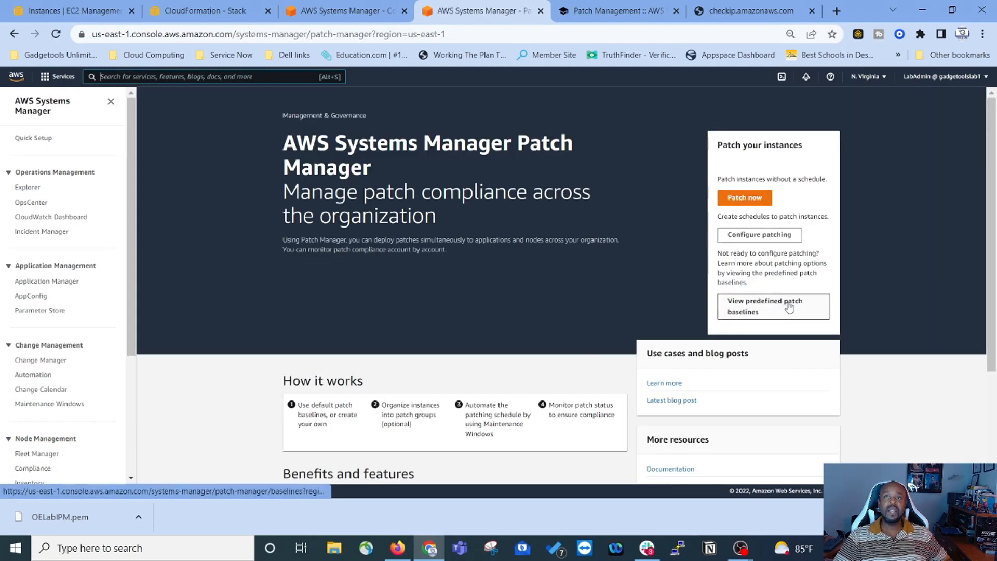
click(753, 311)
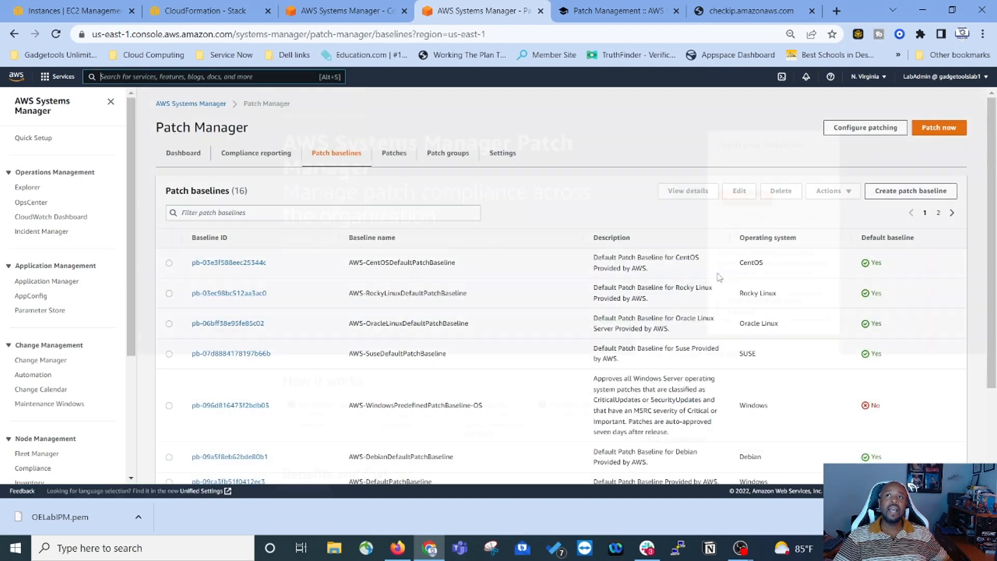
click(907, 196)
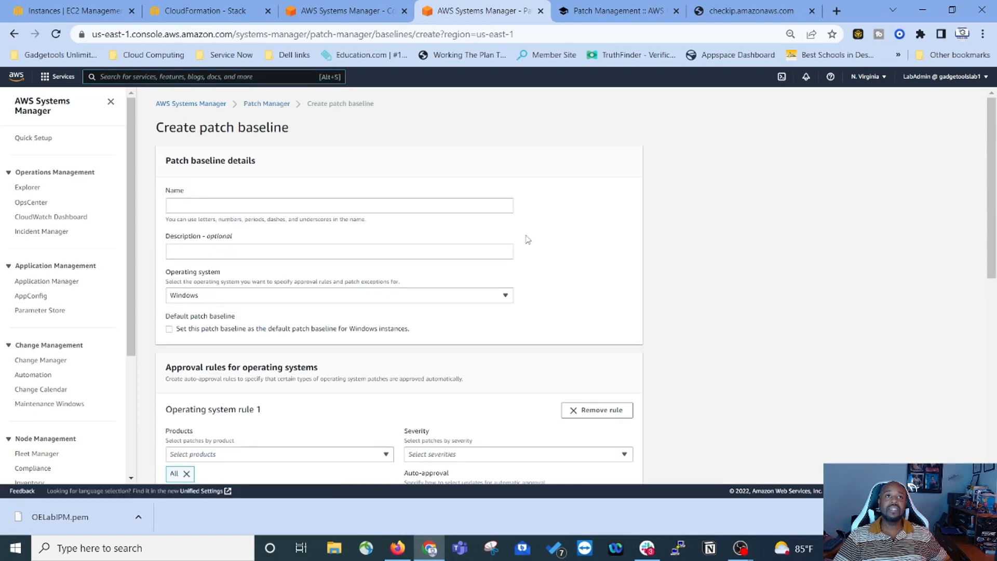
Step: Name the baseline AmazonLinuxSecAndNonSecBaseline, copied from the lab guide
click(638, 13)
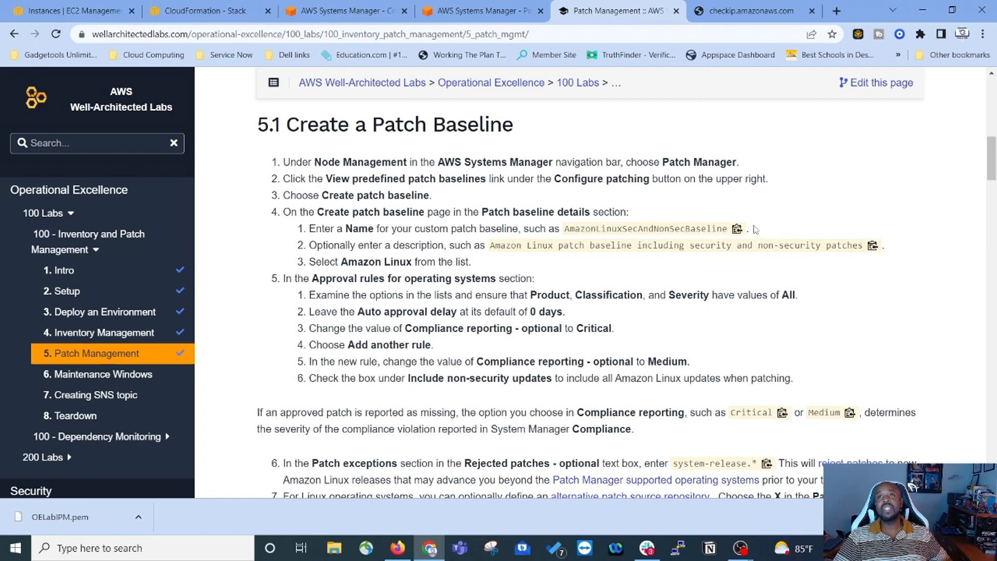
click(736, 229)
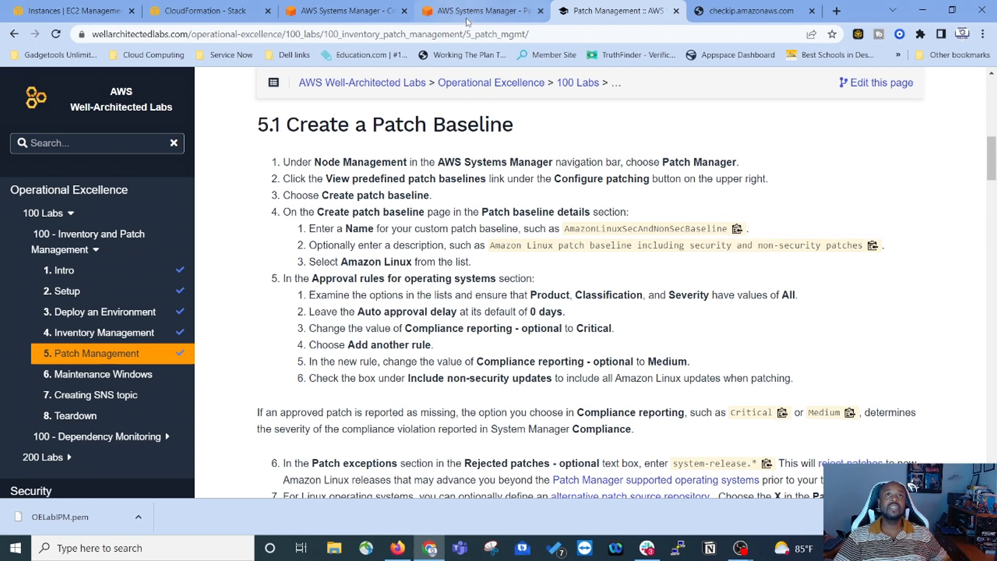
click(445, 7)
right_click(240, 207)
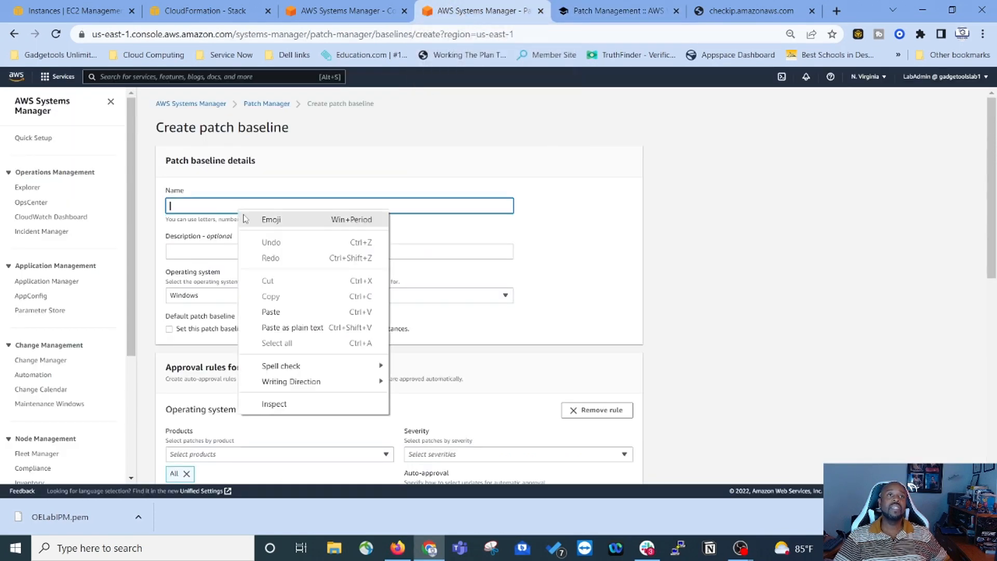
click(276, 313)
Step: Paste the lab's suggested description into the baseline's Description field
click(639, 9)
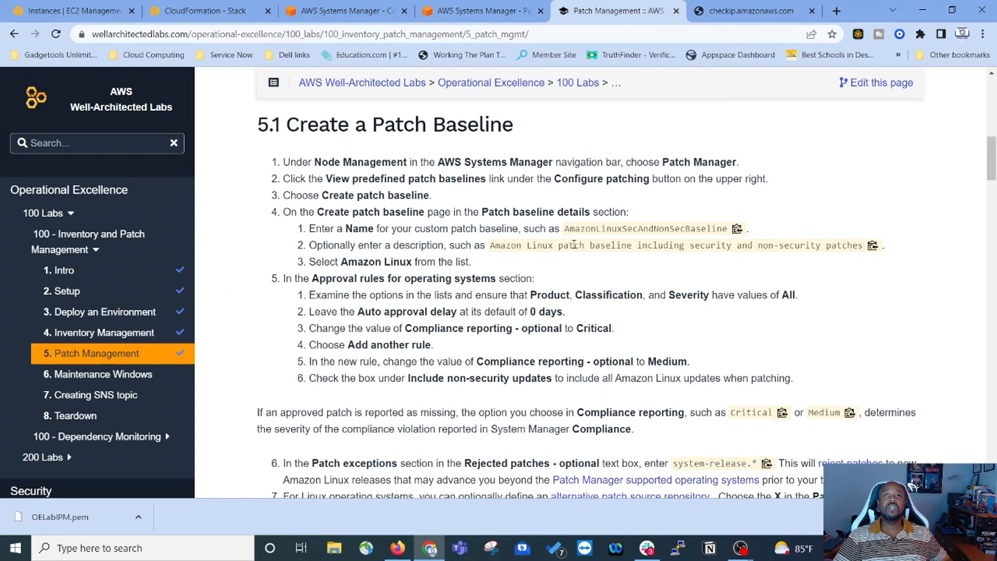
click(873, 245)
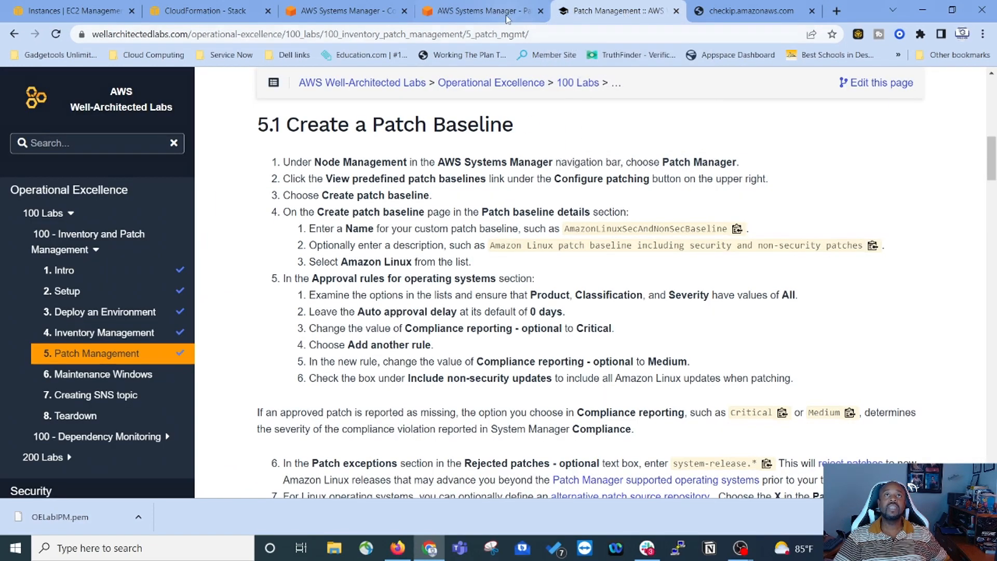
click(477, 11)
click(208, 252)
right_click(208, 252)
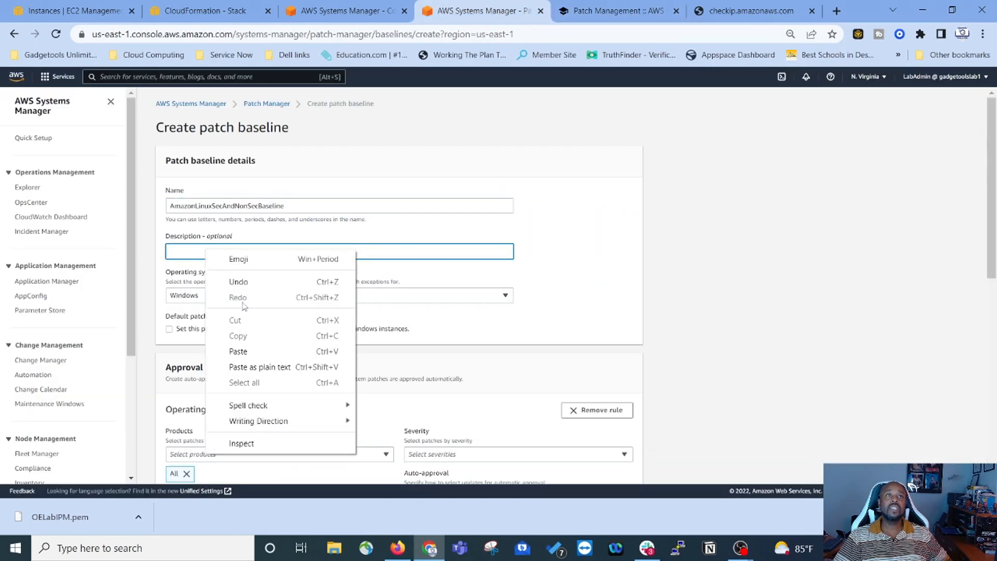
click(237, 352)
Step: Set the baseline's operating system to Amazon Linux
click(610, 17)
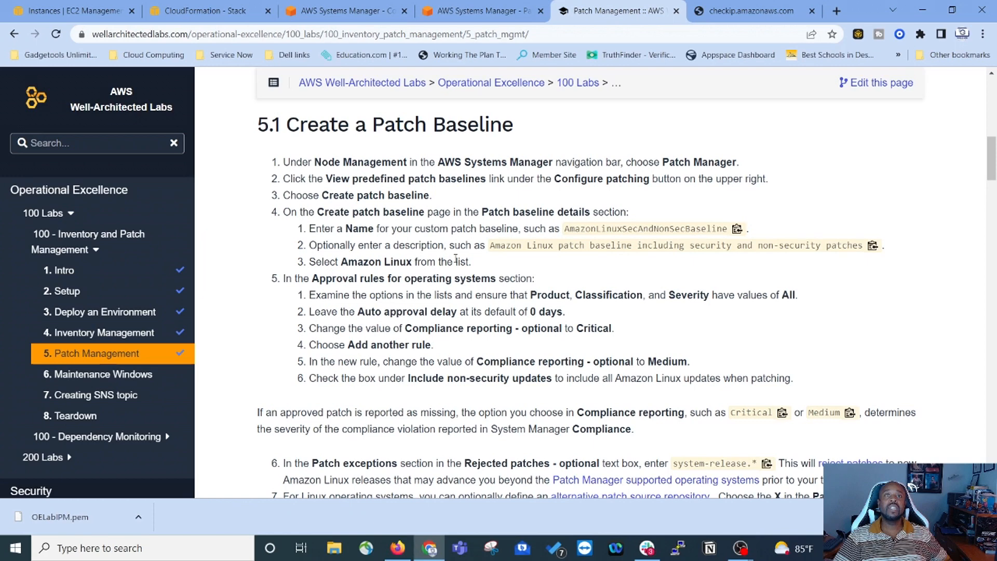
click(498, 11)
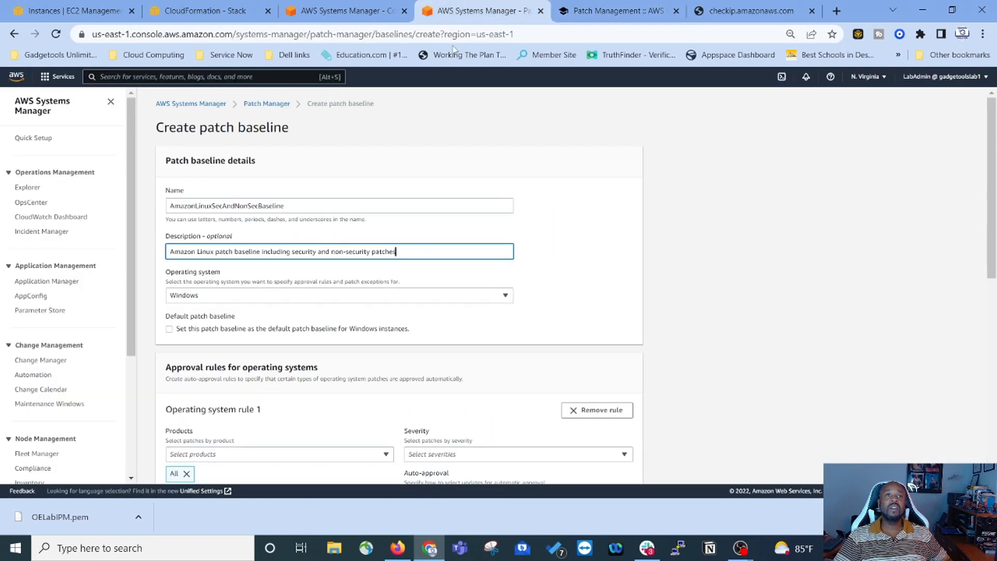
click(282, 296)
scroll(210, 255, down, 1)
scroll(223, 244, up, 1)
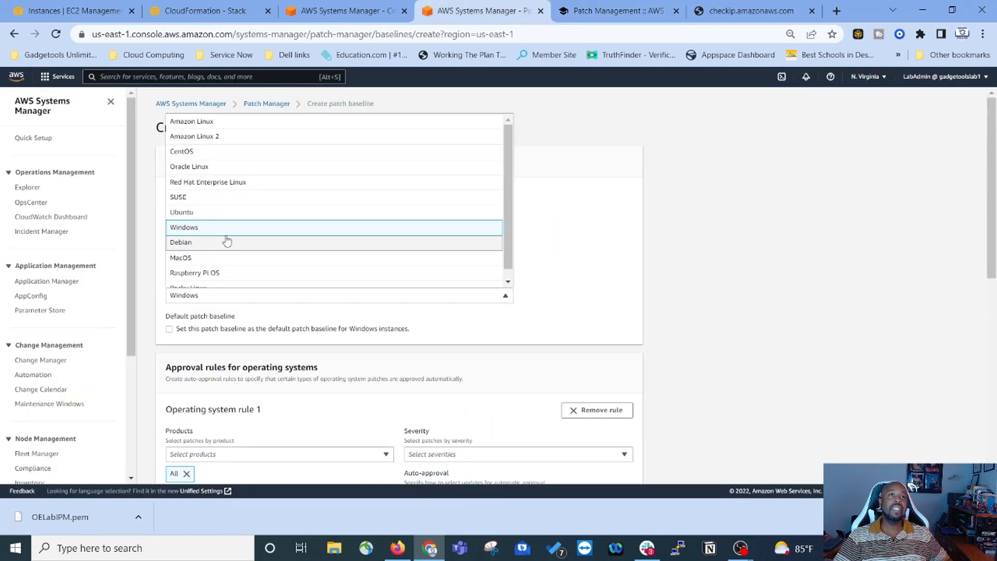
click(210, 121)
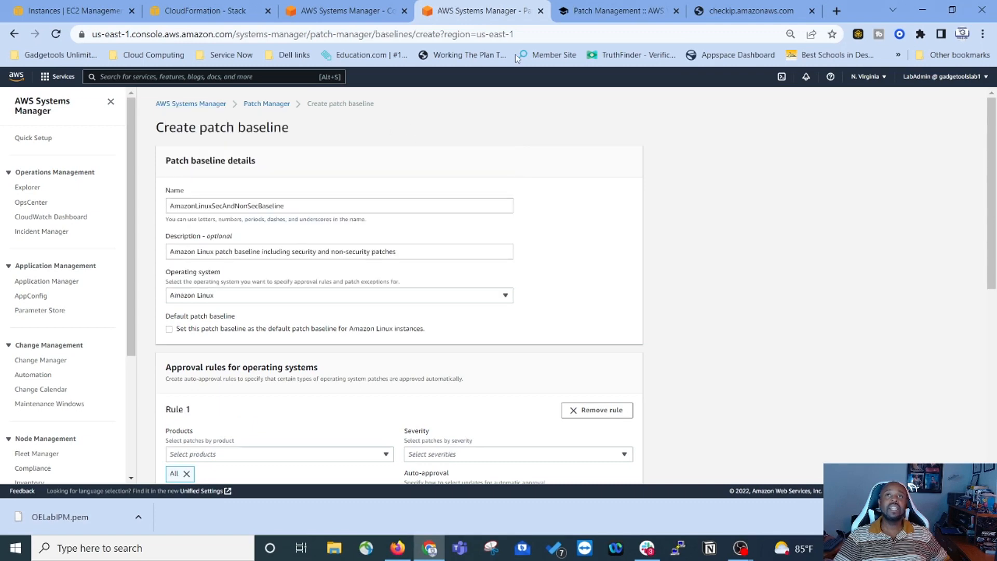
click(600, 16)
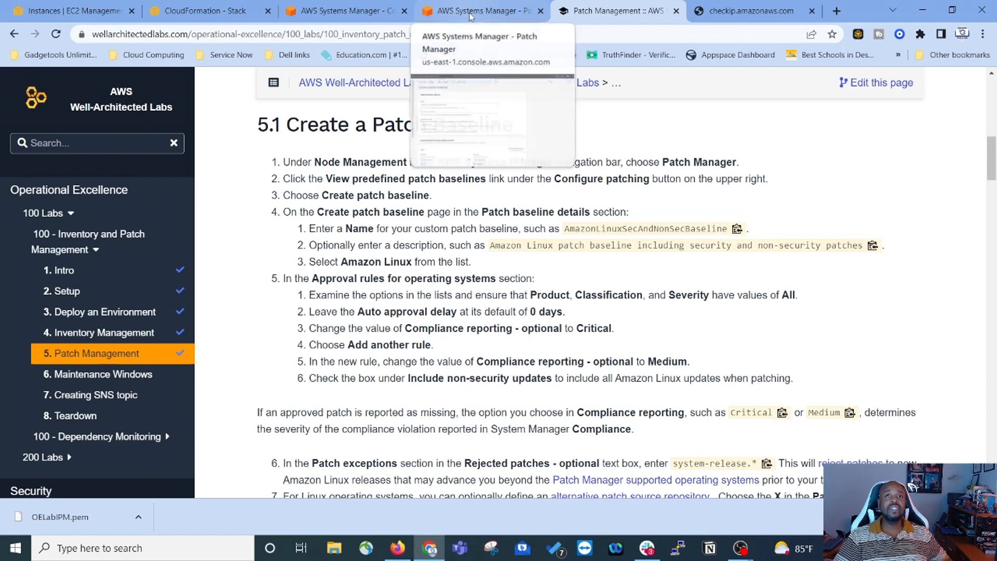
click(464, 11)
Step: Set Rule 1's Severity and Classification to All
scroll(256, 333, down, 5)
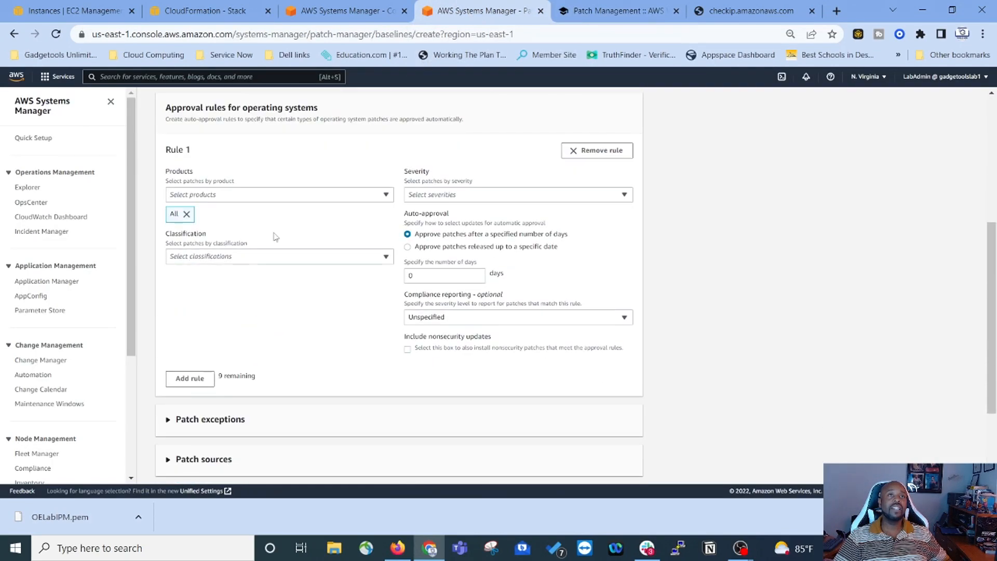
click(601, 16)
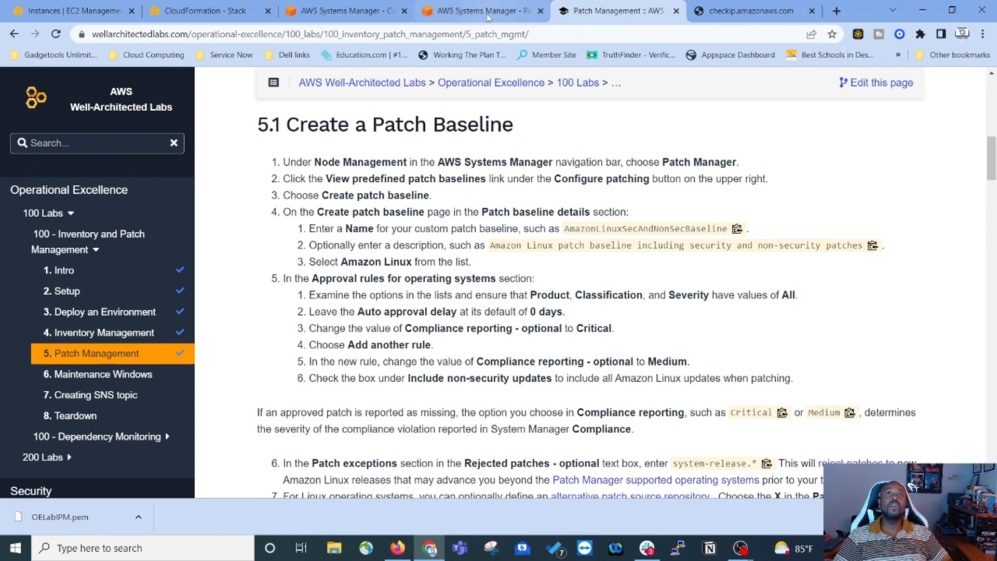
click(503, 13)
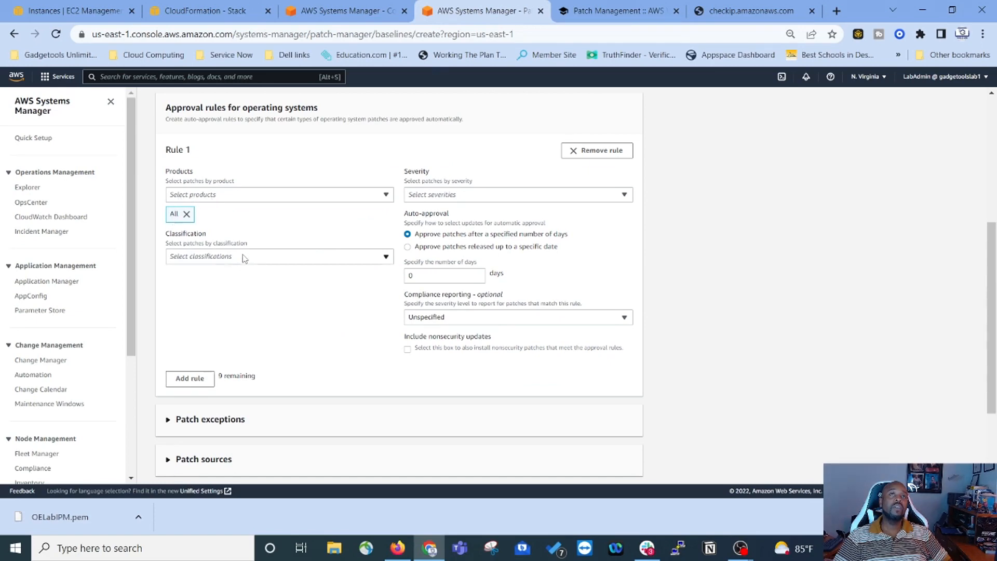
scroll(244, 259, up, 3)
click(537, 324)
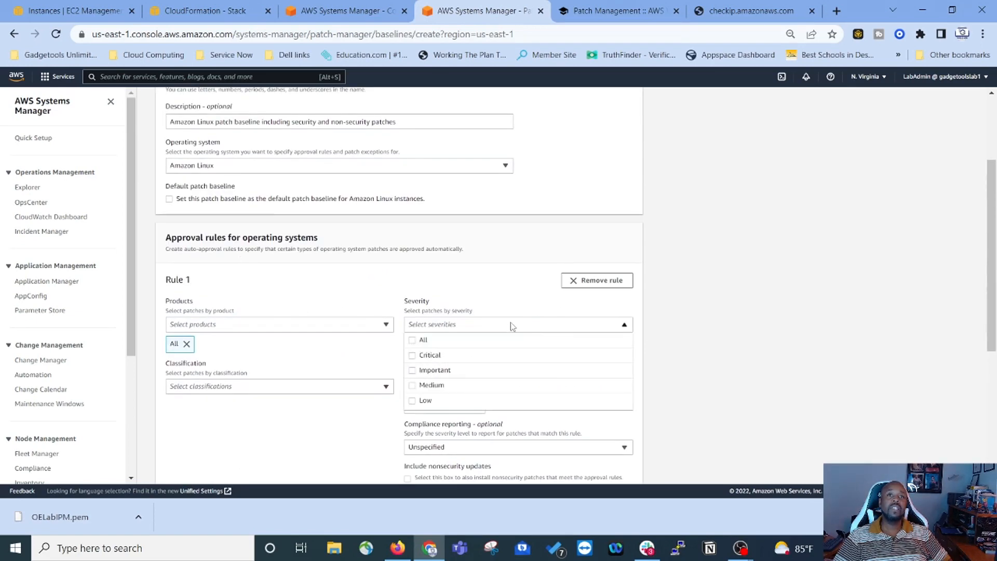
click(414, 340)
click(284, 391)
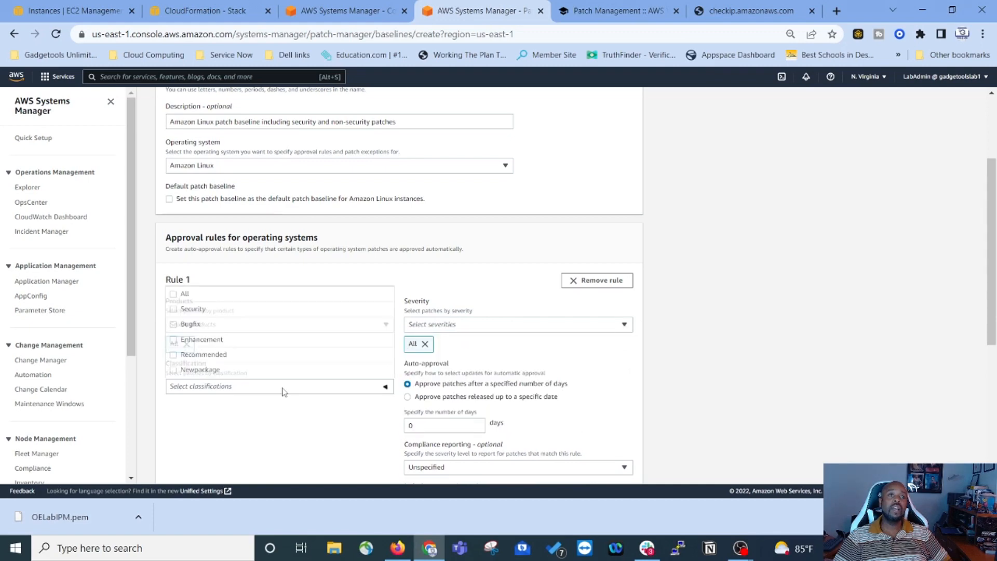
click(177, 296)
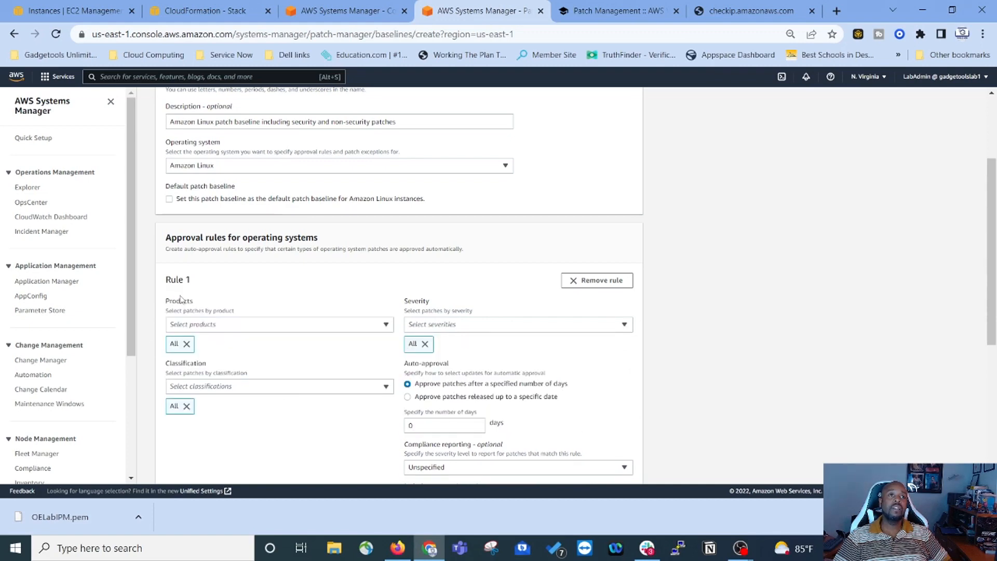
scroll(353, 400, down, 3)
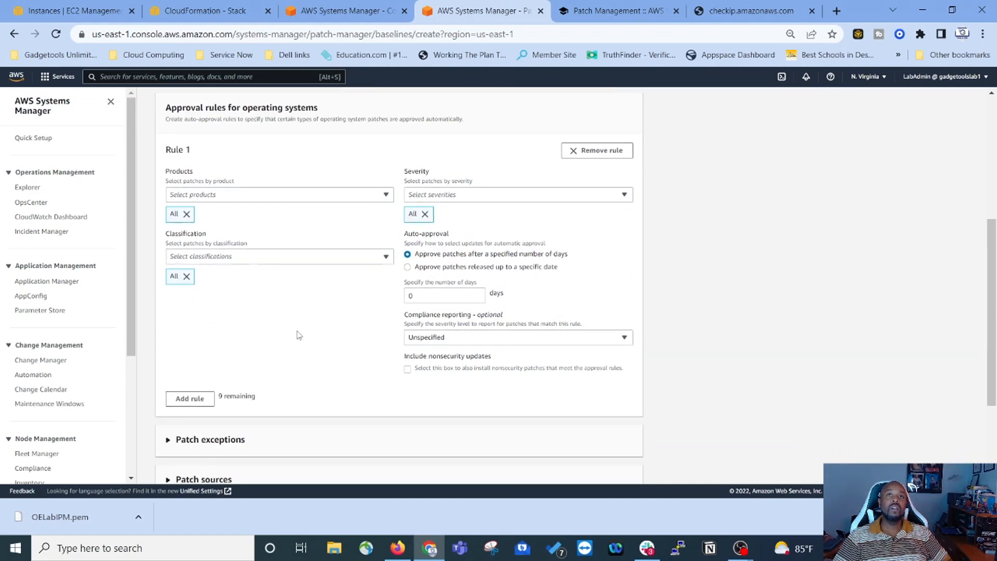
Step: Set Rule 1's compliance reporting to Critical, then return to the lab guide
click(606, 12)
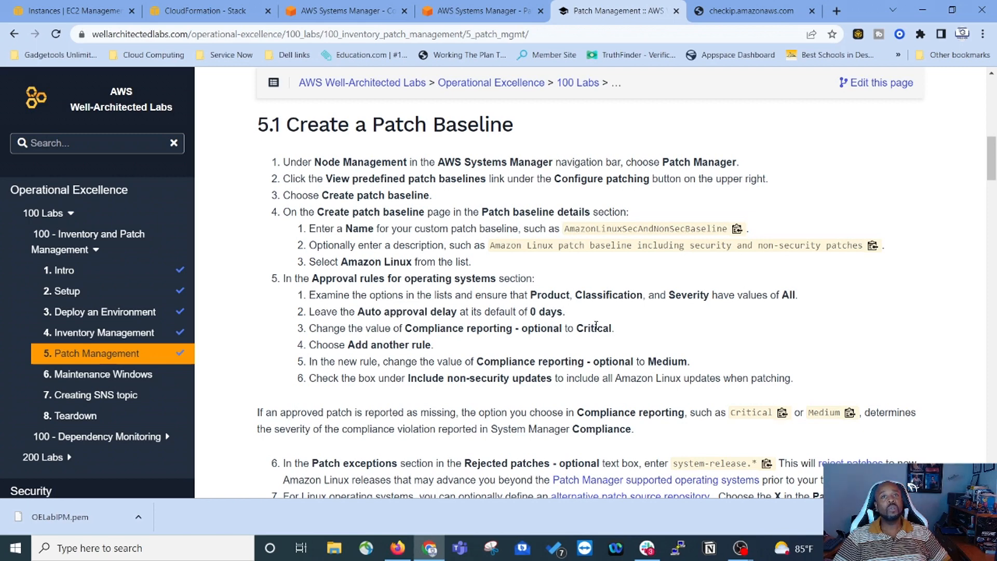
click(467, 11)
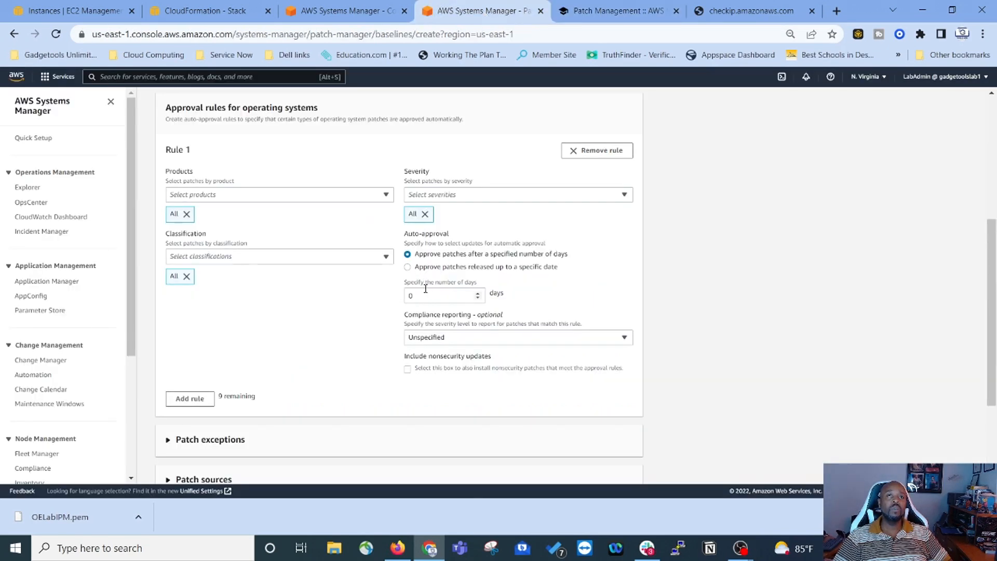
click(454, 341)
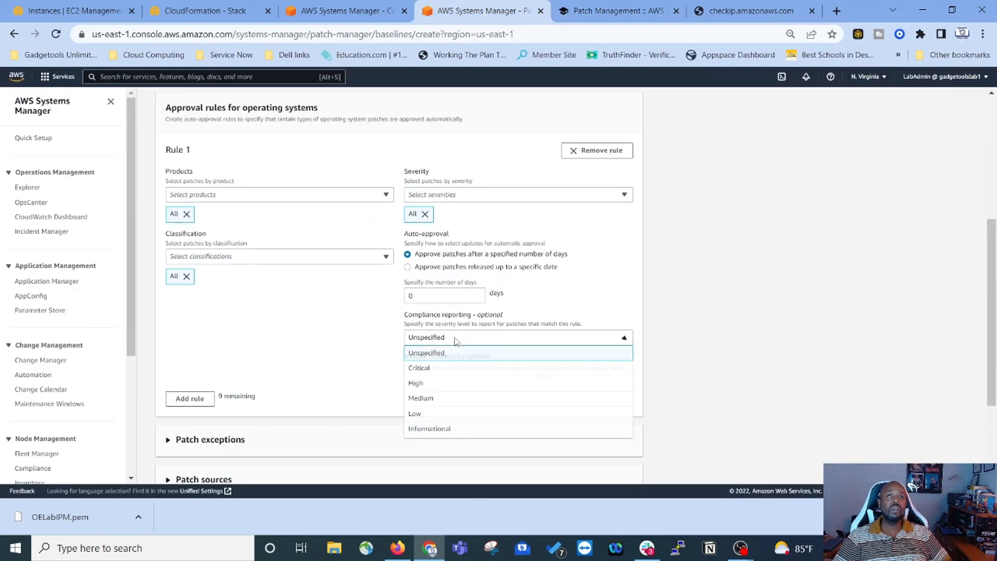
click(415, 368)
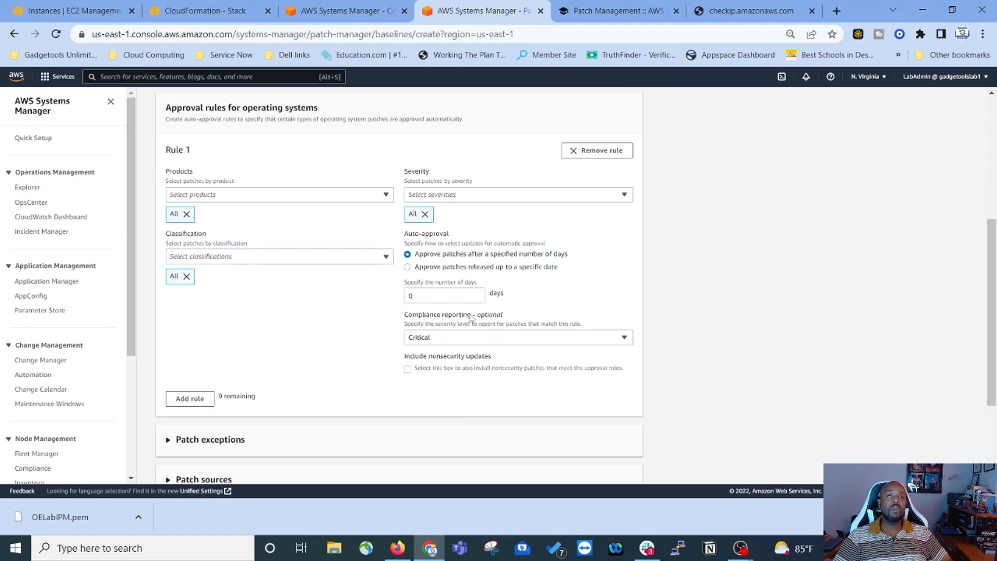
key(ctrl+Tab)
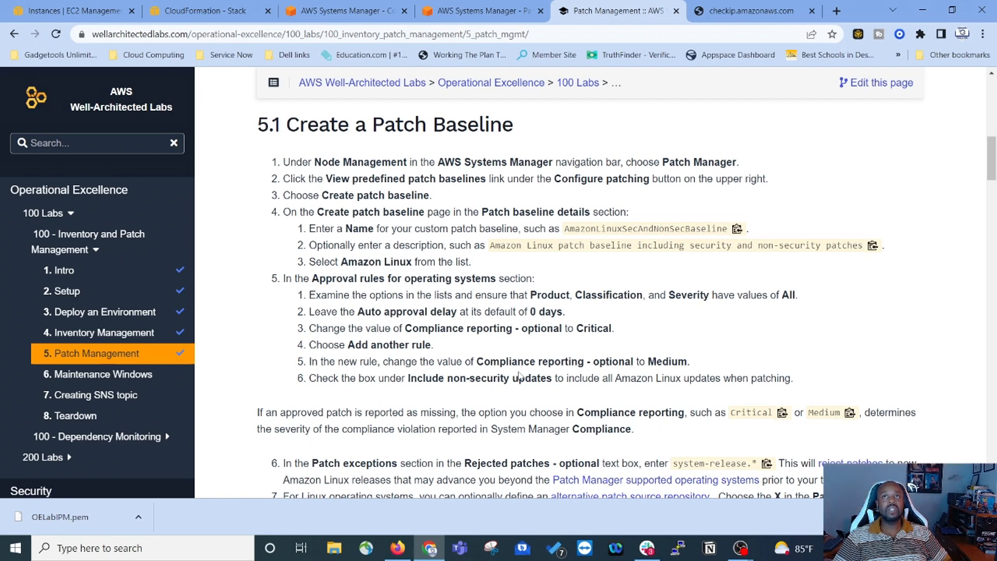
Step: Add a second approval rule covering All severities and All classifications
key(ctrl+shift+Tab)
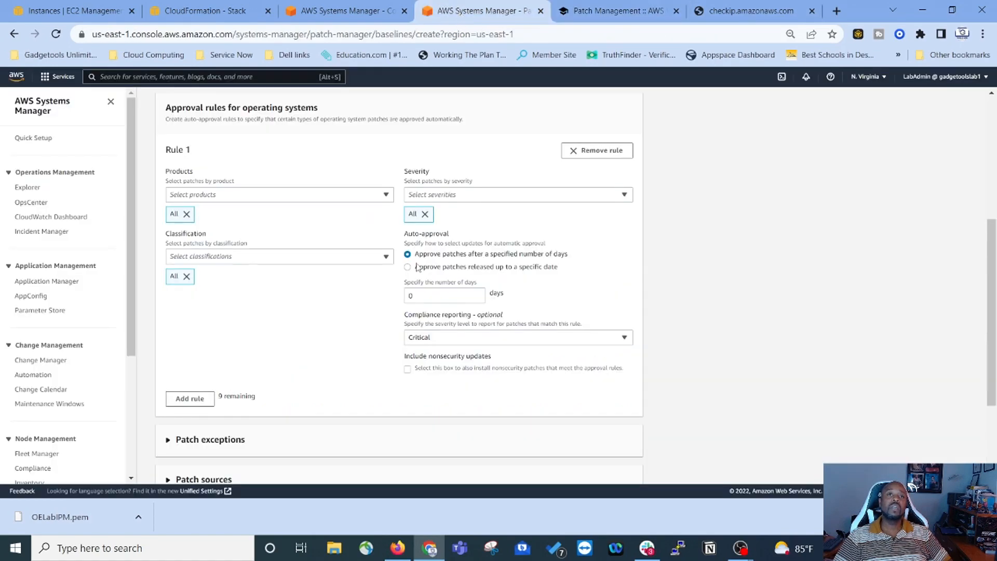
click(198, 399)
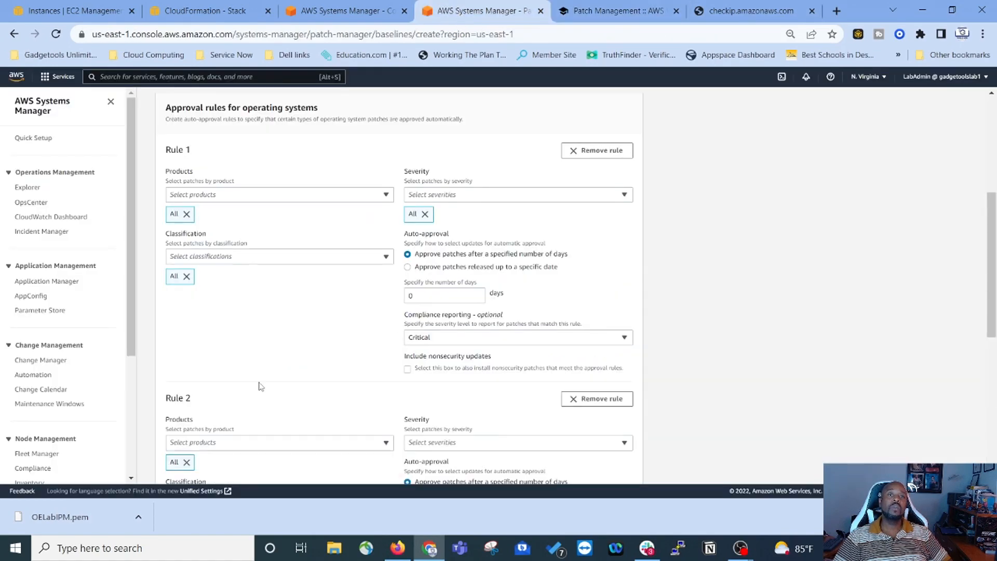
scroll(374, 352, down, 3)
scroll(325, 307, up, 4)
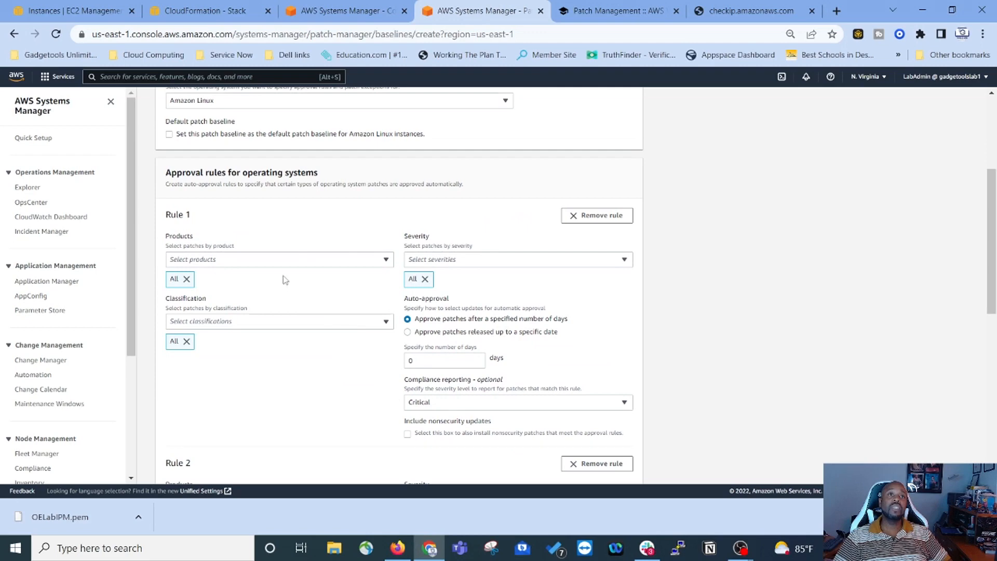
scroll(293, 376, down, 3)
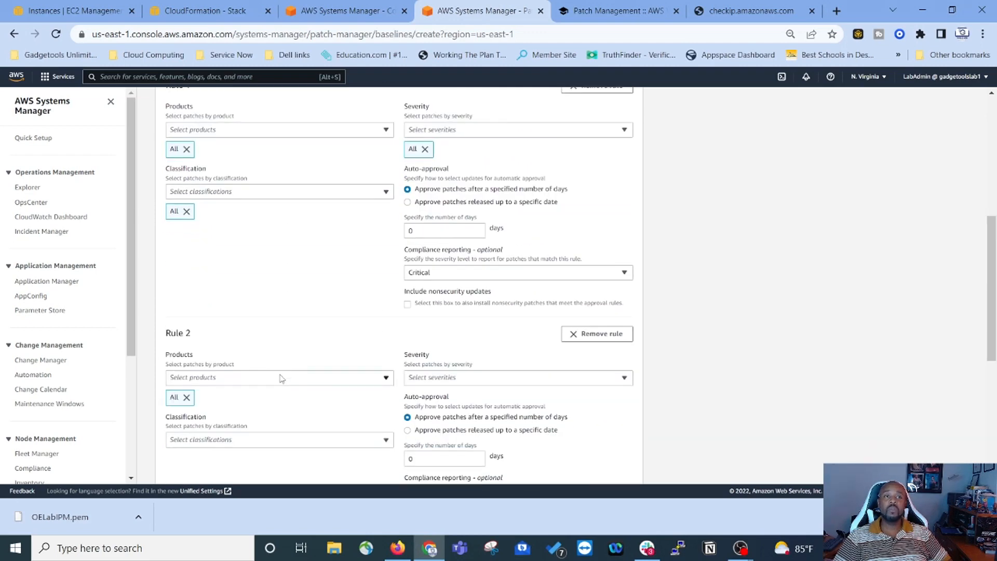
scroll(270, 394, down, 2)
click(605, 312)
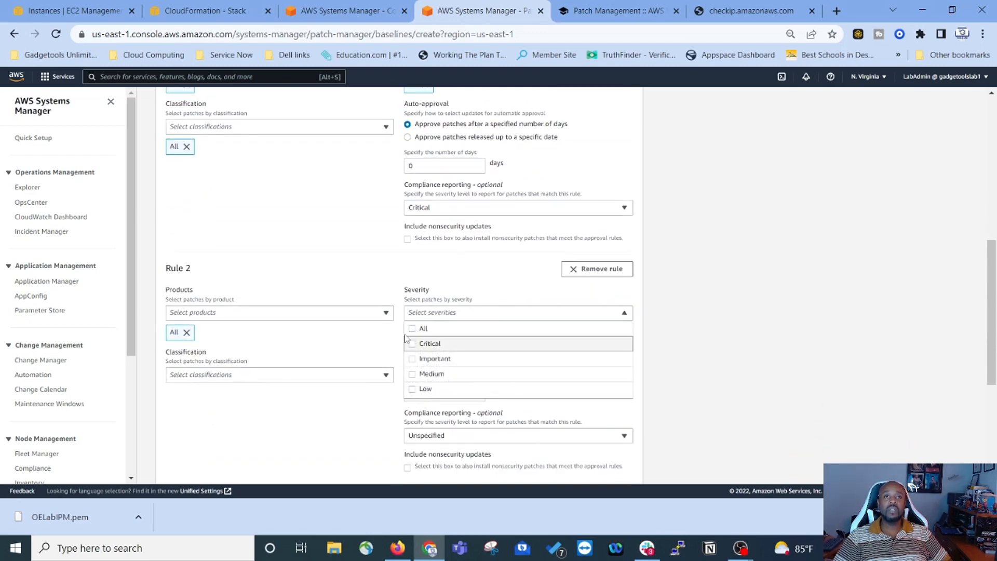
click(412, 329)
click(368, 374)
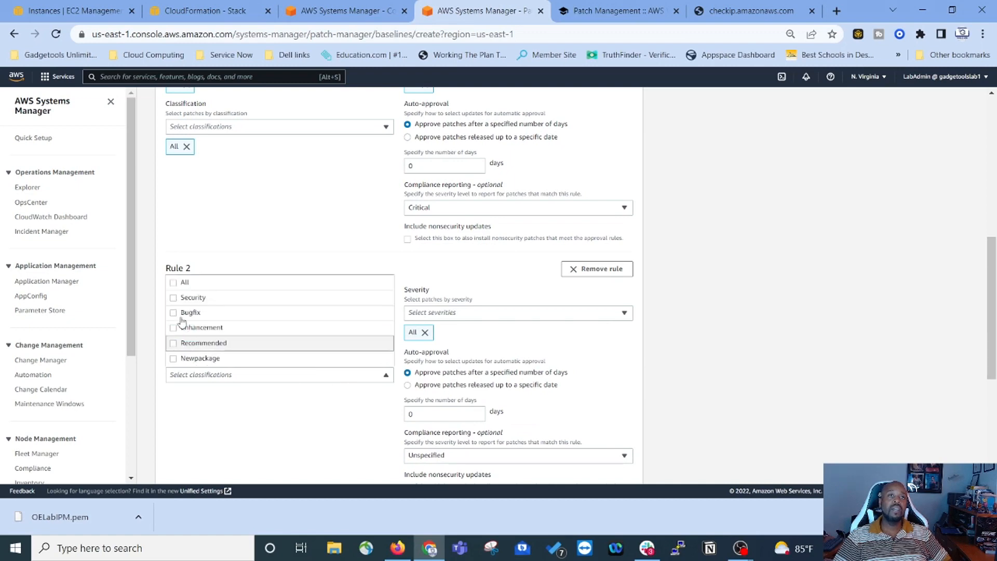
click(173, 283)
Step: Set Rule 2 compliance reporting to Medium and include nonsecurity updates
scroll(286, 314, down, 3)
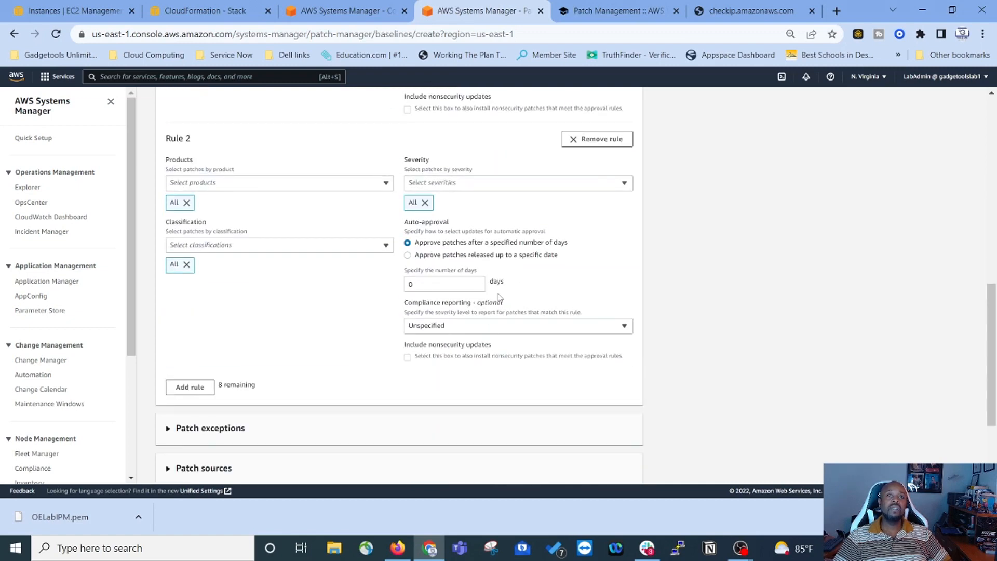
click(490, 326)
click(448, 389)
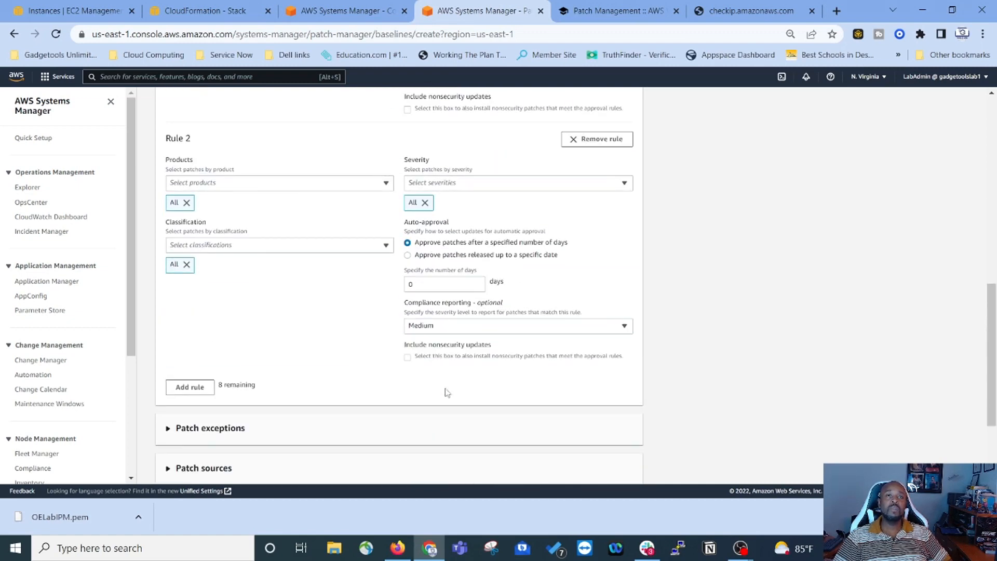
click(407, 357)
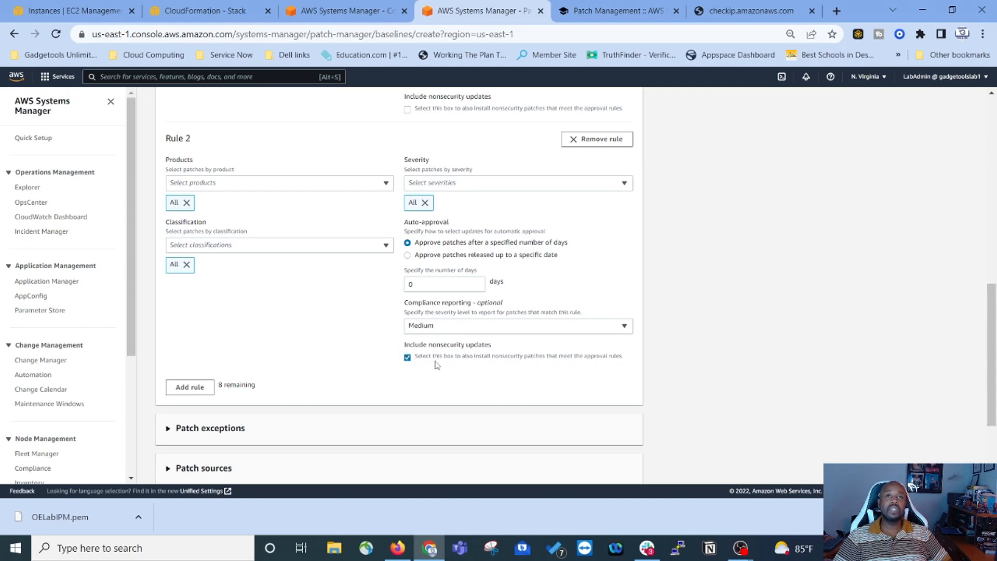
click(607, 14)
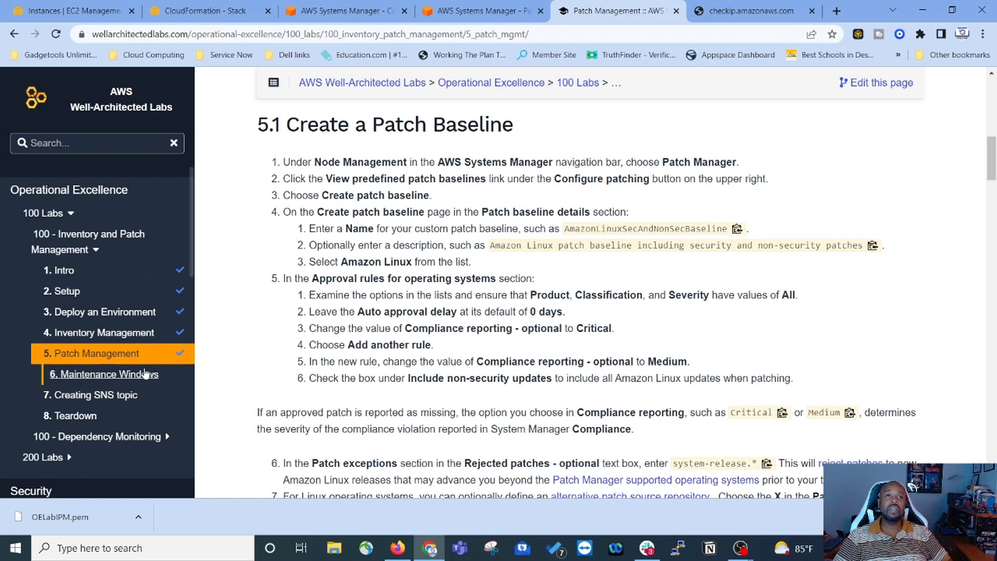
Step: Copy the system-release.* rejection pattern from the lab guide and return to the baseline form
scroll(382, 222, down, 4)
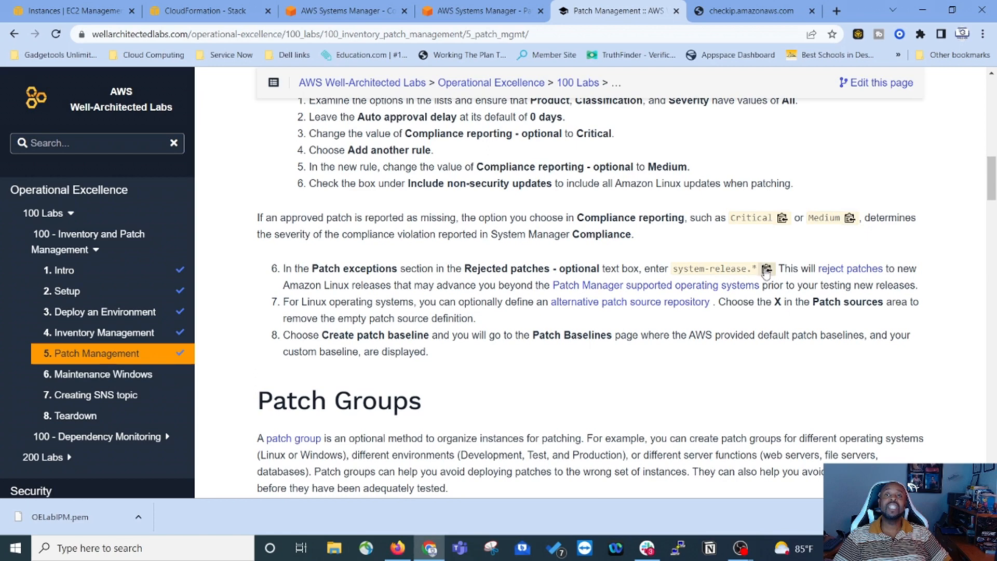
click(765, 271)
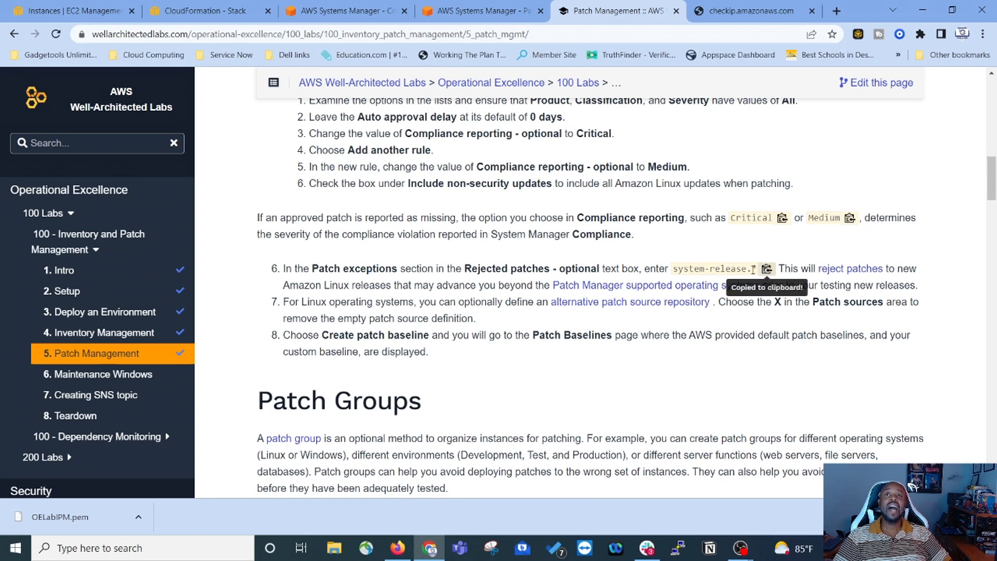
click(462, 17)
scroll(327, 298, down, 3)
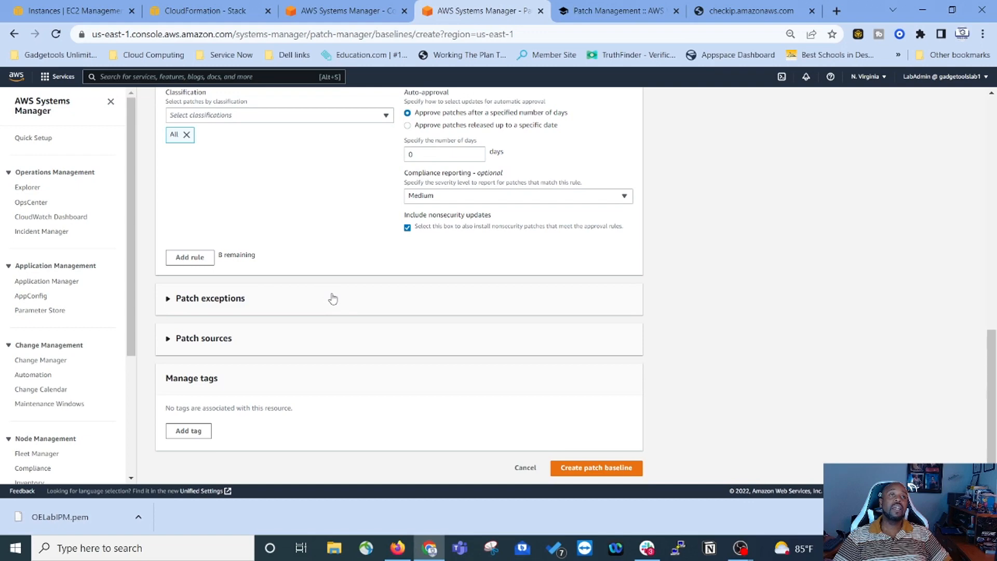
Step: Paste system-release.* into the Rejected patches field under Patch exceptions
click(319, 300)
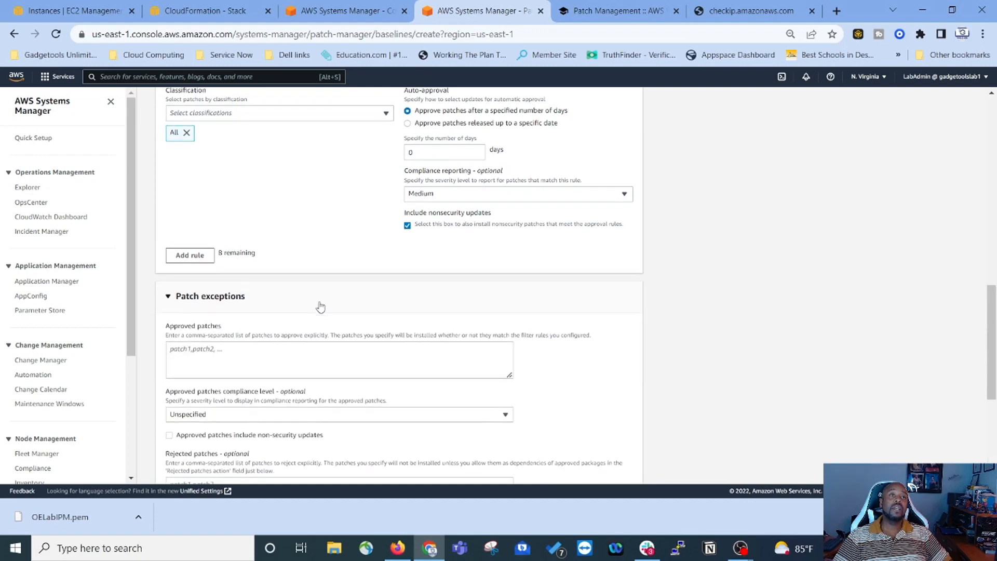
scroll(309, 273, down, 3)
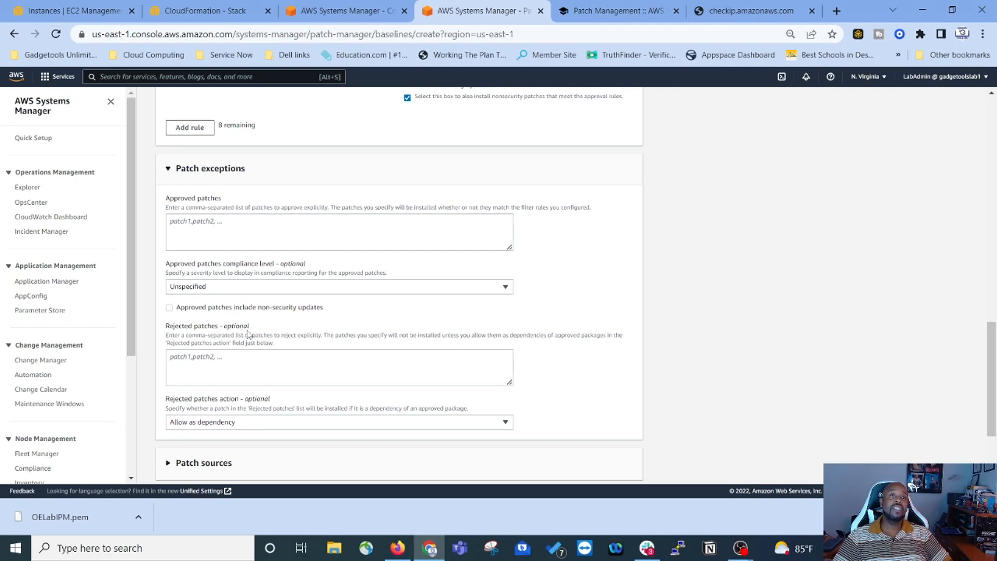
click(267, 370)
right_click(251, 361)
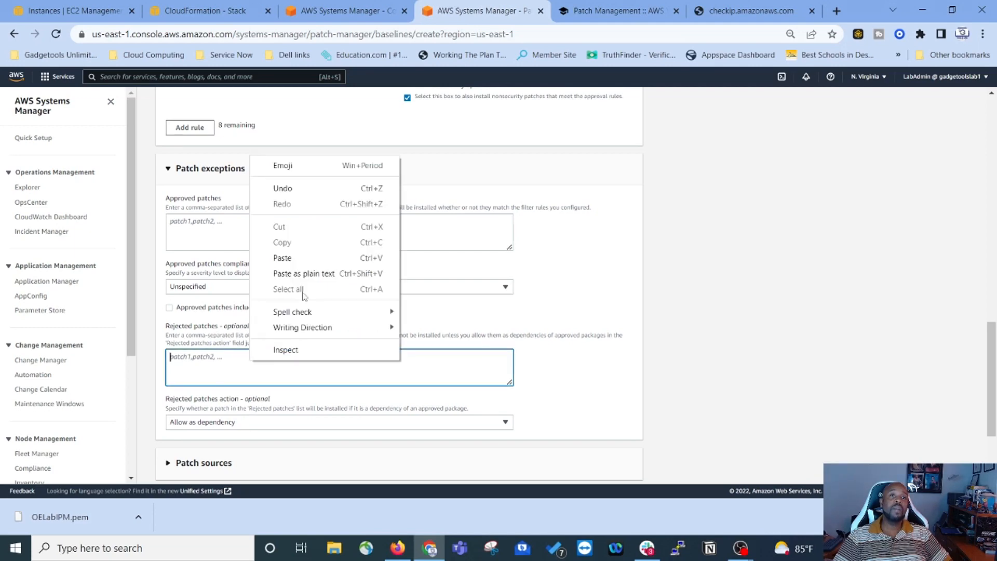
click(285, 259)
Step: Check the lab's next step, then expand Patch sources and leave it empty
click(631, 11)
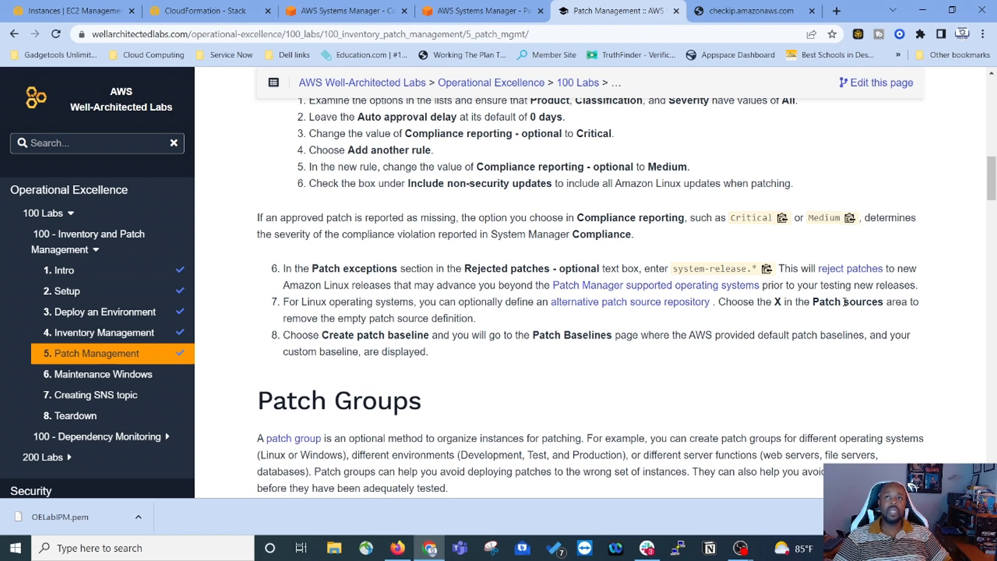
click(460, 11)
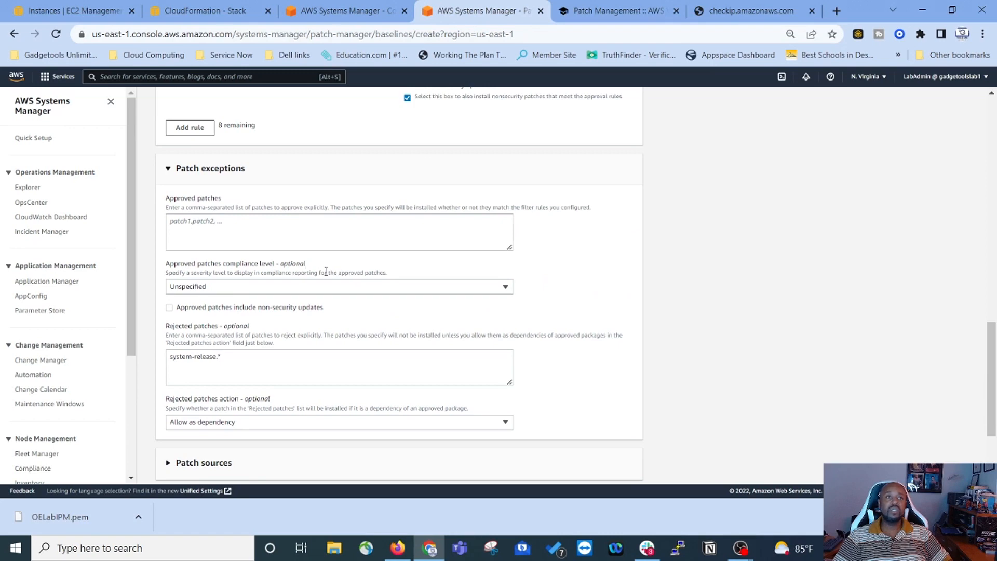
scroll(327, 271, down, 2)
click(279, 342)
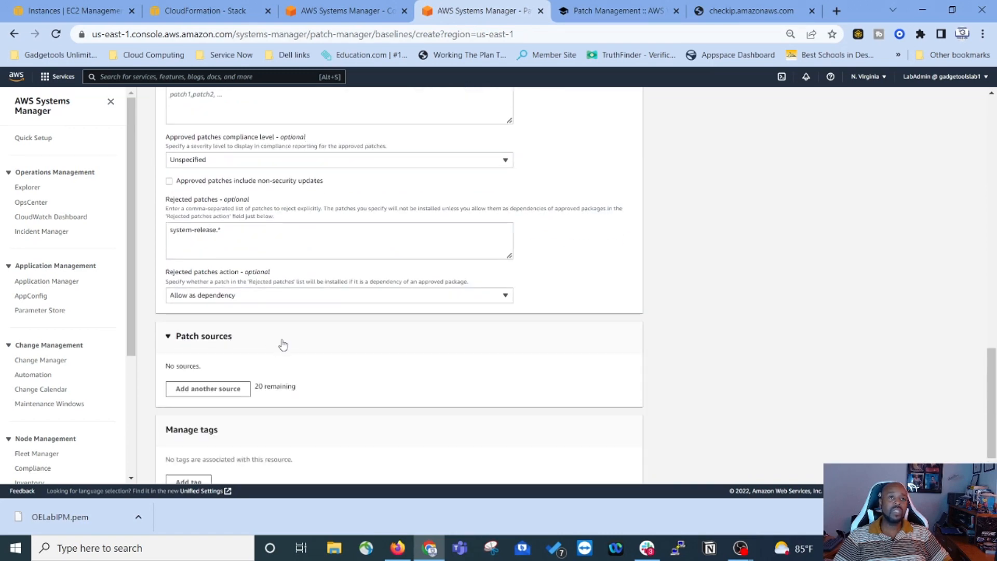
scroll(283, 344, down, 1)
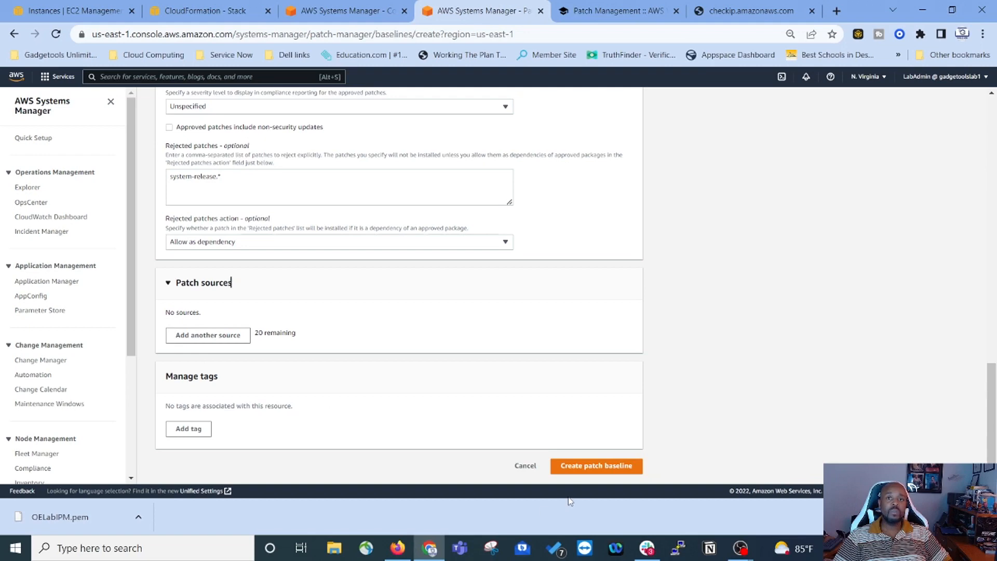
Step: Create the AmazonLinuxSecAndNonSecBaseline patch baseline and review its details page
click(593, 467)
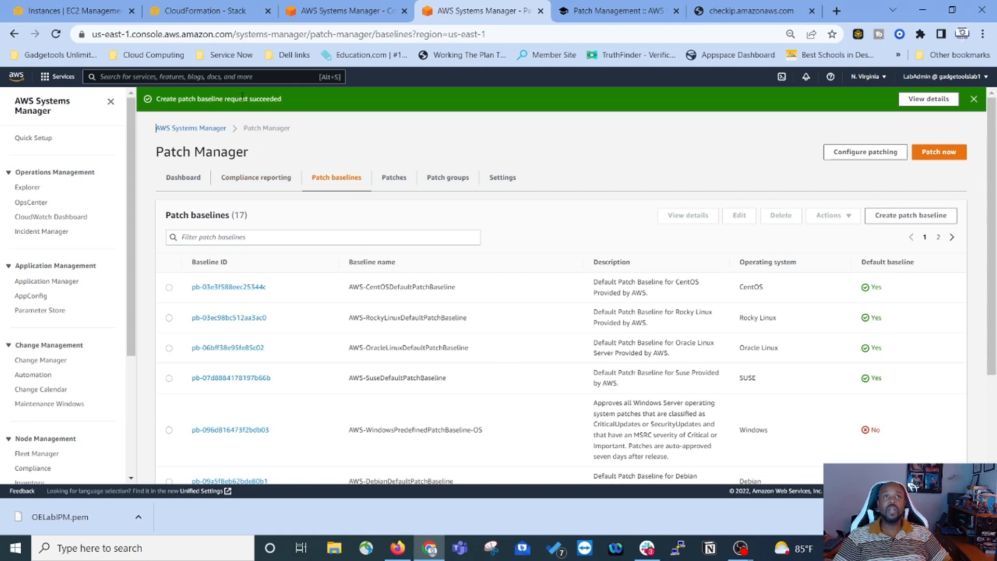
click(934, 99)
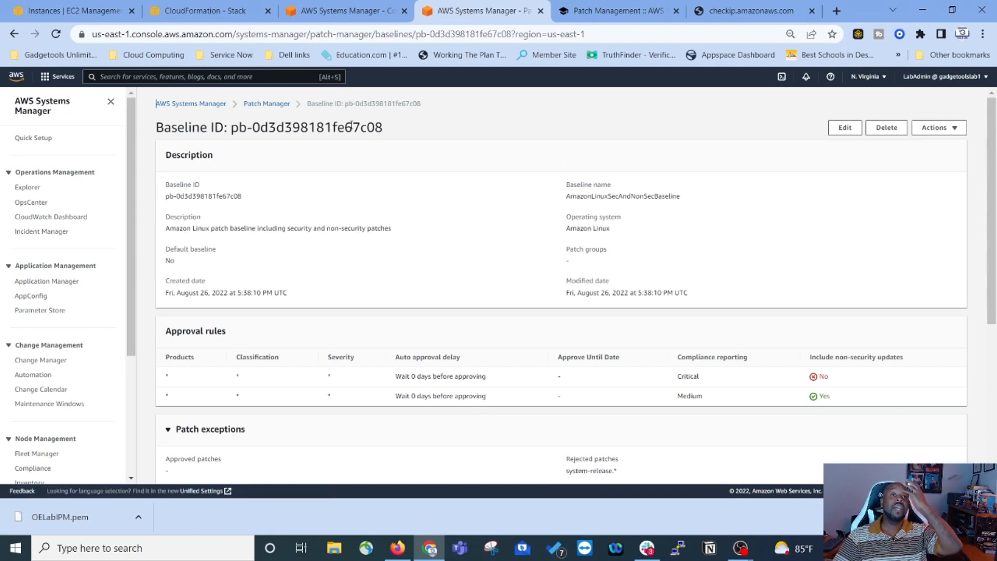
scroll(254, 260, down, 1)
scroll(312, 198, up, 1)
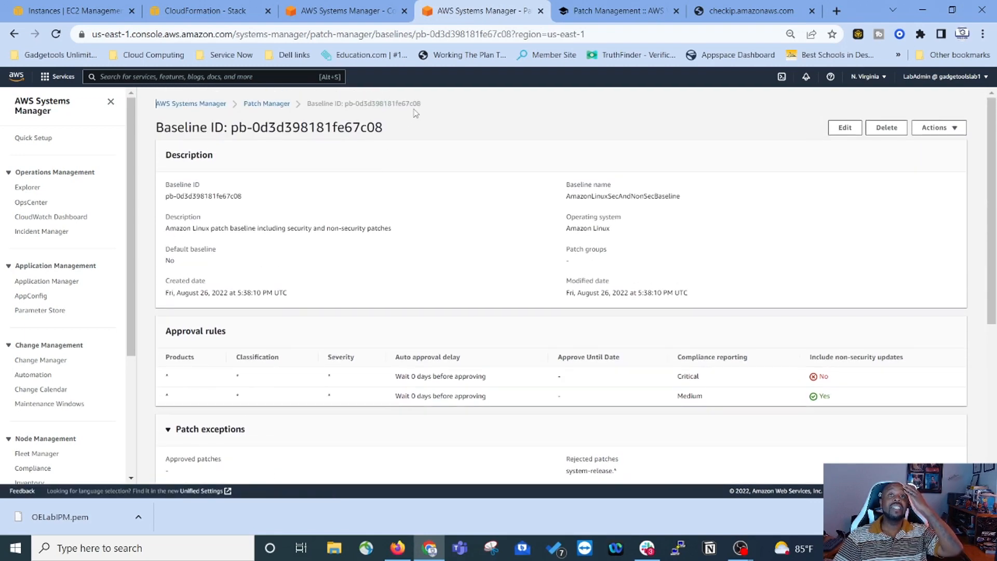
scroll(389, 261, down, 4)
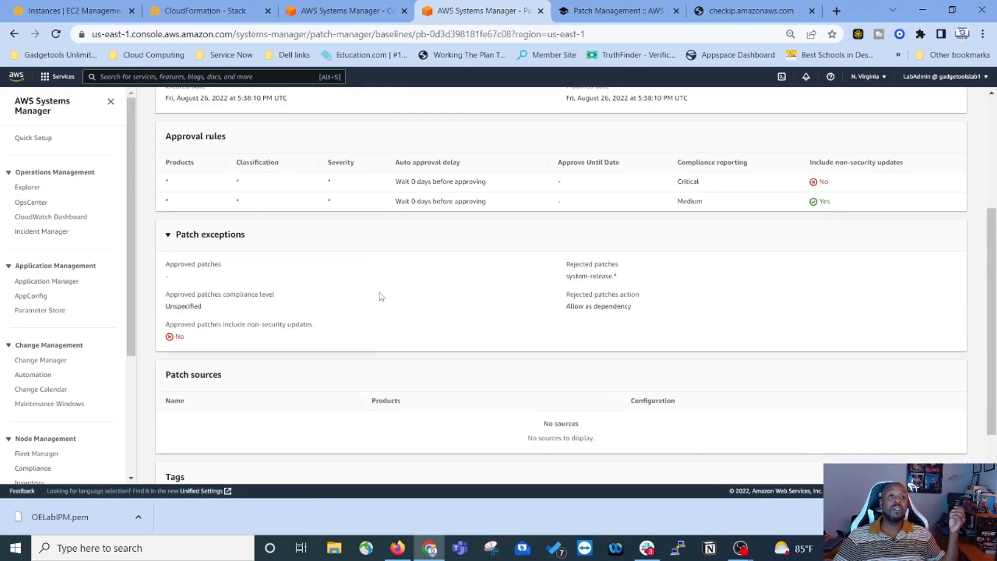
scroll(226, 273, down, 2)
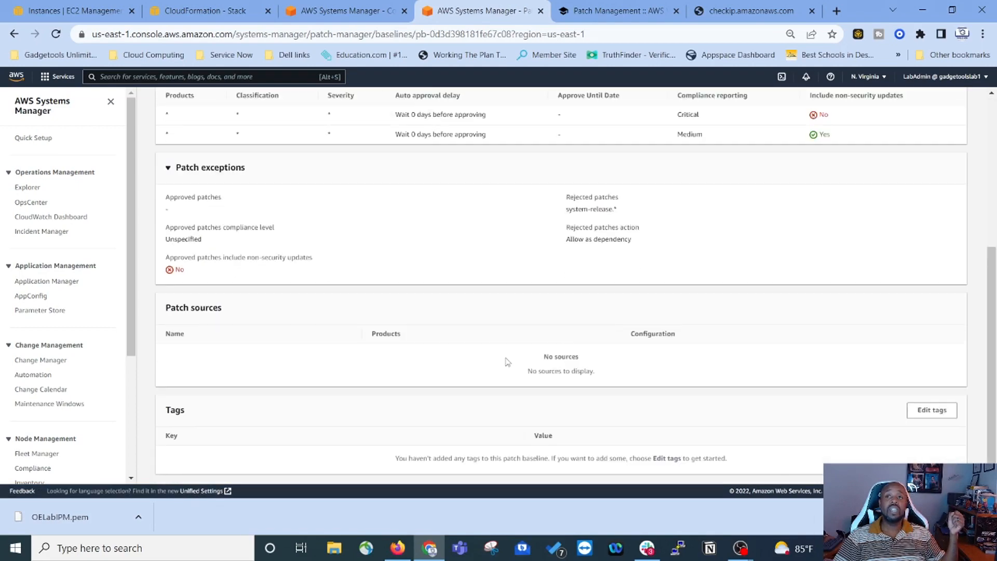
scroll(509, 364, up, 5)
click(655, 14)
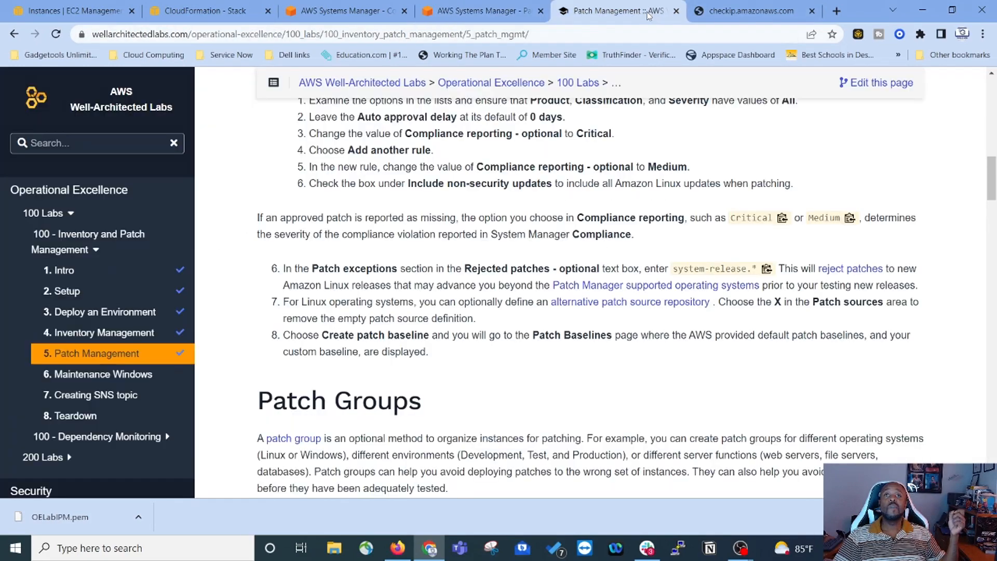
Step: Read the lab's Patch Groups section through 5.2 Assign a Patch Group, then return to the baselines list
scroll(508, 258, down, 3)
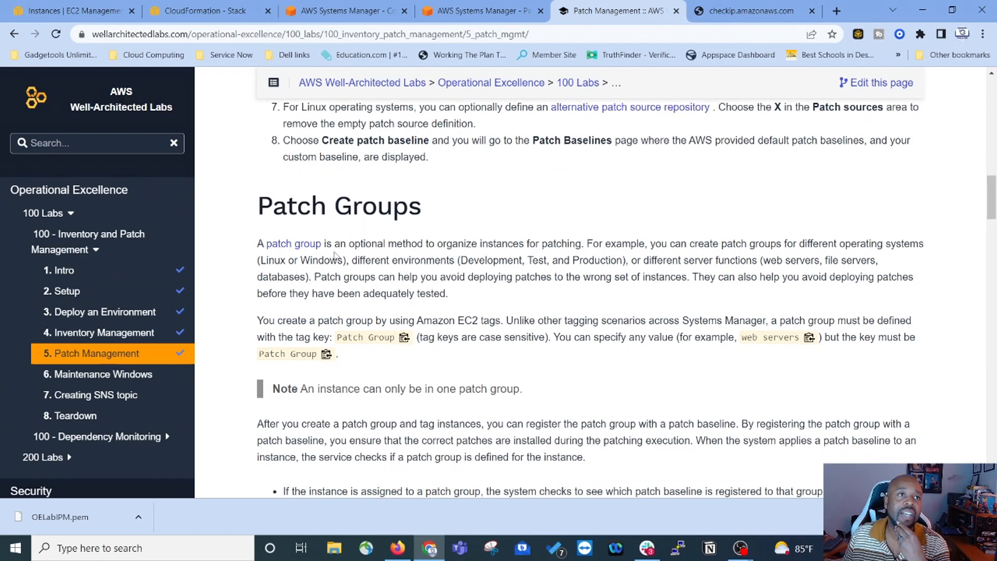
scroll(333, 250, down, 1)
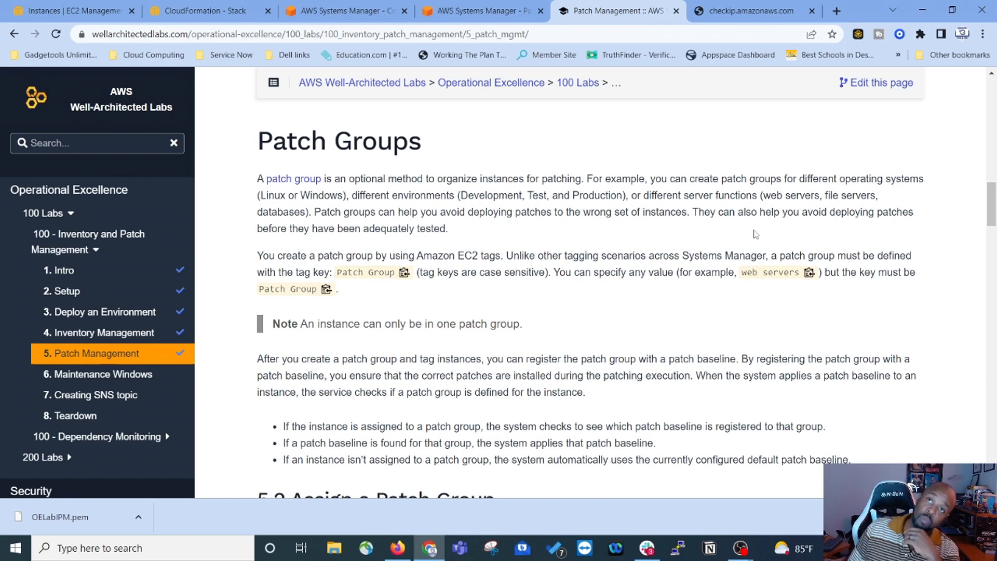
scroll(560, 266, down, 6)
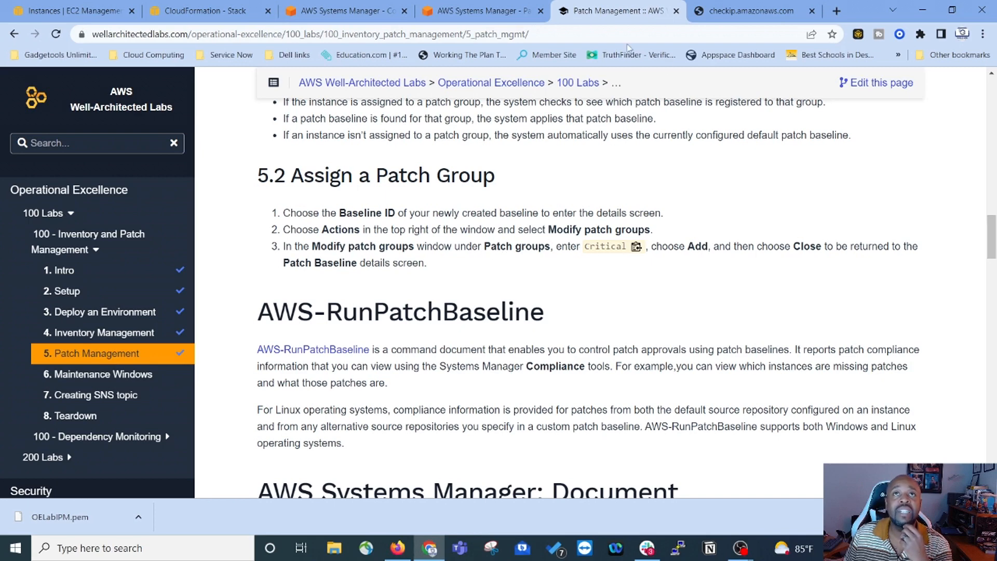
click(487, 18)
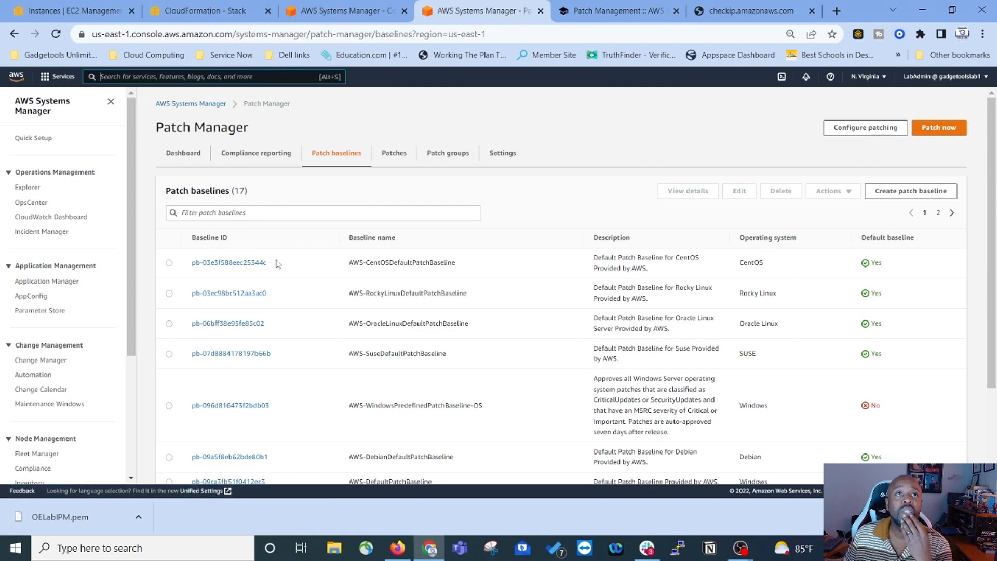
Step: Open baseline pb-0dcdf78a0326356a6 from the list's second page and choose Modify patch groups
scroll(275, 263, down, 2)
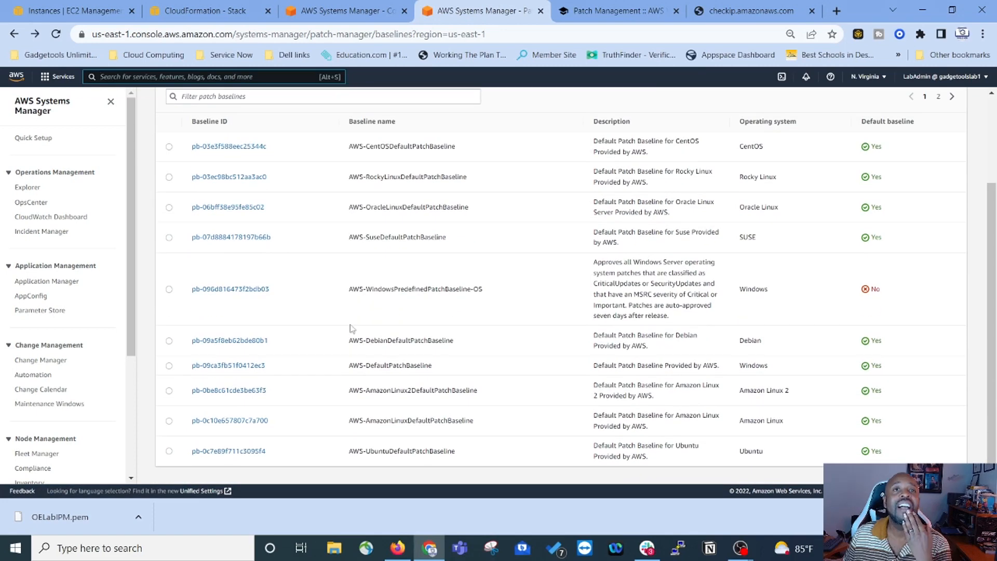
click(938, 97)
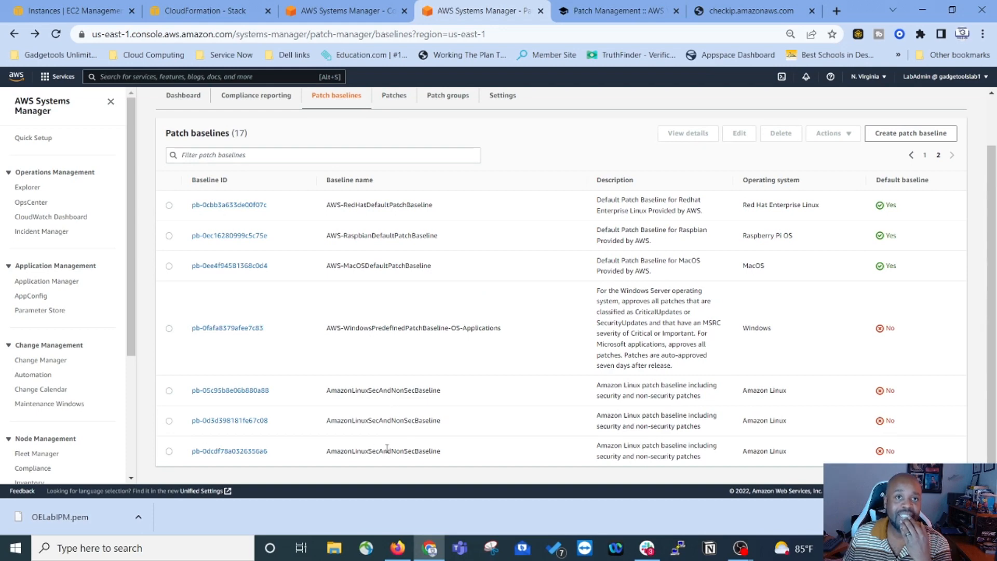
click(220, 455)
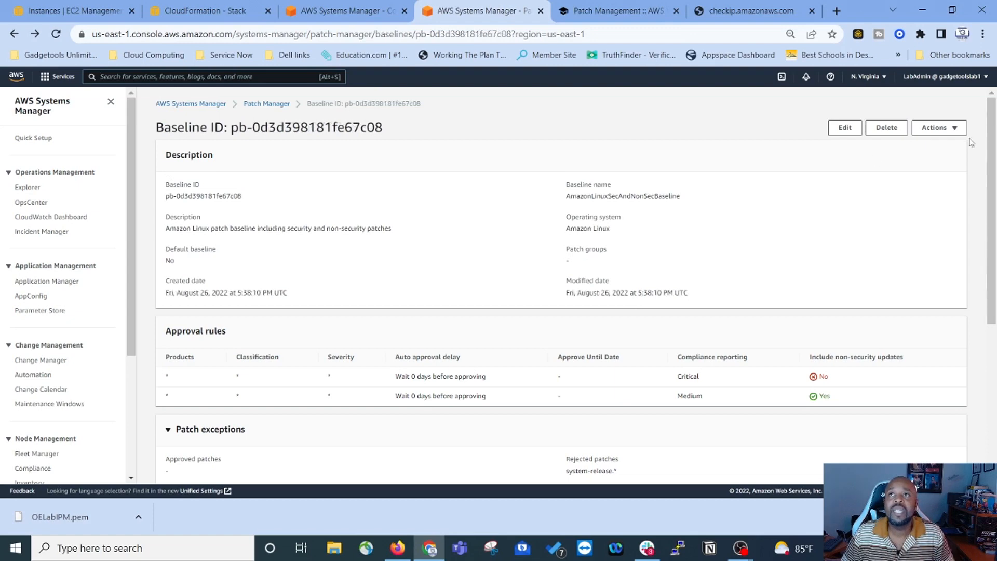
click(952, 128)
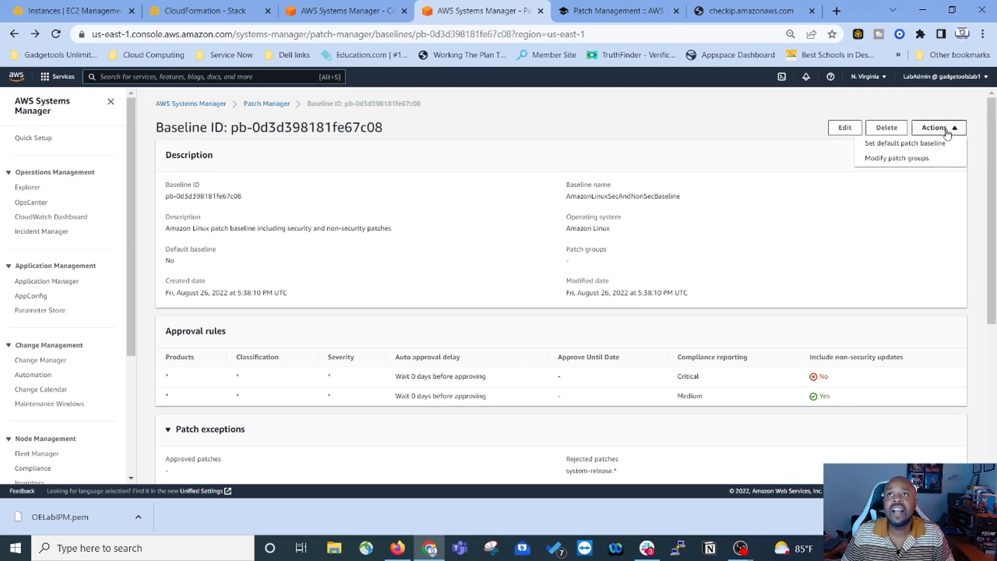
click(885, 159)
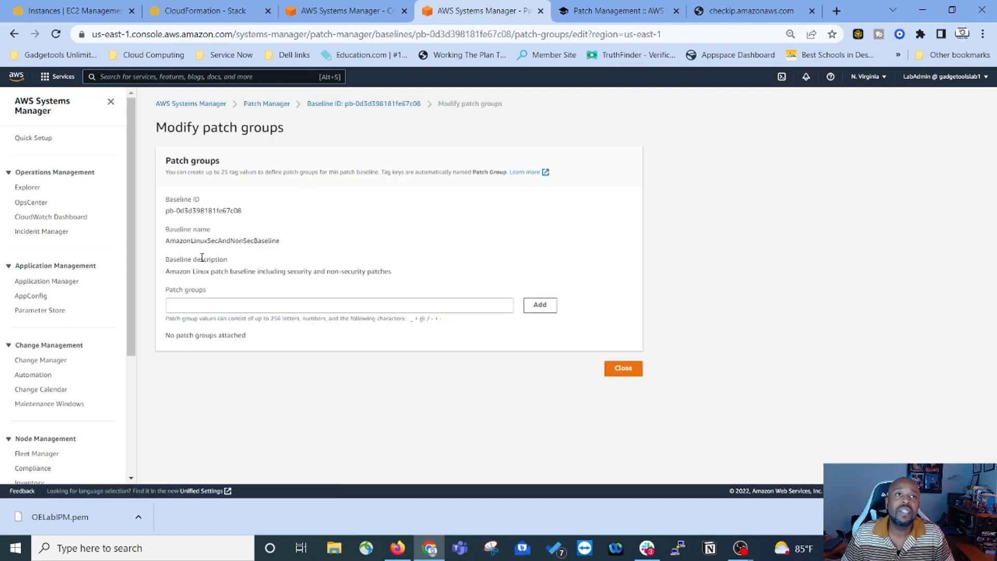
Step: Copy 'critical' from the lab and paste it as the patch group name, then close
click(225, 307)
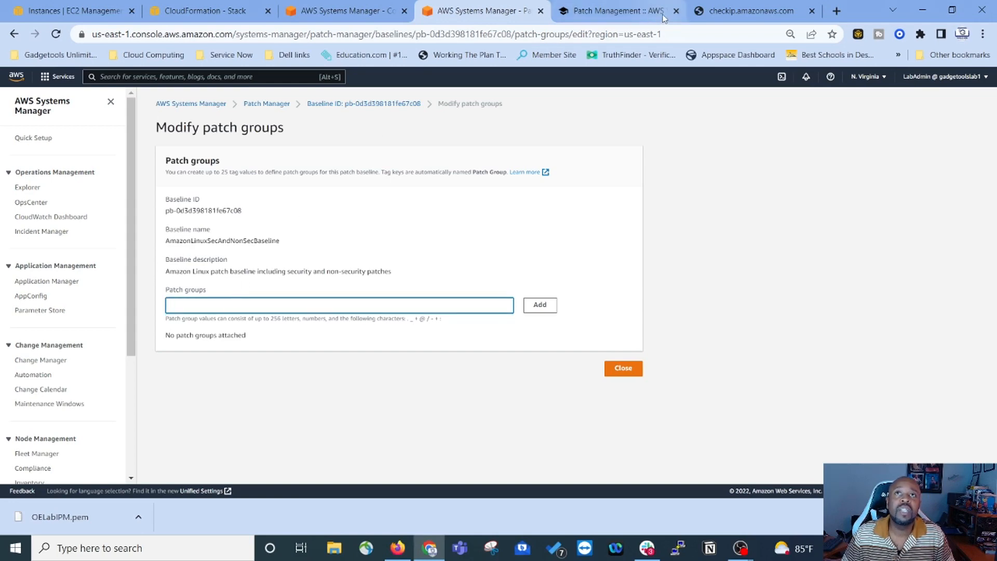
click(618, 11)
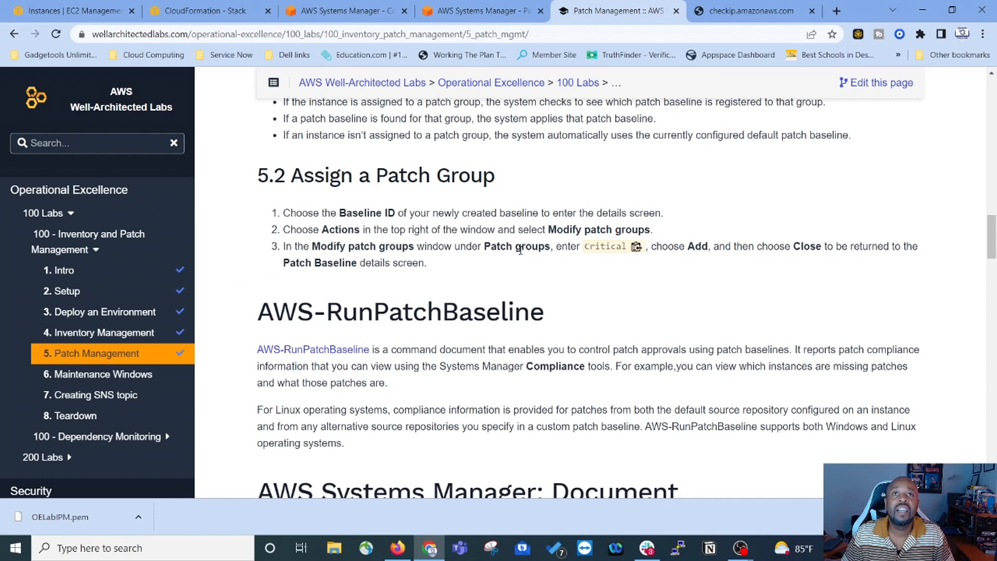
click(637, 246)
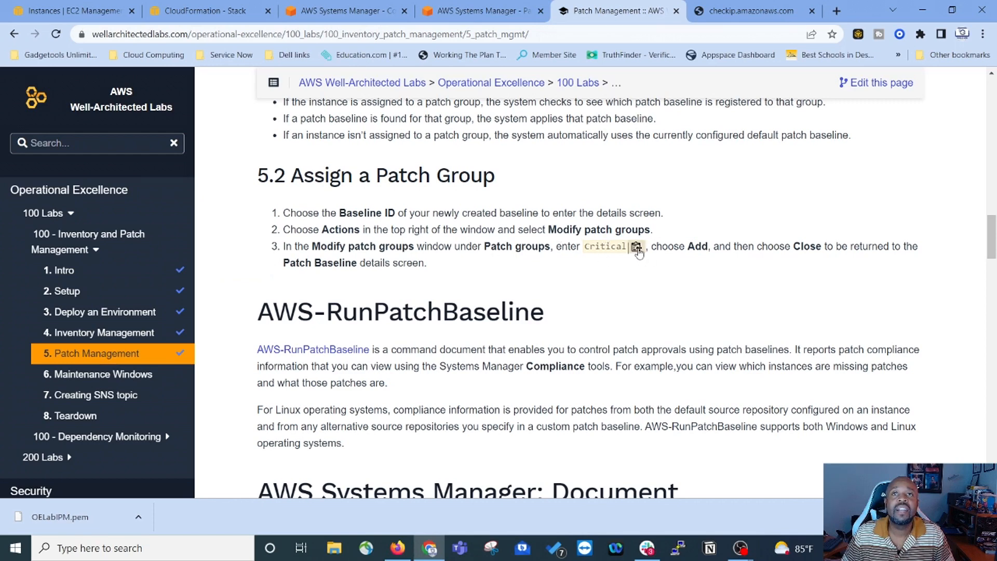
click(507, 14)
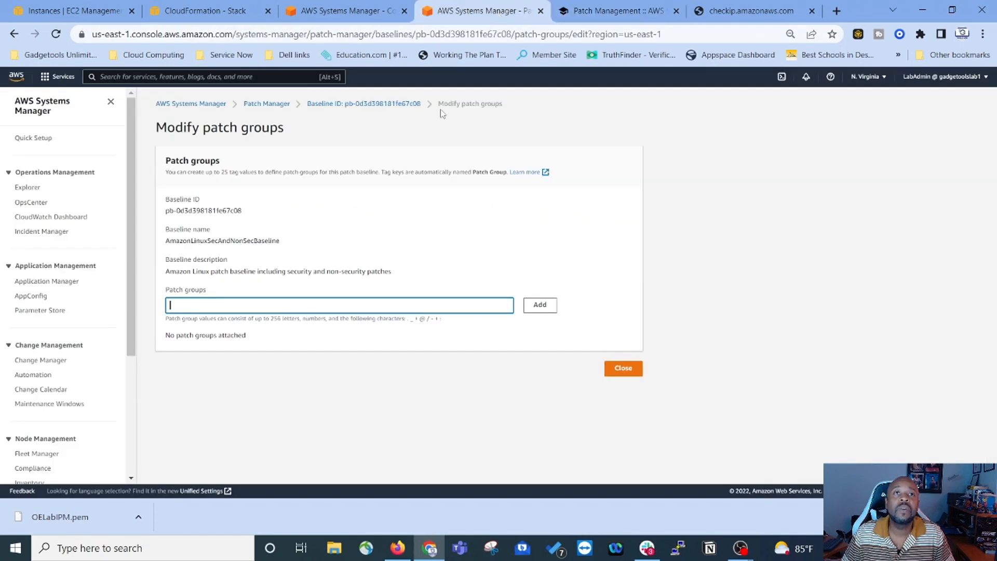
right_click(227, 309)
click(260, 413)
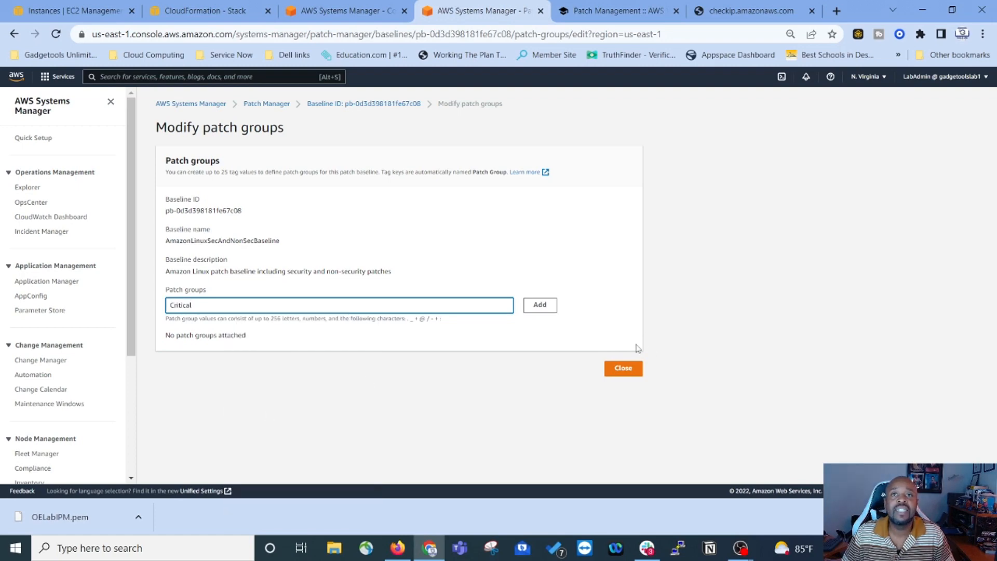
click(623, 367)
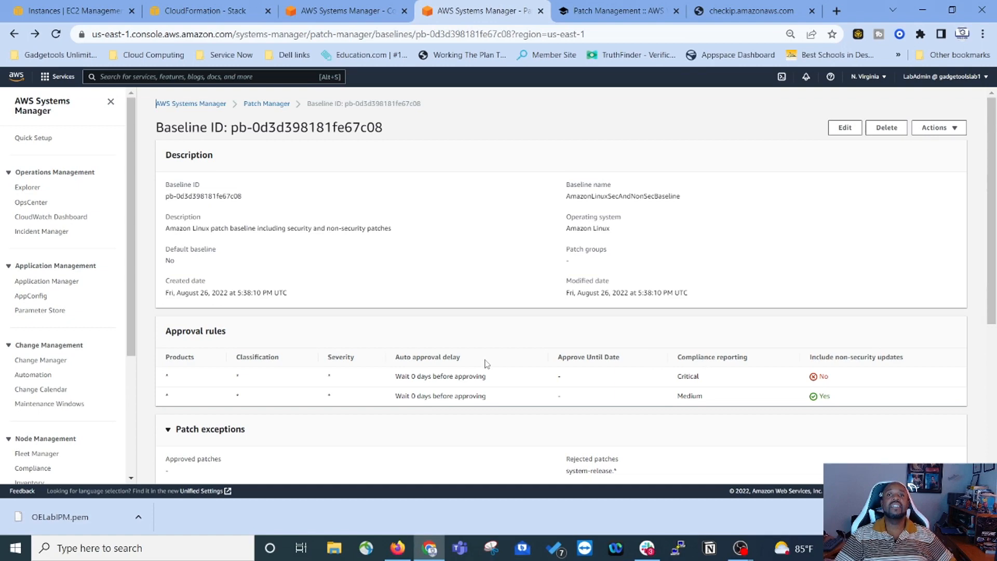
click(603, 10)
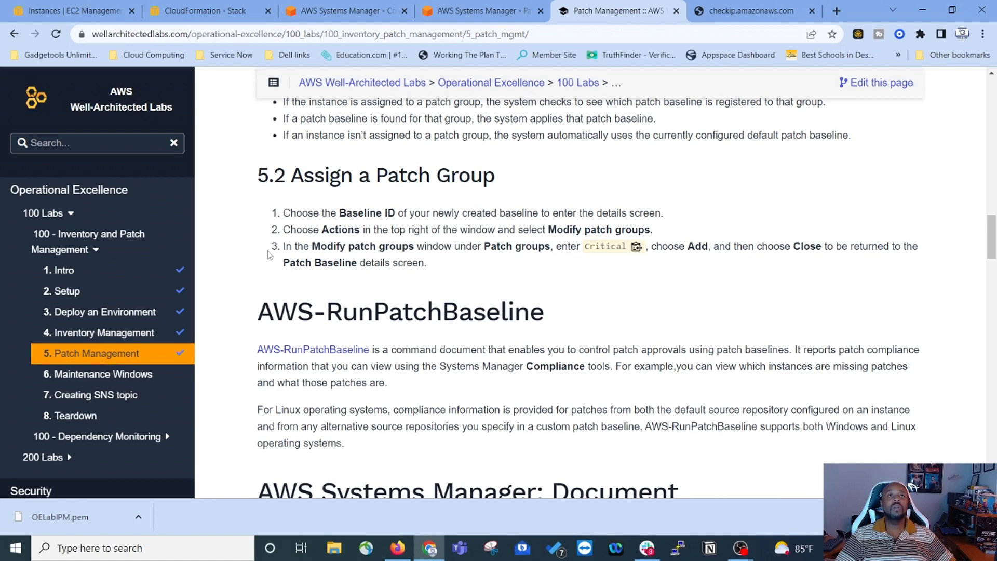
Step: Read lab section 5.3 on examining AWS-RunPatchBaseline, then return to the AmazonLinuxSecAndNonSecBaseline details
scroll(441, 250, down, 2)
scroll(442, 250, down, 2)
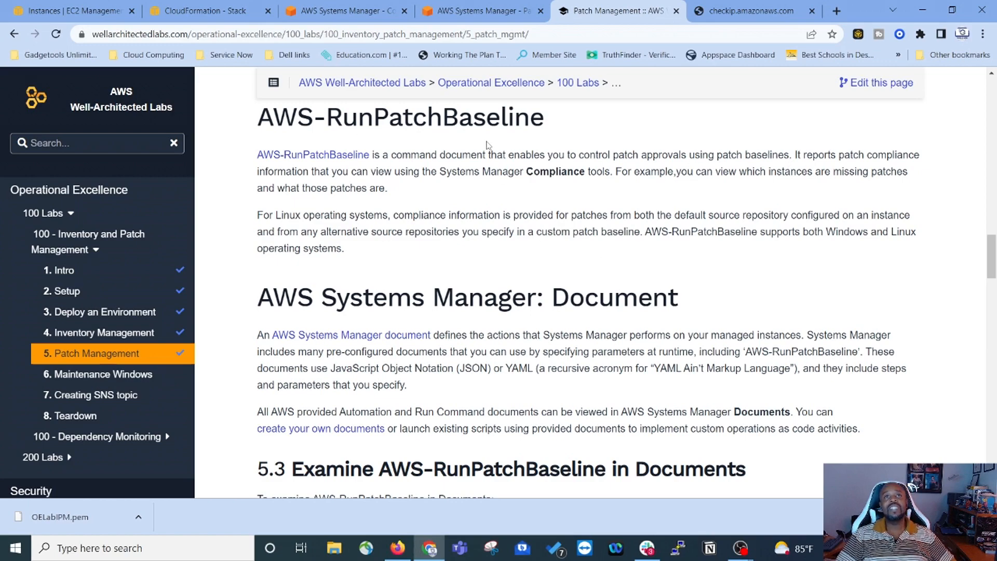
scroll(487, 144, down, 2)
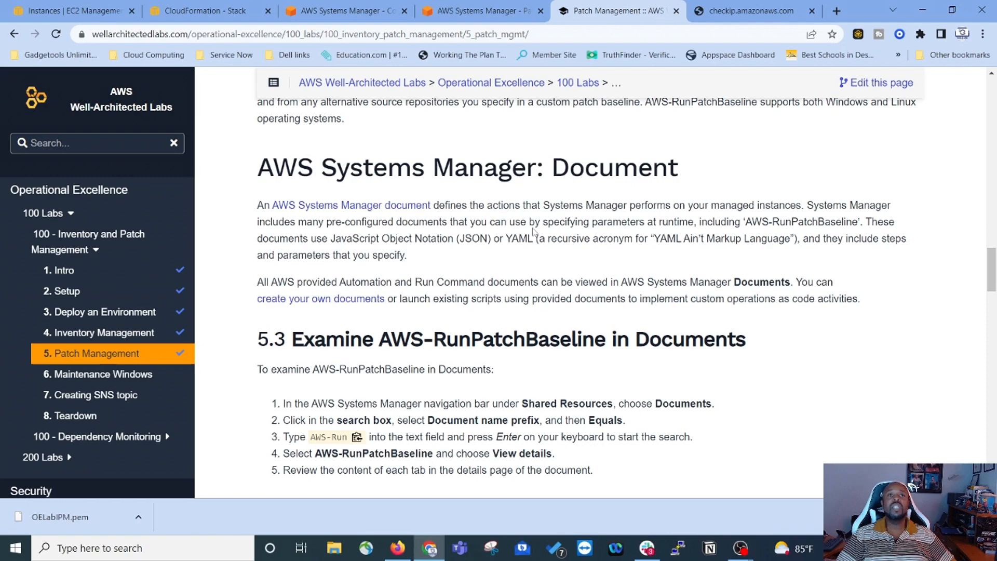
scroll(533, 228, down, 3)
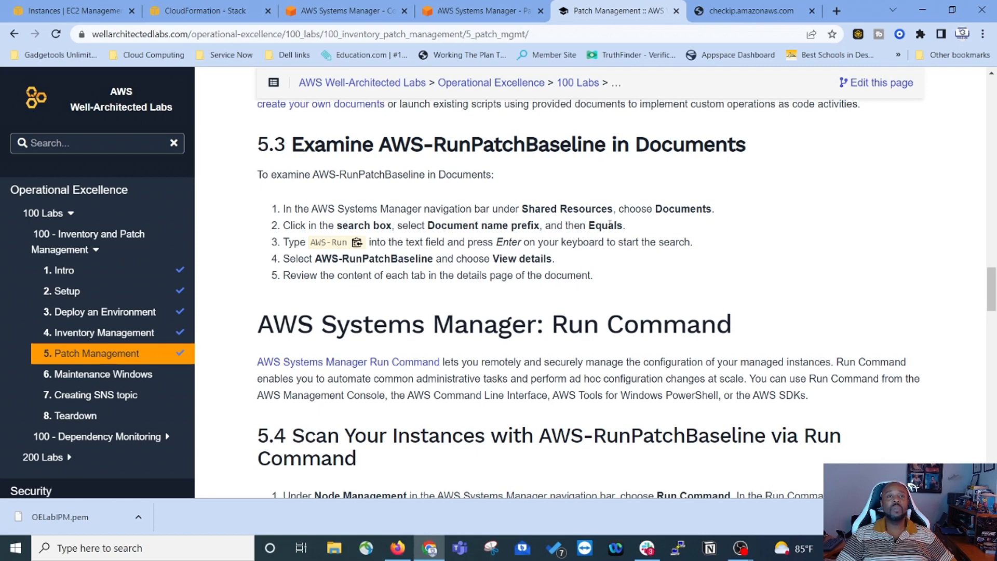
click(467, 12)
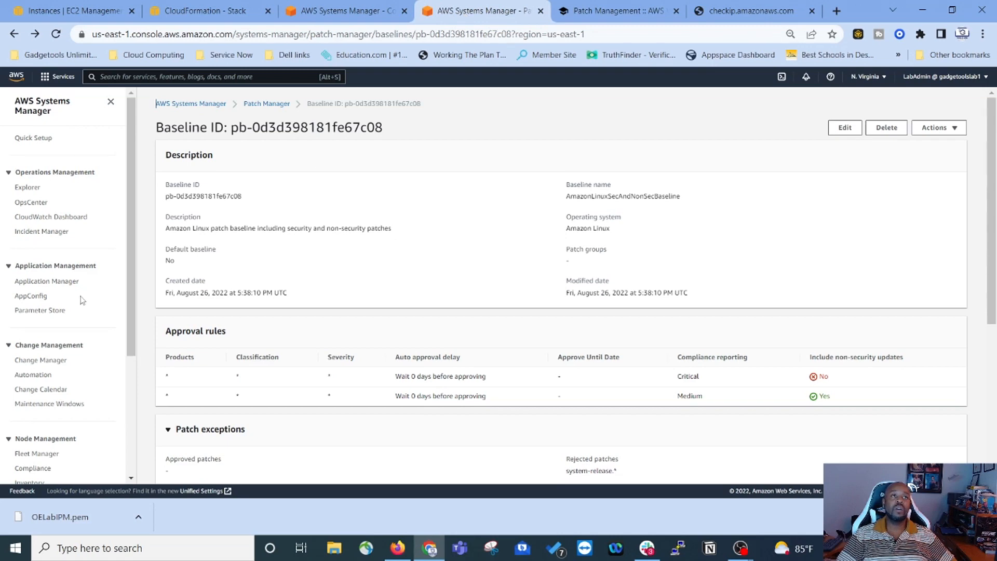
scroll(60, 288, down, 3)
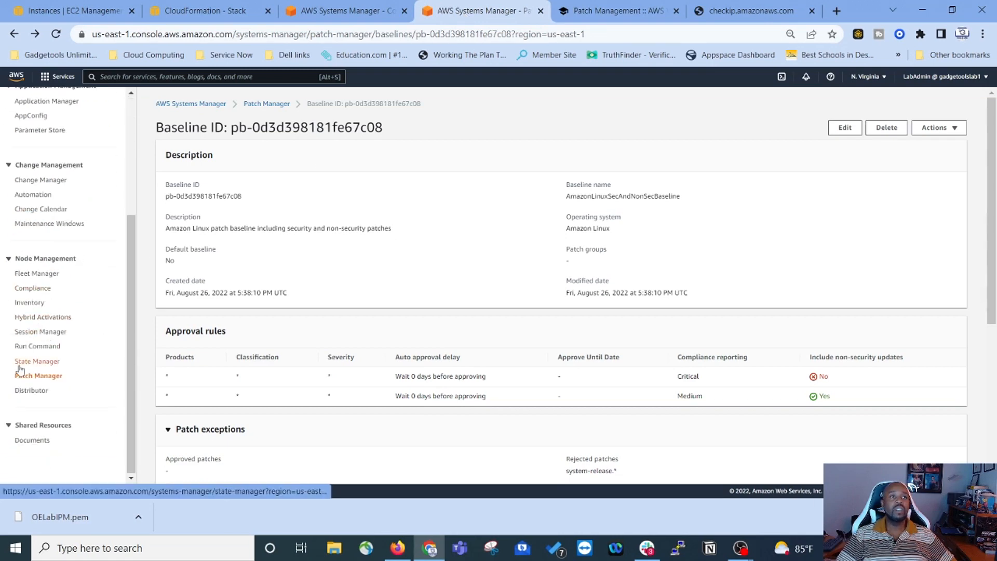
scroll(23, 376, up, 1)
scroll(24, 416, down, 1)
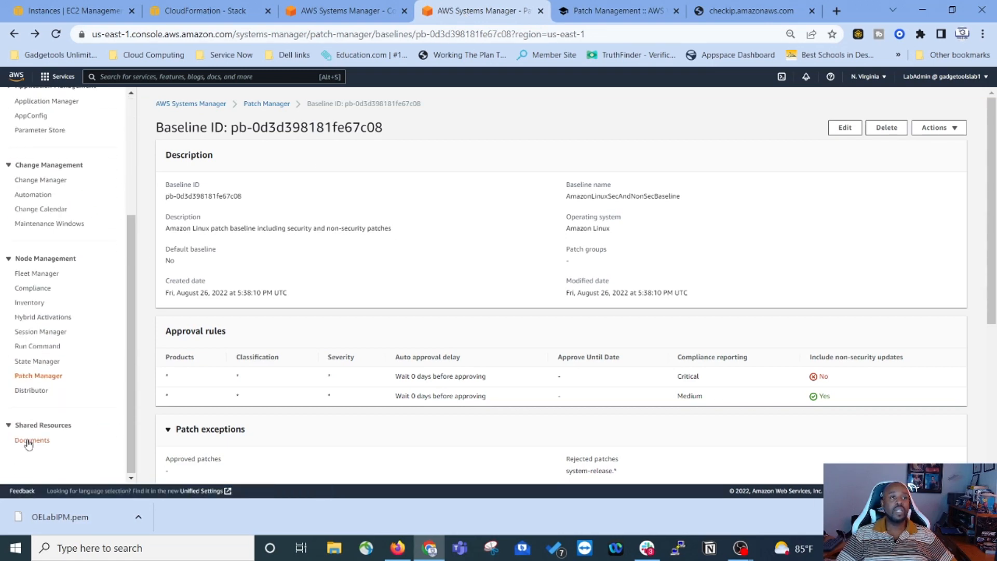
Step: Filter Systems Manager documents by Document name prefix Equals AWS-Run
click(29, 441)
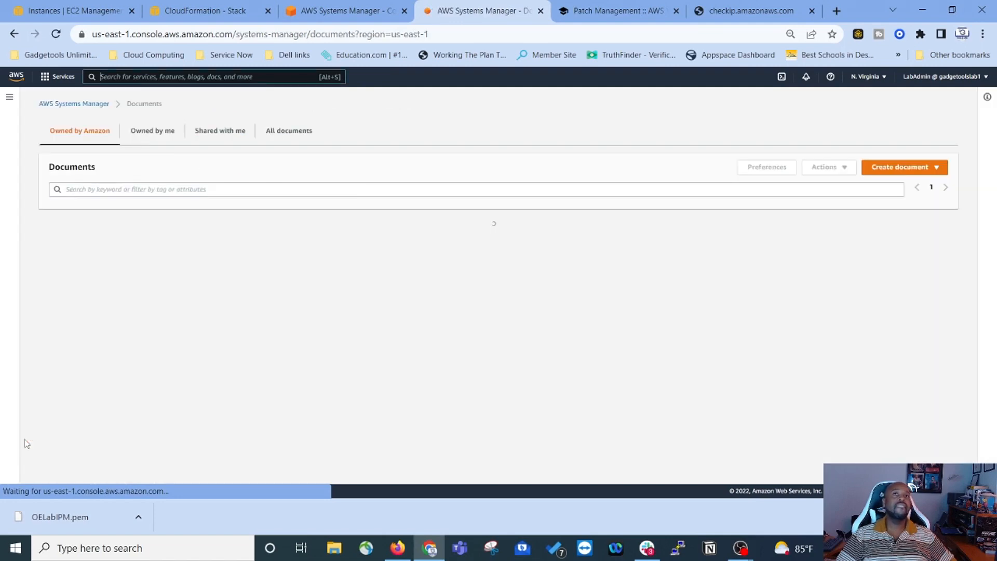
click(251, 190)
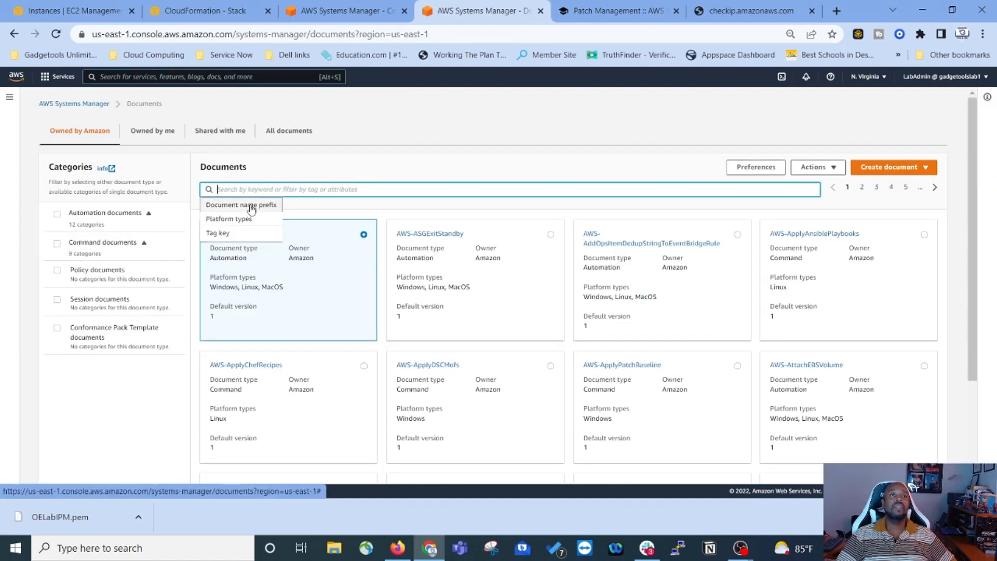
click(251, 206)
key(Return)
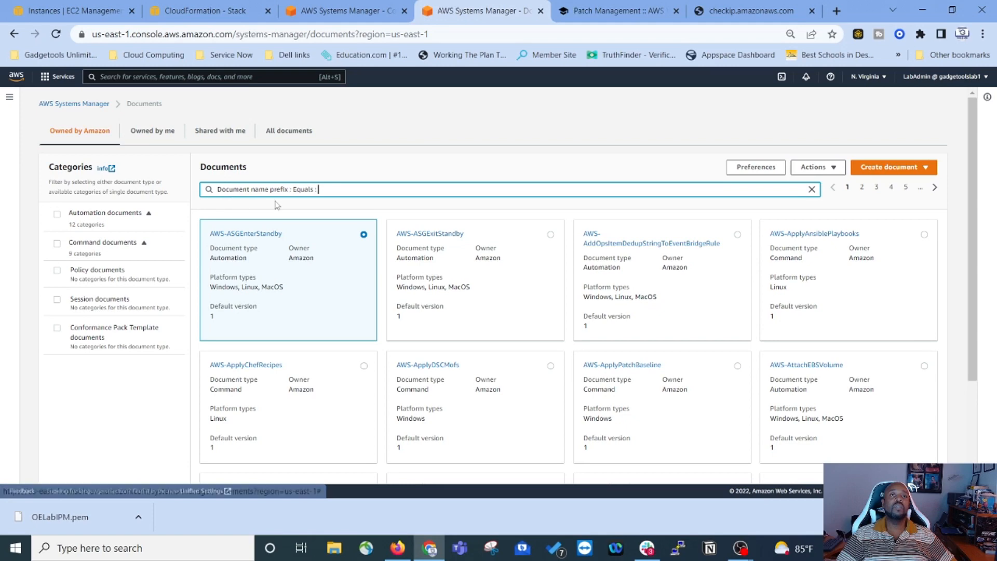
text(AWS-Run)
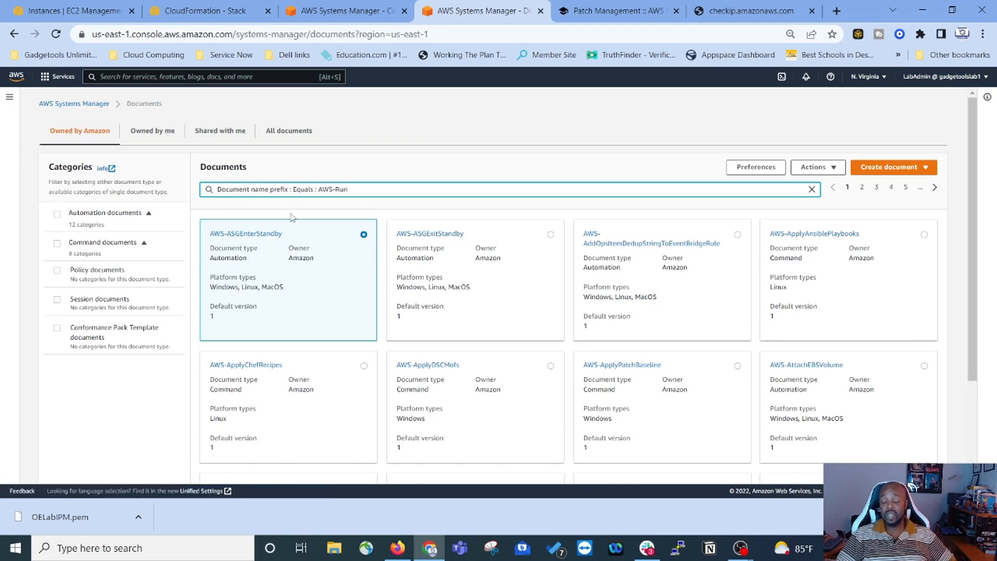
key(Return)
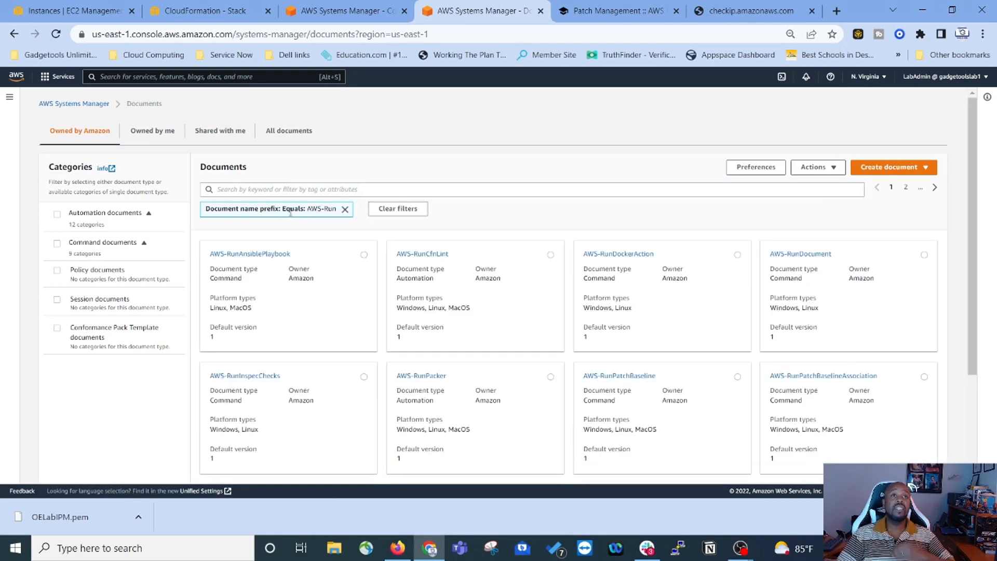
click(618, 11)
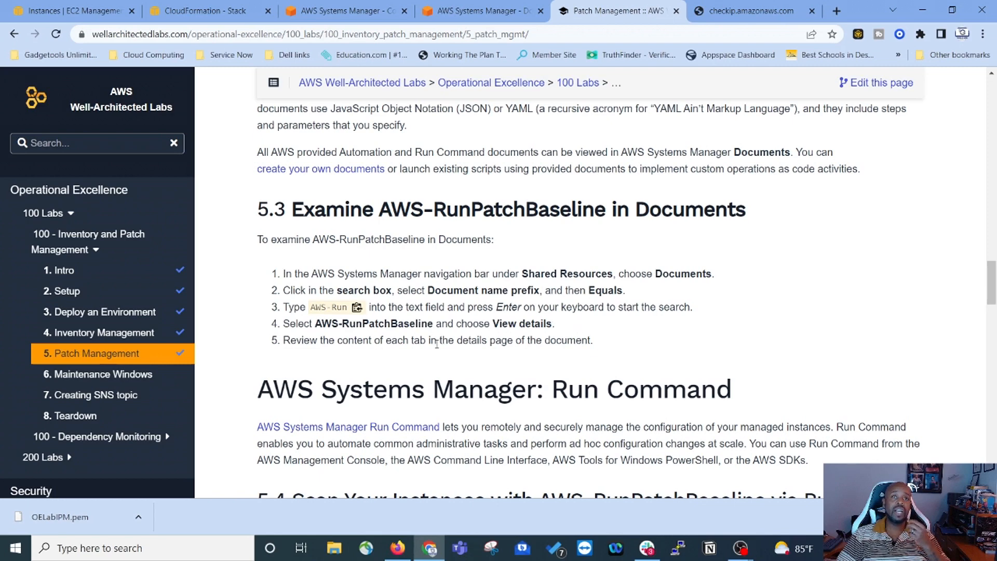
click(466, 11)
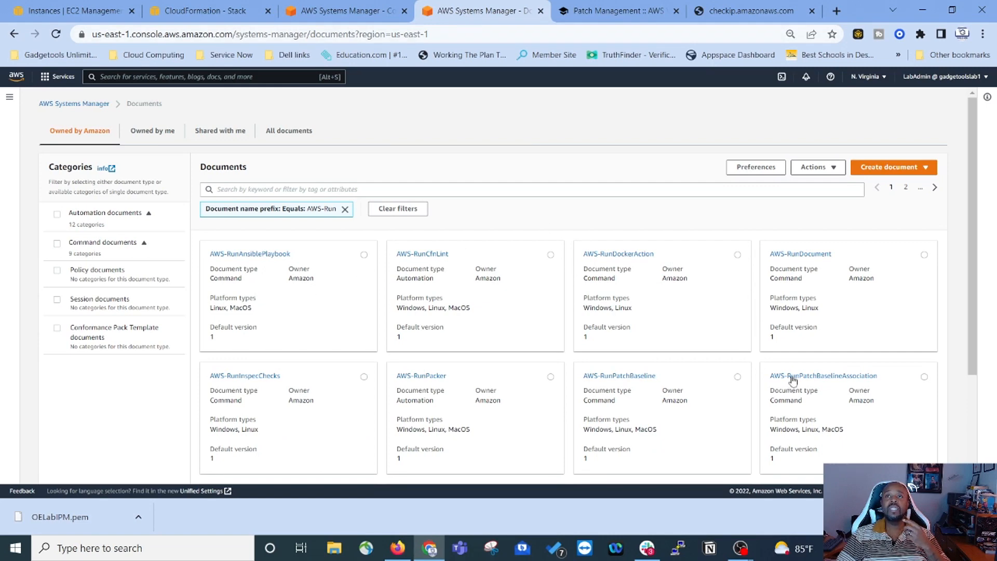
Step: Open AWS-RunPatchBaseline and review its Content, Versions, Details and Description tabs
click(737, 377)
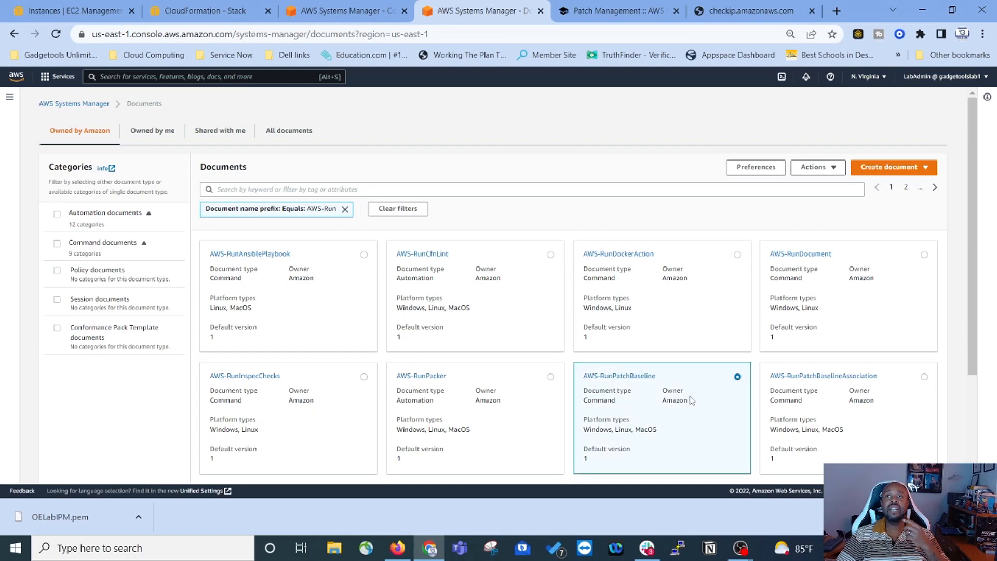
scroll(691, 401, down, 3)
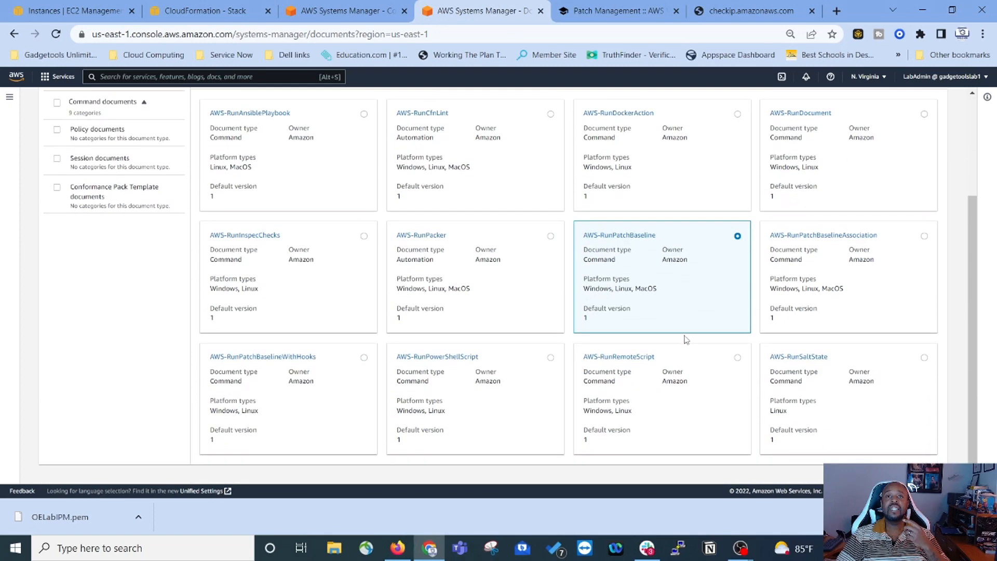
click(623, 237)
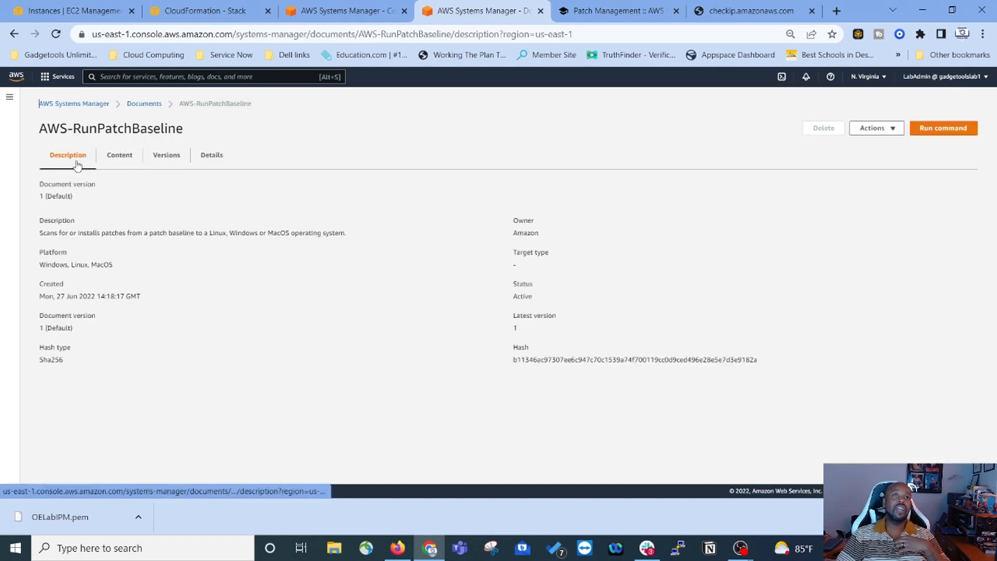
click(120, 158)
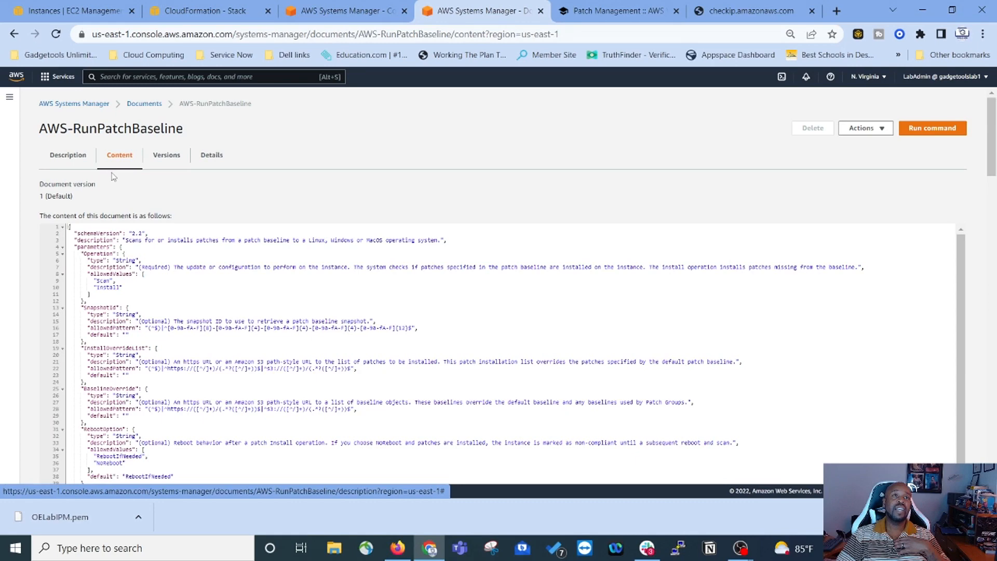
click(162, 156)
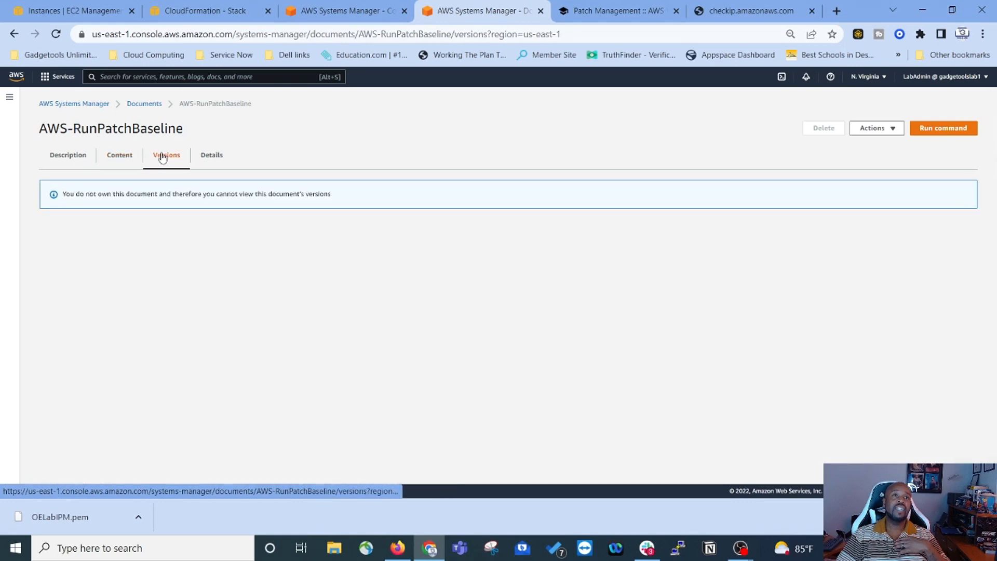
click(204, 155)
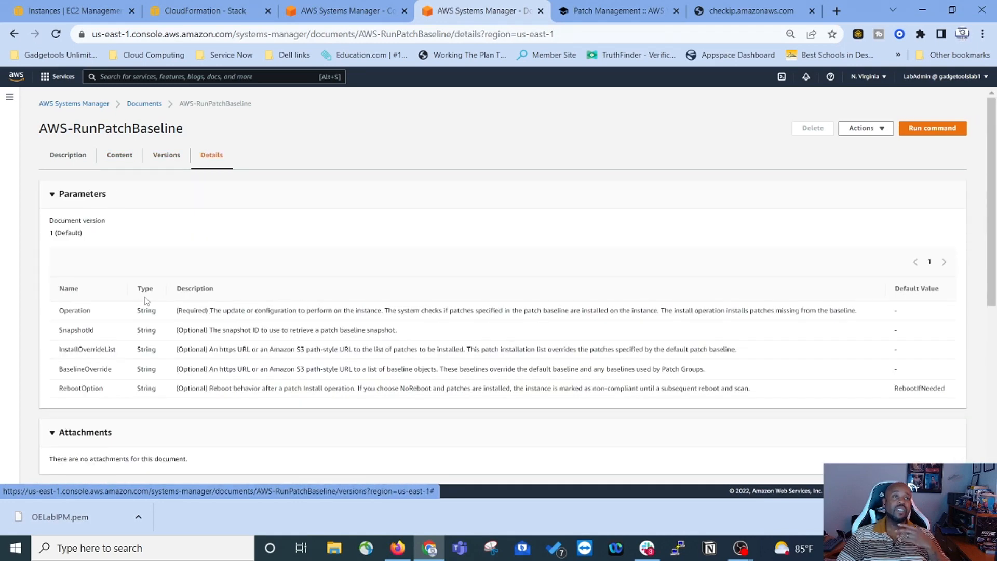
click(63, 159)
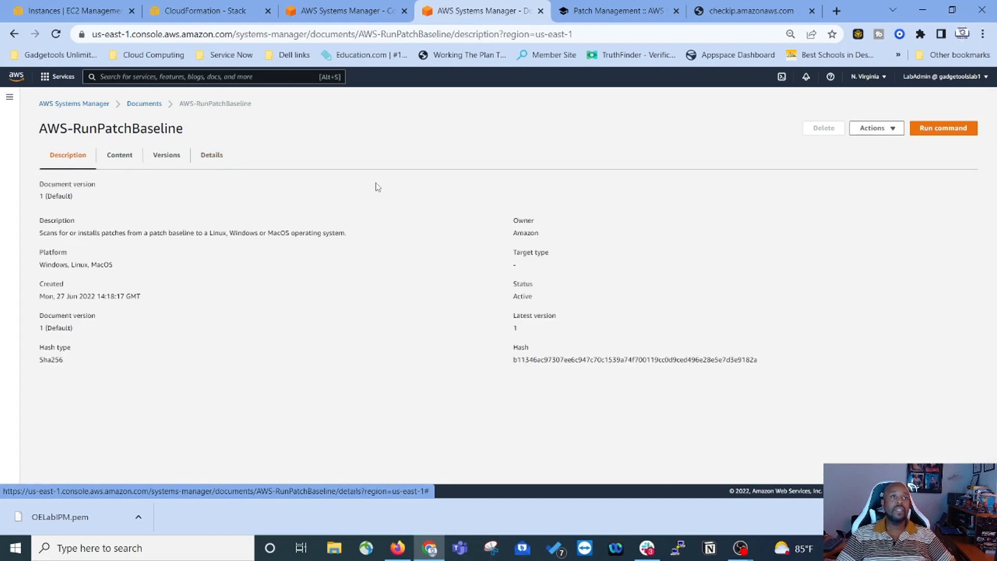
click(638, 7)
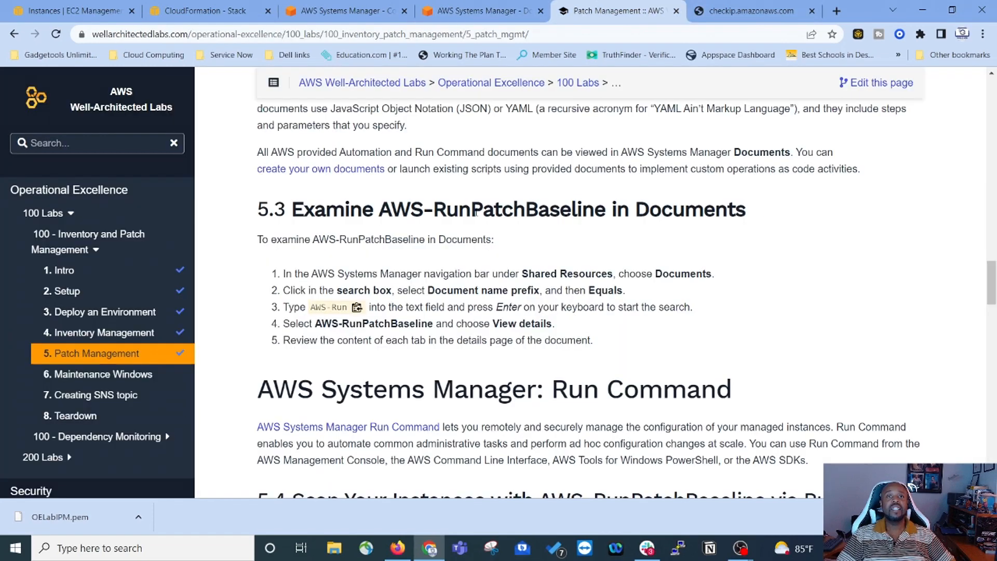
Step: Read lab section 5.4 on scanning instances with Run Command, then return to the AWS-RunPatchBaseline page
scroll(572, 325, down, 2)
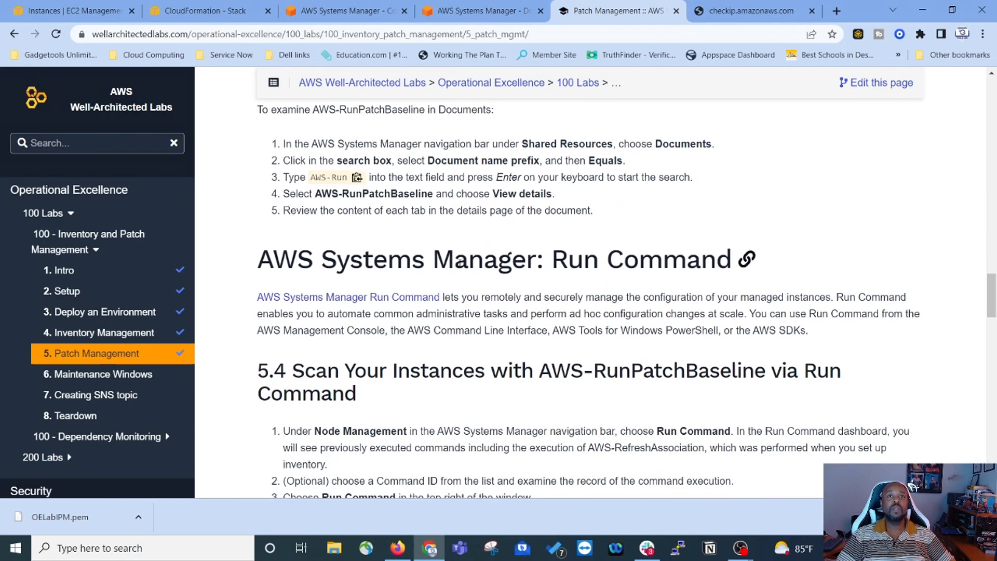
scroll(448, 242, down, 1)
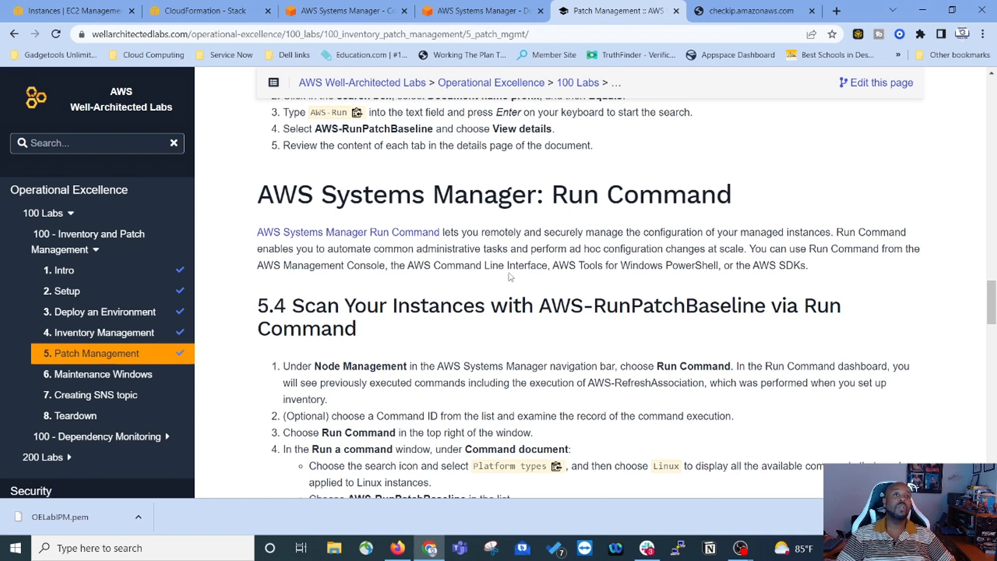
scroll(416, 239, down, 2)
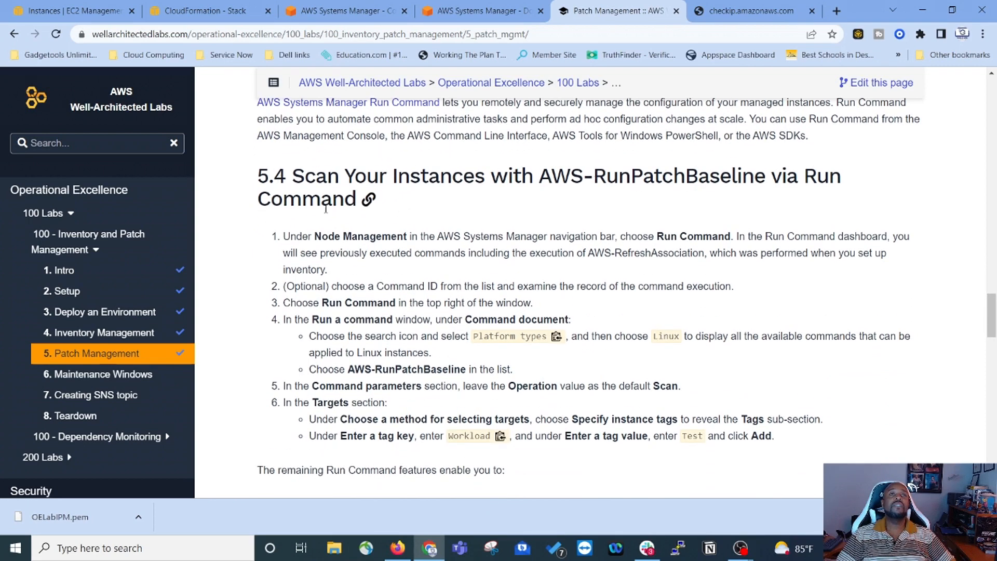
scroll(323, 202, down, 1)
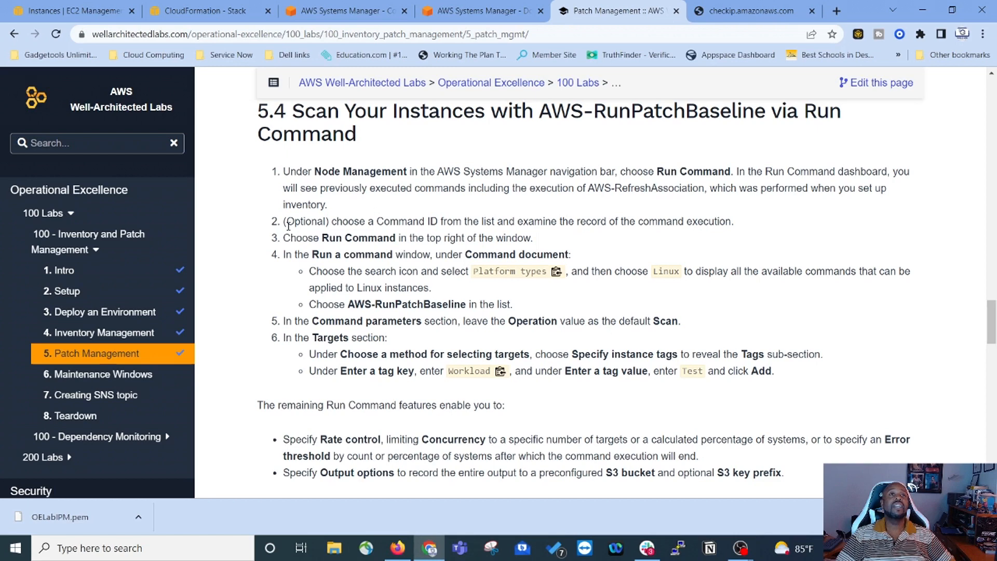
click(483, 17)
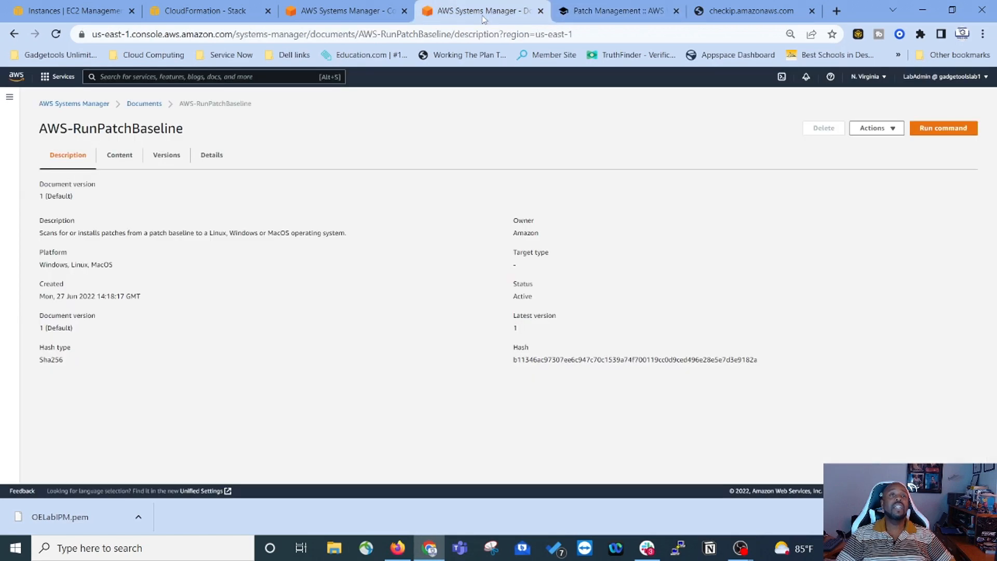
Step: Open the Run Command page from Node Management, confirming no commands are executing
click(9, 97)
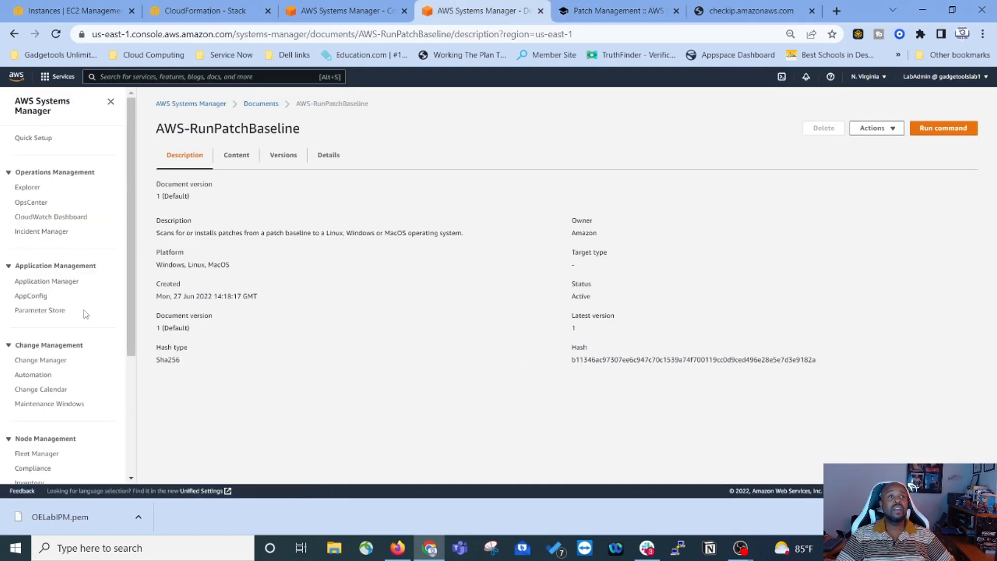
scroll(70, 324, down, 3)
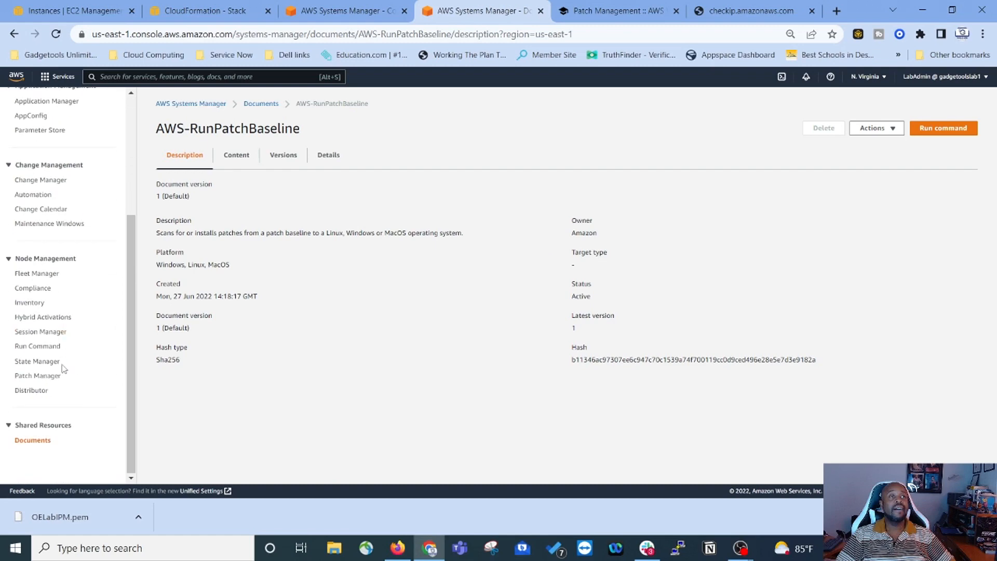
click(35, 348)
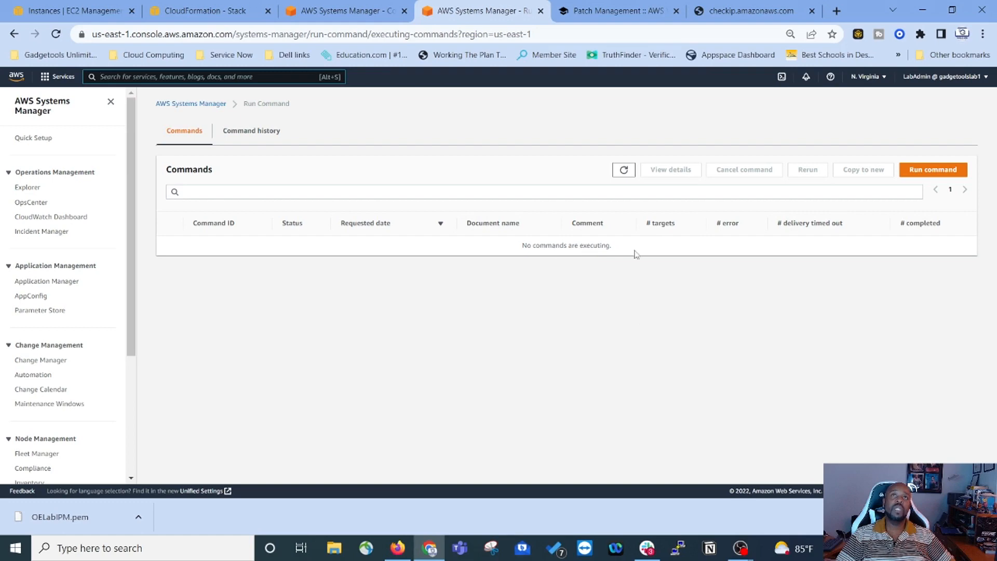
click(610, 12)
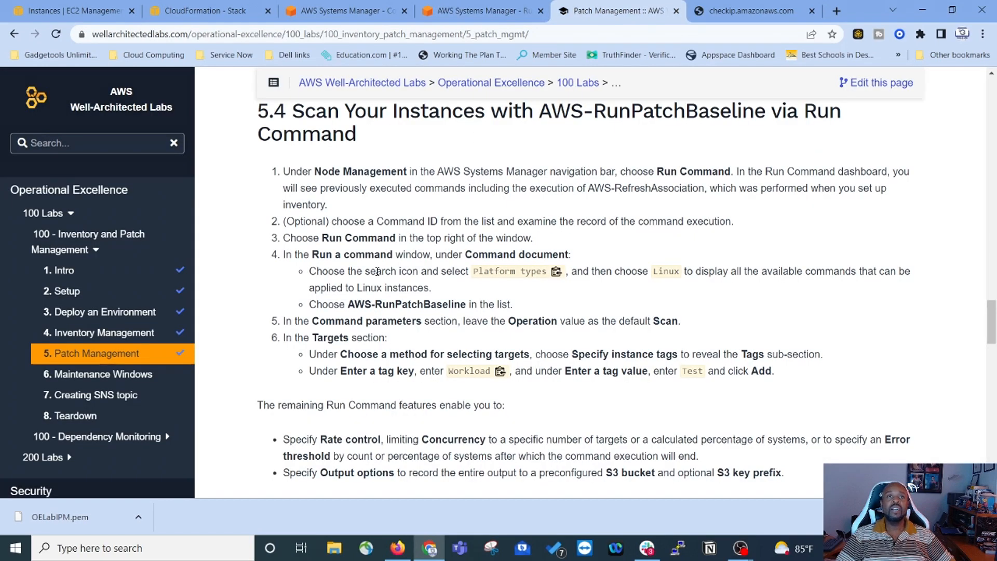
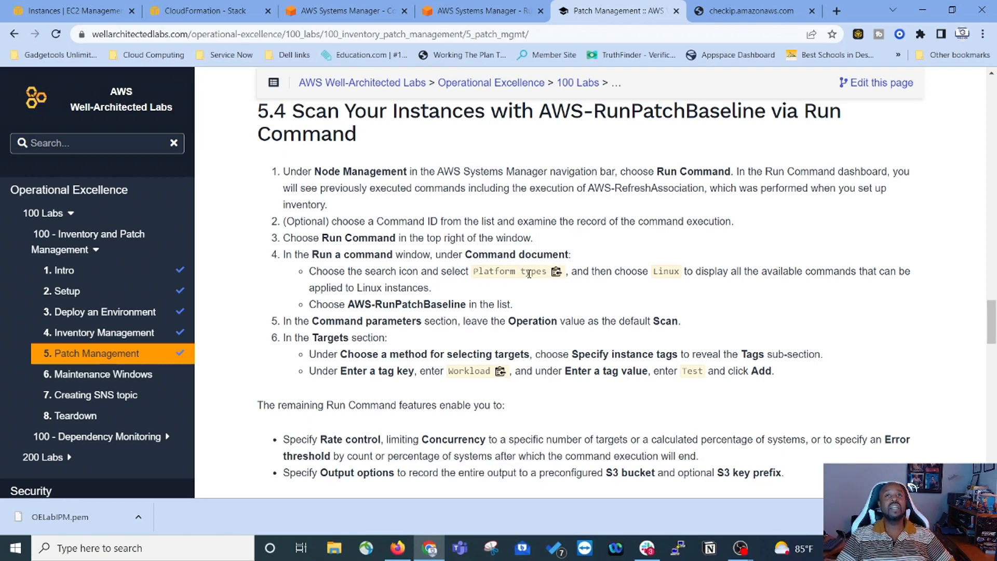
Step: Copy the 'Platform types' filter name from the lab and return to the Run Command page
click(555, 275)
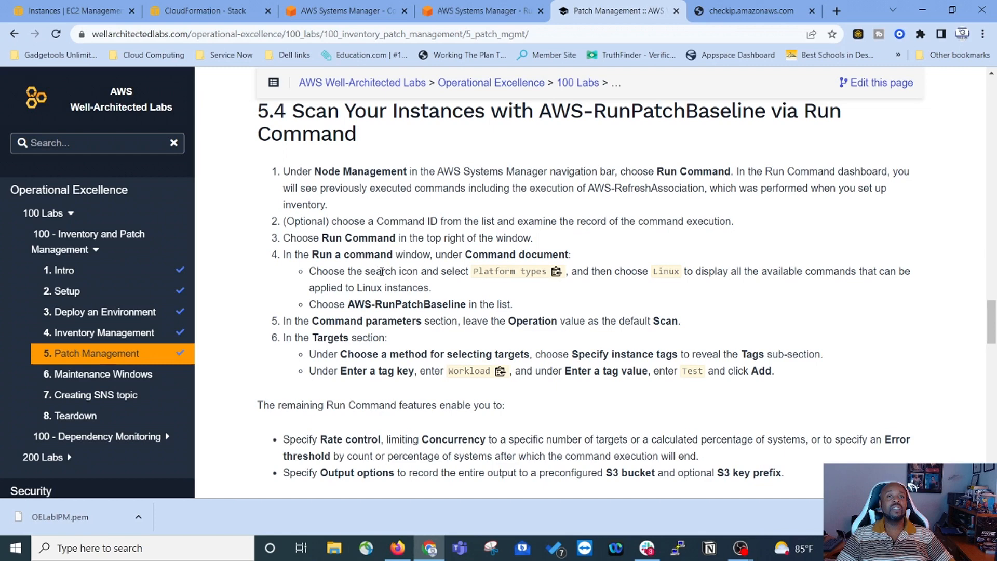
click(478, 11)
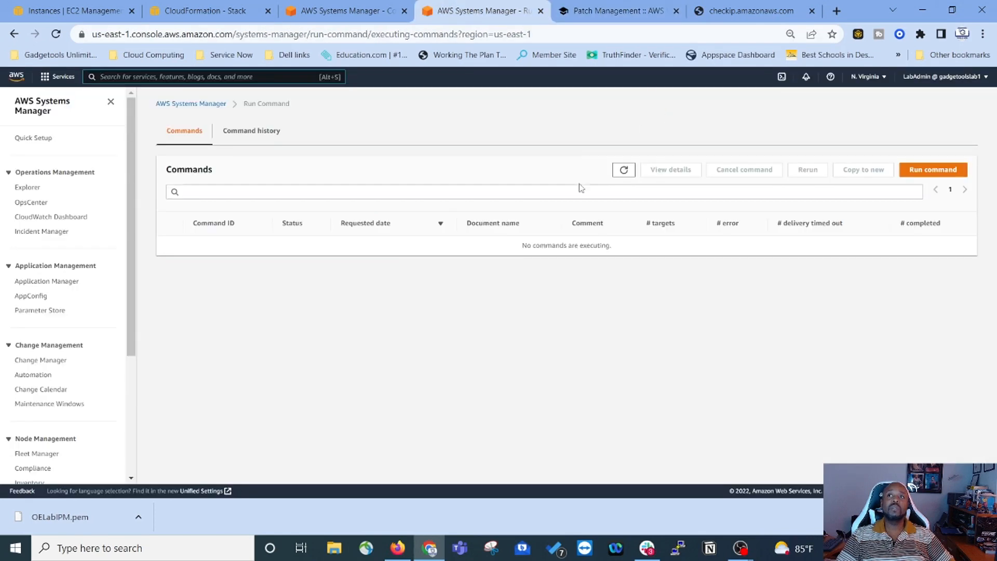
Step: Start a new command run with the document list filtered to Platform types: Linux
click(926, 170)
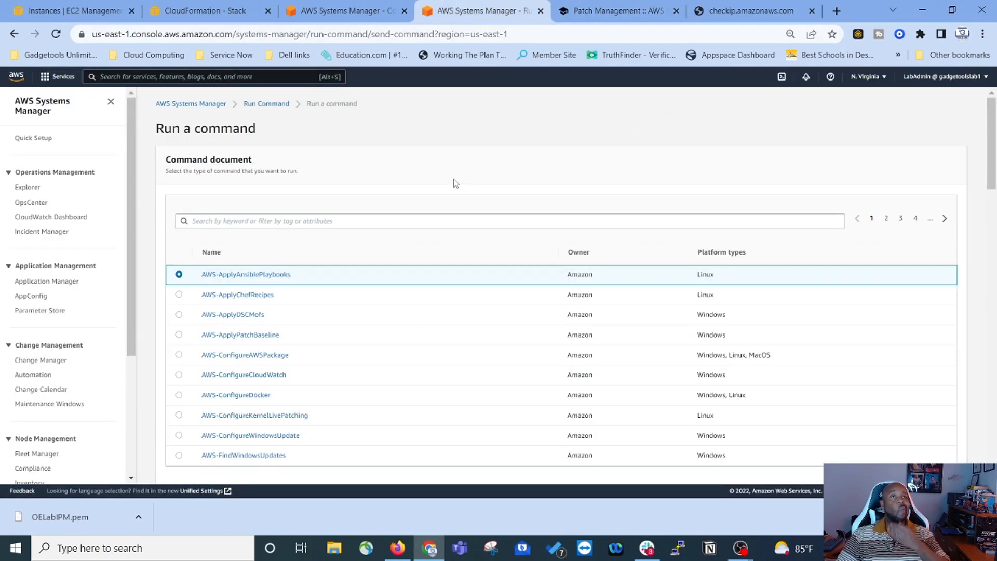
click(284, 221)
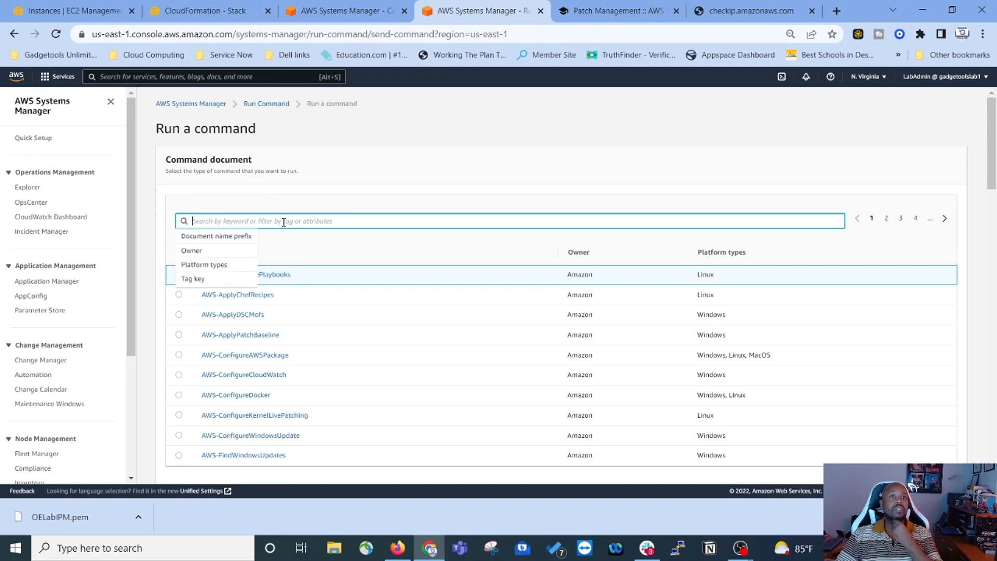
click(223, 266)
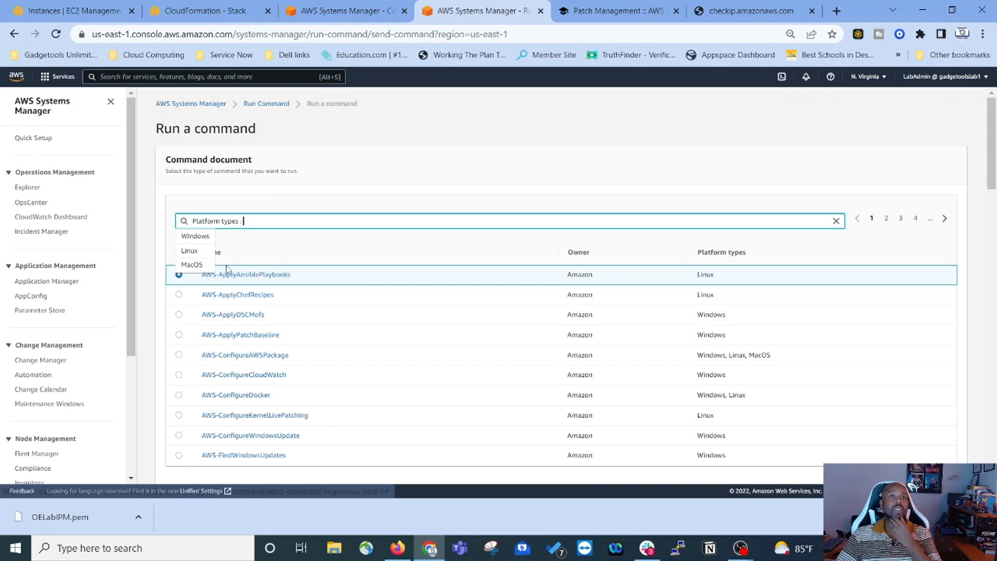
click(200, 255)
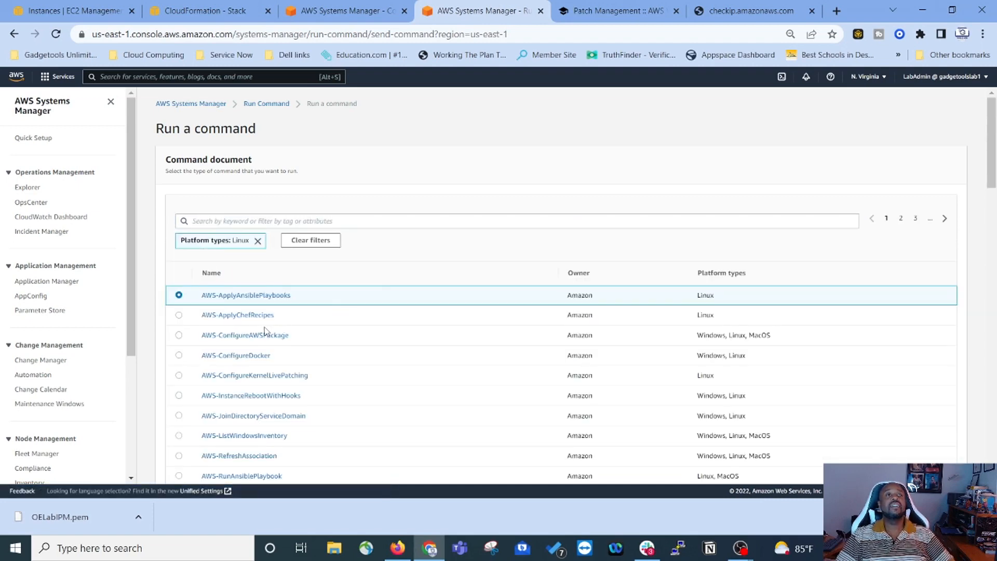
scroll(264, 331, down, 3)
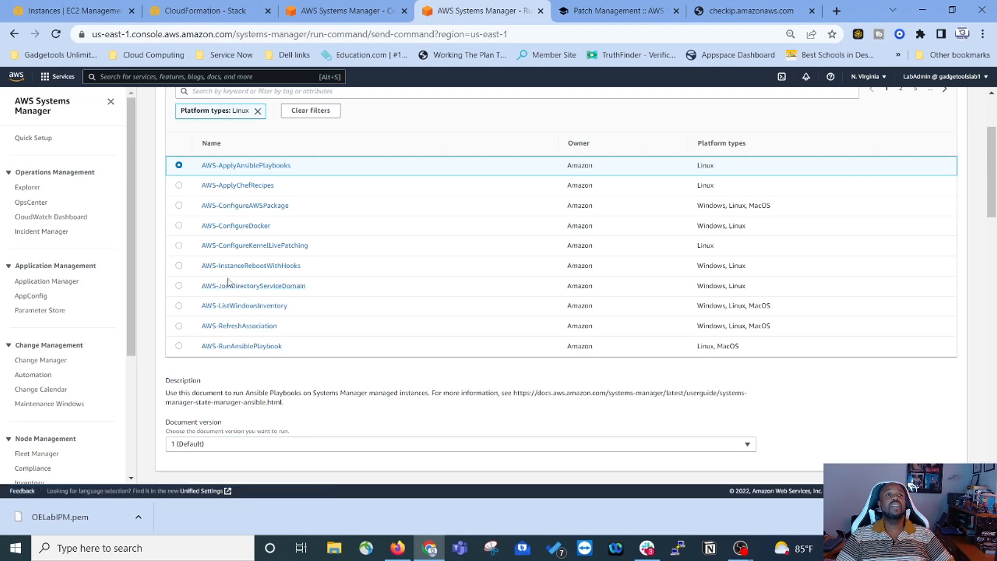
scroll(228, 283, up, 1)
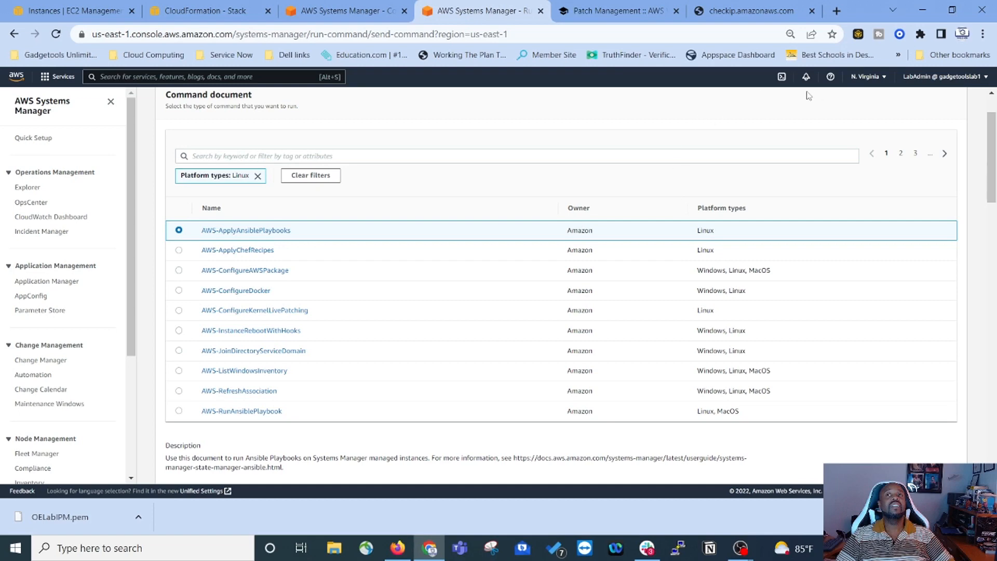
click(629, 12)
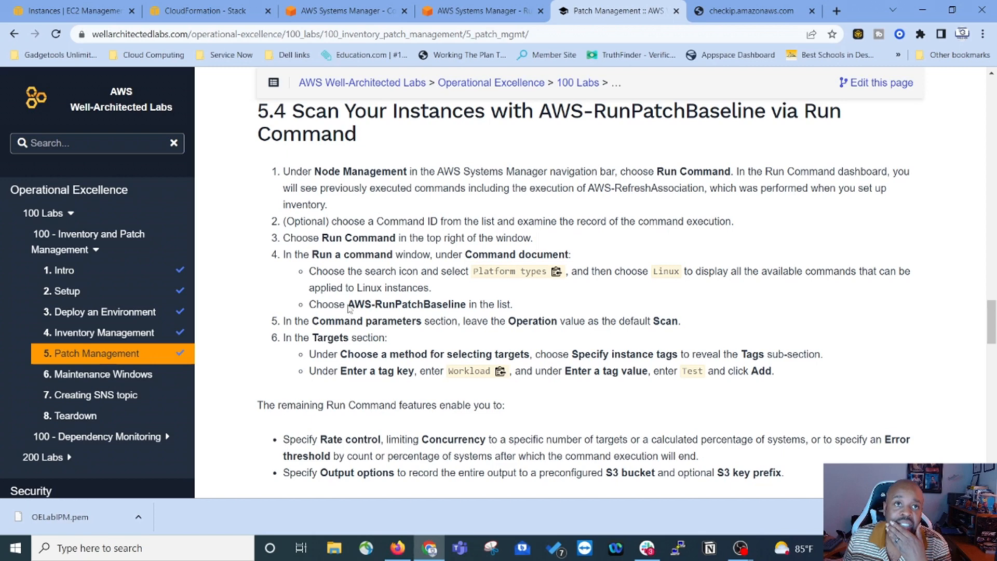
Step: Copy the document name AWS-RunPatchBaseline from lab step 4 and go back to Run a command
drag(348, 305, 466, 304)
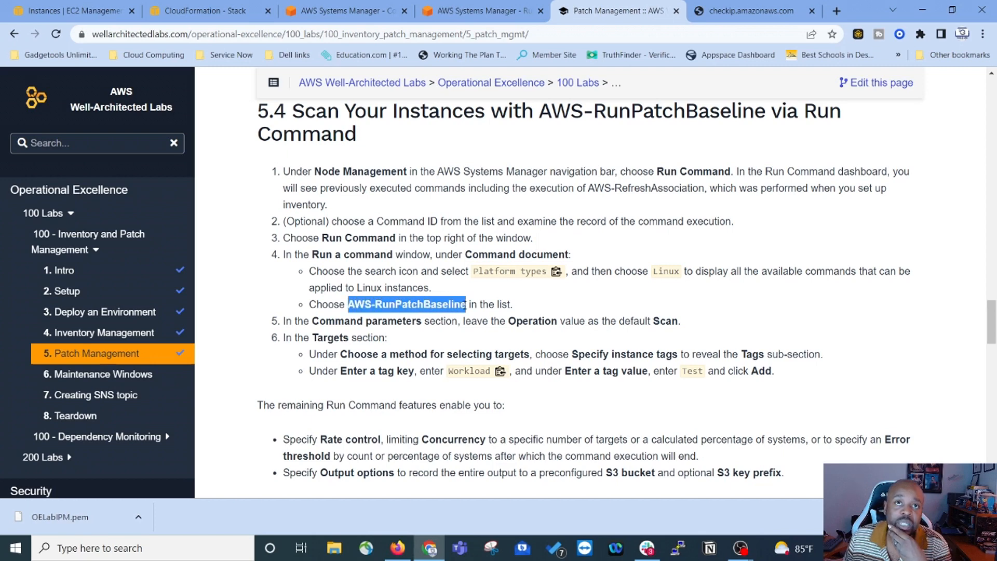
right_click(457, 305)
click(487, 317)
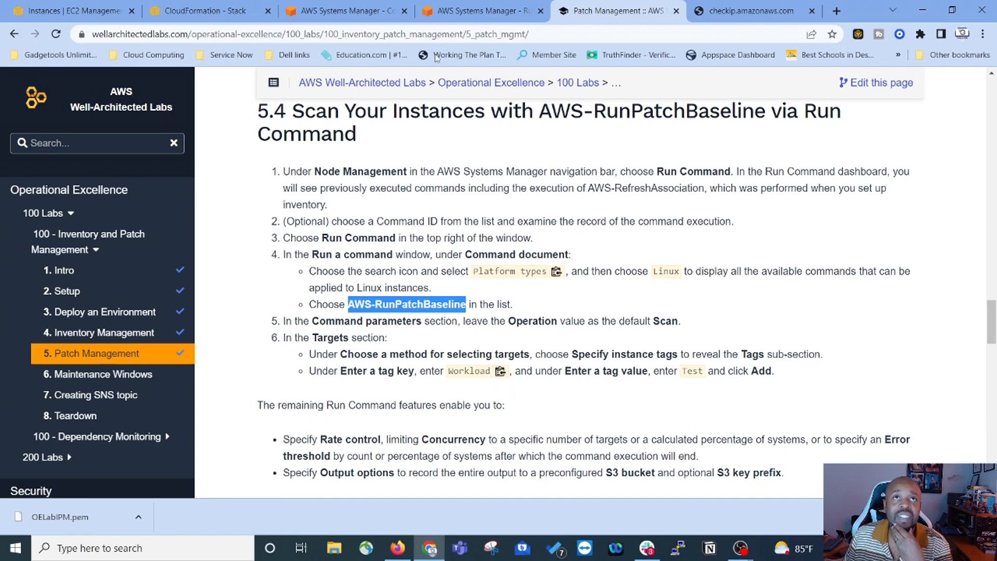
click(477, 12)
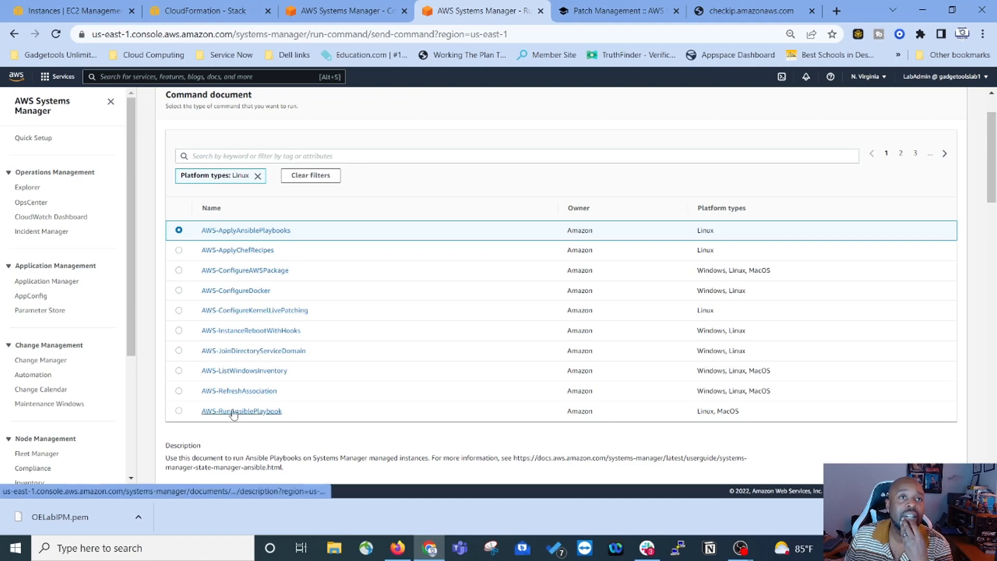
Step: Search documents for AWS-RunPatchBaseline, drop the Linux filter, and select AWS-RunPatchBaseline
scroll(244, 291, up, 2)
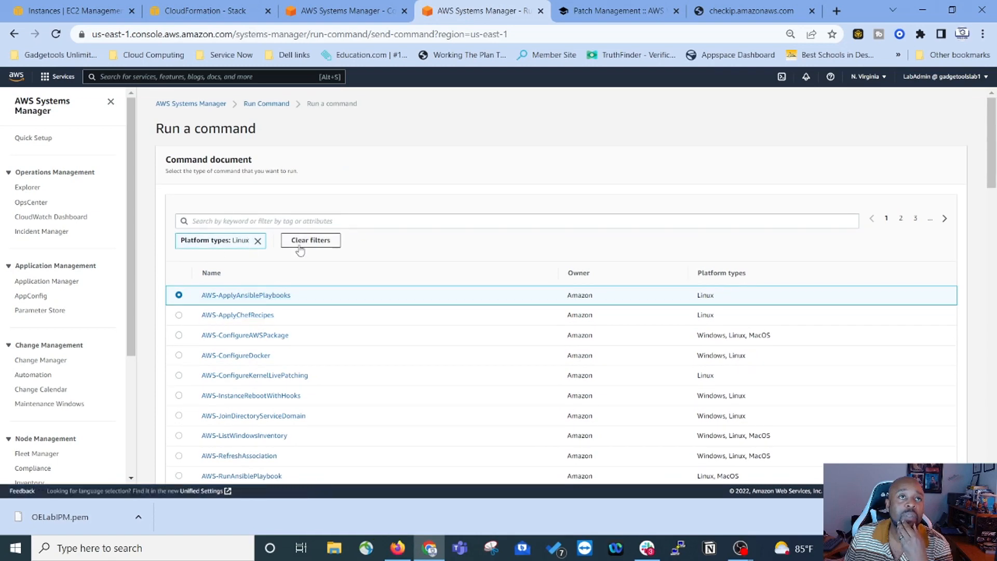
scroll(255, 266, down, 2)
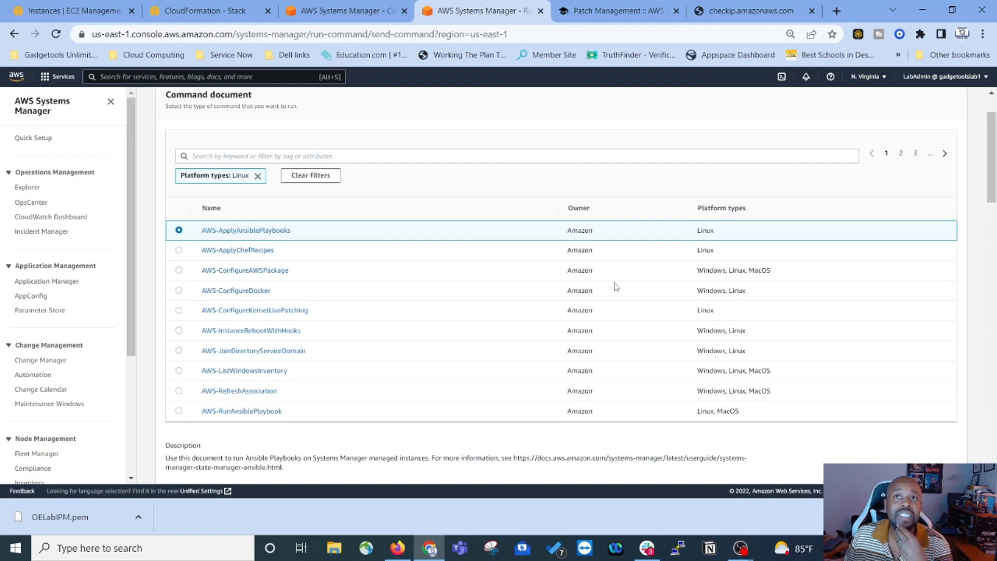
scroll(245, 301, down, 2)
scroll(255, 309, up, 2)
scroll(271, 224, up, 2)
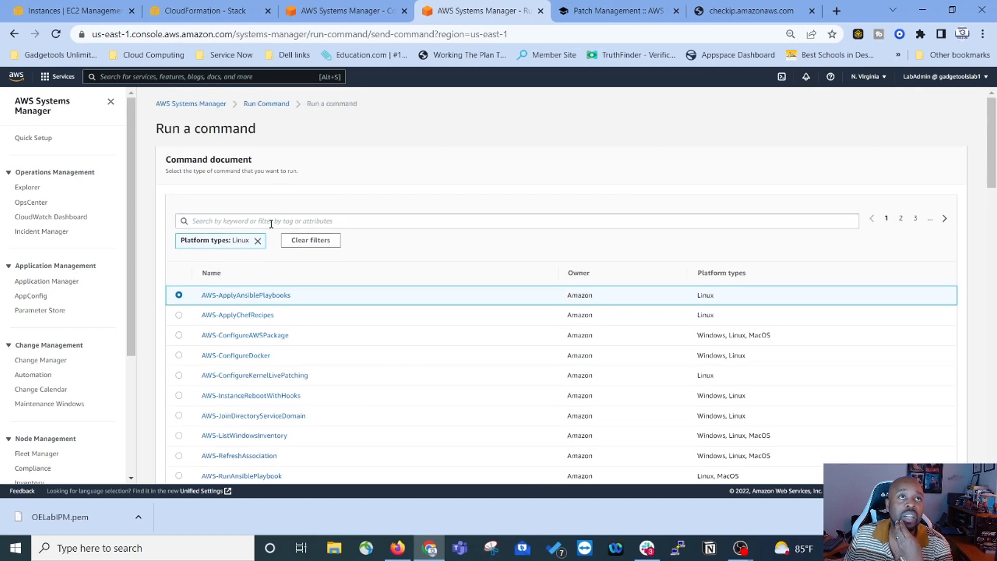
scroll(255, 374, down, 2)
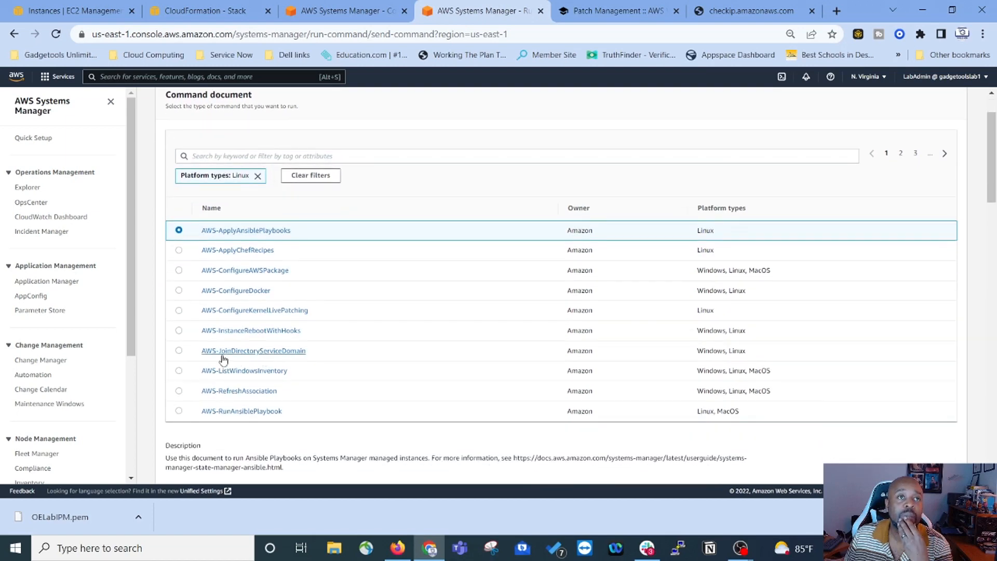
click(250, 157)
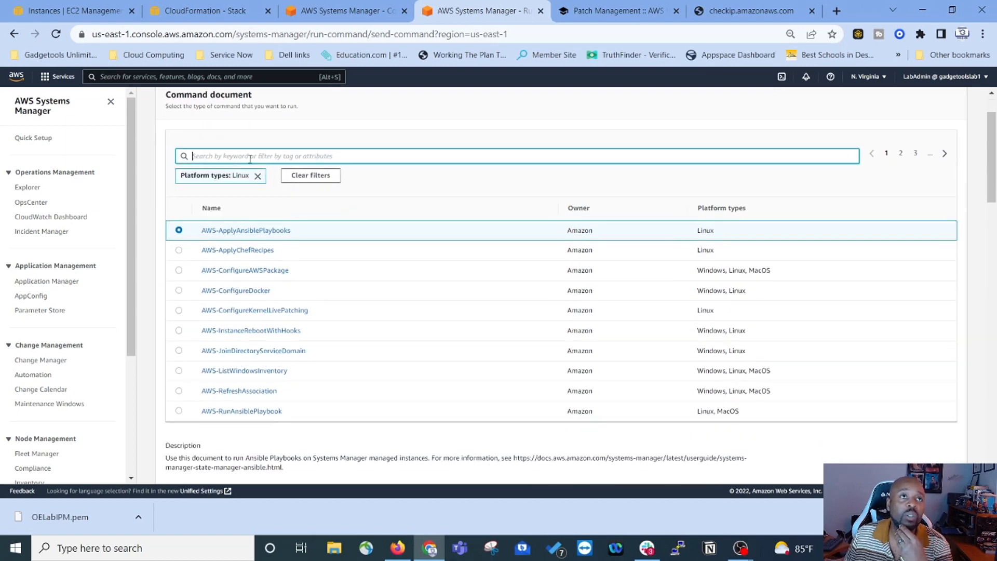
right_click(251, 159)
click(283, 262)
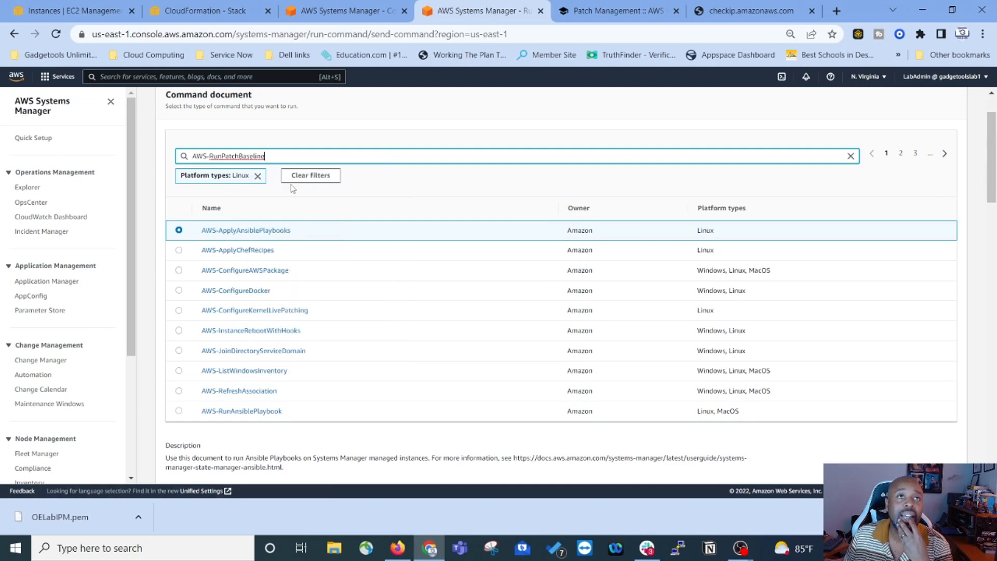
key(Return)
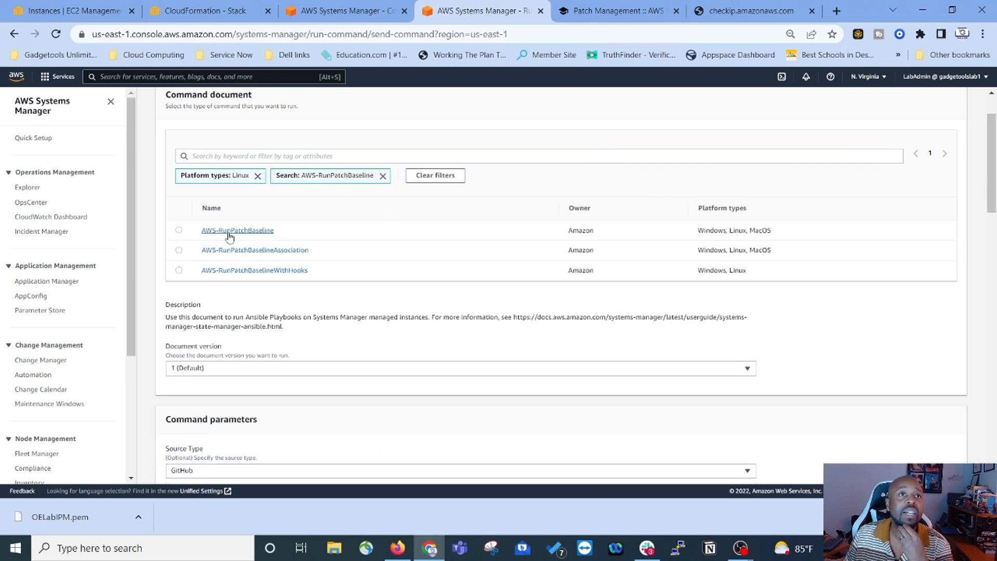
click(258, 176)
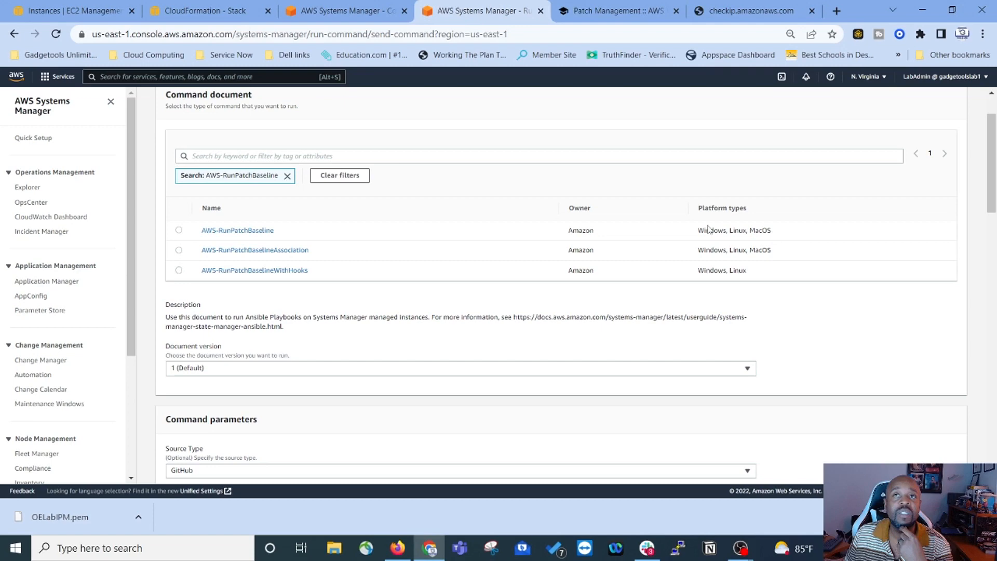
click(178, 231)
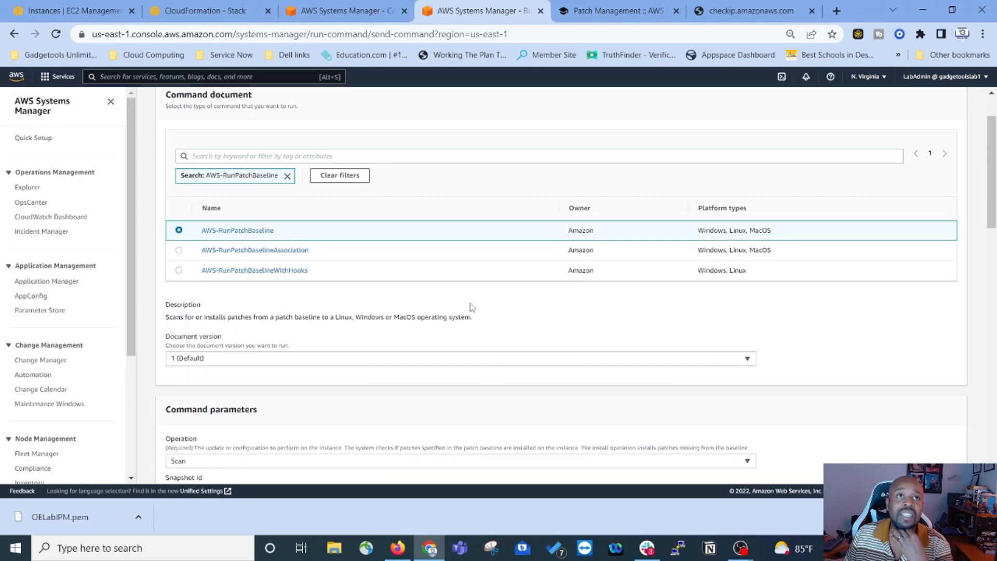
Step: Enter Workload as the target tag key, copied from the lab instructions
scroll(564, 322, down, 5)
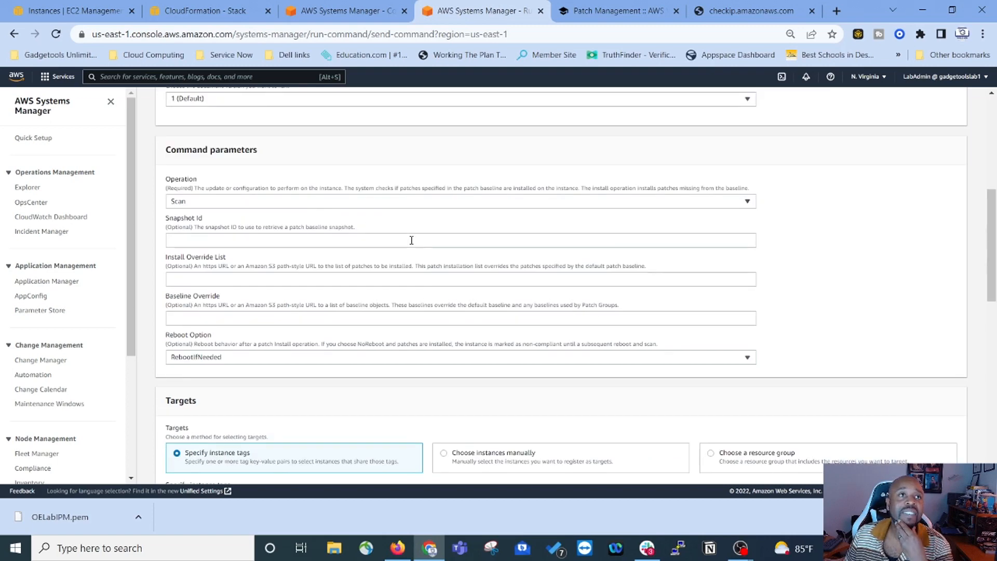
scroll(421, 244, down, 3)
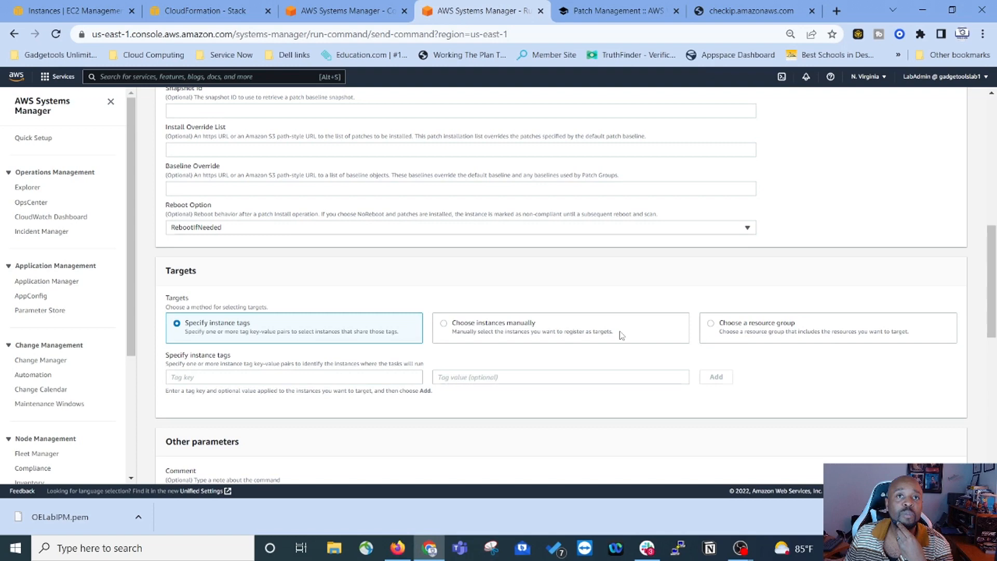
scroll(387, 317, down, 1)
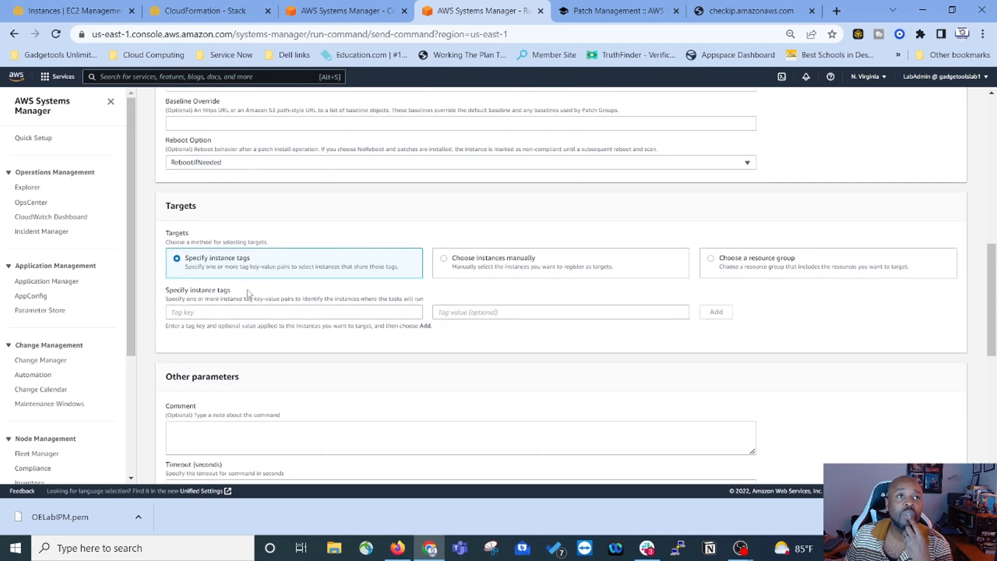
click(224, 314)
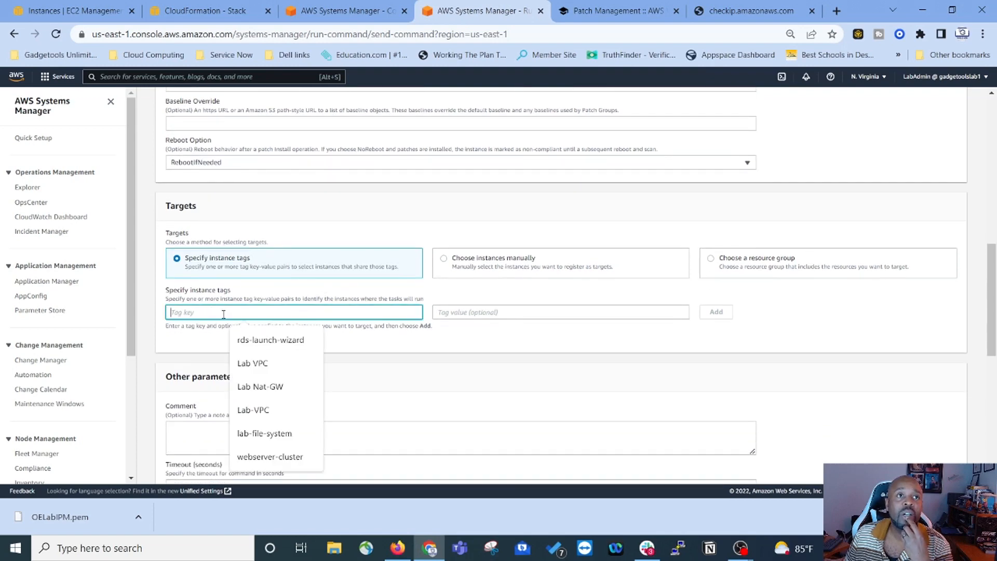
click(618, 11)
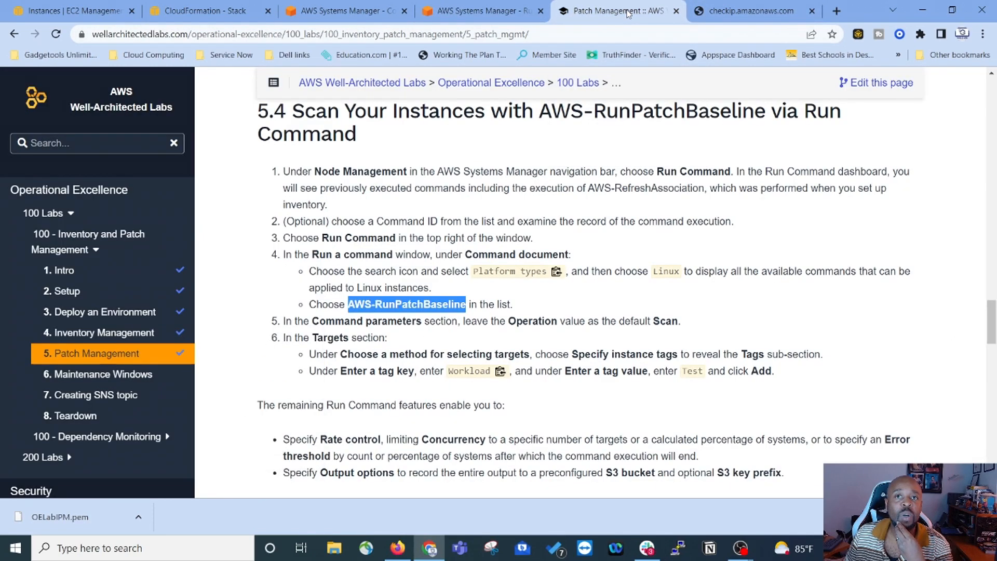
click(501, 387)
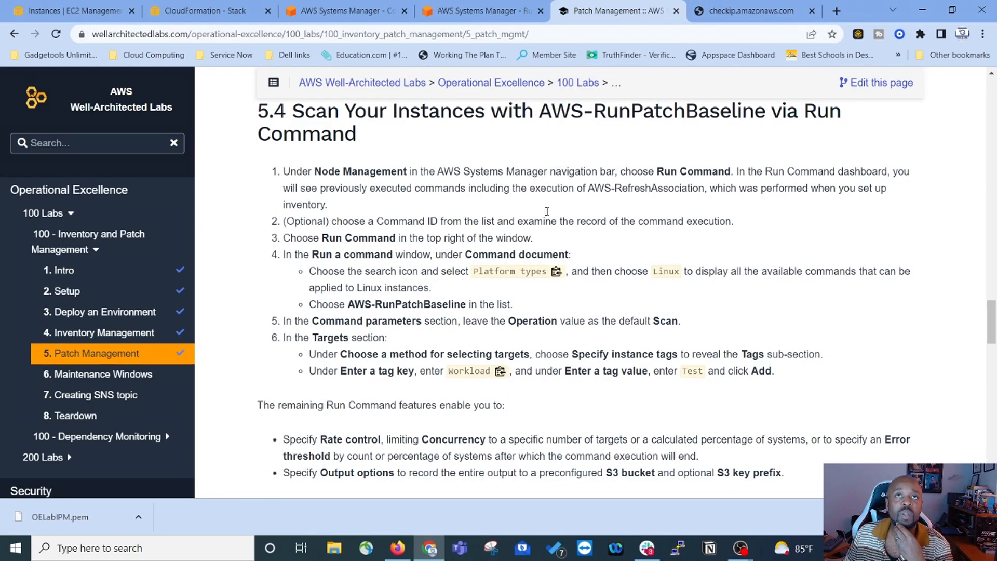
click(486, 11)
right_click(213, 318)
click(244, 417)
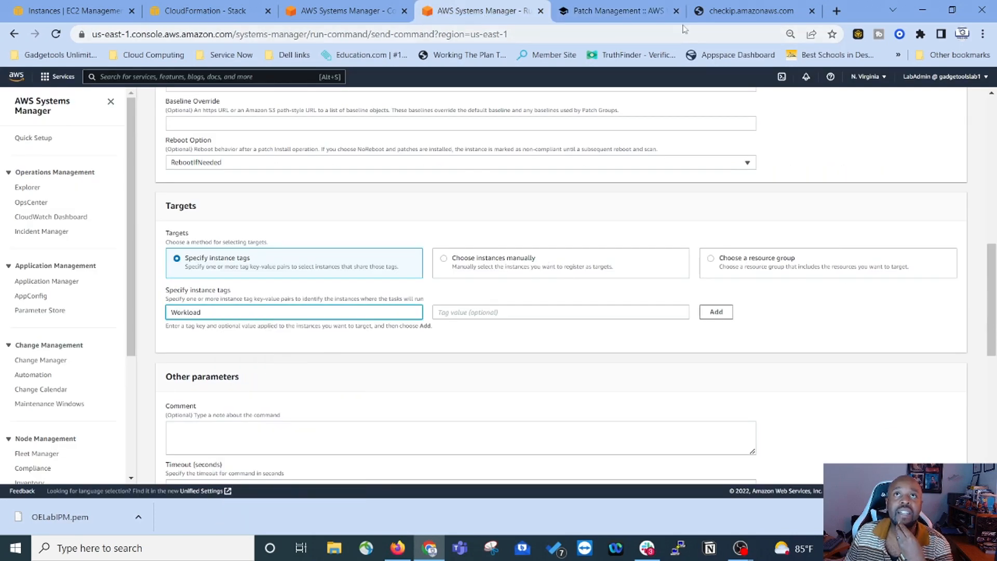
Step: Copy 'Test' from the lab and paste it as the tag value
click(638, 11)
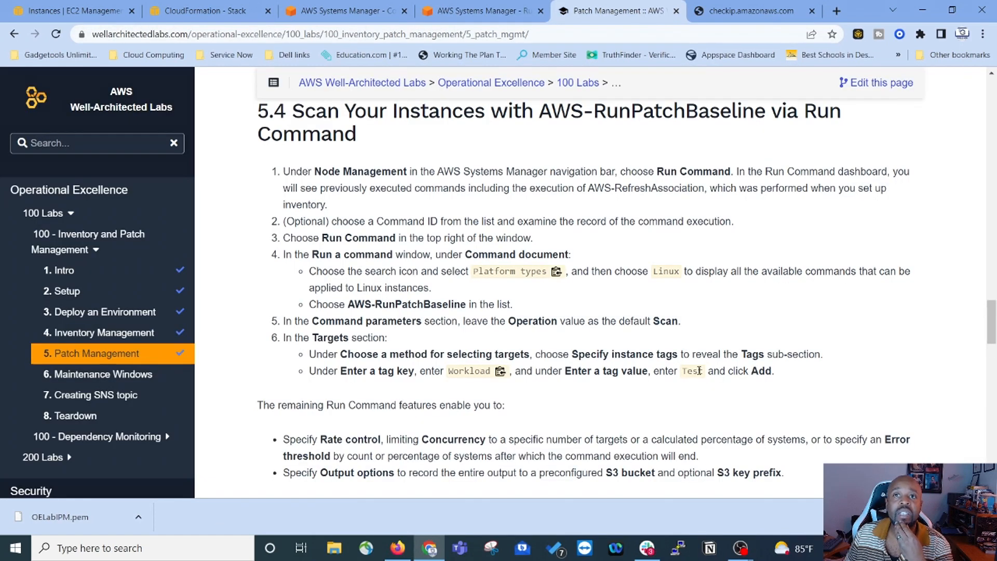
drag(702, 371, 682, 371)
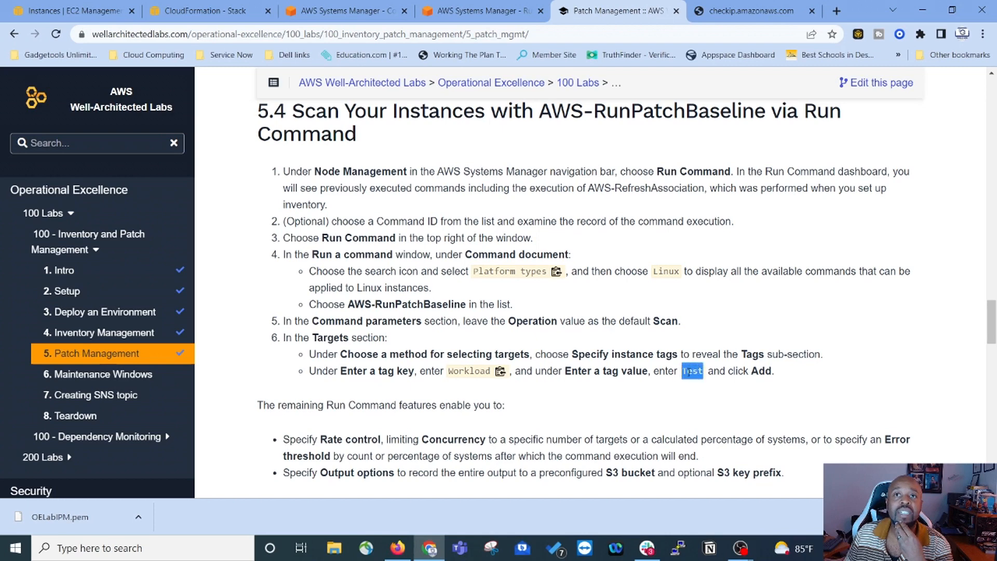
right_click(689, 372)
click(726, 380)
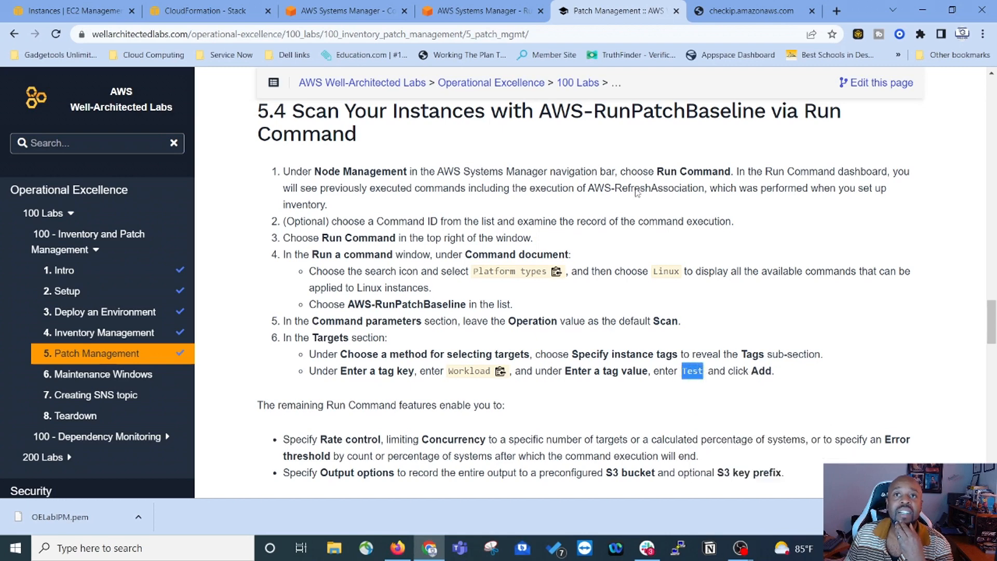
click(514, 10)
click(522, 312)
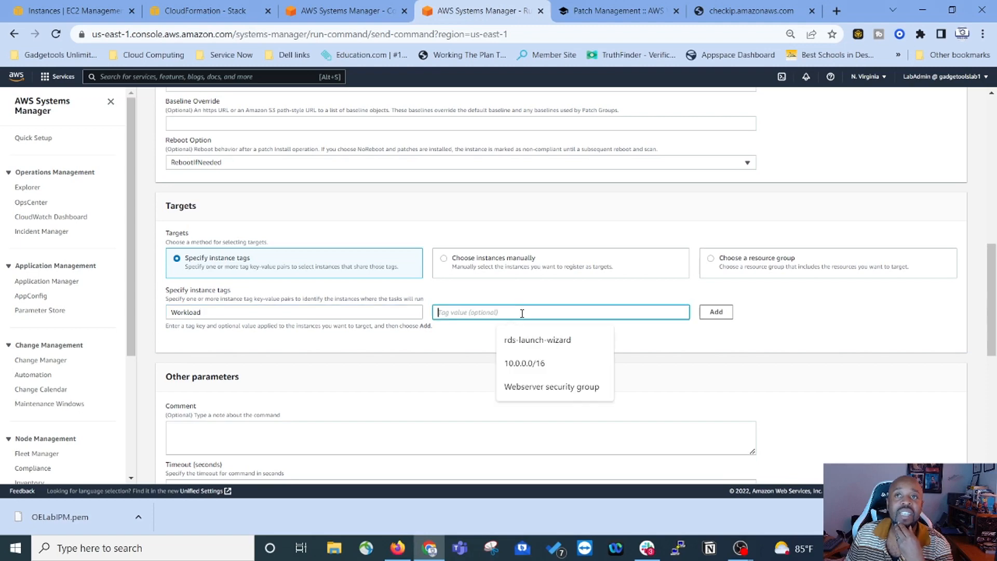
right_click(522, 313)
click(554, 416)
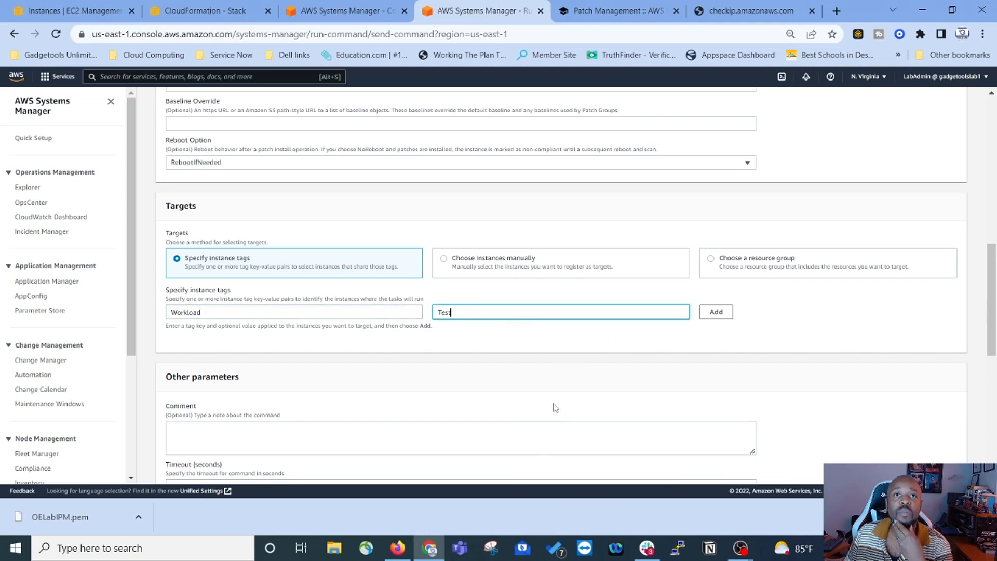
Step: Add the Workload : Test tag to the command targets after checking the lab's remaining steps
scroll(441, 379, down, 3)
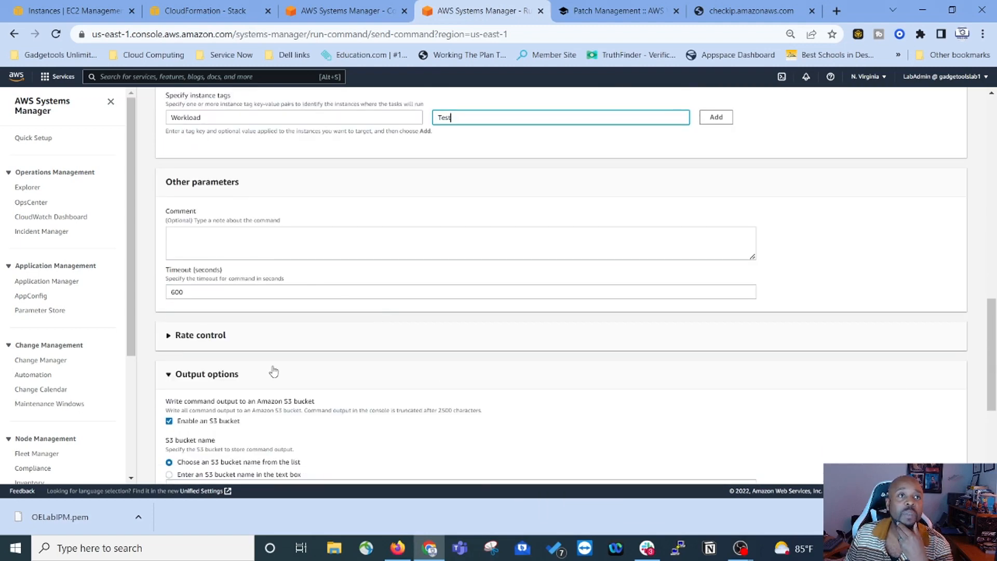
scroll(271, 371, down, 3)
scroll(355, 360, down, 1)
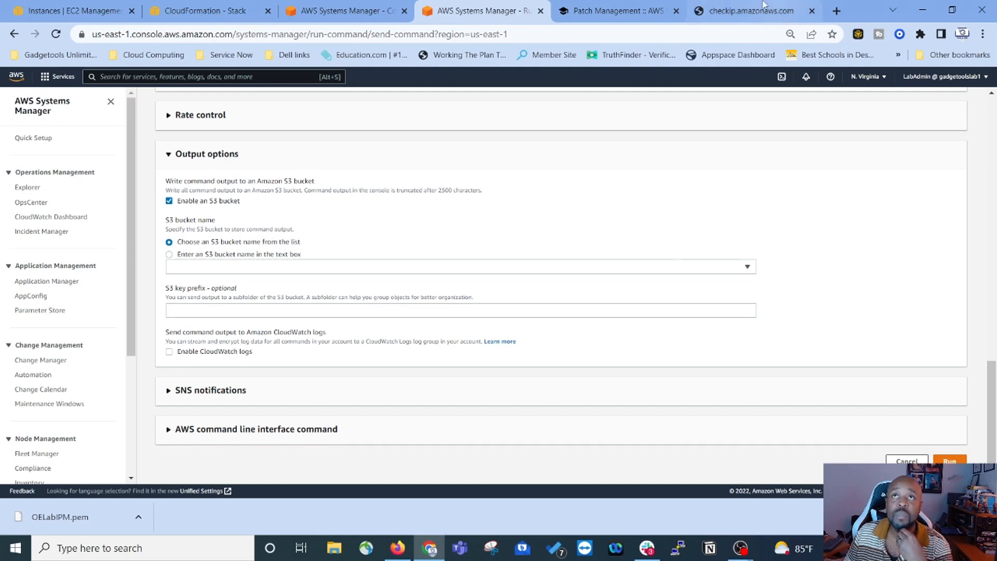
click(629, 11)
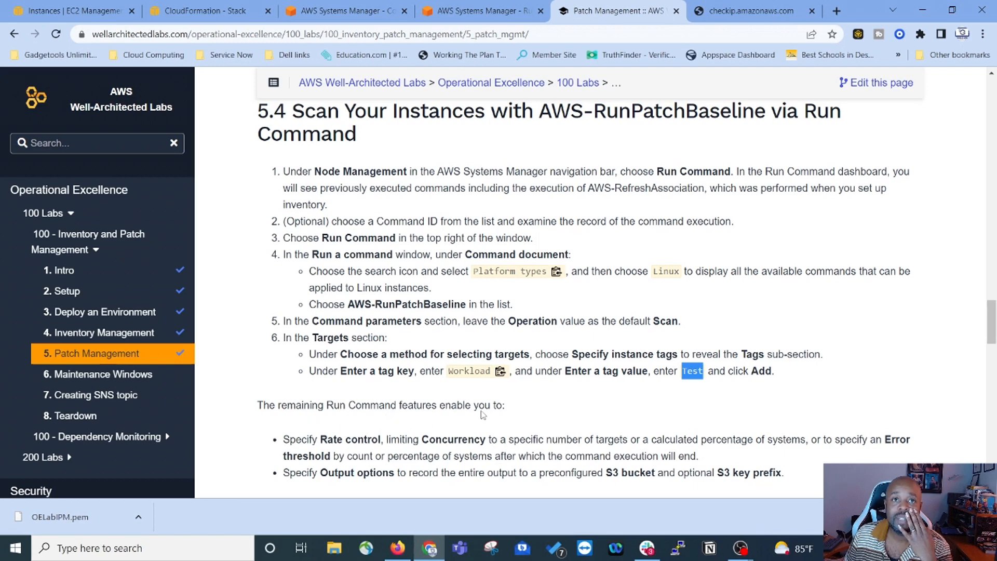
scroll(473, 418, down, 2)
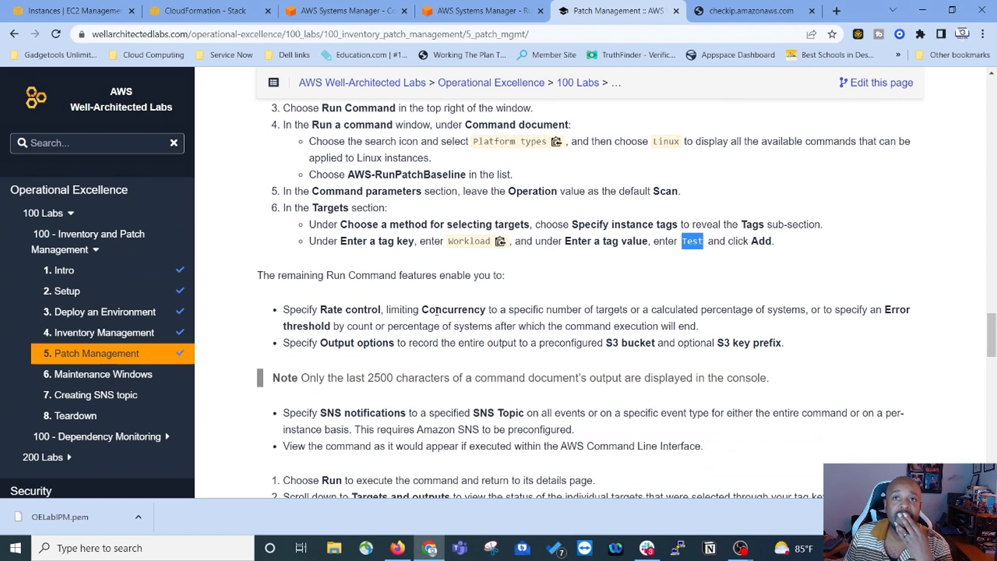
scroll(443, 375, down, 1)
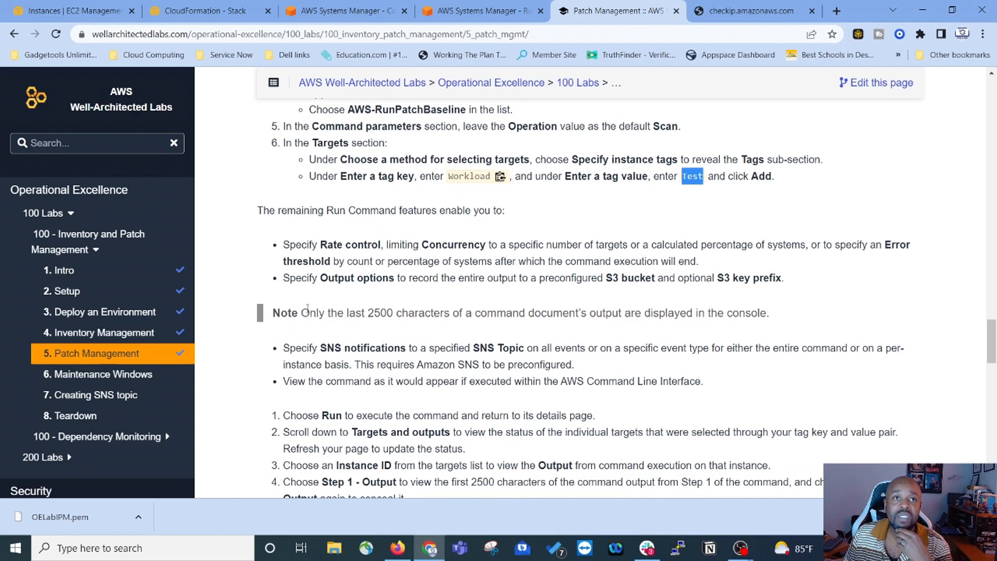
scroll(522, 323, down, 2)
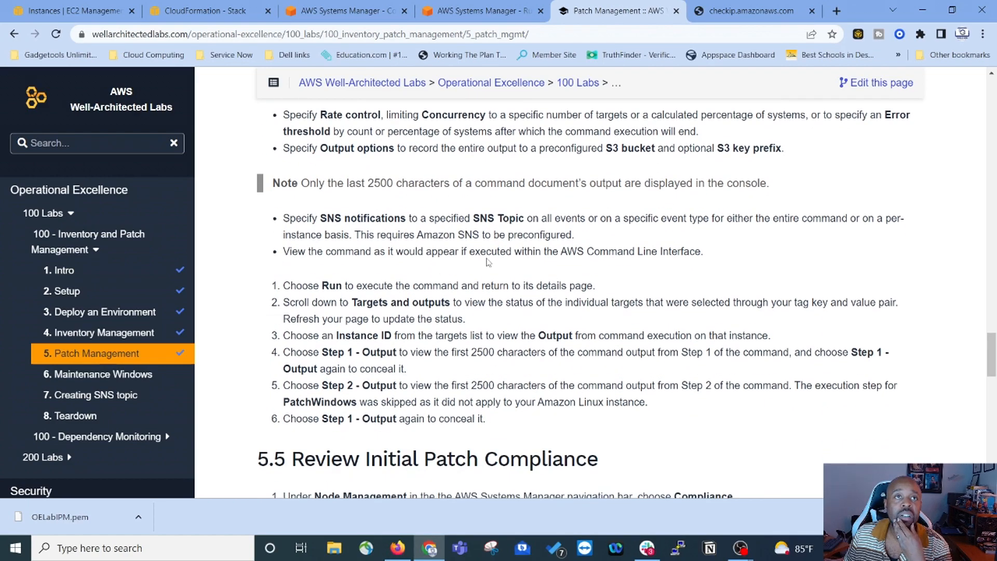
key(ctrl+shift+Tab)
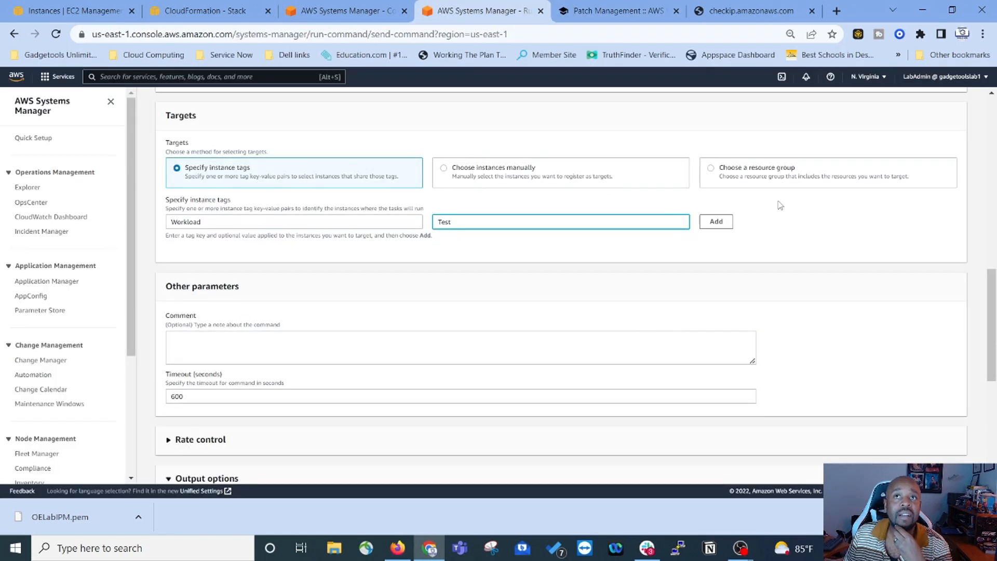
click(720, 224)
scroll(704, 431, down, 7)
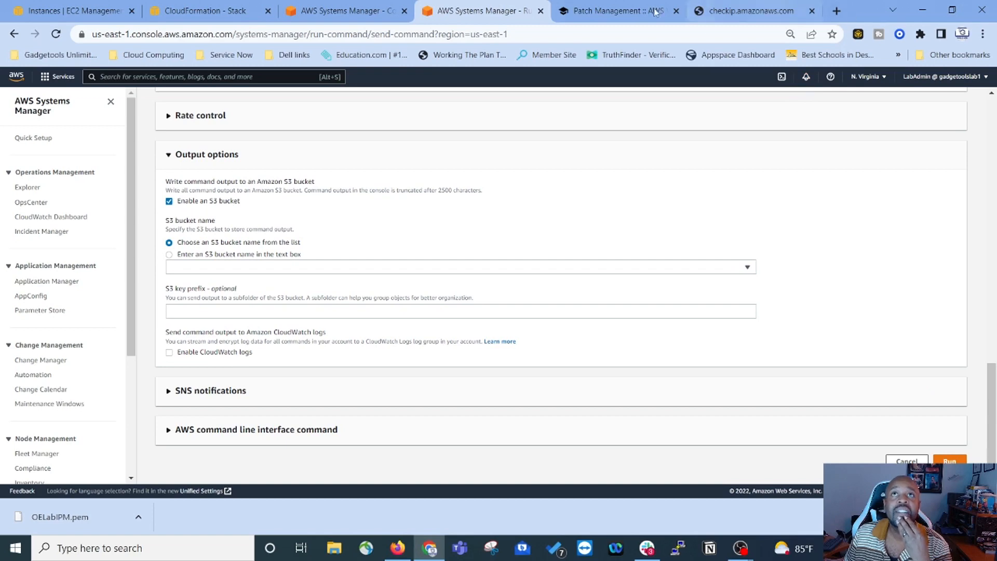
click(608, 14)
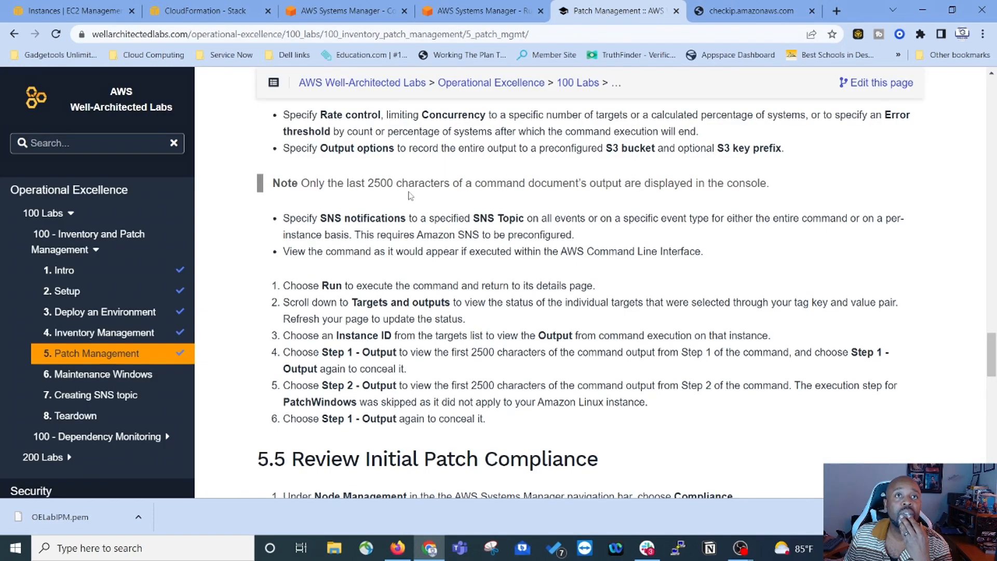
Step: Run the patch scan command and refresh its status until all 4 instances show Success
click(488, 13)
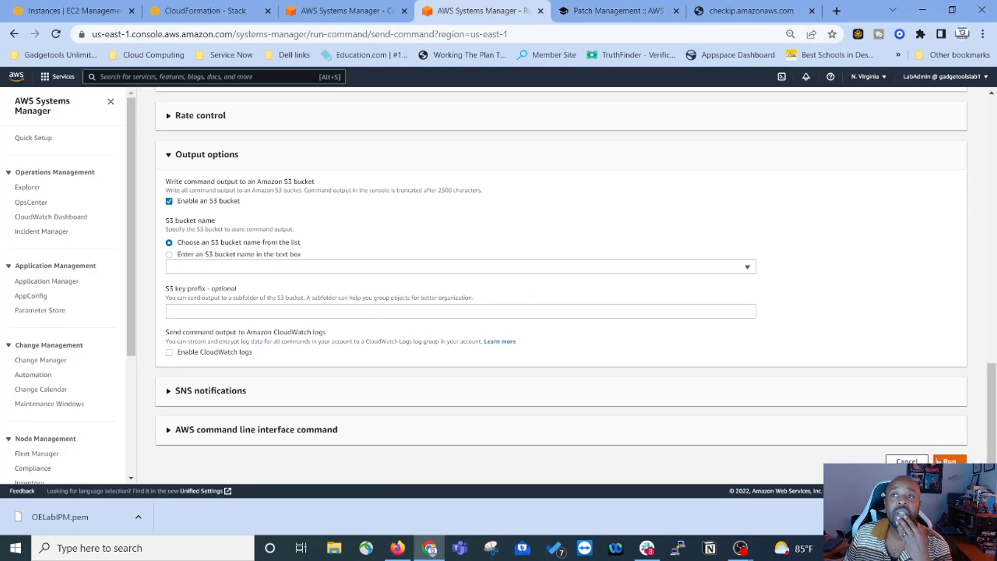
click(950, 461)
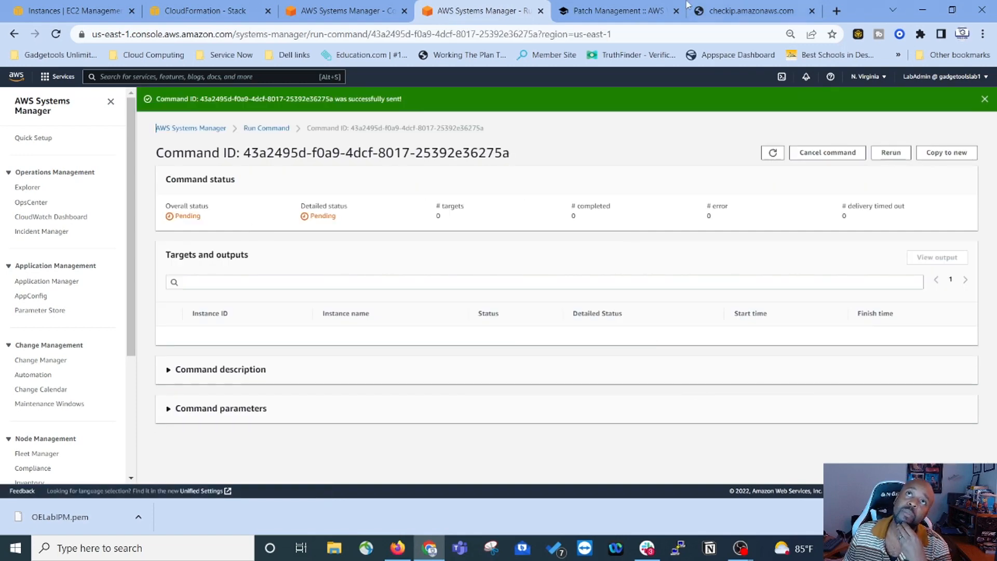
click(636, 14)
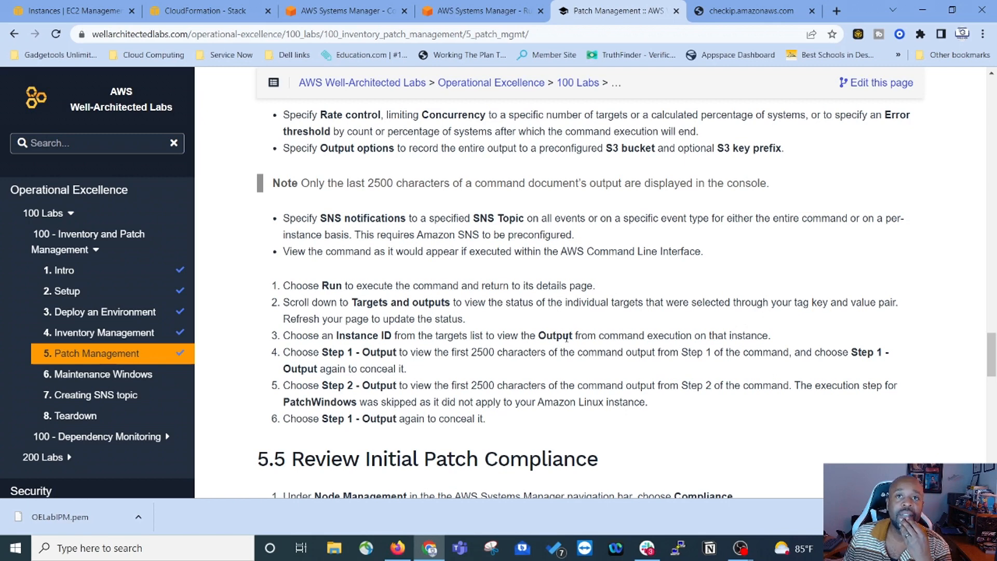
scroll(655, 338, down, 3)
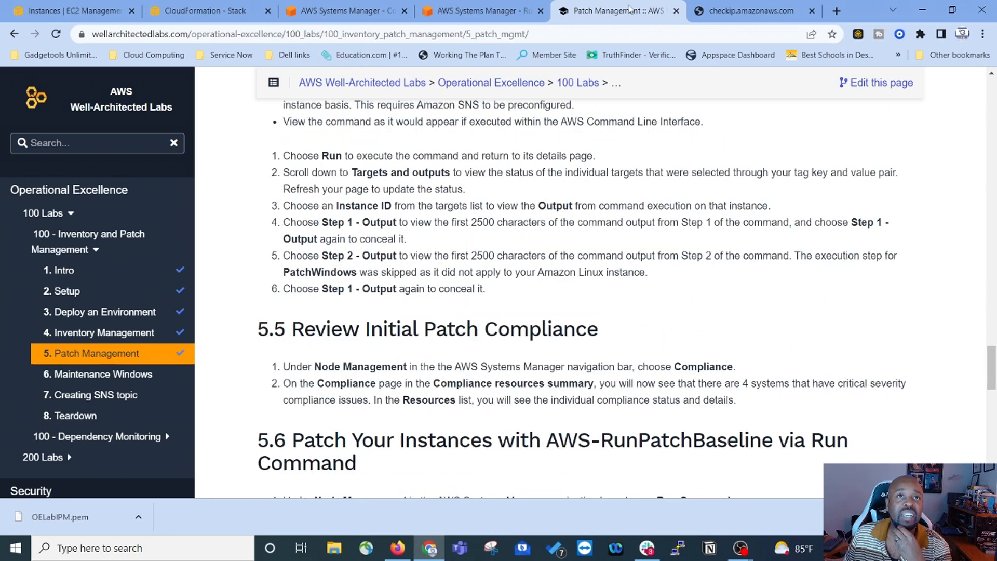
click(470, 10)
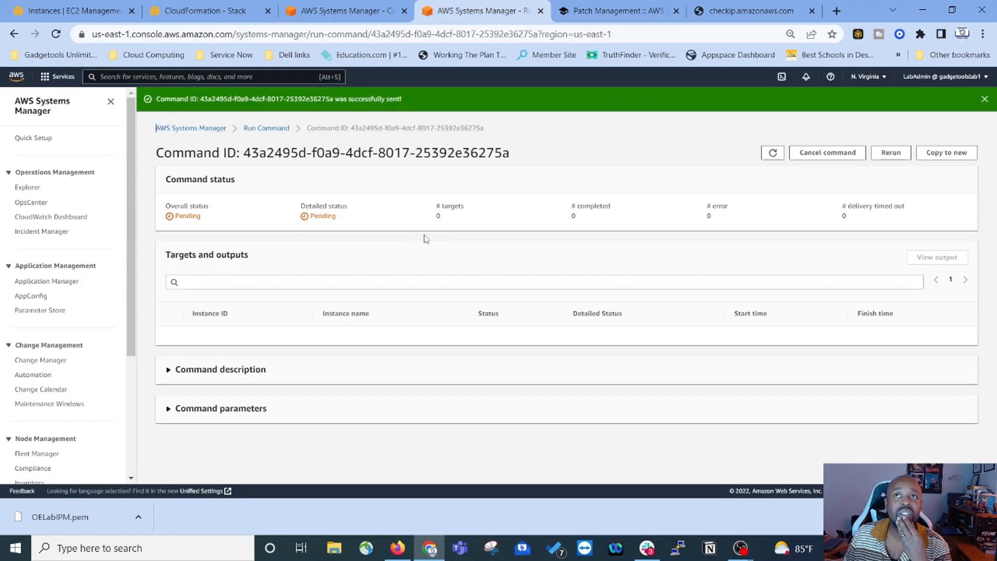
click(773, 153)
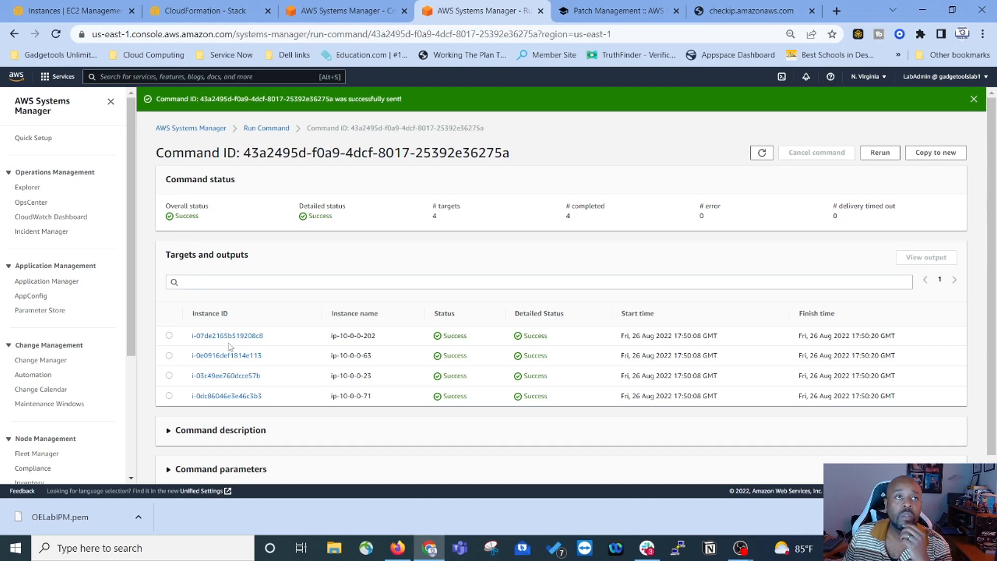
Step: Open instance i-07de2165b519208c8's command output and expand the Step 2 output
scroll(229, 346, down, 1)
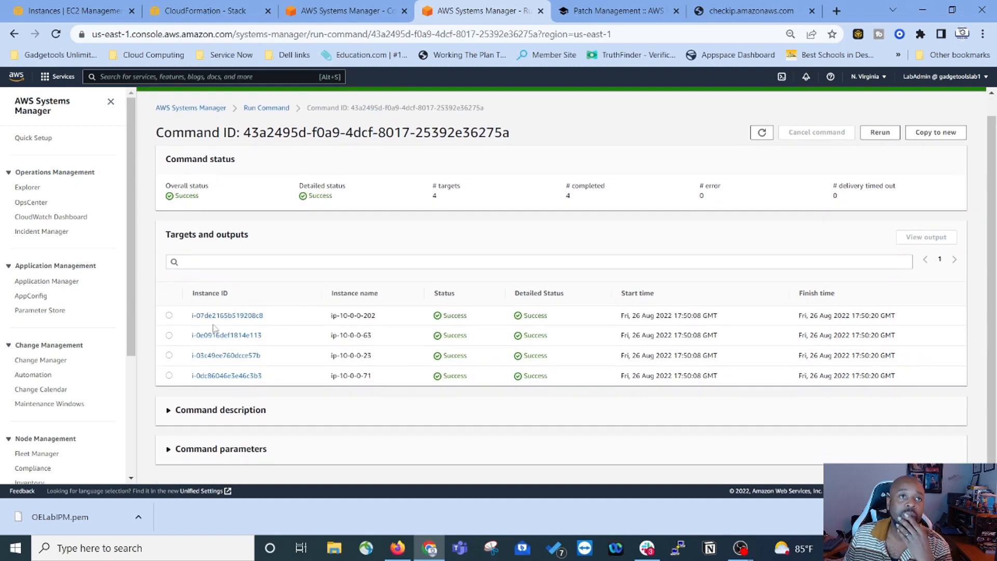
click(217, 316)
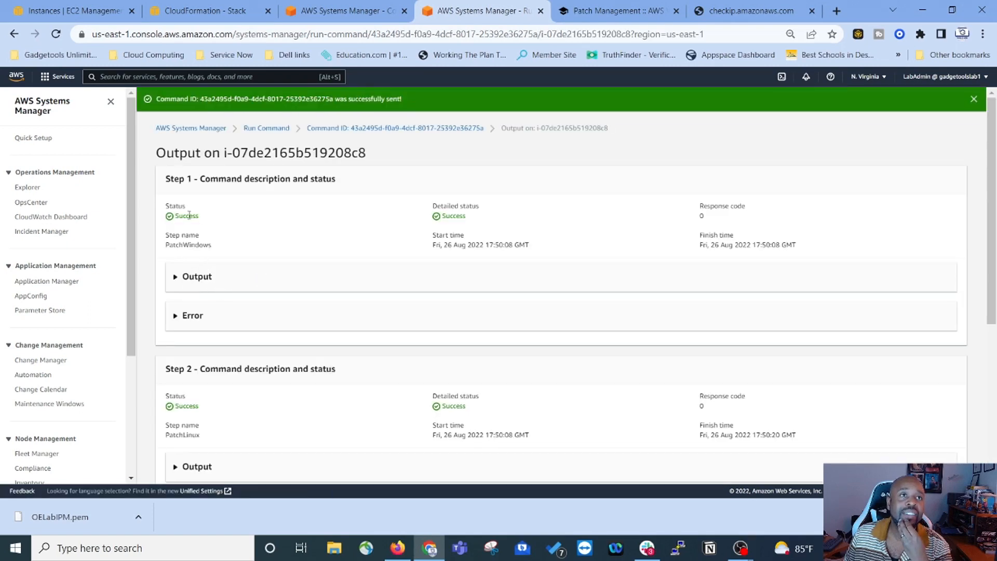
click(178, 277)
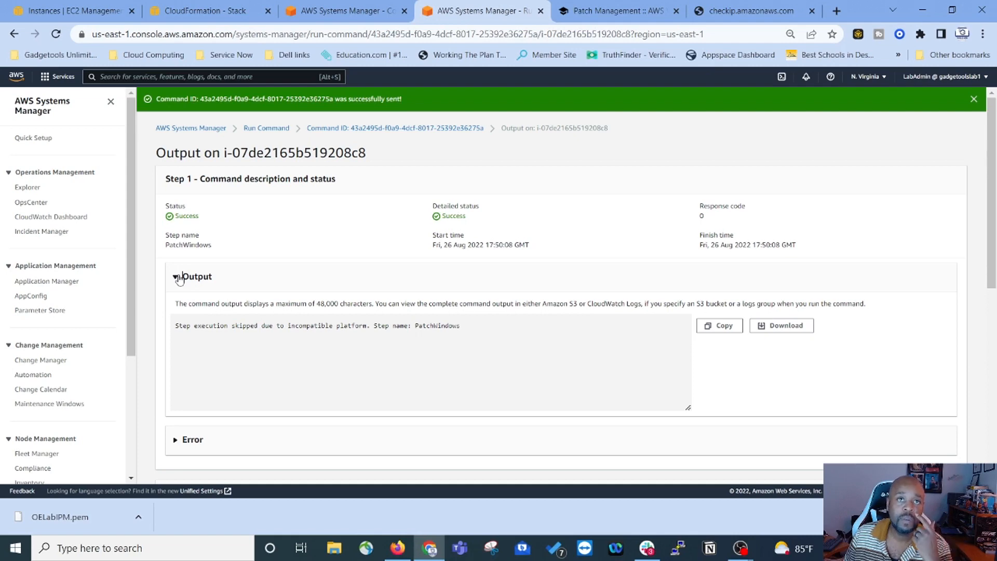
click(177, 277)
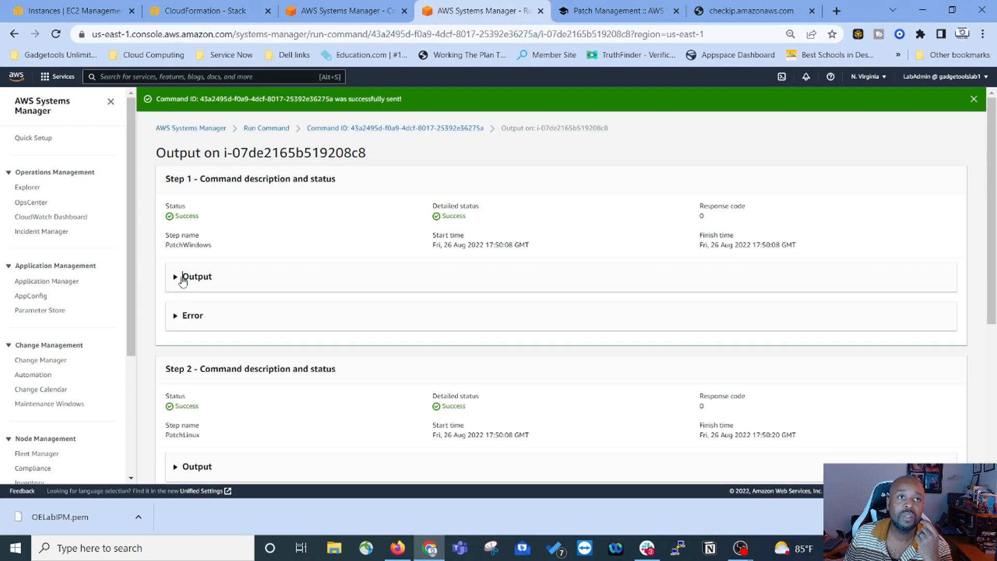
scroll(178, 277, down, 3)
click(176, 338)
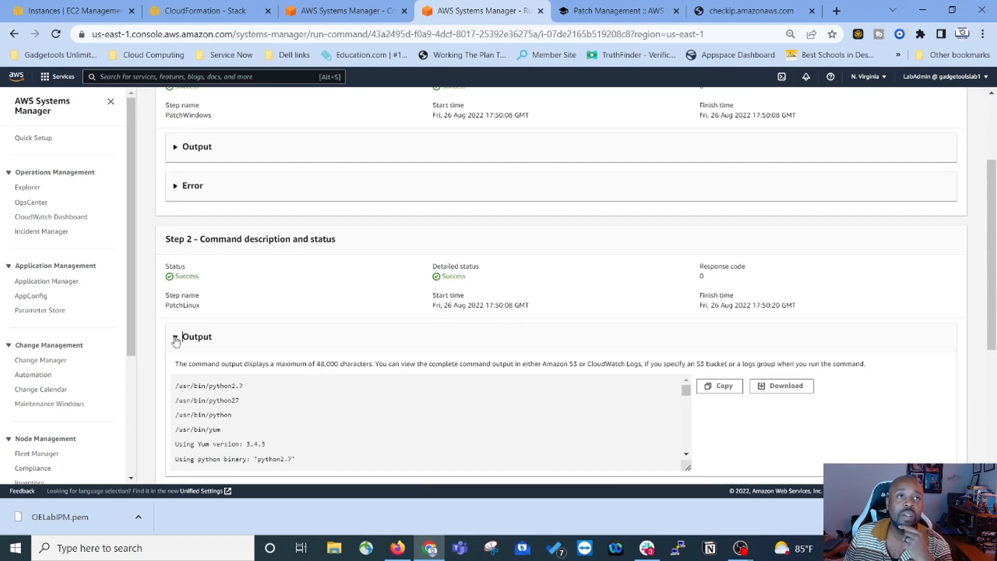
scroll(176, 340, down, 1)
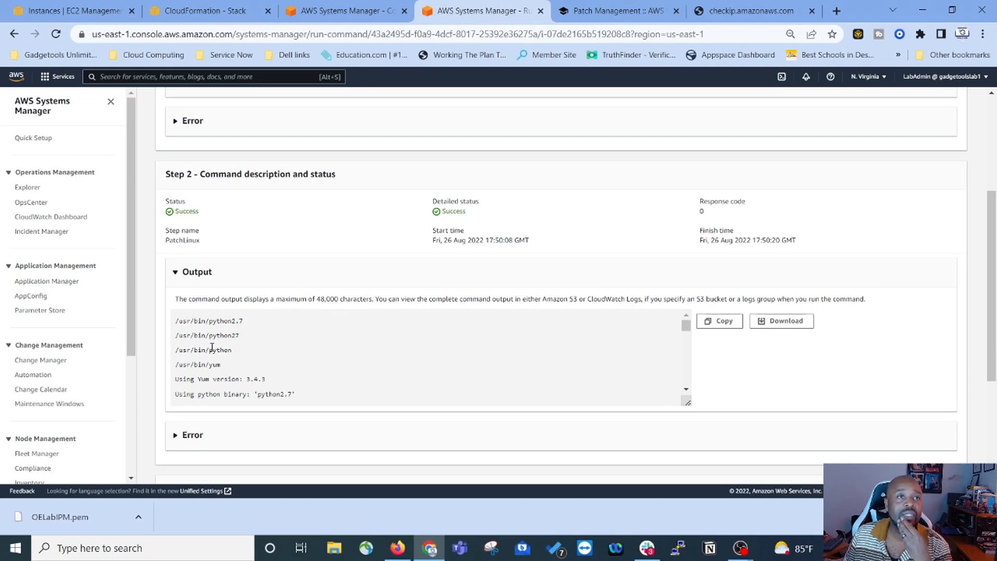
scroll(257, 389, down, 3)
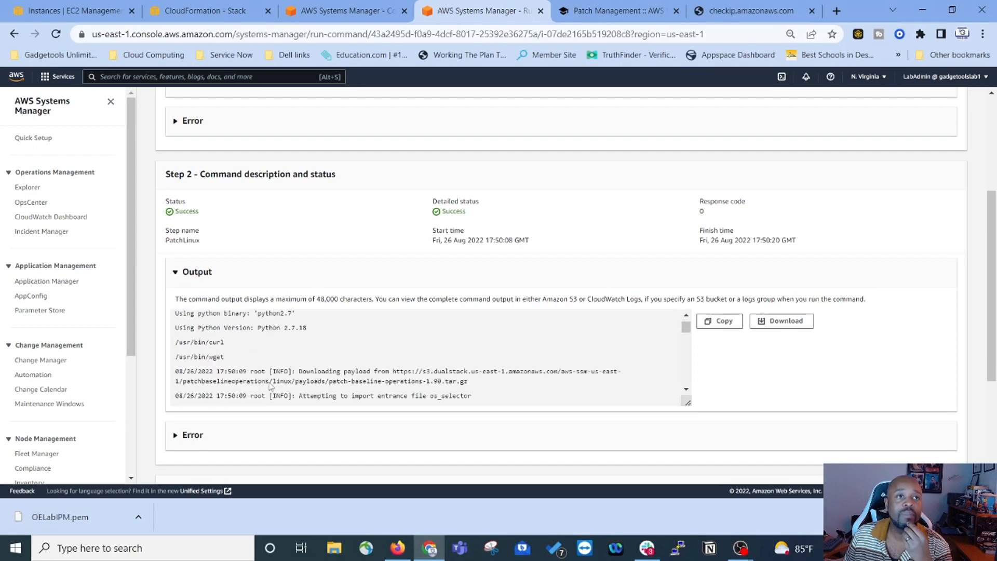
scroll(270, 360, up, 2)
scroll(270, 359, down, 5)
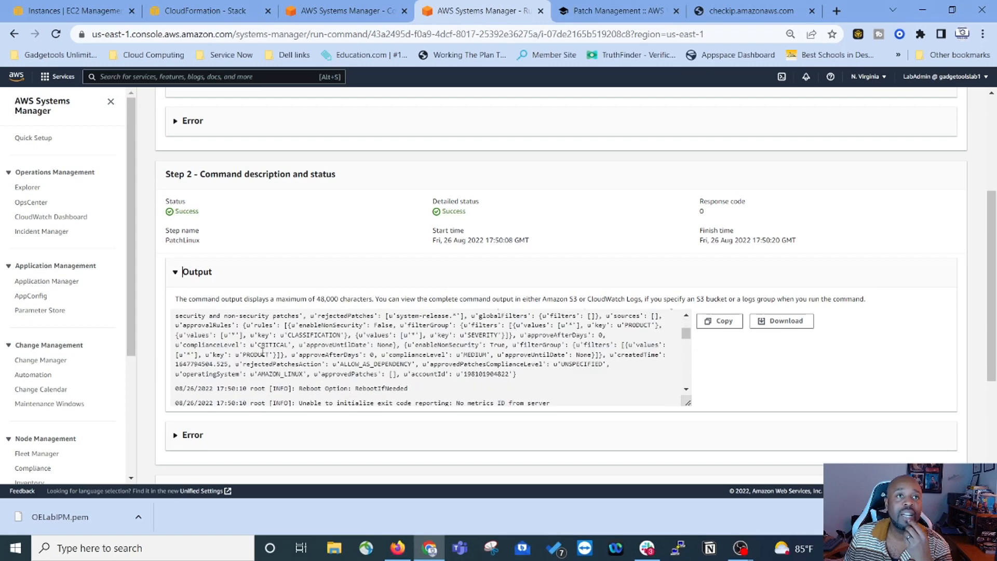
scroll(423, 355, up, 5)
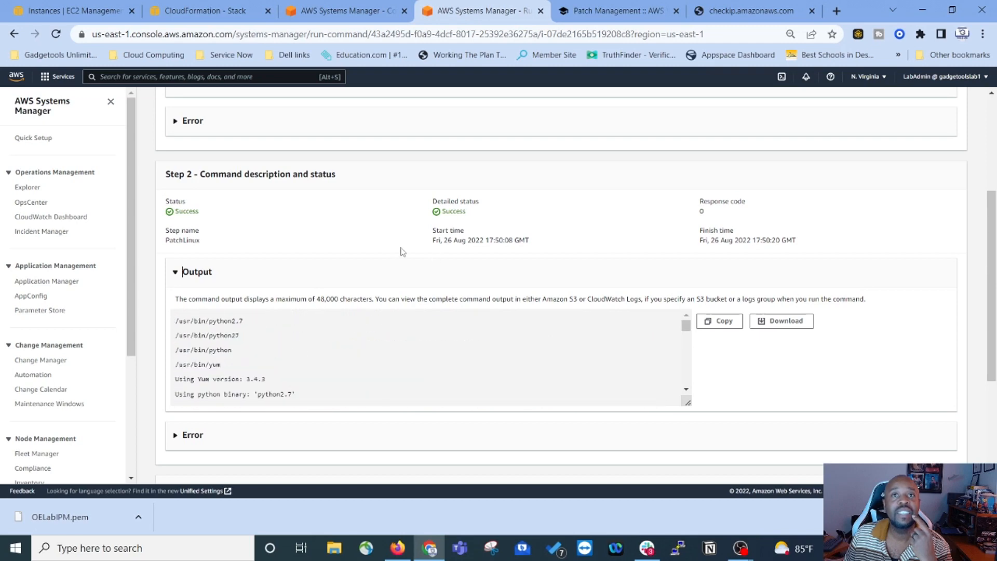
scroll(290, 267, up, 5)
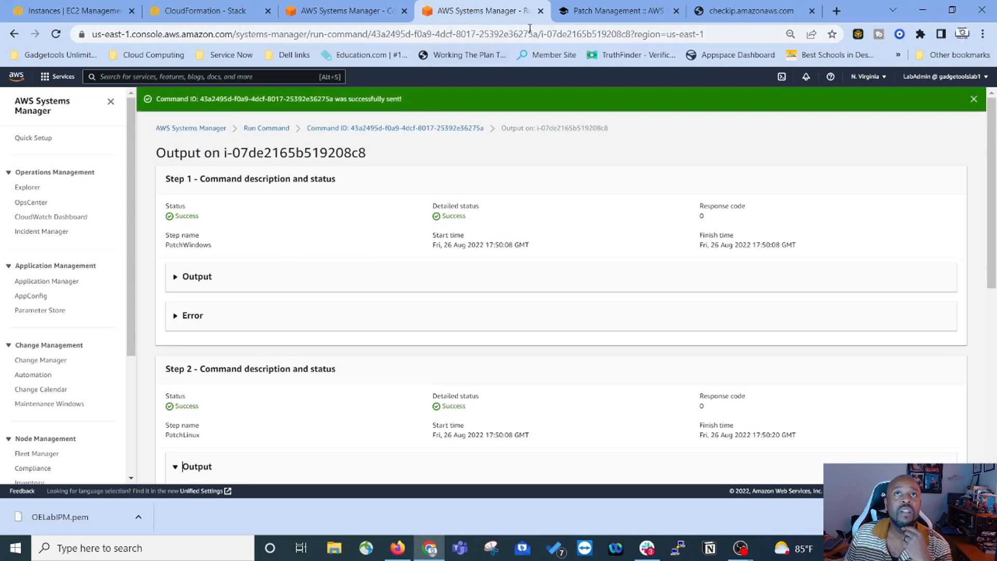
click(597, 12)
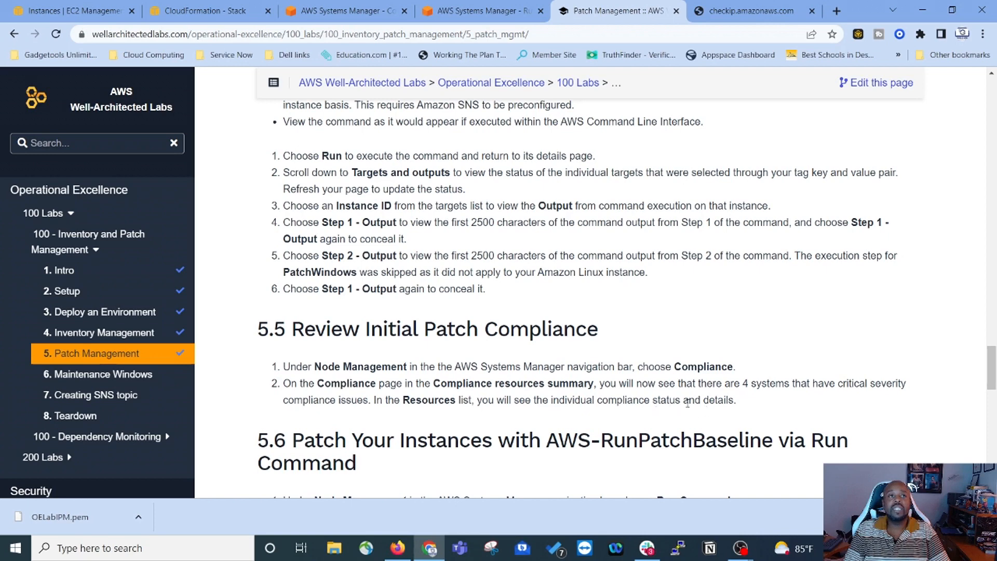
Step: Return to the console and open the Compliance dashboard under Node Management
click(486, 11)
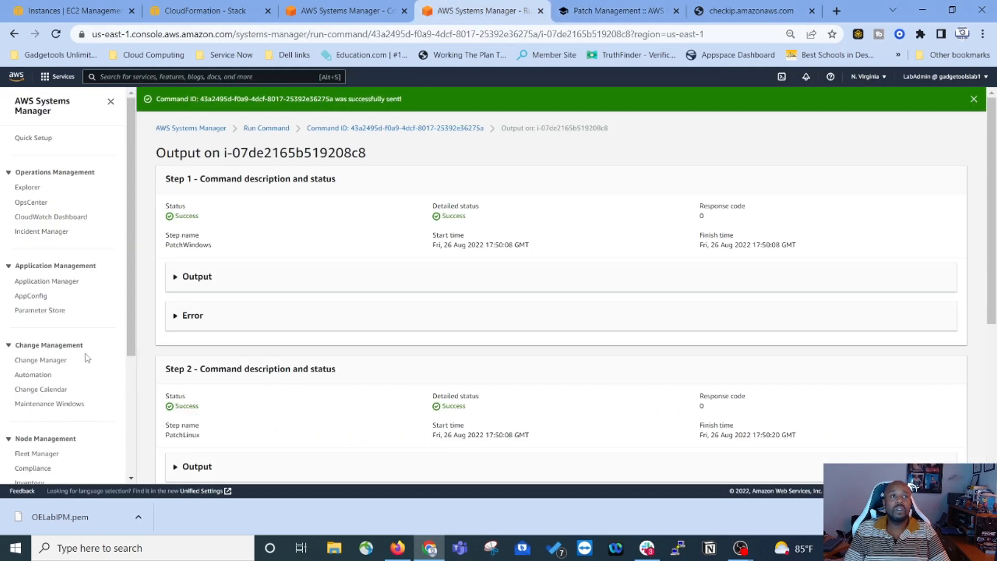
scroll(62, 374, down, 3)
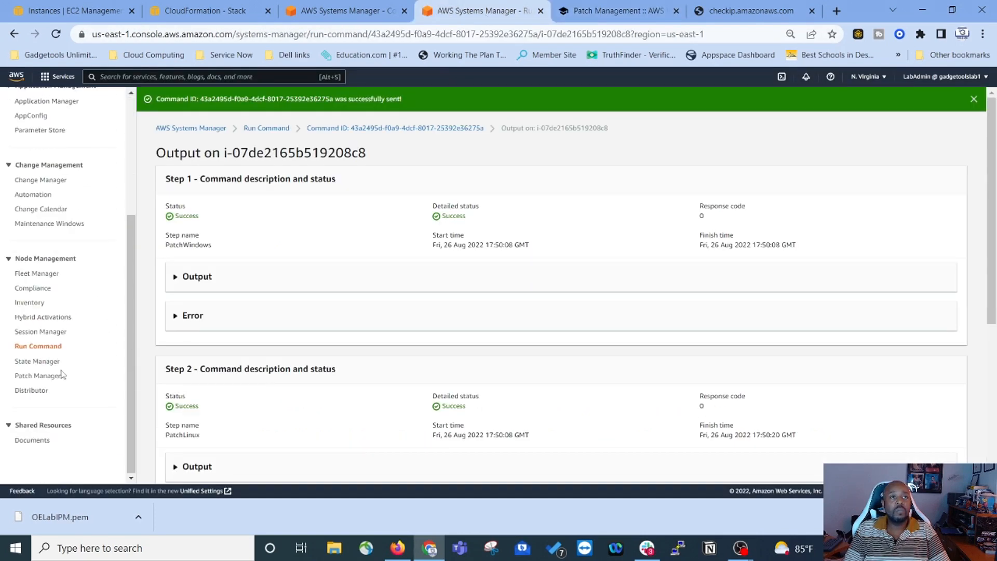
click(37, 289)
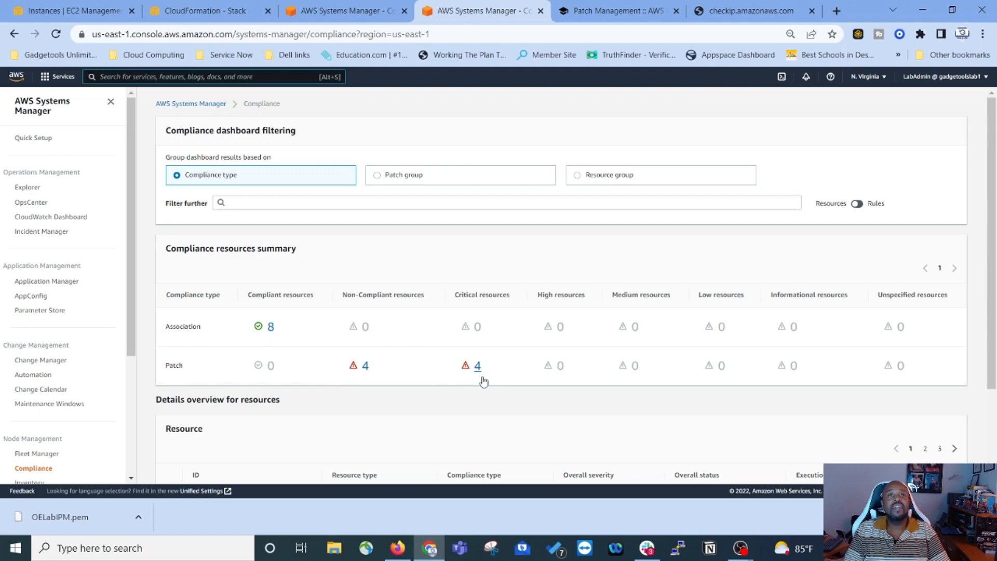
Step: List the Patch row's 4 critical non-compliant instances, then check lab section 5.6
scroll(481, 378, down, 2)
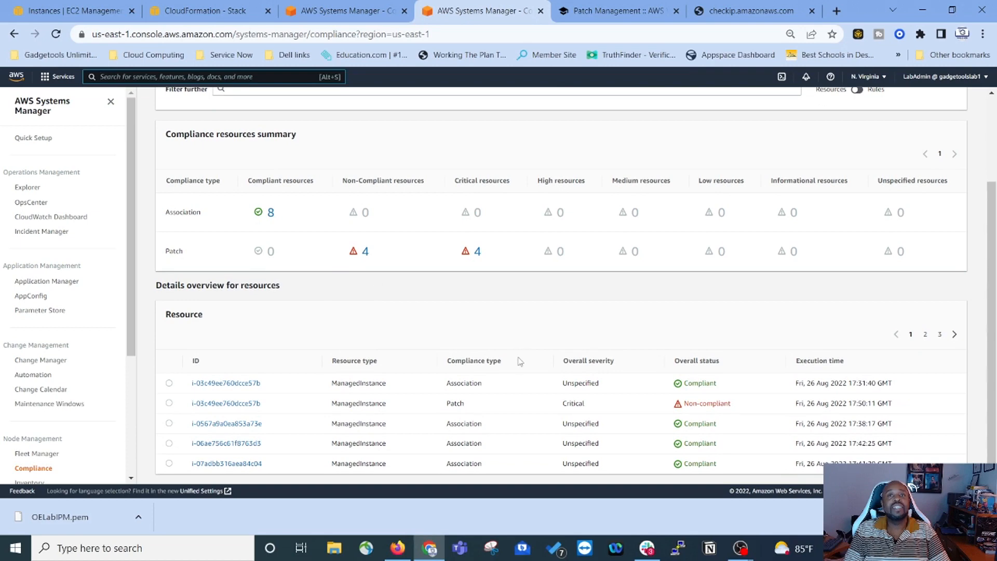
scroll(457, 395, up, 2)
click(477, 366)
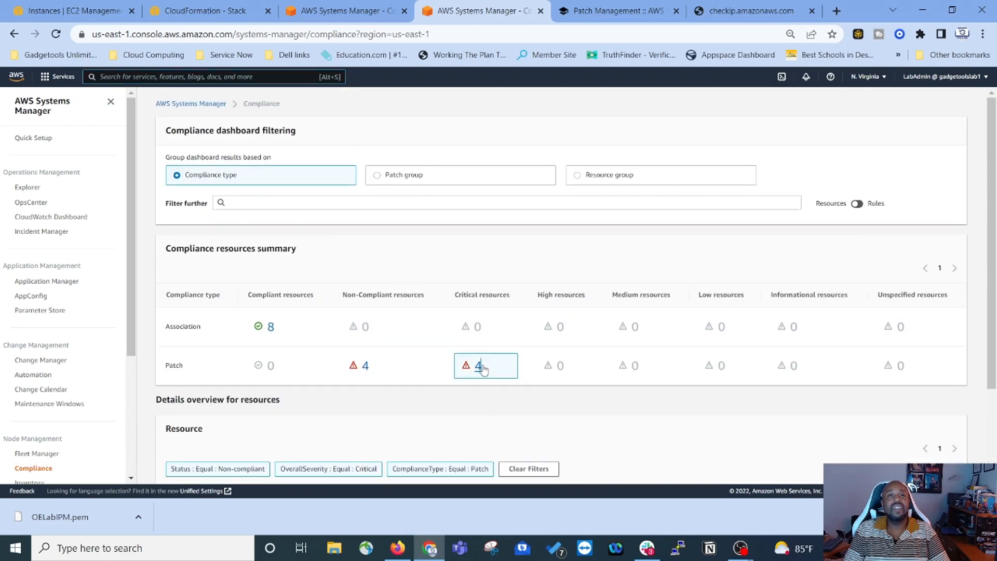
scroll(416, 401, down, 2)
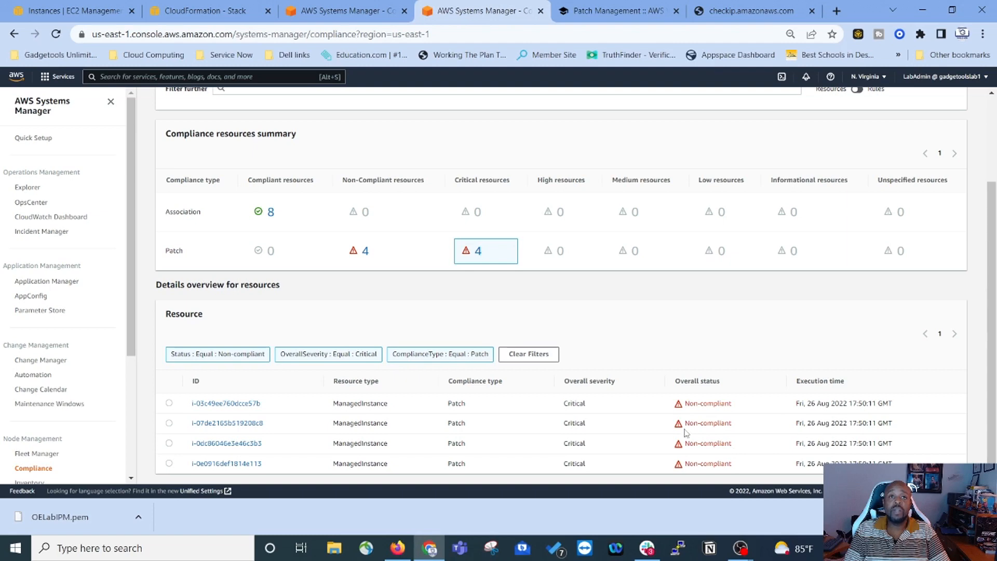
scroll(193, 426, up, 3)
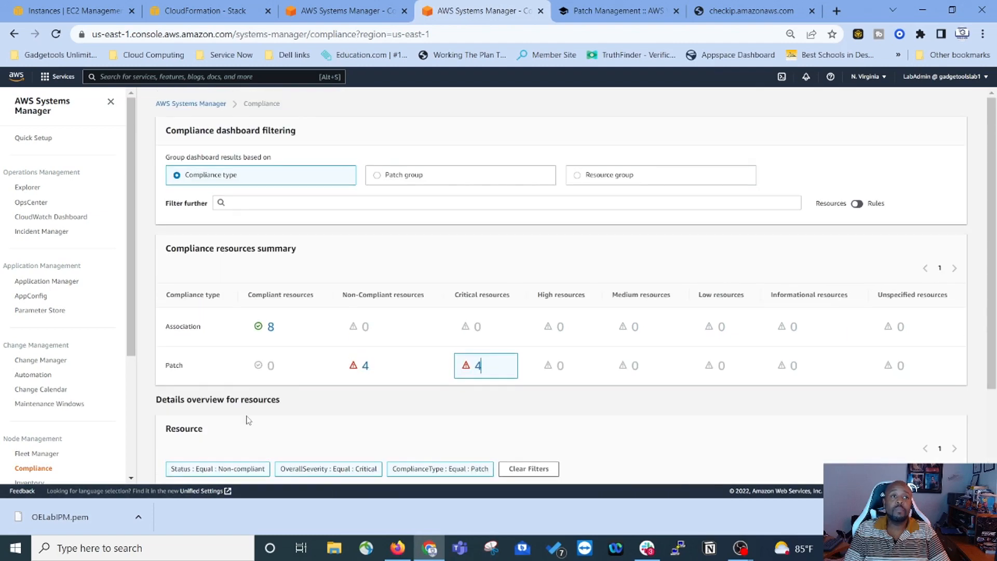
click(623, 10)
scroll(447, 312, down, 2)
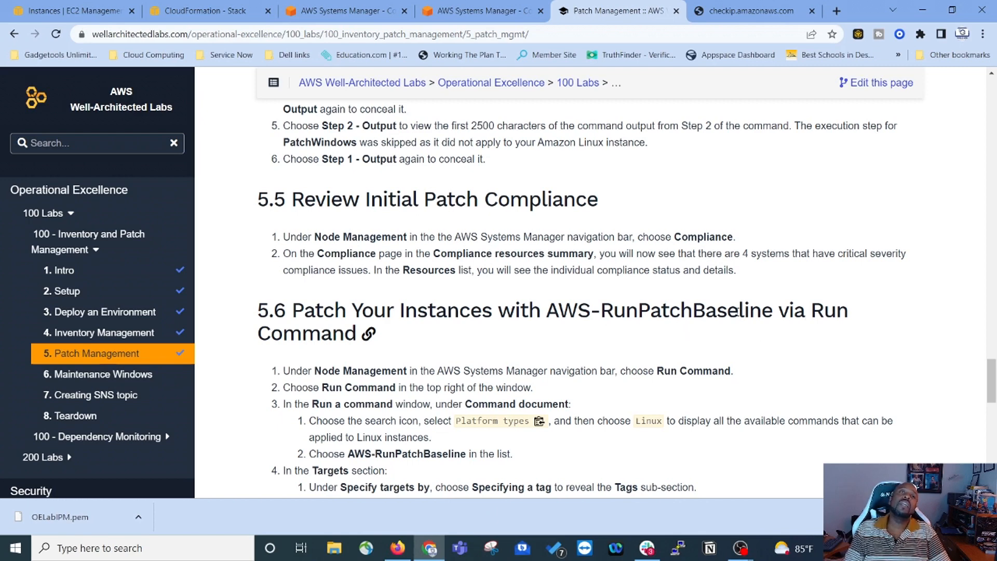
Step: Copy AWS-RunPatchBaseline from lab step 3.2 and return to the Compliance dashboard
scroll(342, 338, down, 3)
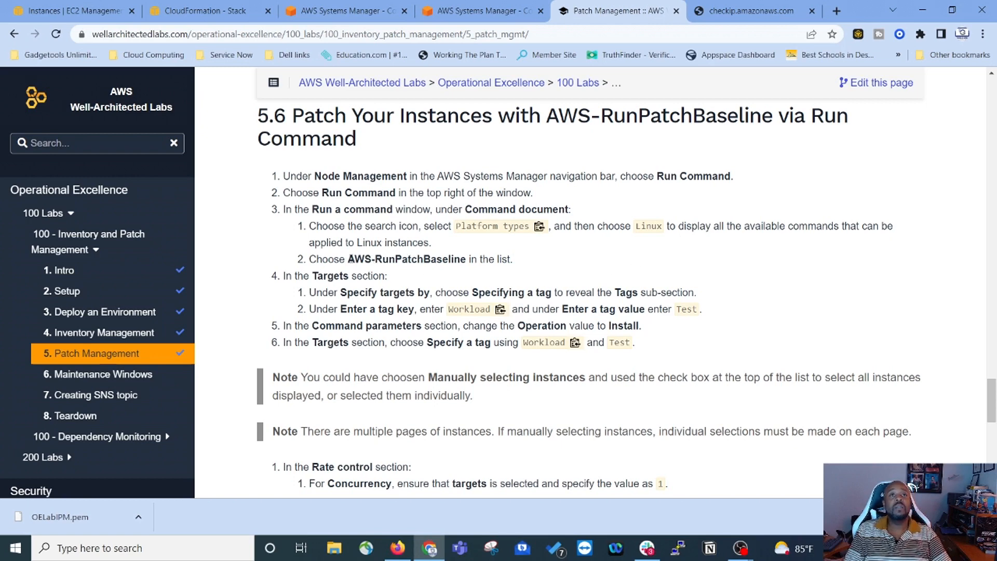
drag(349, 259, 467, 259)
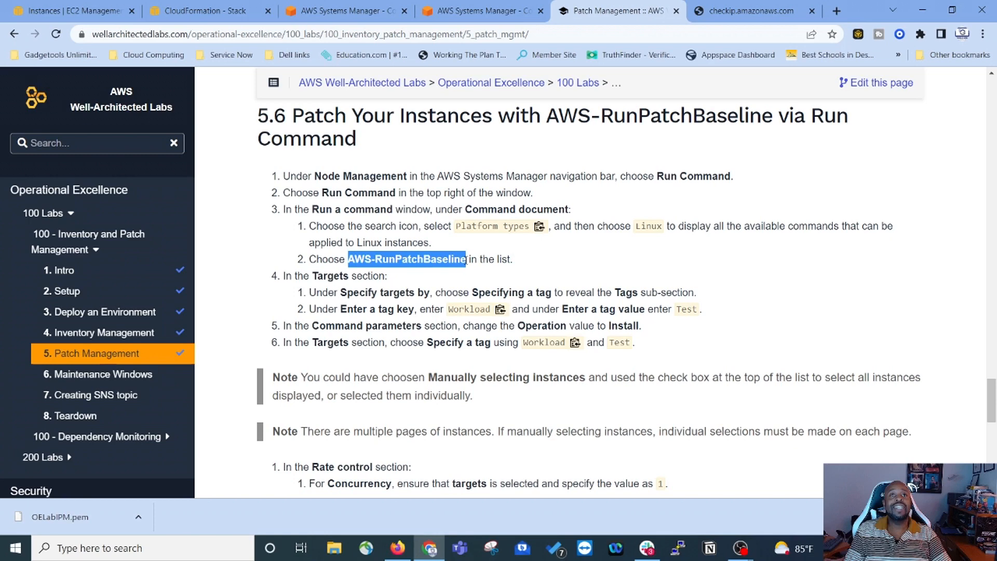
right_click(446, 254)
click(478, 265)
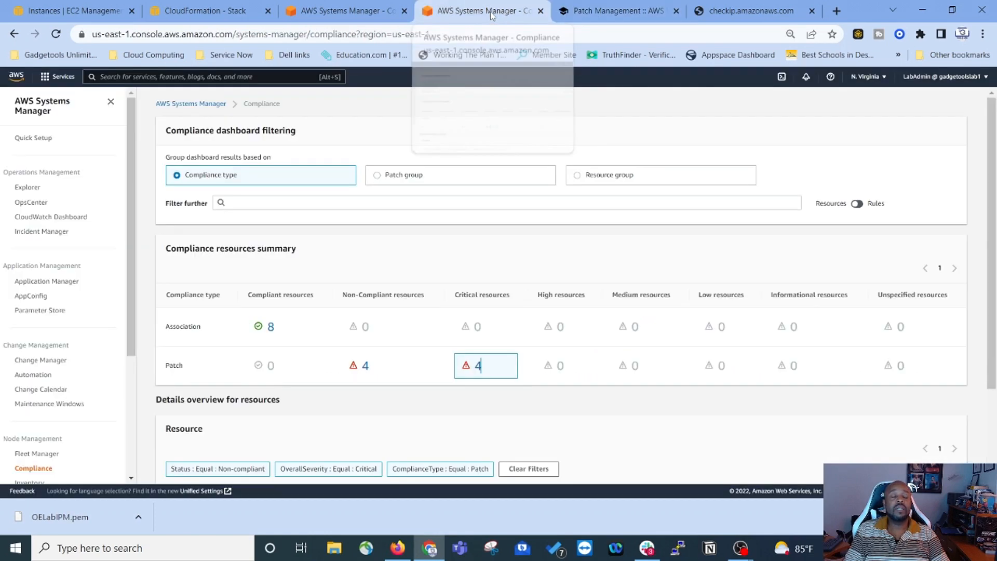
click(494, 11)
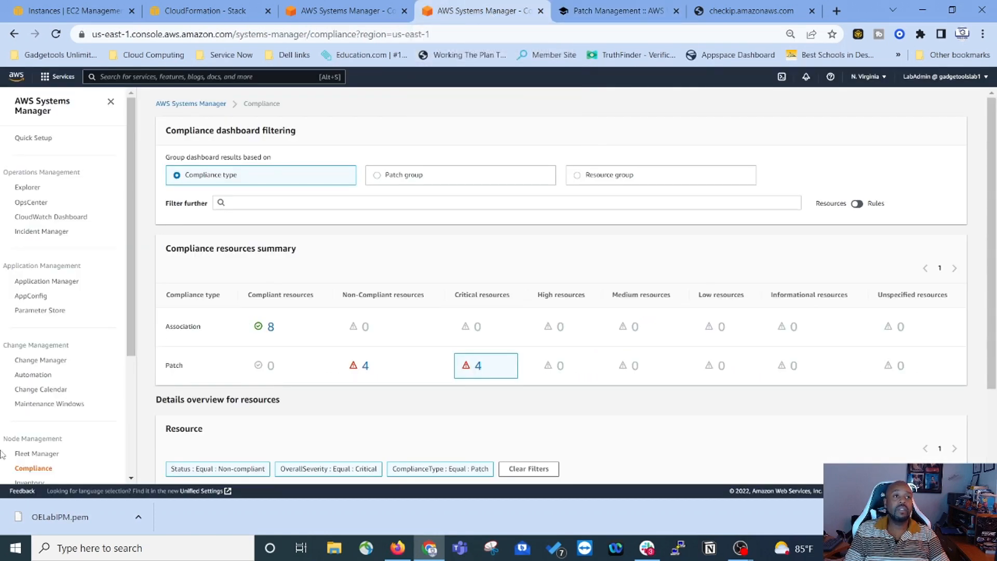
Step: Start a new Run Command and choose AWS-RunPatchBaseline as the command document
scroll(3, 454, down, 3)
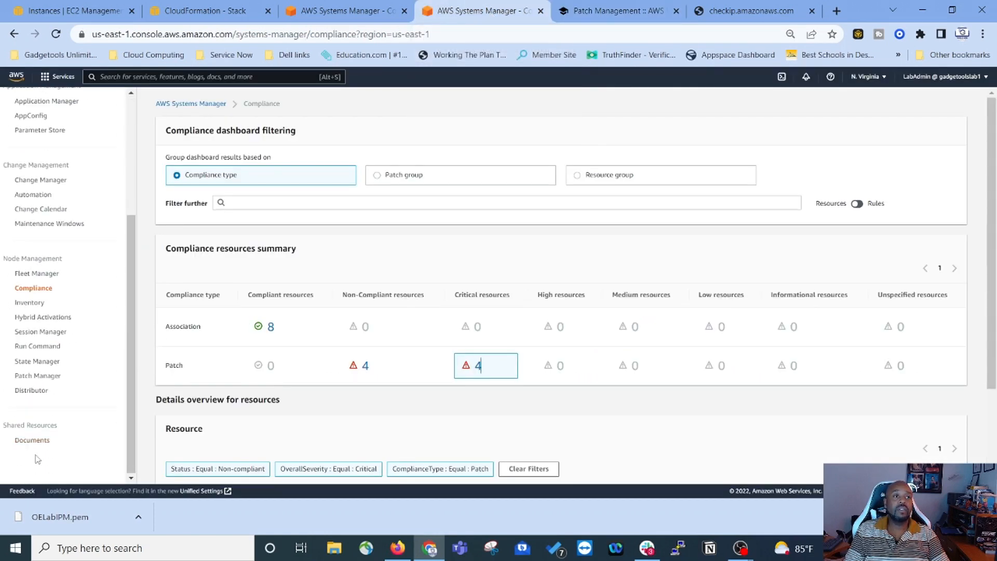
click(26, 347)
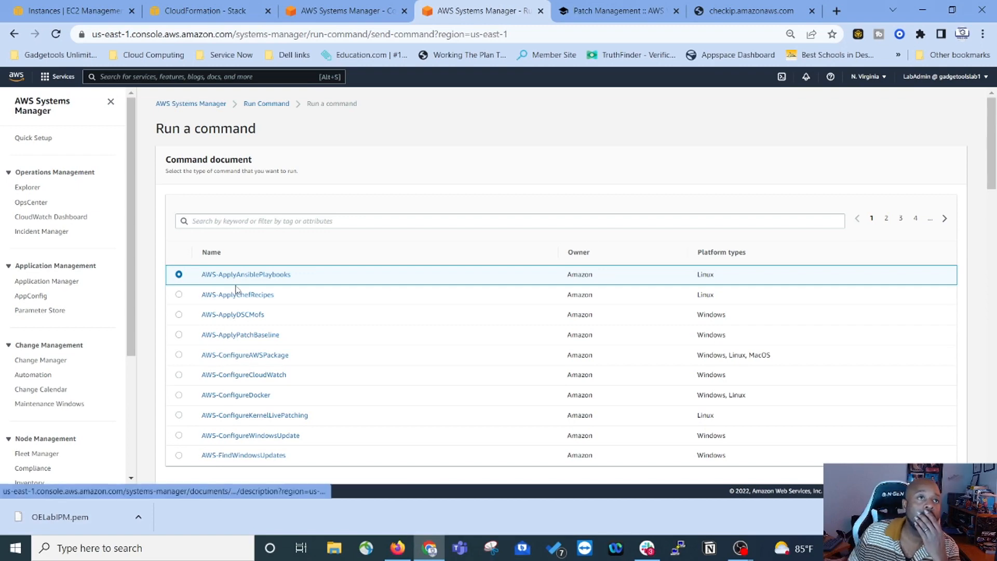
click(264, 222)
right_click(265, 222)
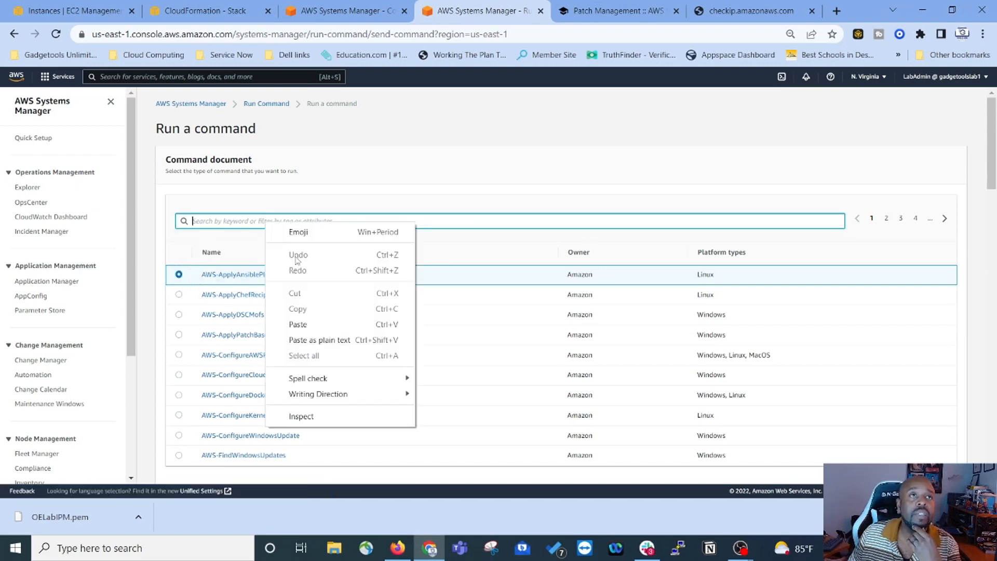
click(300, 327)
key(Return)
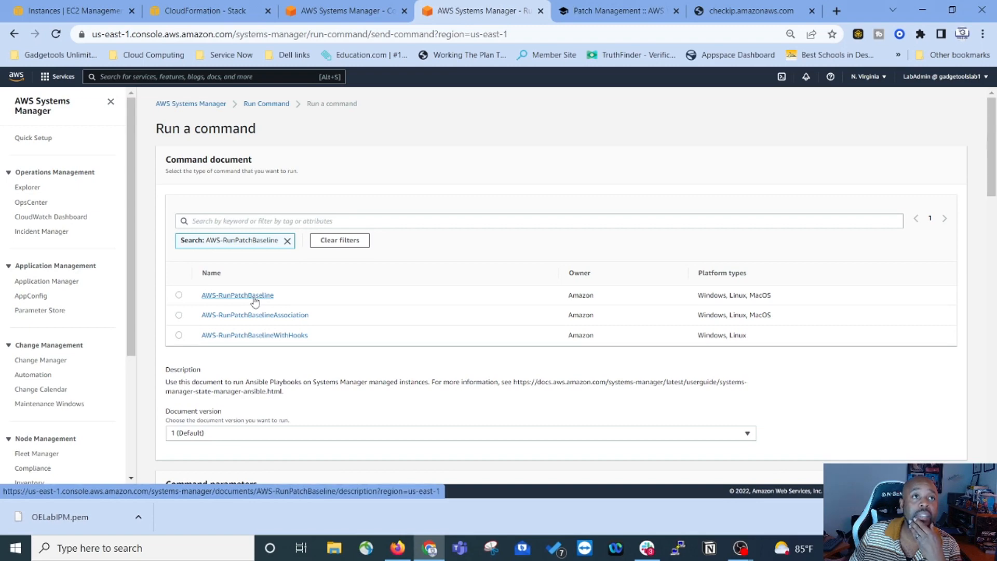
click(254, 296)
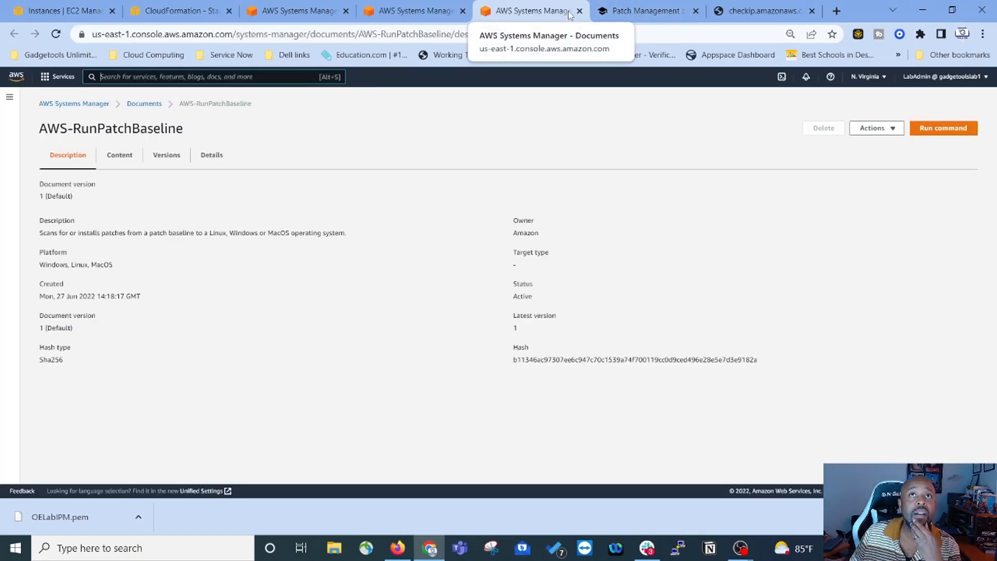
click(579, 11)
click(179, 297)
Step: Target instances by tag key Workload and begin entering the tag value 'T'
scroll(677, 320, down, 3)
scroll(425, 266, down, 3)
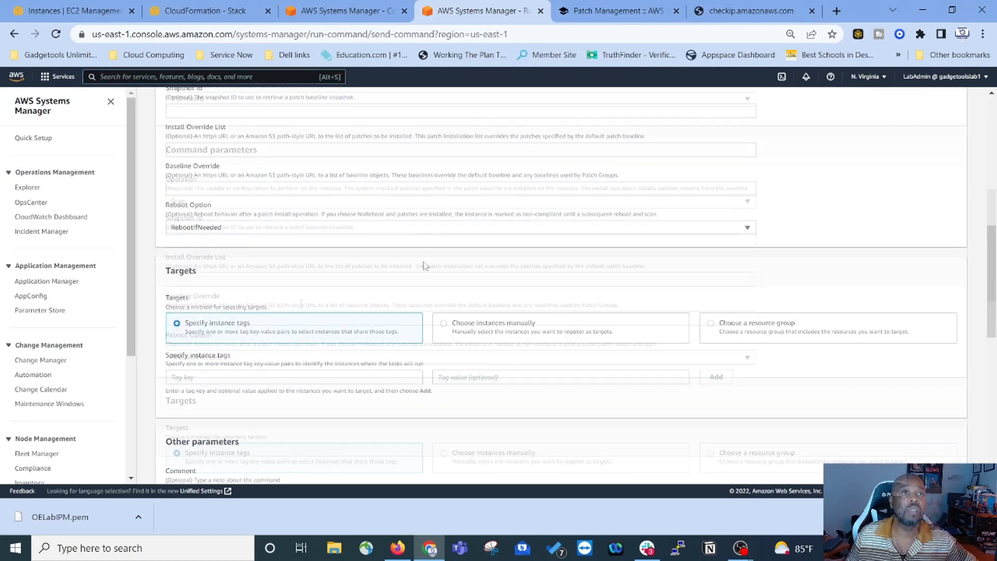
scroll(424, 266, down, 1)
click(218, 312)
click(242, 363)
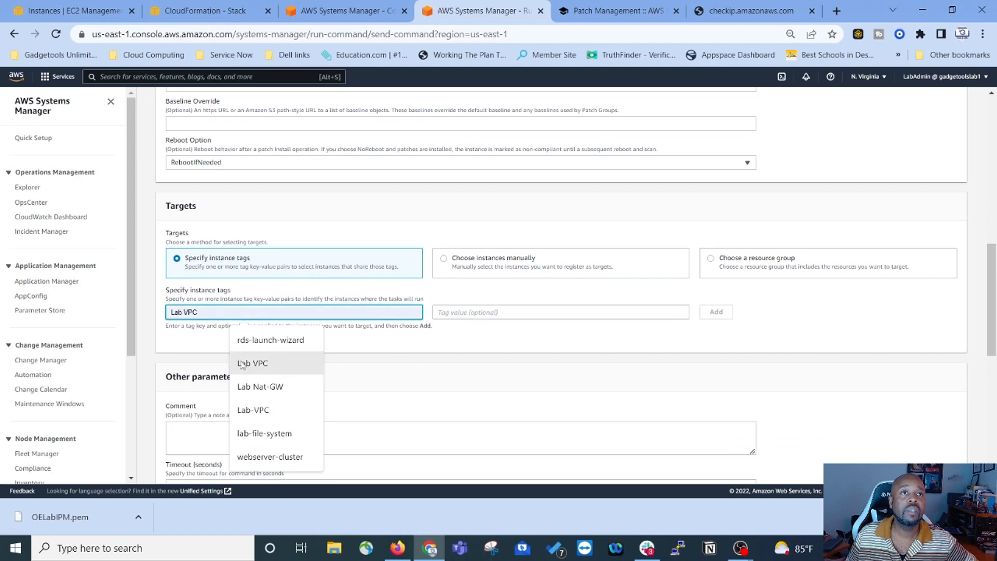
right_click(229, 313)
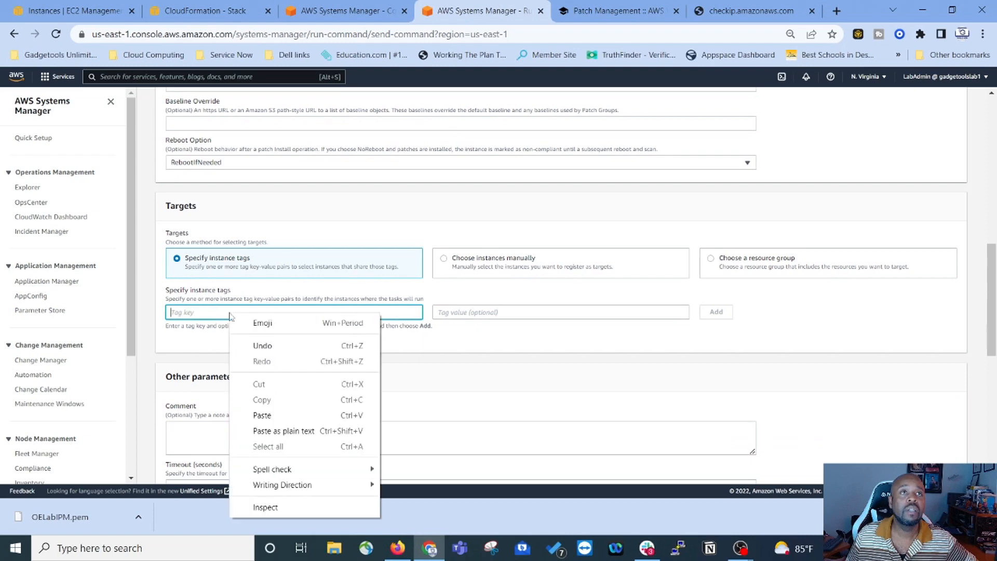
click(272, 415)
click(515, 312)
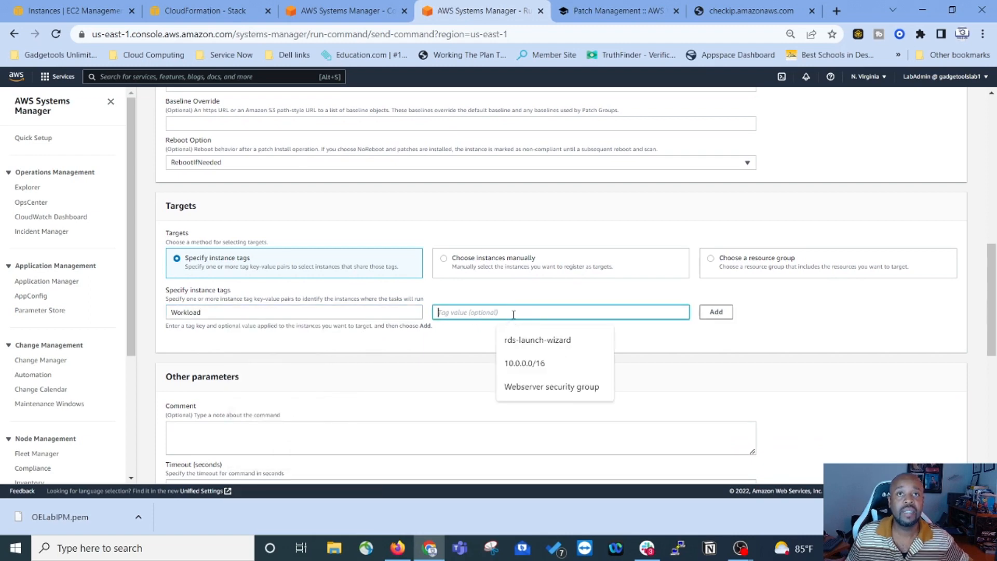
text(Test)
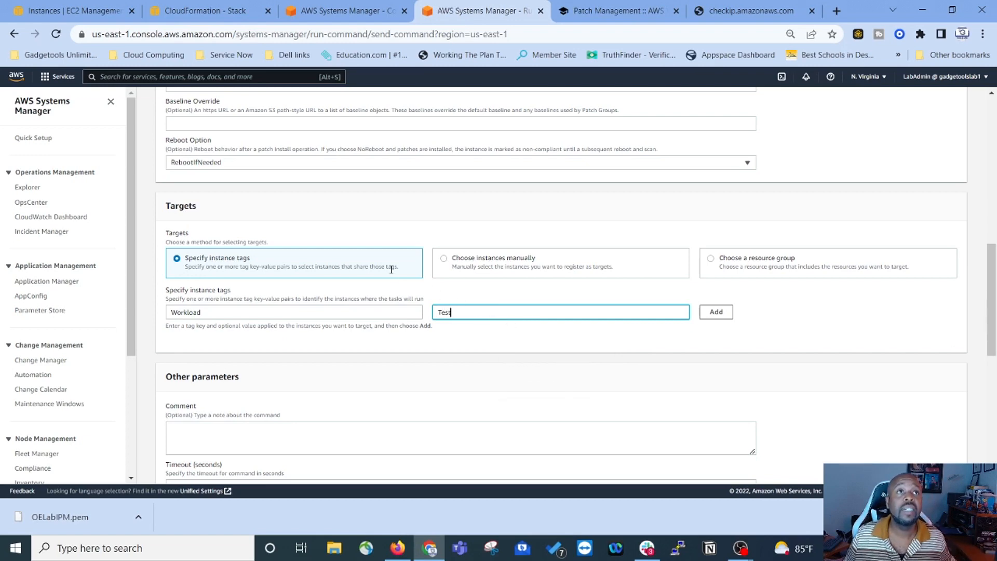
Step: Review the form, check the lab instructions, and come back to the Run a command form
scroll(392, 270, up, 3)
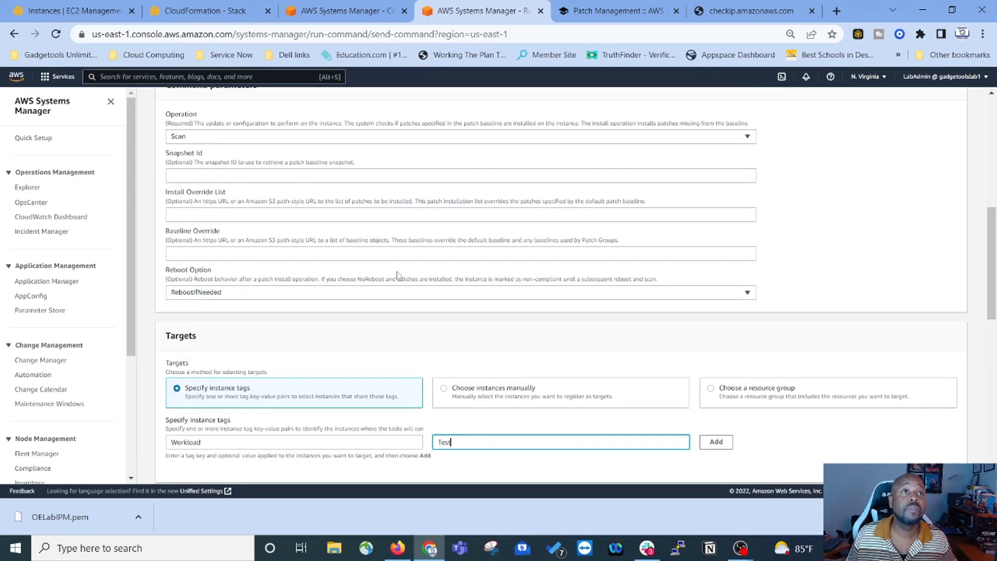
scroll(391, 269, down, 6)
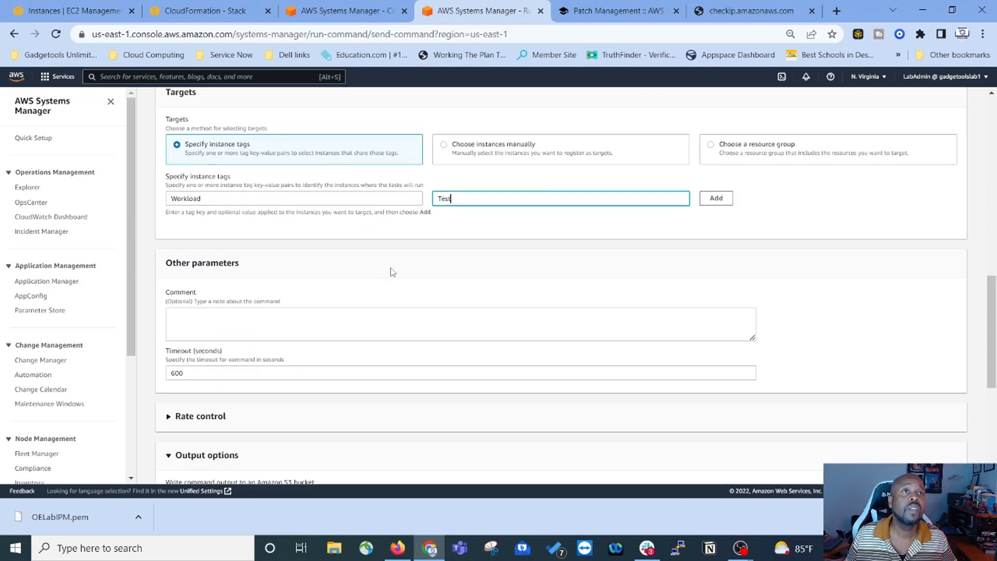
scroll(391, 270, down, 4)
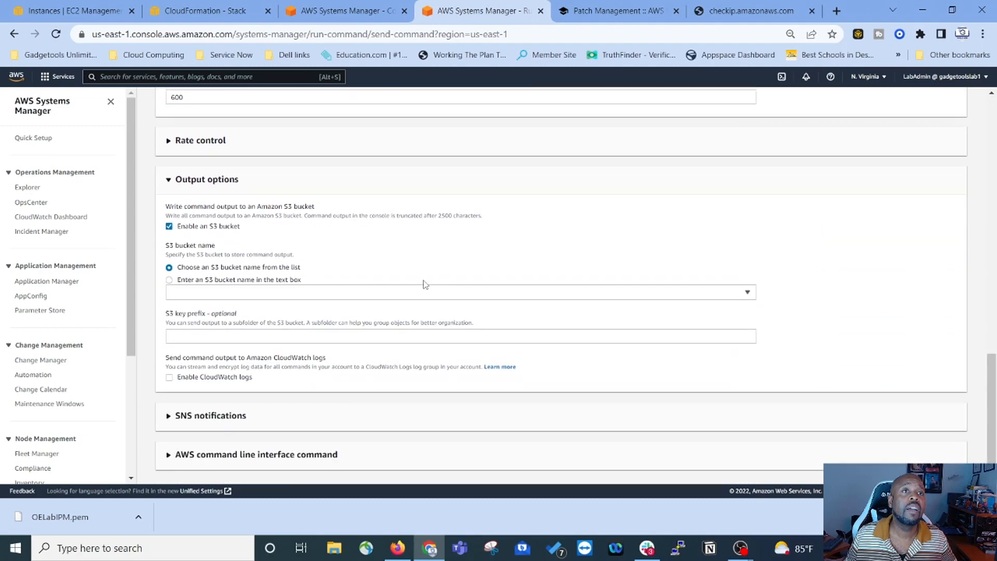
scroll(429, 285, up, 5)
scroll(441, 289, up, 10)
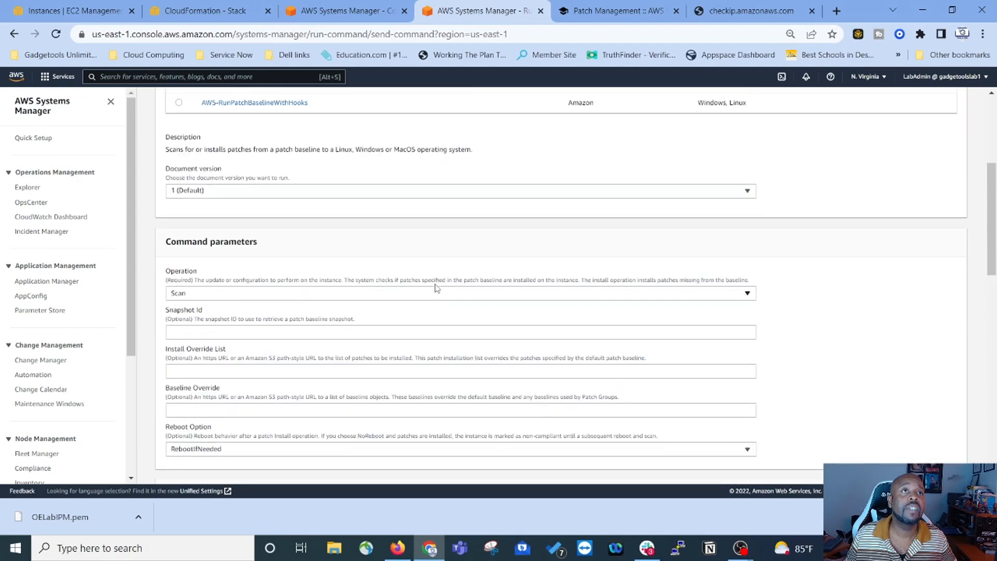
scroll(435, 288, down, 4)
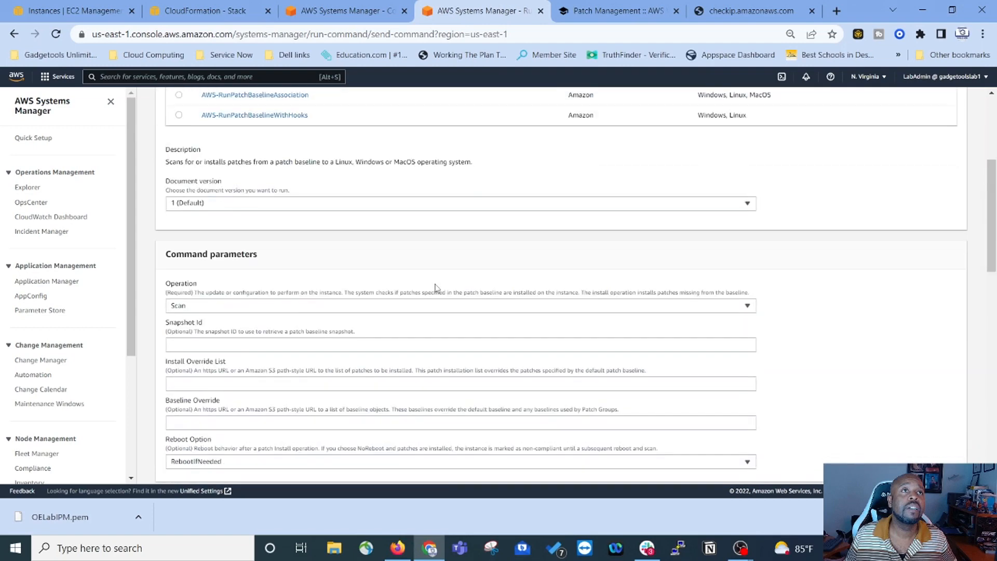
scroll(436, 288, down, 1)
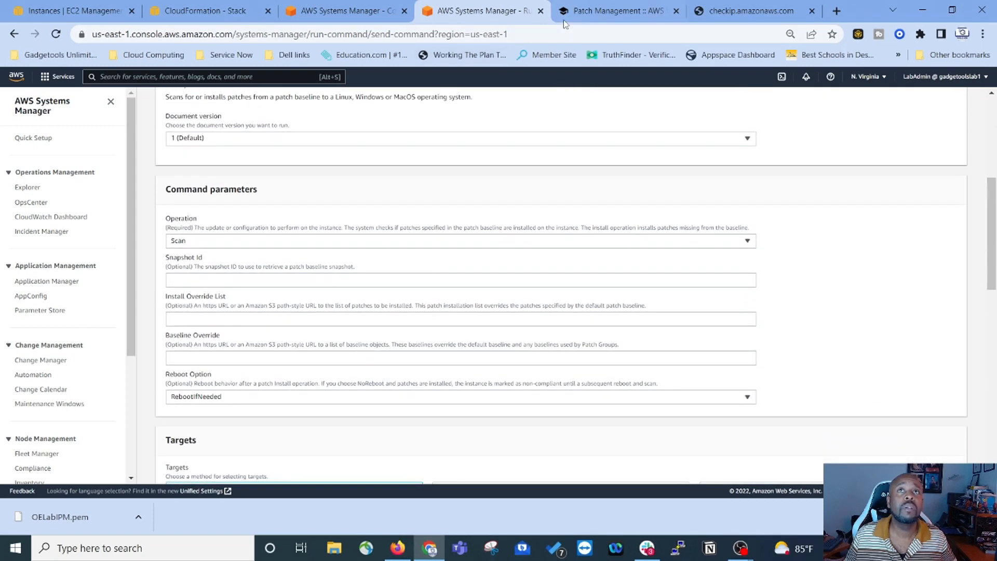
click(618, 11)
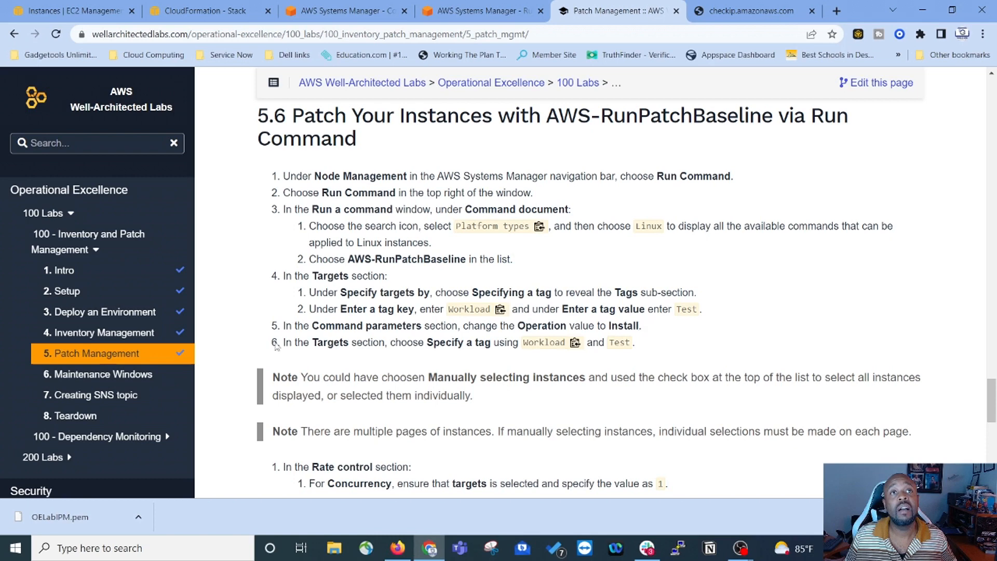
click(478, 10)
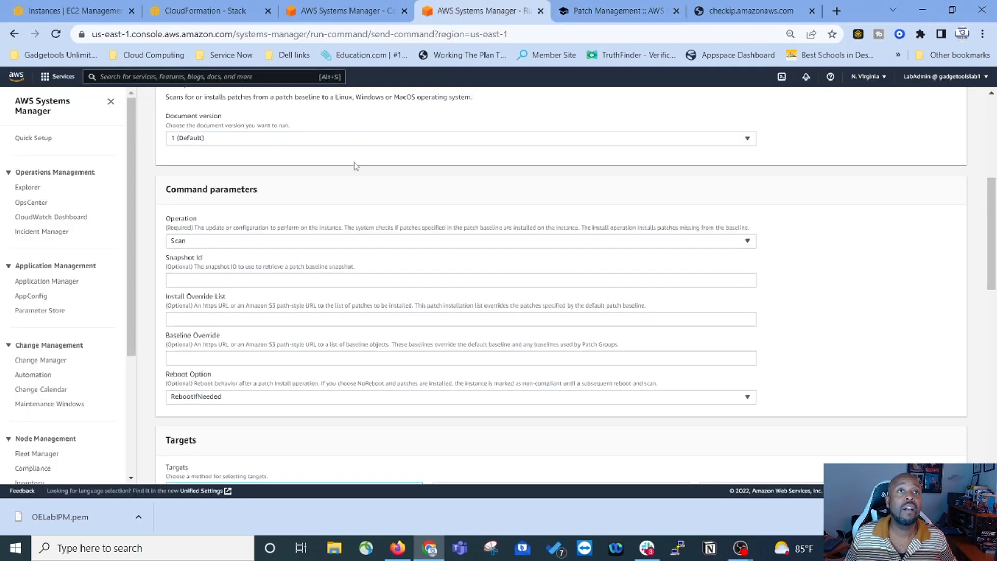
Step: Change the patch Operation parameter from Scan to Install
click(378, 244)
click(255, 273)
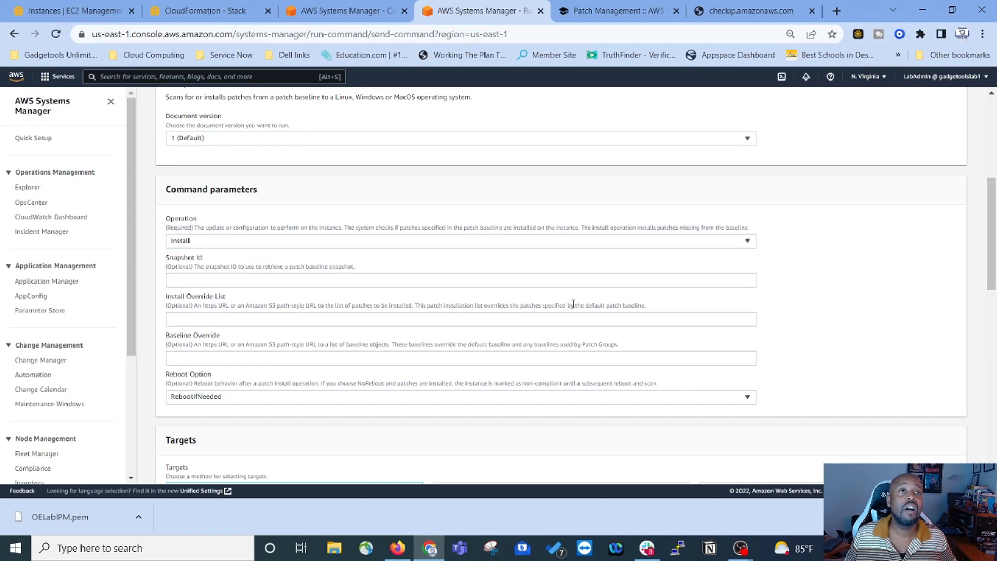
scroll(513, 285, down, 5)
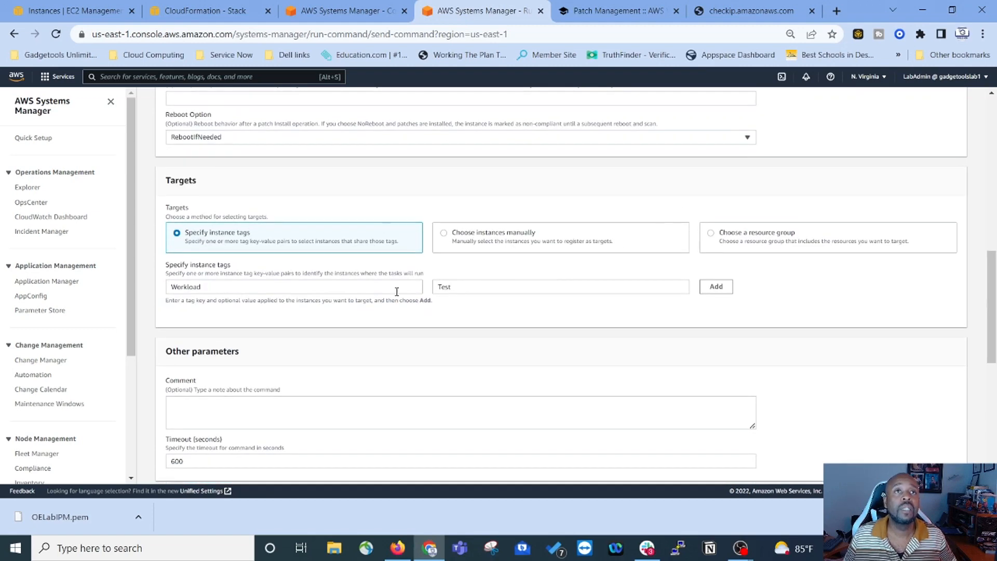
Step: Read the lab's targets and rate control steps, then return to the command form
click(608, 12)
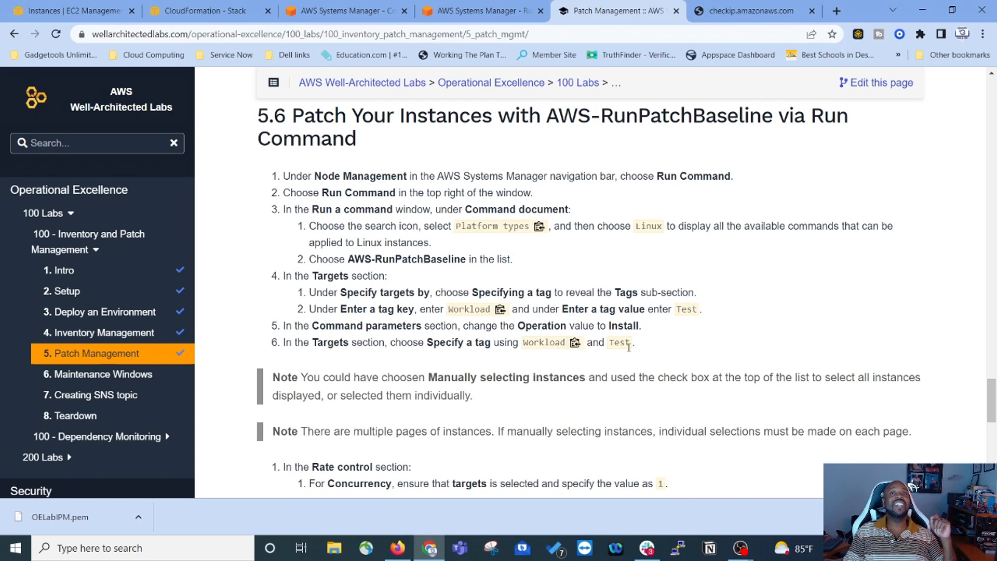
click(480, 10)
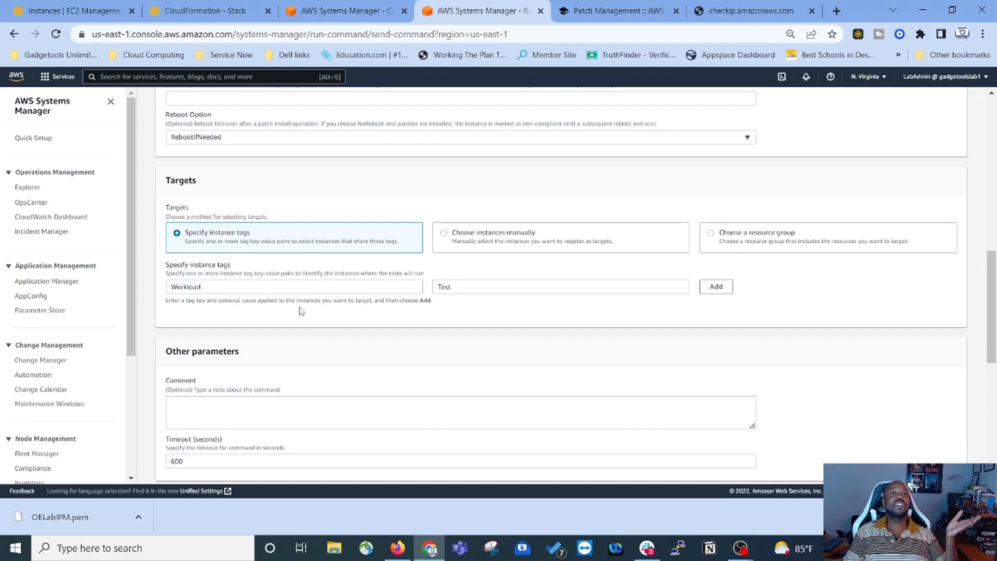
scroll(304, 310, up, 10)
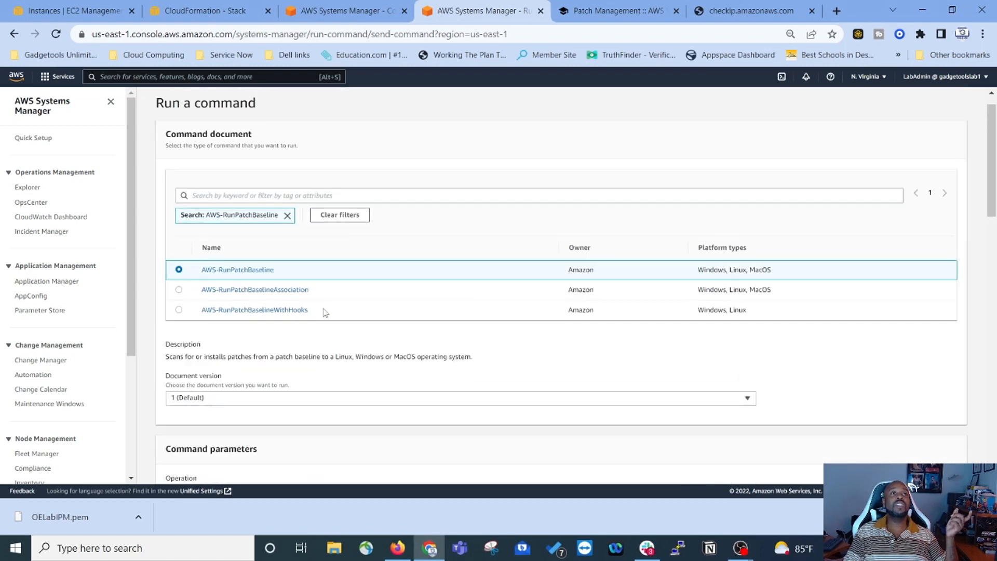
scroll(420, 328, down, 3)
scroll(421, 327, down, 6)
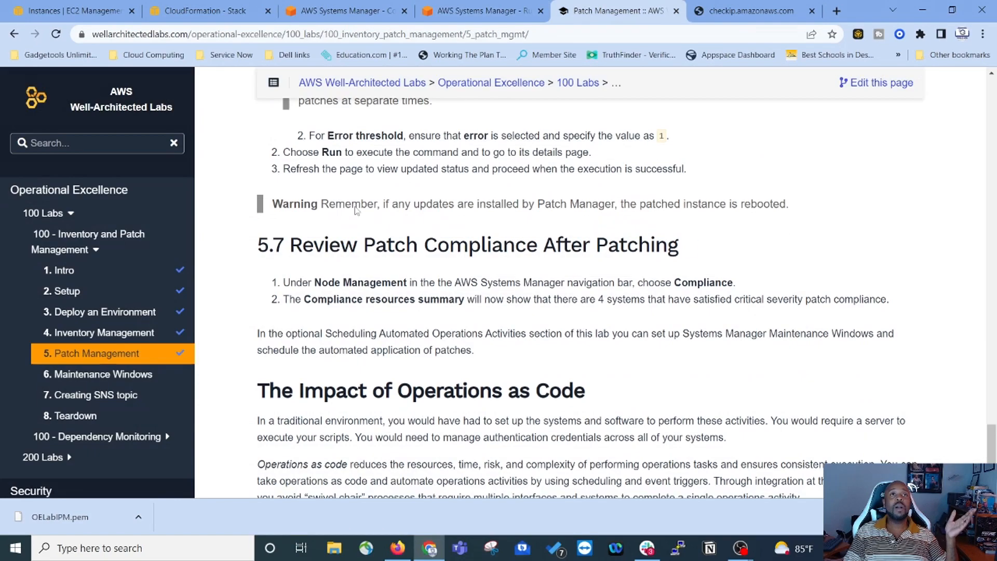
scroll(305, 247, up, 5)
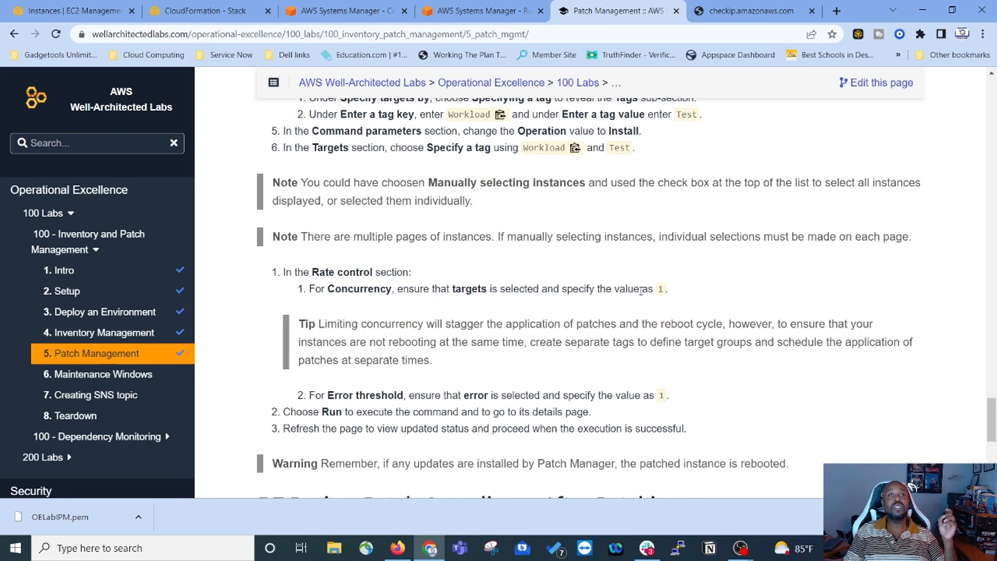
Step: Replace Concurrency 50 with 1 target and select the error threshold to change it to 1
click(481, 11)
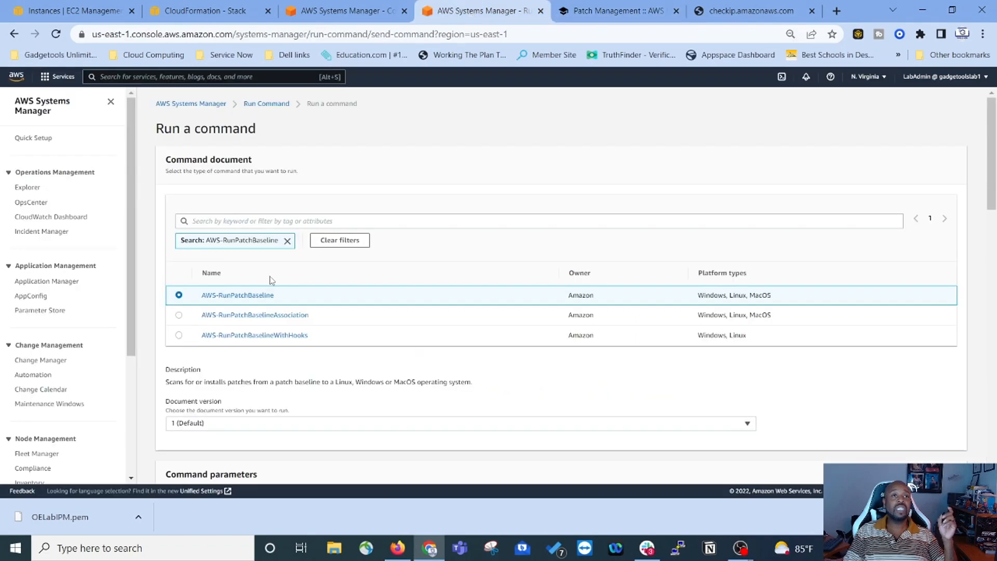
scroll(262, 312, down, 5)
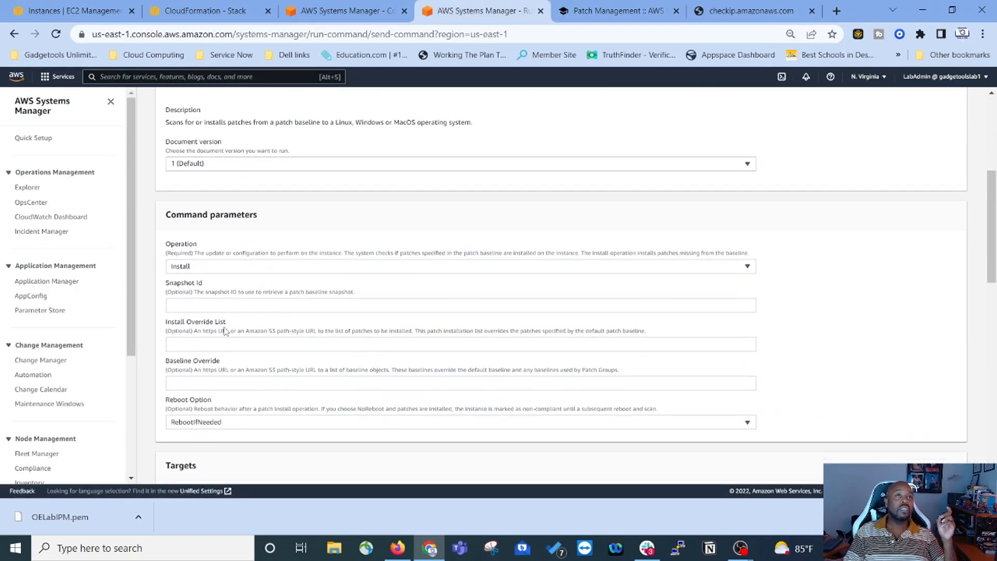
scroll(223, 363, down, 10)
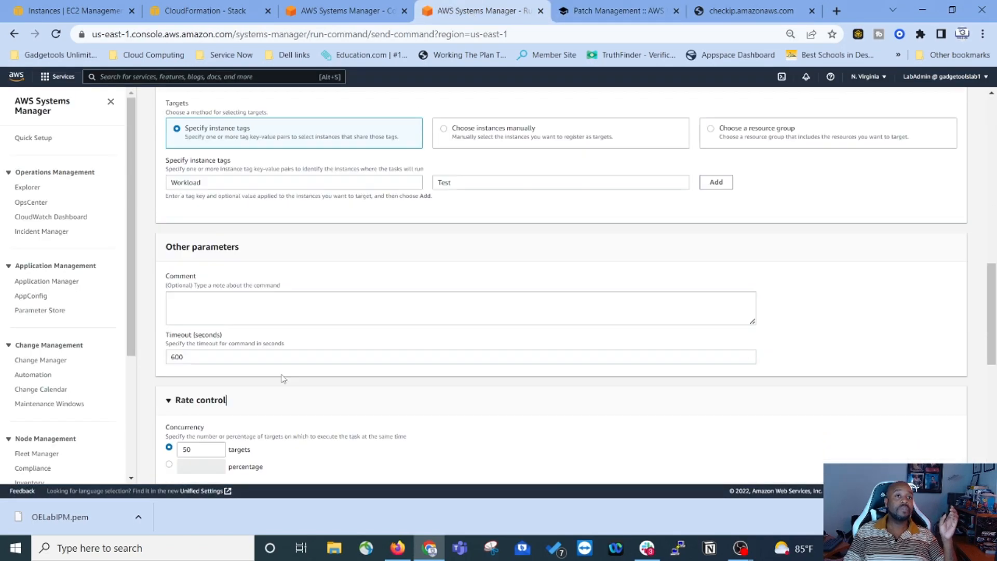
scroll(234, 338, down, 1)
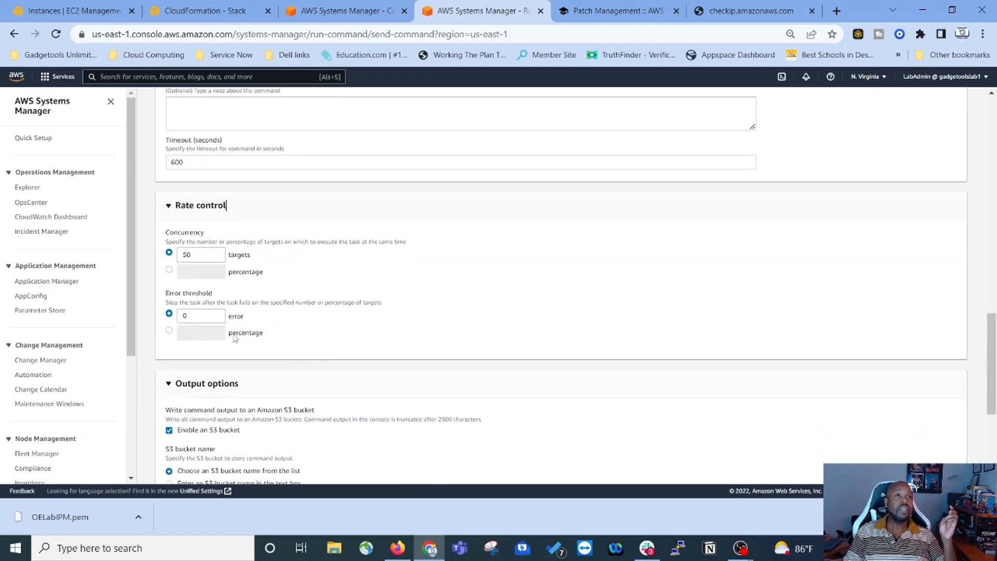
double_click(186, 255)
text(1)
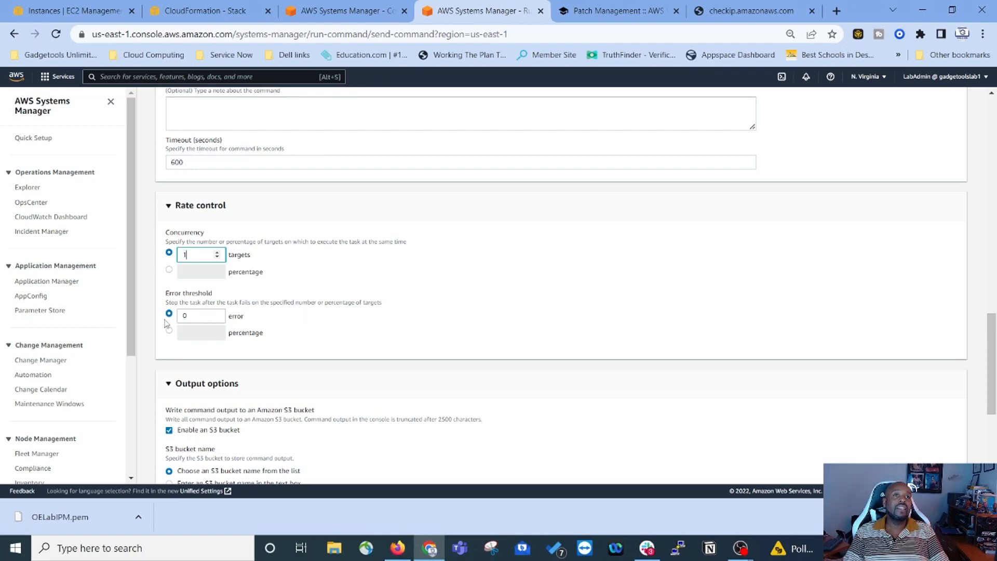
drag(200, 316, 161, 318)
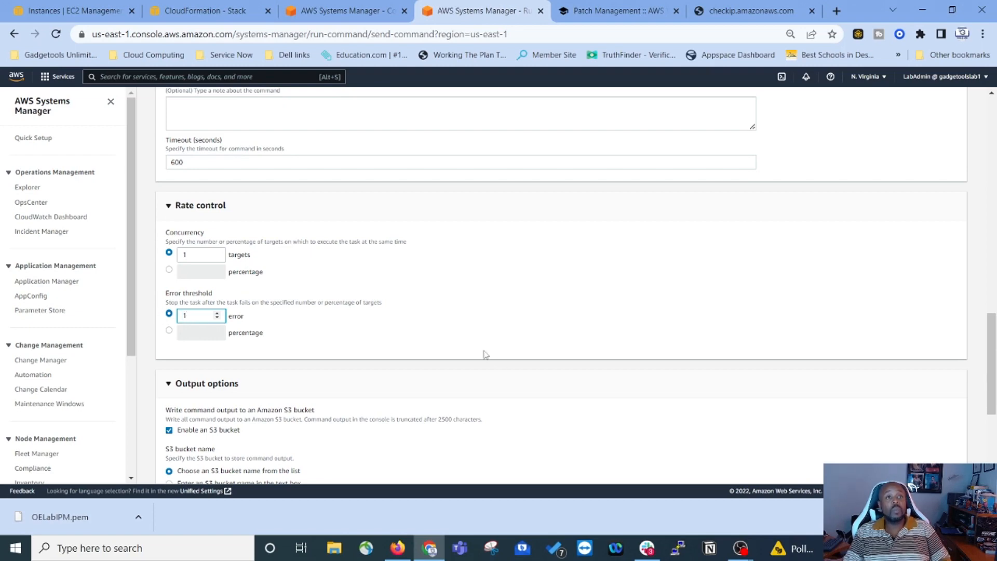
click(618, 11)
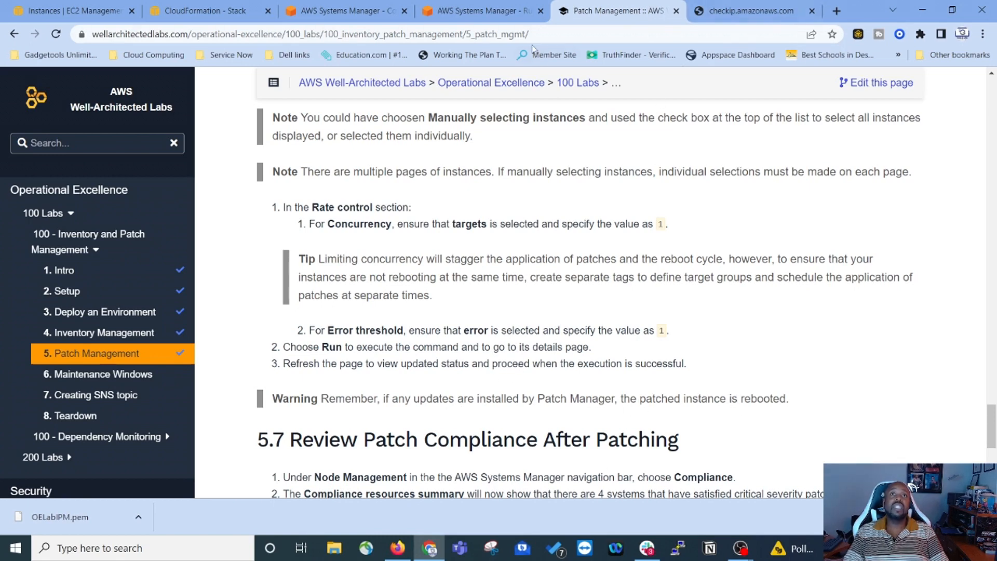
click(478, 12)
scroll(606, 377, down, 4)
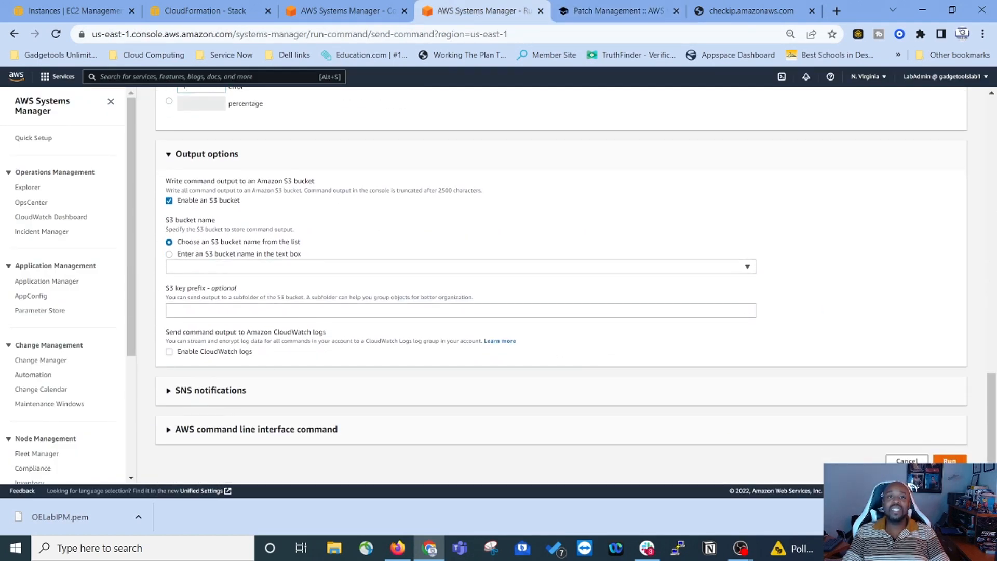
Step: Run the AWS-RunPatchBaseline command and refresh its status to Success, No Instances In Tag
click(949, 460)
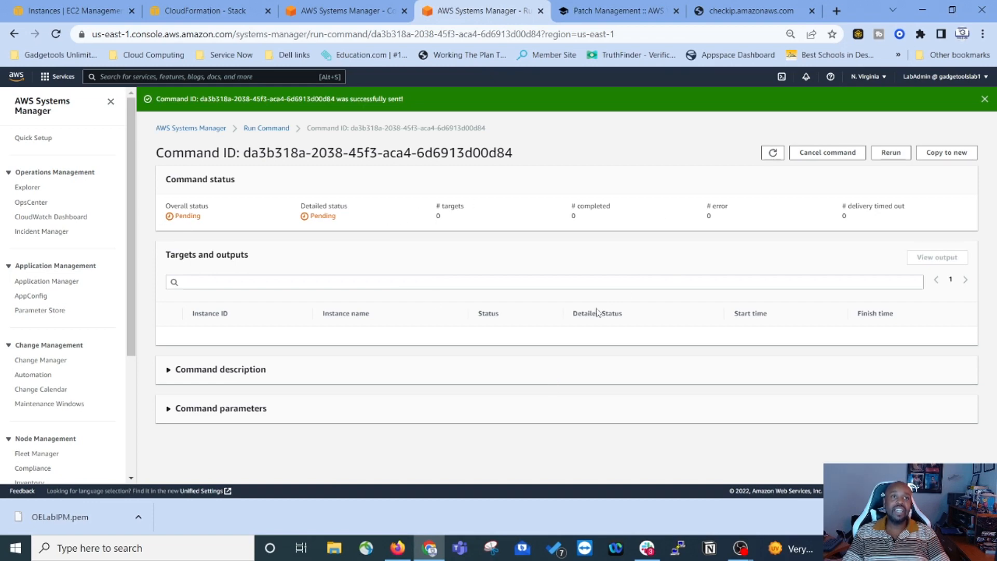
click(657, 11)
scroll(468, 364, down, 2)
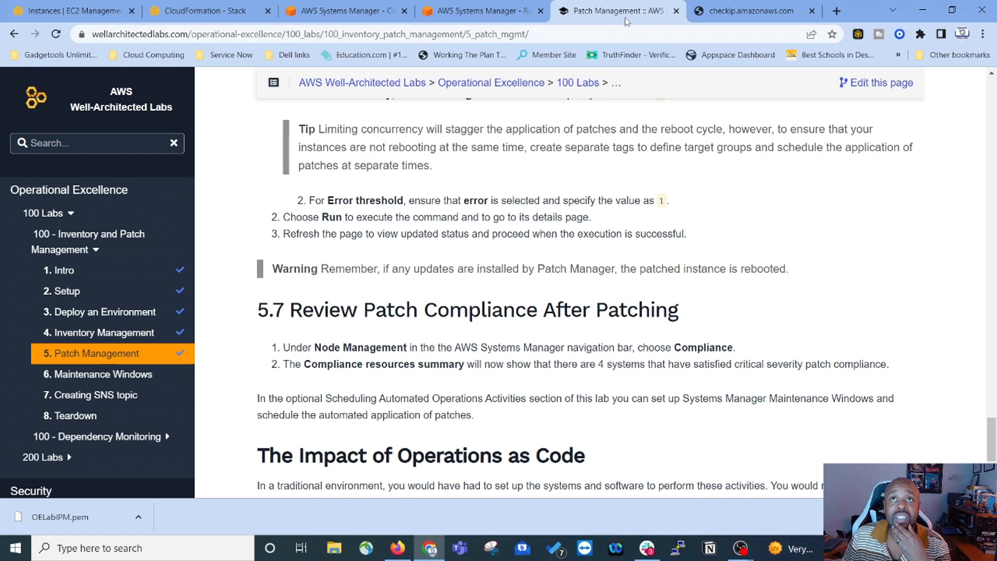
click(493, 15)
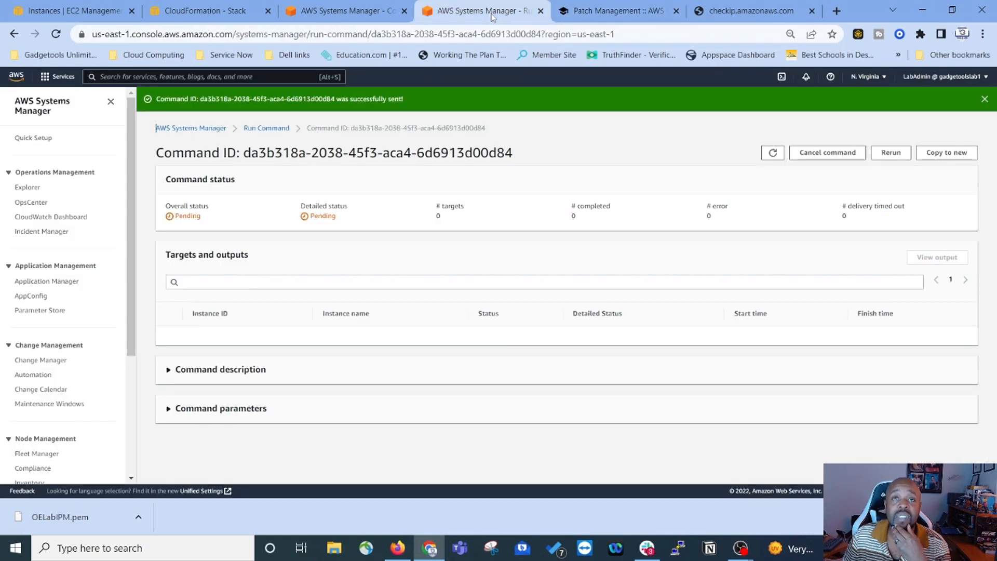
click(773, 152)
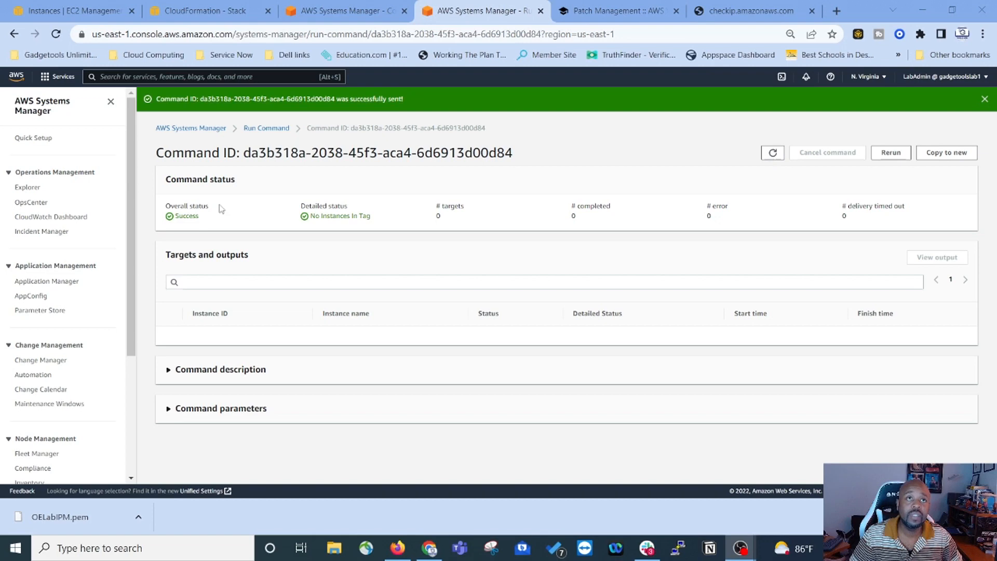
click(623, 14)
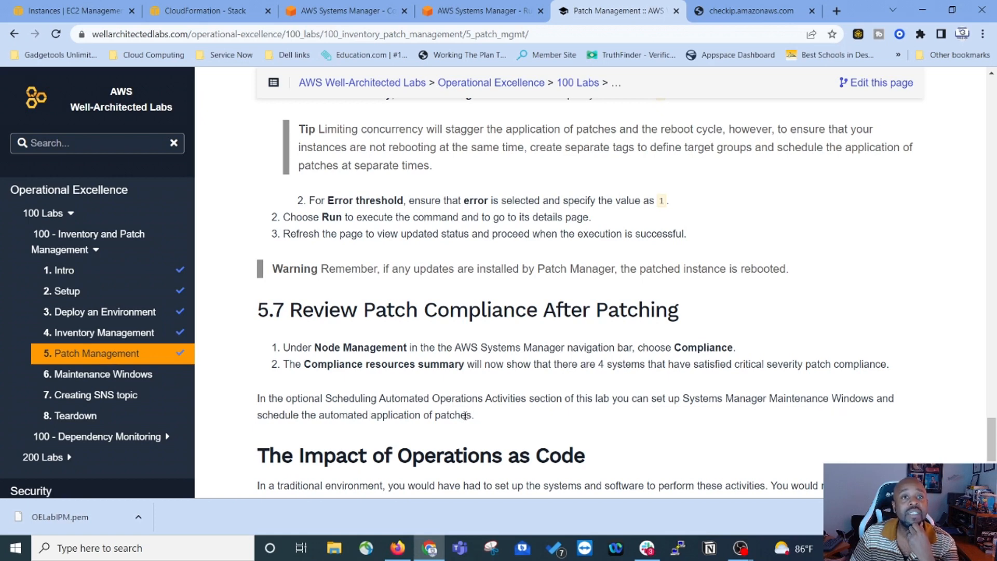
click(483, 12)
scroll(83, 337, down, 4)
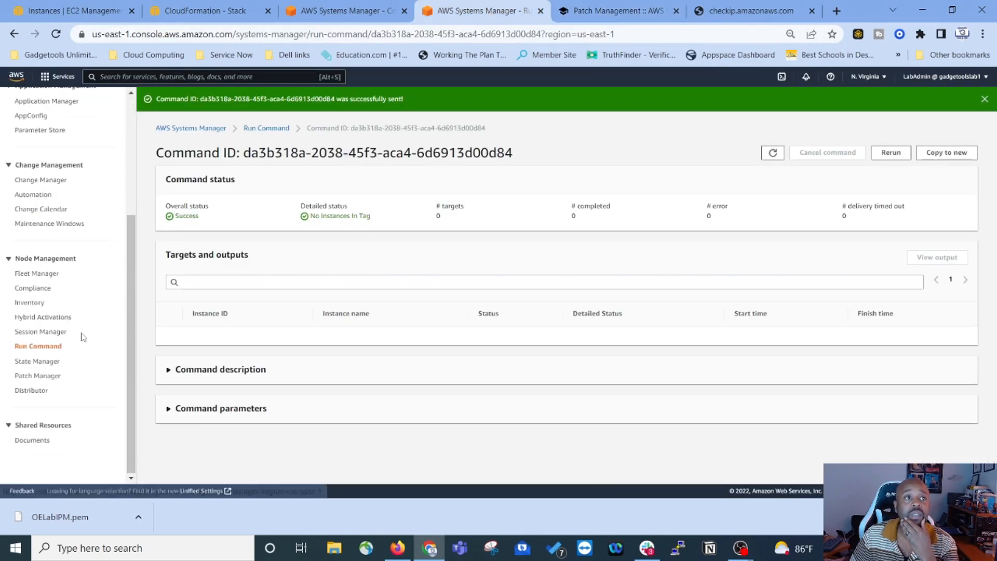
Step: View Compliance showing 4 patch-compliant resources, close the old Run Command tab, and return to the lab
click(44, 291)
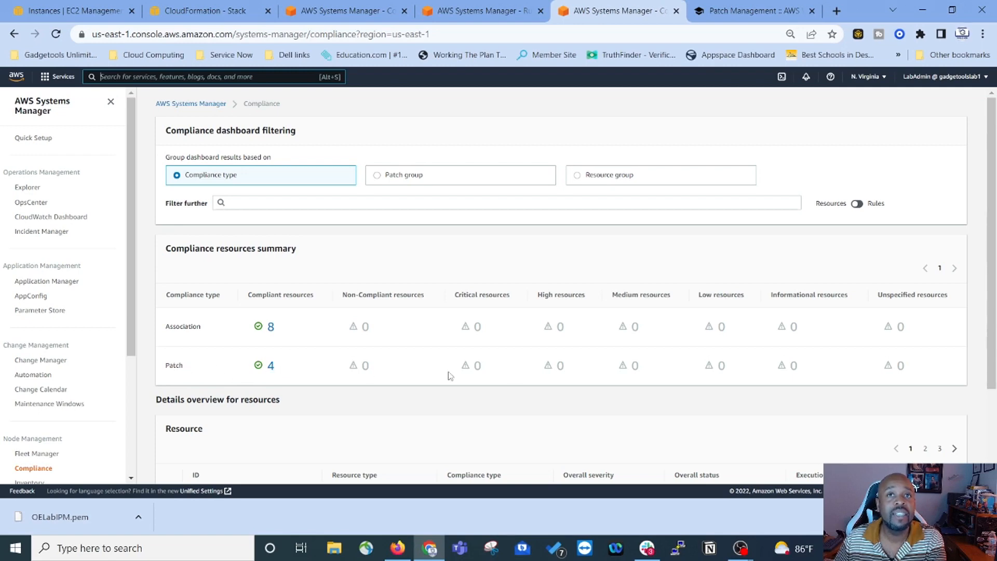
scroll(519, 359, down, 2)
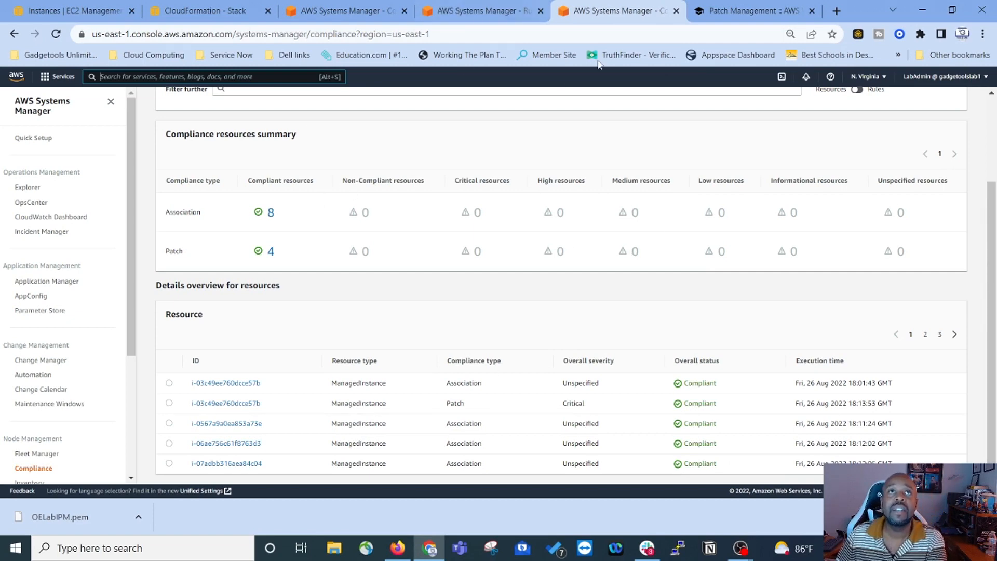
click(540, 11)
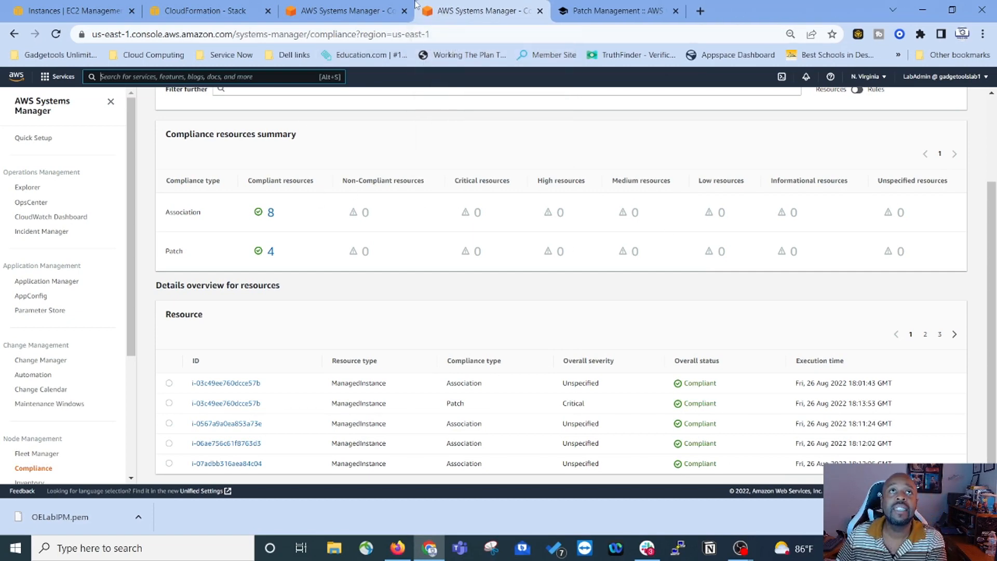
click(590, 14)
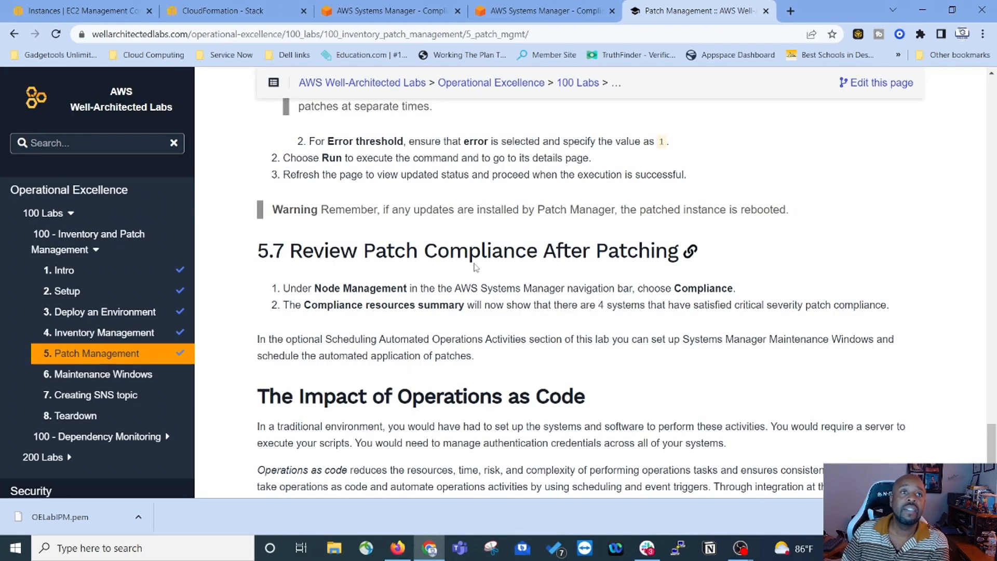
Step: Move to lab section 6.1 Setting up Maintenance Windows and read its Create the role steps
scroll(512, 203, down, 2)
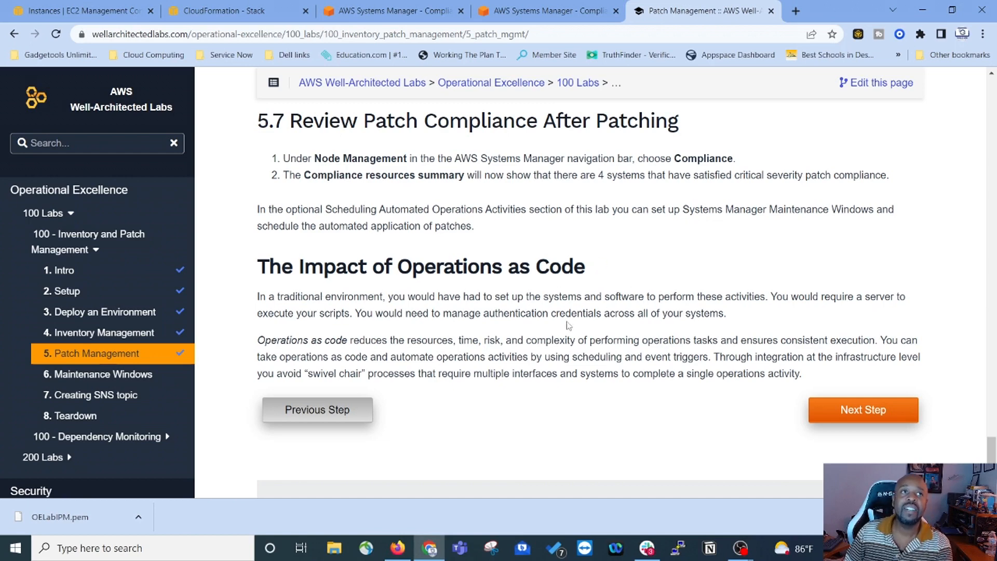
scroll(565, 325, down, 1)
click(862, 348)
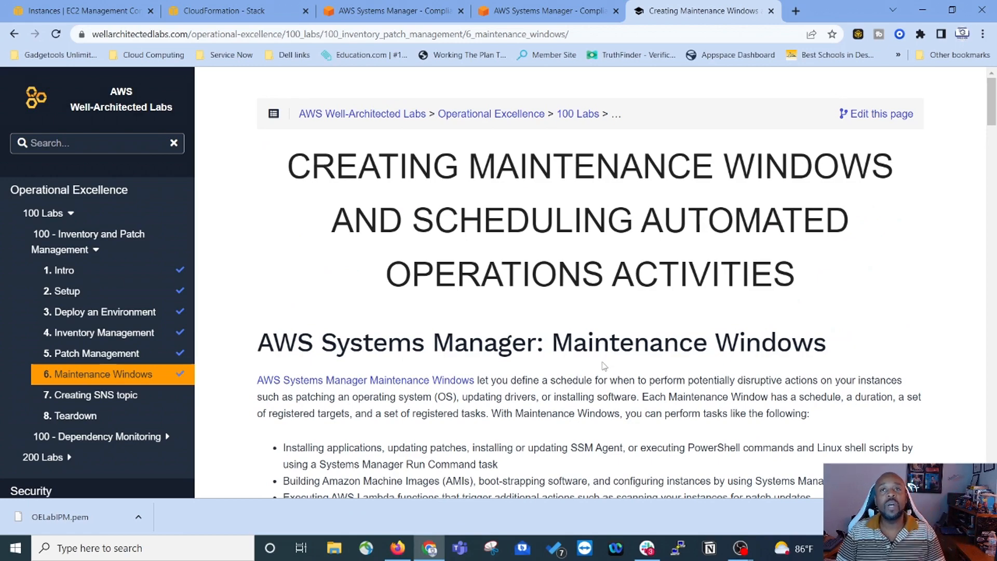
scroll(605, 359, down, 5)
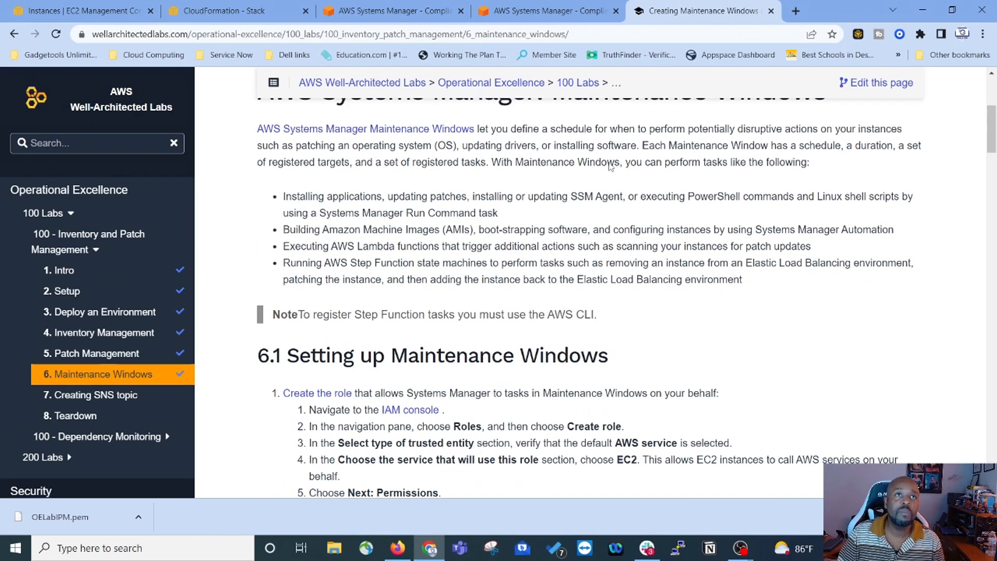
scroll(611, 165, up, 2)
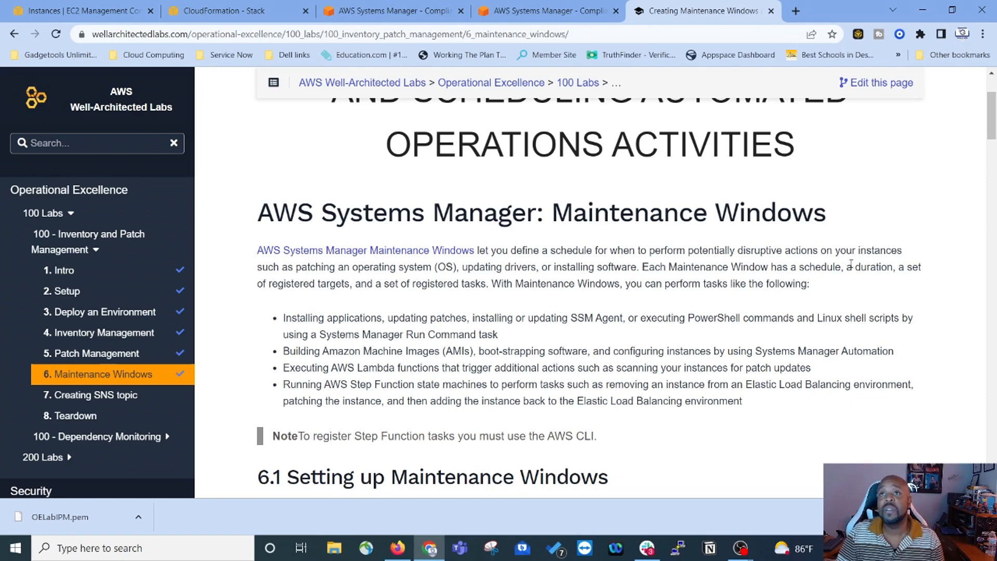
scroll(628, 308, down, 3)
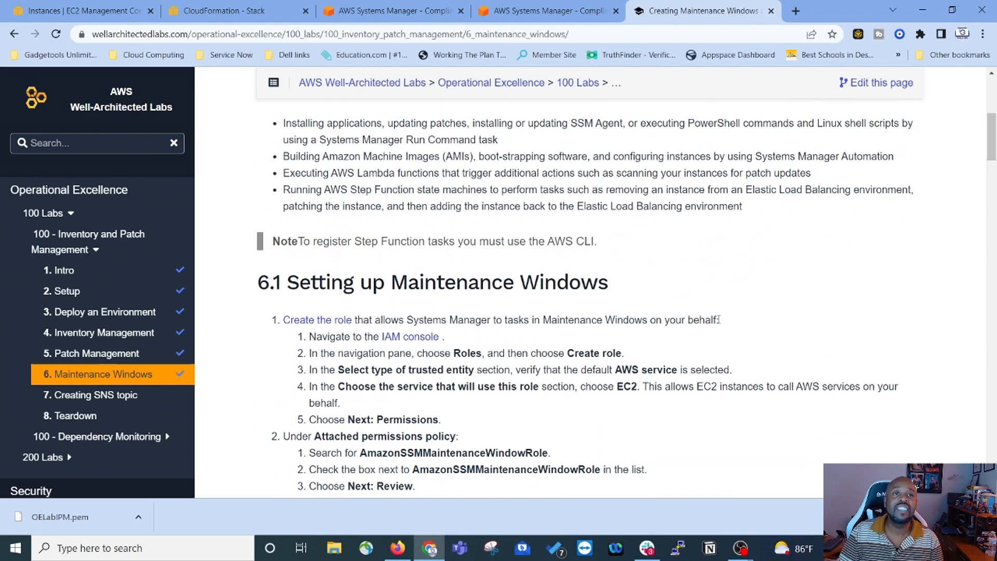
scroll(604, 154, down, 2)
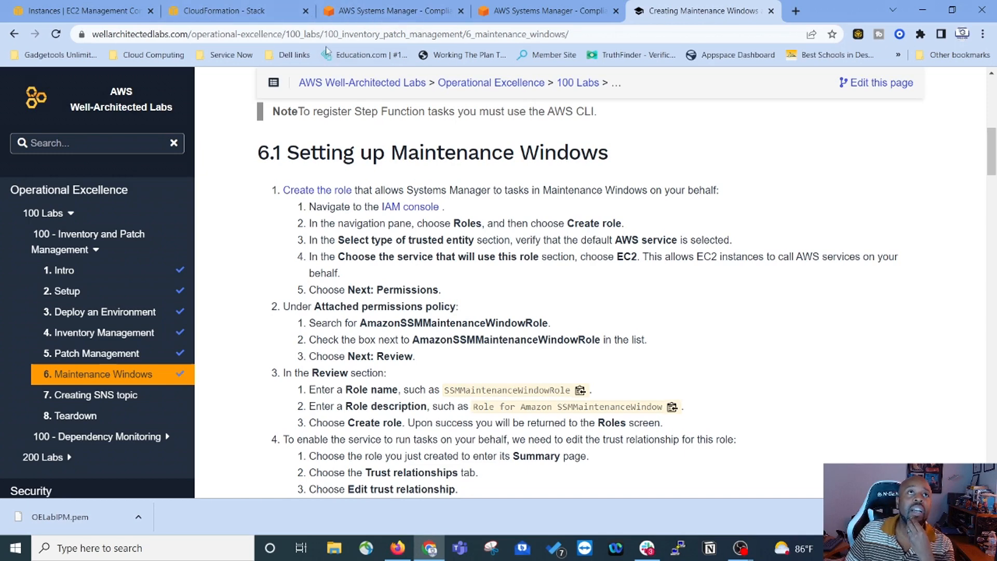
Step: Search 'iam', open IAM Roles, and start a new role at trusted entity selection
click(513, 14)
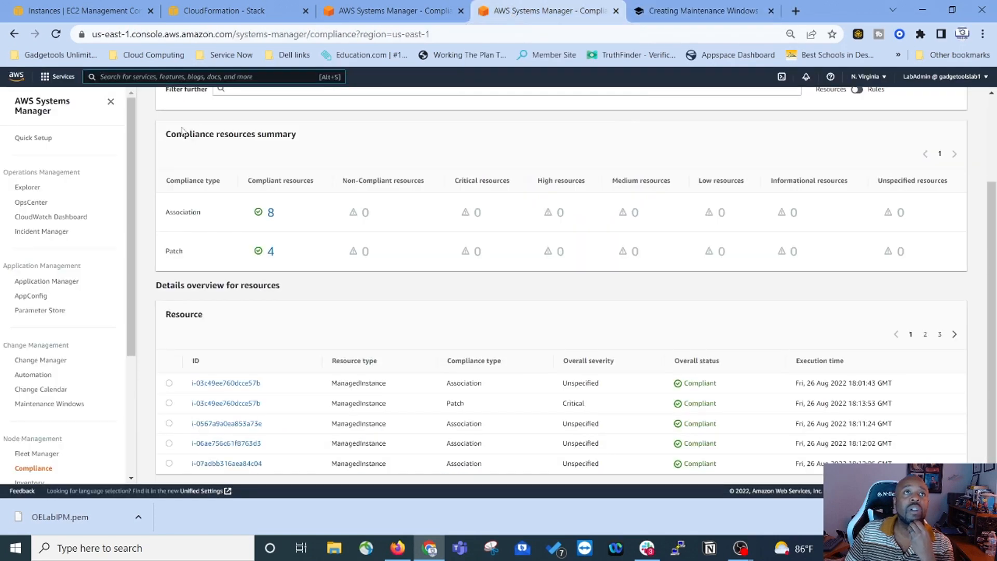
click(58, 77)
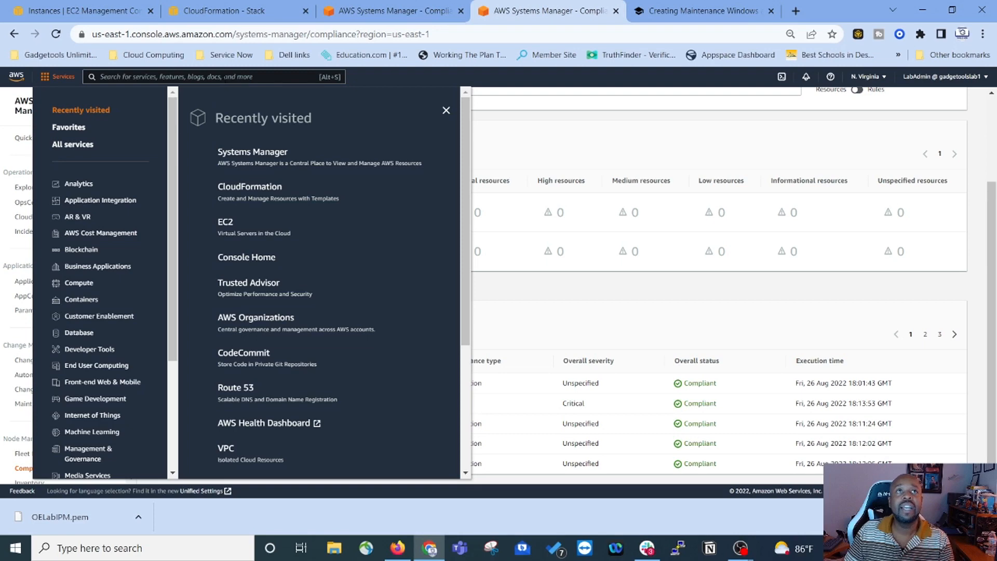
click(225, 78)
text(iam)
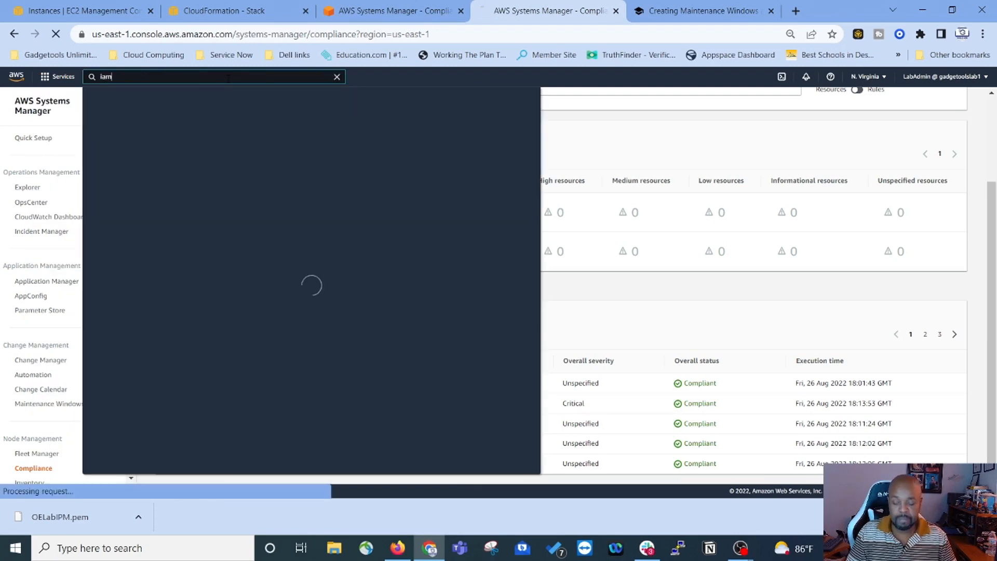
click(228, 164)
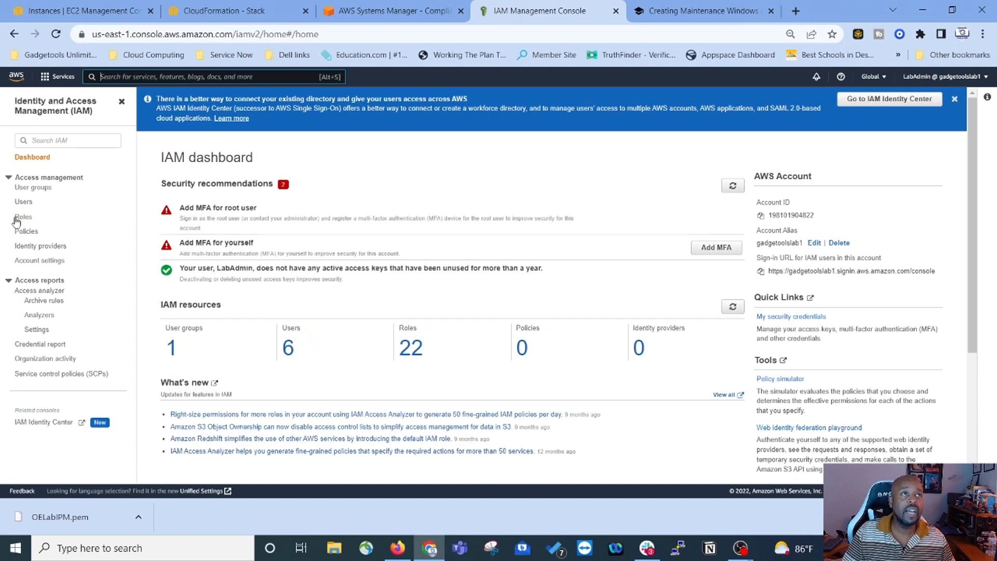
click(23, 218)
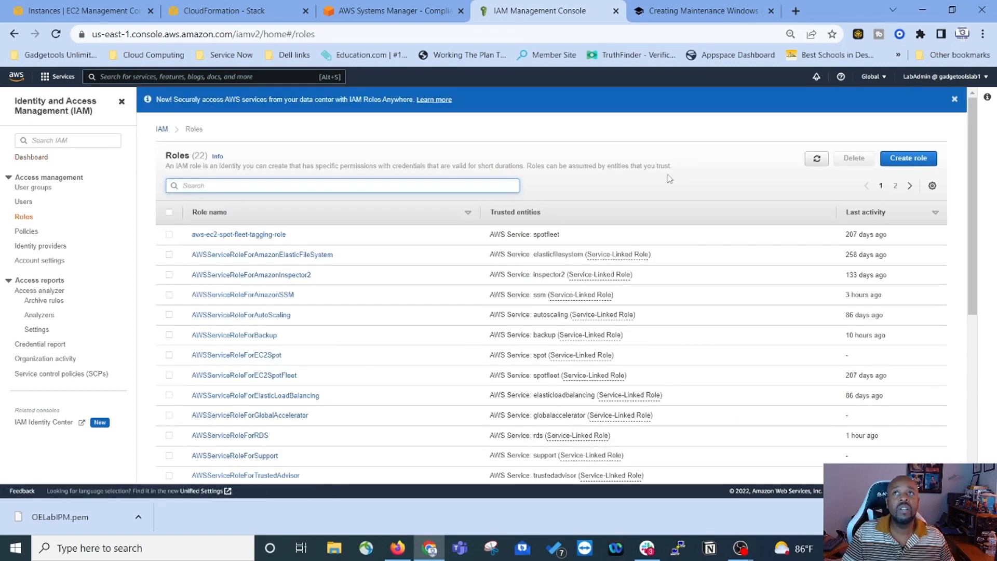
click(913, 159)
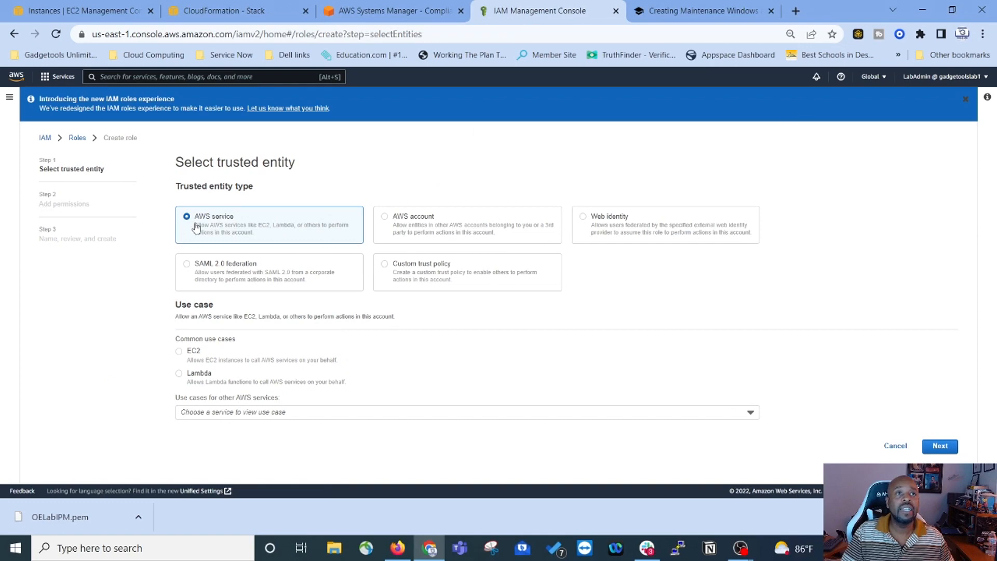
Step: Choose EC2 as the role's use case and continue to the permissions step
click(179, 352)
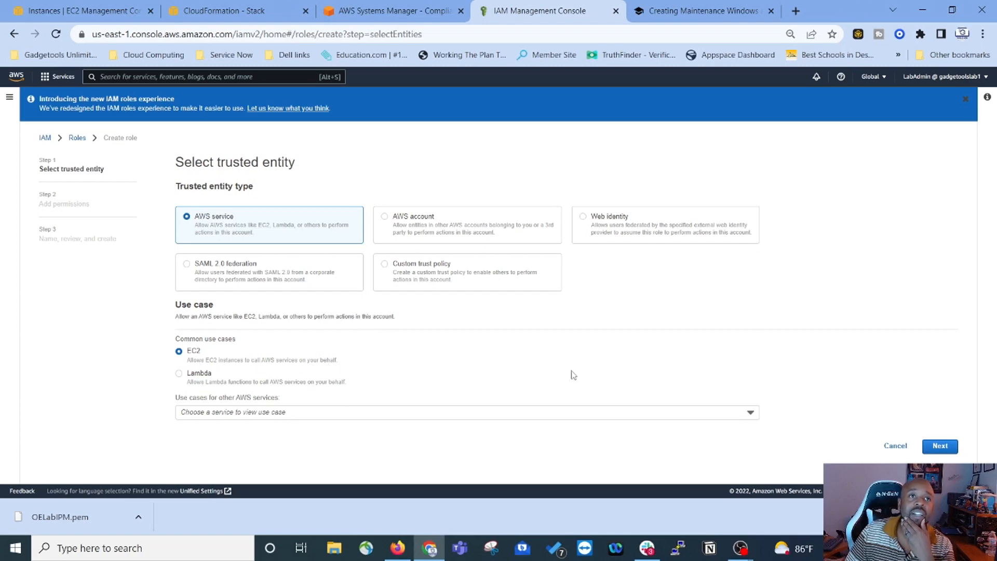
click(940, 447)
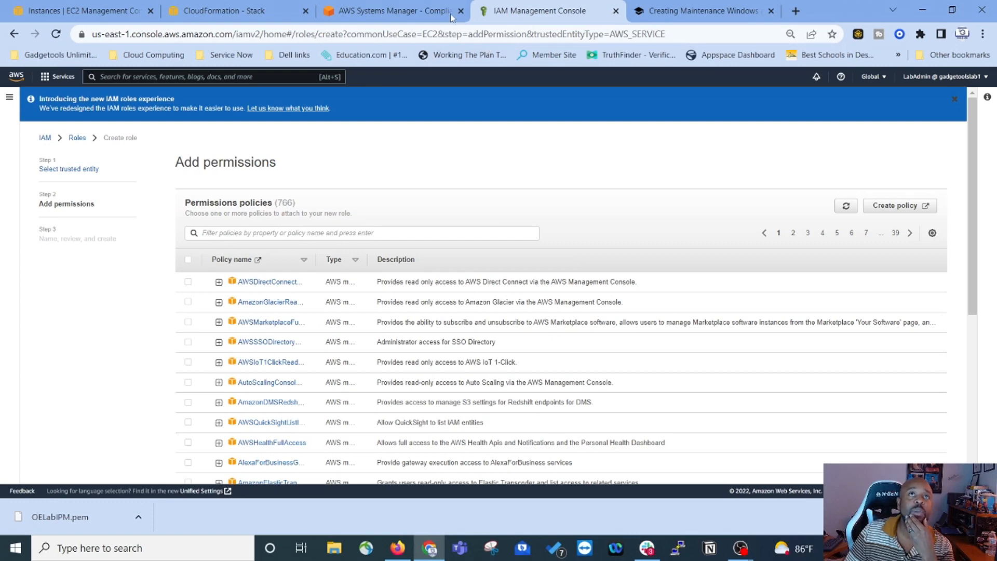
click(417, 17)
click(520, 18)
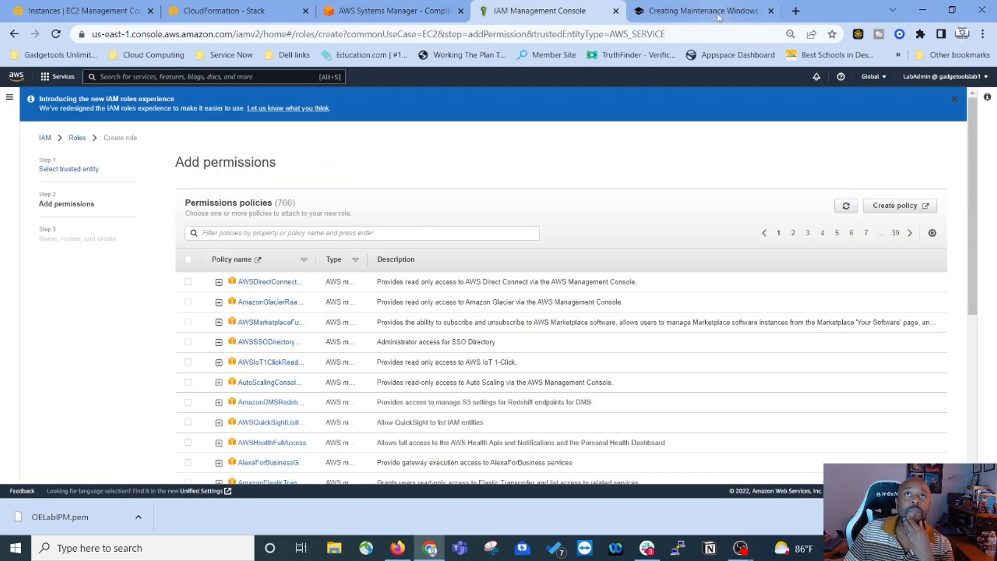
click(719, 17)
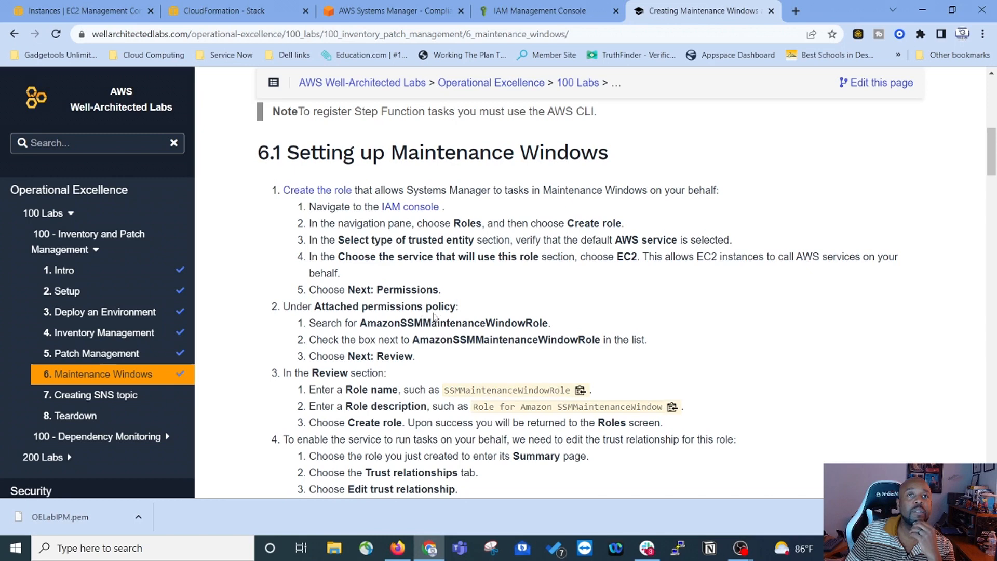
Step: Filter for AmazonSSMMaintenanceWindowRole, attach that policy, and continue to naming and review
drag(362, 325, 550, 325)
key(ctrl+c)
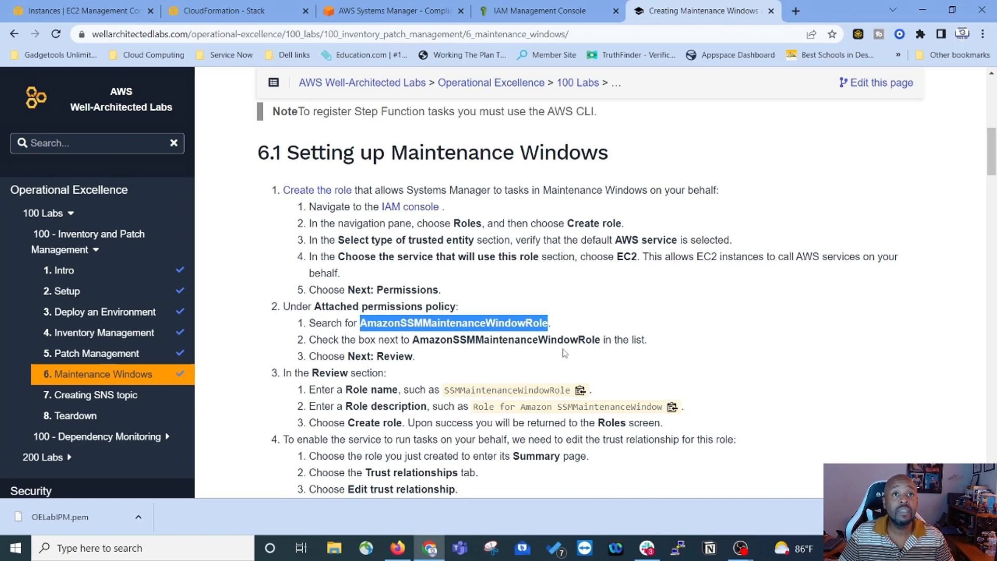
click(534, 10)
right_click(306, 235)
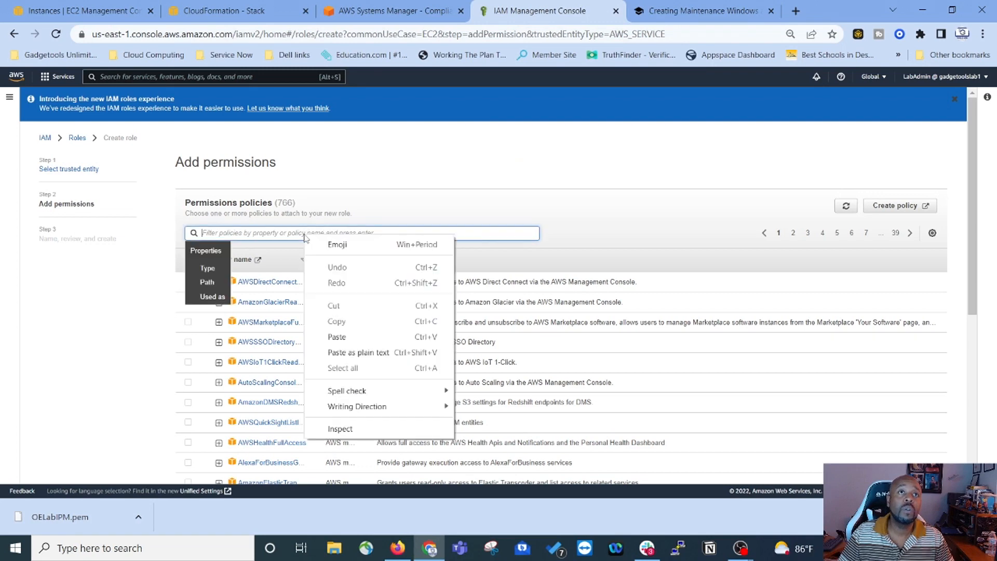
click(332, 352)
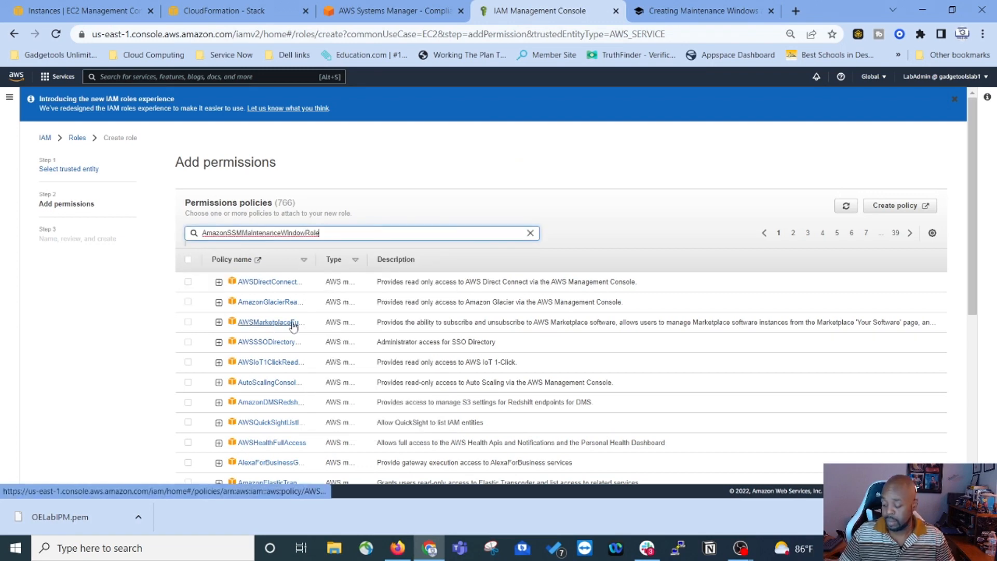
key(Return)
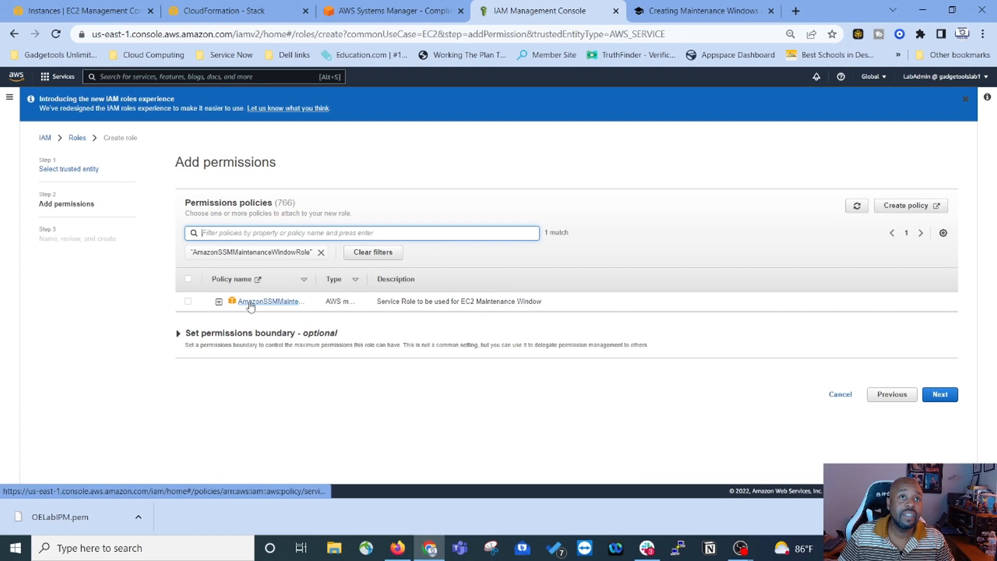
click(188, 303)
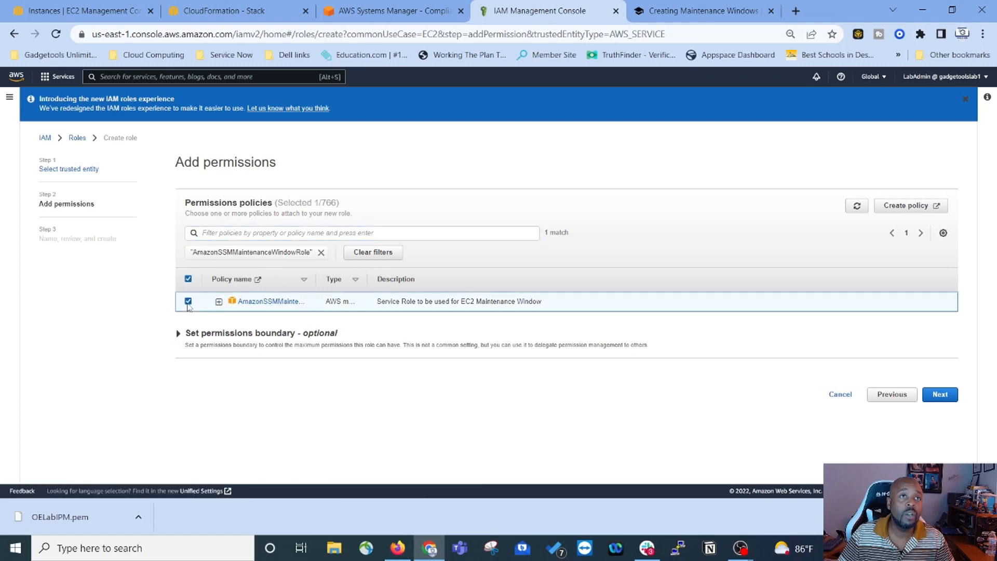
click(940, 395)
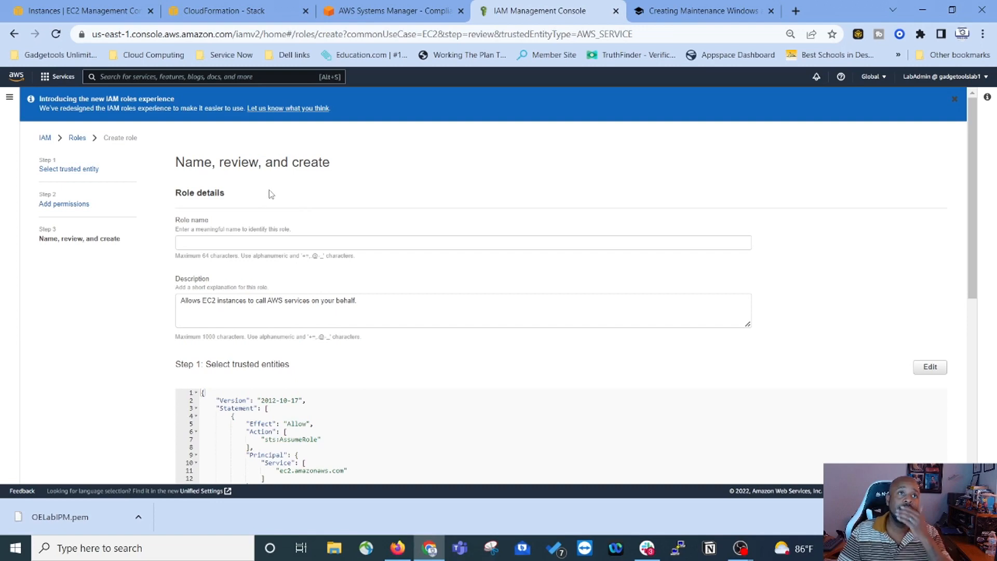
Step: Name the role SSMMaintenanceWindowRole, copied from the lab instructions
click(425, 11)
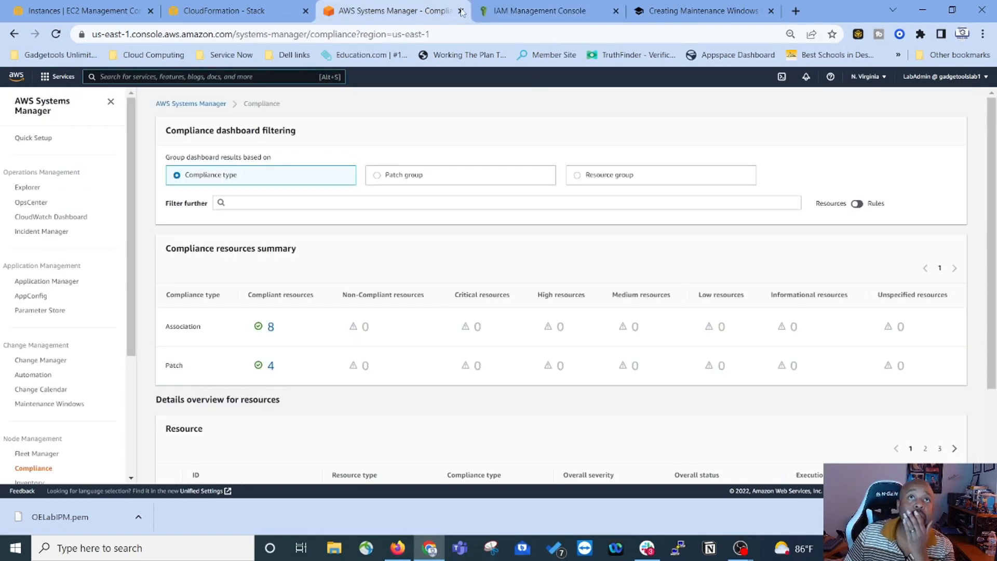
click(689, 11)
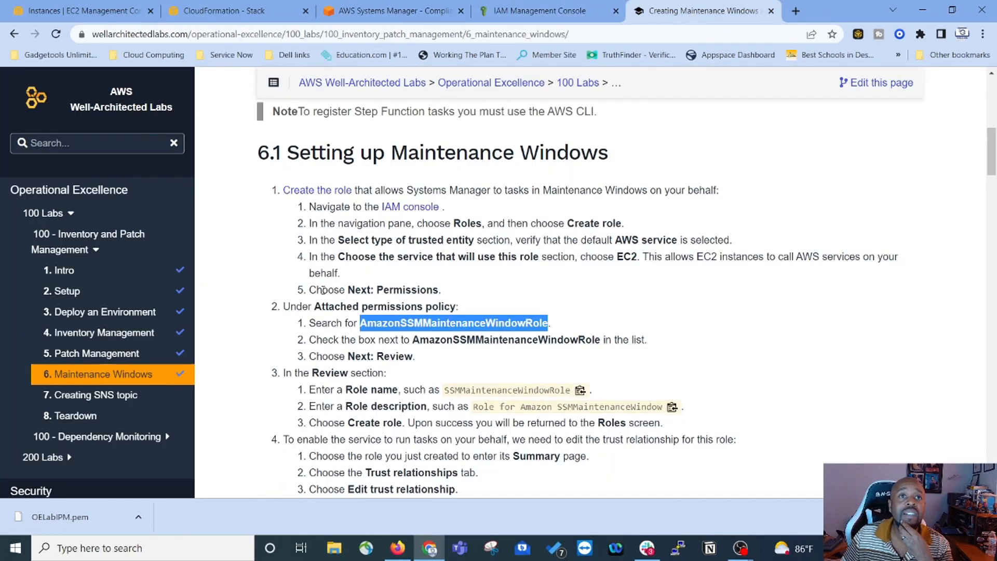
scroll(397, 288, down, 1)
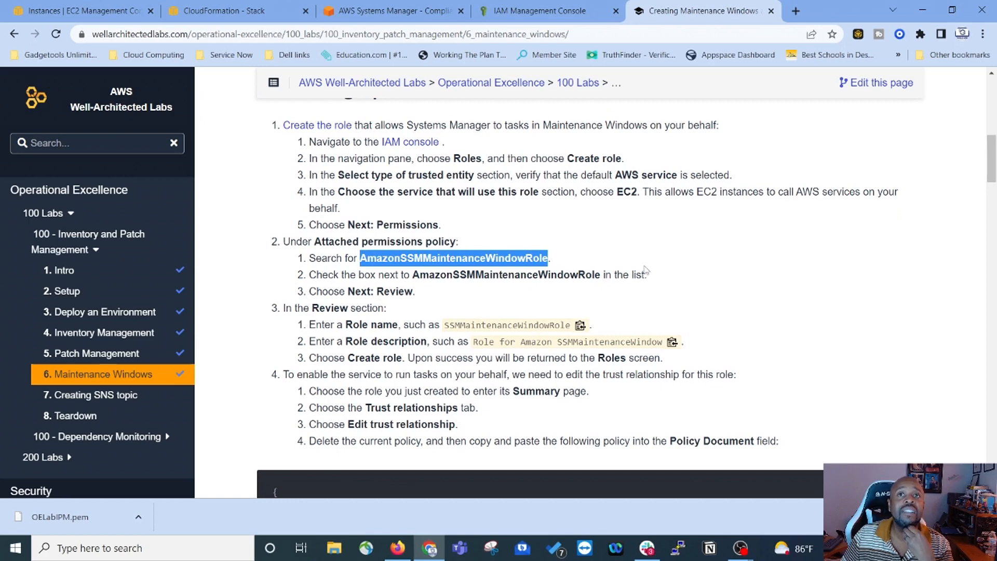
scroll(376, 287, down, 1)
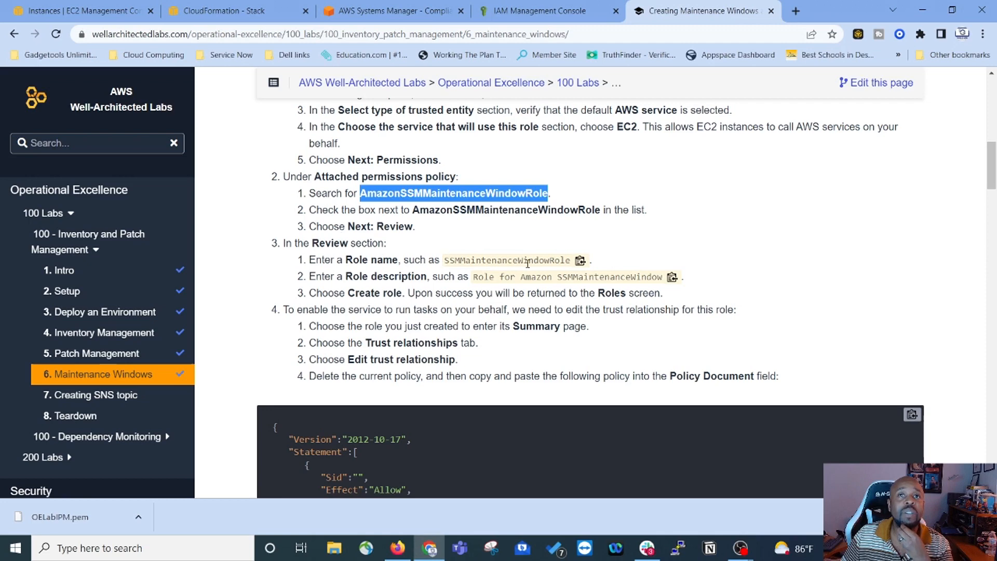
click(580, 261)
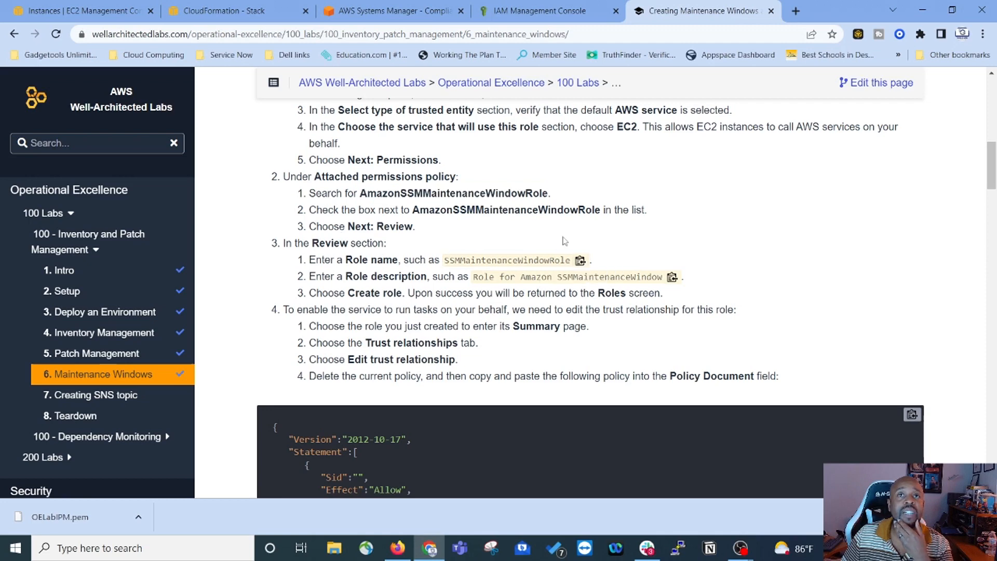
click(517, 11)
right_click(237, 243)
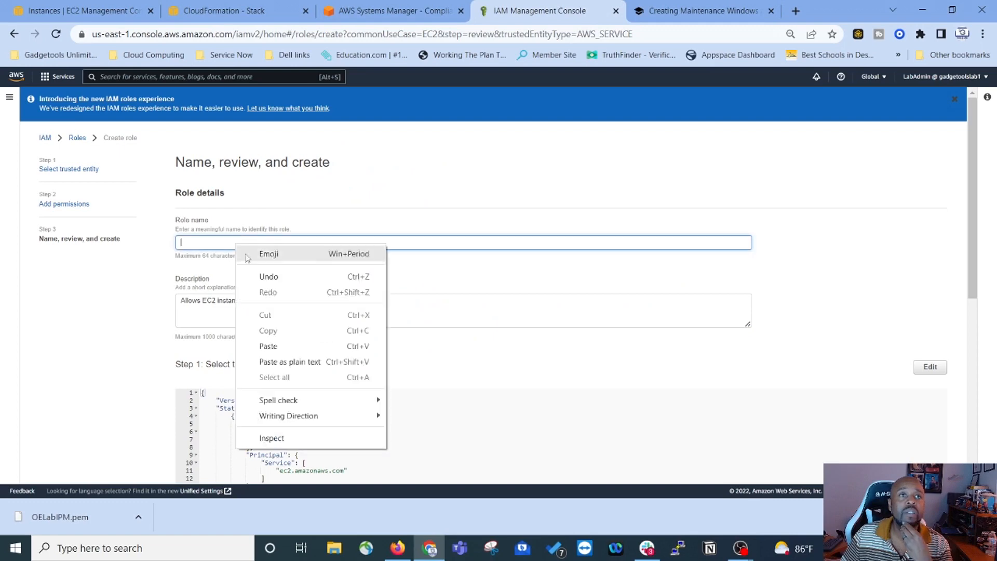
click(284, 344)
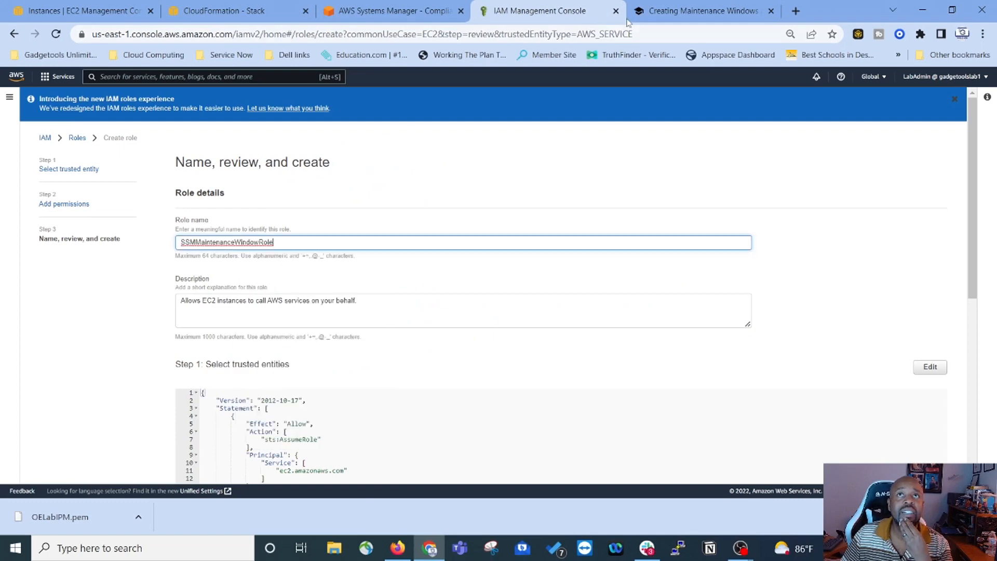
Step: Replace the description with 'Role for Amazon SSMMaintenanceWindow' and scroll to the page bottom
click(675, 15)
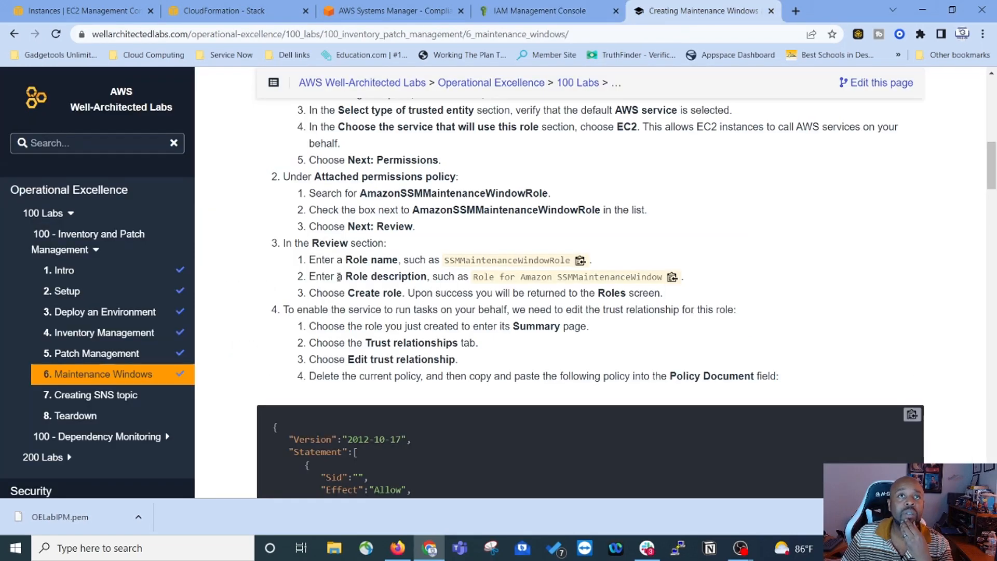
click(672, 276)
click(560, 16)
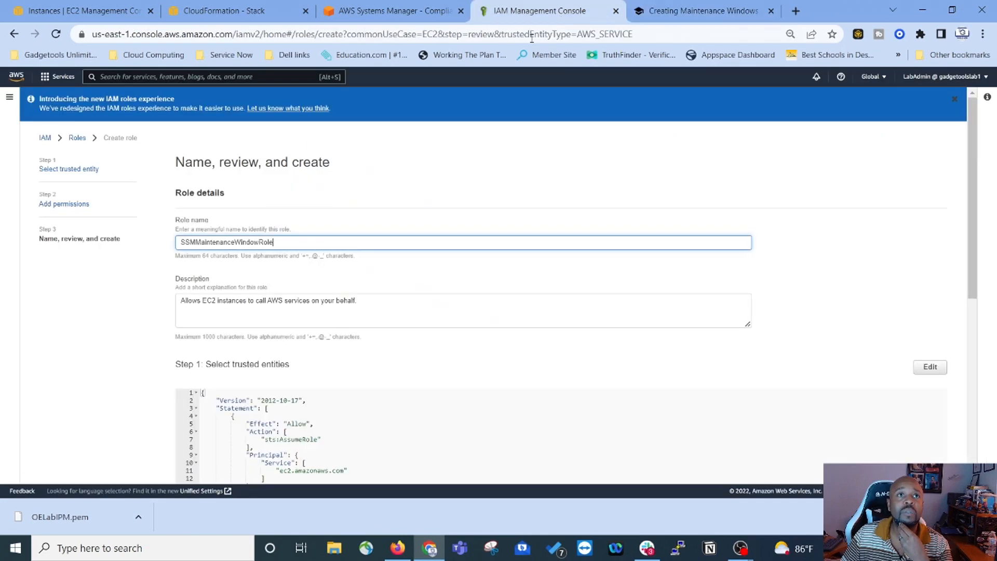
drag(394, 302, 111, 327)
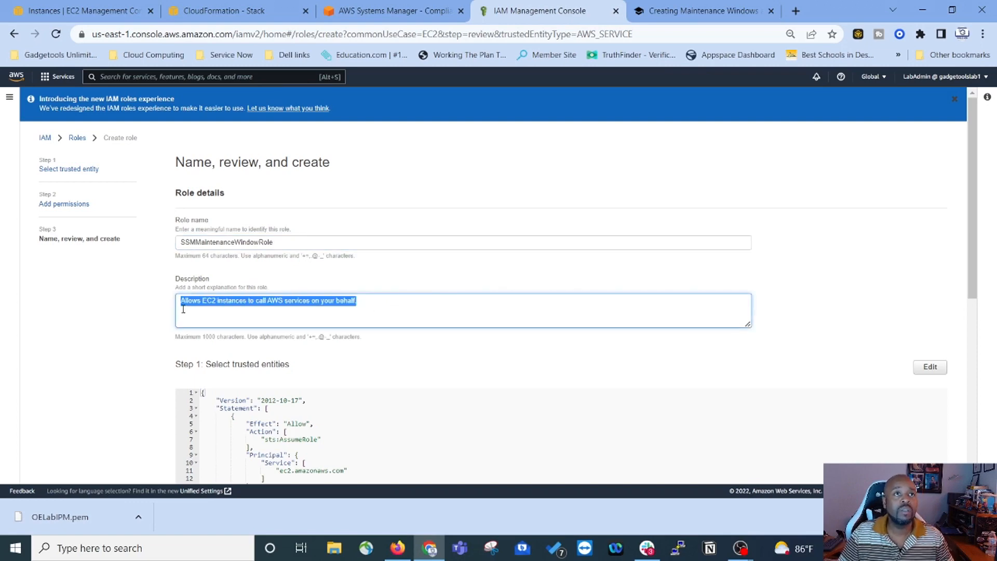
key(ctrl+v)
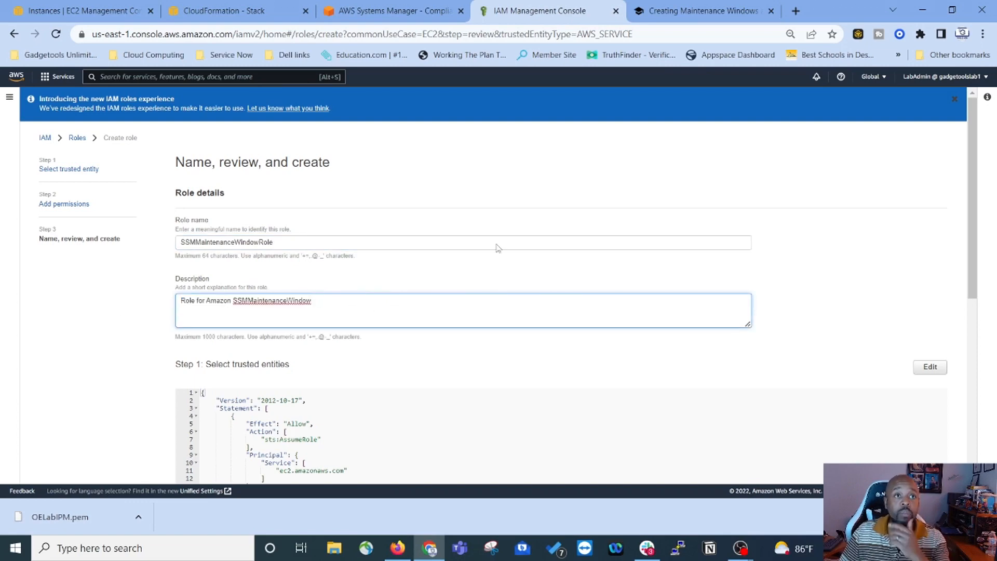
click(694, 17)
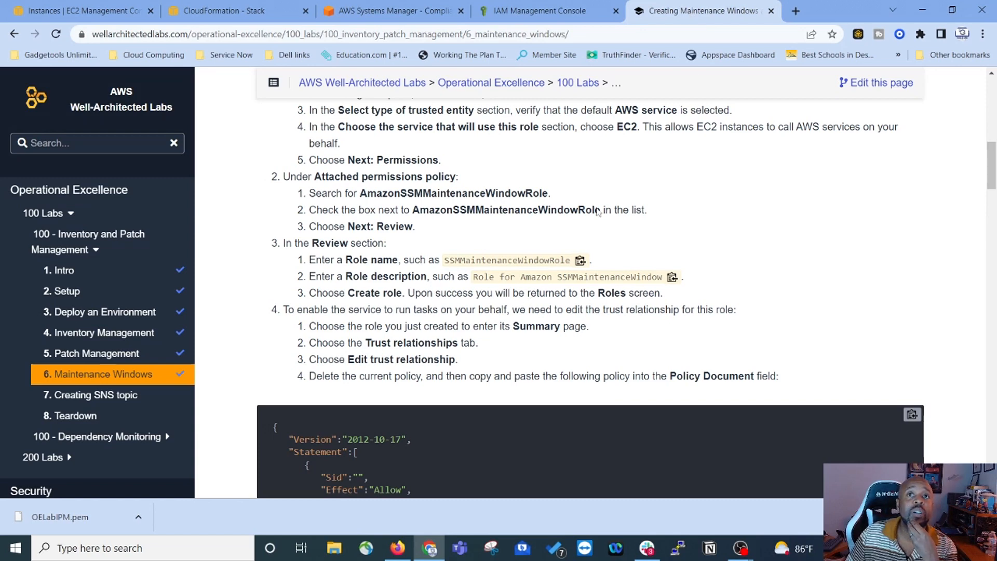
click(550, 12)
scroll(733, 390, down, 6)
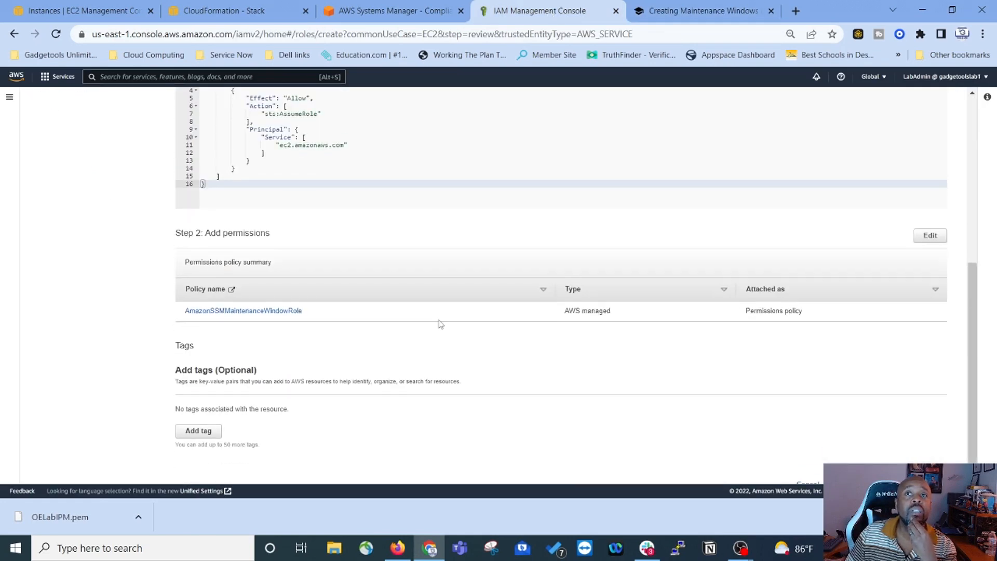
scroll(395, 327, down, 1)
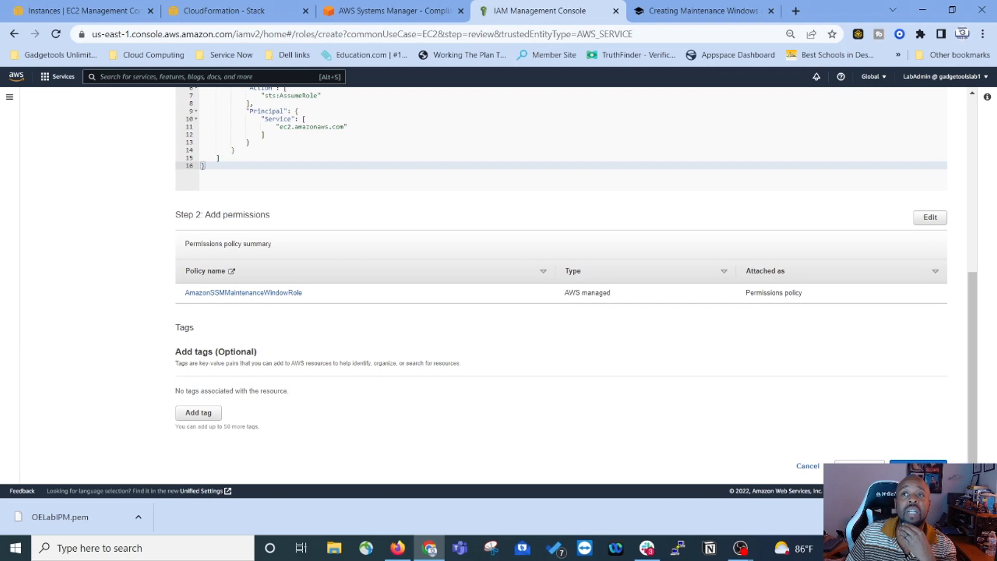
Step: Create the role, copy the lab's trust policy JSON, and check SSMMaintenanceWindowRole in the Roles list
click(919, 467)
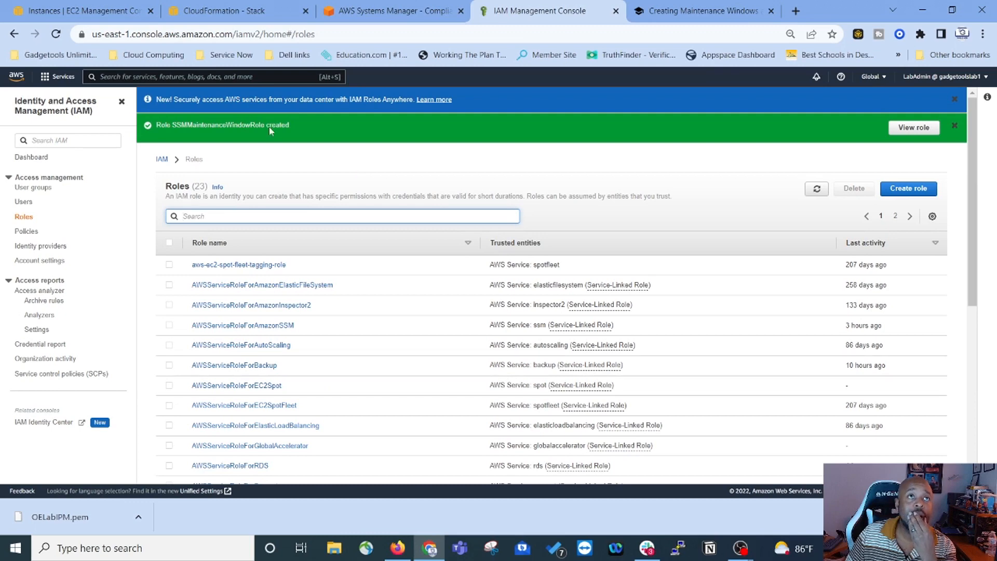
click(678, 13)
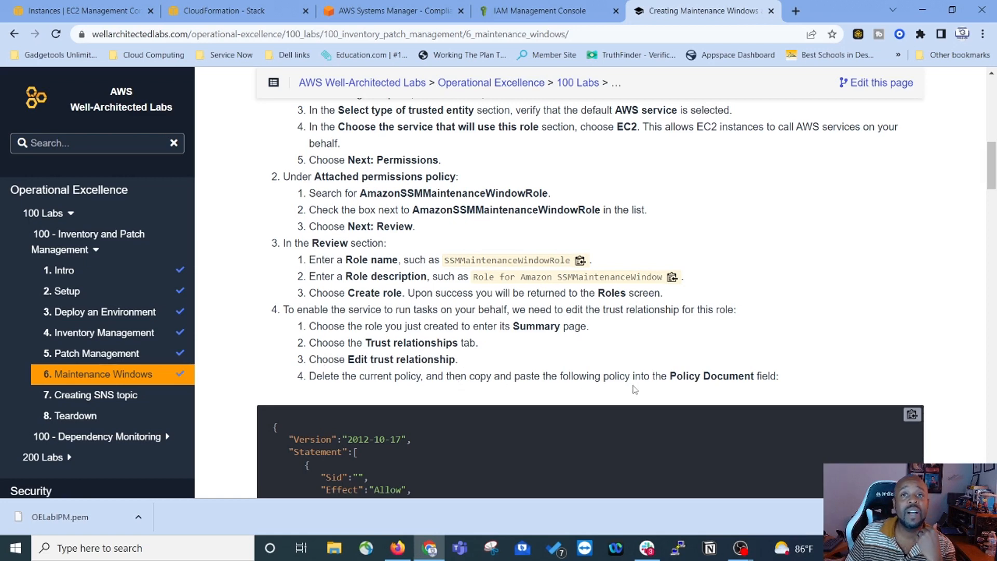
scroll(756, 372, down, 3)
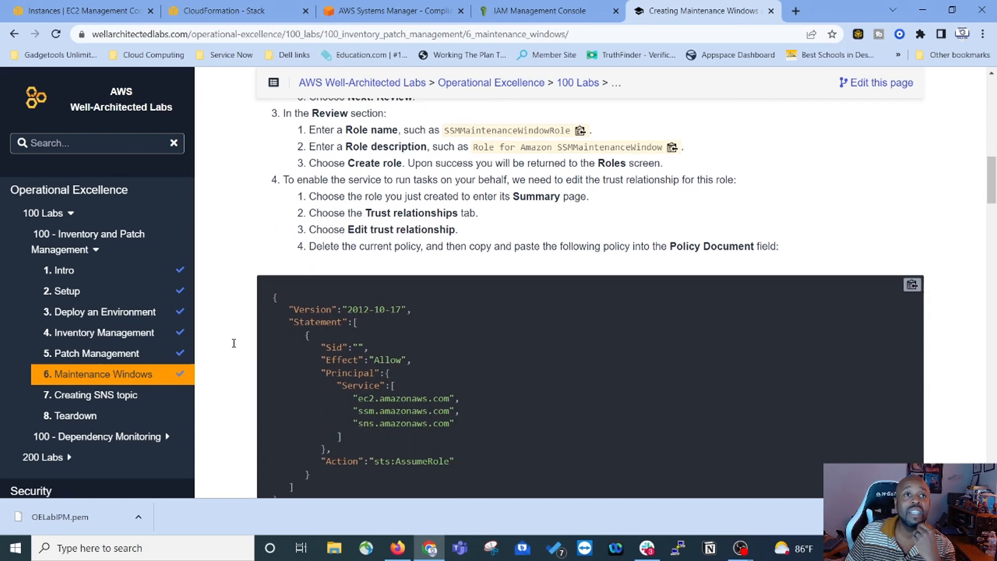
drag(273, 296, 398, 264)
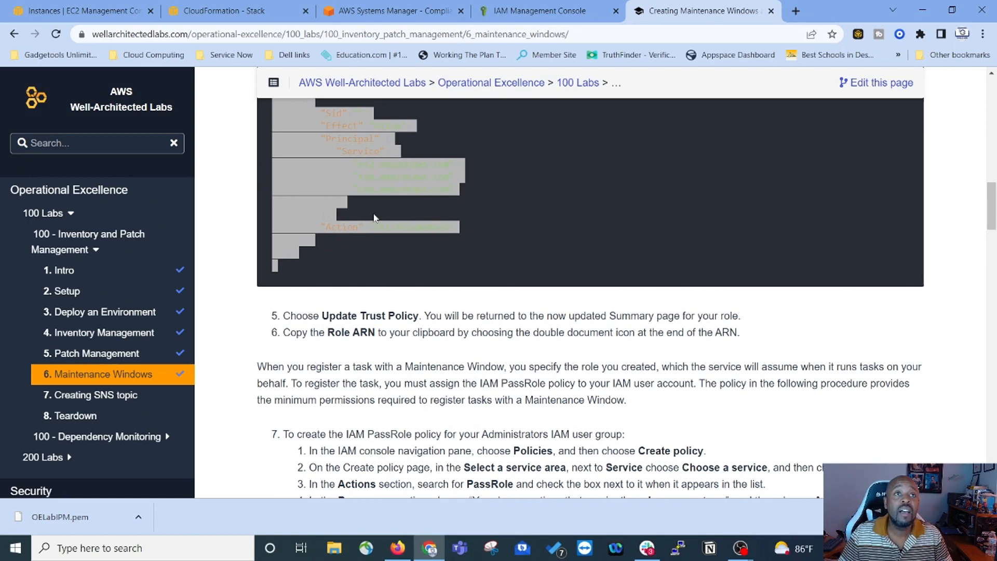
scroll(372, 205, up, 5)
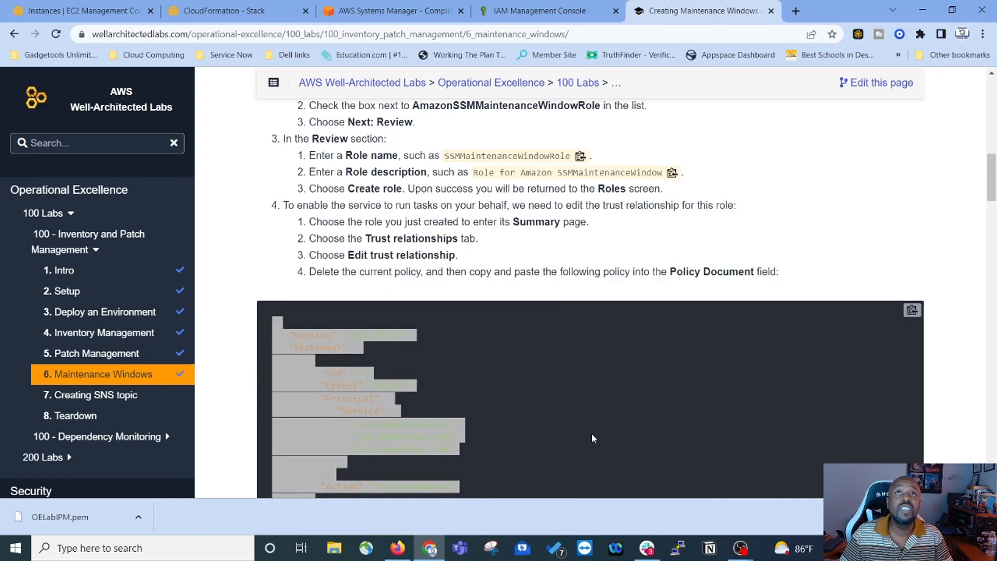
click(566, 9)
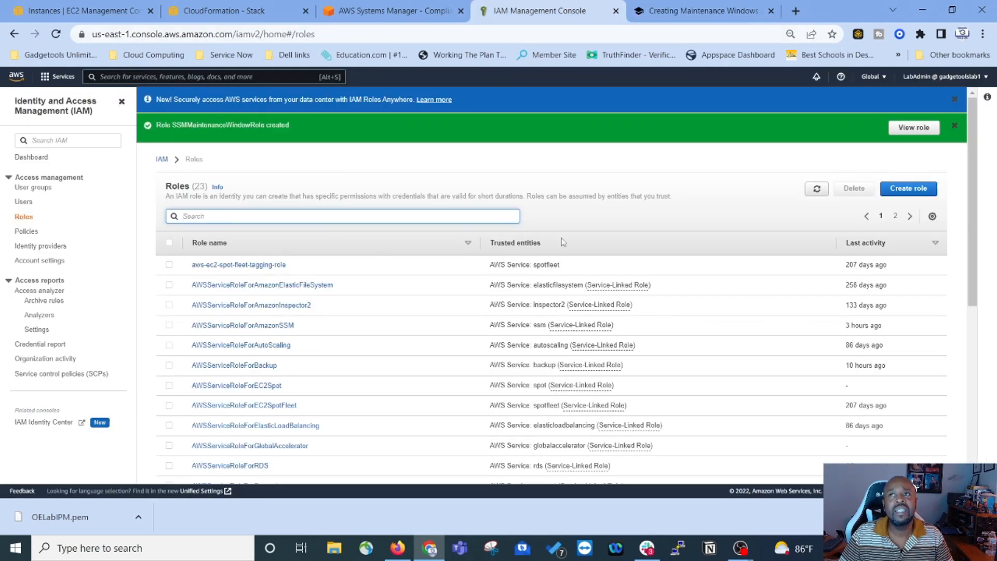
scroll(439, 261, down, 6)
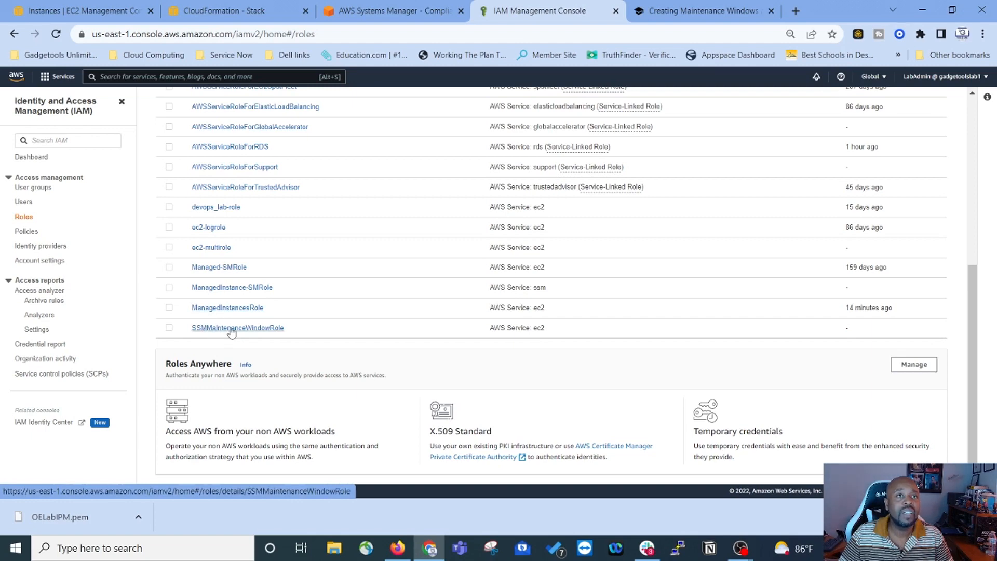
Step: Replace SSMMaintenanceWindowRole's trust policy with the lab JSON trusting ec2, ssm and sns services
click(227, 331)
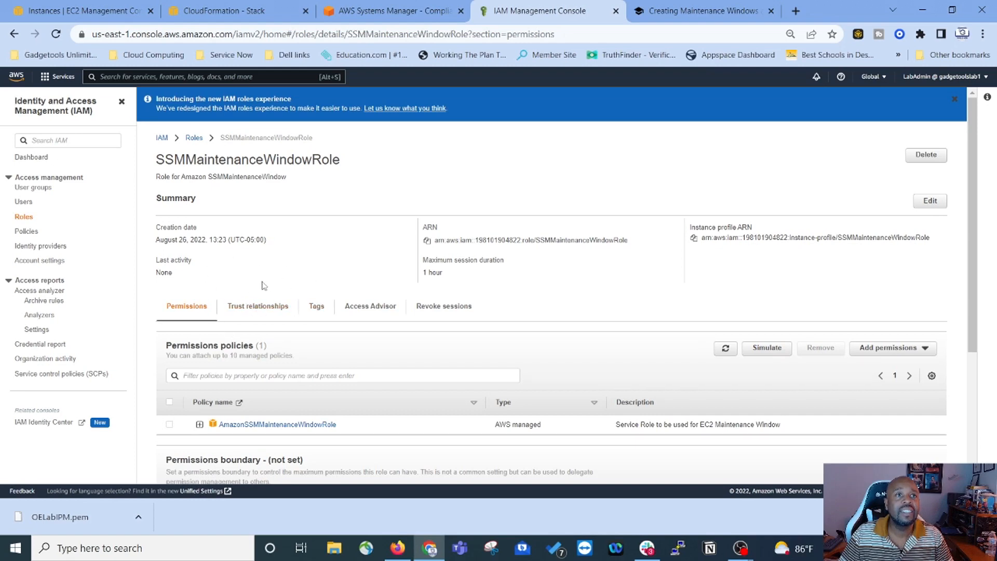
click(259, 307)
click(934, 349)
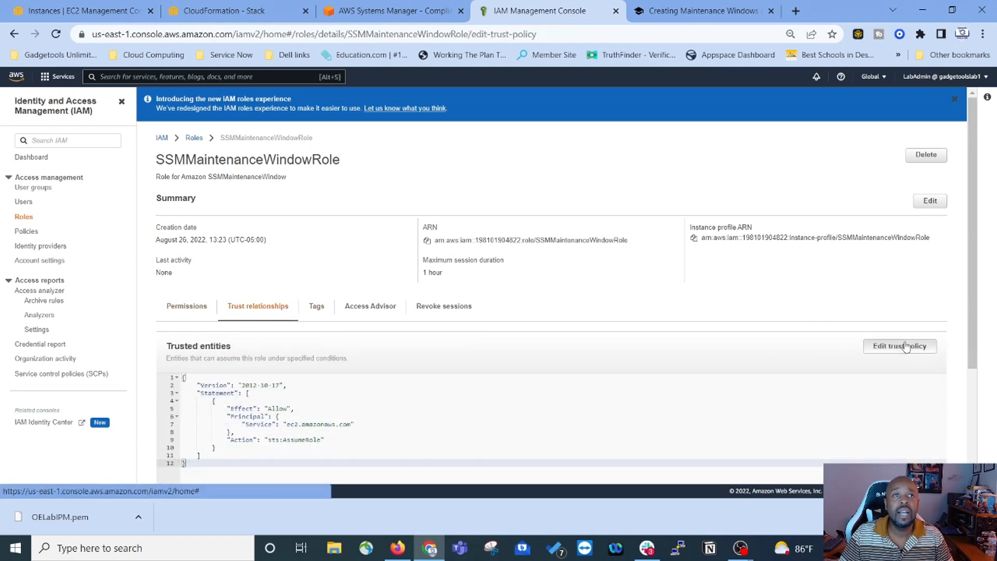
drag(134, 311, 45, 182)
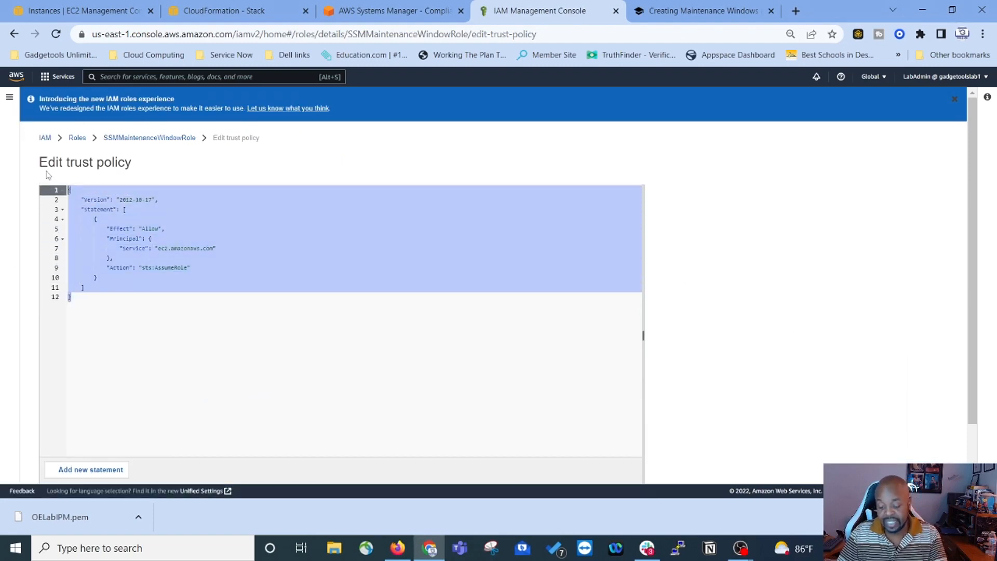
key(BackSpace)
text({     "Version":"2012-10-17",     "Statement":[         {             "Sid":"",             "Effect":"Allow",             "Principal":{                 "Service":[                     "ec2.amazonaws.com",                     "ssm.amazonaws.com",                     "sns.amazonaws.com"                 ]             },             "Action":"sts:AssumeRole"         }     ] })
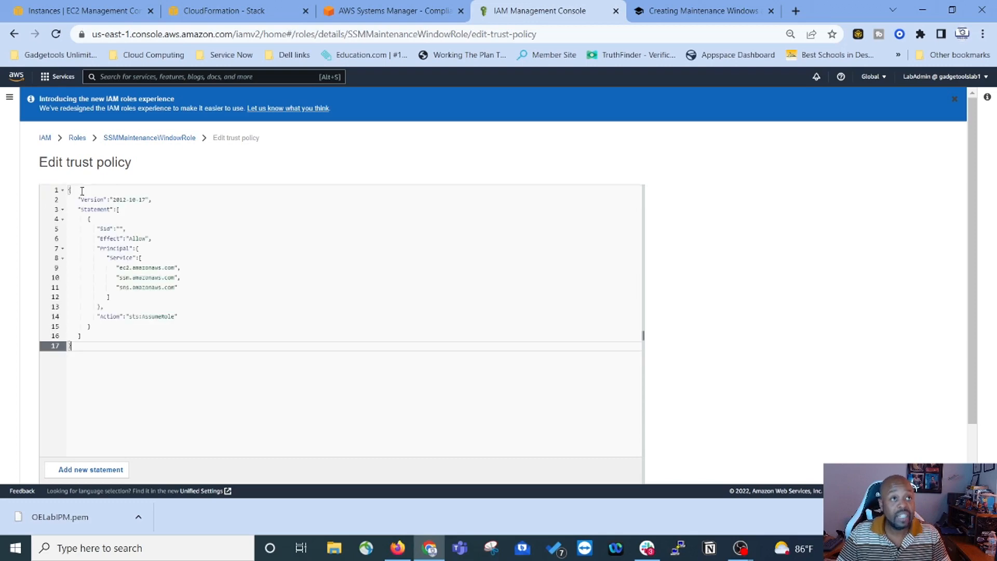
scroll(189, 349, down, 2)
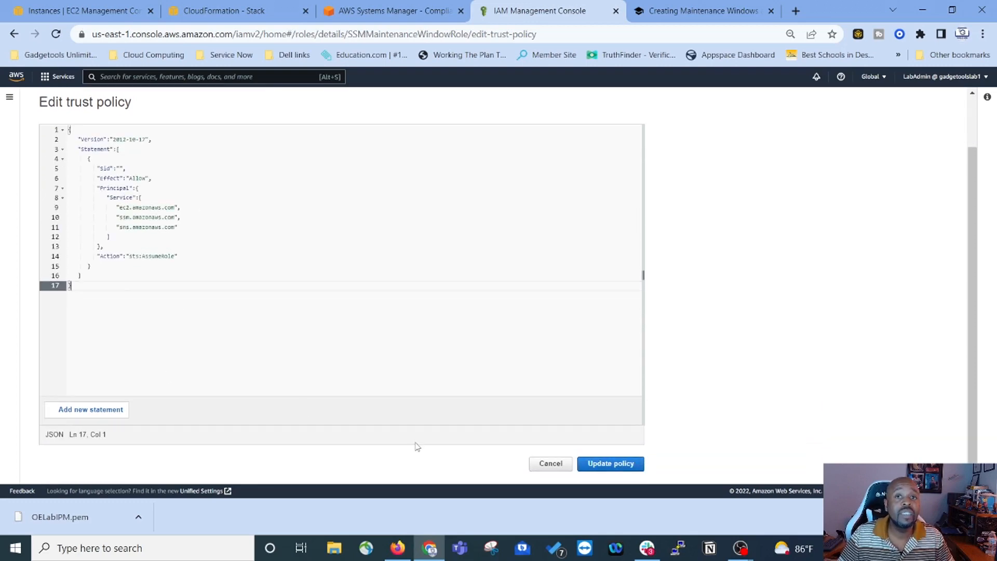
click(608, 464)
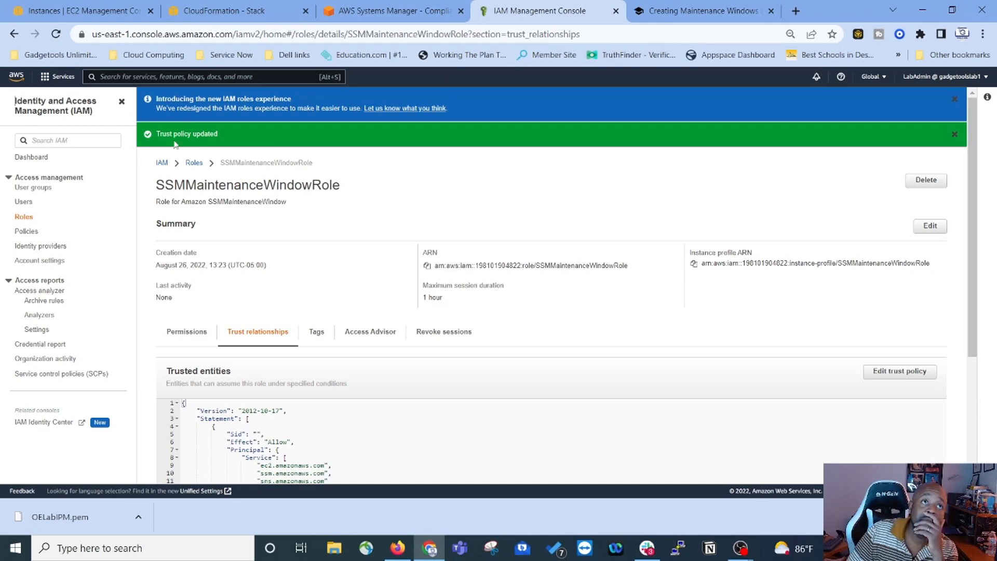
click(710, 11)
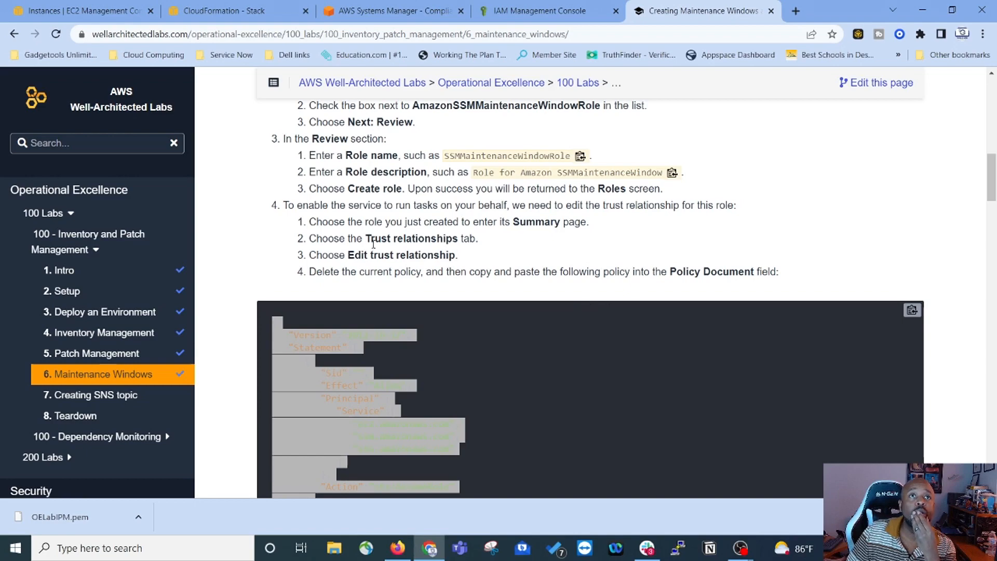
scroll(362, 283, down, 7)
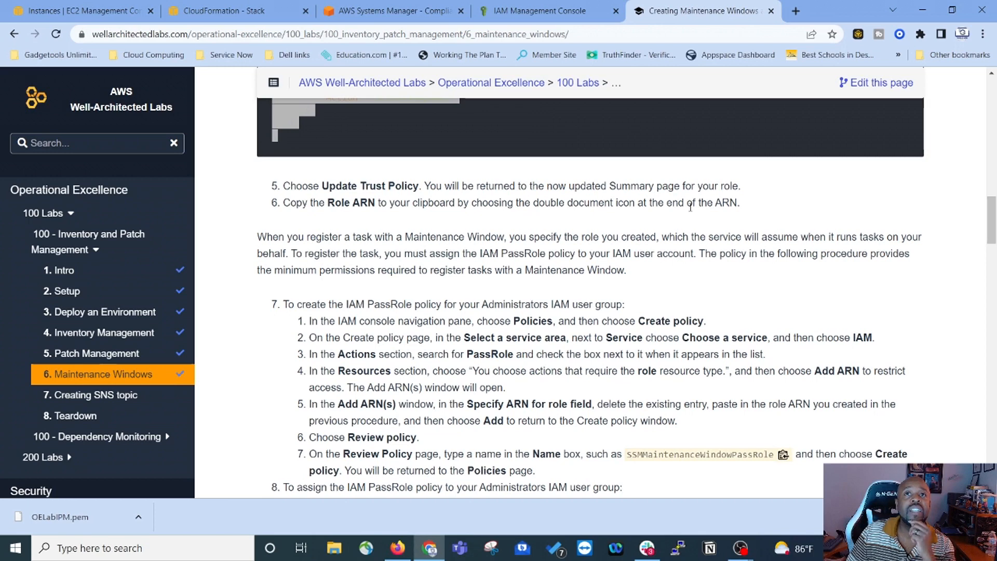
click(562, 12)
scroll(480, 294, down, 3)
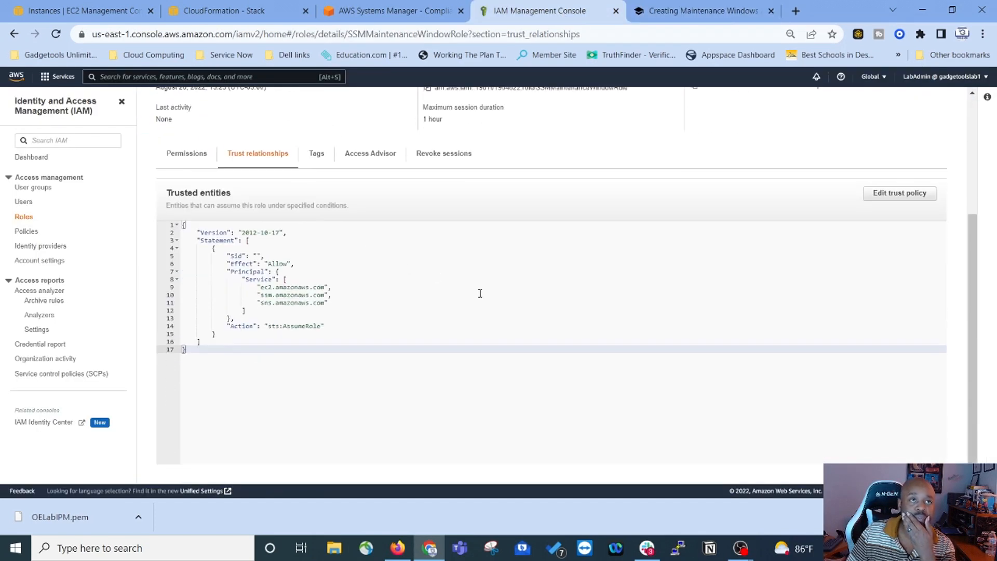
scroll(506, 291, up, 3)
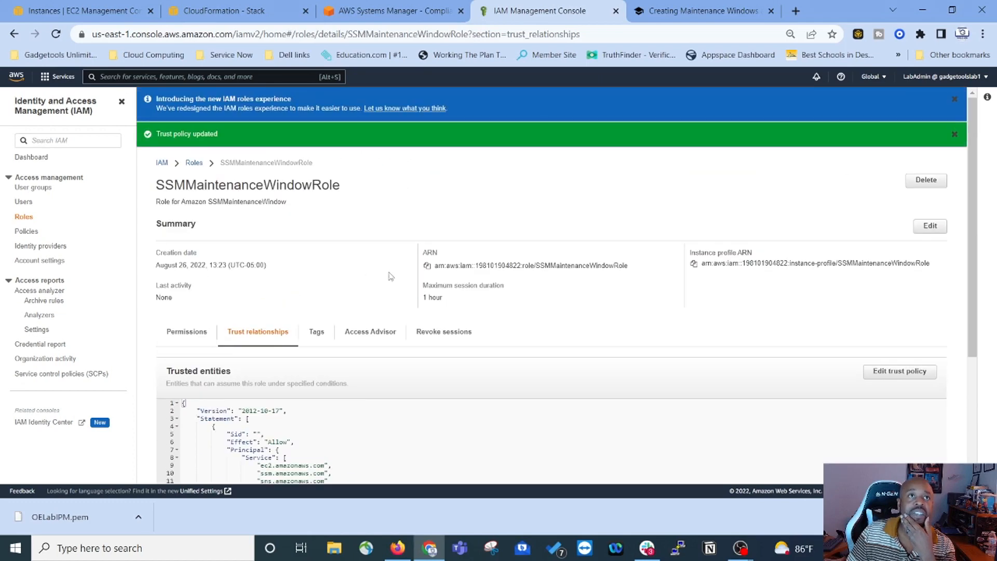
Step: Copy the instance profile ARN from SSMMaintenanceWindowRole's details page and go back to the lab tab
click(201, 165)
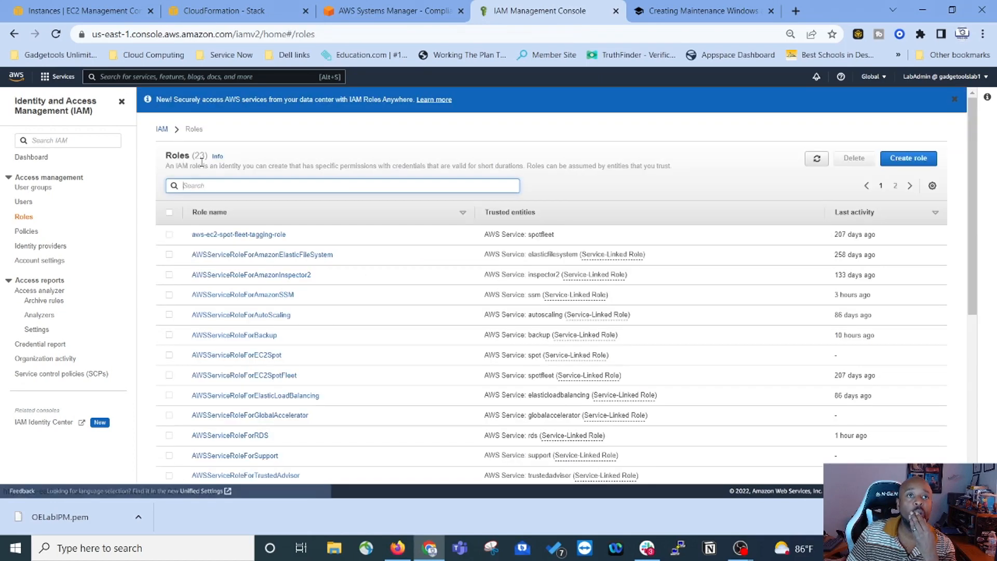
scroll(329, 300, down, 6)
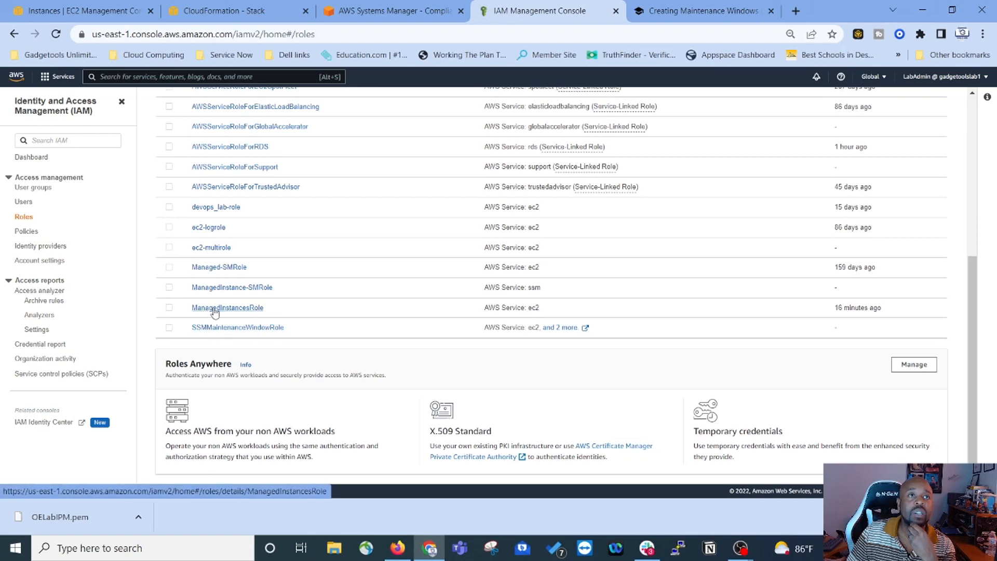
click(248, 329)
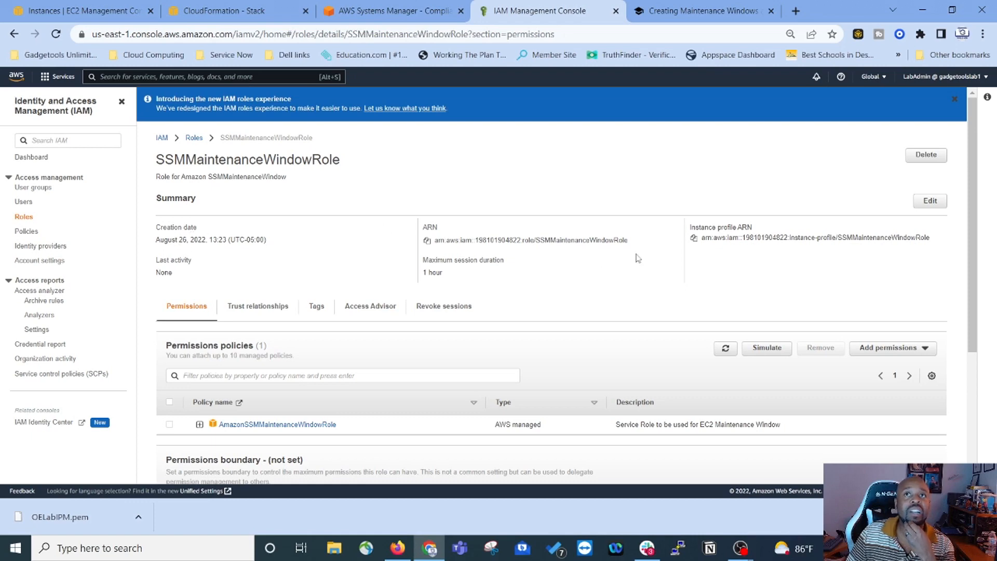
click(695, 239)
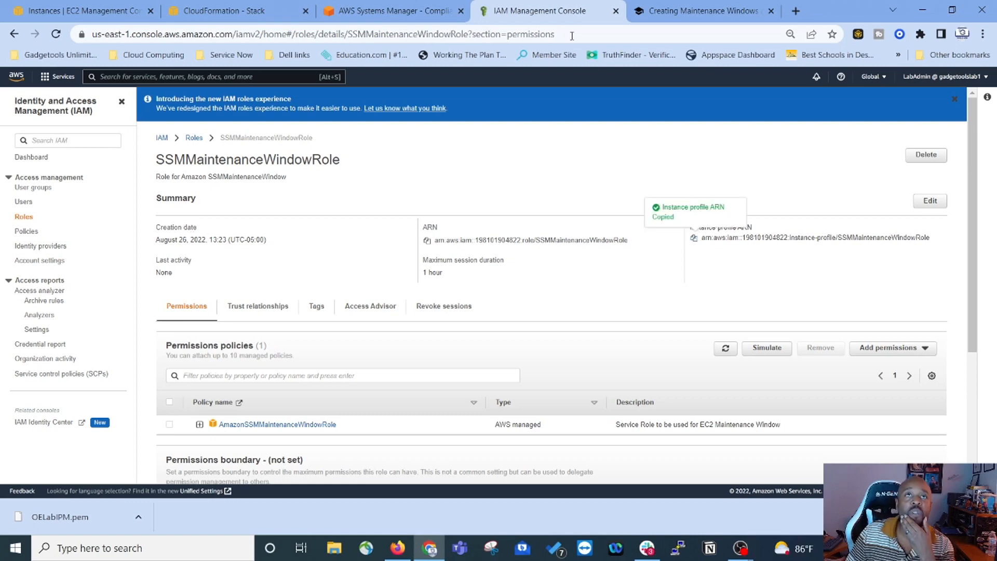
click(661, 18)
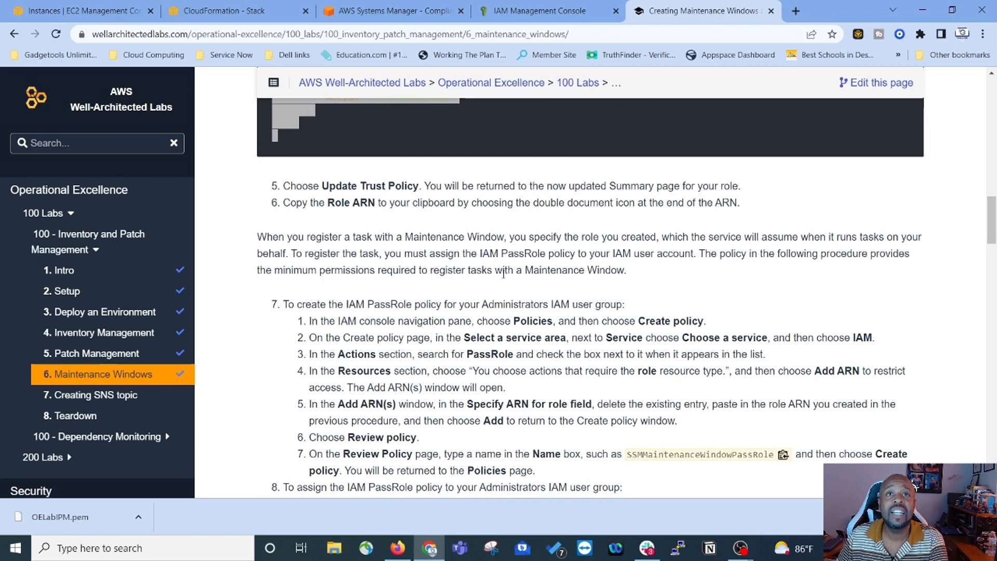
scroll(613, 283, down, 3)
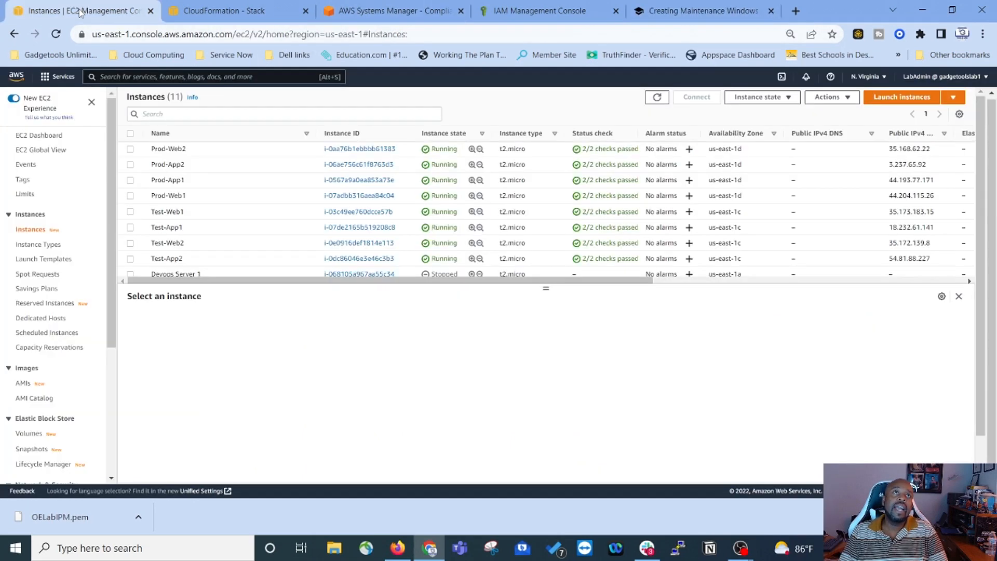
Step: Open IAM from the console search and start a new policy from the Policies page
click(81, 12)
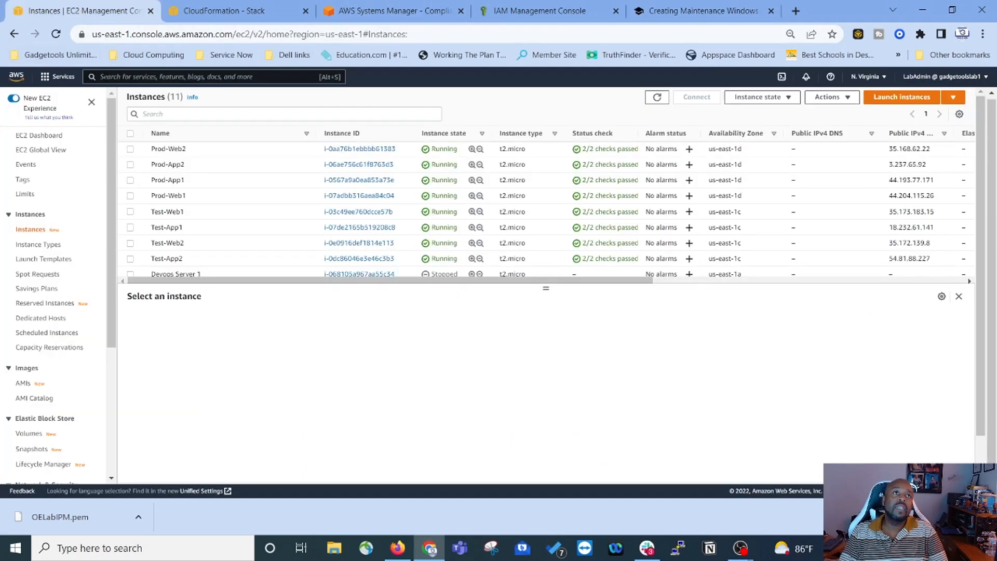
text(iam)
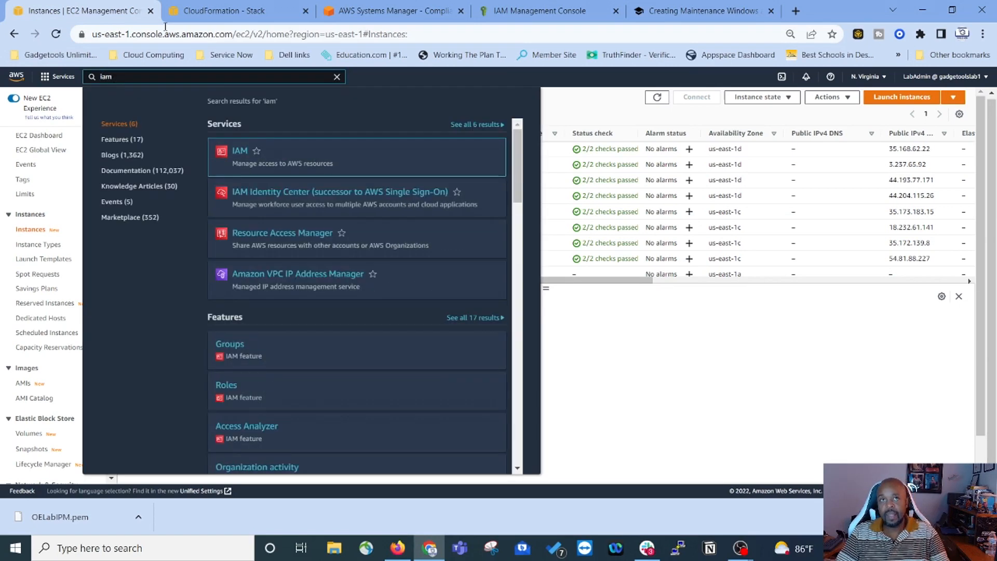
click(241, 154)
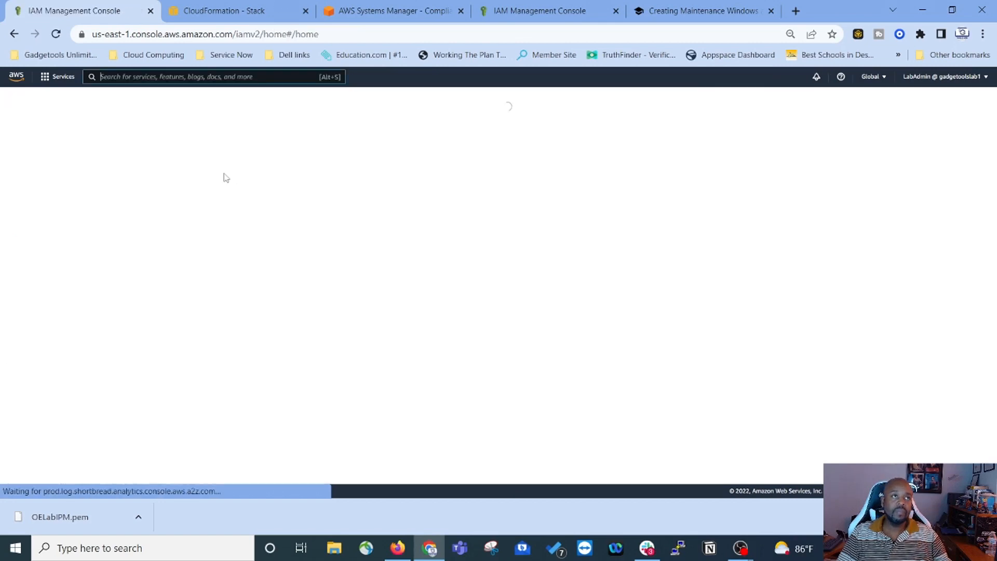
click(25, 232)
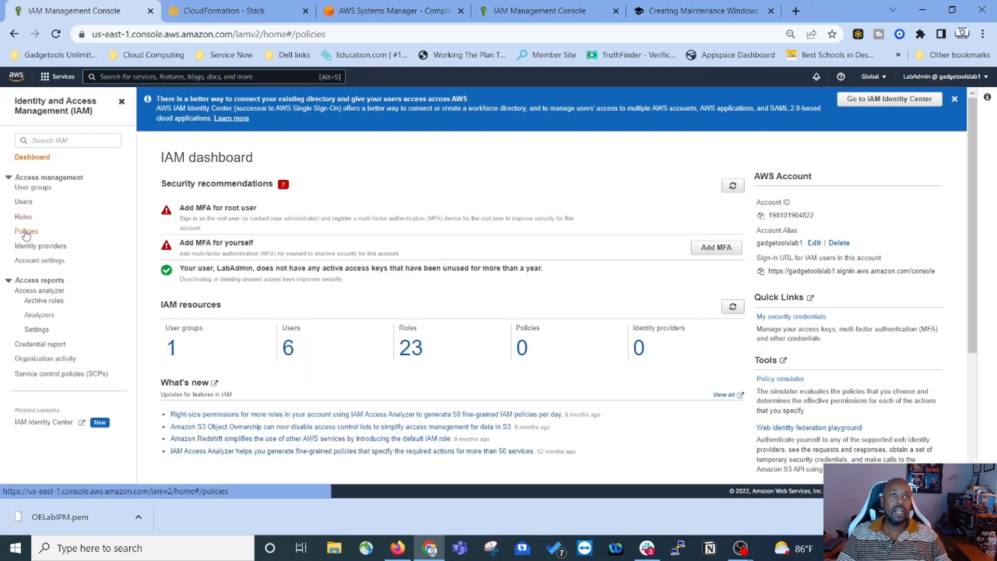
click(903, 167)
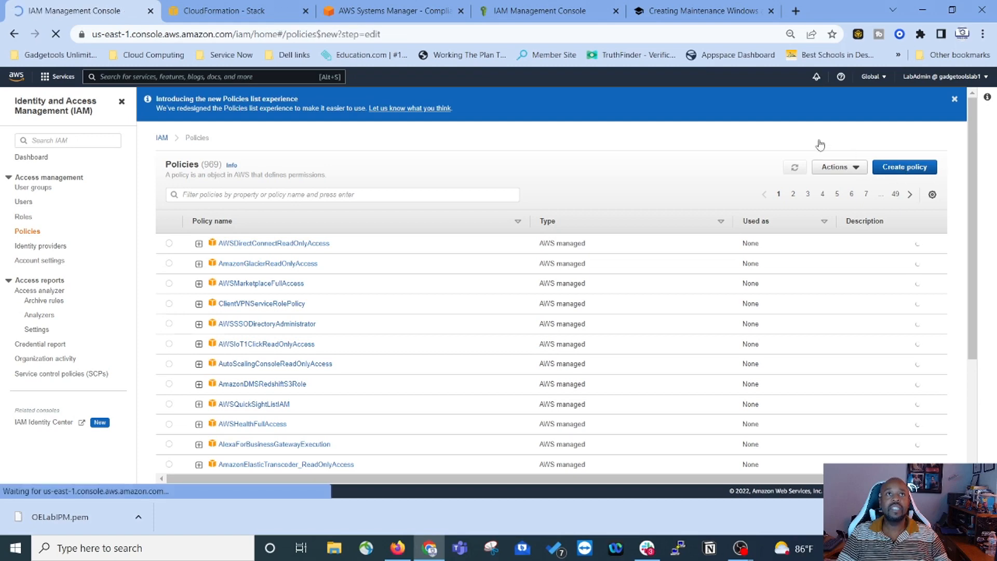
Step: Review the lab instructions and role details, then return to the new policy draft
click(700, 13)
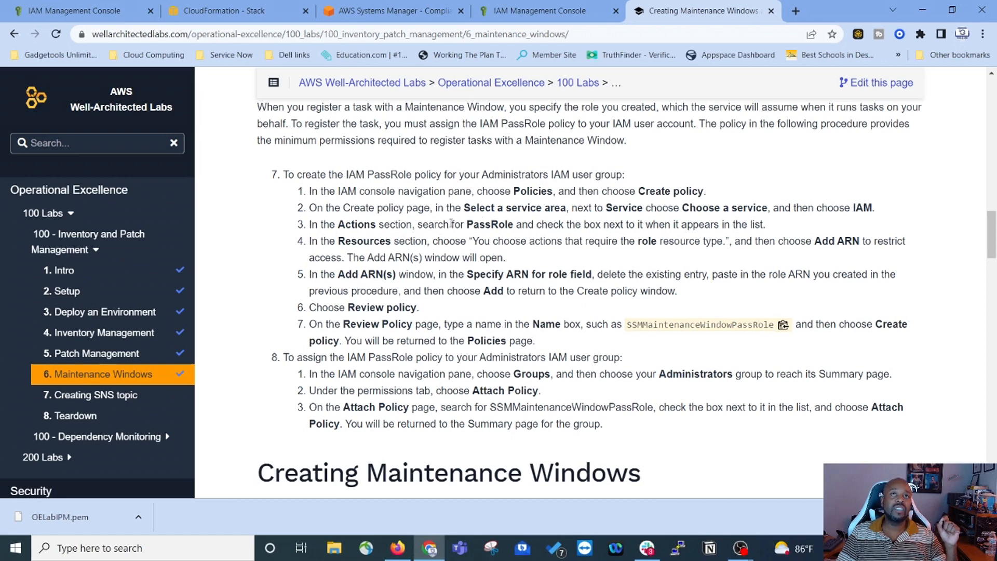
click(553, 15)
click(73, 11)
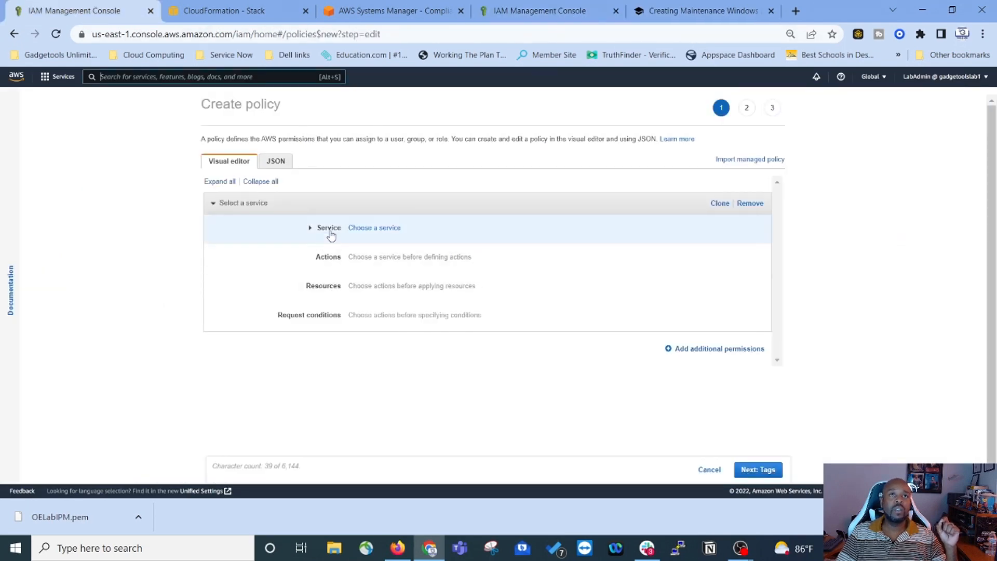
Step: Choose IAM as the policy's service and allow the PassRole action
click(383, 228)
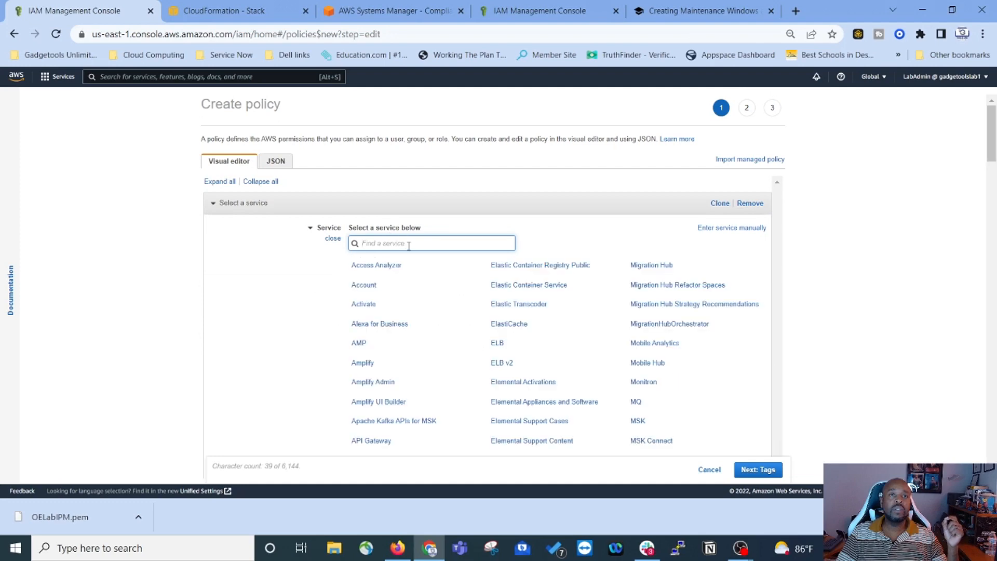
text(iam)
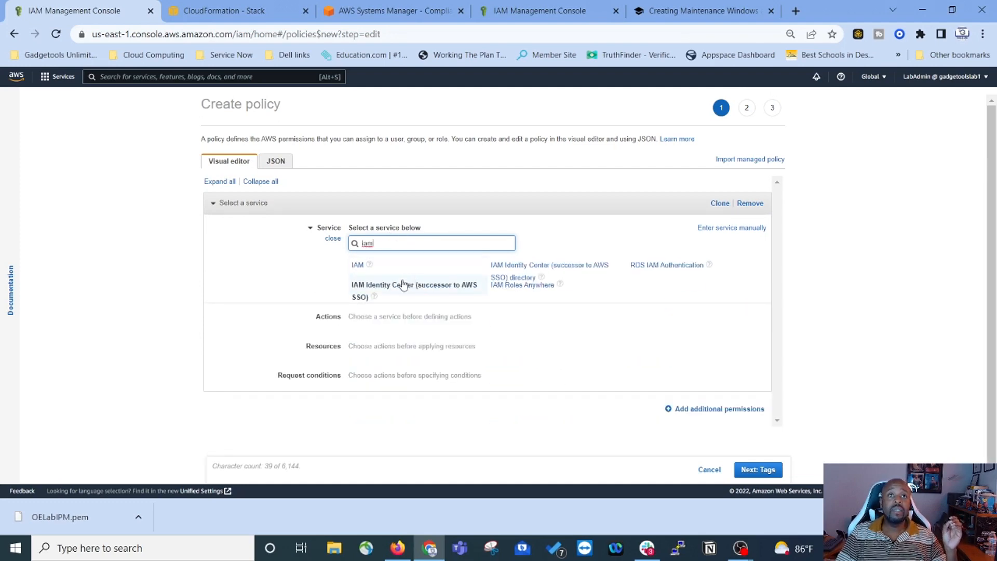
click(358, 265)
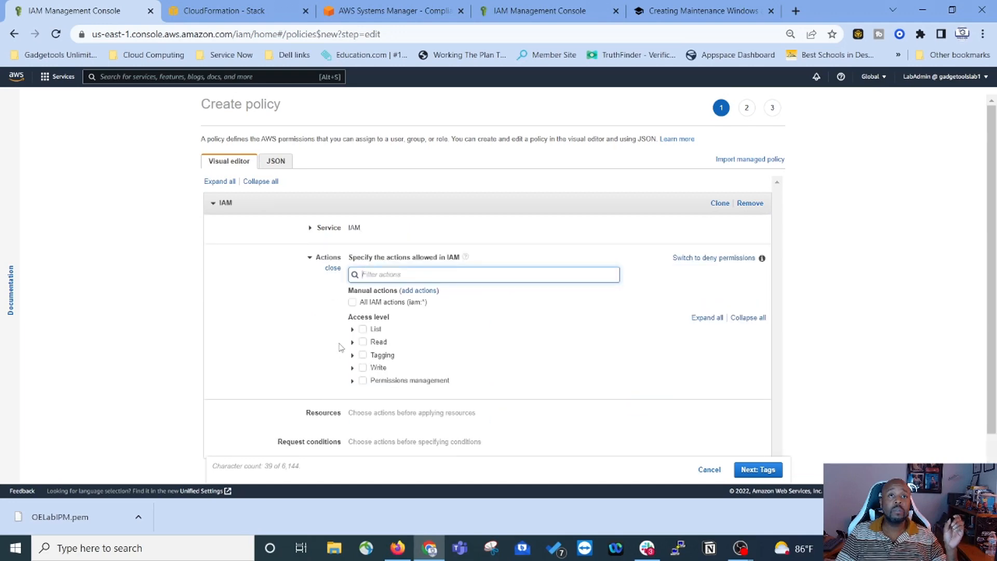
scroll(311, 317, down, 2)
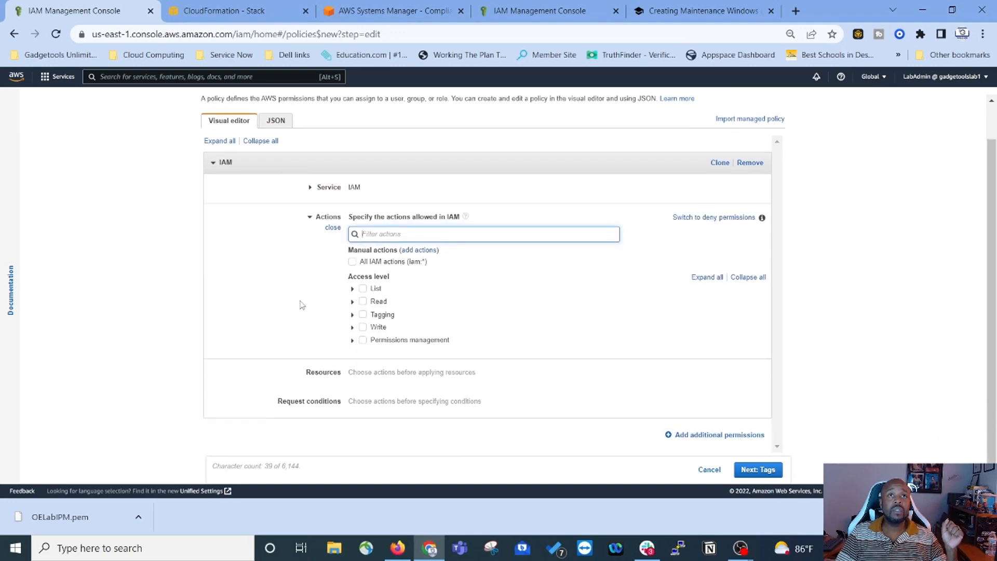
scroll(300, 306, up, 1)
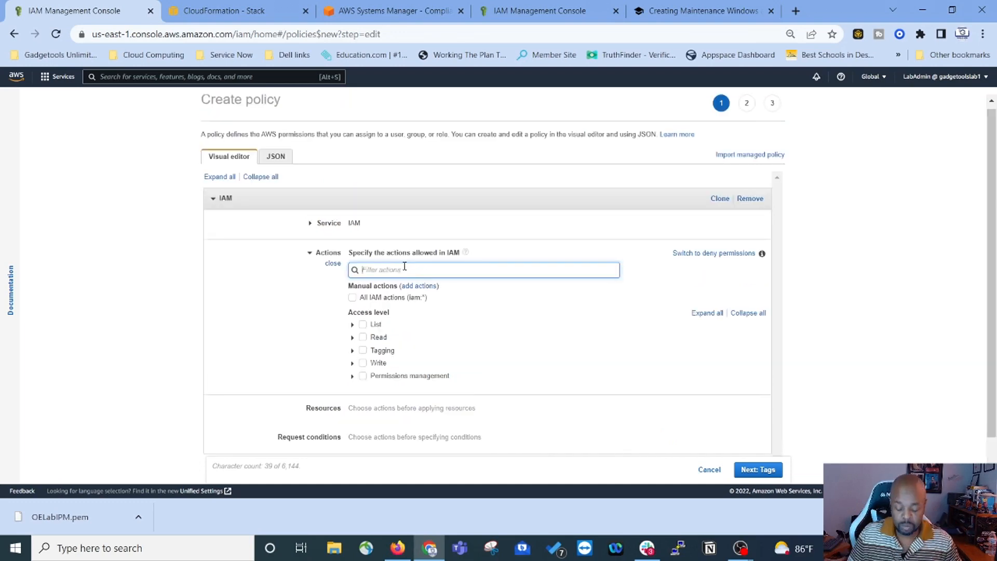
text(passrole)
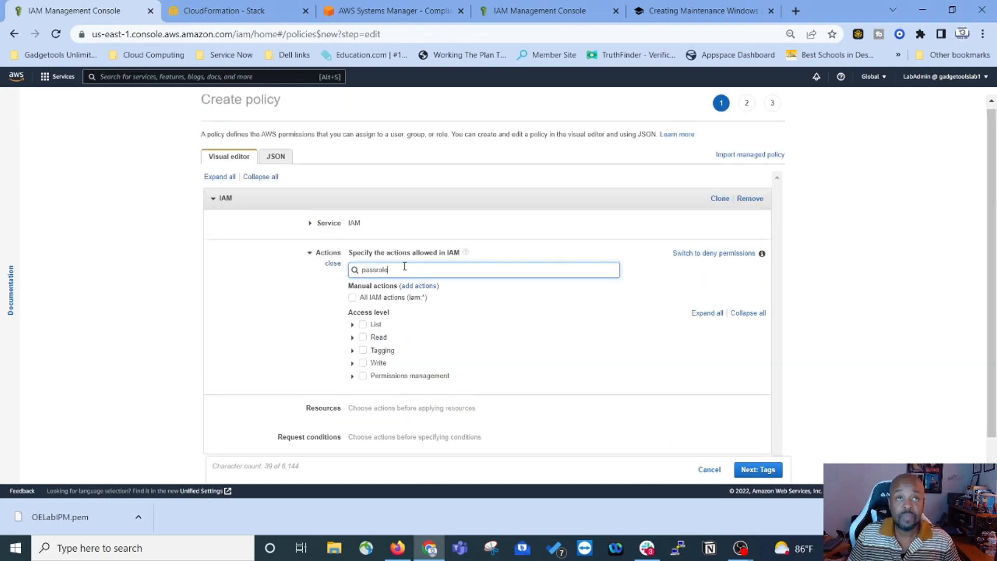
click(363, 292)
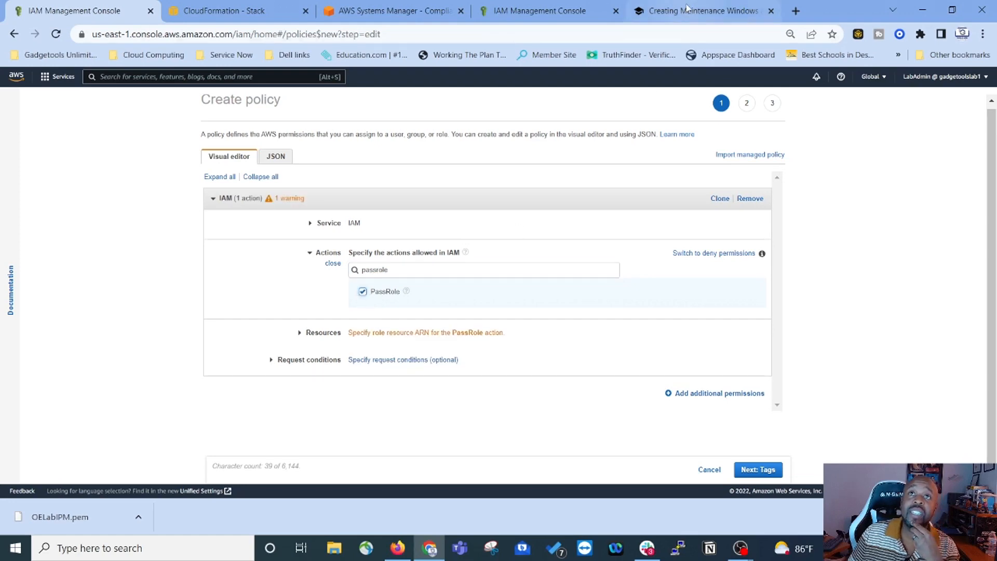
Step: After rechecking the lab instructions, expand the Resources settings for PassRole
click(663, 15)
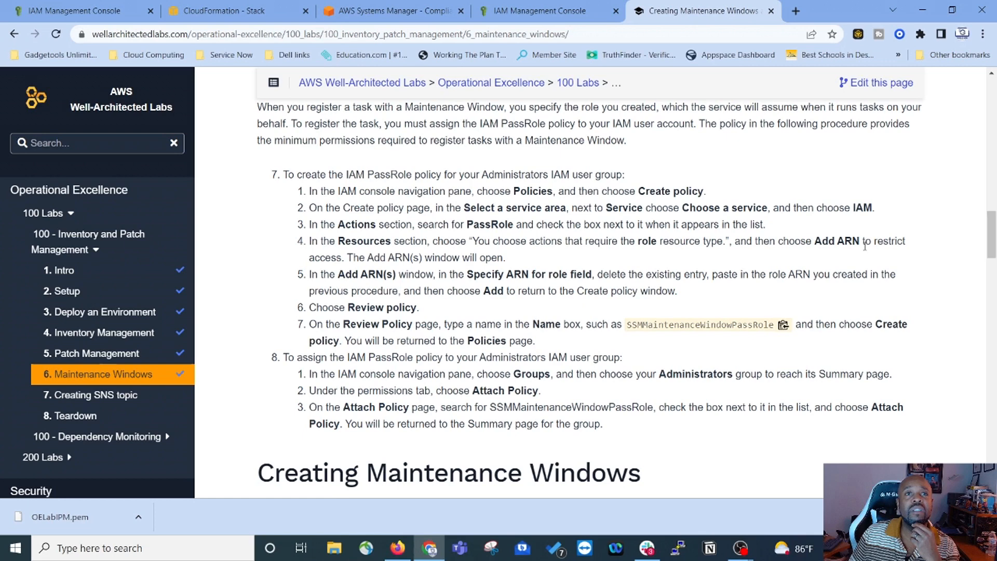
click(558, 14)
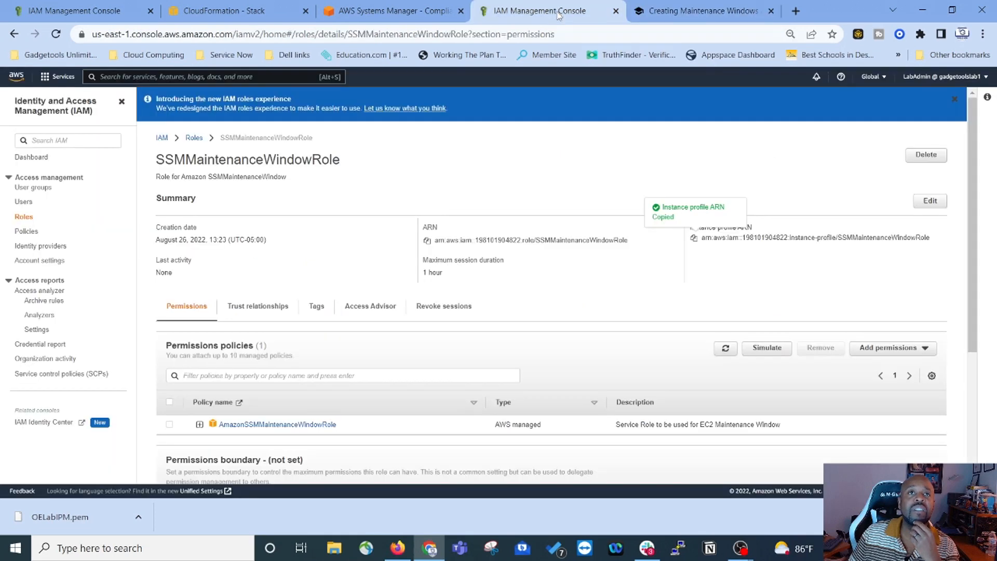
click(99, 14)
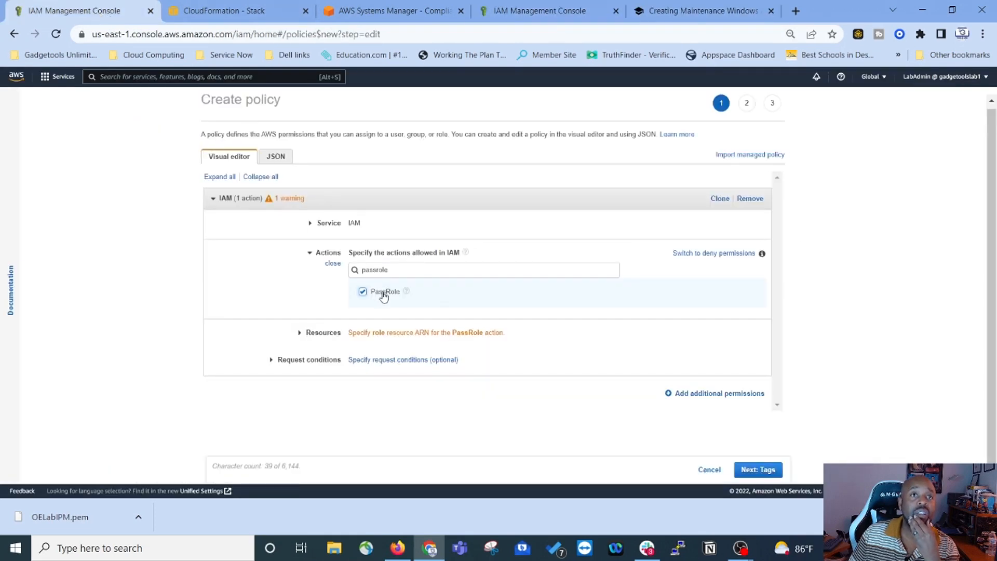
click(429, 333)
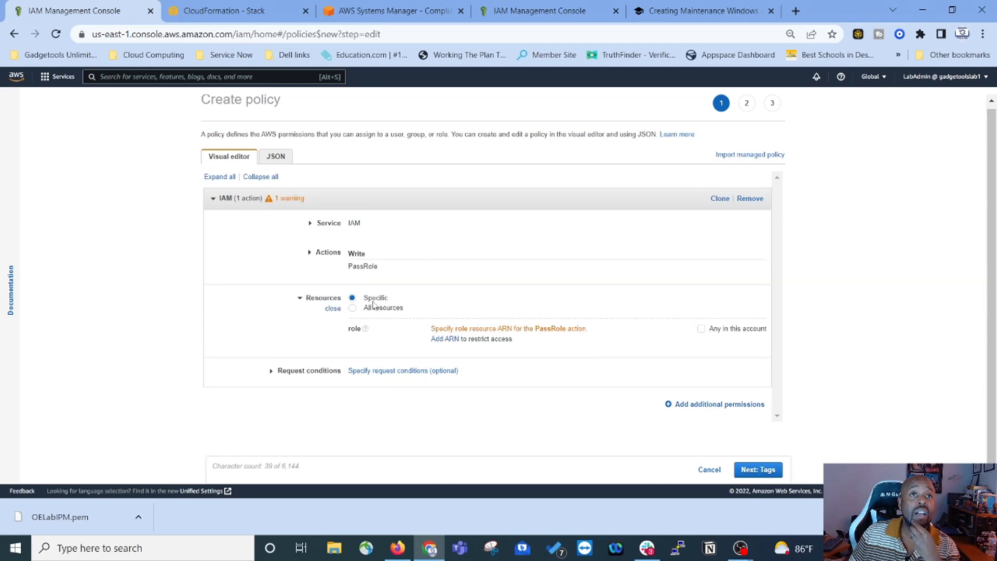
Step: Add the SSMMaintenanceWindowRole instance-profile ARN manually as the PassRole resource
click(445, 339)
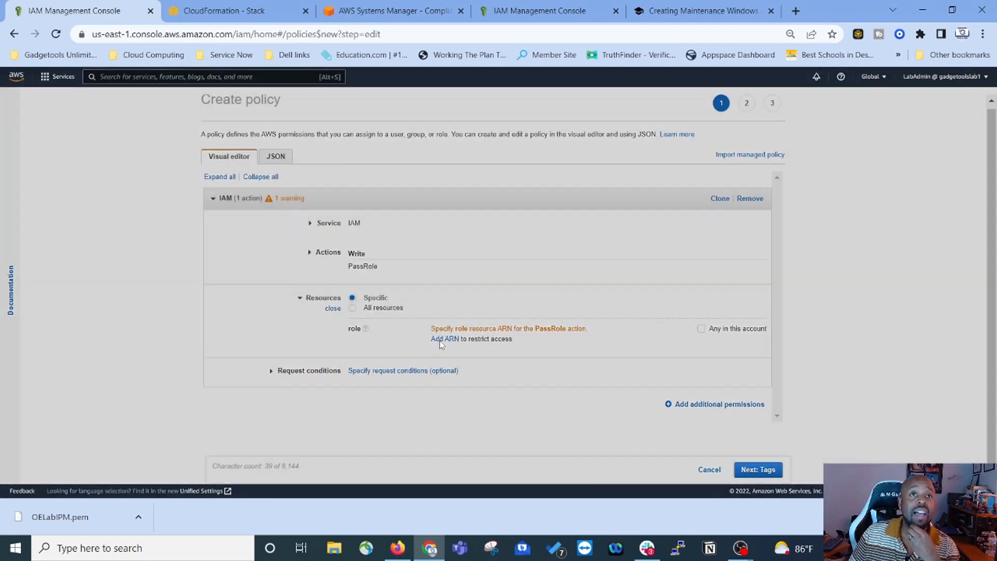
click(510, 245)
key(ctrl+v)
click(595, 182)
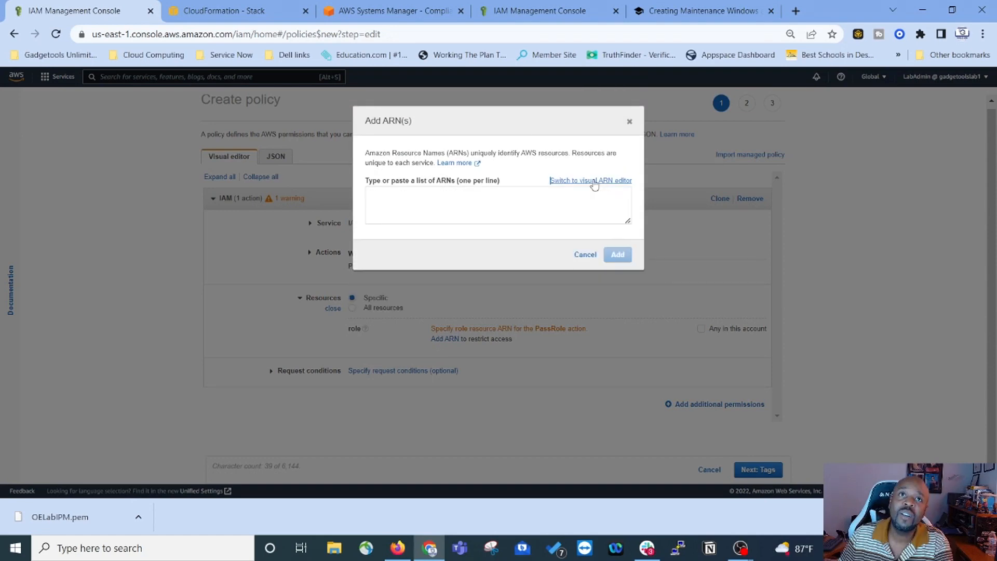
right_click(386, 195)
click(456, 299)
click(618, 255)
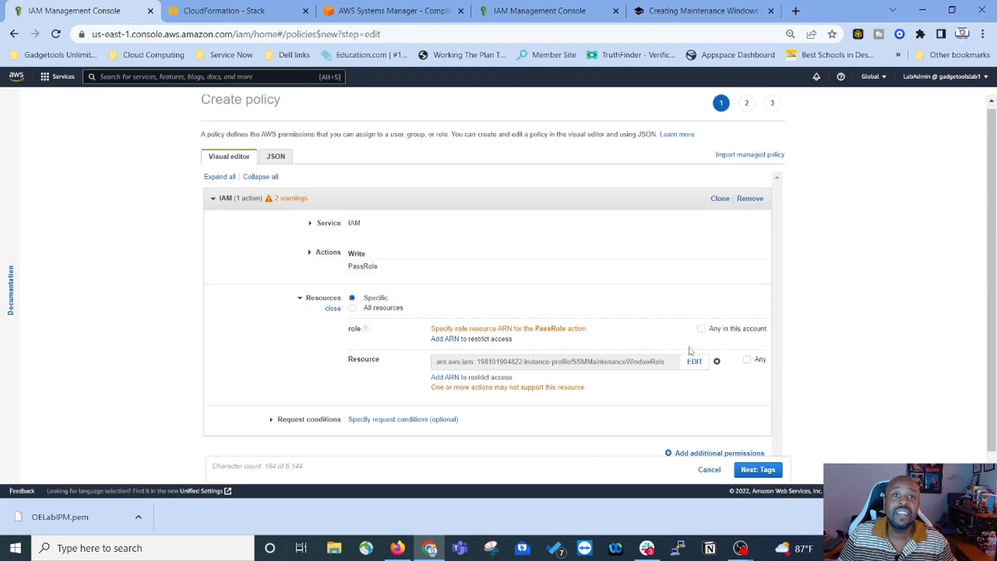
Step: Copy the policy name SSMMaintenanceWindowPassRole from the lab, then continue to Add tags
click(691, 12)
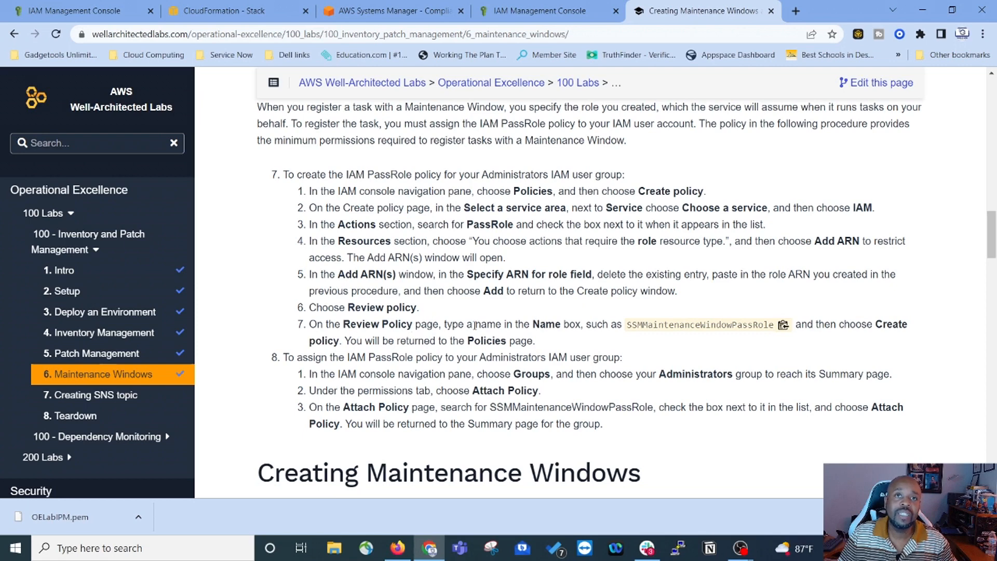
click(783, 324)
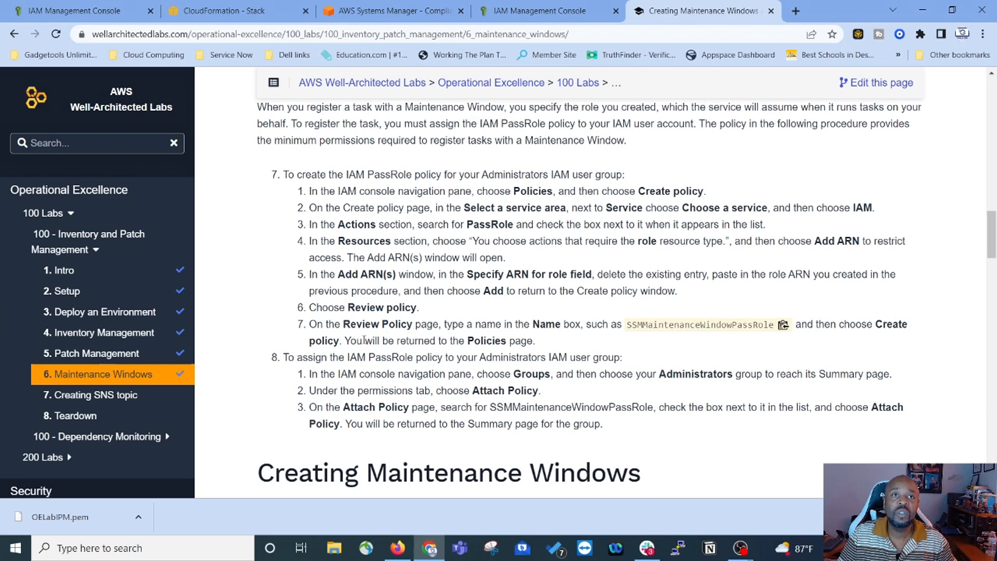
click(556, 12)
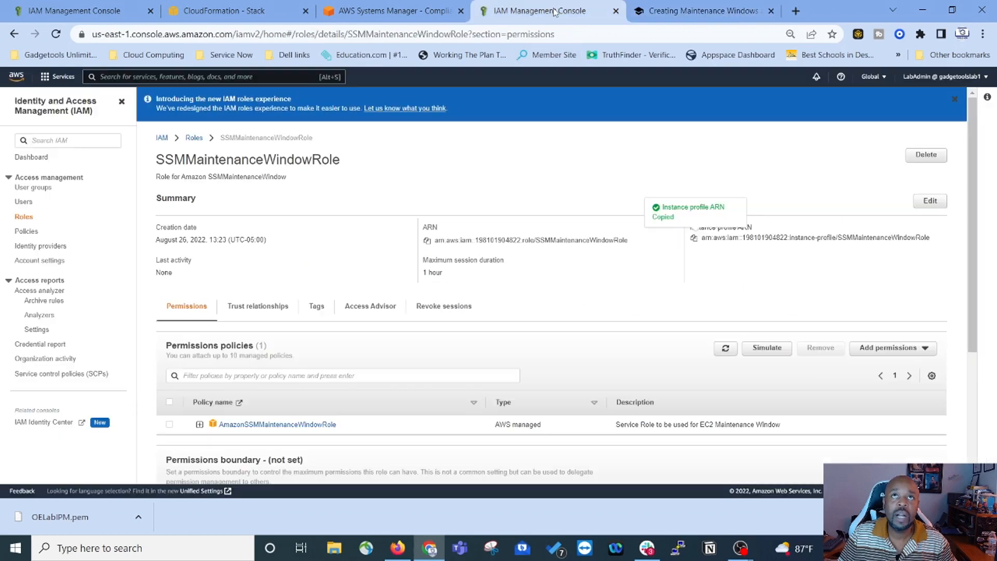
click(65, 11)
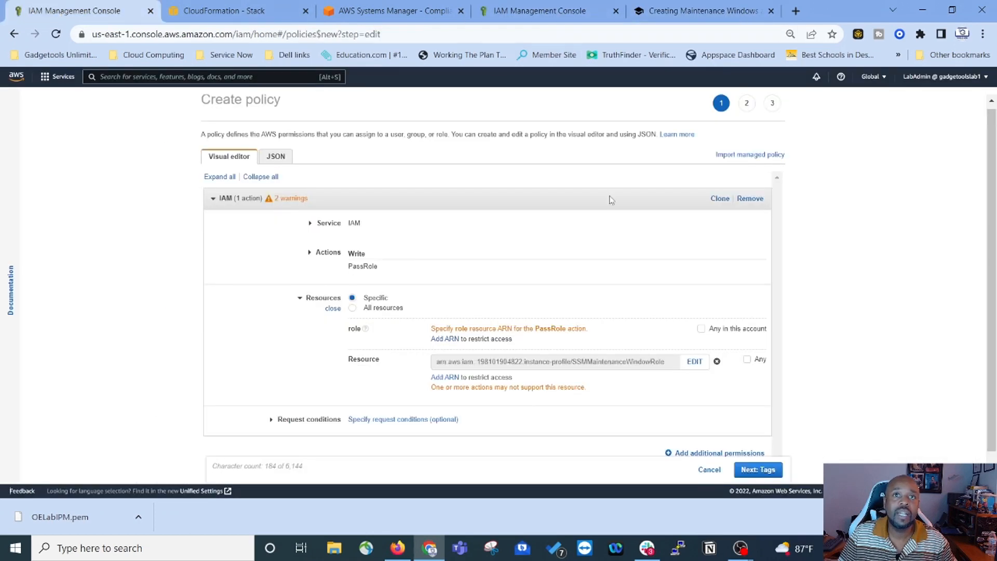
scroll(712, 300, down, 1)
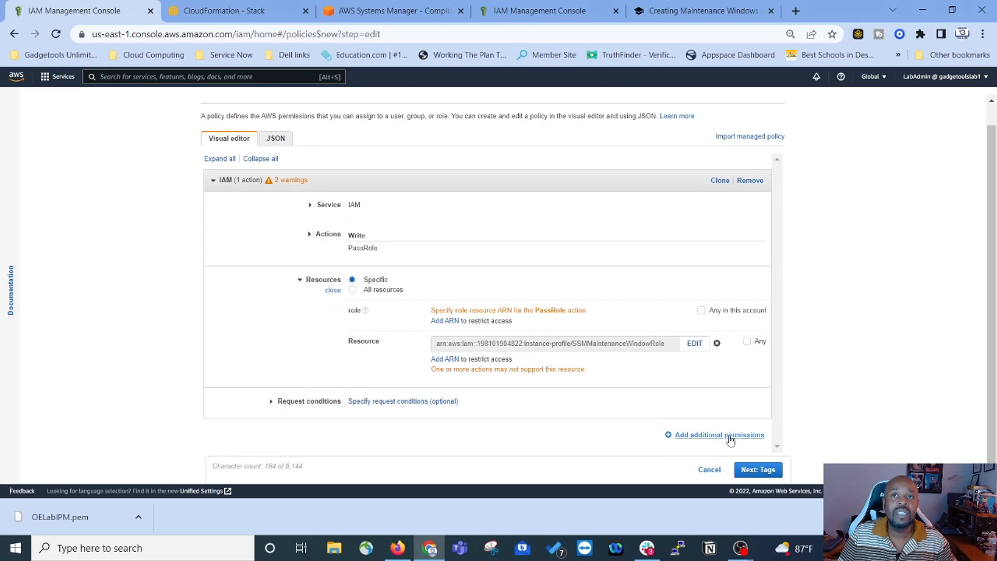
click(758, 471)
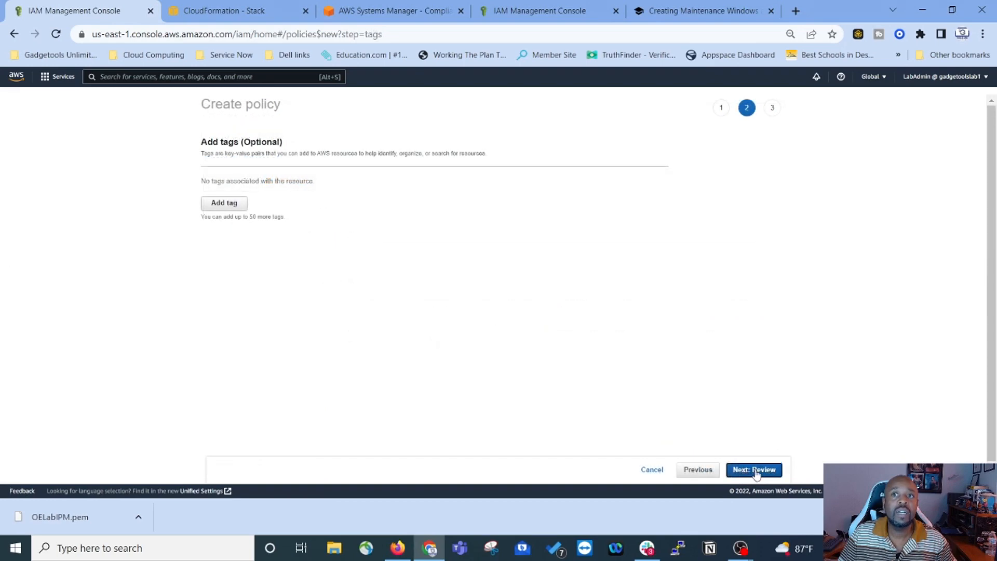
Step: Skip tags, paste SSMMaintenanceWindowPassRole as the policy name, and create the policy
click(756, 470)
click(314, 168)
right_click(313, 168)
click(352, 270)
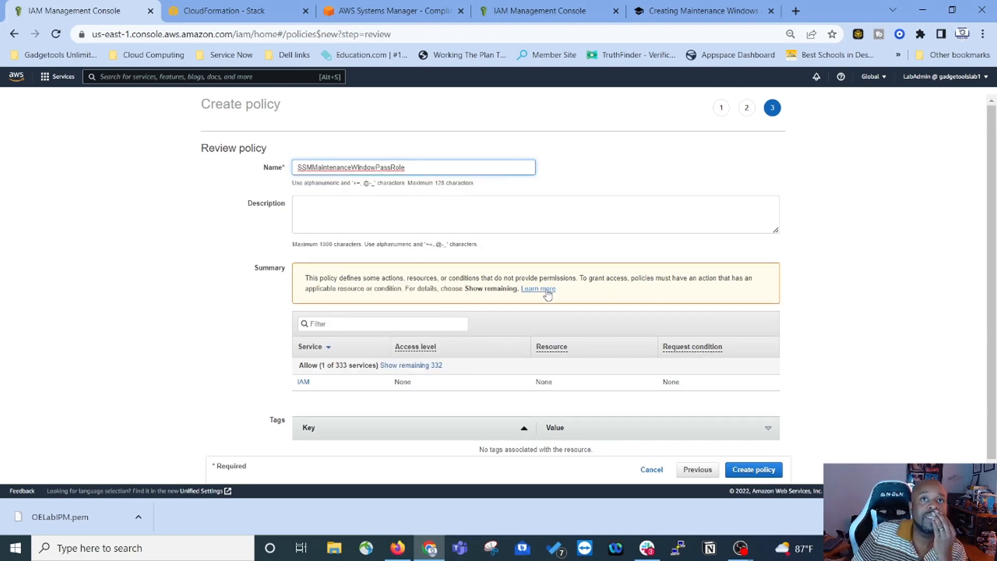
scroll(387, 374, down, 1)
click(756, 470)
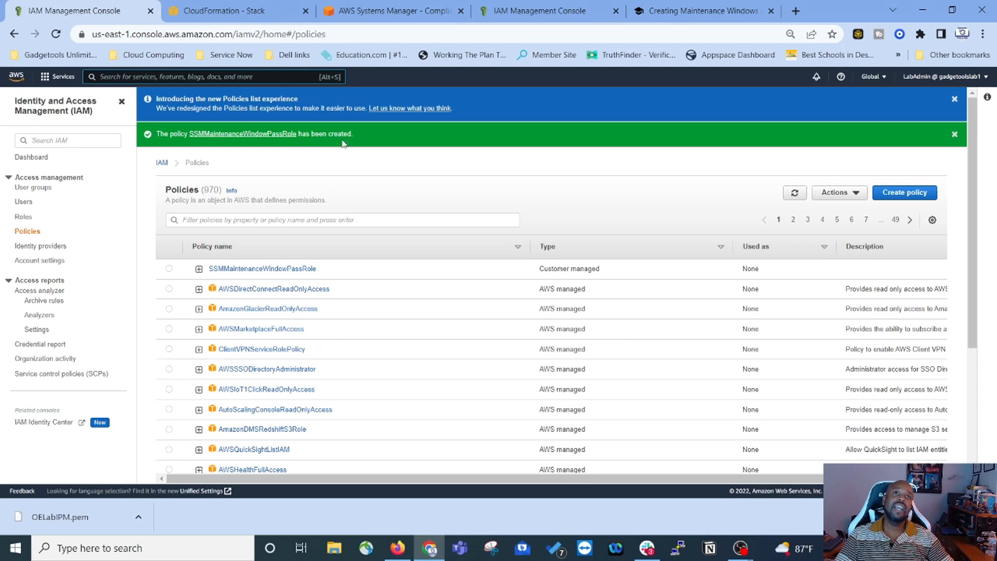
Step: Read lab step 8, then go back through the role page to the IAM policies list
click(700, 19)
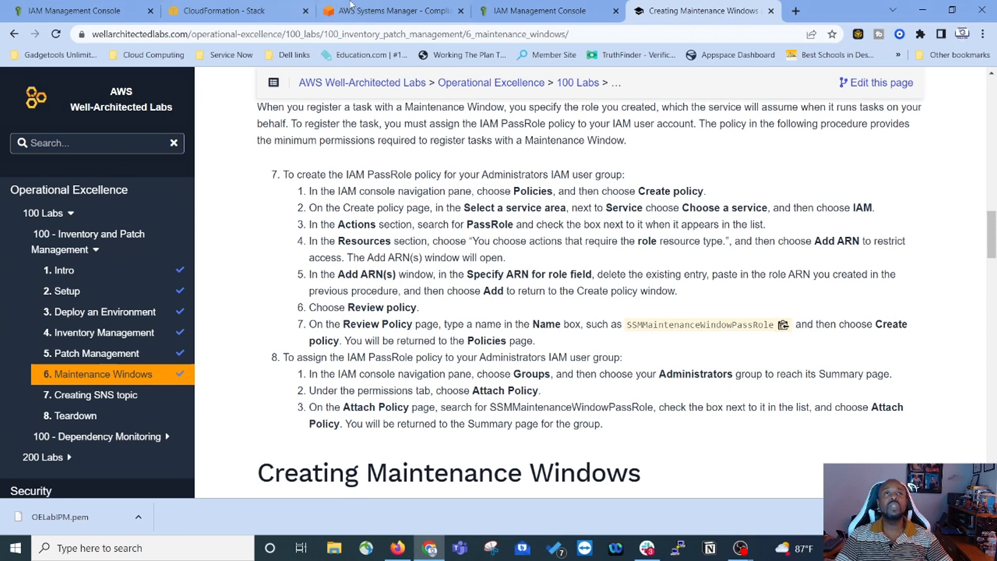
click(538, 14)
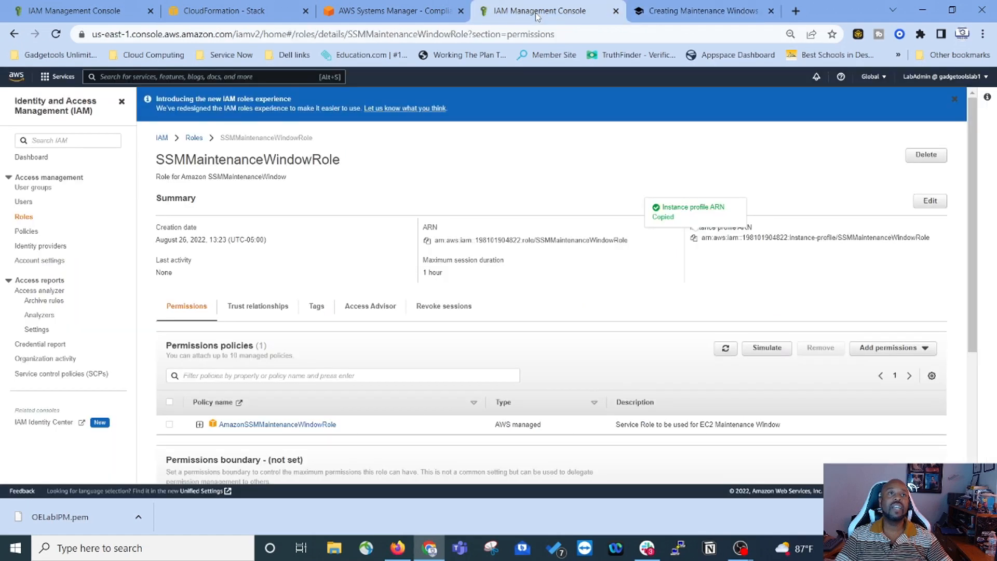
click(76, 11)
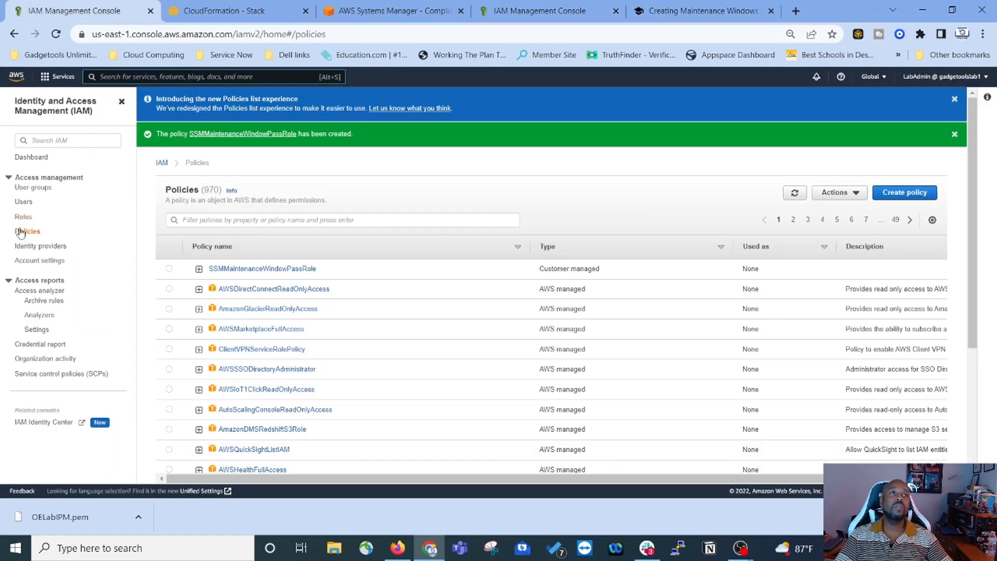
Step: Attach SSMMaintenanceWindowPassRole to the Admins user group's permissions, then go back to the lab tab
click(33, 191)
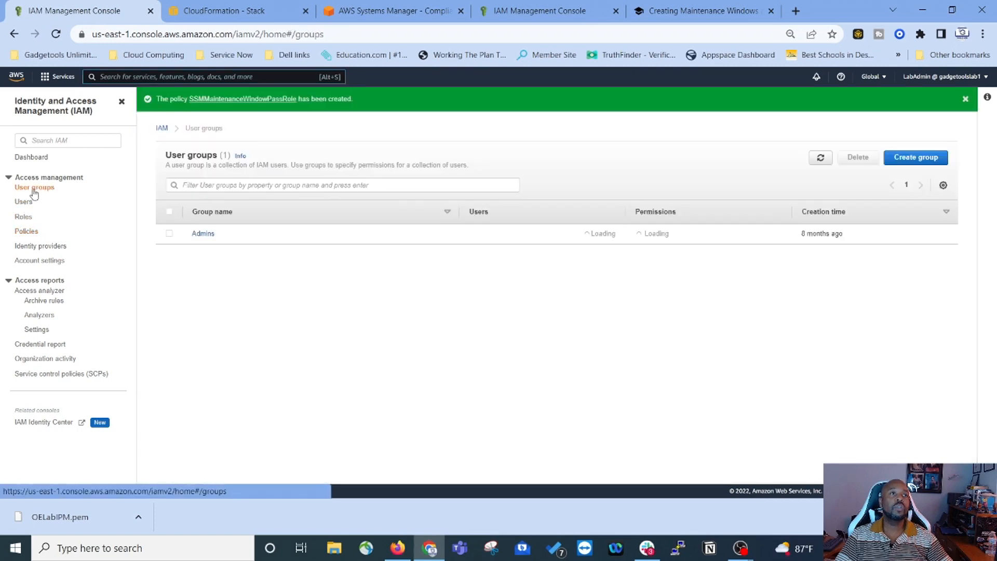
click(203, 235)
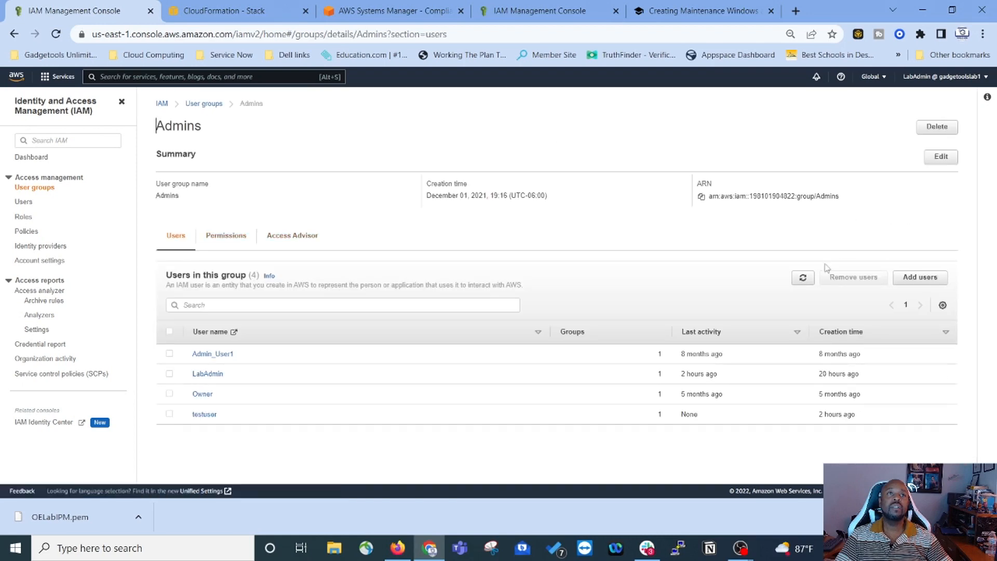
click(213, 240)
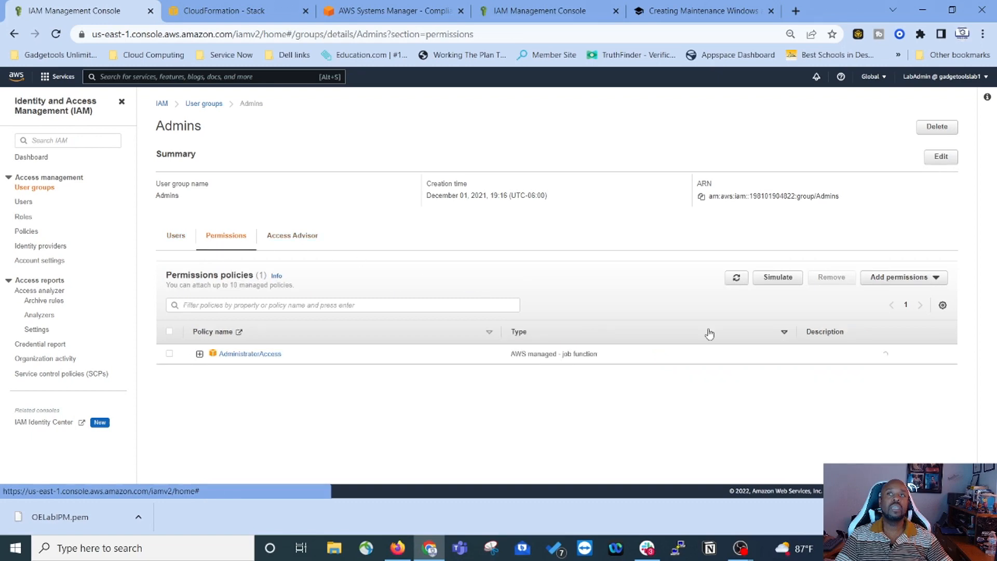
click(919, 280)
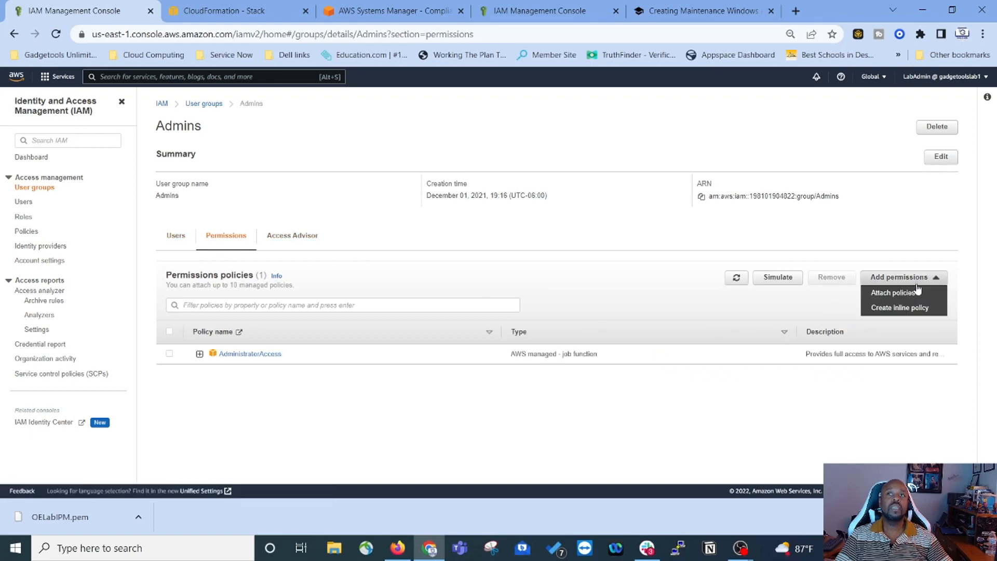
click(913, 295)
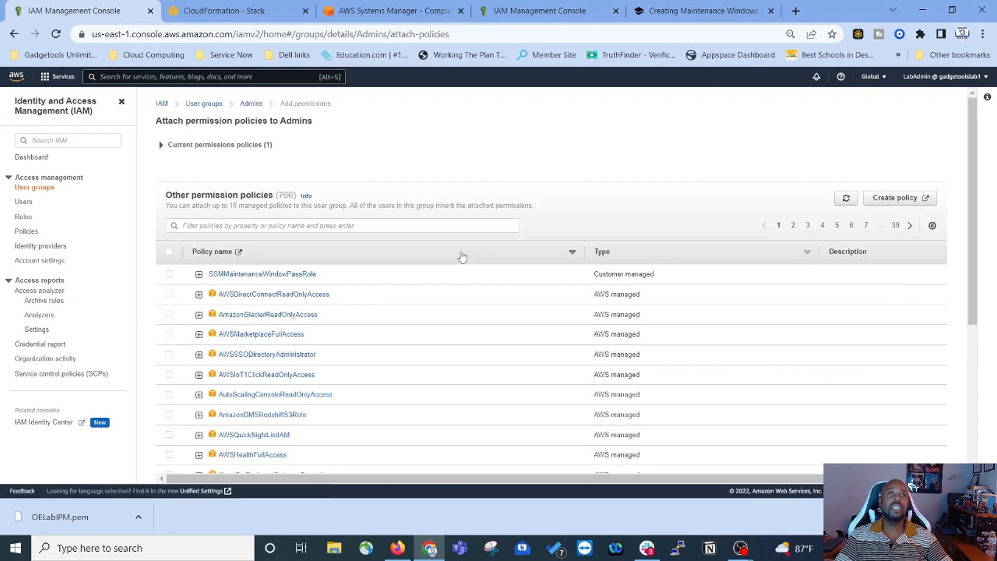
click(299, 281)
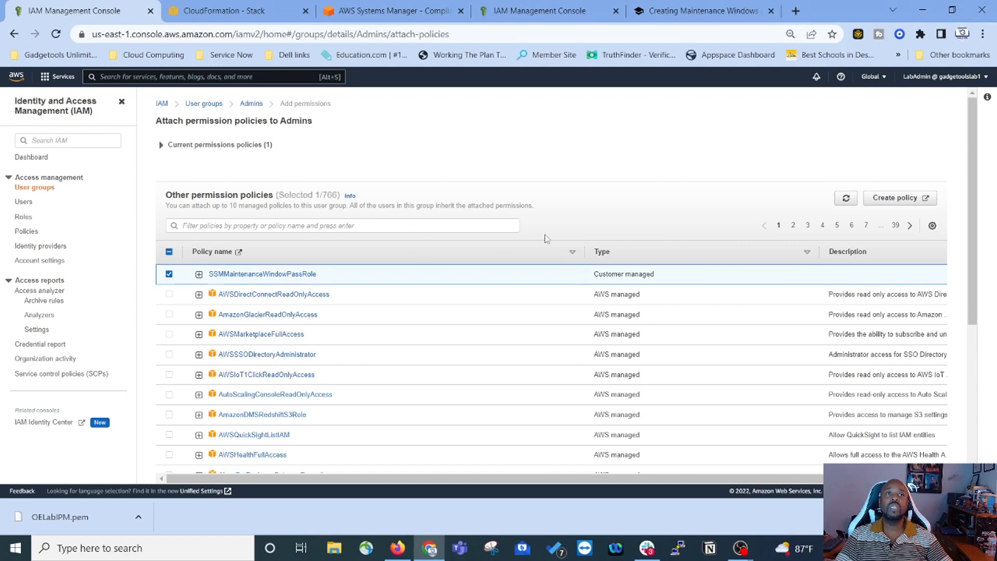
scroll(707, 240, down, 1)
scroll(707, 241, down, 4)
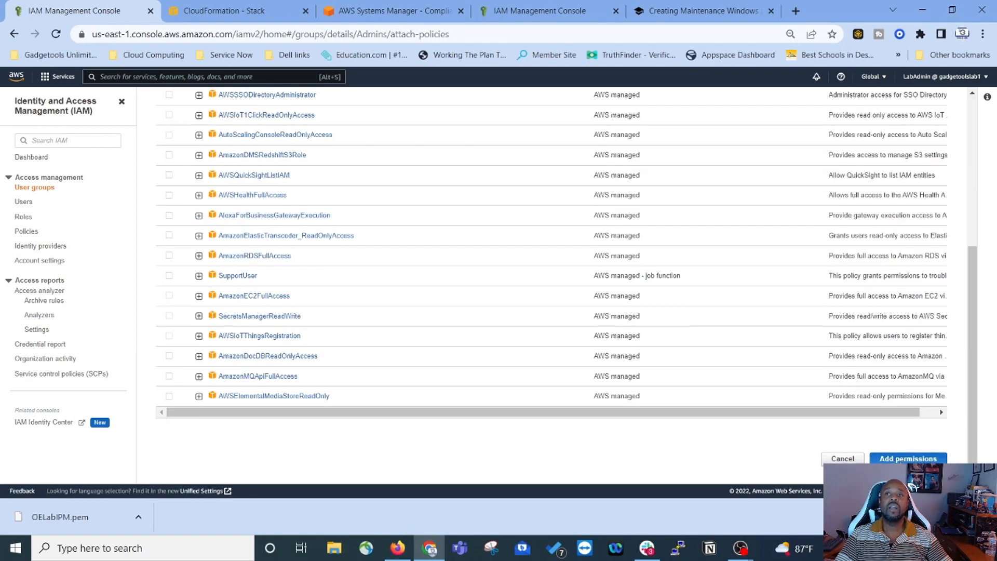
click(909, 459)
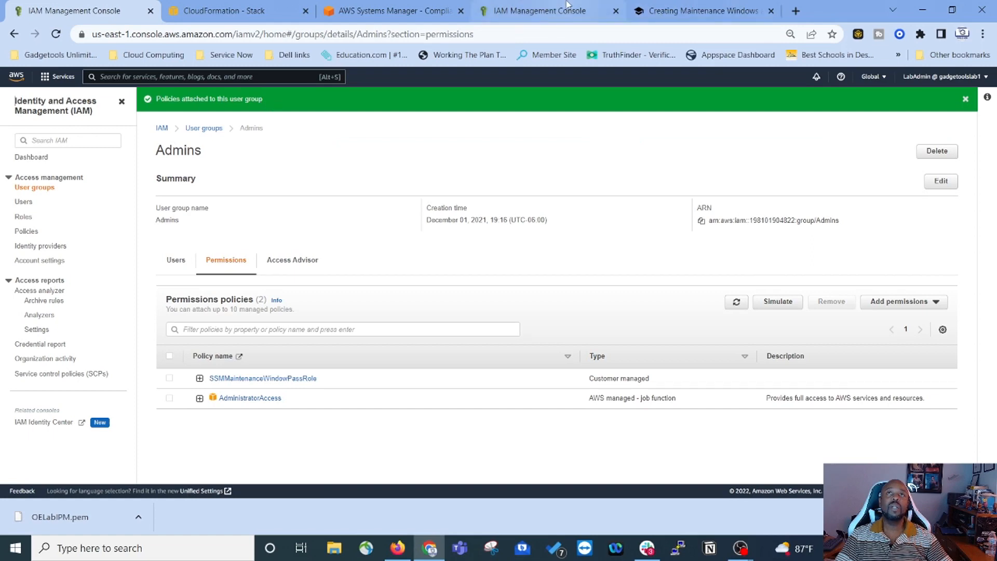
click(704, 14)
Step: Scroll to section 6.2 and copy the window name PatchTestWorkloadWebServers
scroll(561, 237, down, 5)
scroll(406, 290, up, 3)
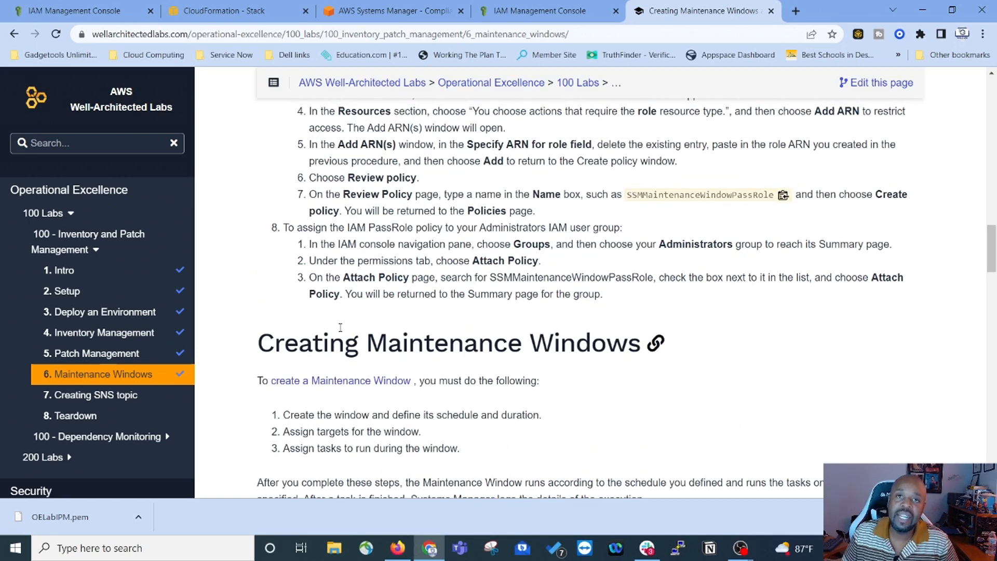
scroll(277, 191, down, 4)
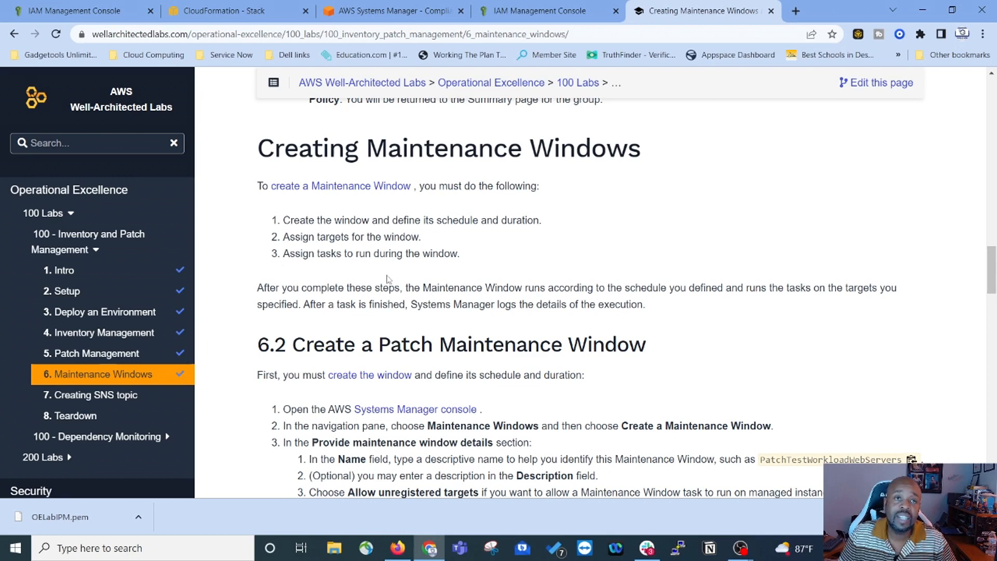
scroll(388, 280, down, 4)
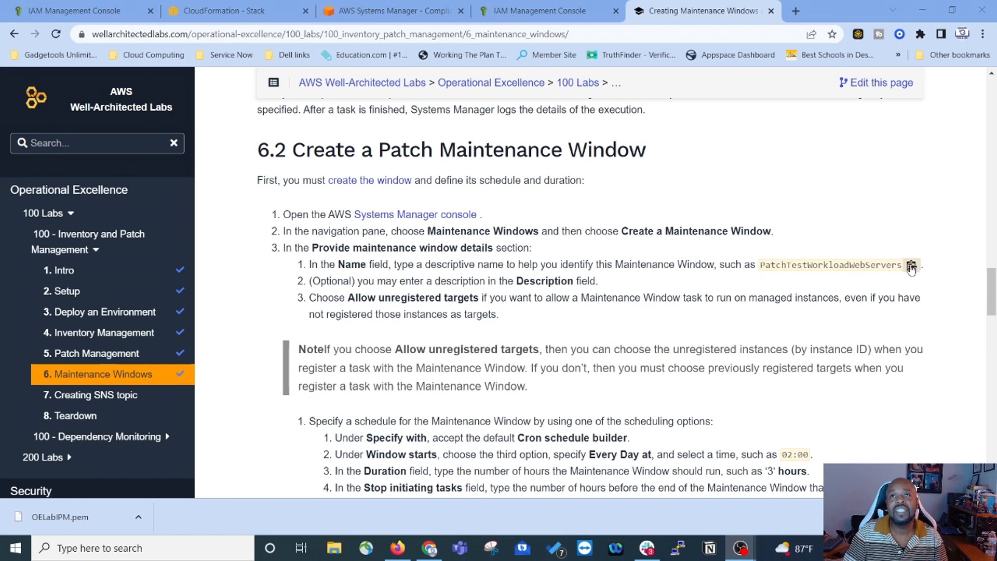
click(911, 267)
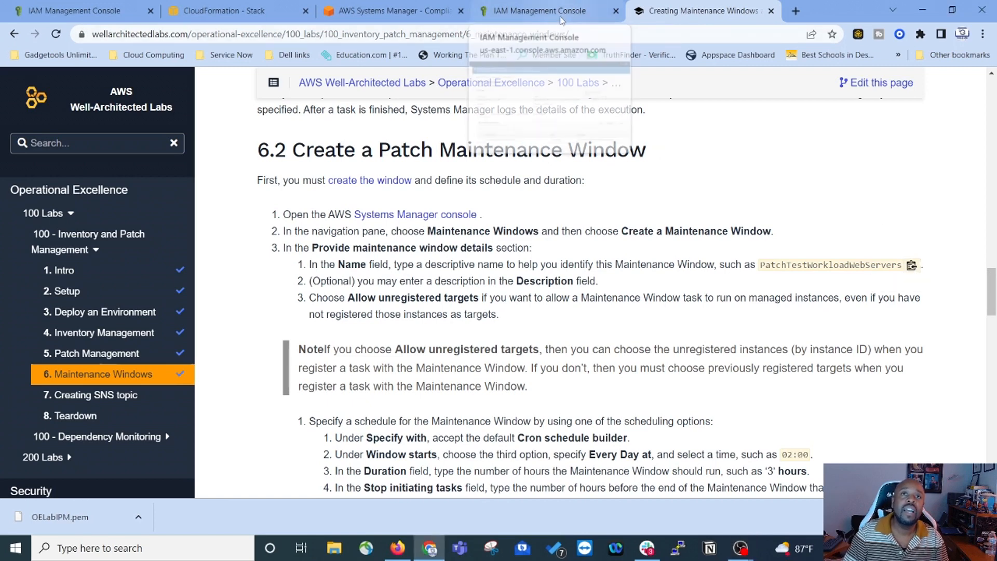
Step: Create a Systems Manager maintenance window draft named PatchTestWorkloadWebServers, then go back to the lab tab
click(399, 9)
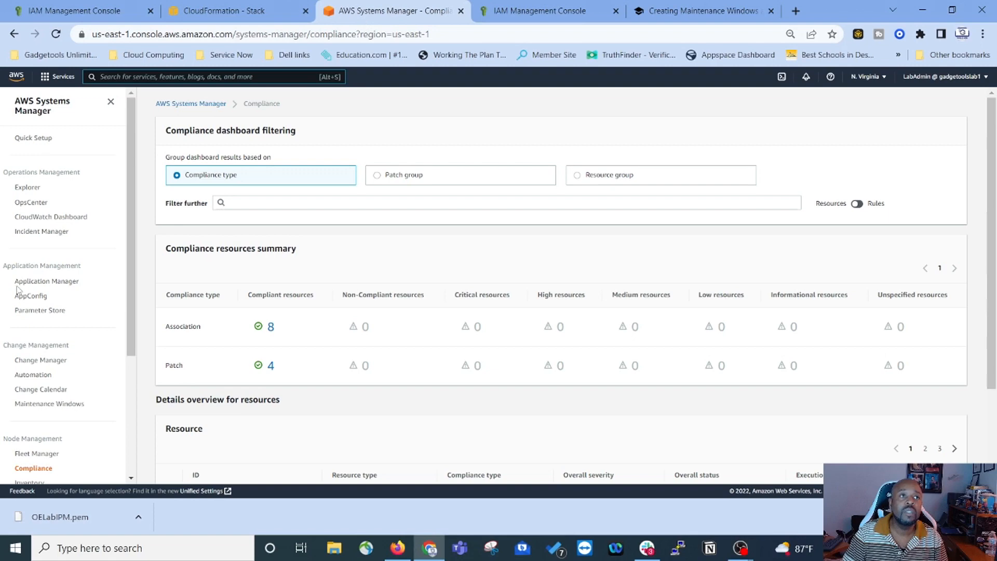
click(52, 405)
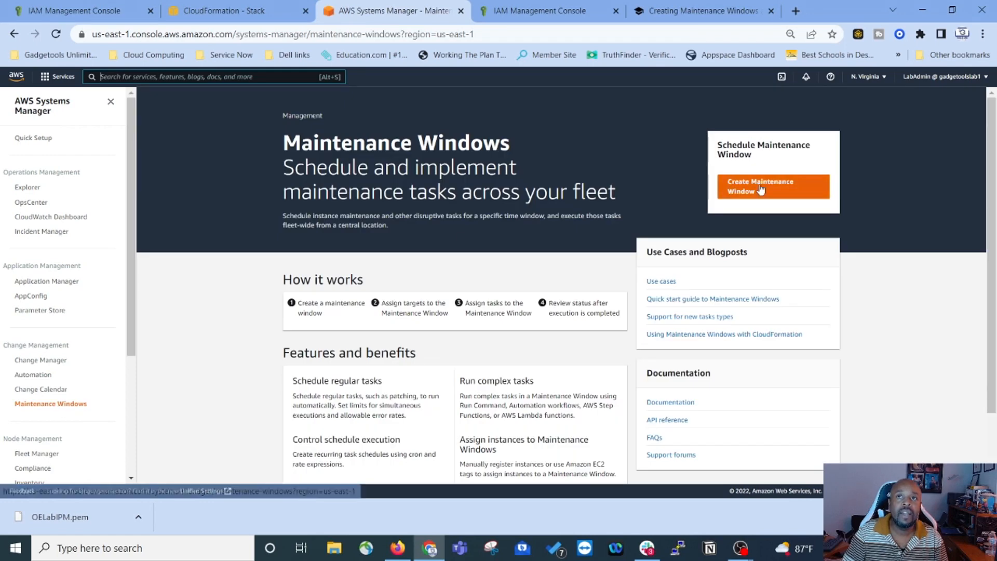
click(761, 190)
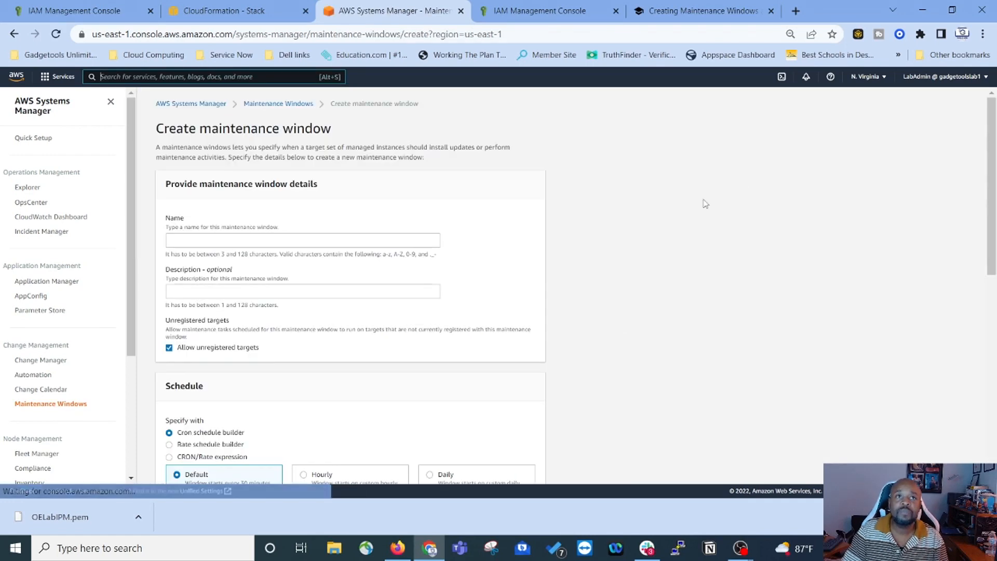
click(214, 234)
right_click(202, 242)
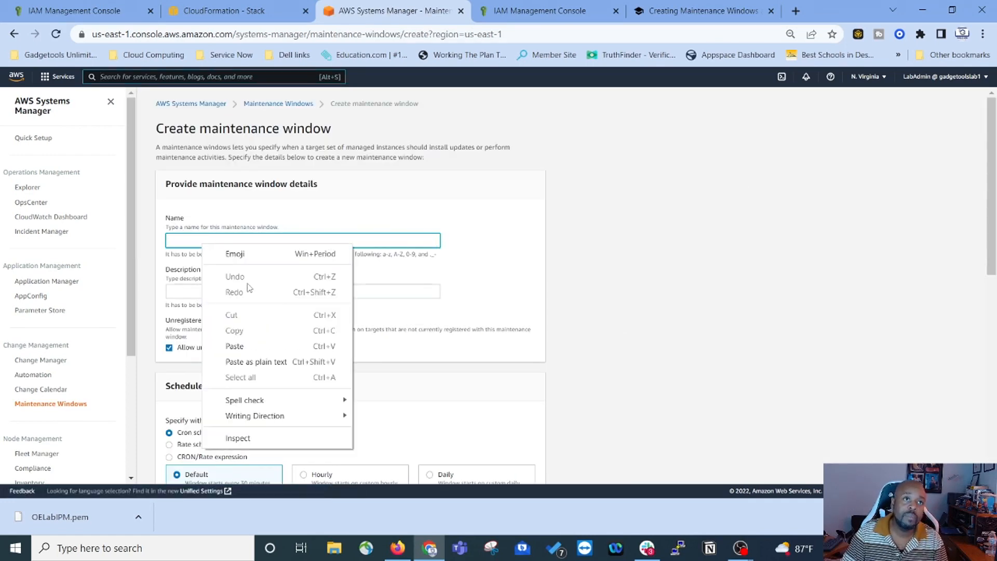
click(259, 346)
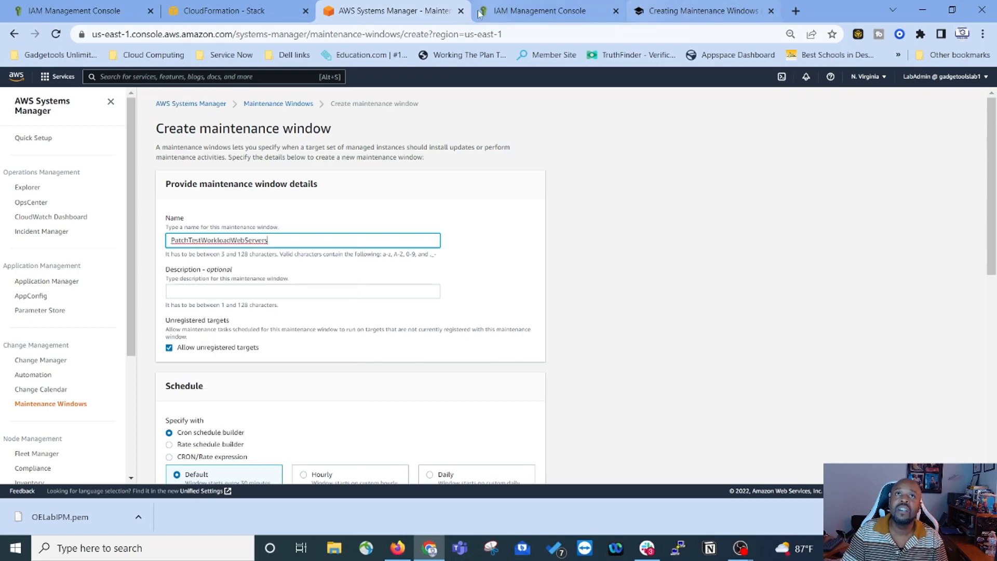
drag(377, 9, 564, 9)
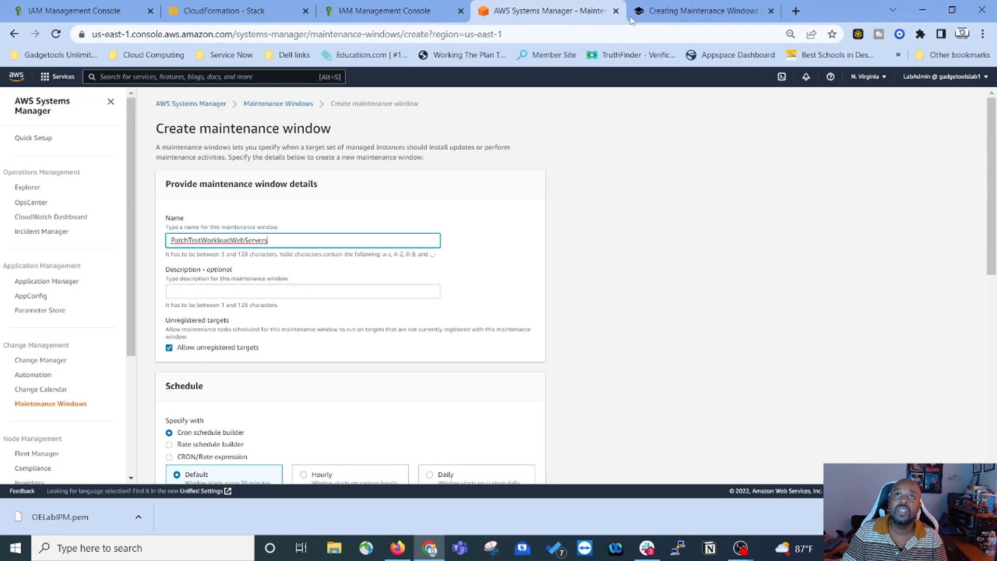
click(684, 10)
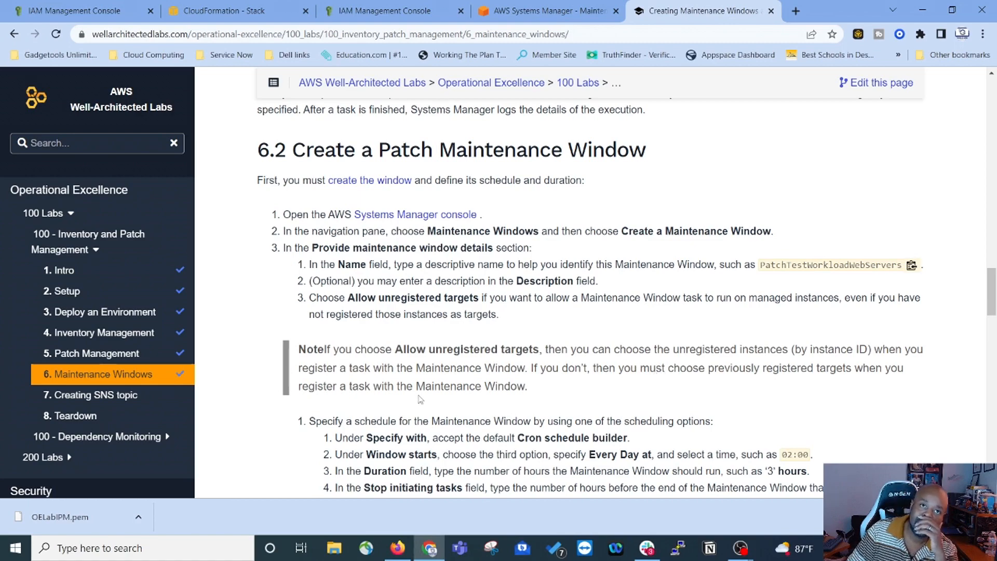
Step: Read the lab's maintenance window schedule steps, then return to the Create maintenance window form
scroll(446, 369, down, 1)
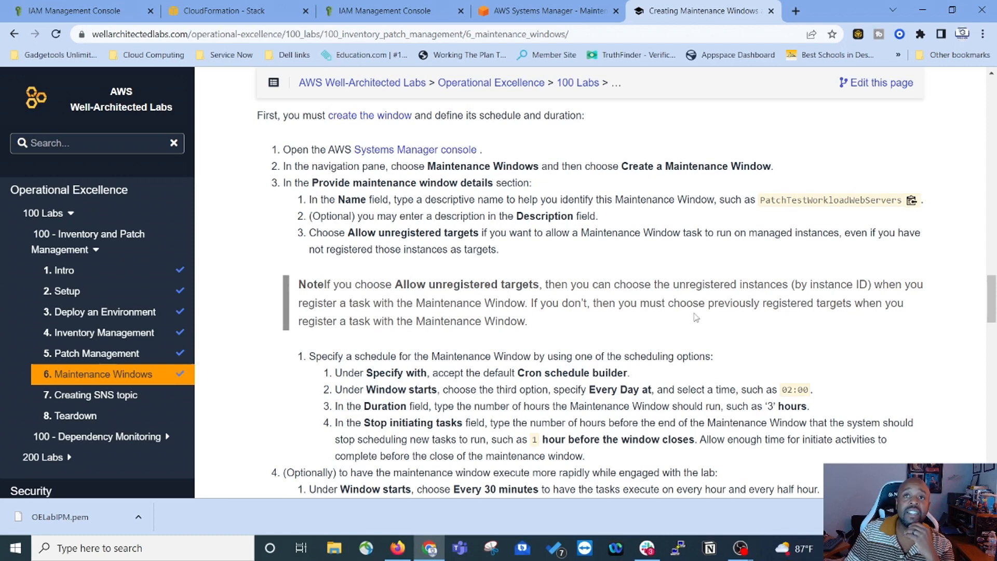
scroll(352, 310, down, 2)
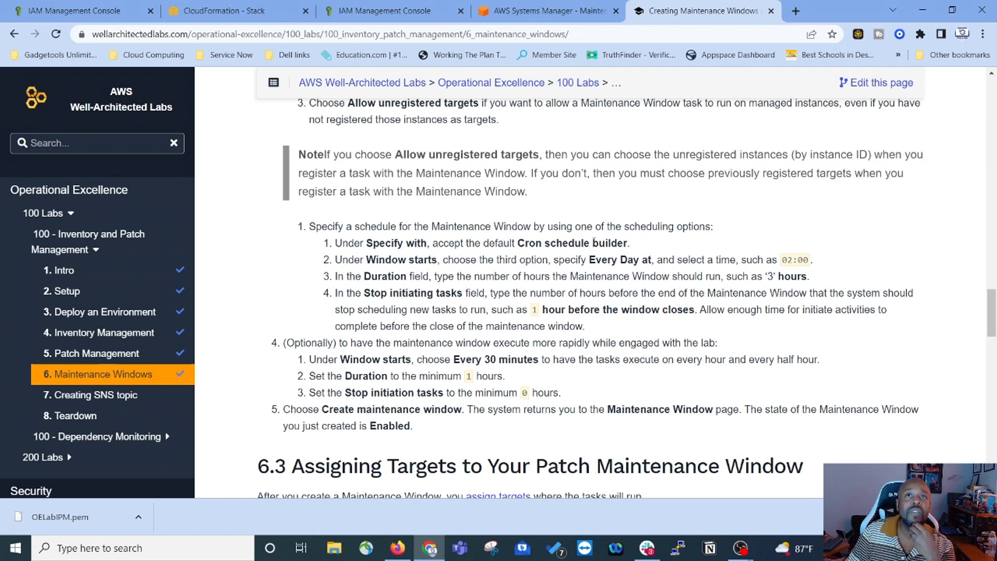
click(549, 16)
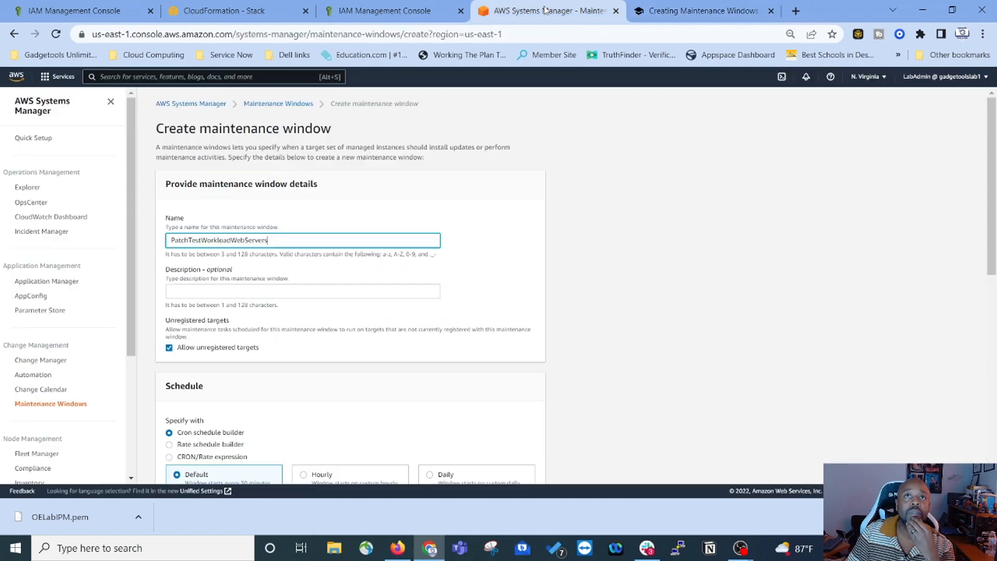
Step: Choose a Daily schedule starting at 02:00, checking the lab guide's schedule instructions
click(169, 284)
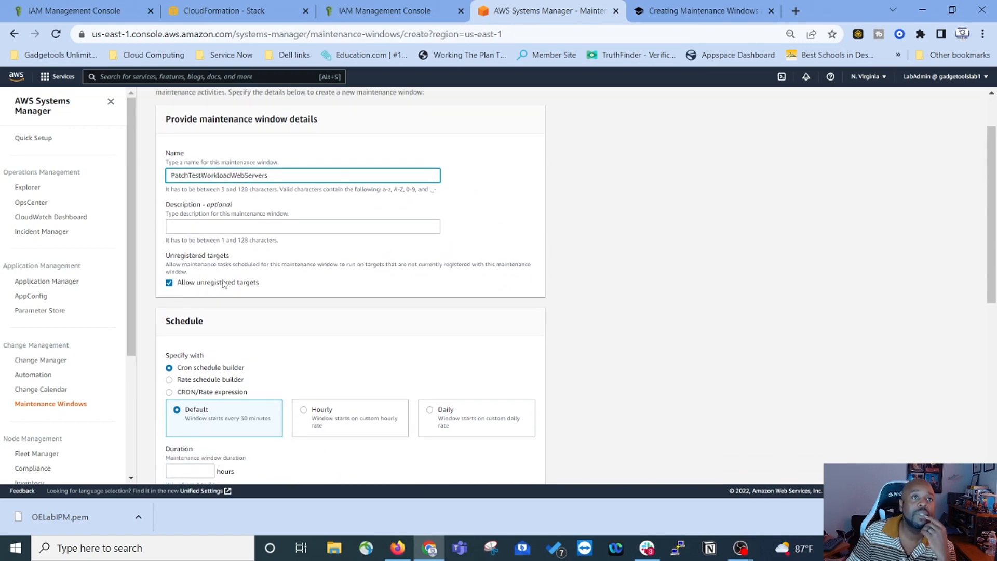
scroll(223, 283, down, 1)
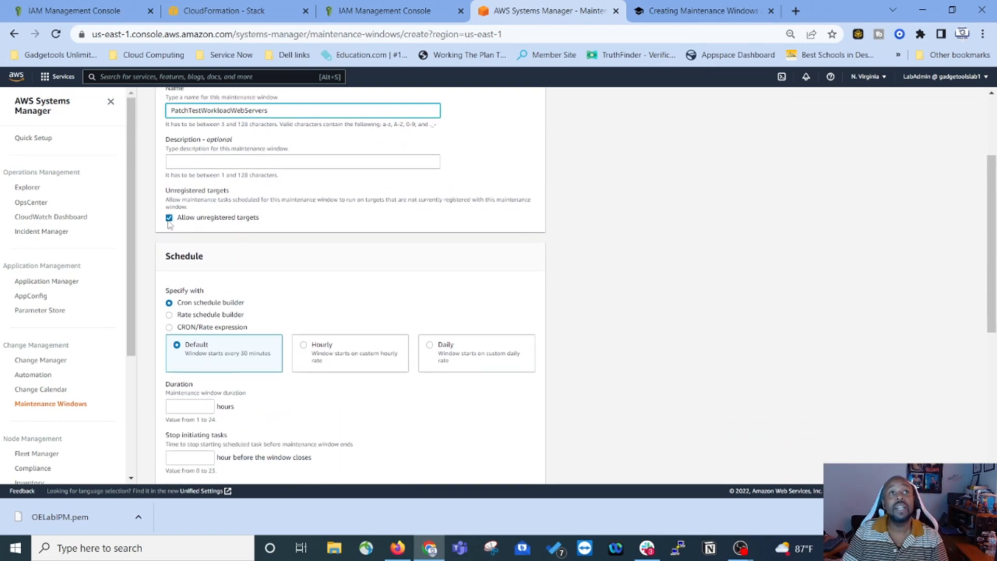
scroll(263, 264, down, 1)
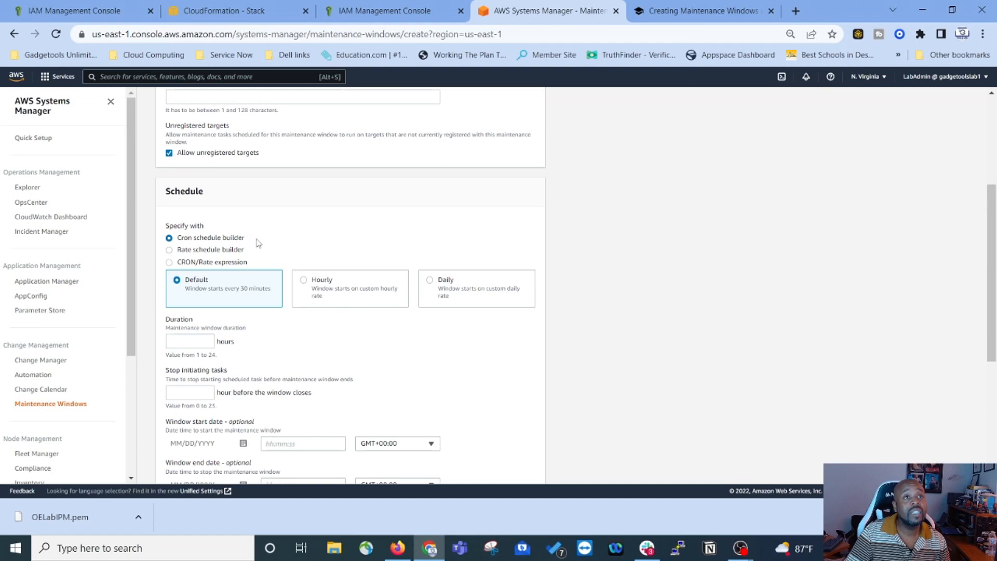
click(696, 11)
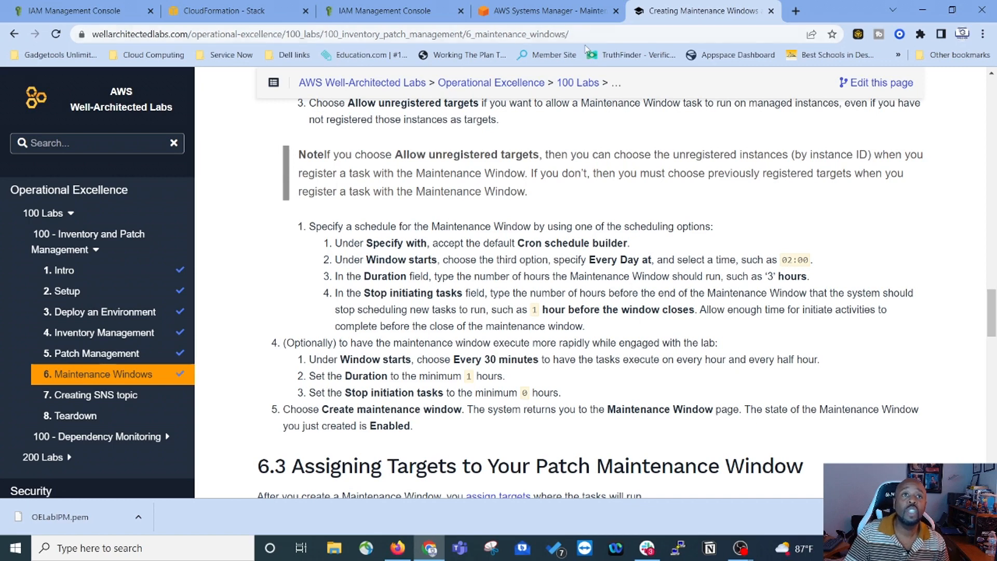
click(560, 16)
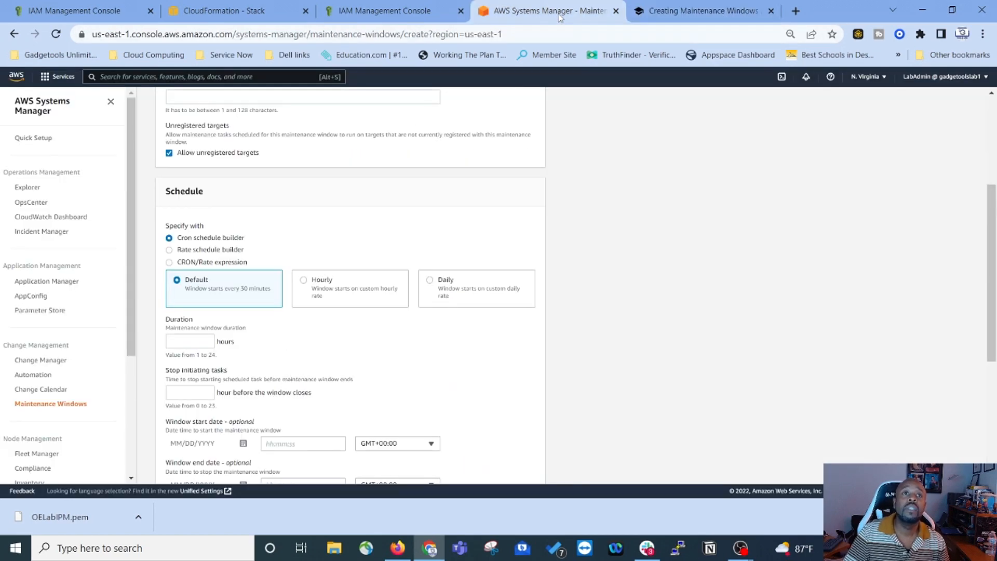
click(431, 282)
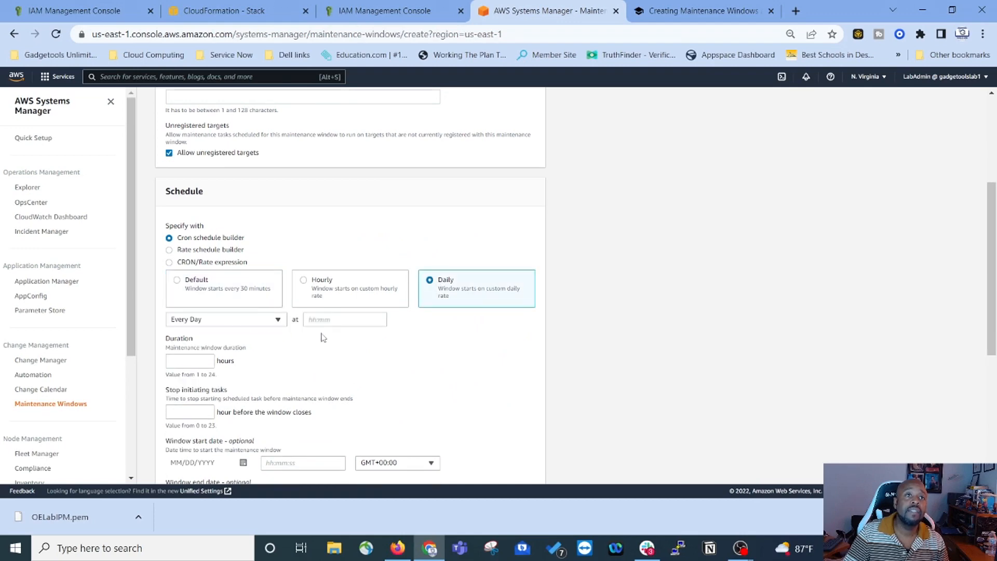
click(343, 321)
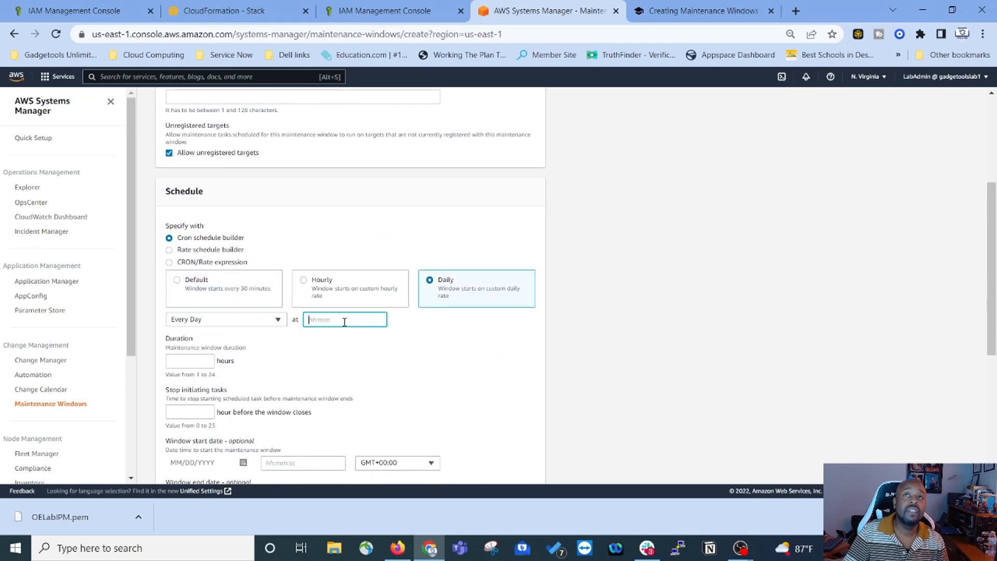
text(02:00)
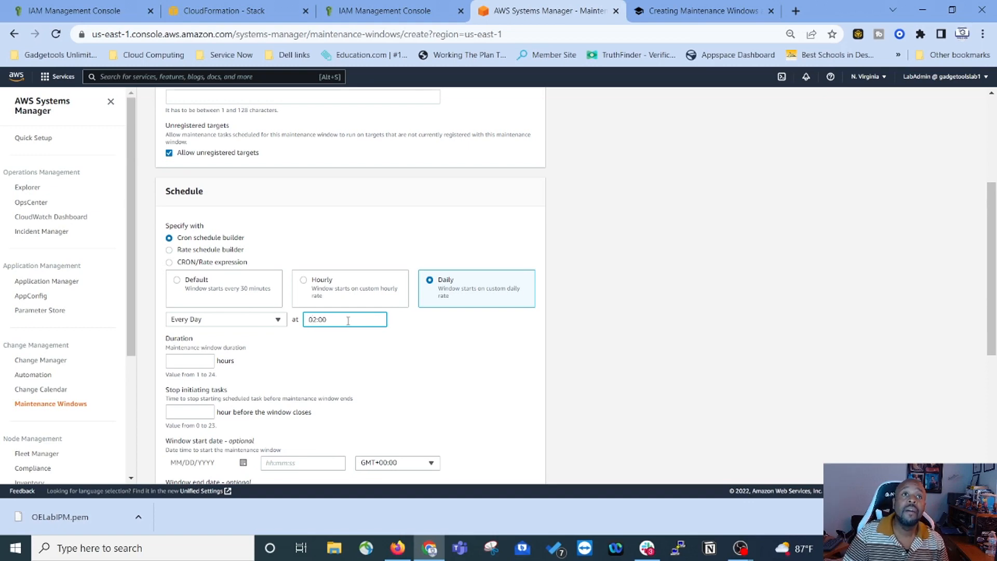
Step: Set the window duration to 3 hours and stop initiating tasks 1 hour before close
click(727, 11)
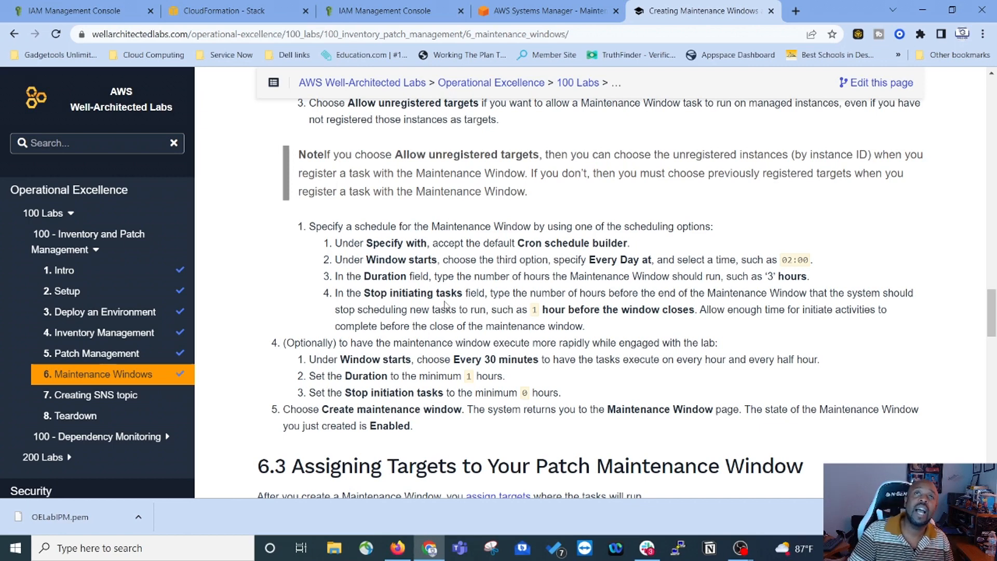
click(550, 12)
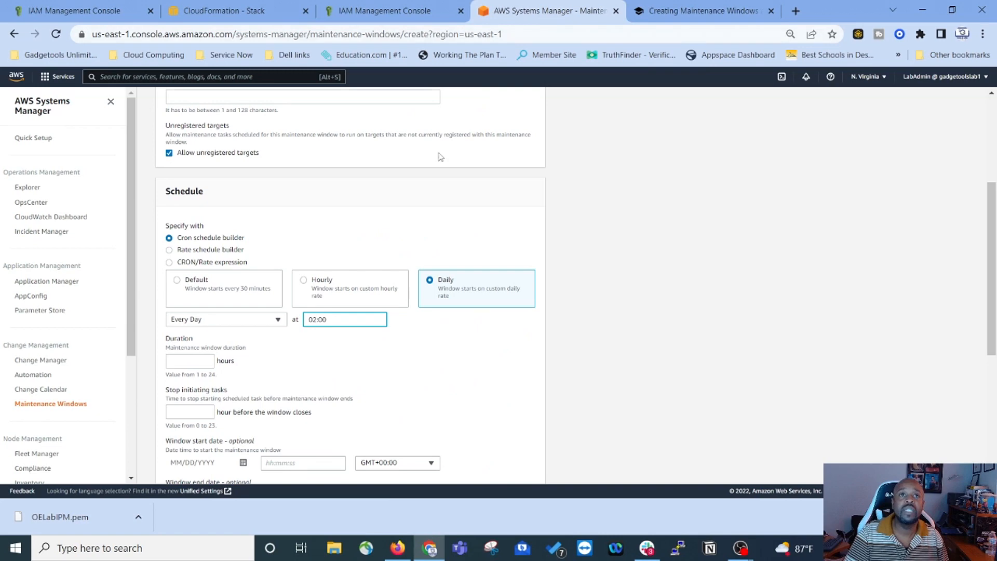
click(183, 363)
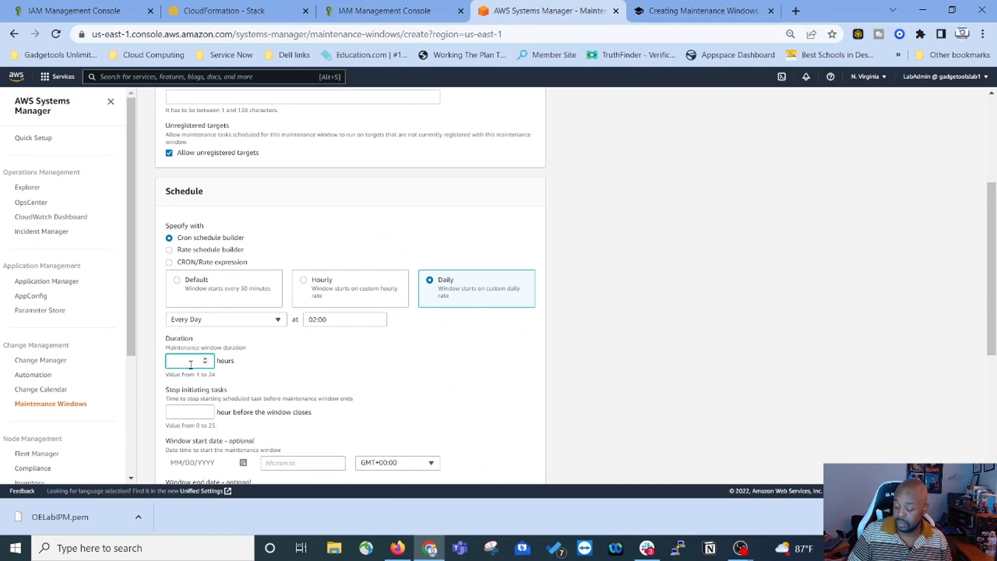
click(189, 411)
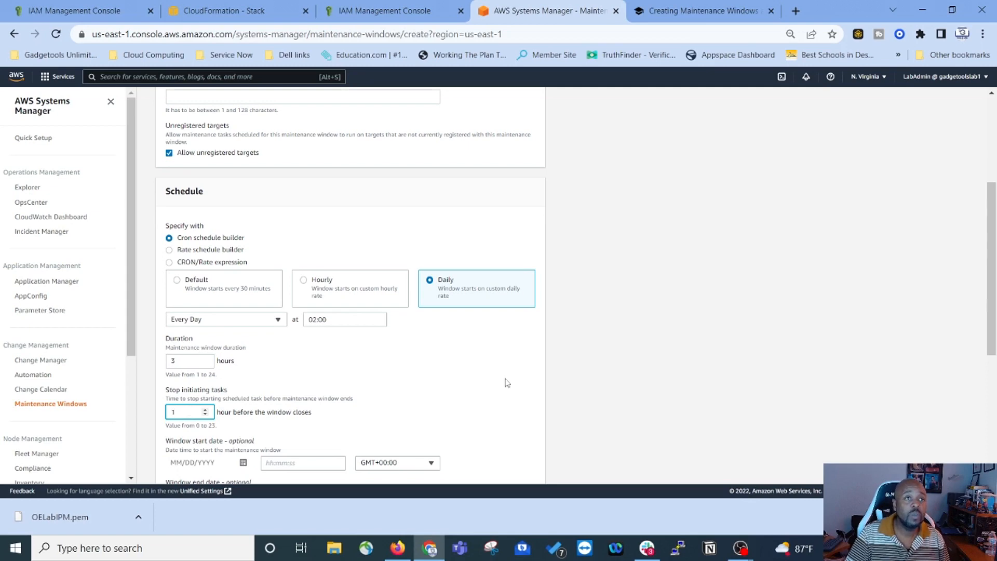
scroll(507, 383, down, 3)
click(668, 15)
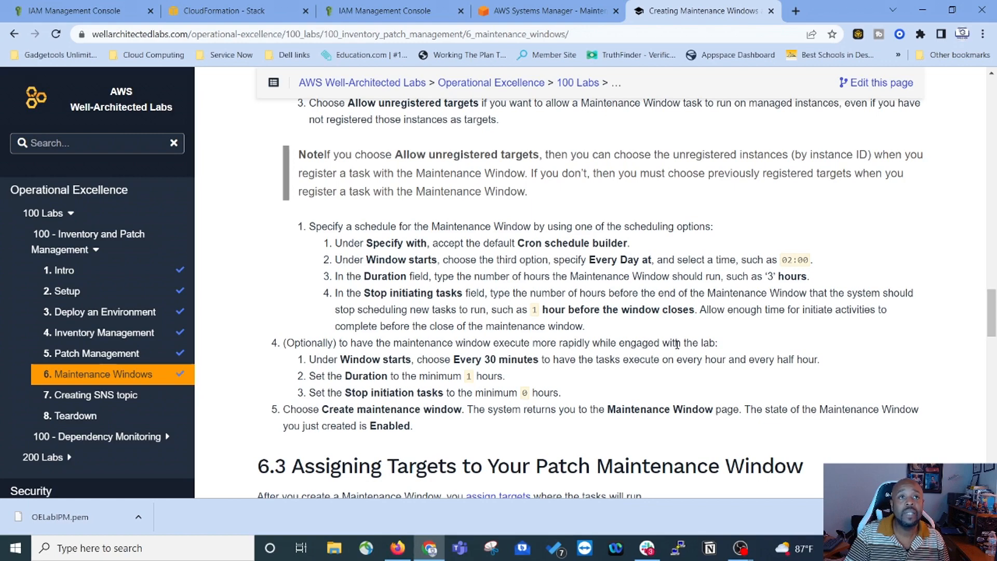
scroll(676, 345, down, 1)
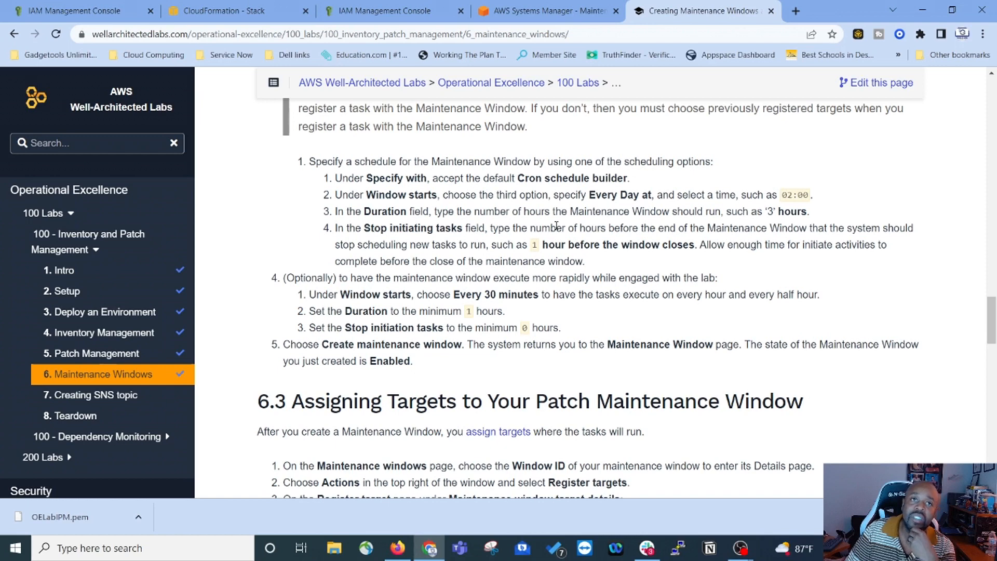
Step: Create the PatchTestWorkloadWebServers maintenance window, now Enabled with its next run at 2:00 AM UTC
click(547, 14)
scroll(337, 379, down, 3)
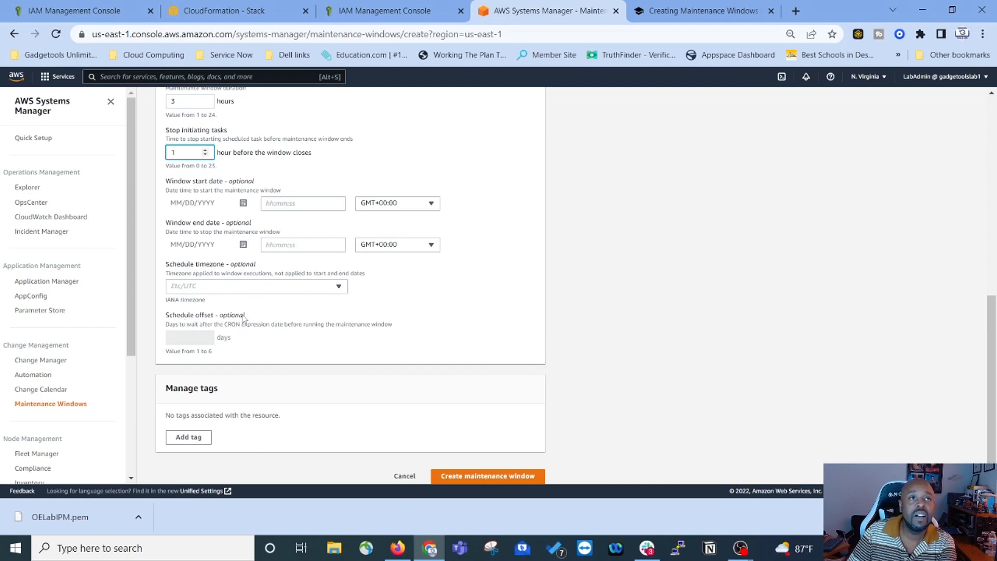
scroll(205, 373, up, 1)
scroll(482, 467, down, 2)
click(502, 470)
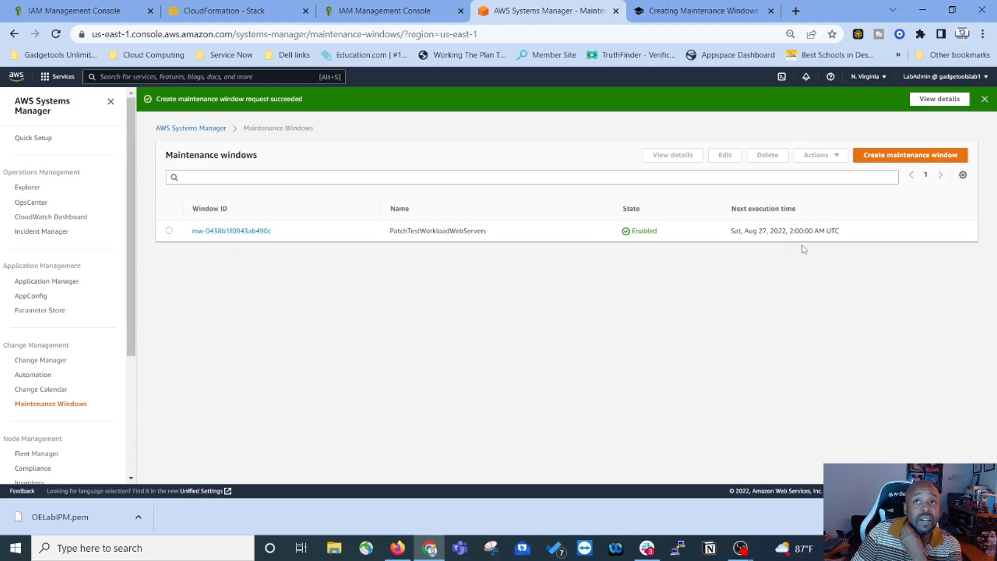
click(691, 13)
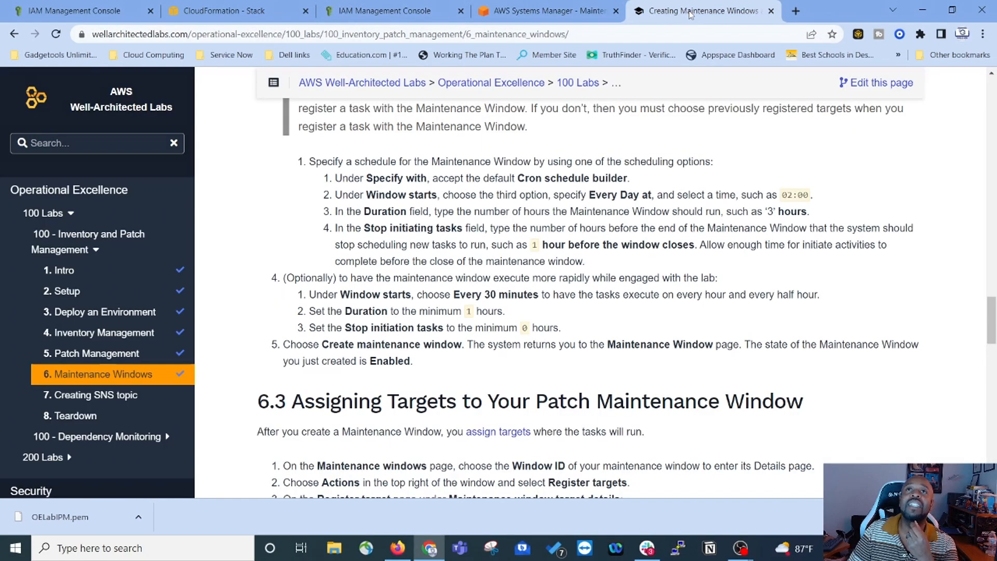
Step: Read lab section 6.3 on assigning targets, then return to the Maintenance windows list
scroll(432, 136, down, 5)
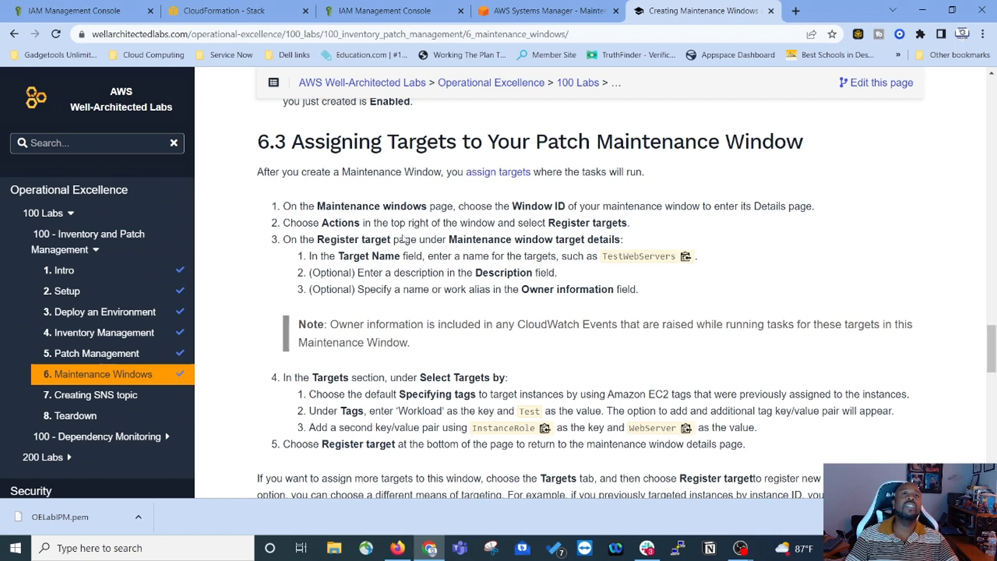
click(569, 10)
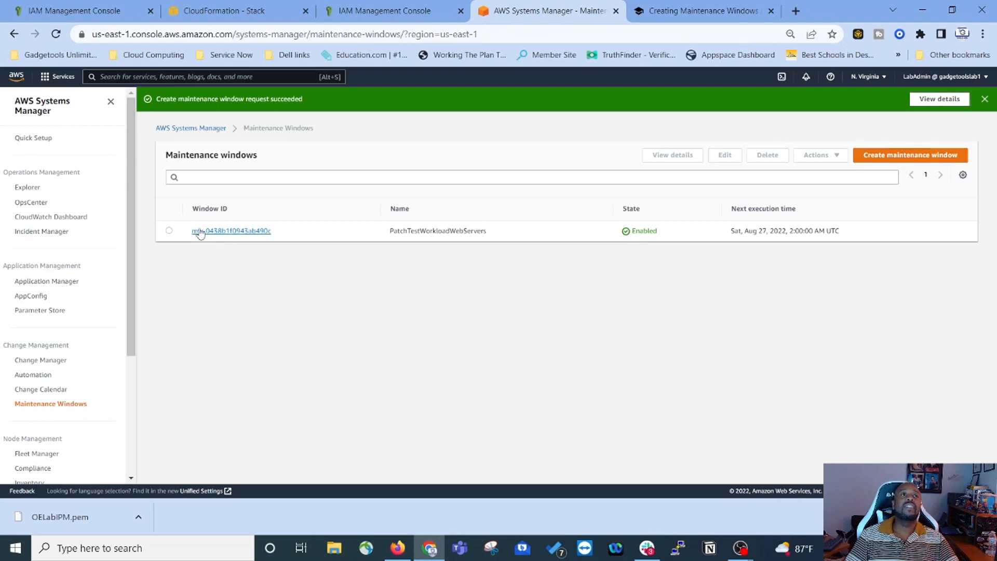
Step: Register targets for PatchTestWorkloadWebServers, pasting TestWebServers from the lab as the target name
click(169, 231)
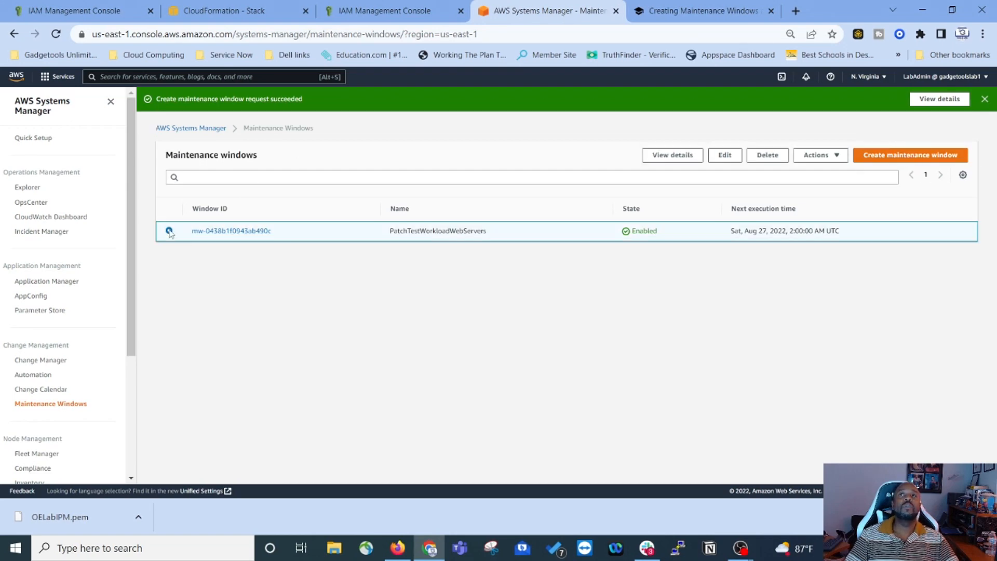
click(818, 155)
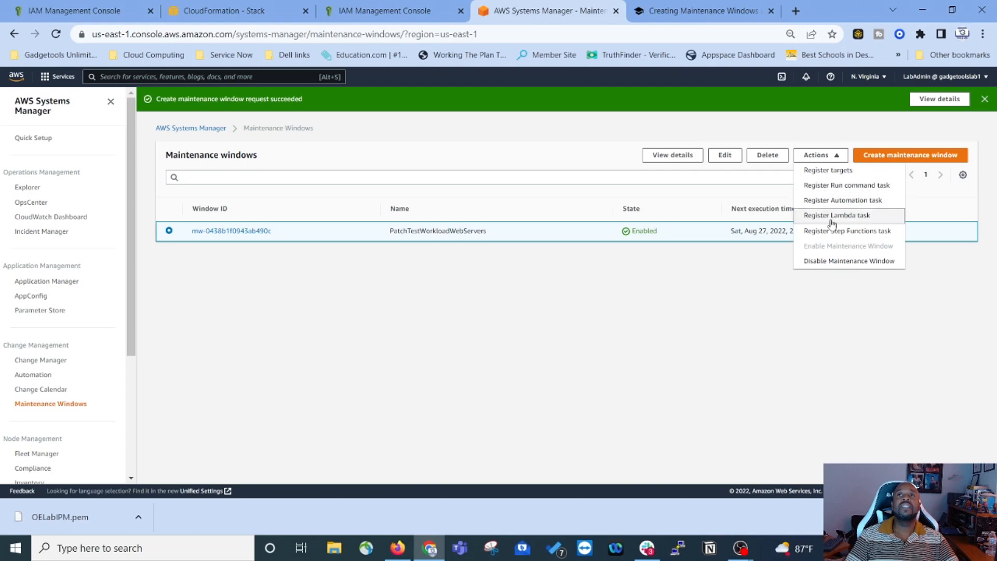
click(830, 175)
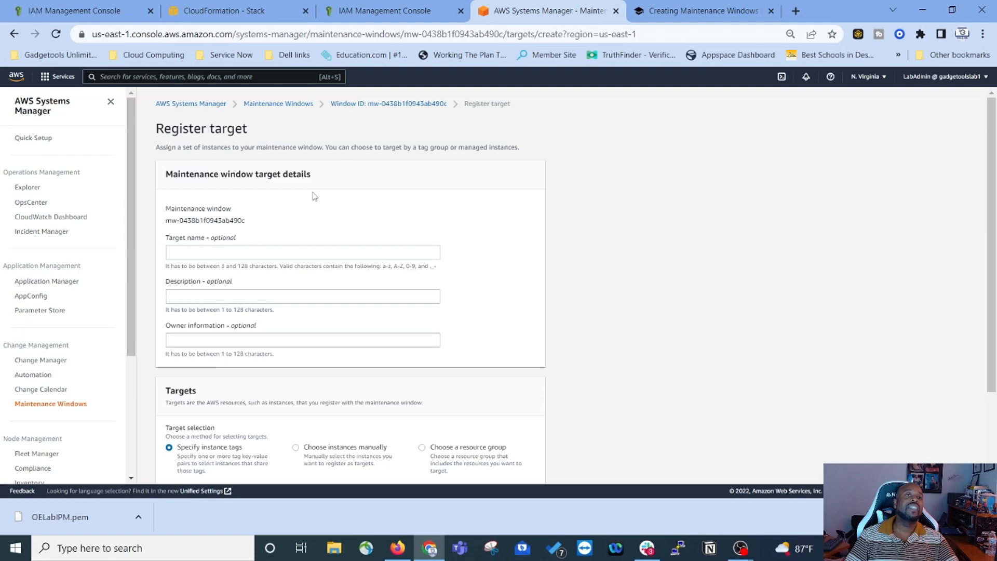
click(695, 12)
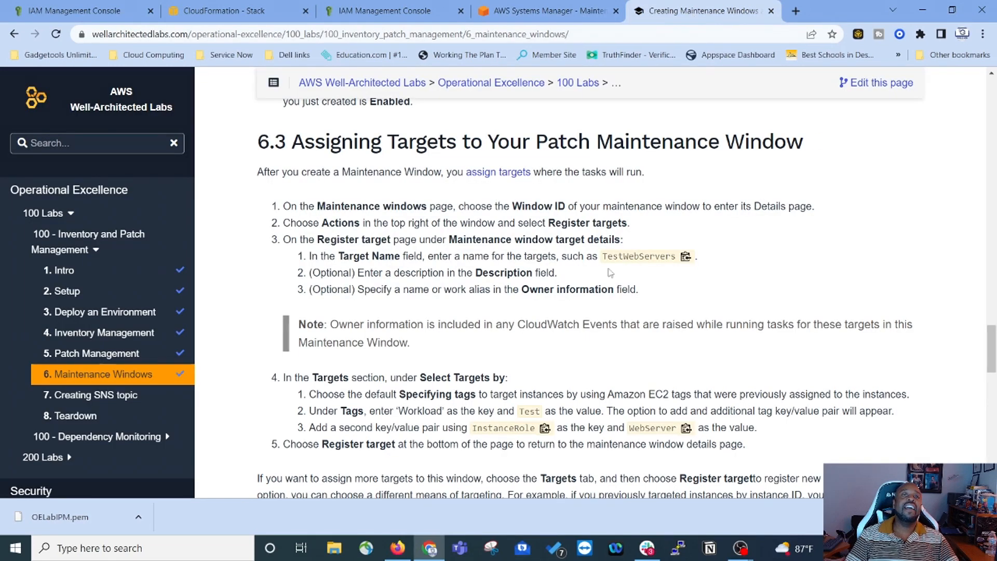
click(686, 256)
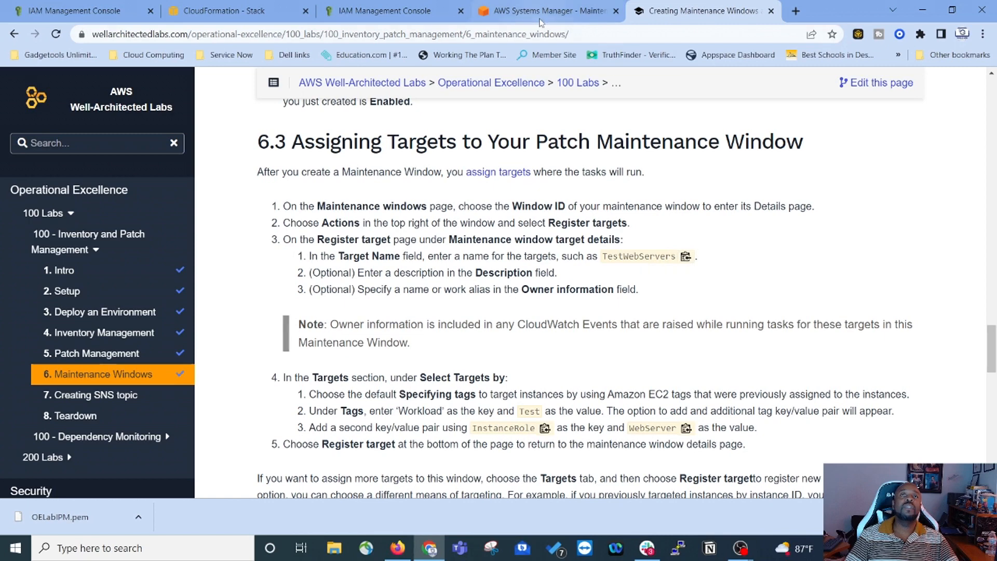
click(541, 19)
right_click(256, 251)
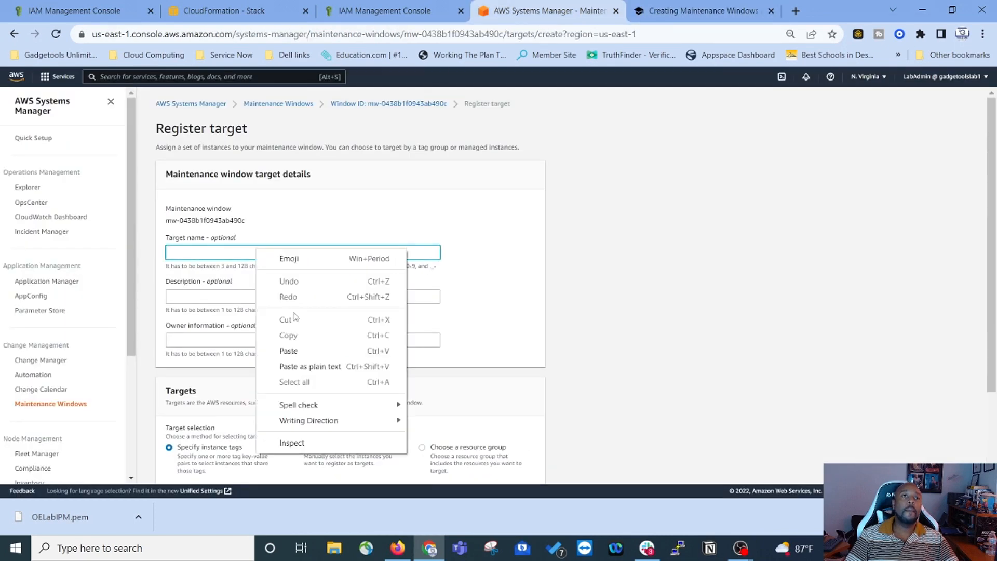
click(288, 350)
Step: Copy the InstanceRole tag key from the lab guide
click(671, 11)
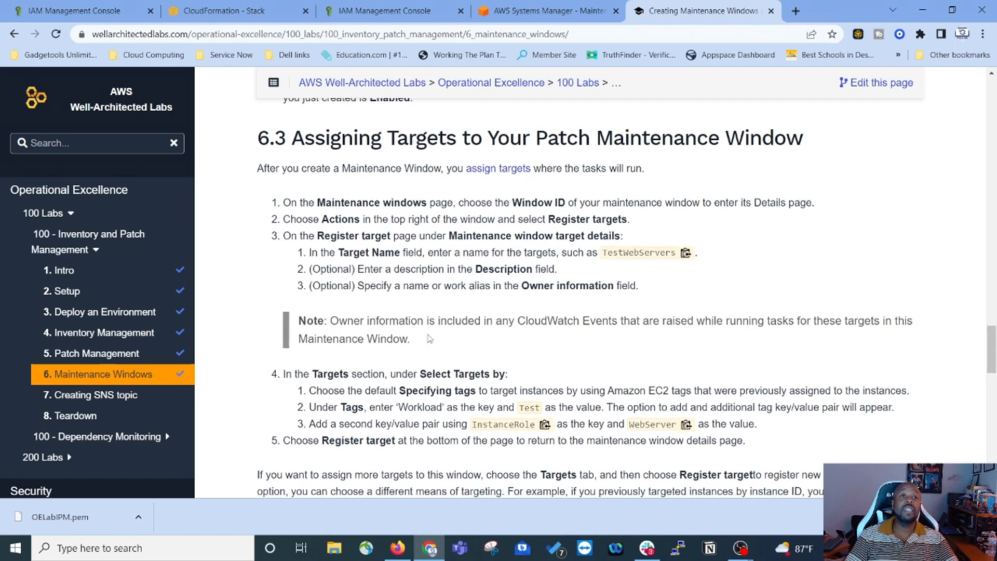
scroll(316, 248, down, 2)
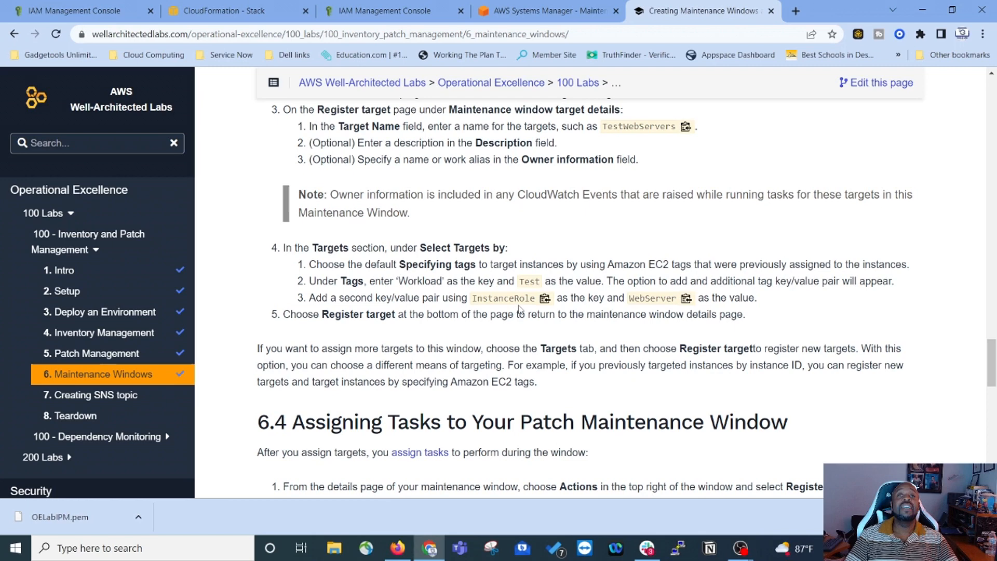
click(545, 299)
click(553, 11)
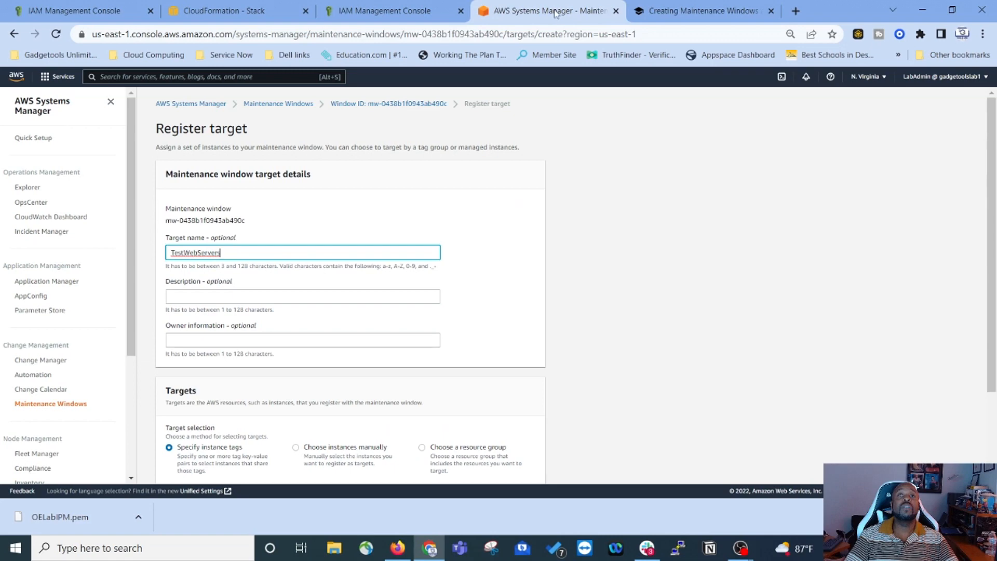
scroll(353, 309, down, 2)
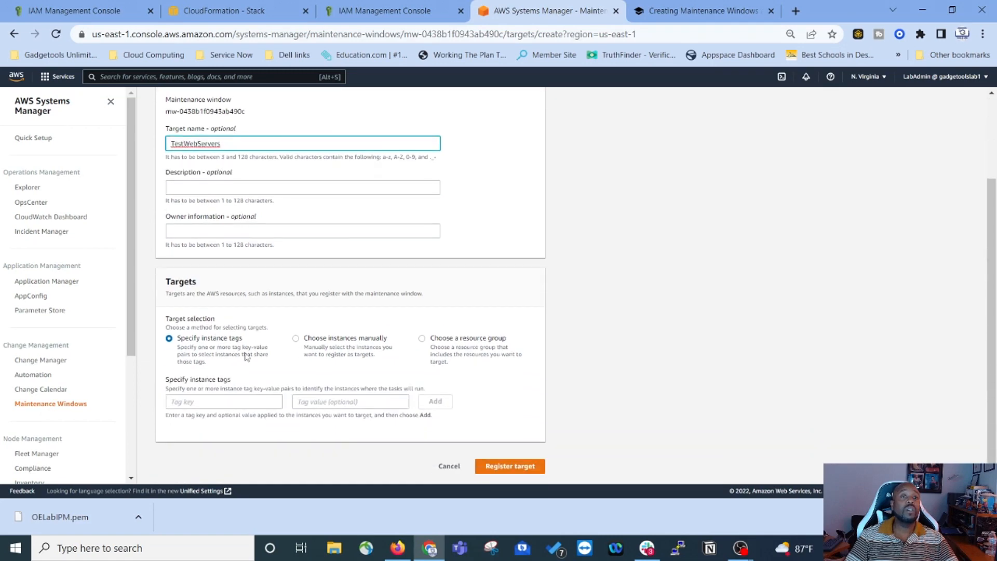
Step: Add the Workload : Test tag as a target
click(224, 402)
text(Workload)
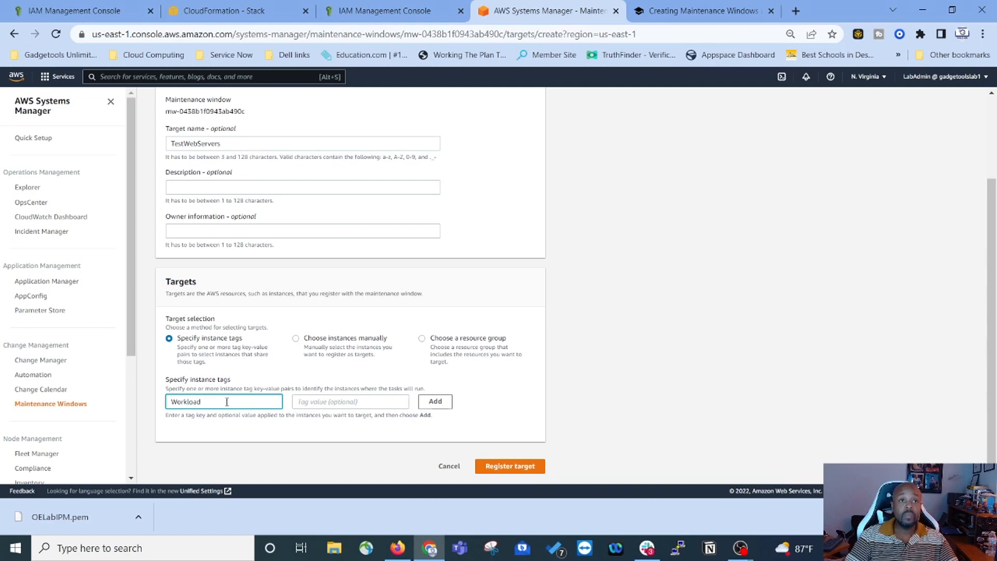
click(309, 405)
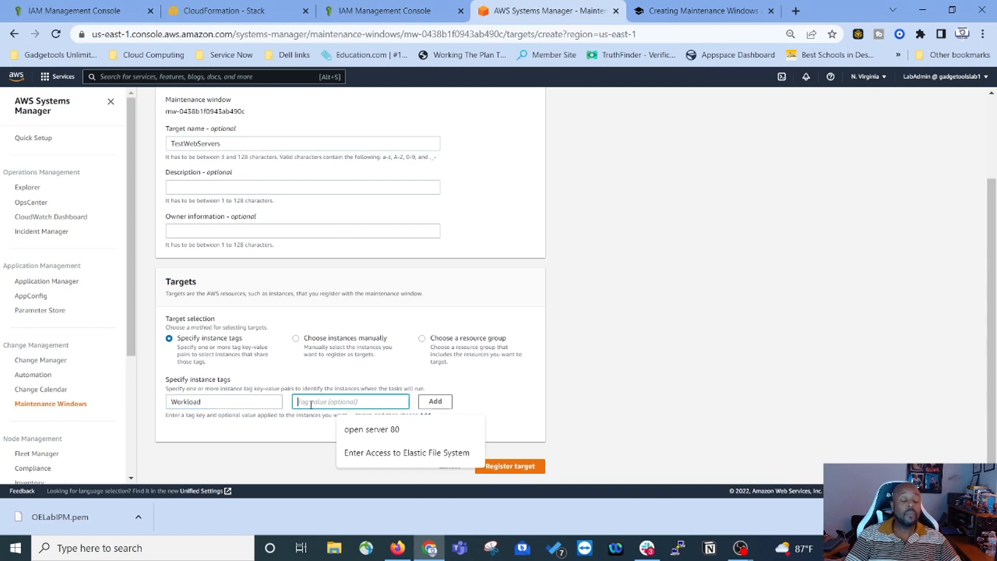
text(Test)
click(435, 401)
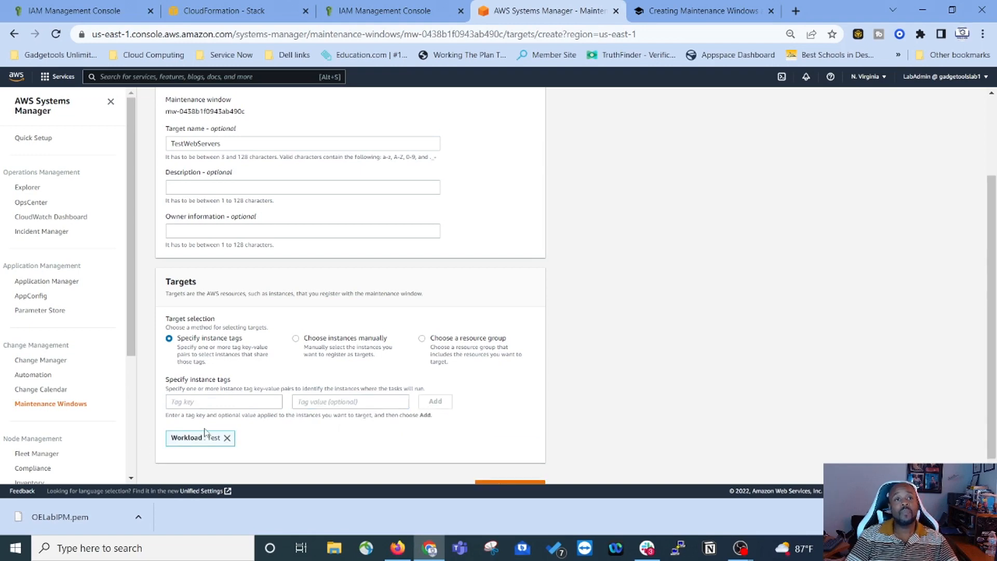
Step: Add a second tag InstanceRole : WebServer, copying the value from the lab guide
right_click(195, 404)
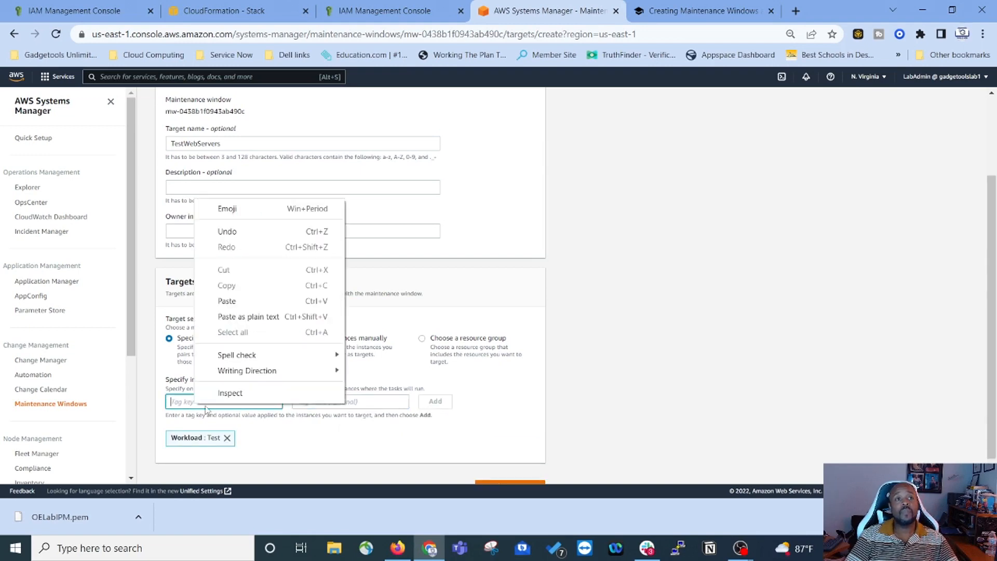
click(224, 298)
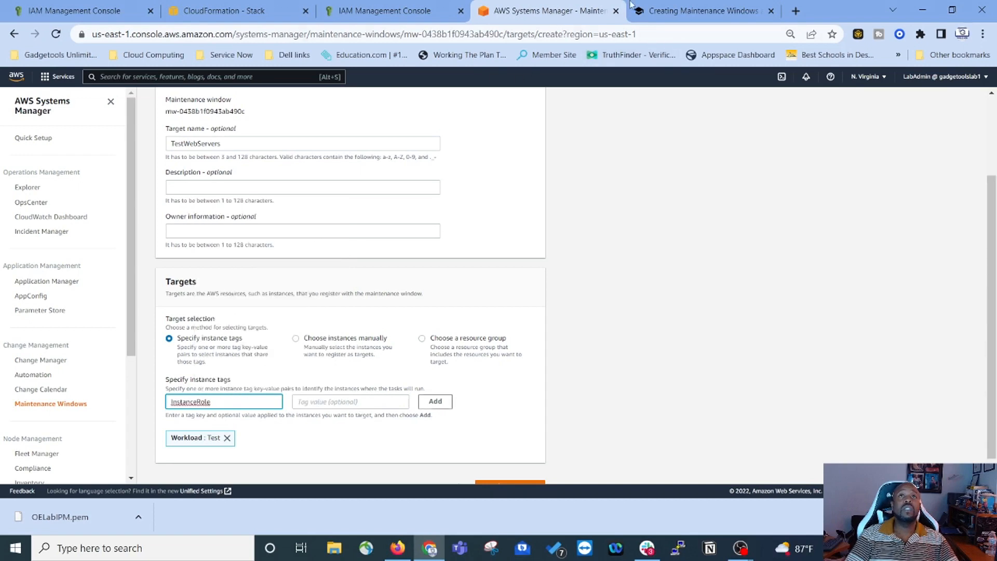
click(684, 15)
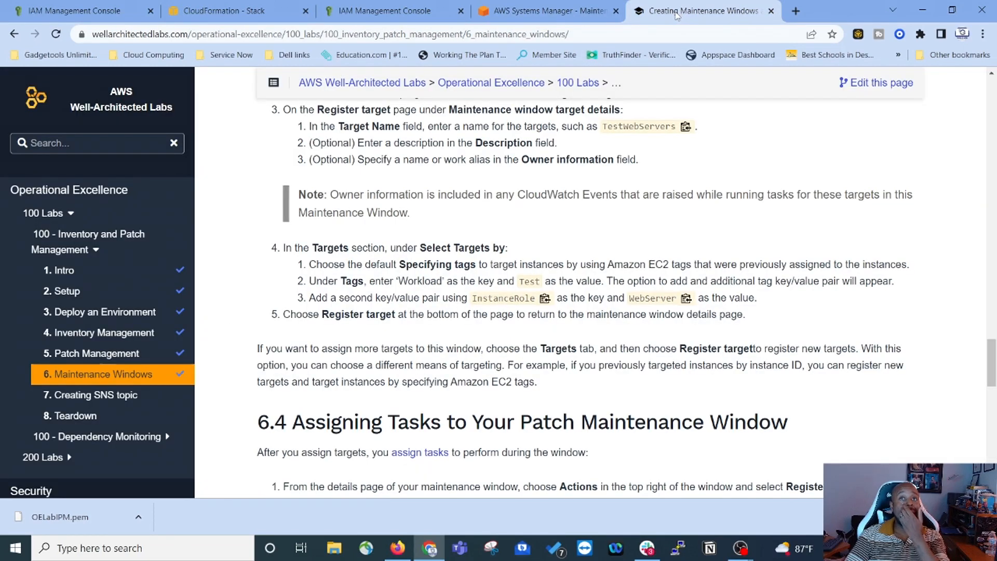
click(686, 300)
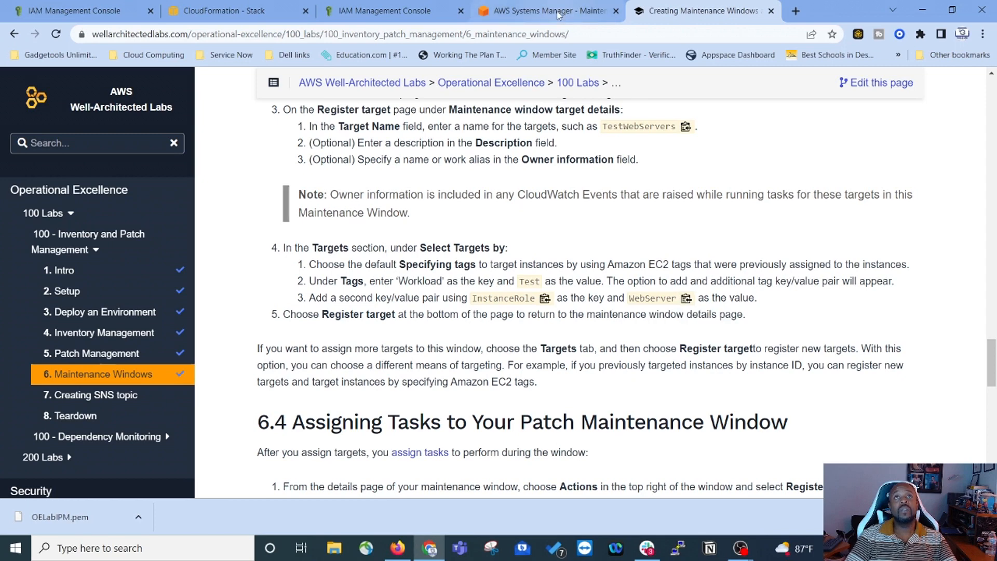
click(559, 14)
click(316, 401)
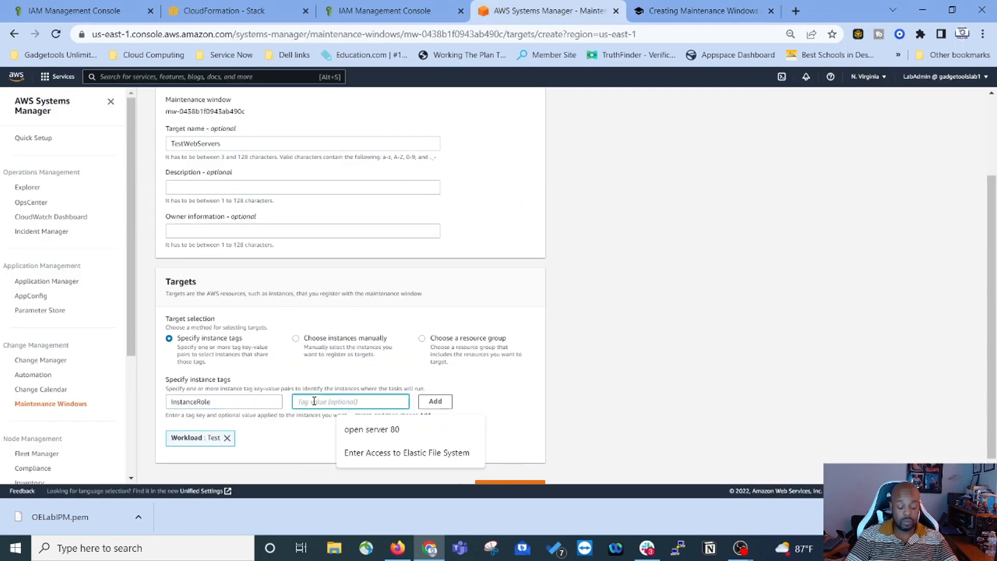
key(ctrl+v)
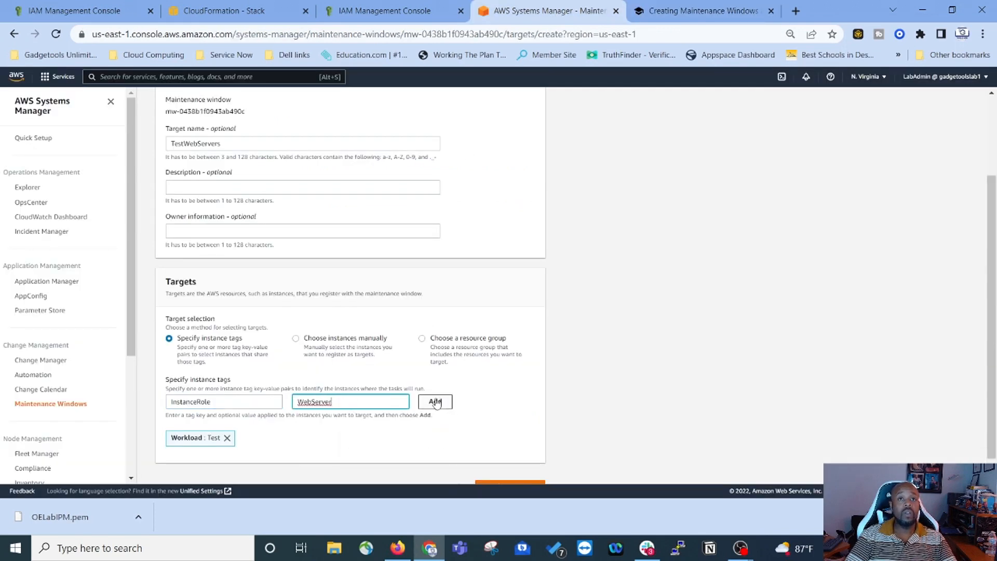
click(436, 402)
click(677, 13)
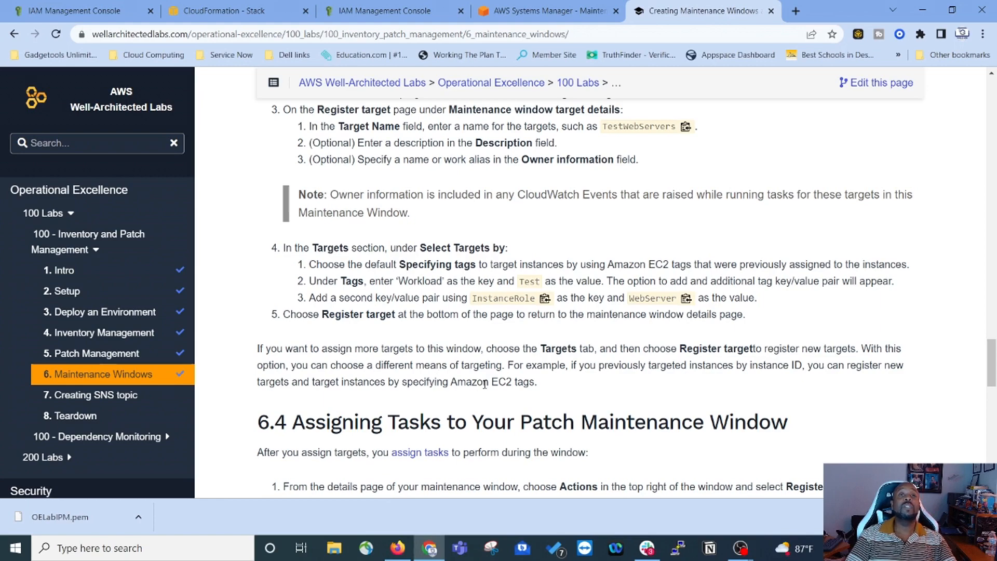
scroll(561, 390, down, 5)
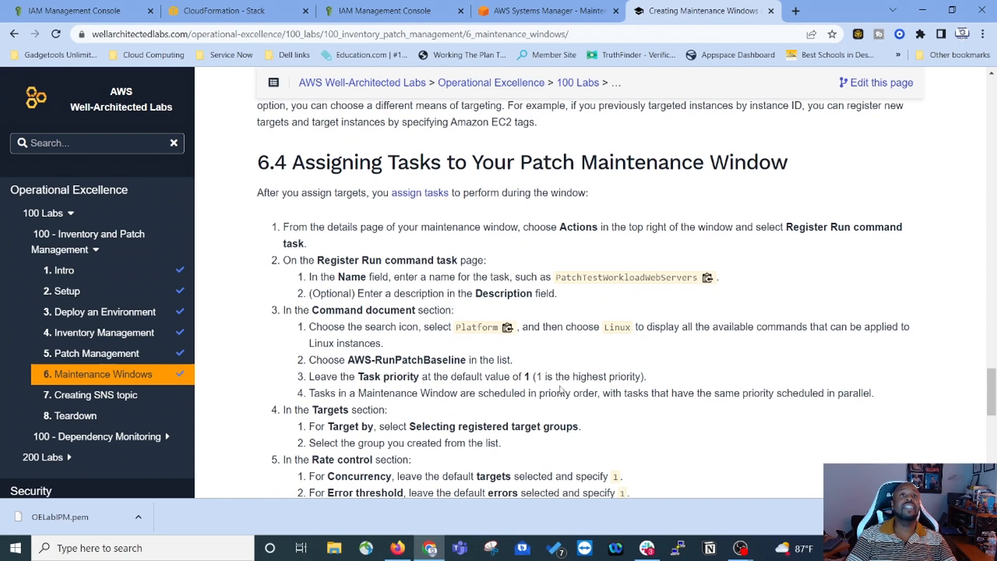
click(549, 8)
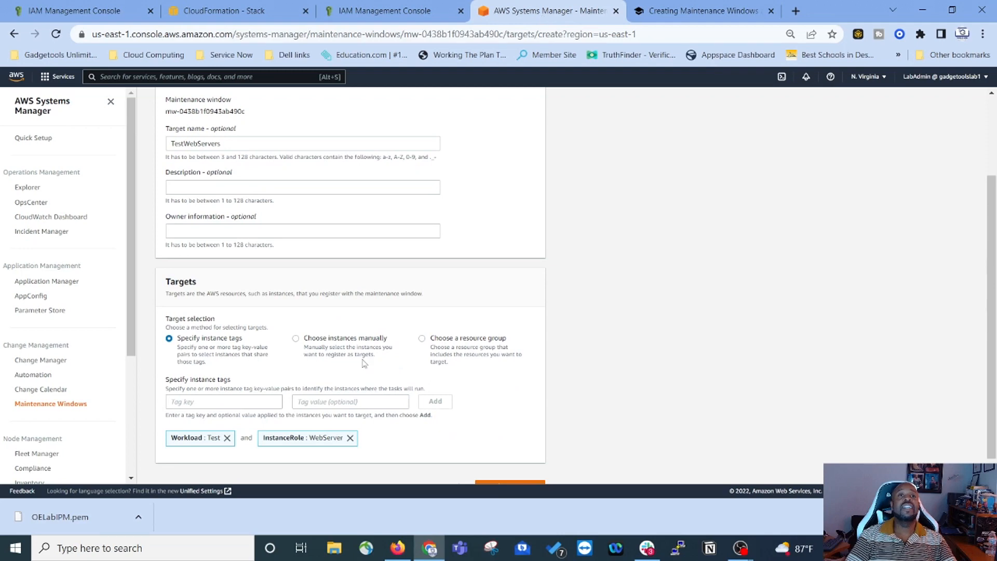
scroll(362, 350, down, 1)
Step: Register the TestWebServers target and copy the task name PatchTestWorkloadWebServers from the lab
click(522, 468)
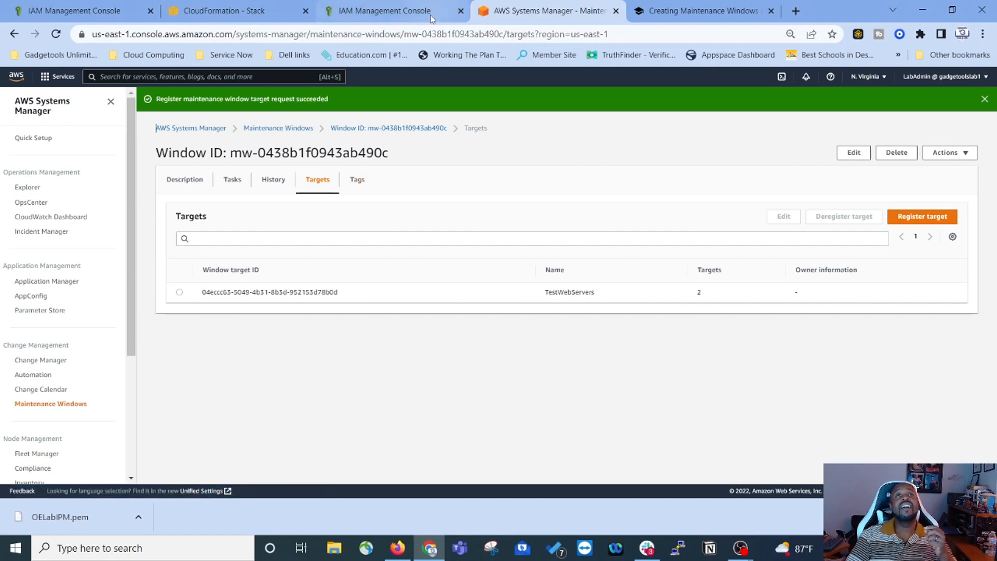
click(683, 16)
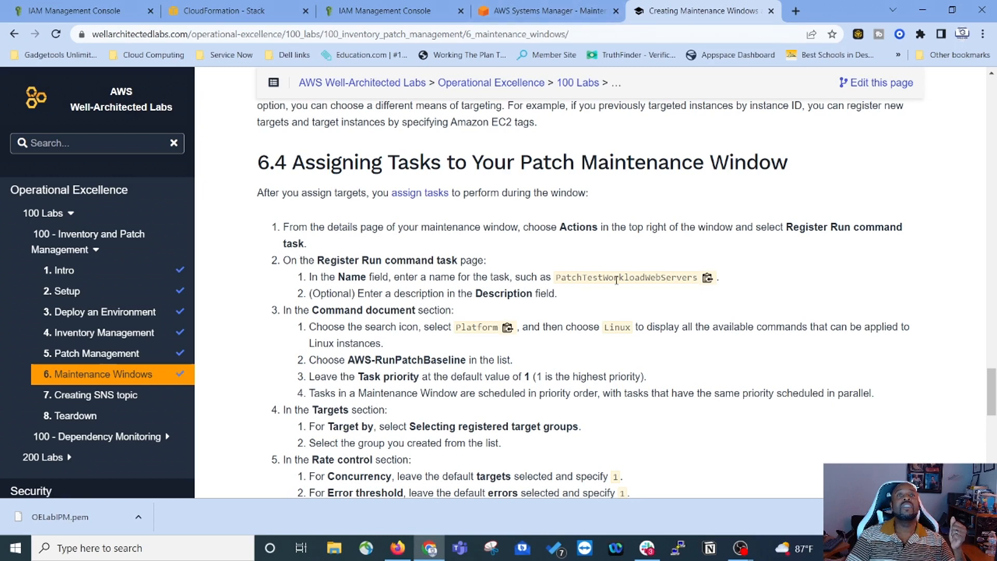
click(708, 278)
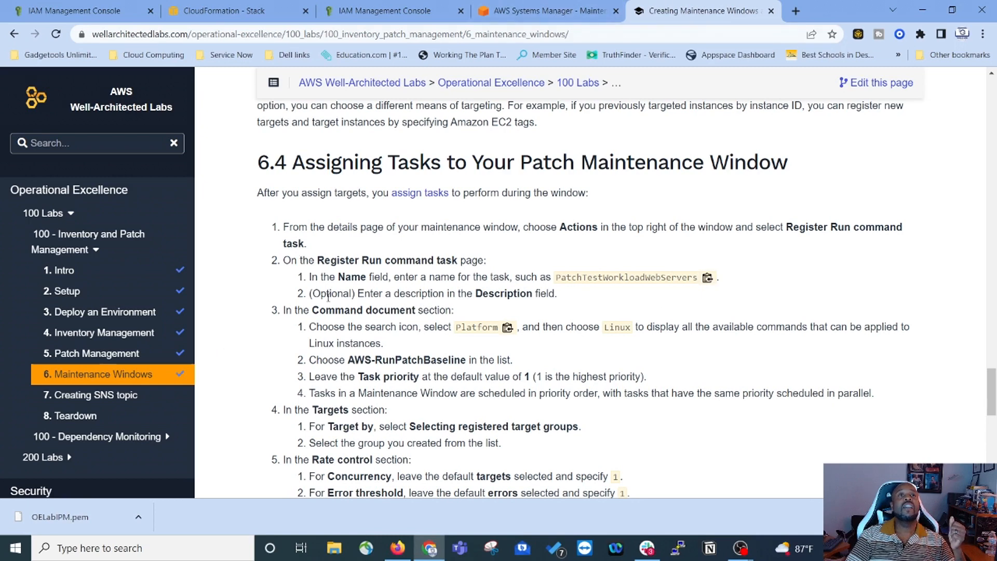
click(553, 11)
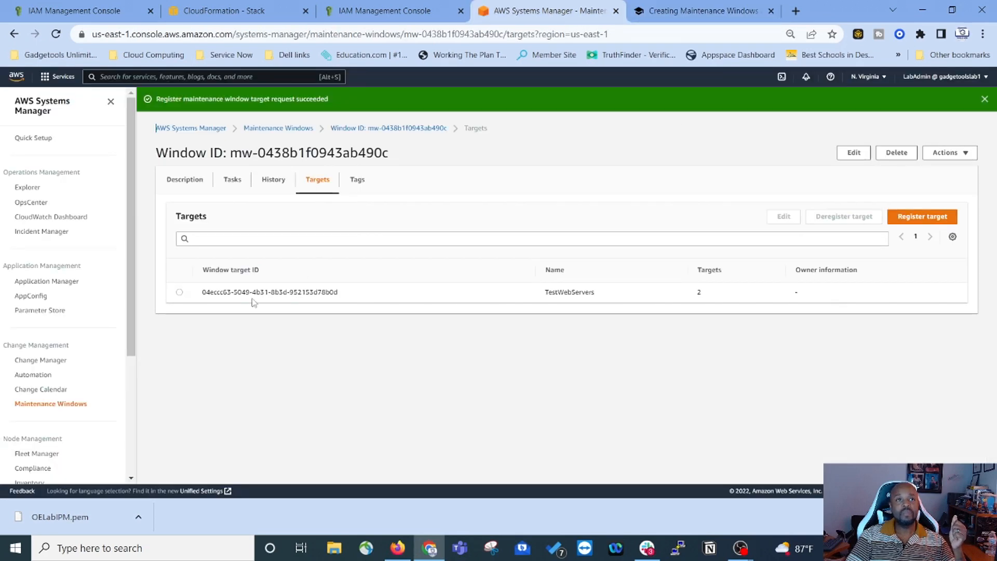
click(179, 292)
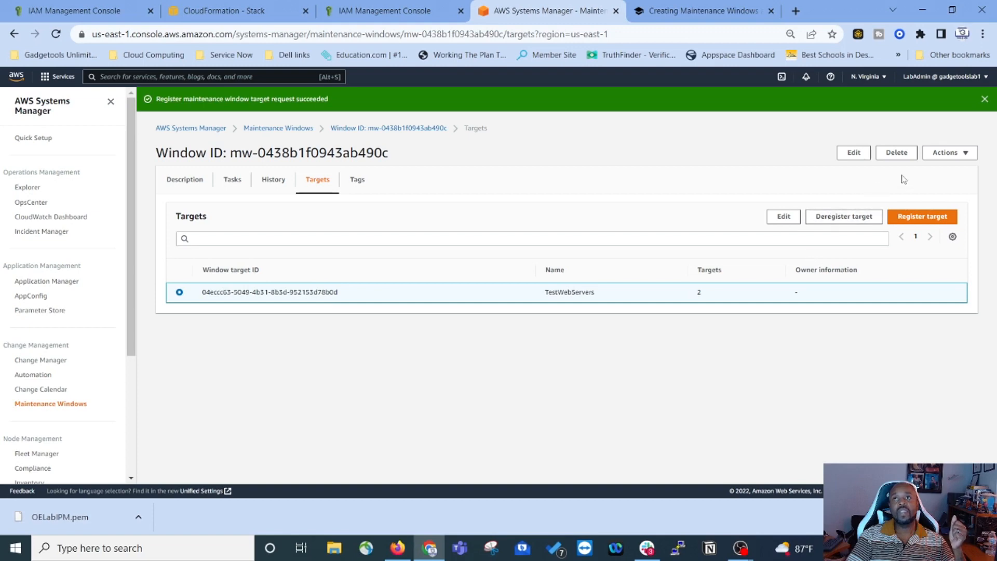
click(950, 156)
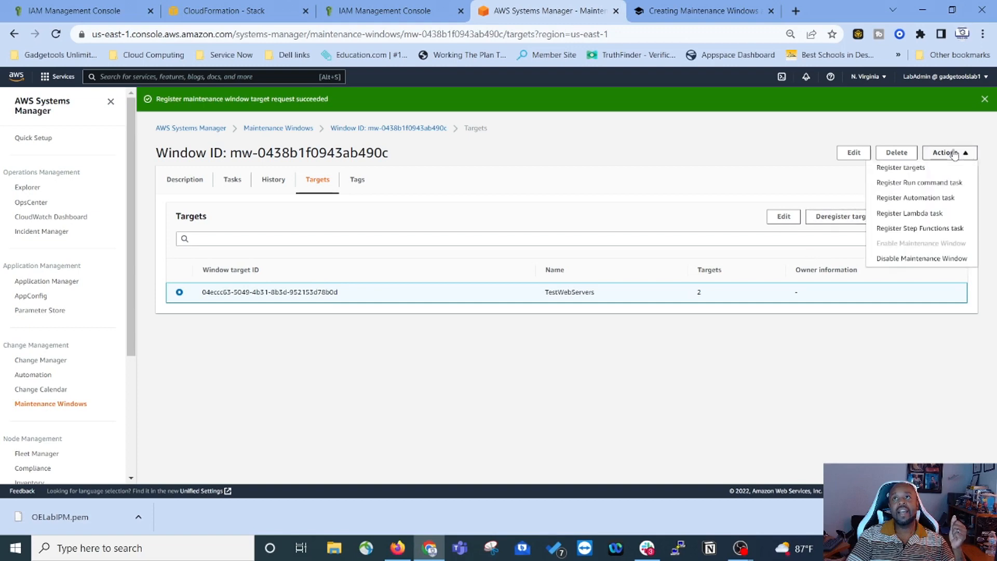
Step: Start a Run command task named PatchTestWorkloadWebServers and copy AWS-RunPatchBaseline from the lab
click(921, 182)
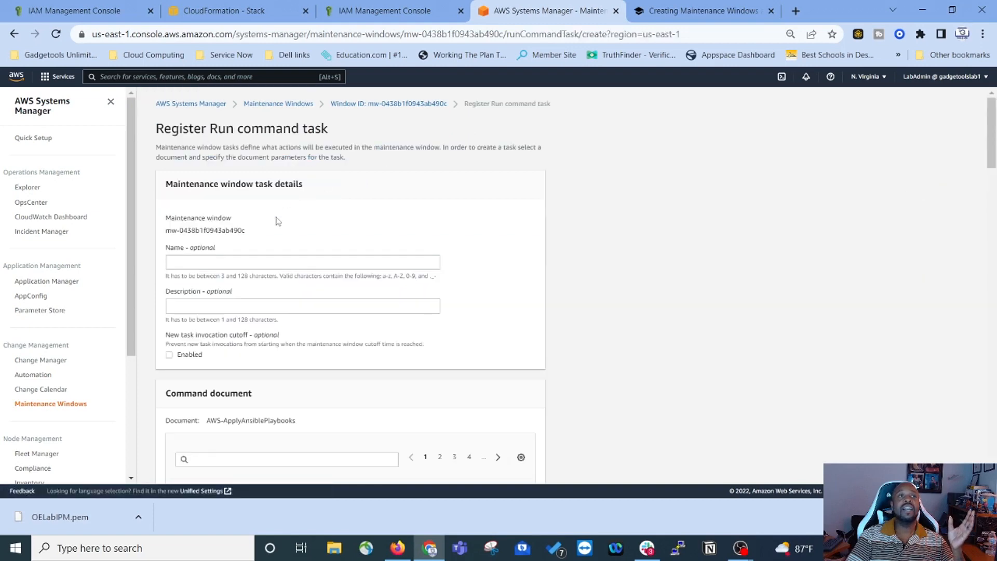
right_click(223, 268)
click(265, 365)
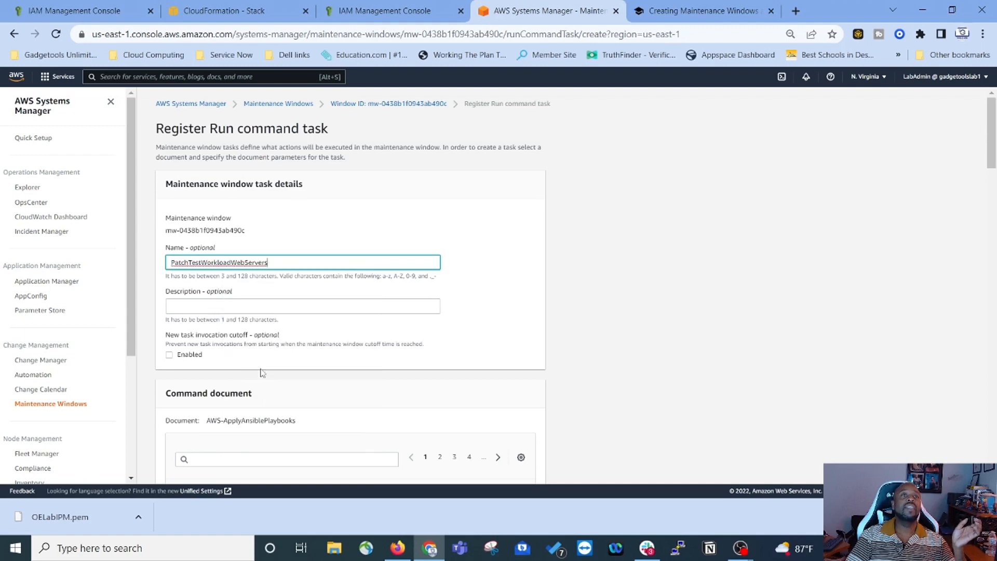
click(701, 10)
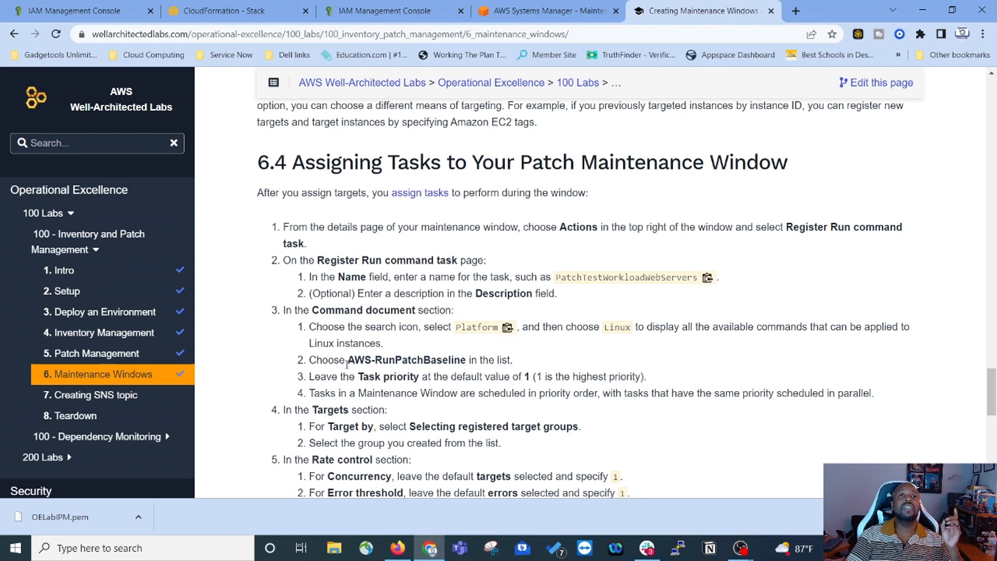
mouse_move(348, 361)
mouse_down()
mouse_move(465, 356)
mouse_move(349, 344)
mouse_move(351, 363)
mouse_up()
key(ctrl+c)
click(445, 363)
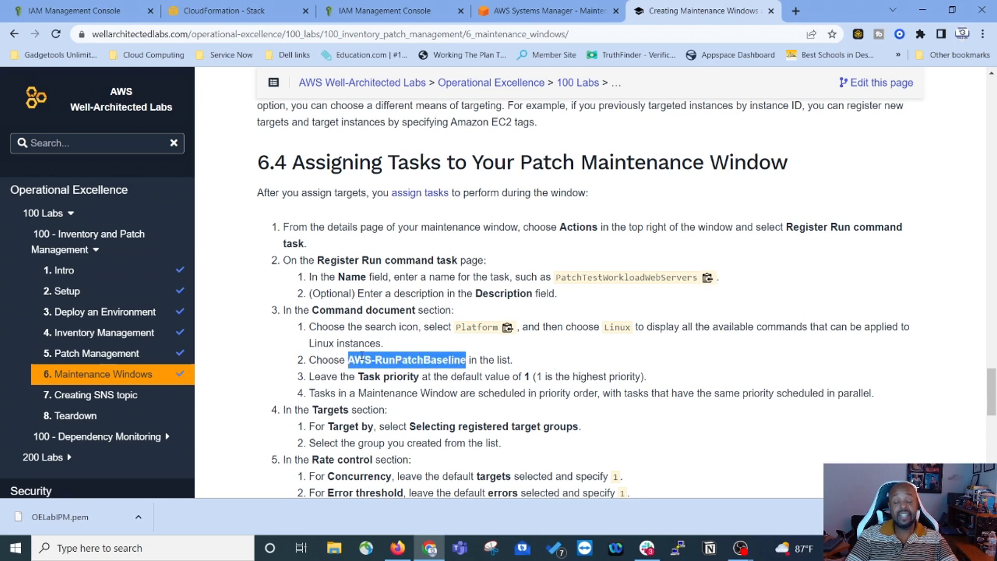
click(540, 14)
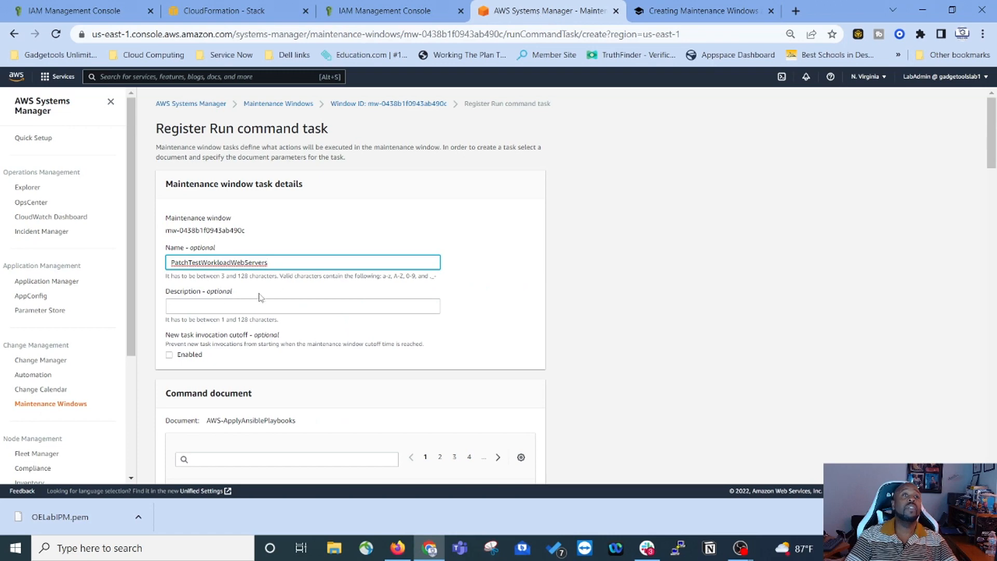
Step: Filter the command documents to Platform types: Linux
scroll(207, 333, down, 4)
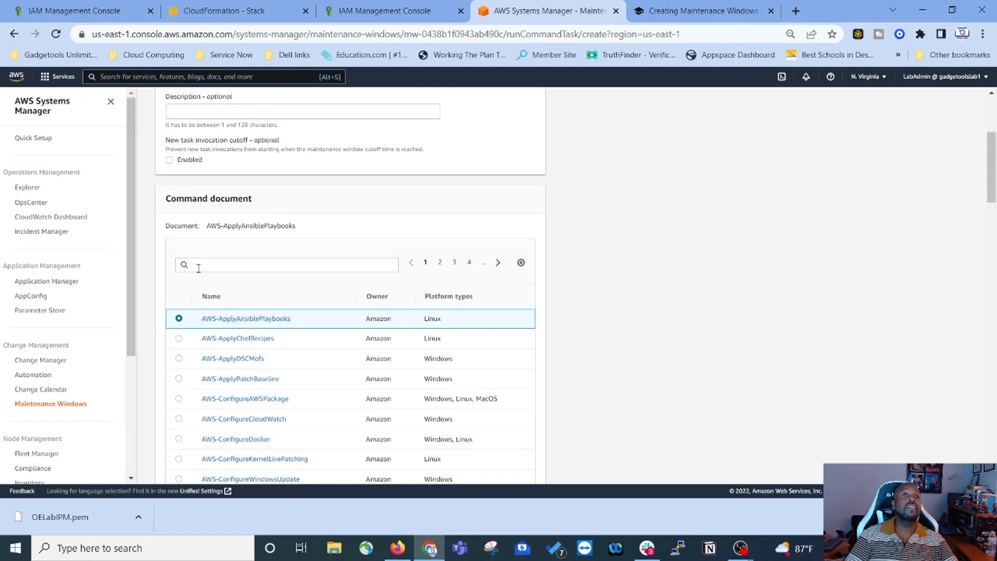
click(227, 268)
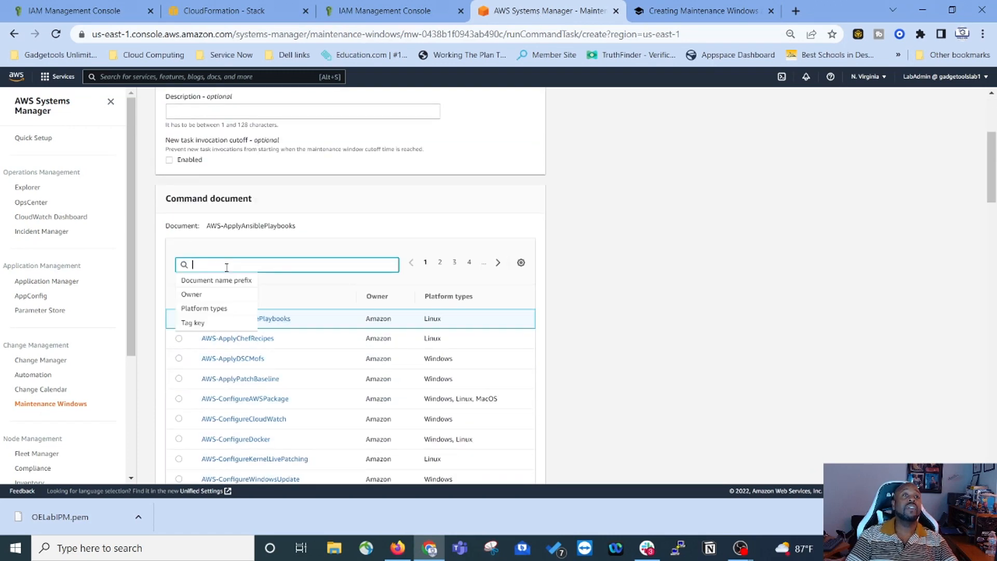
click(210, 310)
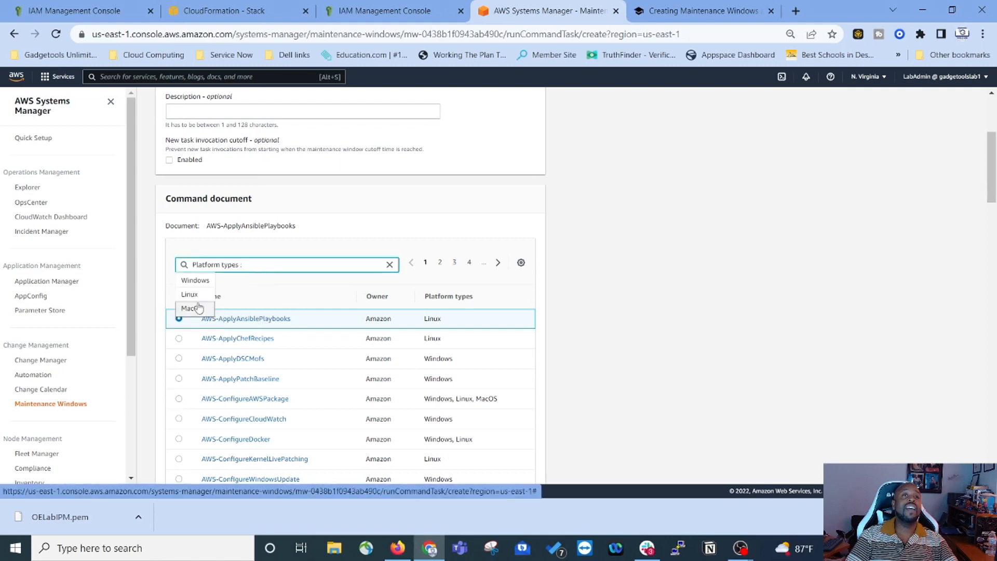
click(210, 294)
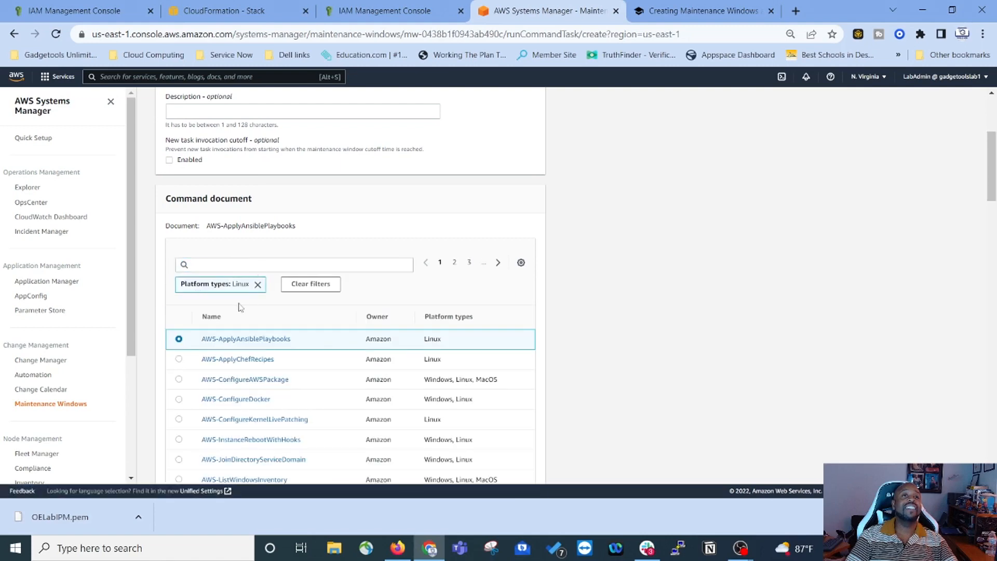
Step: Search the command documents for AWS-RunPatchBaseline
scroll(241, 322, down, 1)
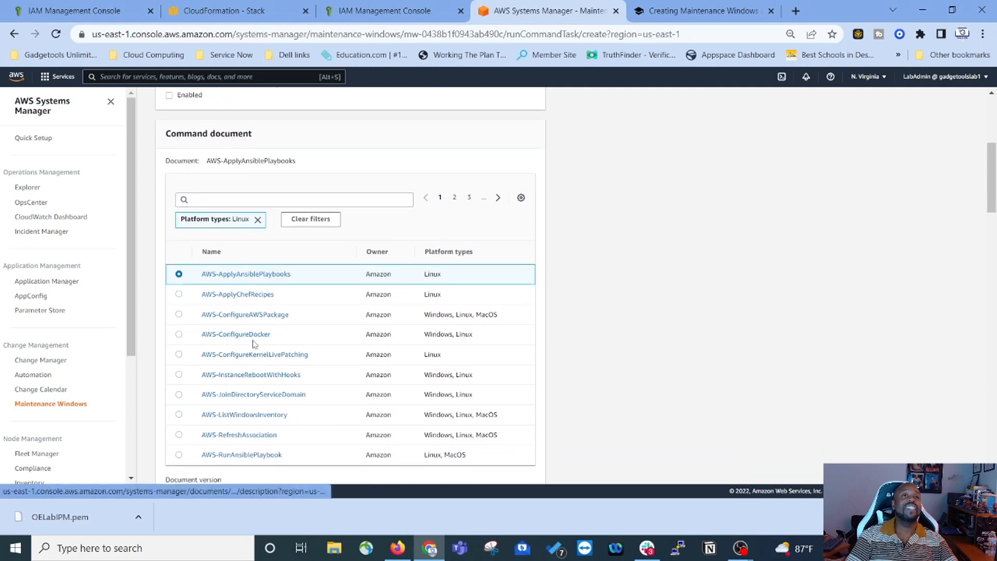
scroll(252, 342, down, 2)
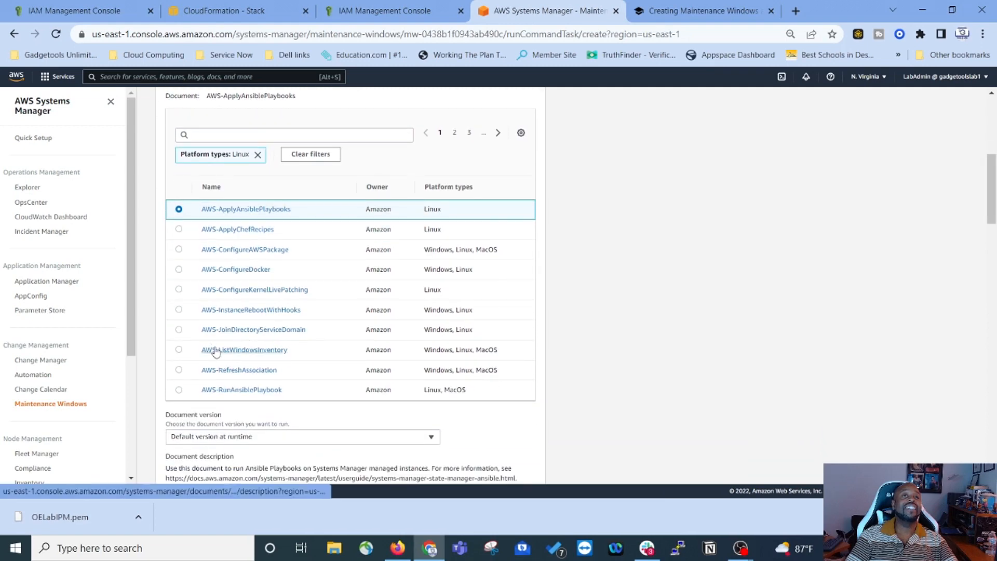
scroll(218, 351, down, 1)
scroll(245, 337, up, 1)
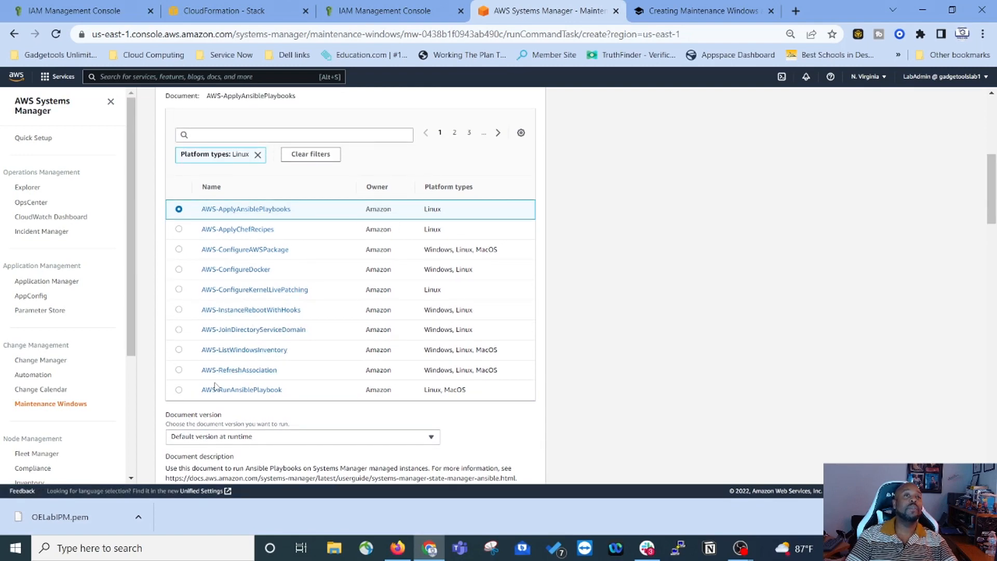
scroll(218, 245, up, 1)
click(242, 200)
right_click(243, 200)
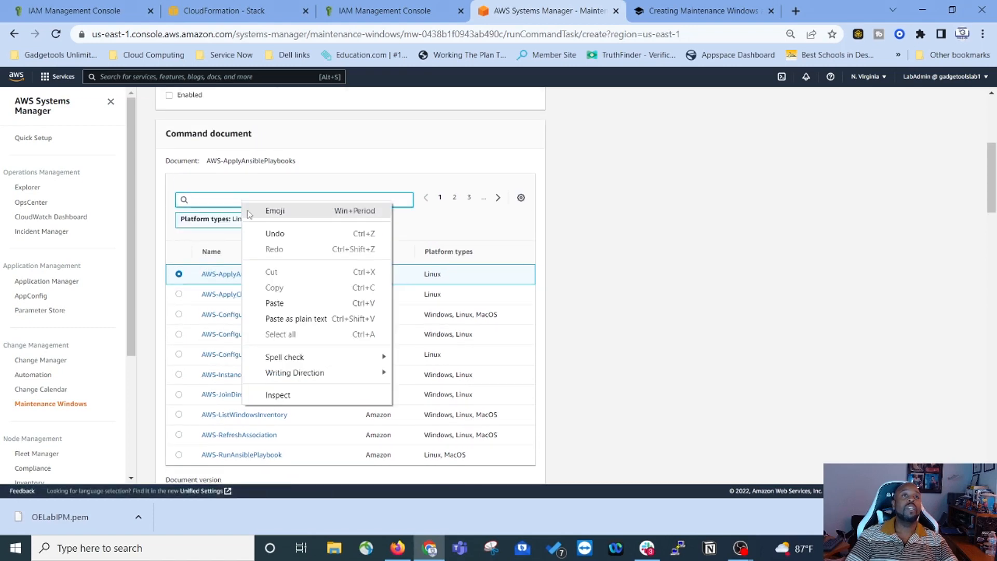
click(275, 302)
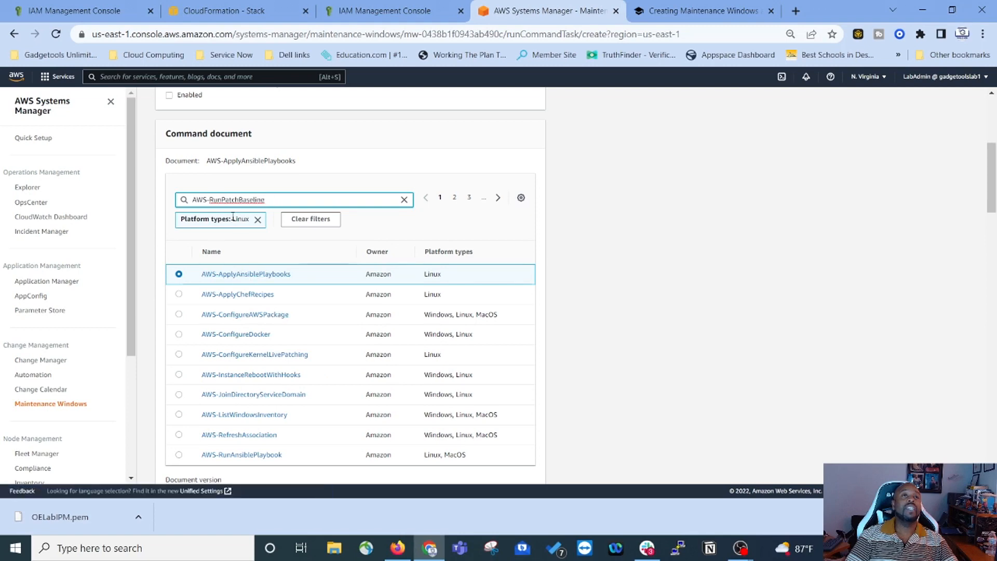
key(Return)
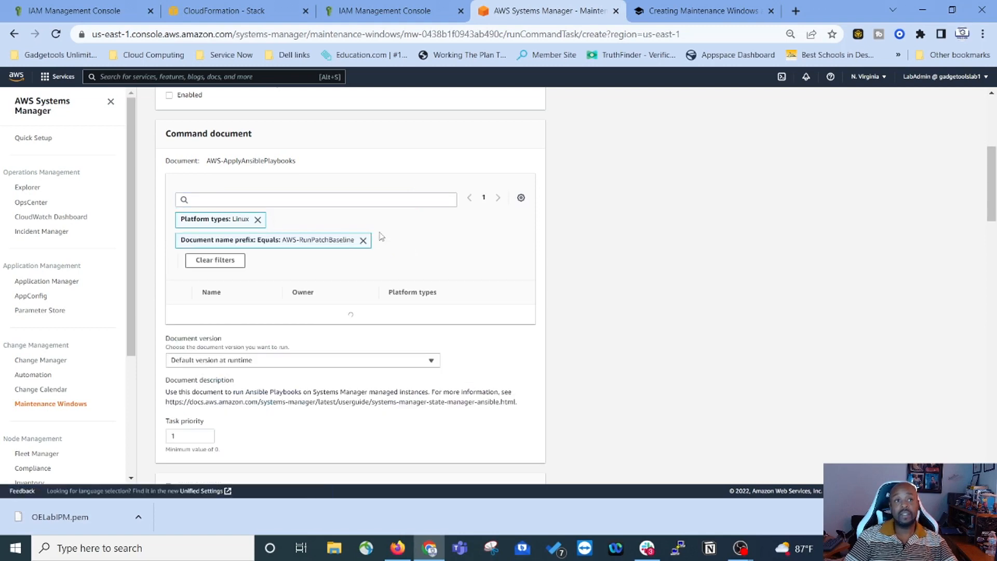
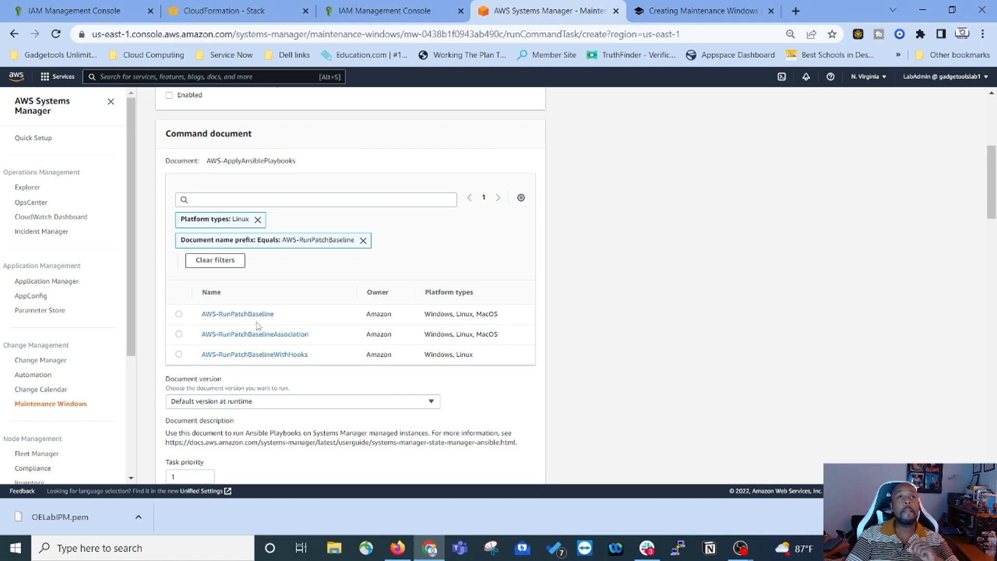
Step: Select AWS-RunPatchBaseline as the command document and check it against the lab steps
click(180, 315)
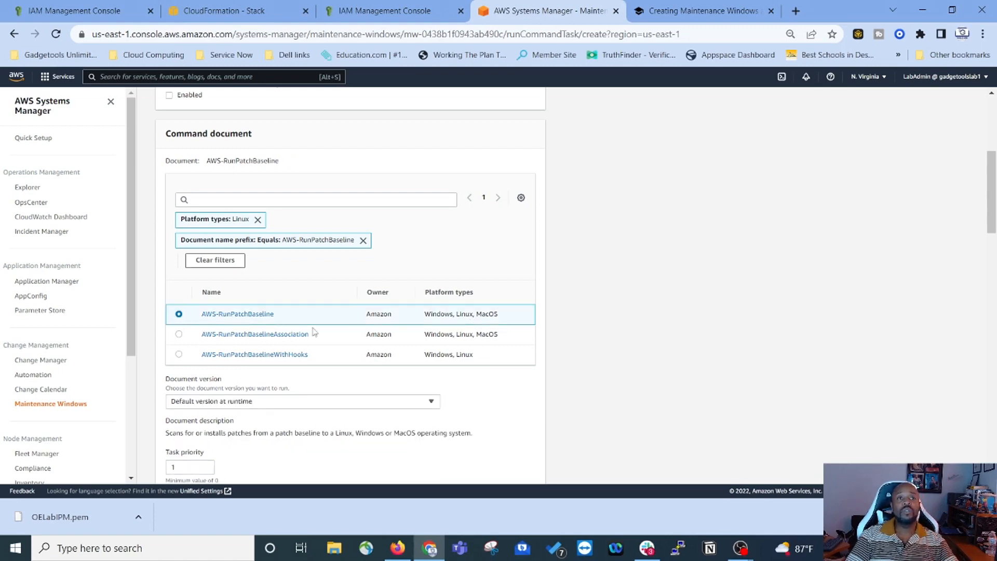
scroll(285, 359, down, 4)
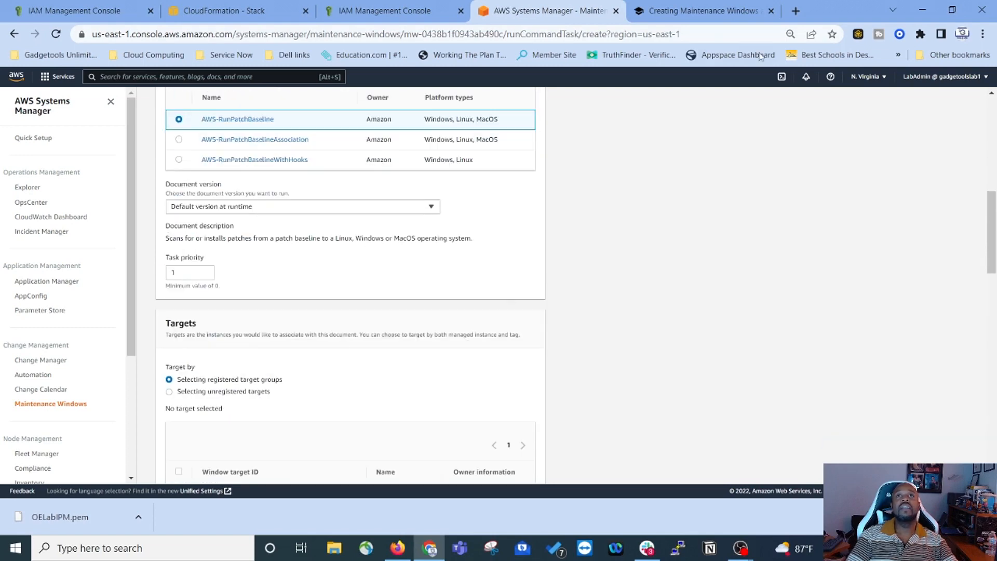
click(686, 12)
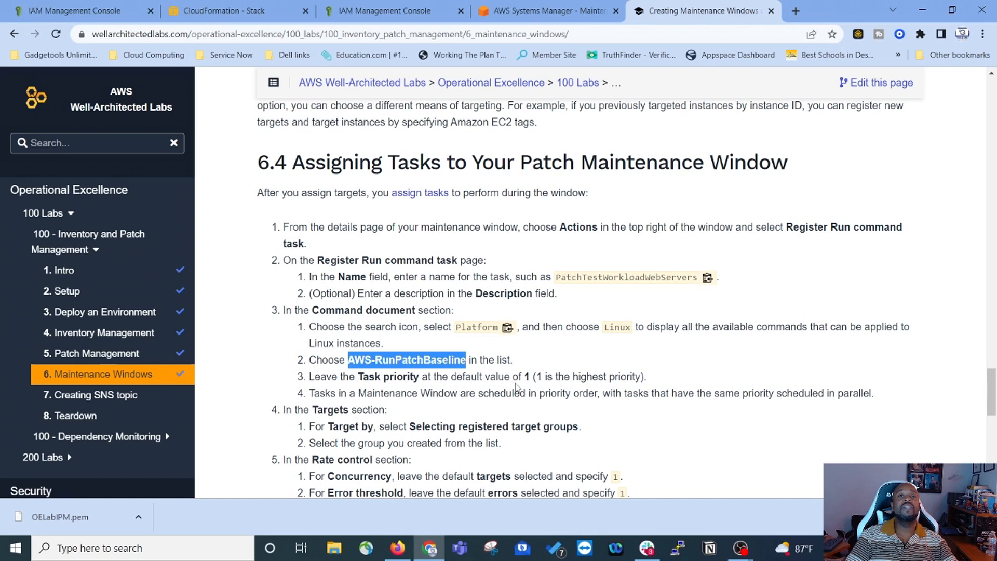
scroll(517, 387, down, 1)
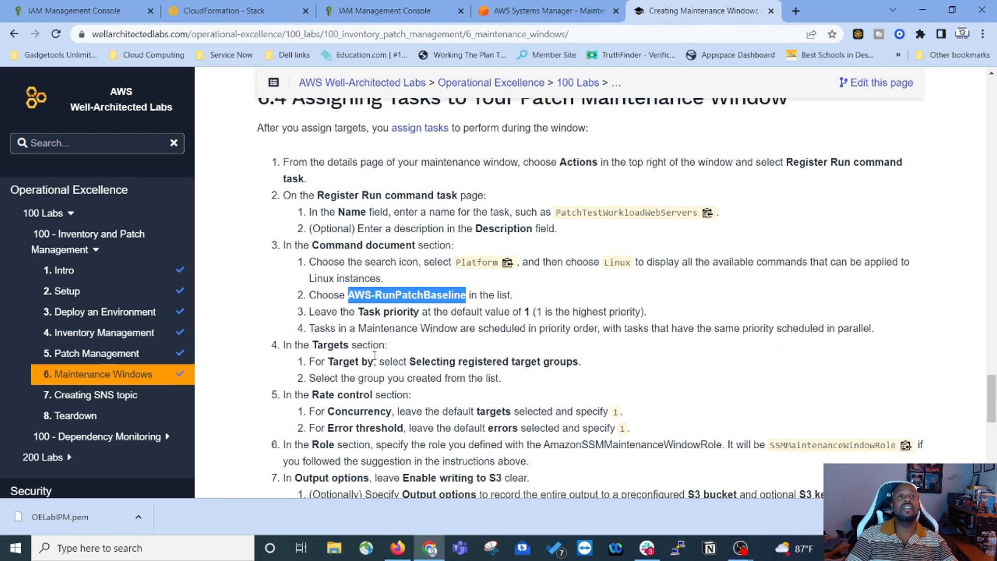
Step: Review the task form, leaving task priority at 1, and recheck the lab instructions
click(530, 11)
scroll(245, 338, down, 4)
scroll(201, 376, down, 1)
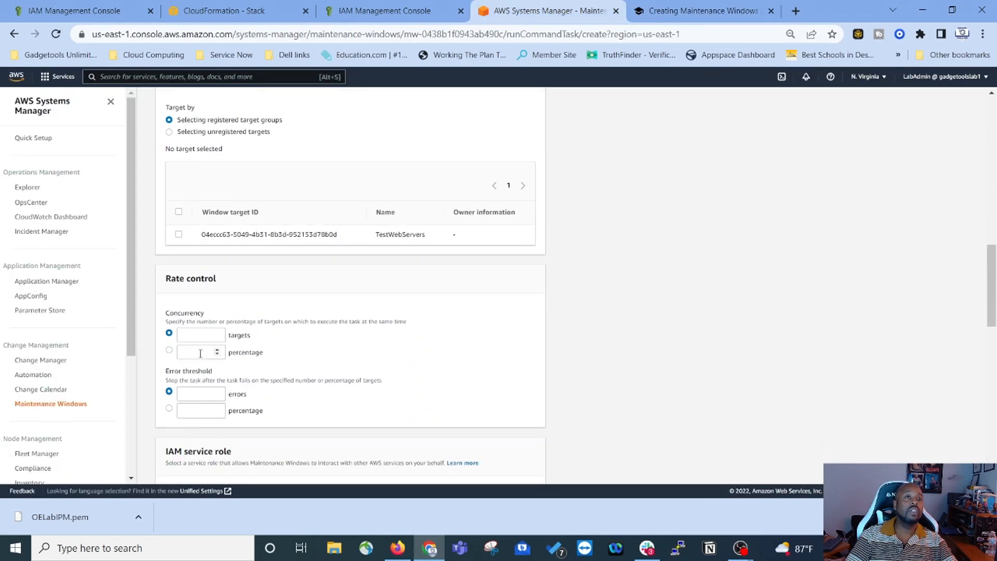
scroll(240, 327, up, 2)
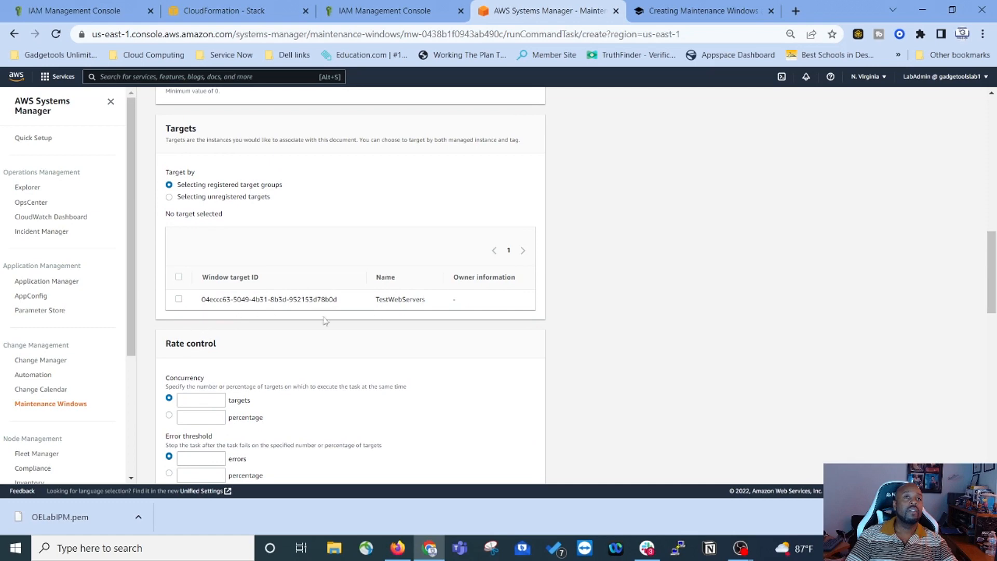
scroll(290, 314, up, 1)
scroll(377, 312, up, 2)
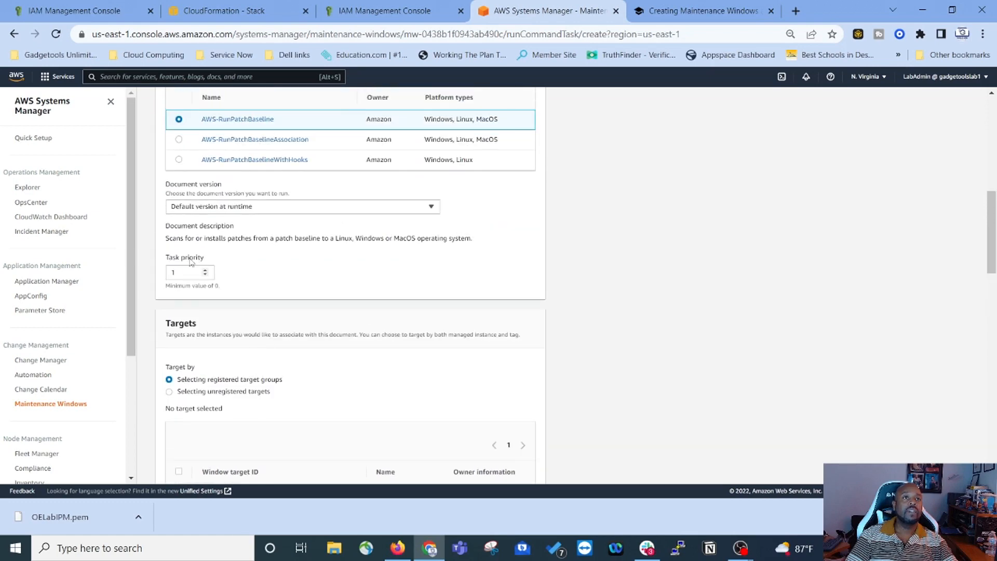
scroll(196, 273, down, 3)
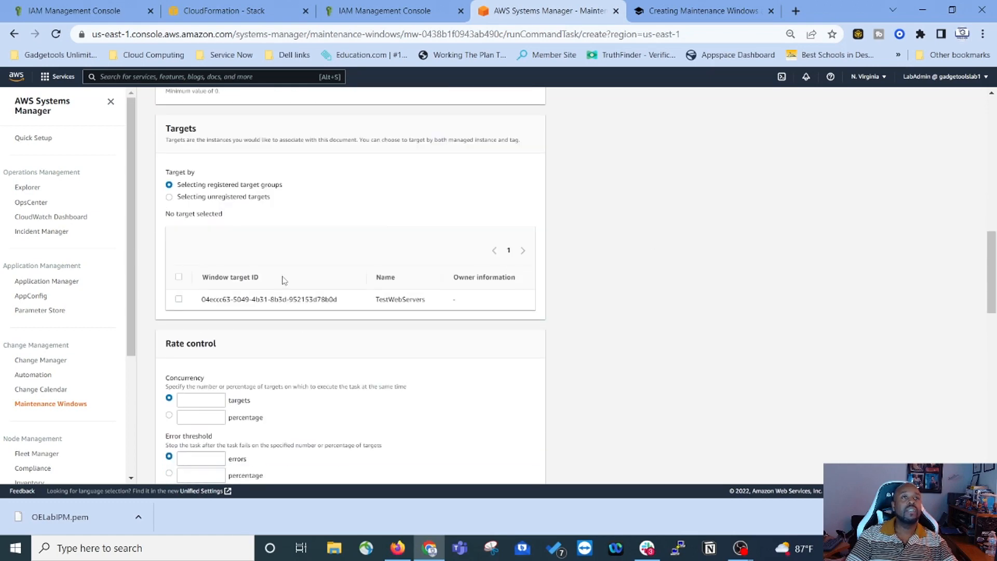
scroll(256, 216, up, 2)
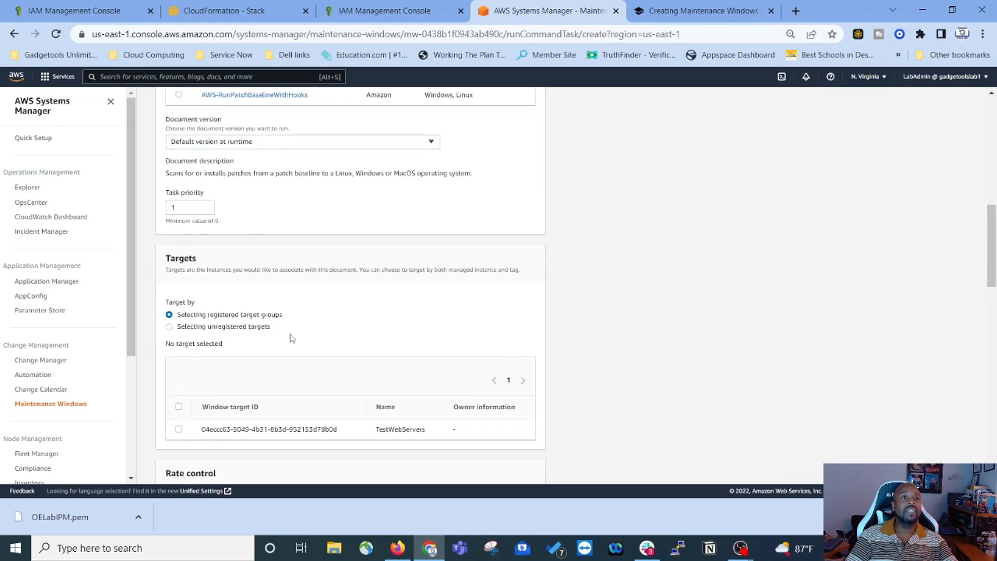
click(681, 14)
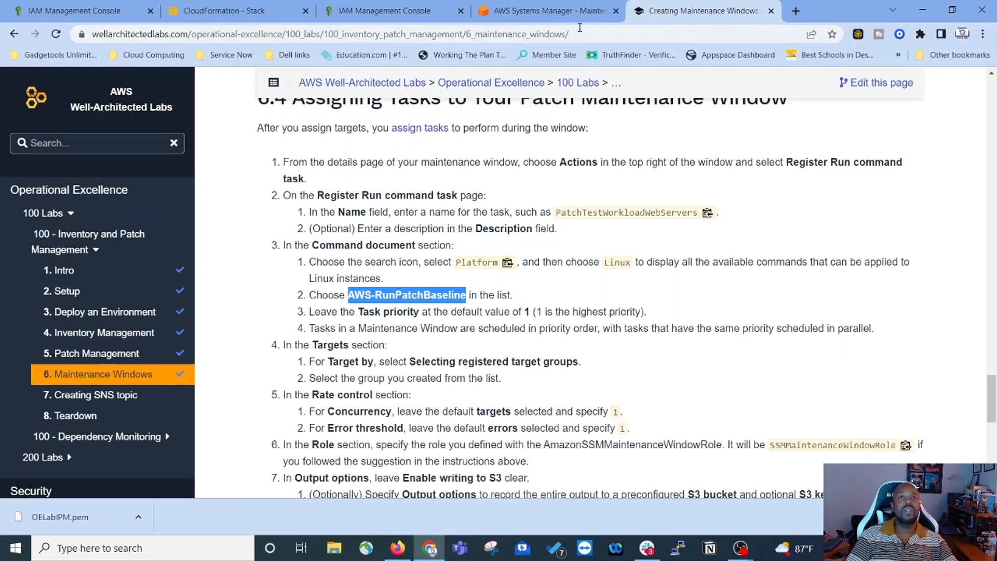
click(561, 11)
Step: Select the TestWebServers target group and check the lab's rate control instructions
click(179, 429)
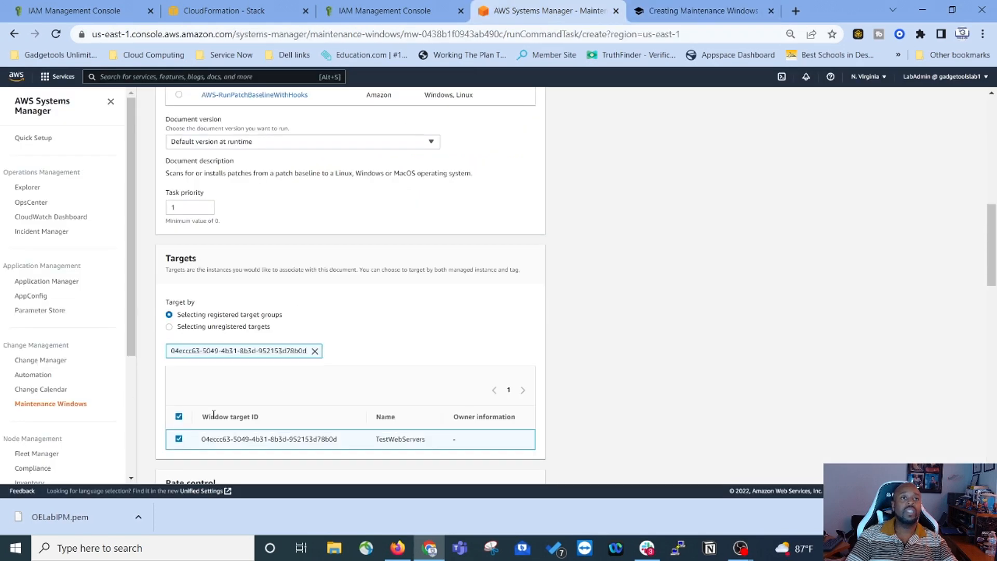
scroll(180, 429, down, 4)
click(676, 16)
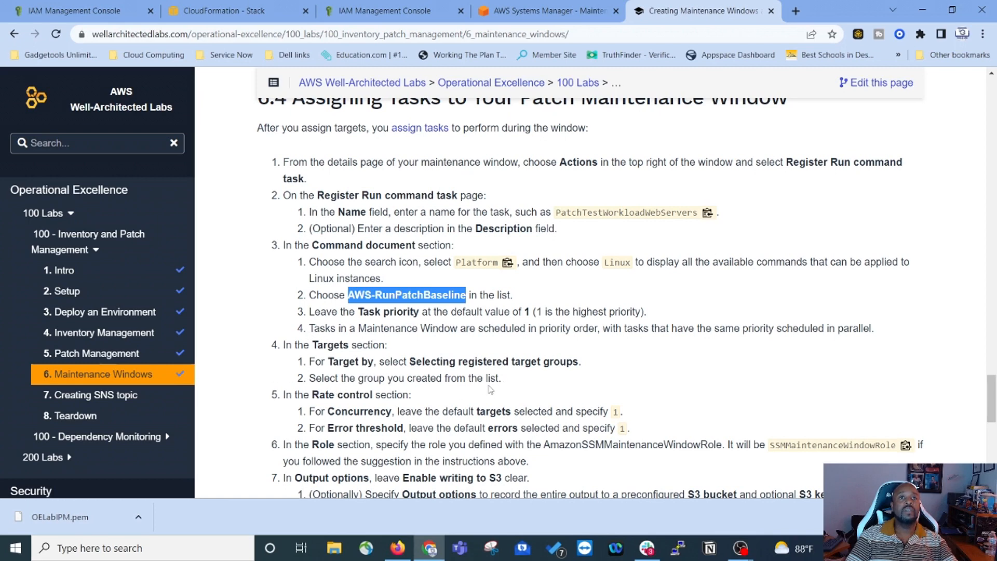
scroll(492, 391, down, 1)
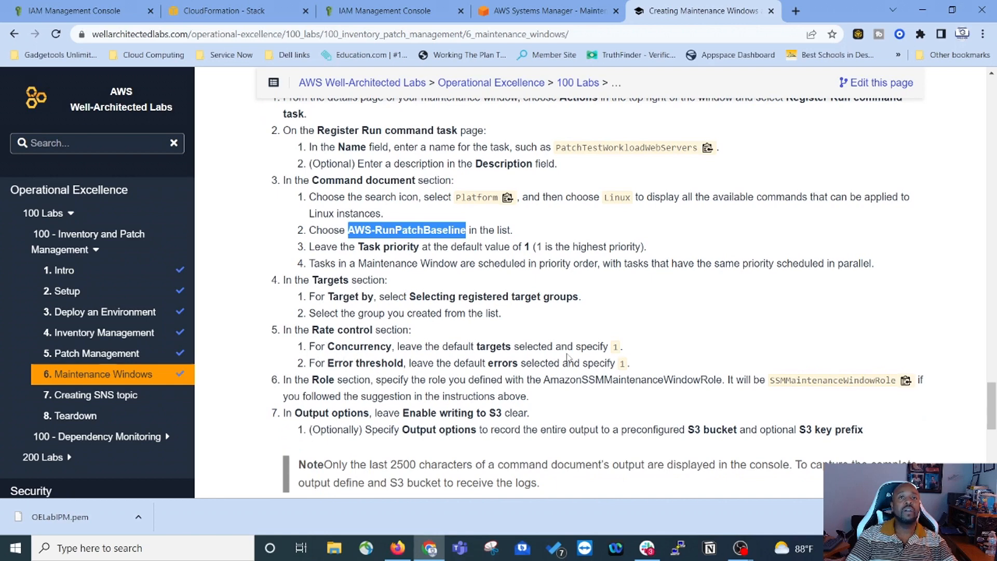
scroll(566, 359, down, 1)
click(558, 12)
scroll(360, 267, down, 2)
scroll(318, 273, up, 1)
scroll(198, 208, up, 1)
Step: Set concurrency to 1 target and the error threshold to 1 error
click(203, 216)
text(1)
click(190, 232)
text(14)
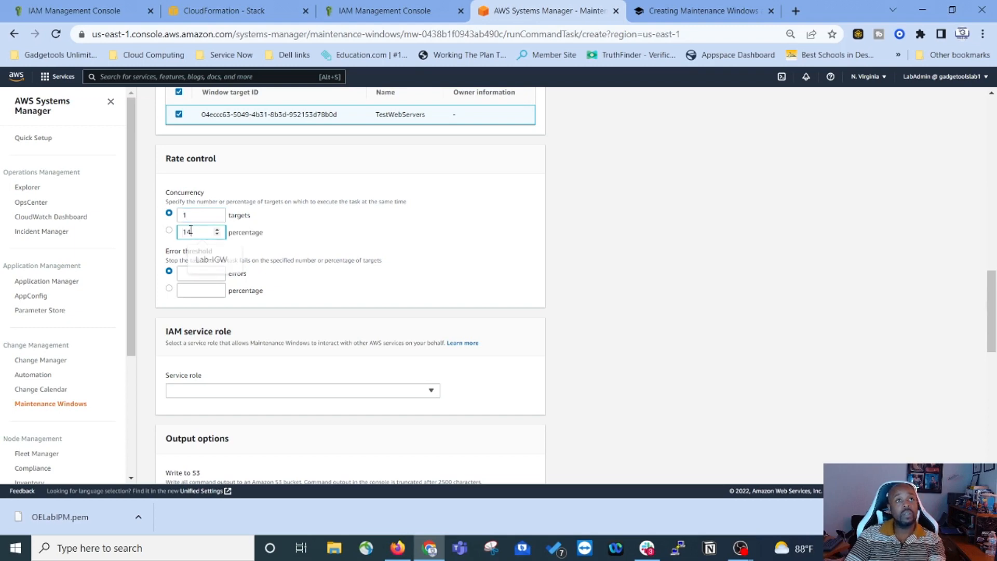
key(BackSpace)
click(193, 273)
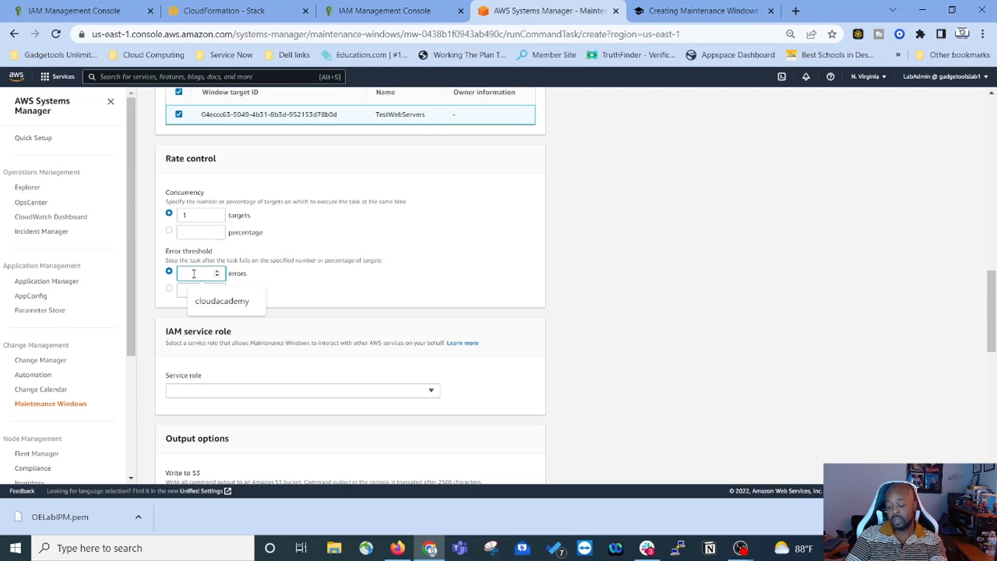
text(1)
scroll(358, 291, down, 5)
scroll(310, 232, up, 3)
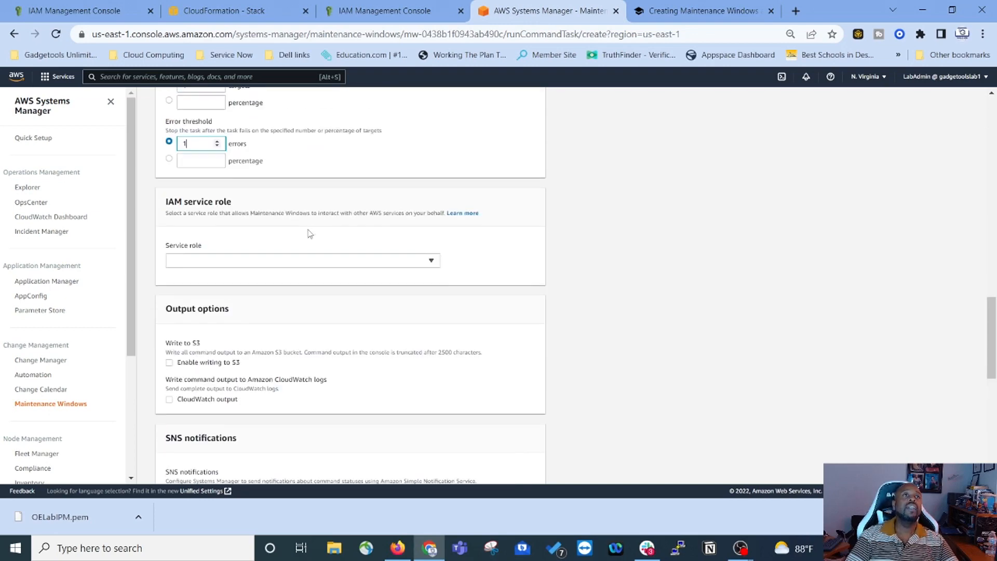
Step: Check the lab's service role step and open the Service role list
click(671, 19)
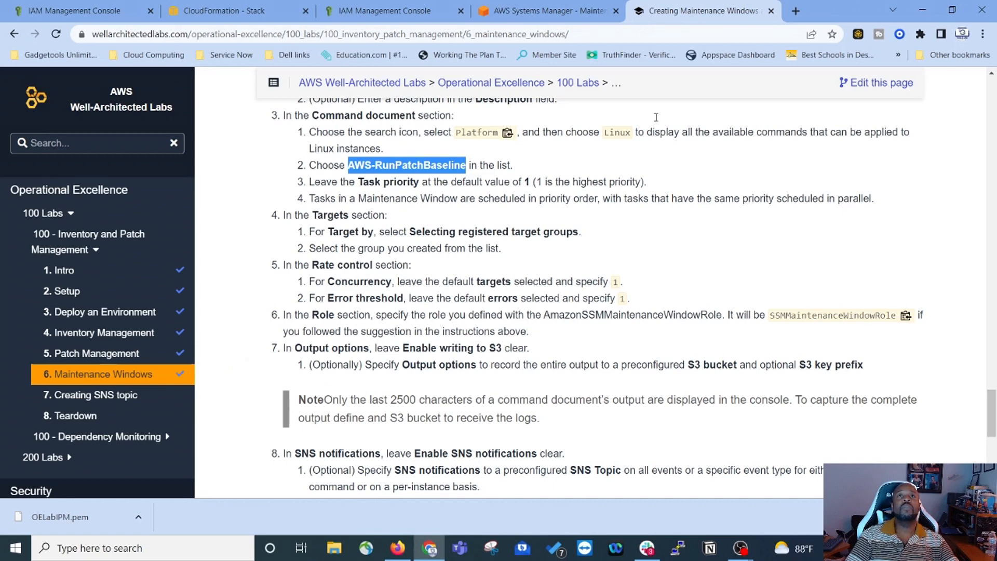
click(543, 12)
click(425, 263)
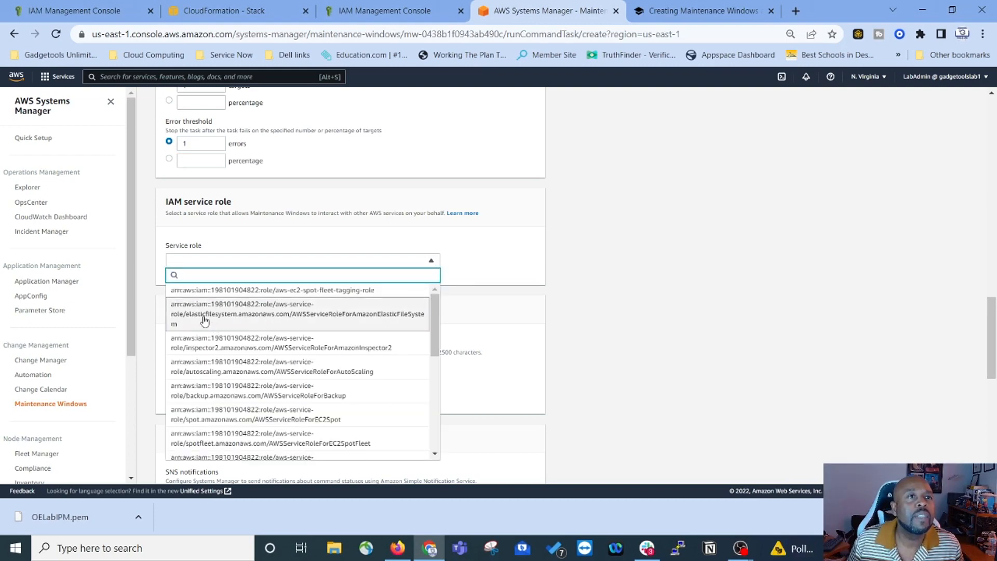
Step: Pick SSMMaintenanceWindowRole from the Service role list
scroll(204, 320, up, 1)
scroll(204, 321, down, 5)
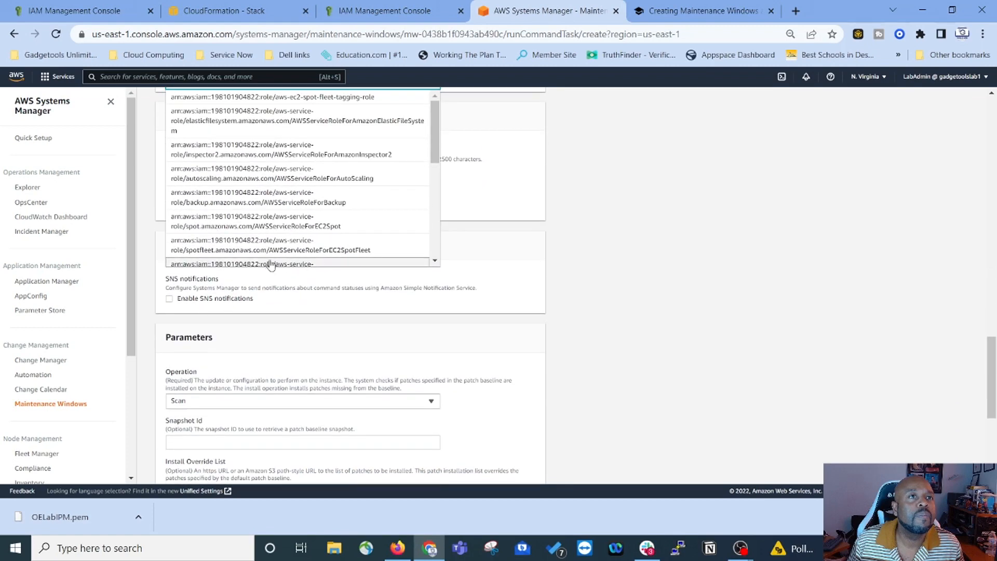
scroll(270, 265, up, 3)
drag(436, 260, 450, 351)
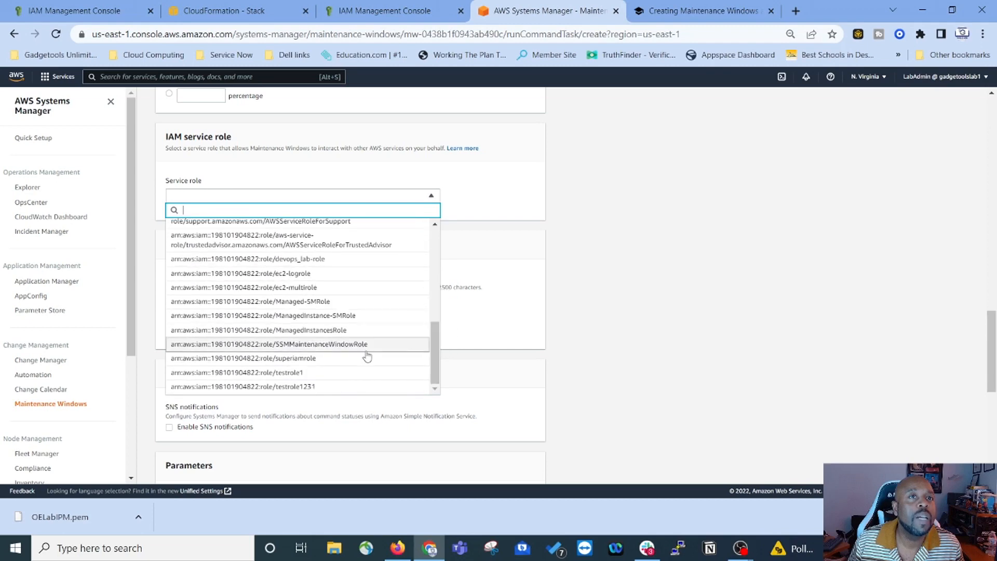
click(250, 344)
Step: Filter the roles by pasting SSMMaintenanceWindowRole, confirm it, and go back to the lab instructions
key(Down)
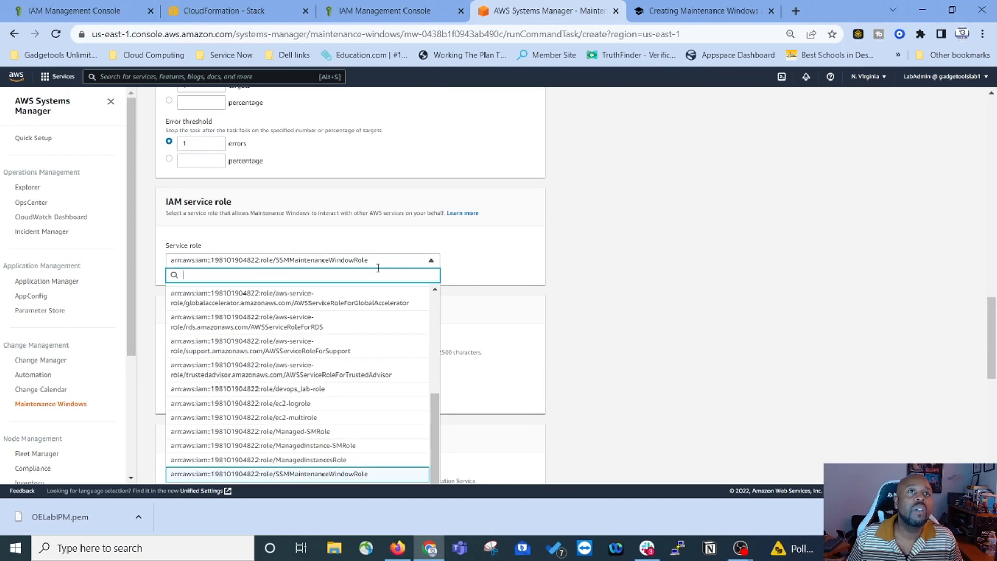
click(378, 264)
click(384, 263)
click(385, 264)
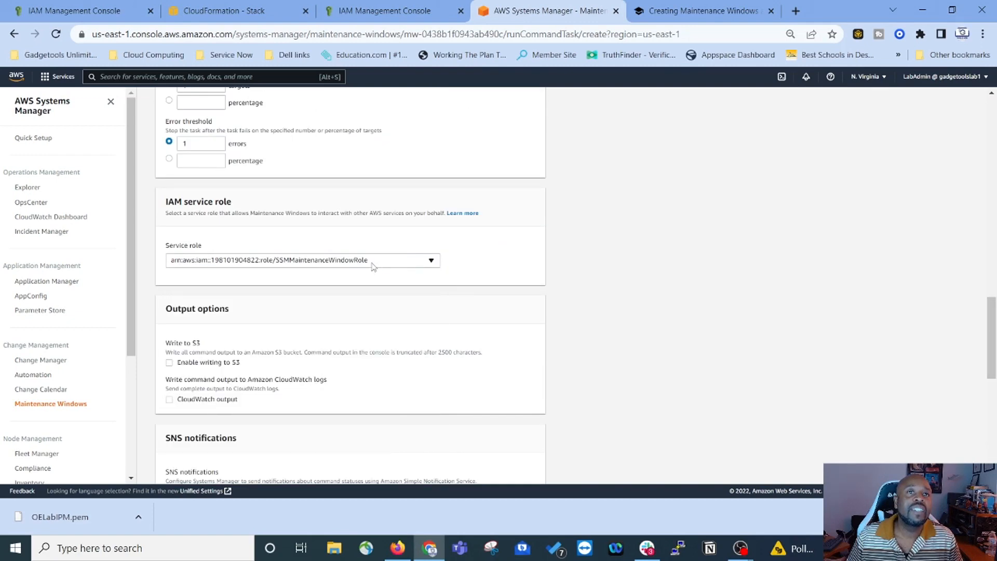
click(372, 266)
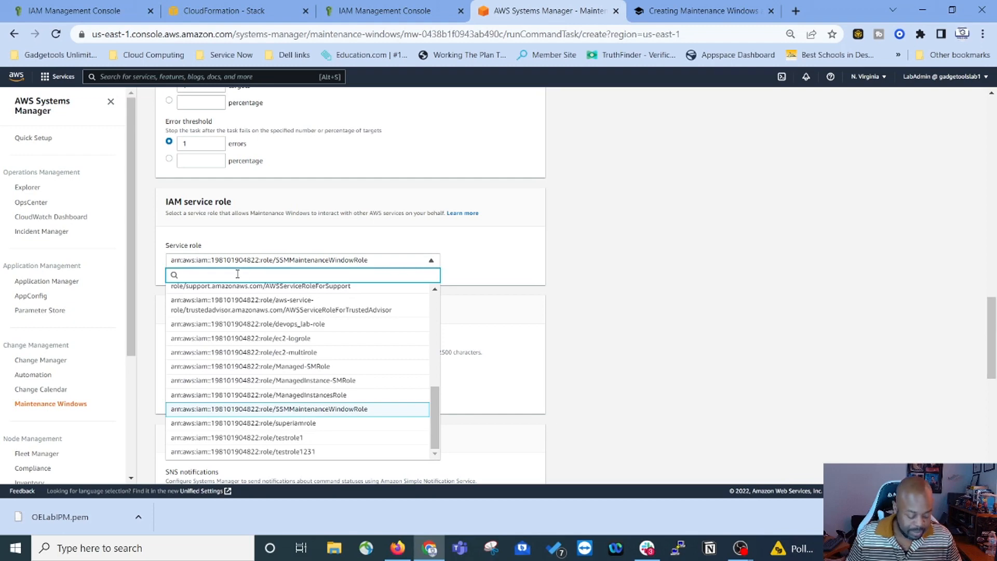
text(SSMMaintenanceWindowRole)
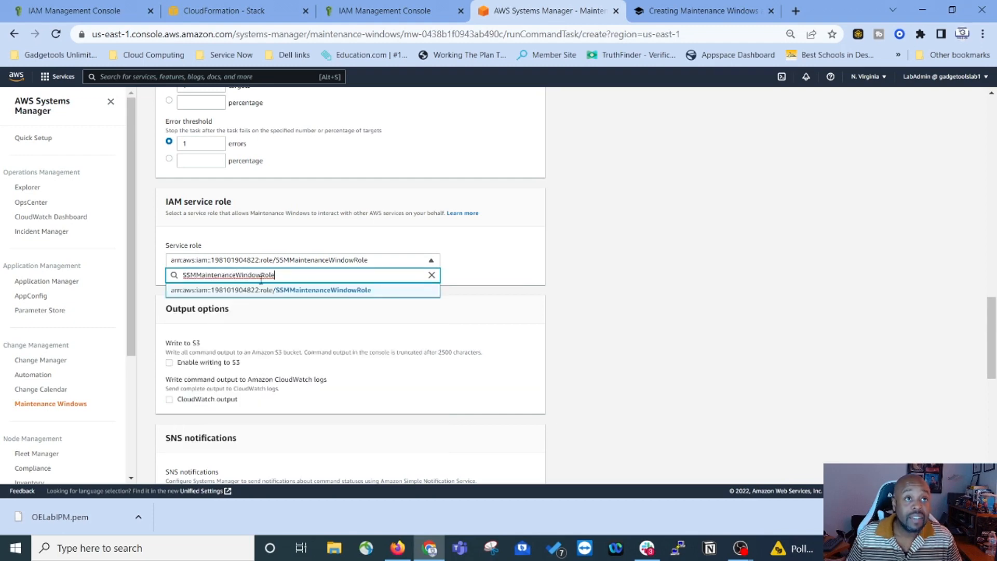
click(249, 290)
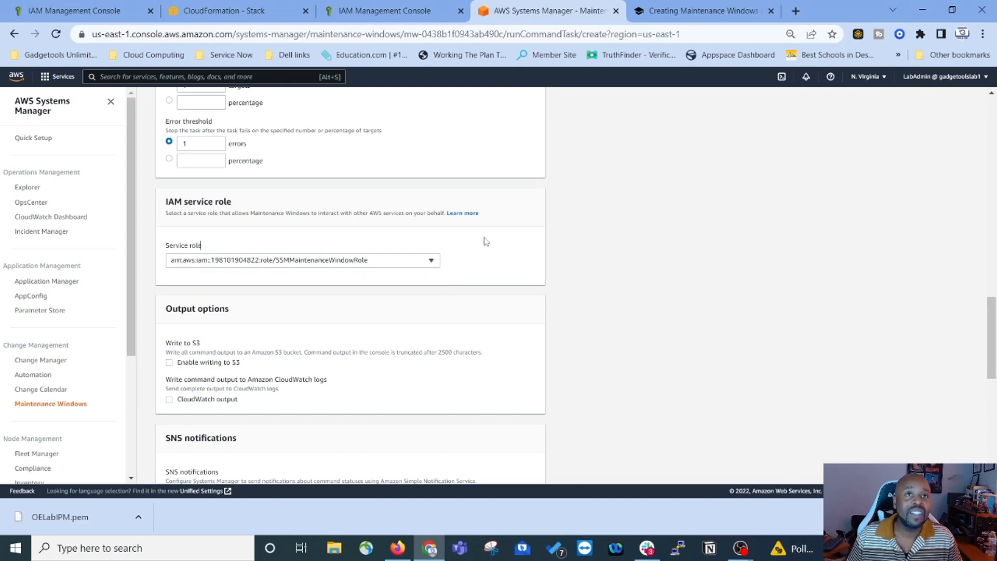
scroll(369, 281, down, 1)
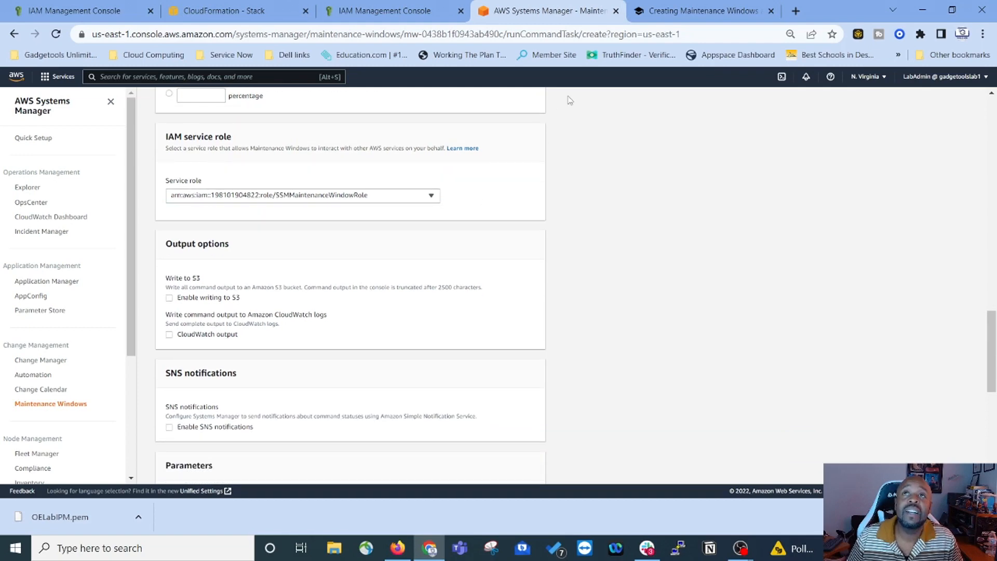
click(695, 16)
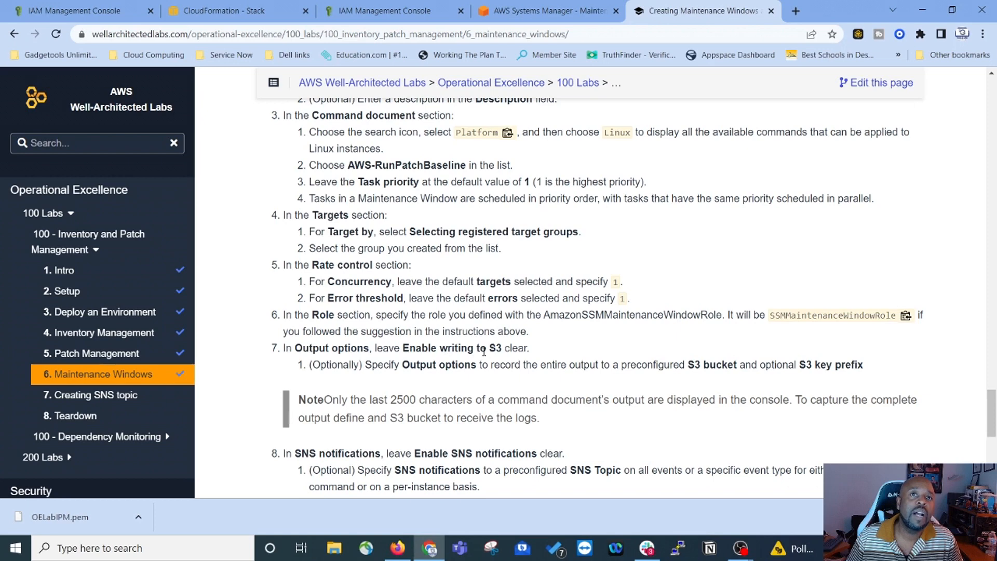
Step: Compare the run command task form with the lab's task settings instructions
scroll(421, 379, down, 1)
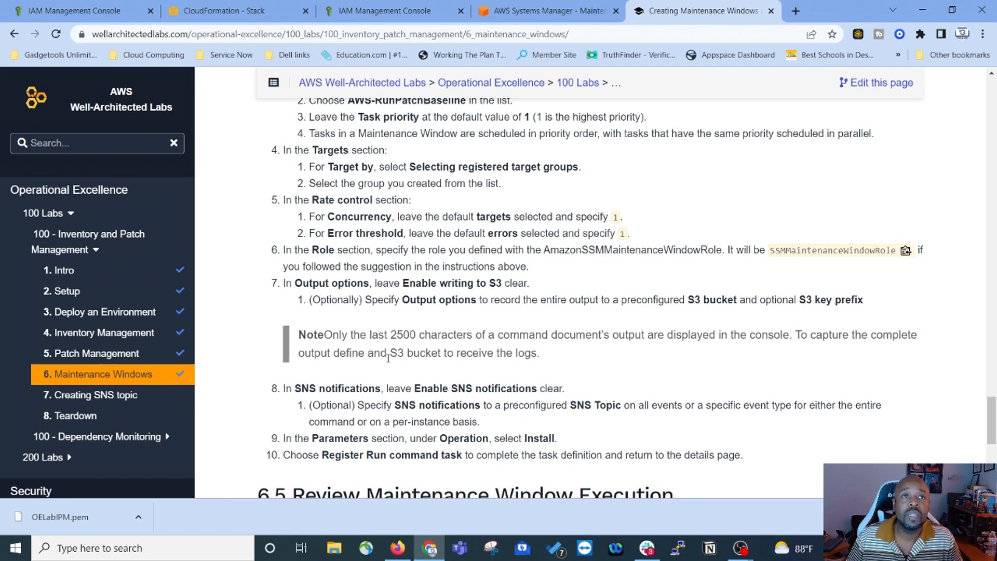
scroll(497, 370, down, 2)
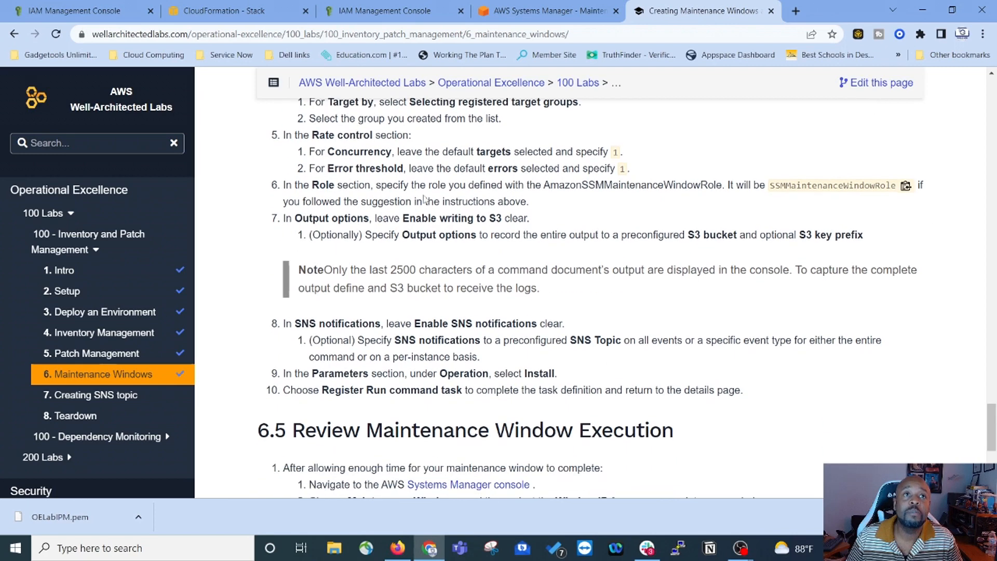
click(562, 11)
scroll(202, 247, down, 1)
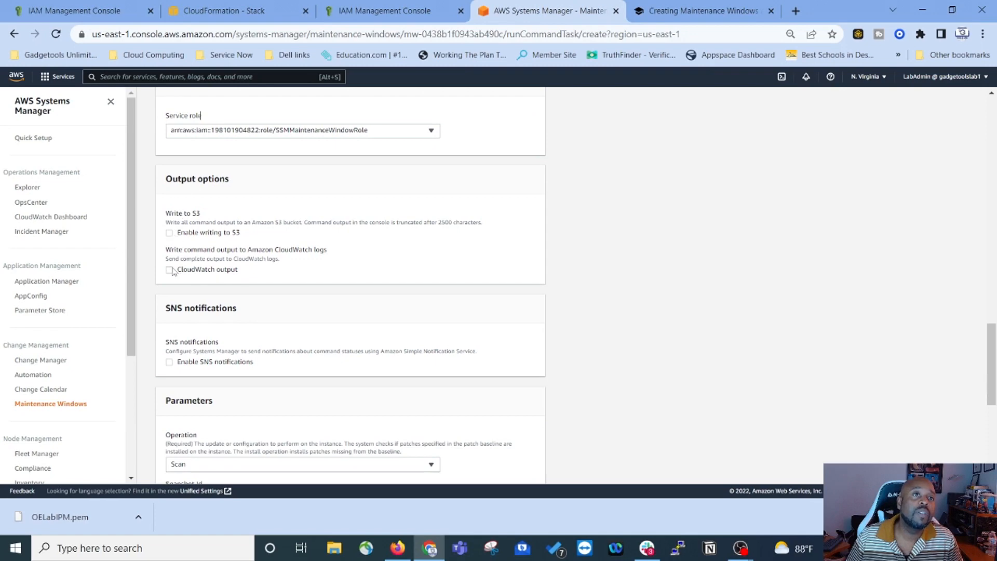
scroll(231, 326, down, 1)
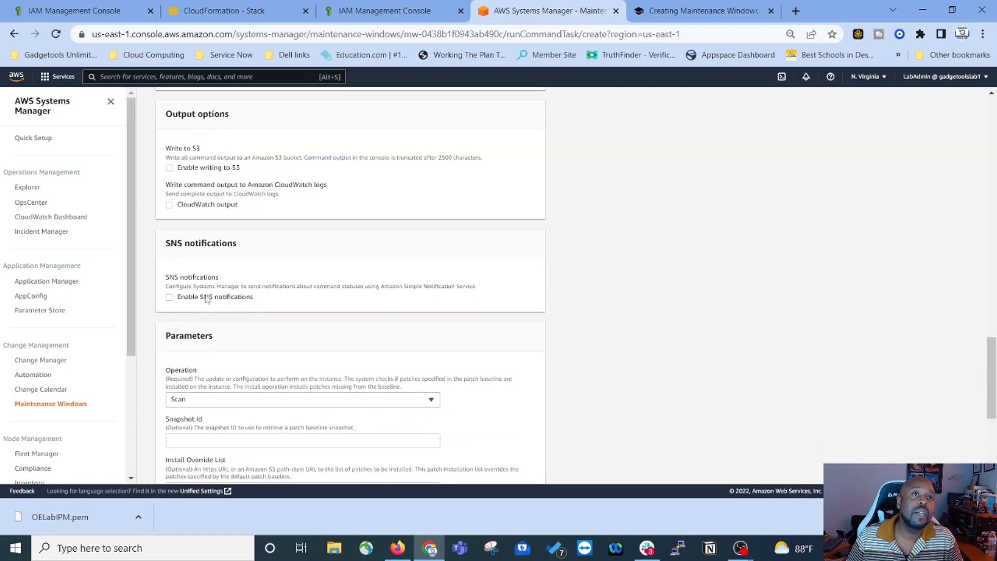
click(701, 15)
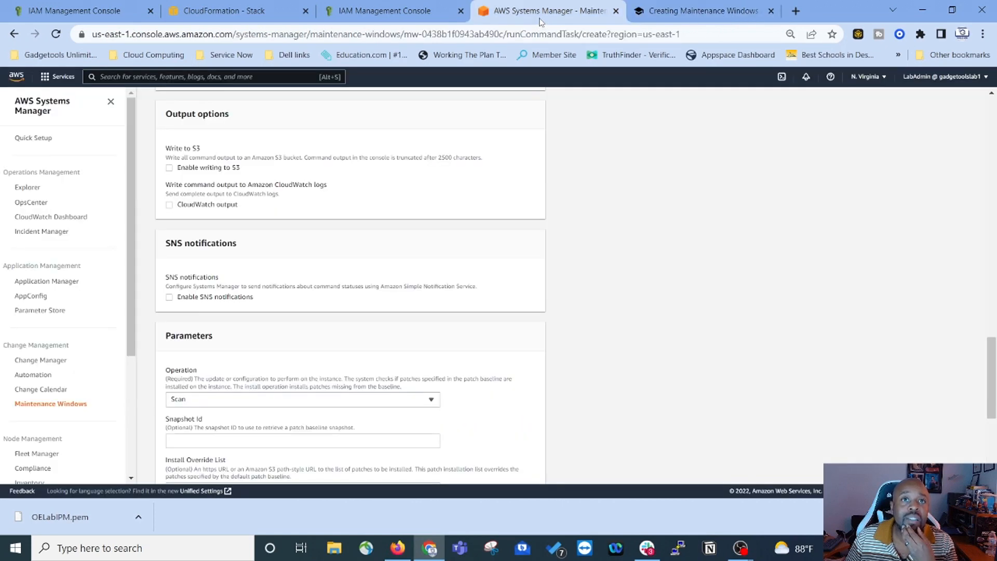
click(540, 11)
Step: Change the Operation parameter from Scan to Install and register the run command task
scroll(378, 367, down, 3)
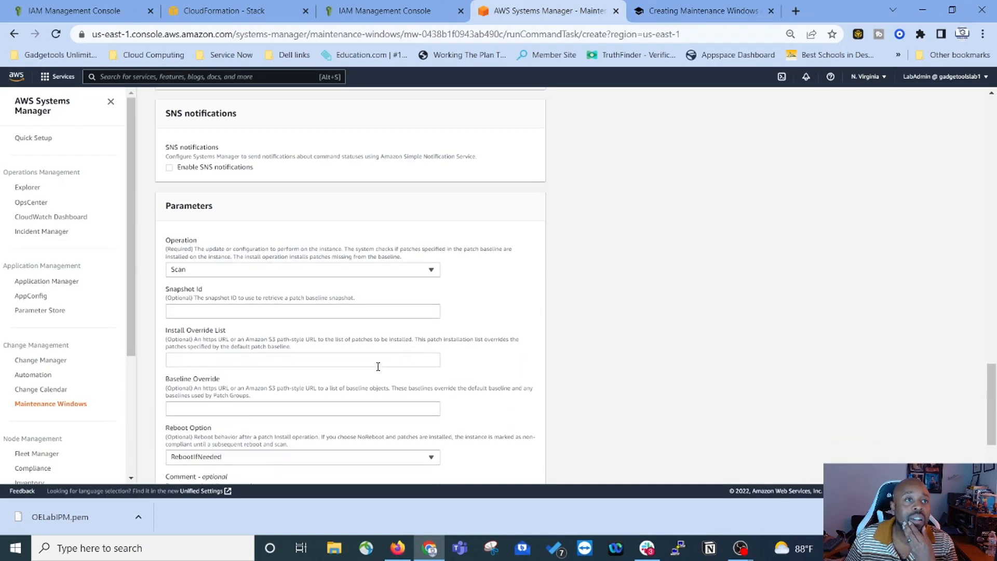
click(389, 270)
click(334, 312)
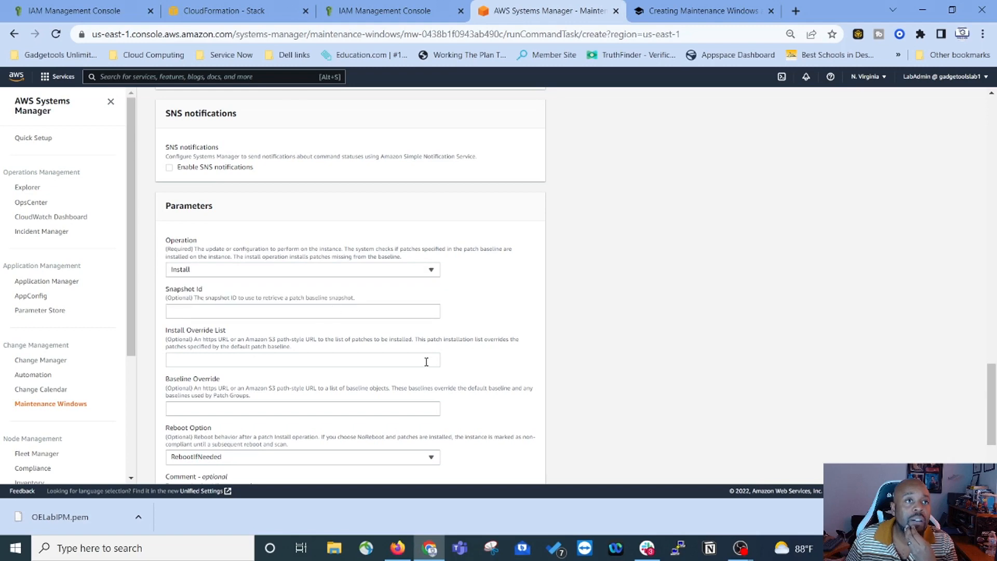
scroll(427, 361, down, 3)
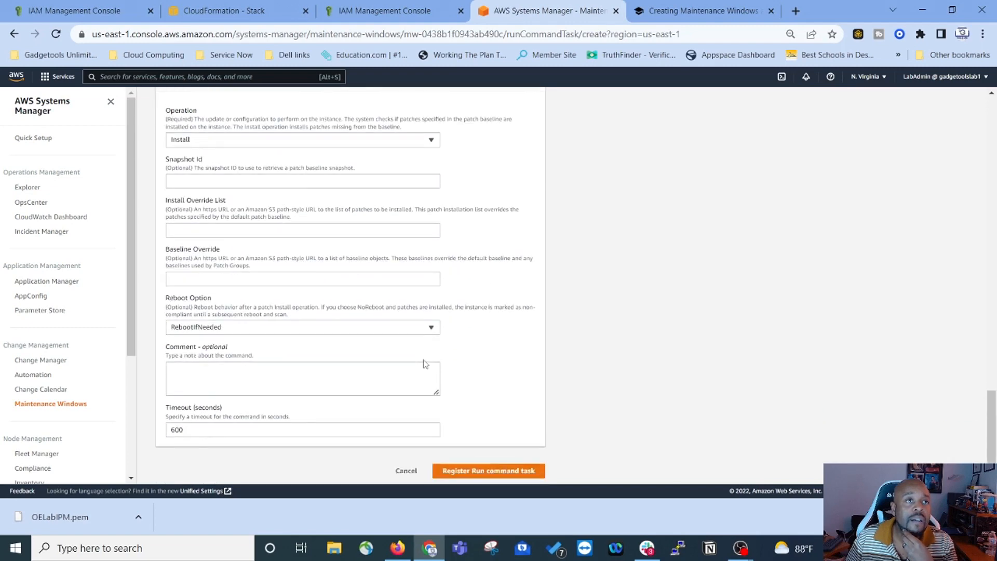
click(504, 471)
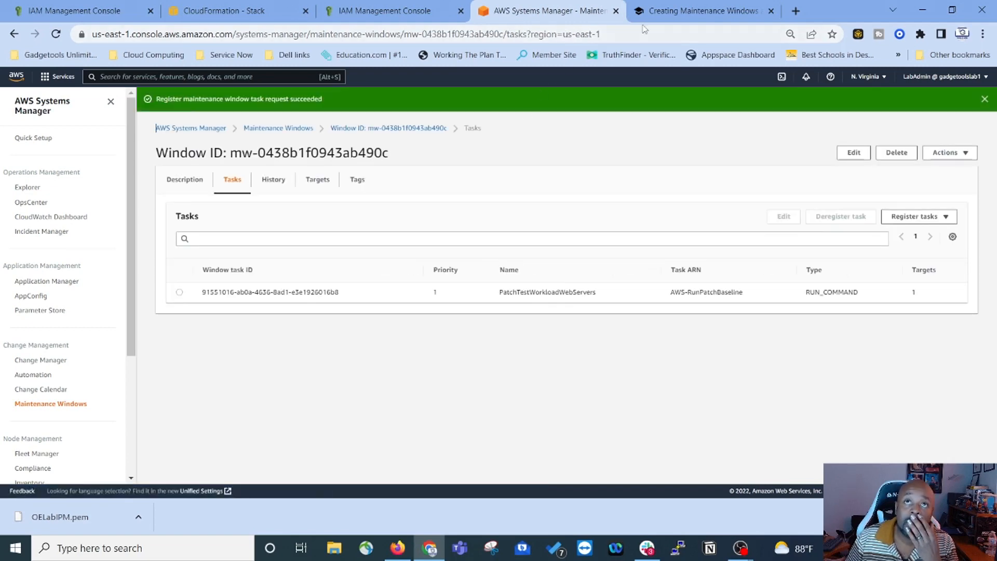
Step: Go back to the lab instructions and scroll to section 6.5 Review Maintenance Window Execution
click(673, 9)
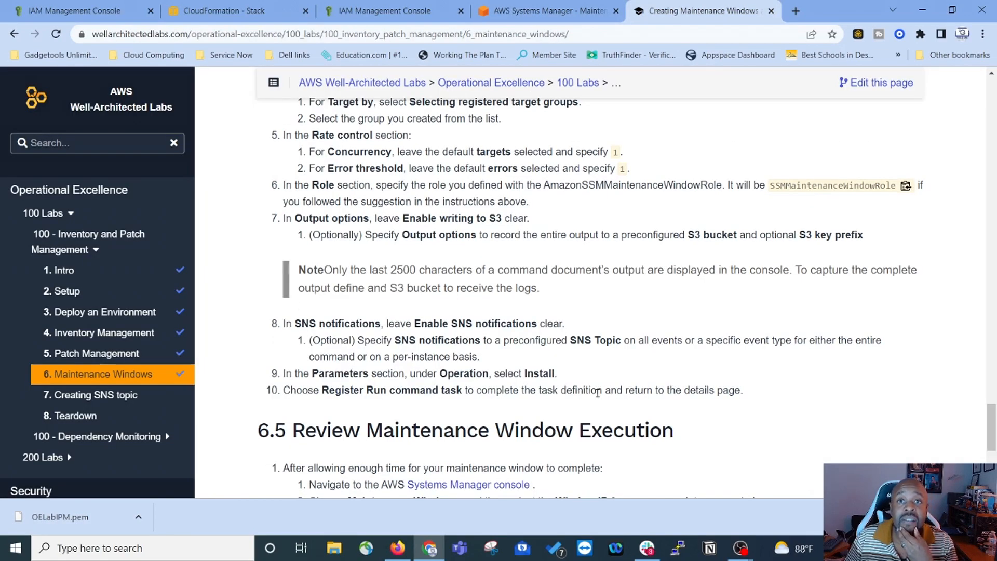
scroll(598, 393, down, 4)
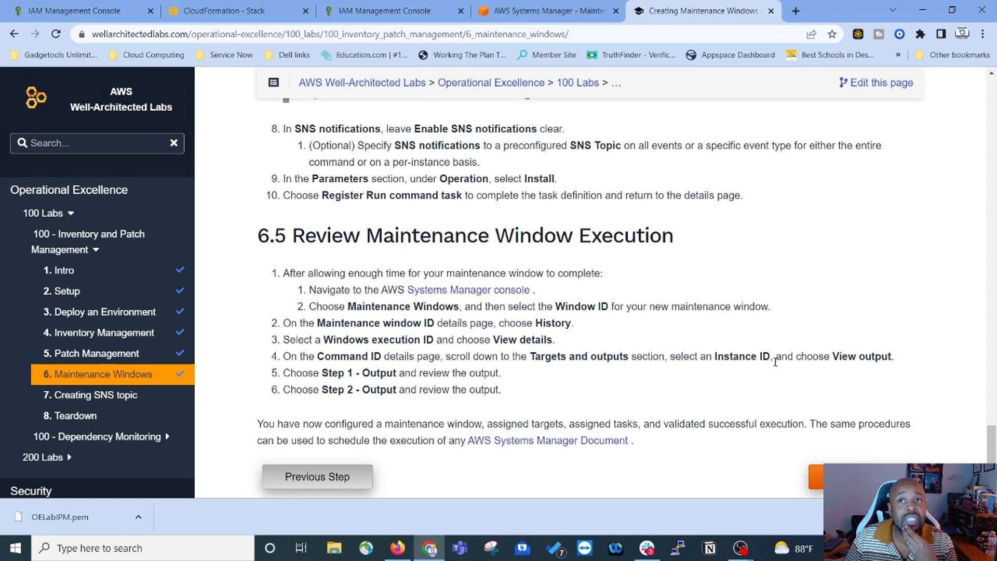
Step: Open the maintenance window from Systems Manager's Maintenance Windows list and view its empty History tab
scroll(358, 401, down, 1)
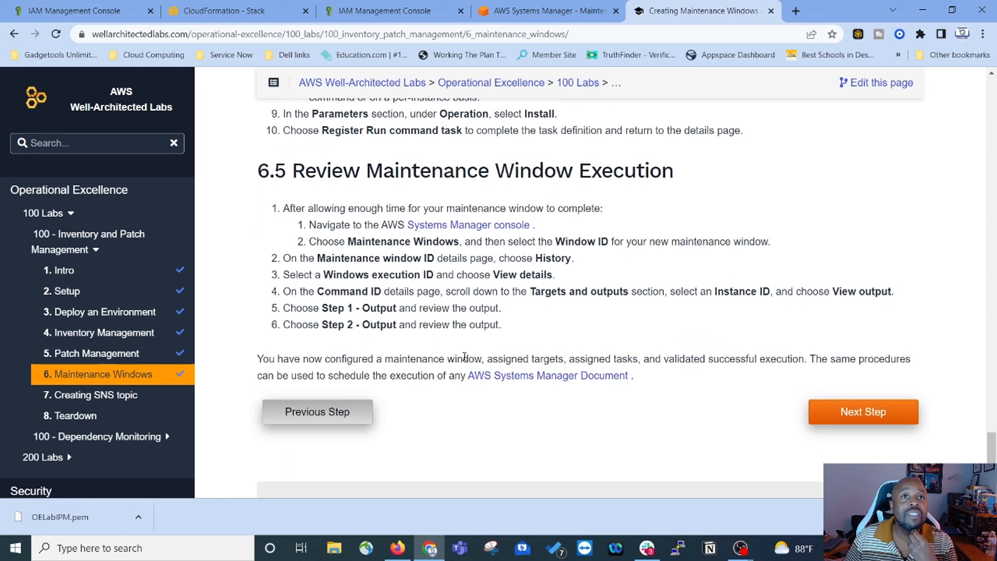
scroll(451, 347, up, 2)
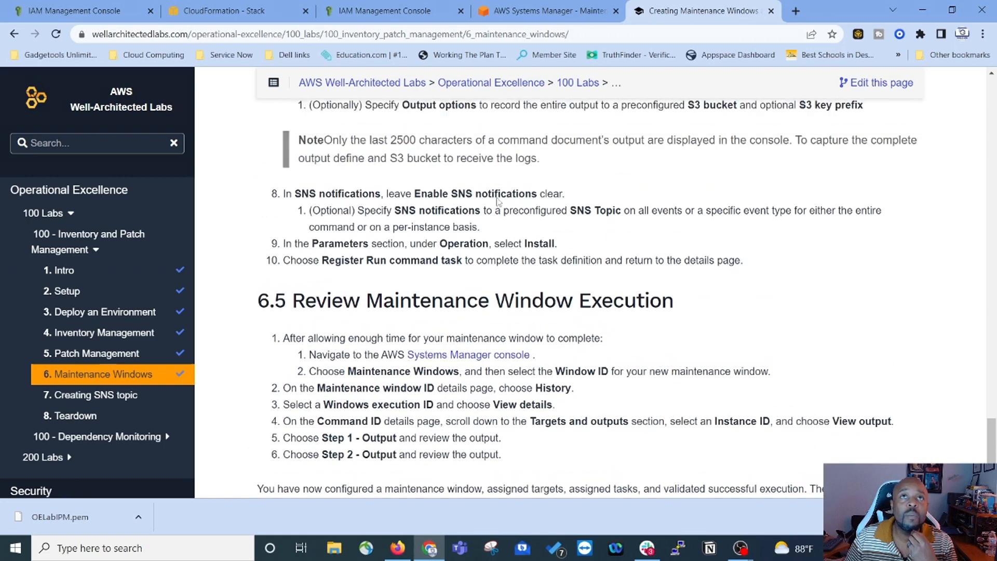
click(569, 13)
scroll(56, 387, down, 1)
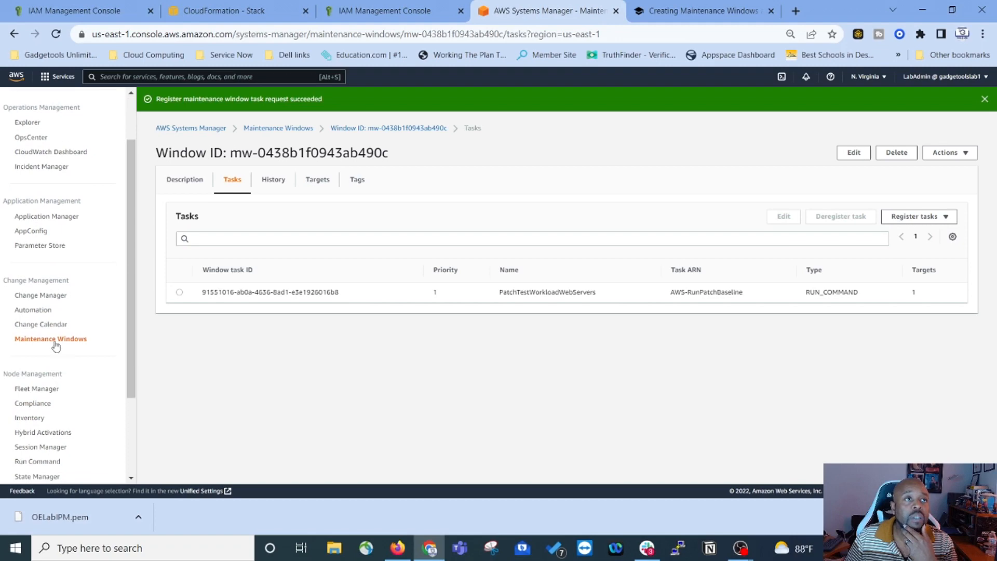
click(55, 340)
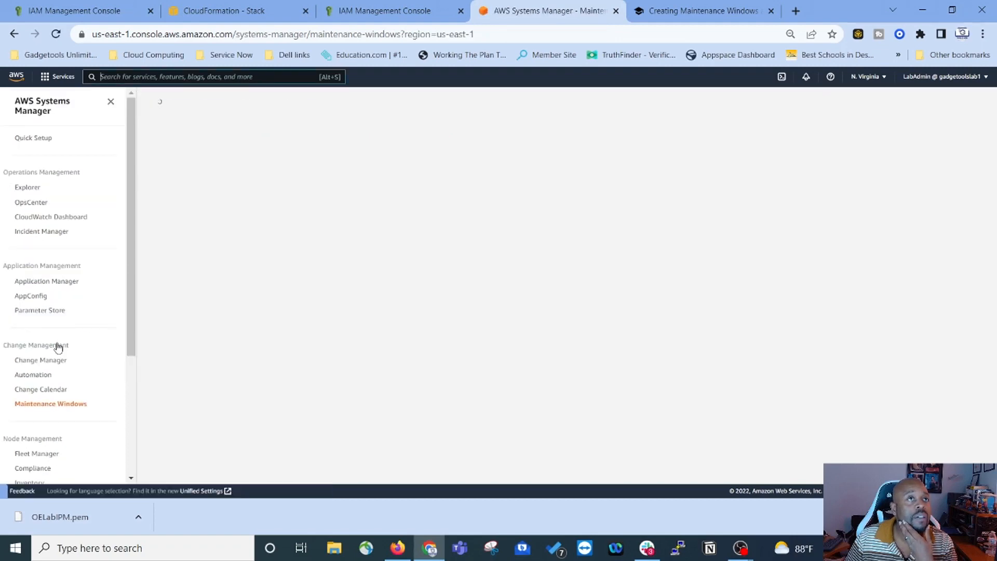
click(230, 206)
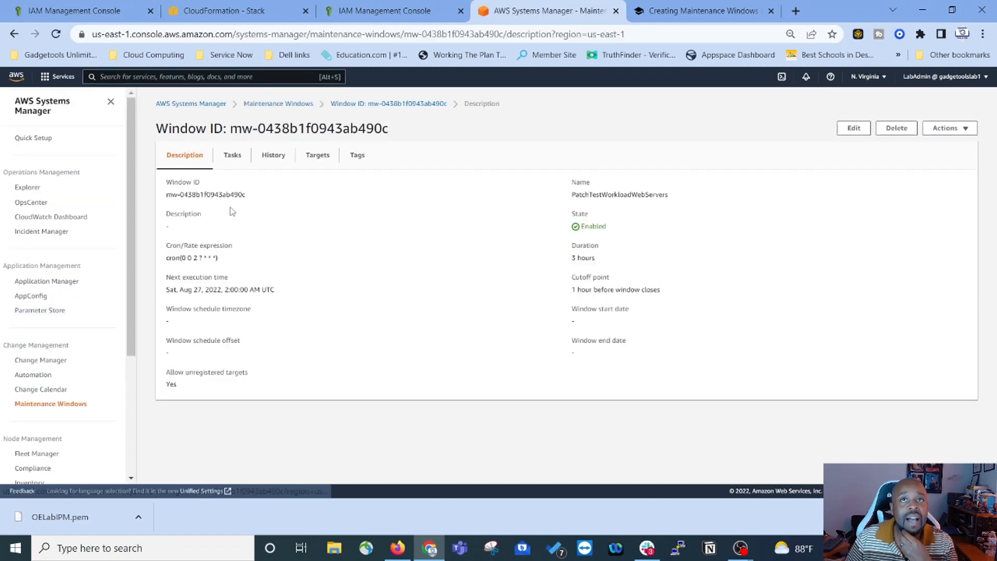
click(269, 160)
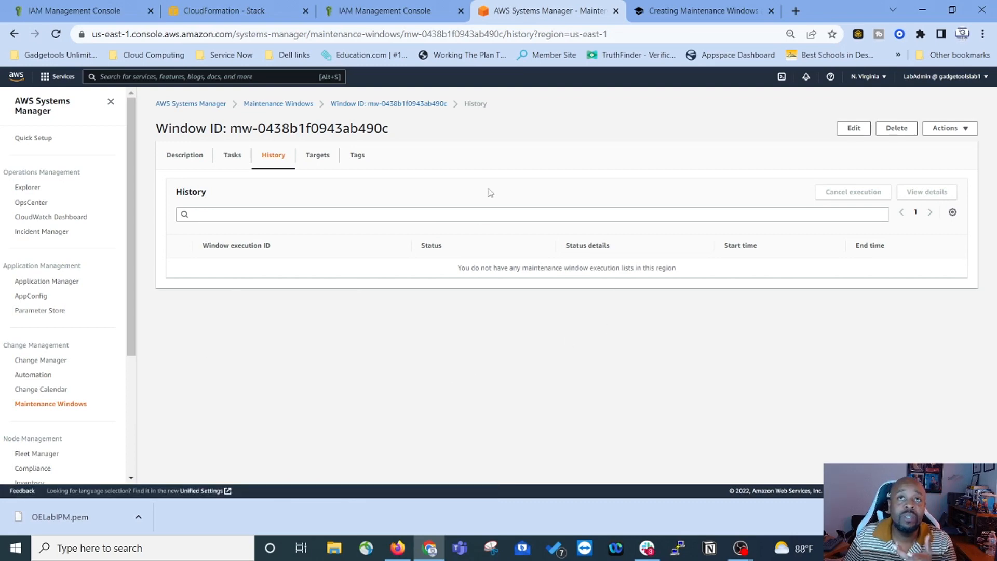
Step: Advance the lab to the Creating SNS topic page and copy AdminAlert from section 6.1
click(711, 17)
scroll(529, 231, down, 2)
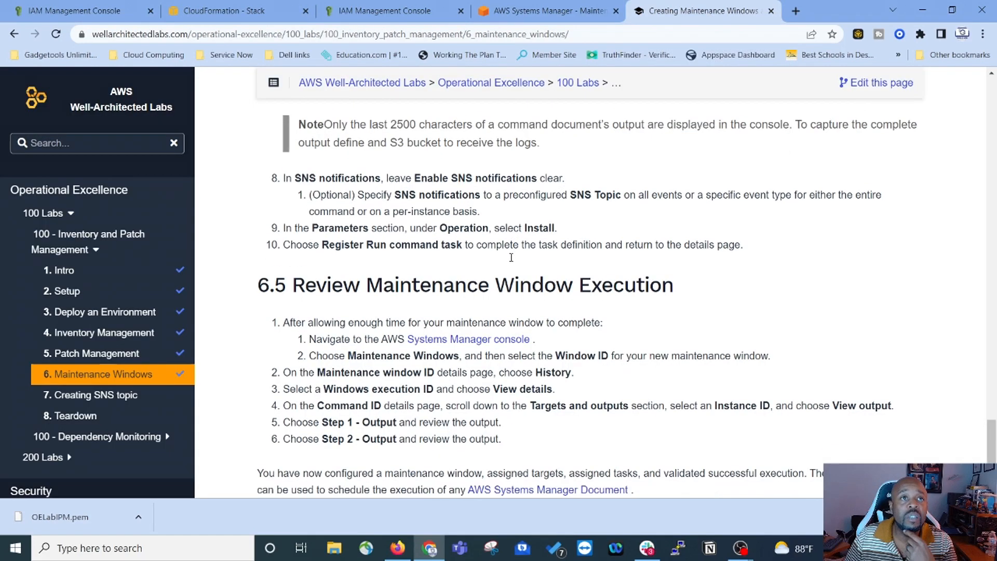
scroll(377, 291, down, 2)
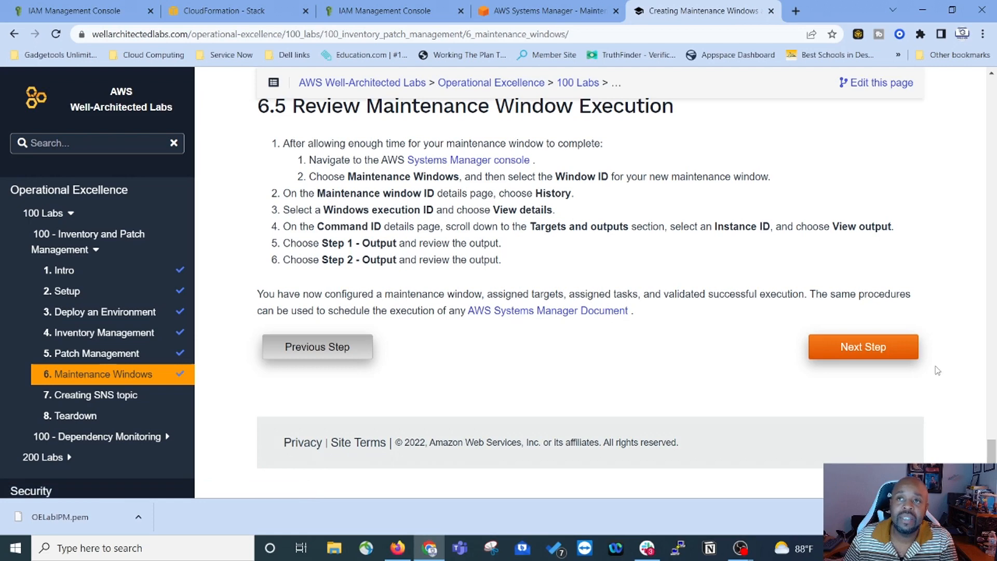
click(873, 356)
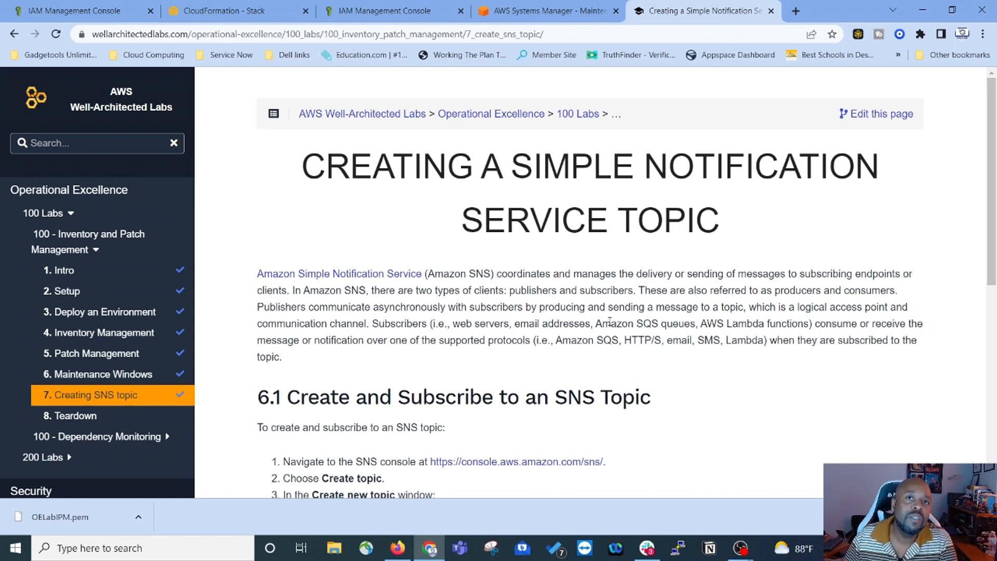
scroll(610, 322, down, 2)
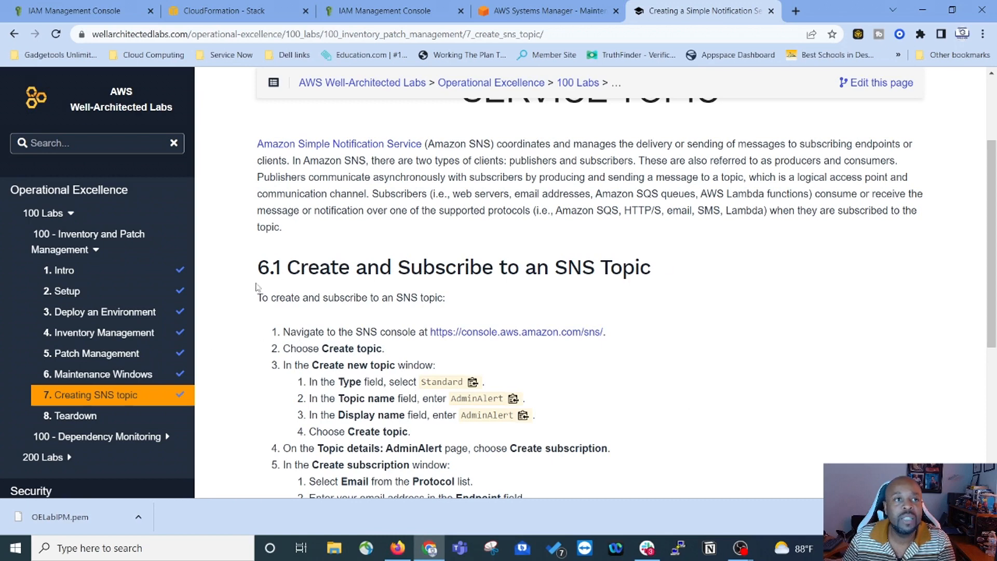
scroll(774, 267, down, 1)
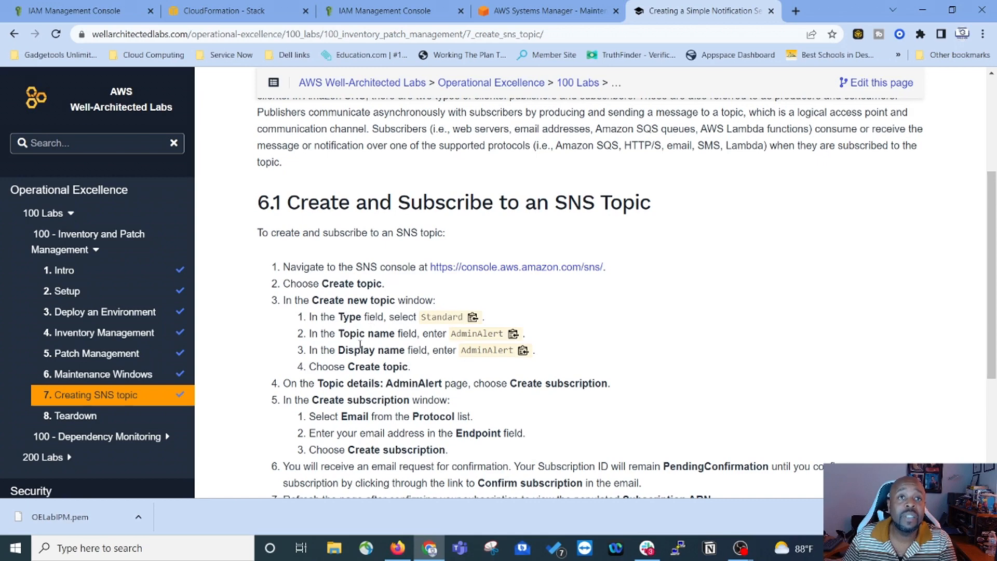
click(513, 334)
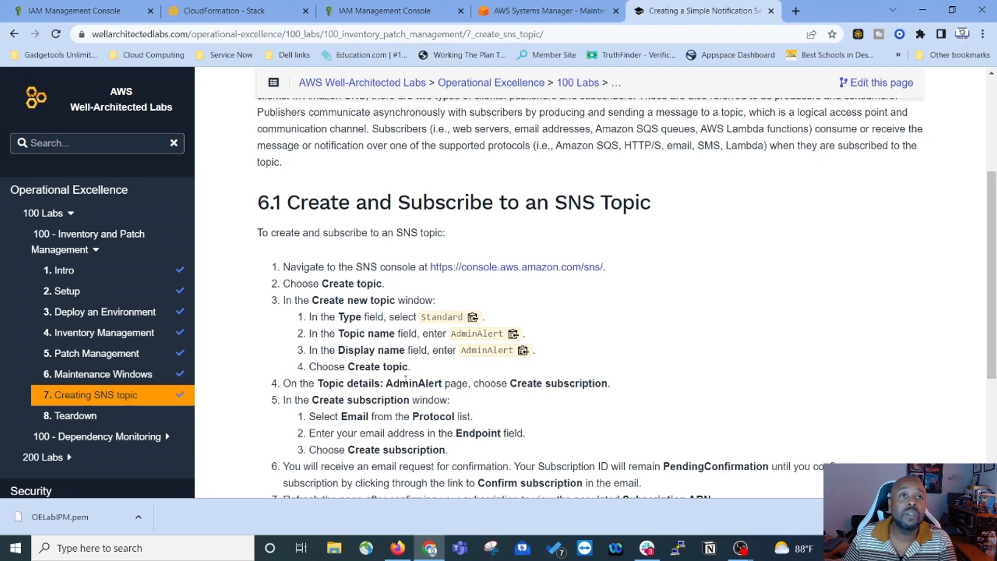
Step: Search for 'sns' and open the Simple Notification Service Topics list
click(101, 13)
click(100, 77)
text(sns)
key(Return)
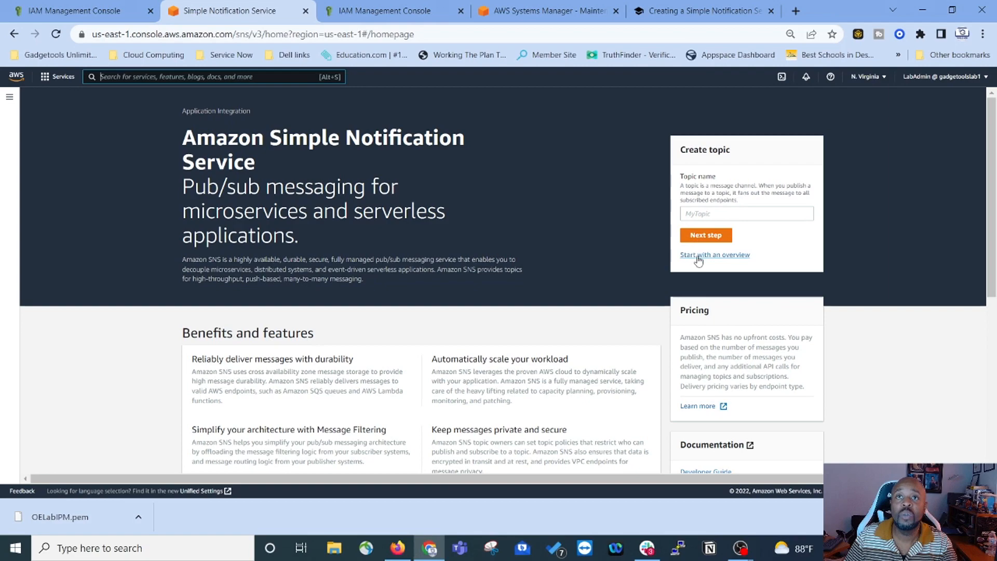
scroll(697, 260, down, 4)
scroll(670, 261, up, 4)
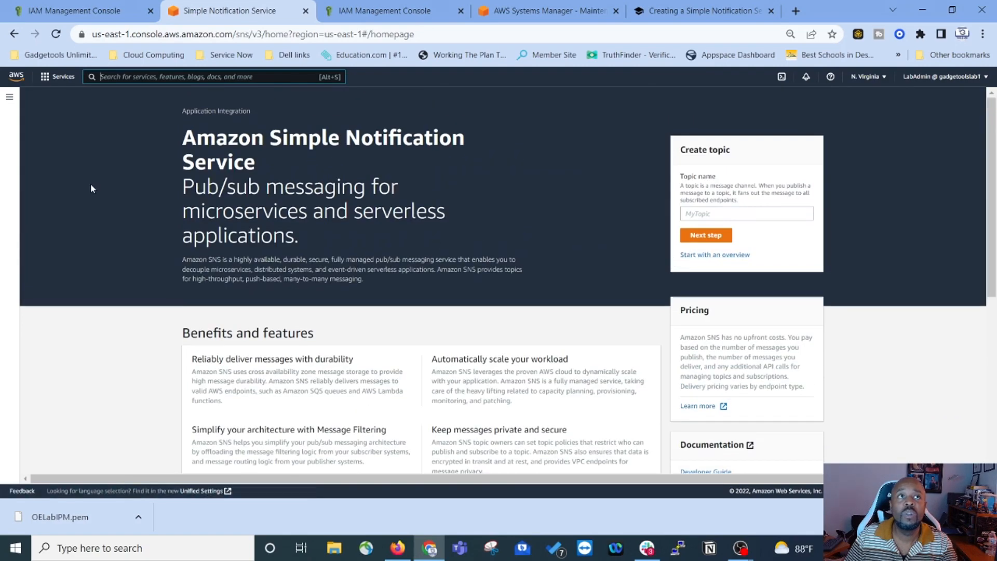
click(9, 96)
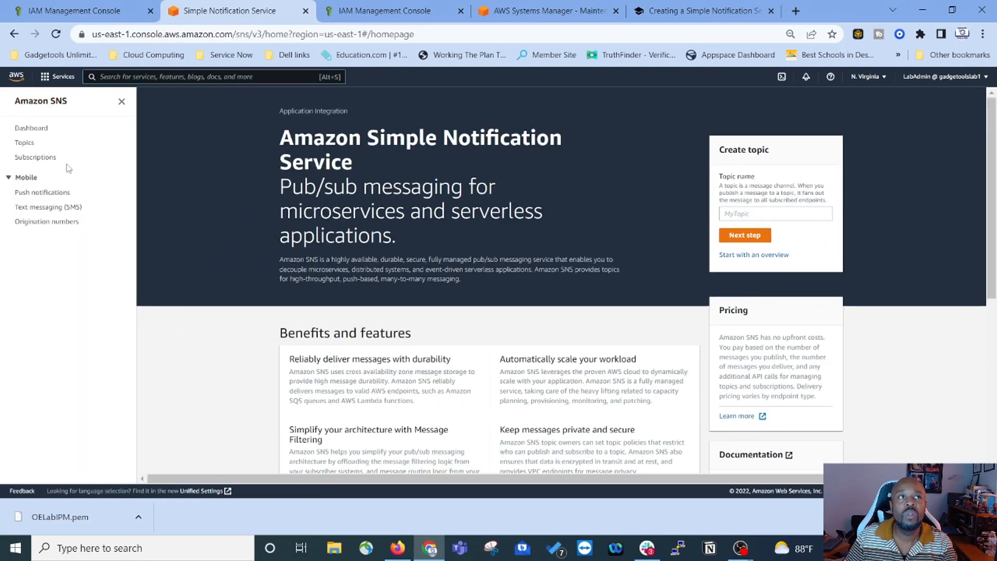
click(24, 143)
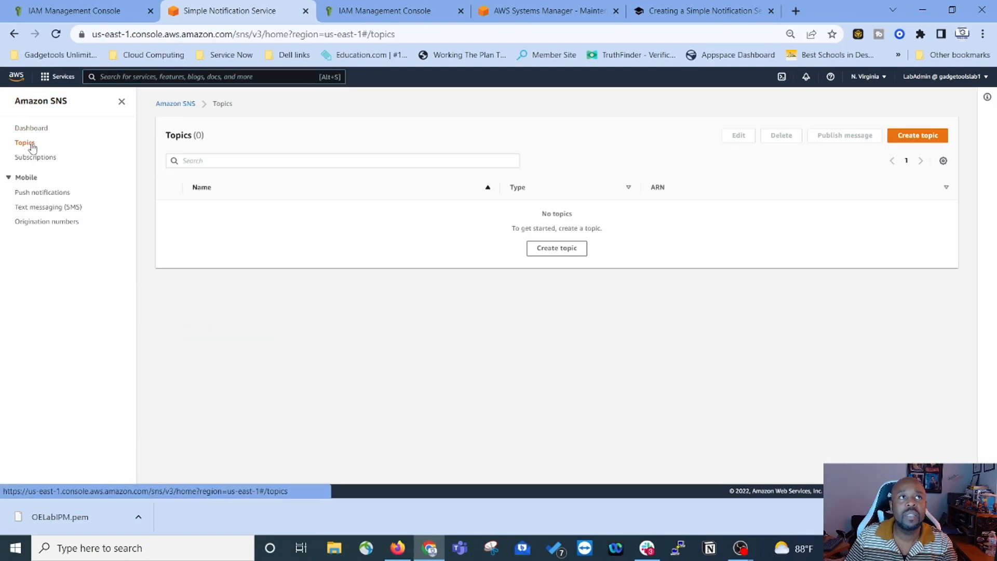
Step: Create a Standard topic with AdminAlert pasted as both name and display name
click(906, 138)
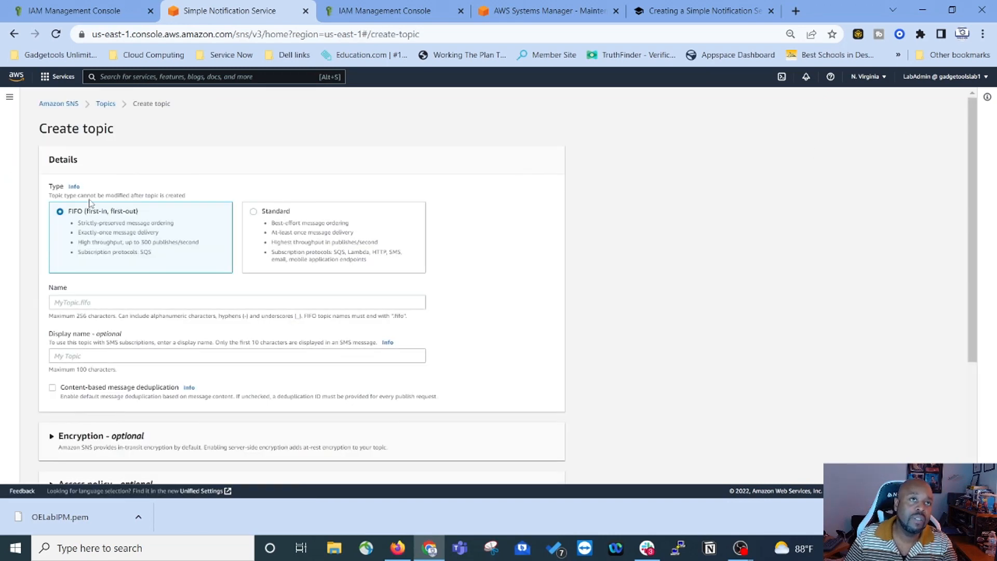
click(257, 218)
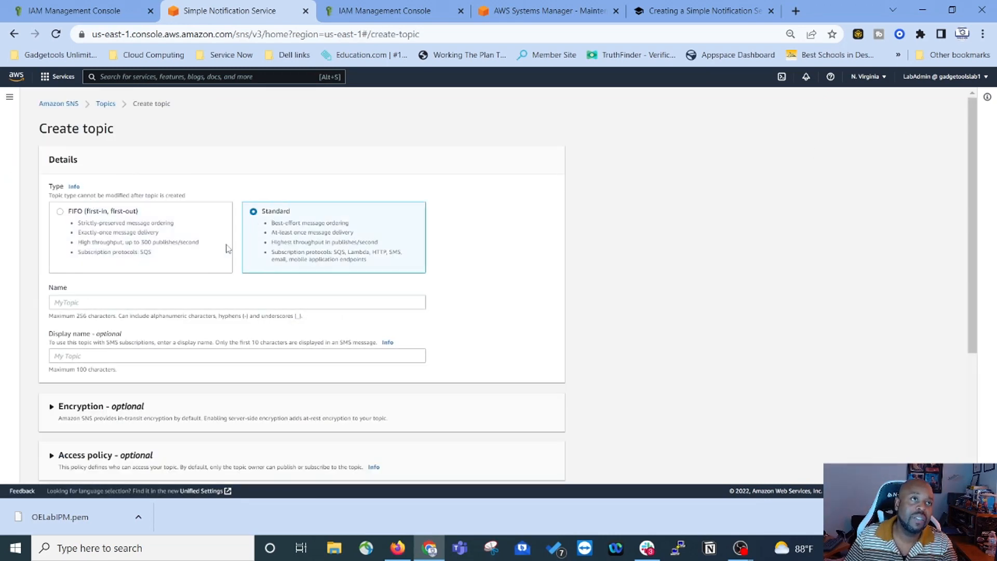
click(84, 305)
right_click(84, 306)
click(118, 405)
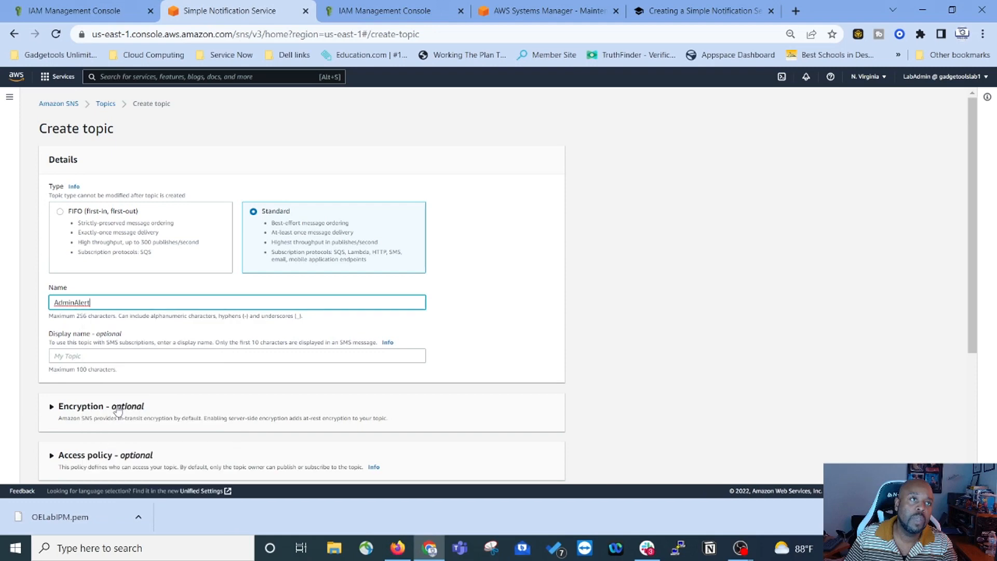
click(93, 358)
right_click(95, 358)
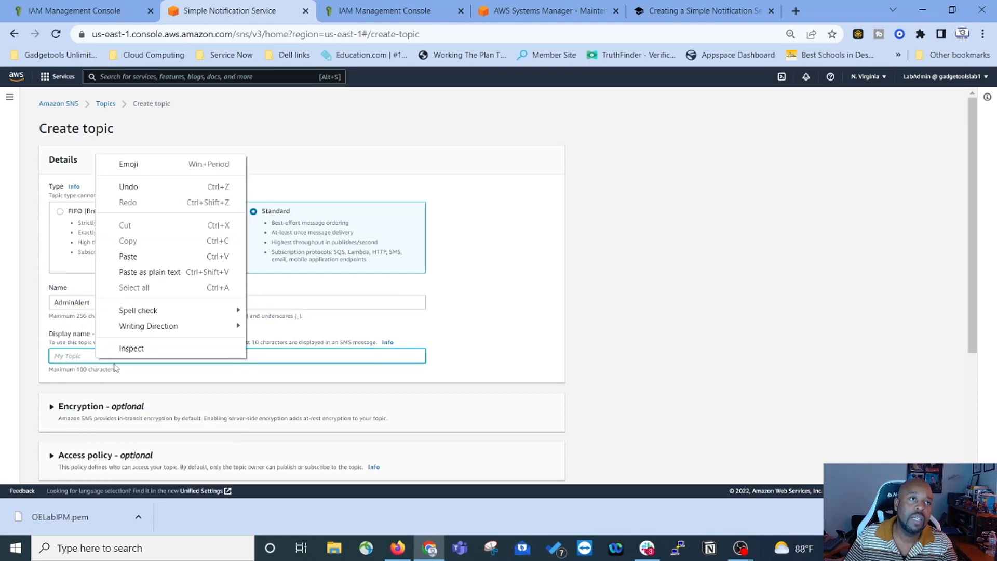
right_click(88, 355)
click(118, 255)
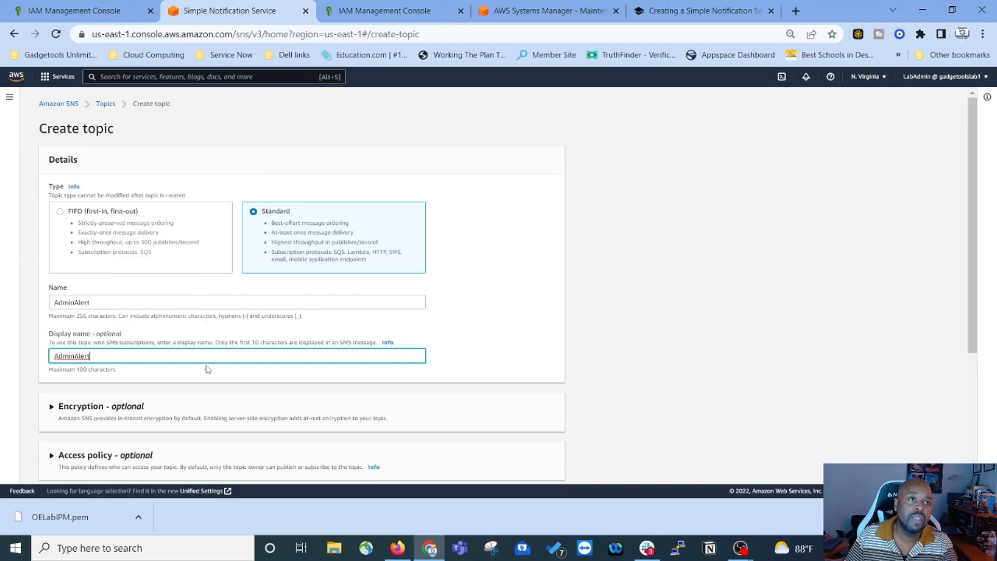
scroll(52, 223, down, 4)
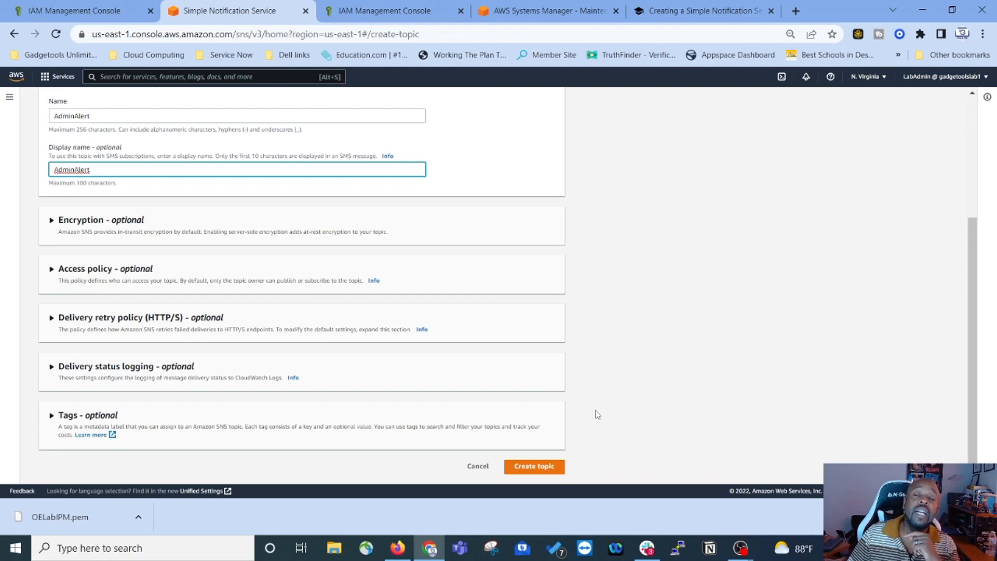
click(560, 466)
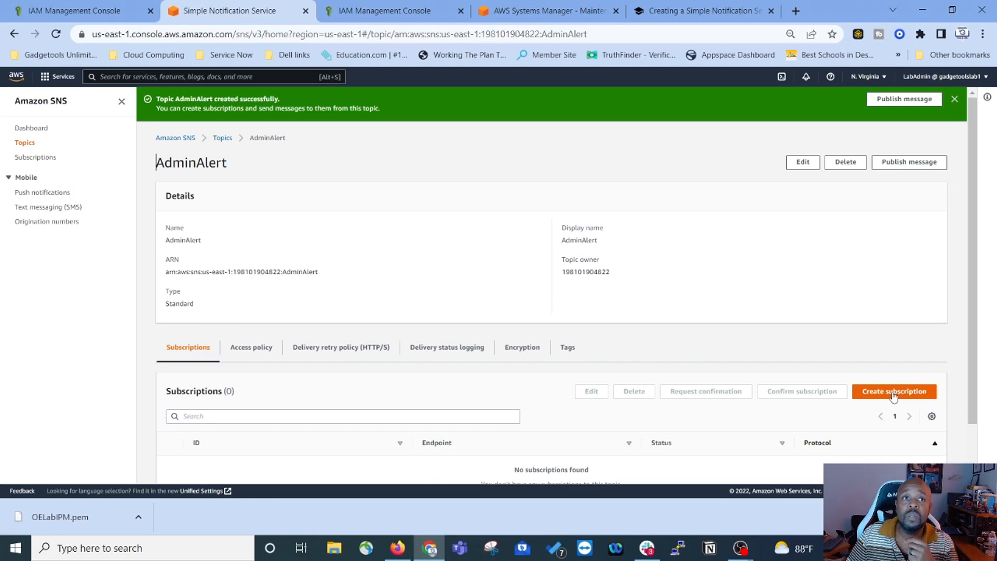
Step: Add an Email-protocol subscription to AdminAlert using the subscriber's e-mail address as endpoint
scroll(782, 358, down, 1)
scroll(712, 345, up, 1)
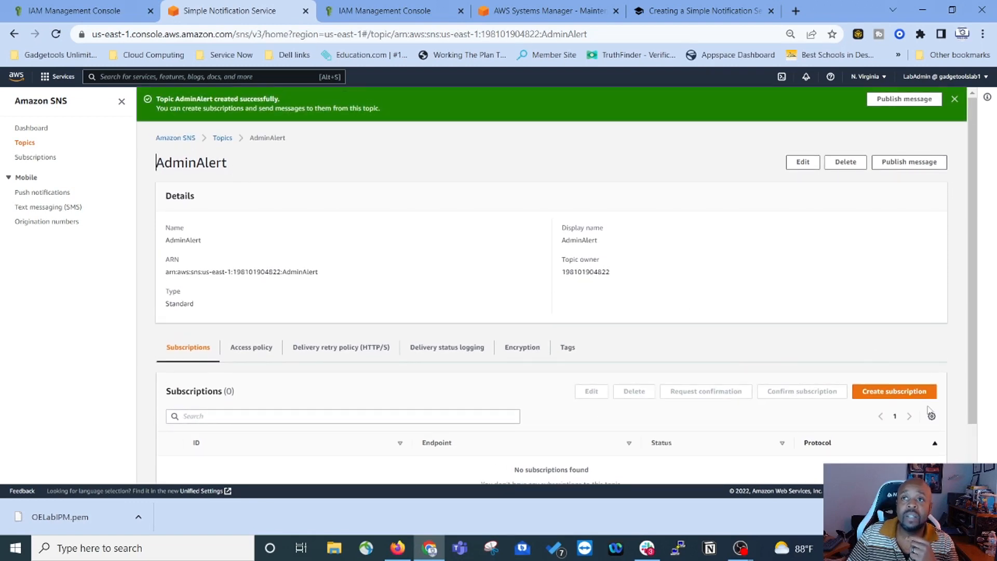
click(907, 401)
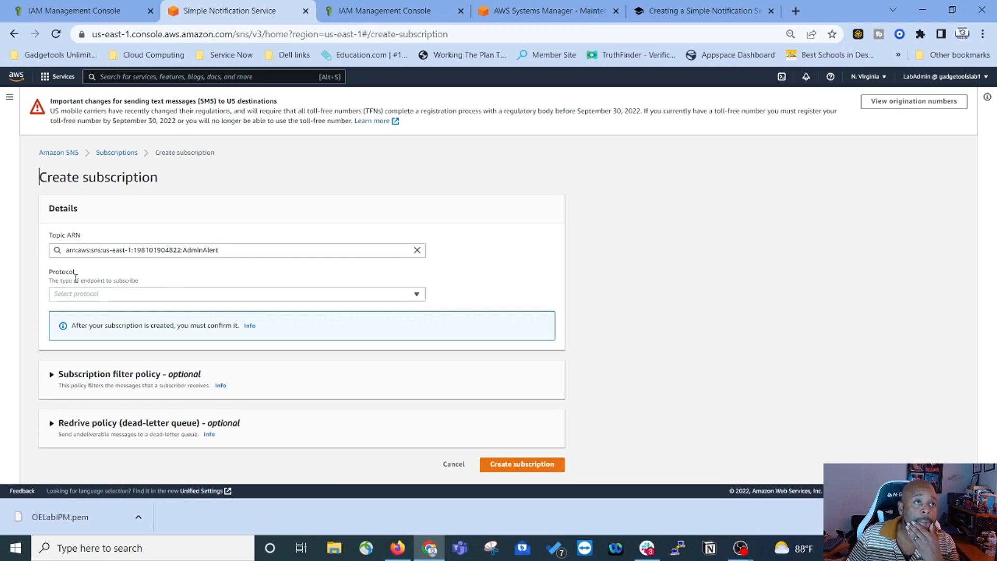
click(101, 295)
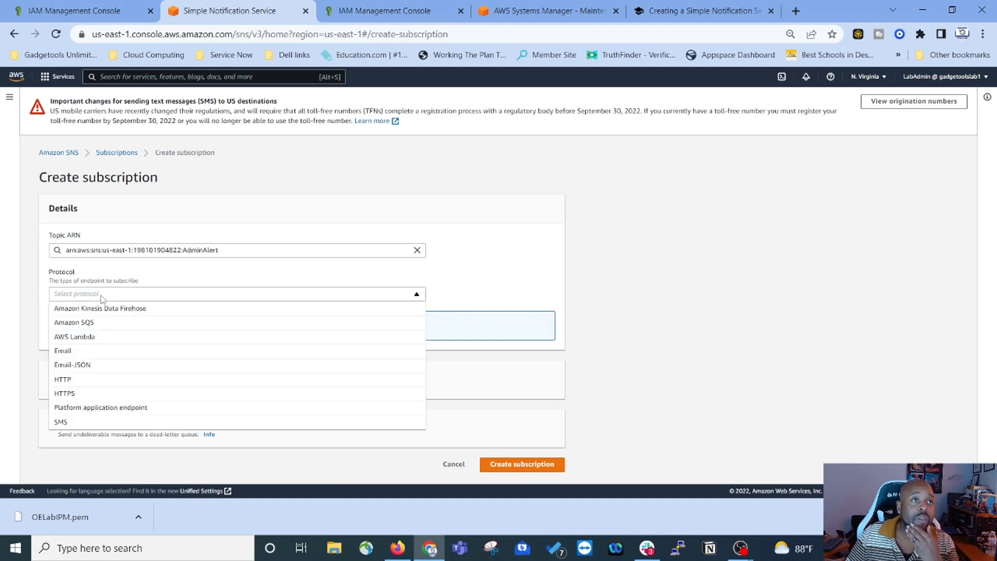
click(64, 352)
click(99, 338)
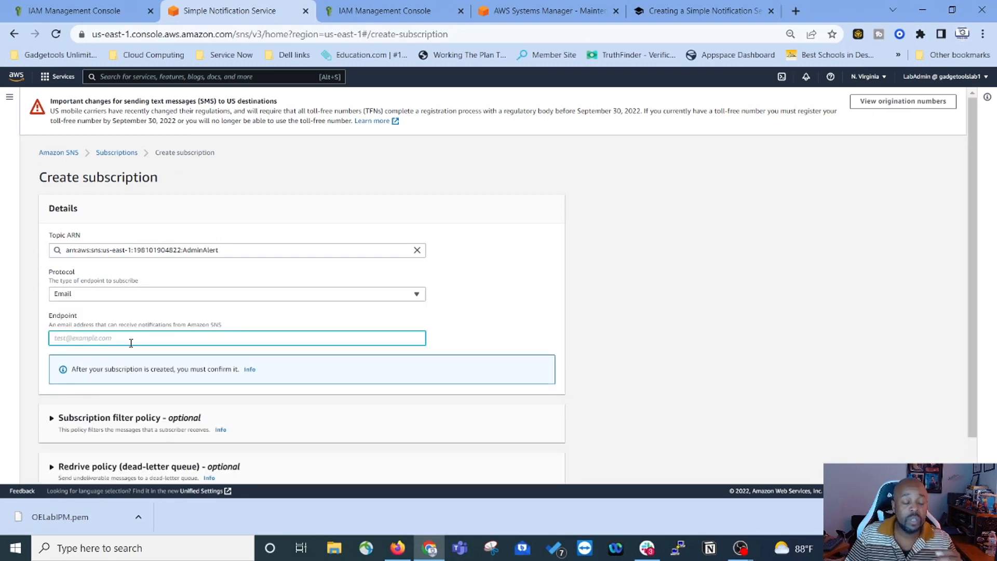
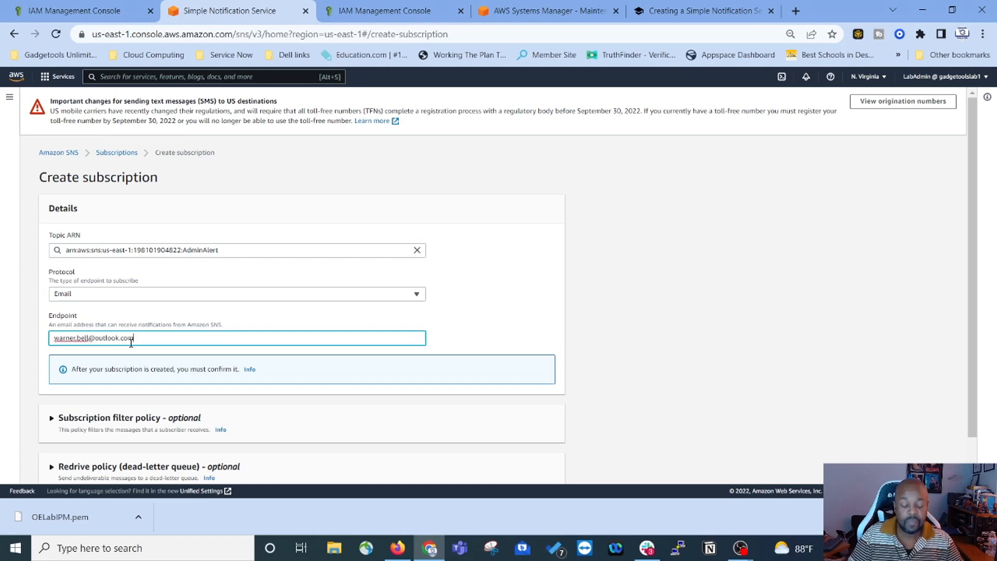
click(463, 345)
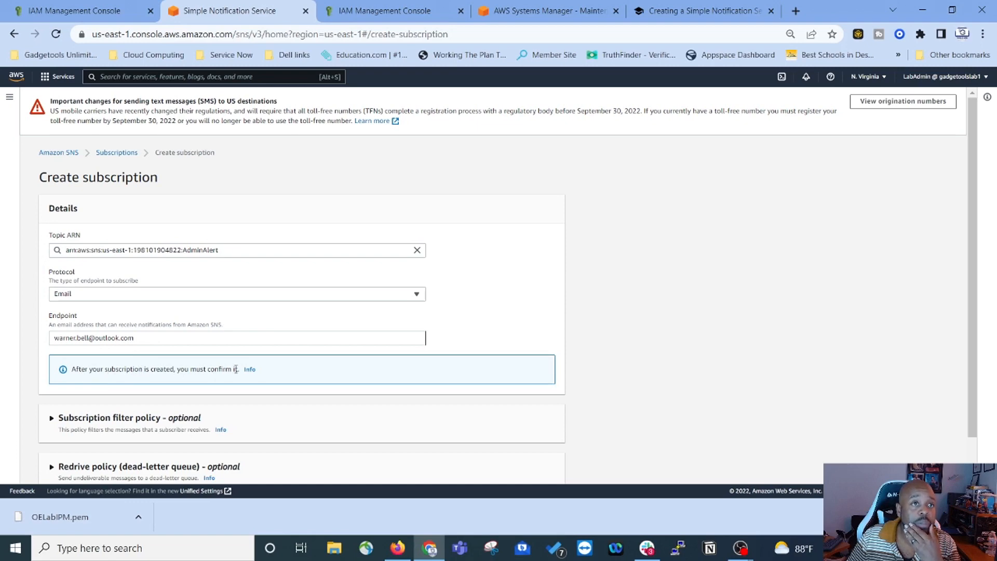
scroll(238, 370, down, 1)
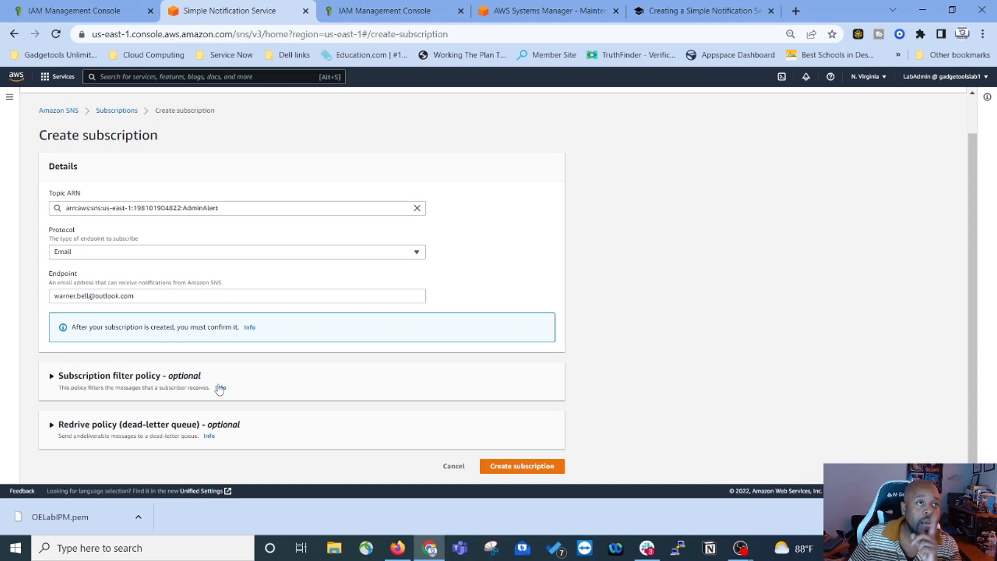
click(521, 470)
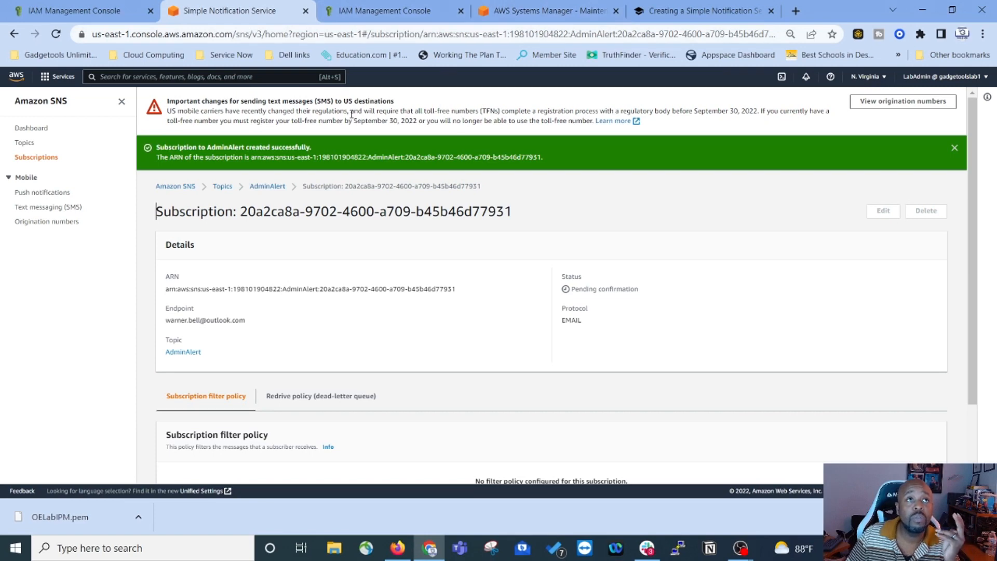
Step: Open outlook.com in a new browser tab and view the inbox
click(795, 11)
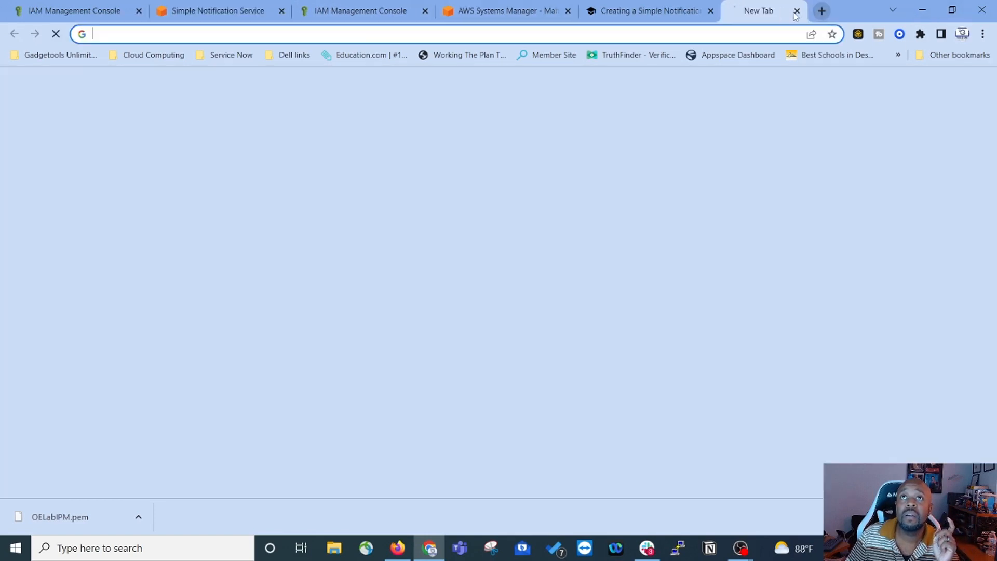
text(out)
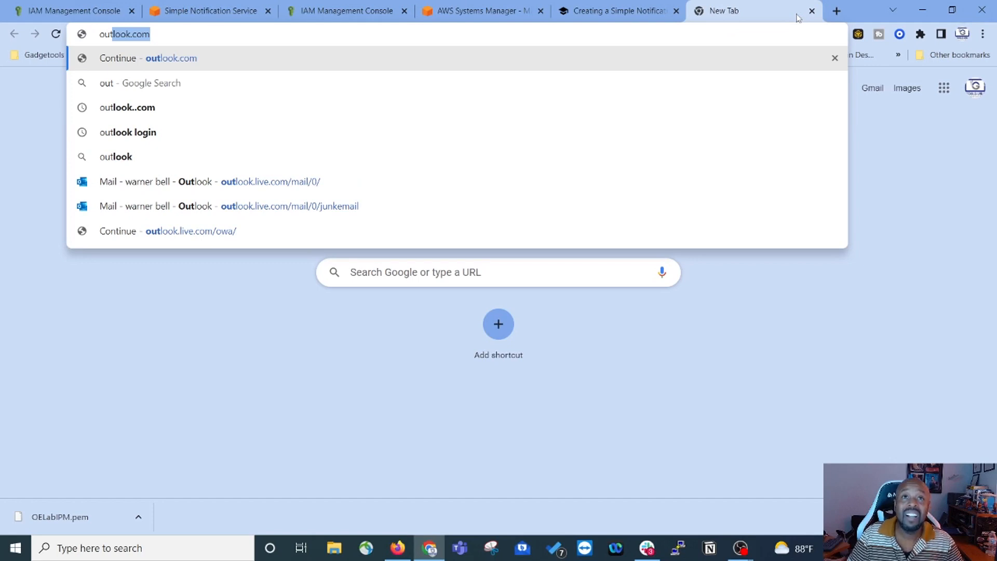
text(look.com)
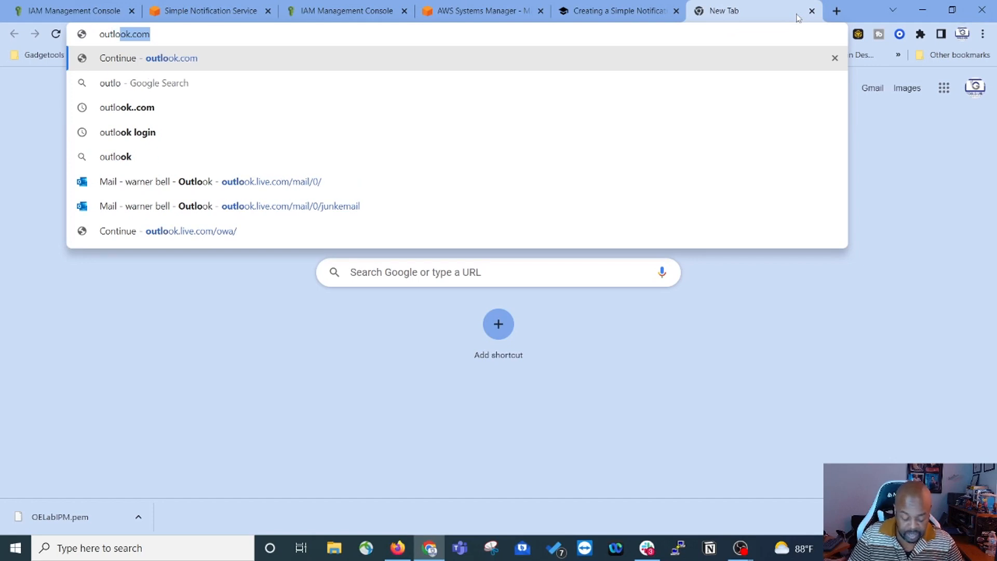
key(Return)
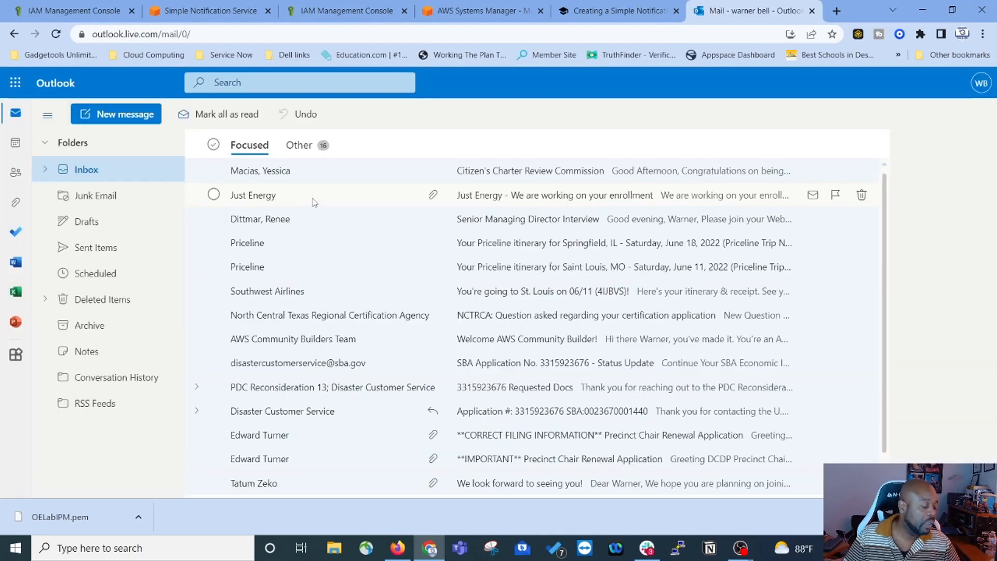
click(73, 164)
scroll(494, 302, down, 8)
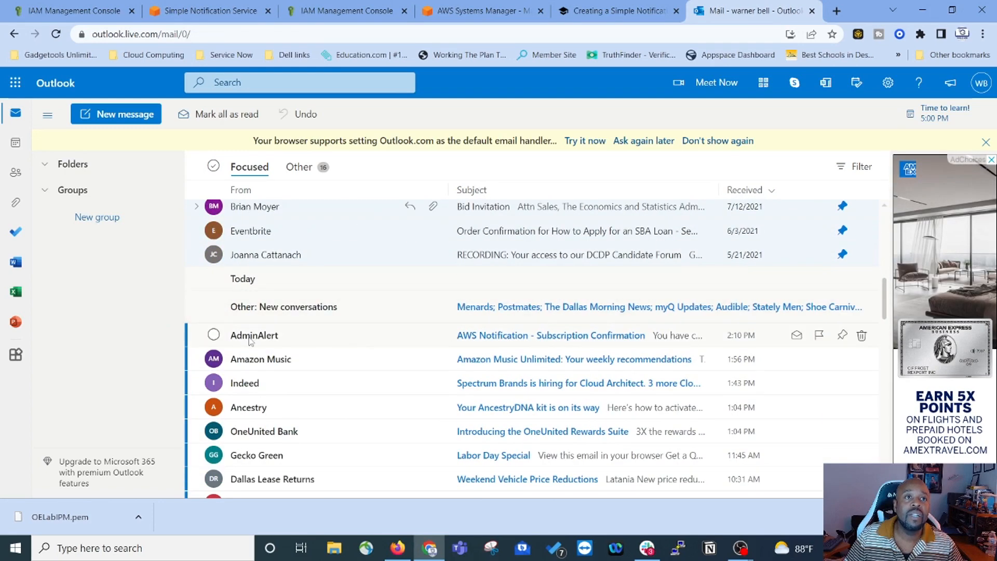
Step: Confirm the subscription from the AWS Notification - Subscription Confirmation email and return to the lab page
click(494, 335)
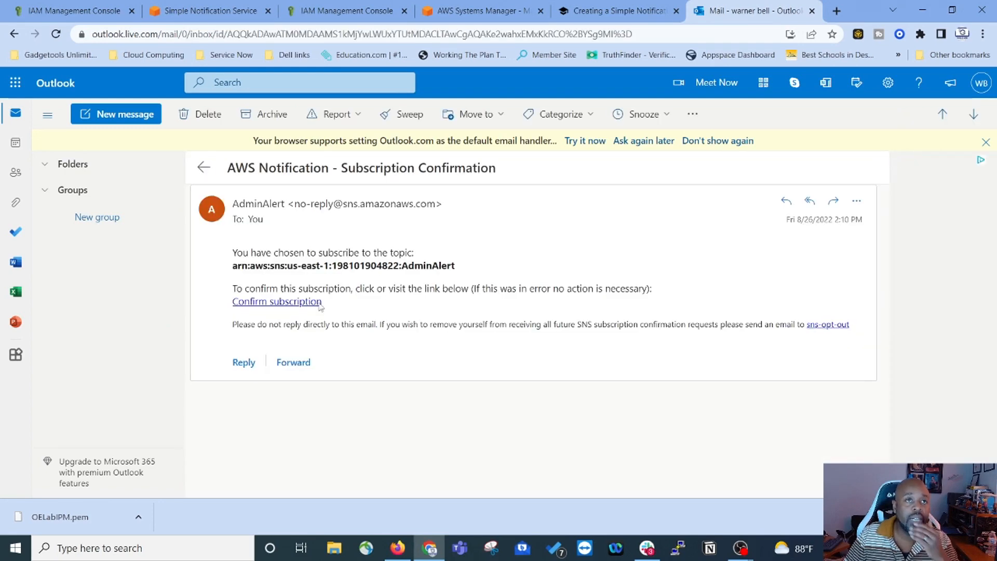
click(268, 302)
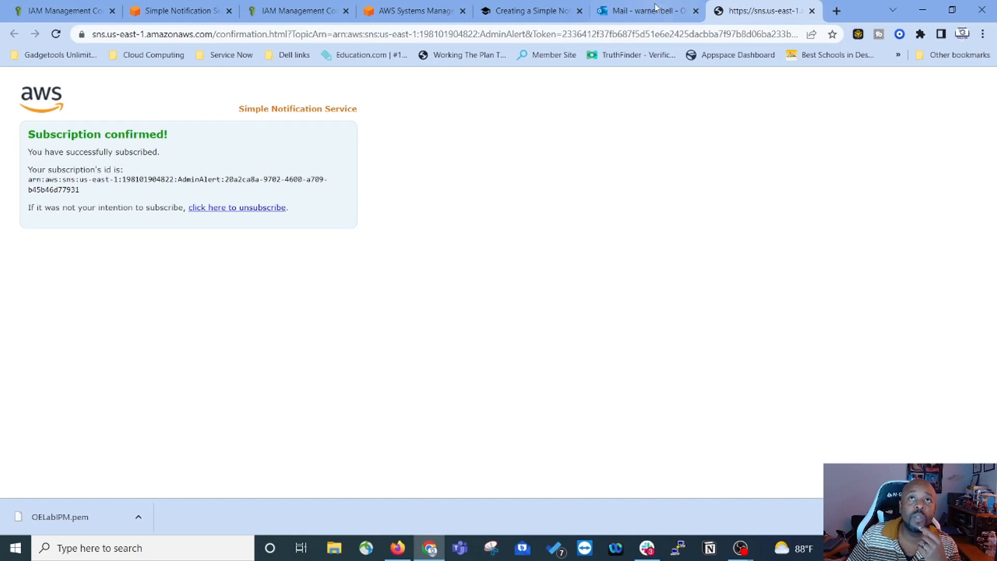
click(506, 18)
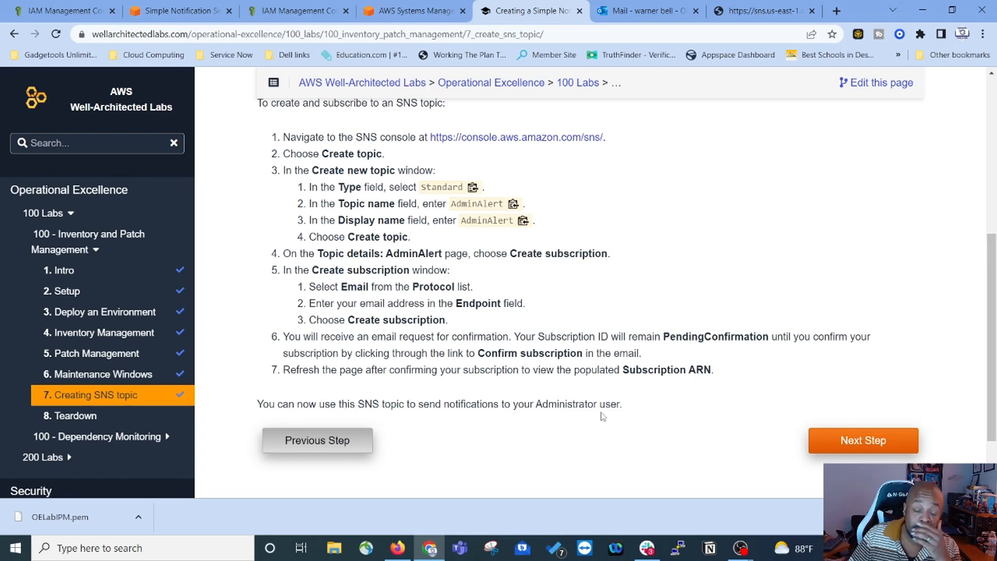
Step: Advance the lab to its Teardown step, then bring up the Systems Manager maintenance window tab
click(819, 441)
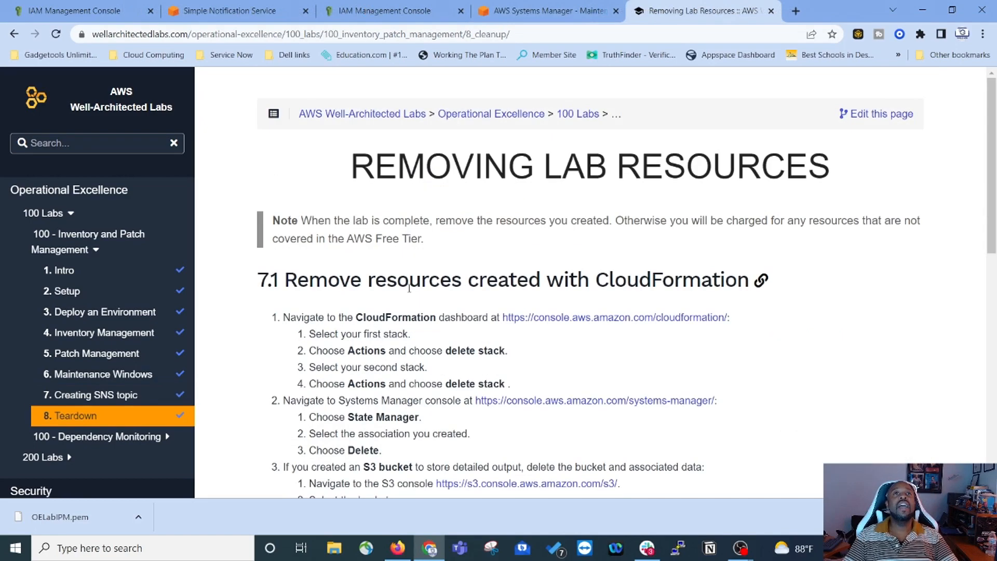
click(561, 13)
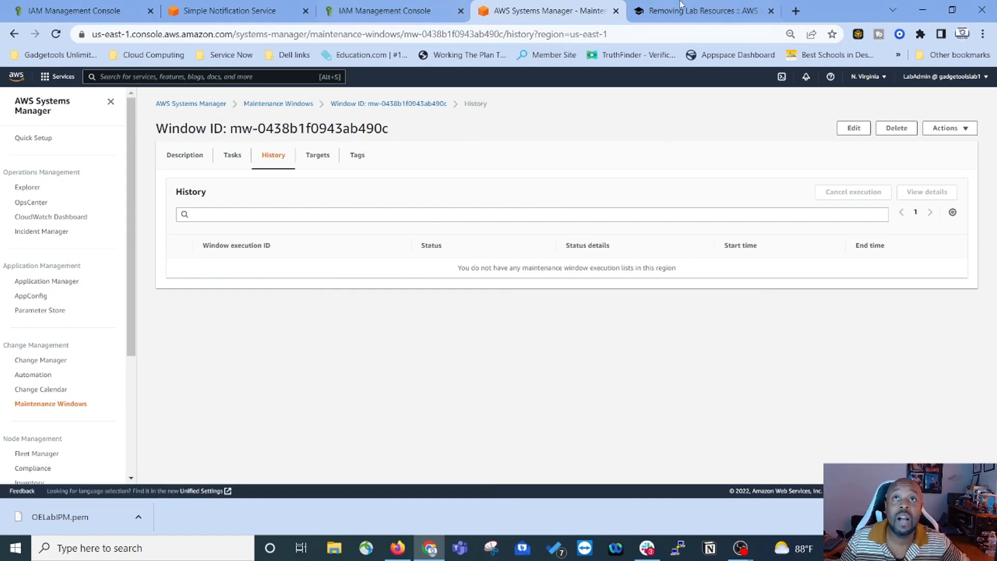
Step: Close the SNS, second IAM and Systems Manager tabs, leaving the IAM console and teardown page
click(695, 11)
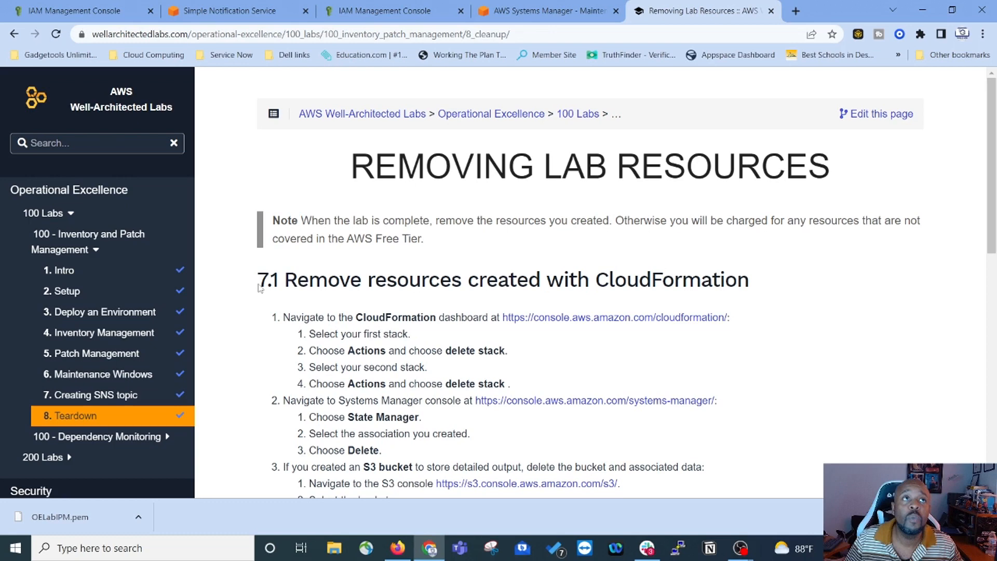
scroll(281, 308, down, 1)
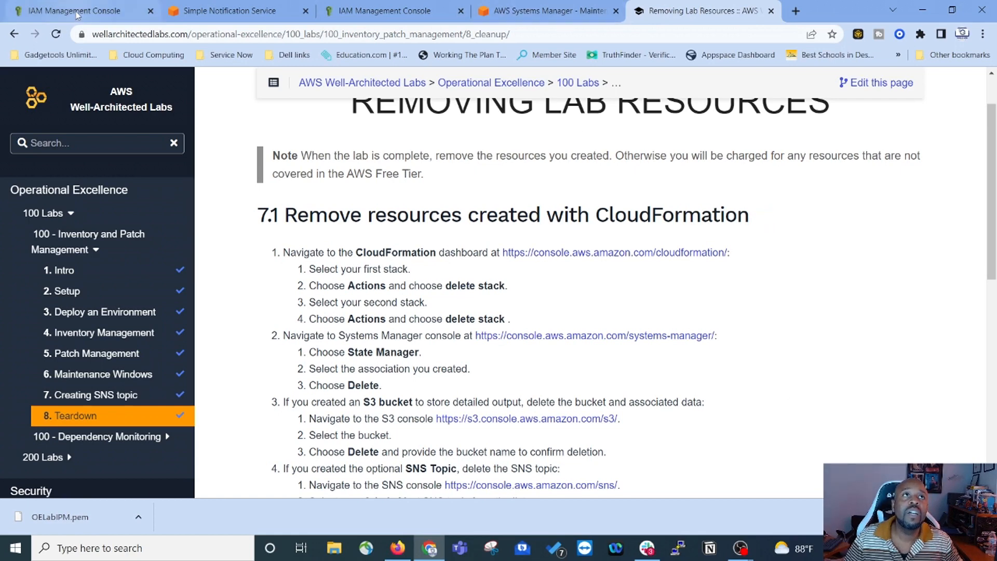
click(306, 12)
click(305, 12)
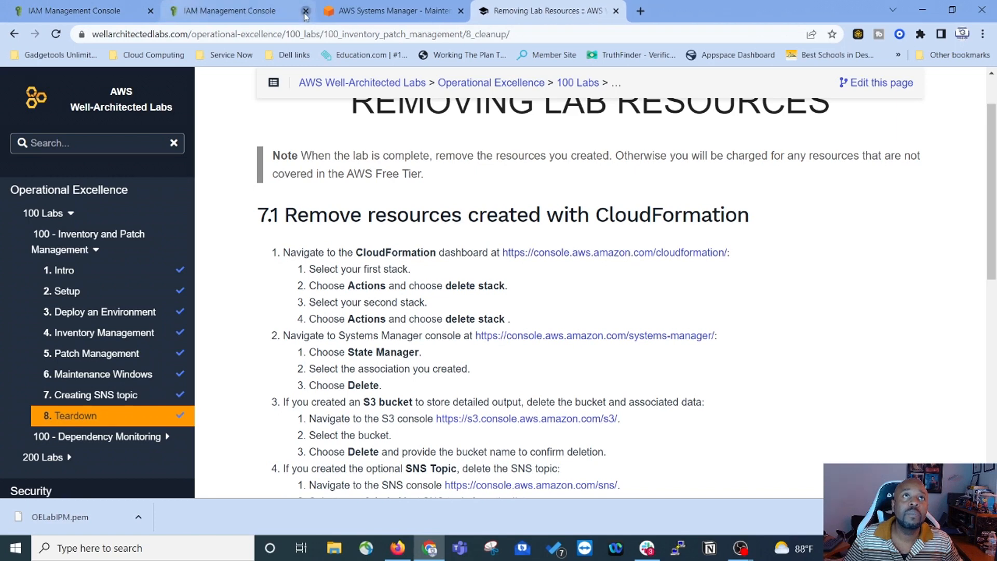
click(305, 11)
click(62, 11)
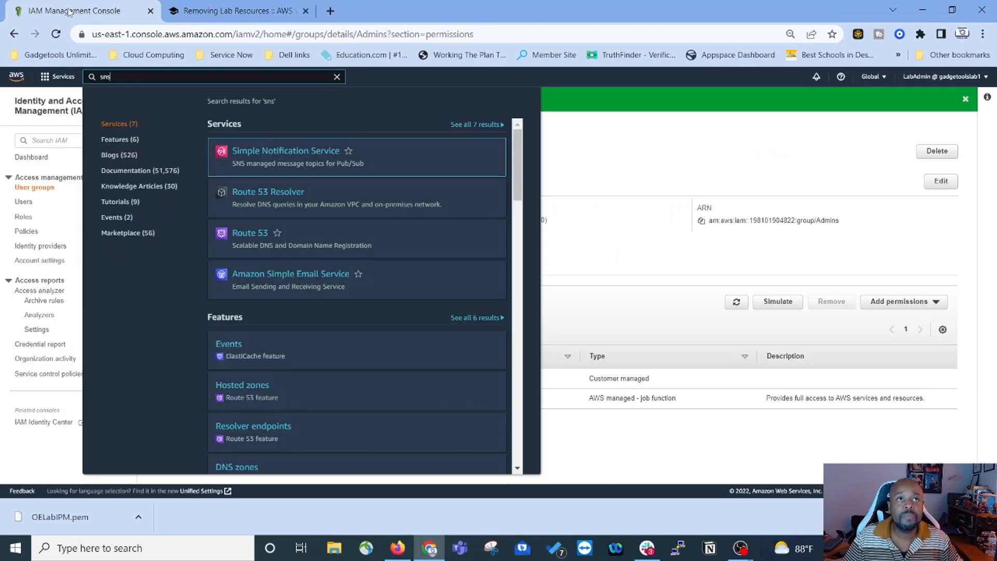
Step: Replace the console search with 'cloudformation' to list stacks OELabStack1 and OELabStack2
drag(125, 78, 45, 81)
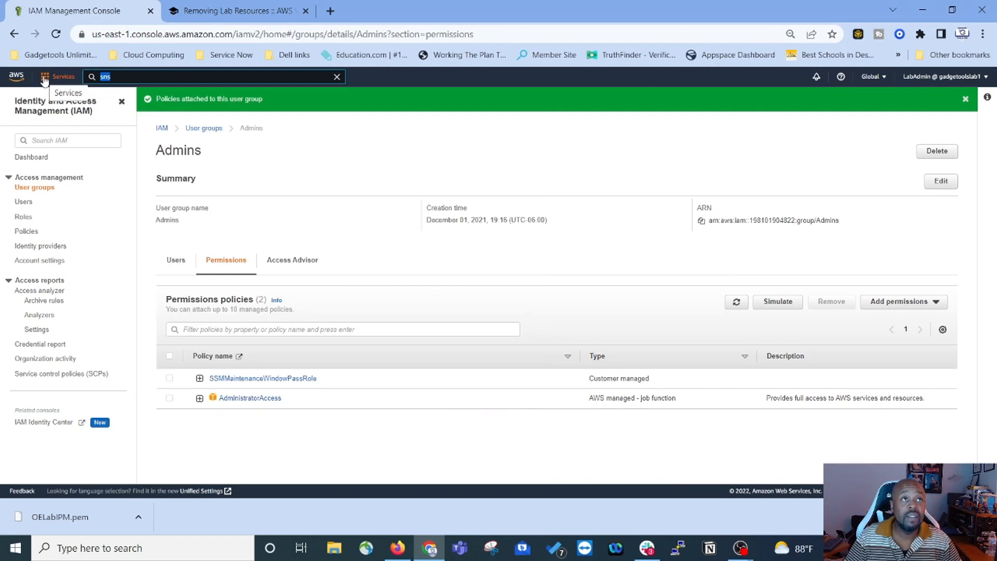
text(c)
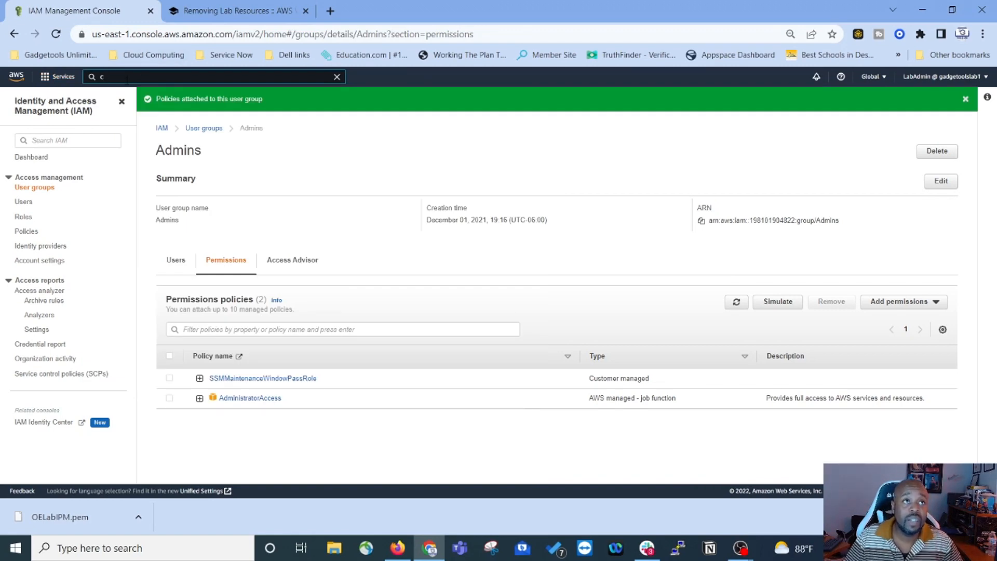
text(loudforma)
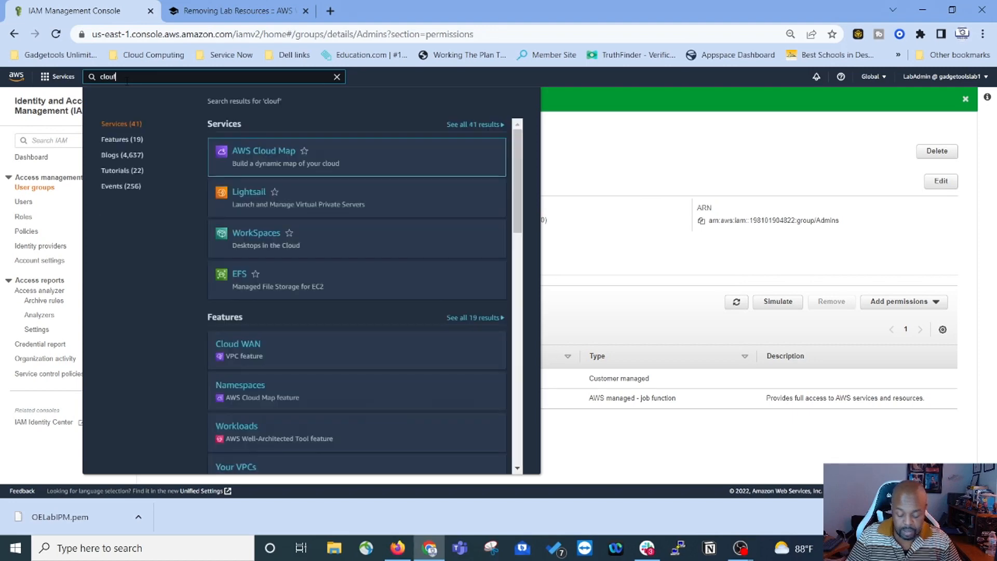
text(tion)
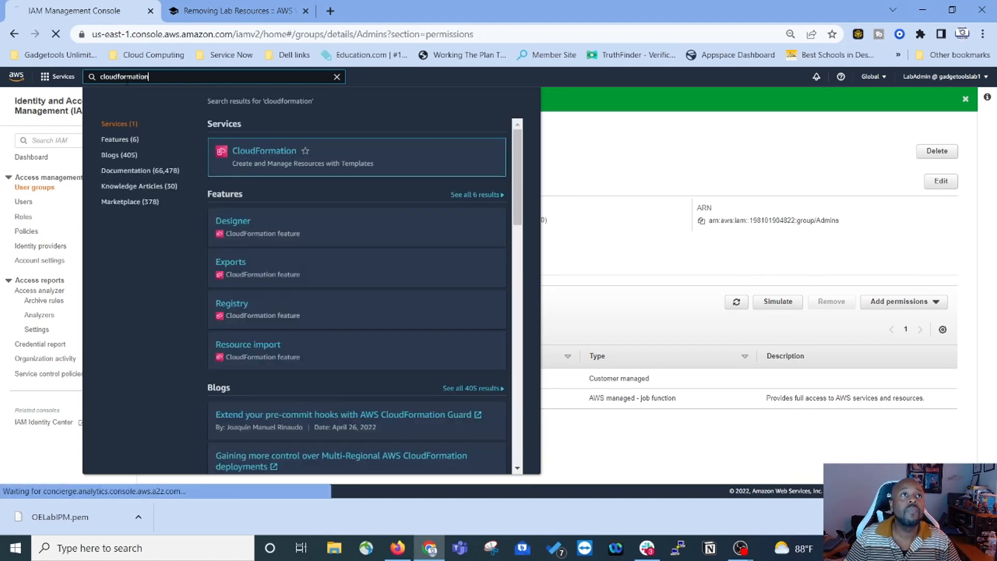
key(Return)
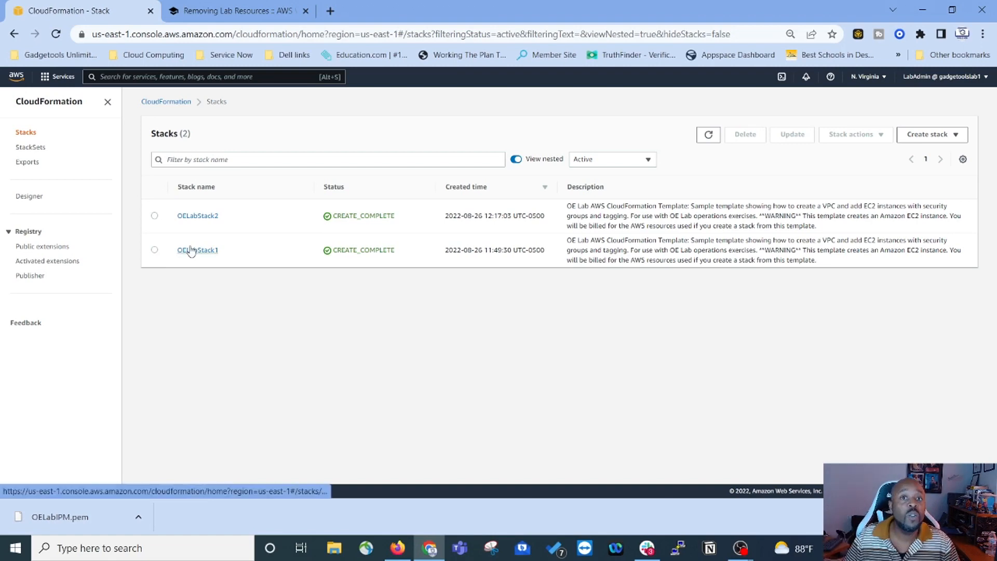
Step: Delete both CloudFormation stacks, OELabStack1 and OELabStack2, then go back to the teardown instructions
click(154, 252)
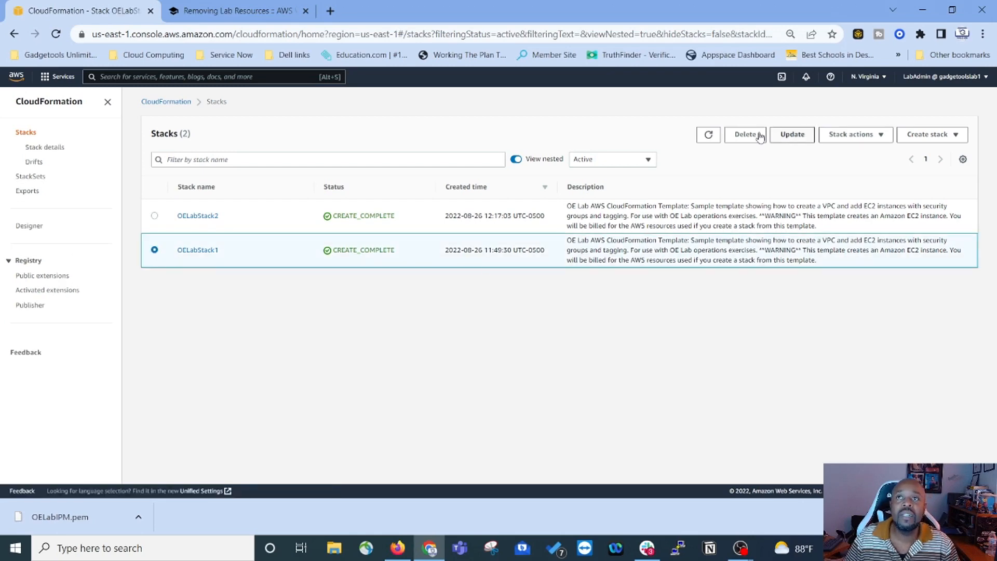
click(743, 137)
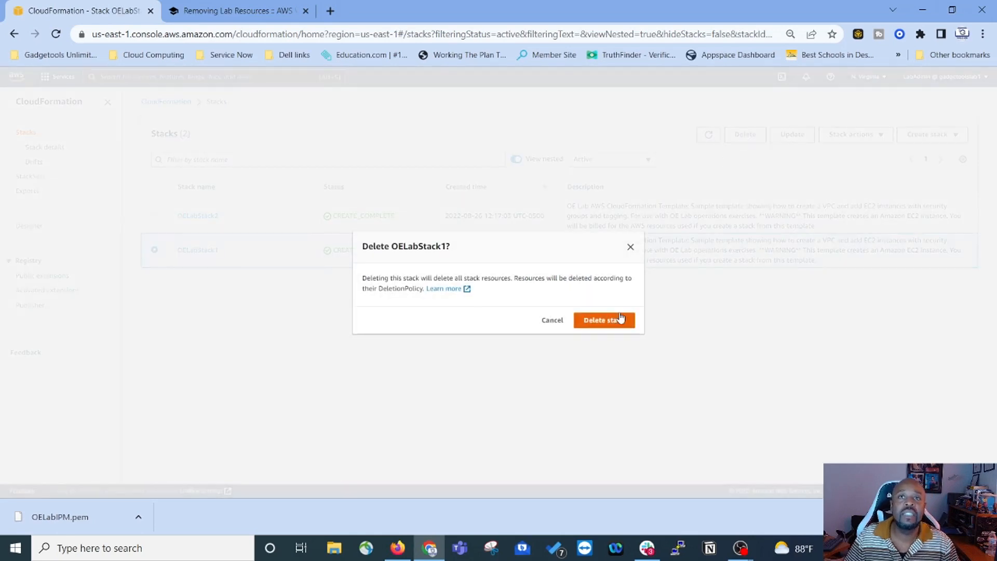
click(610, 323)
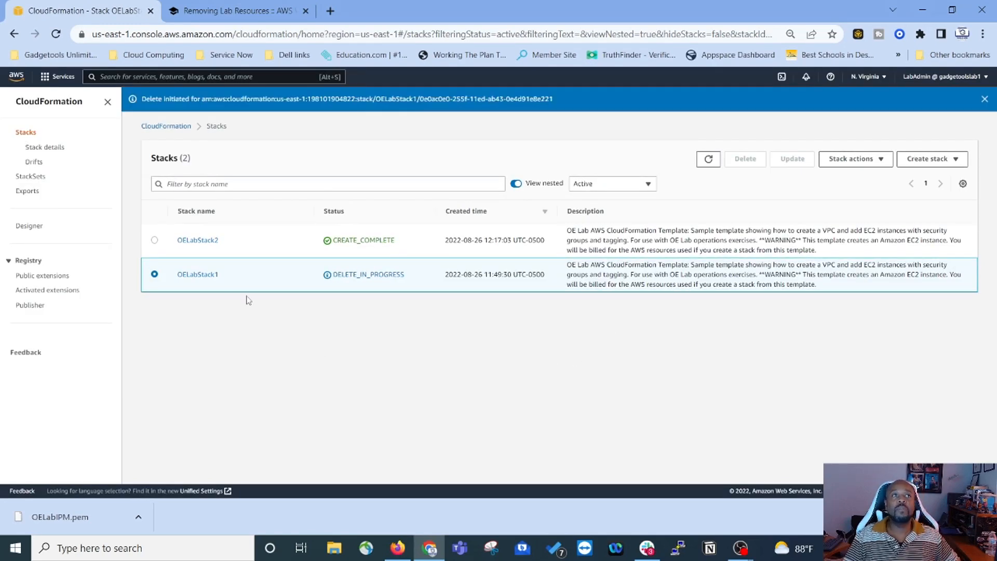
click(154, 240)
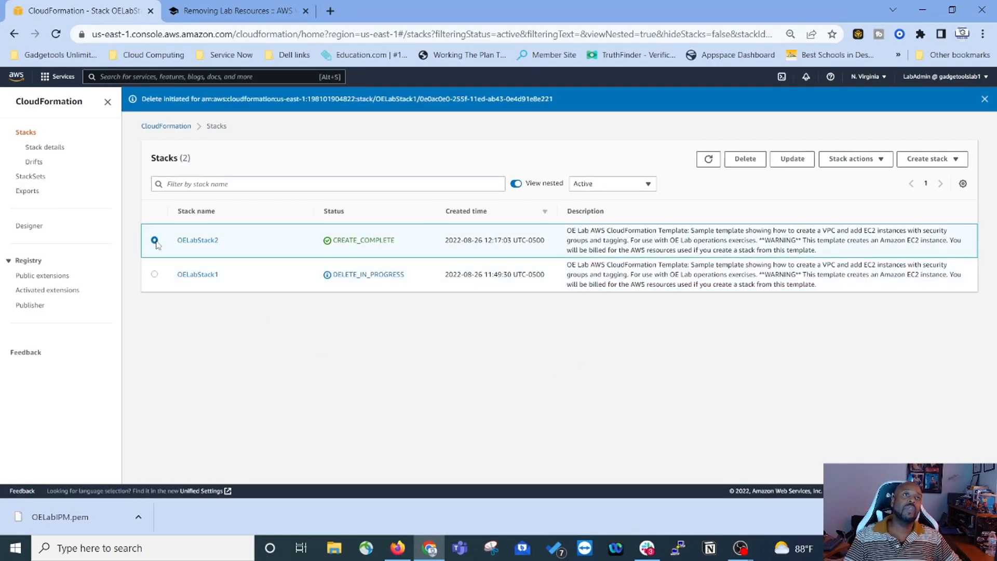
click(747, 160)
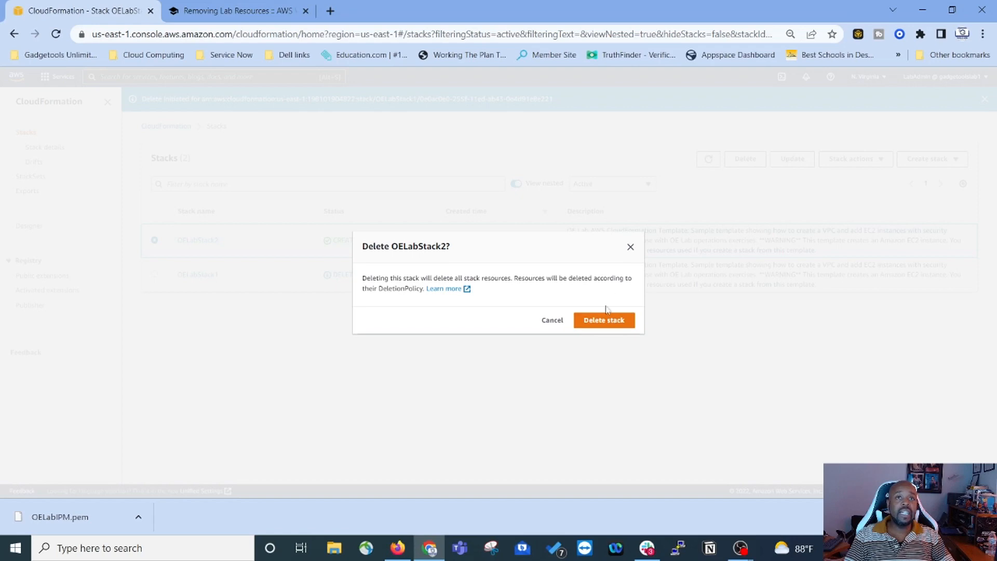
click(607, 321)
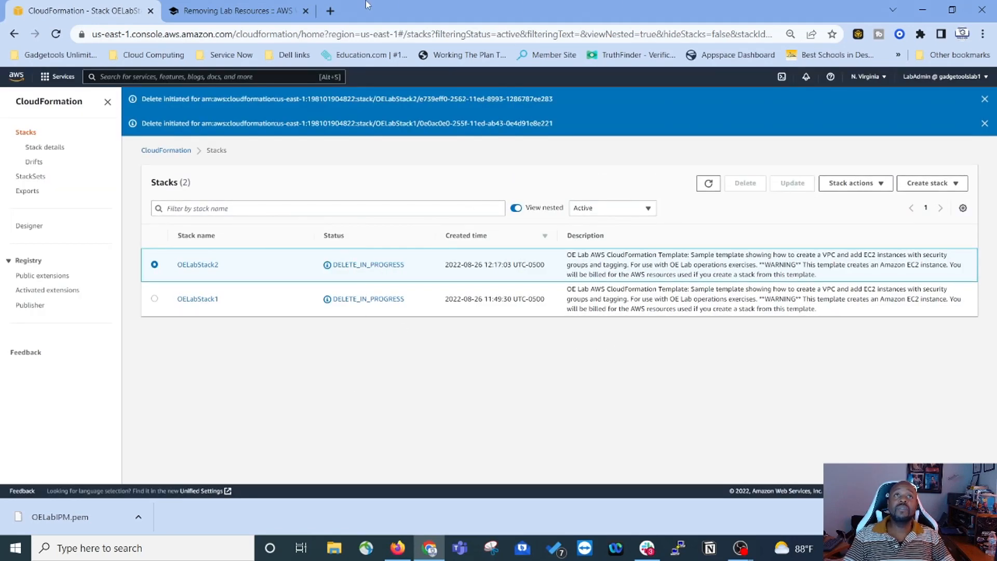
click(248, 10)
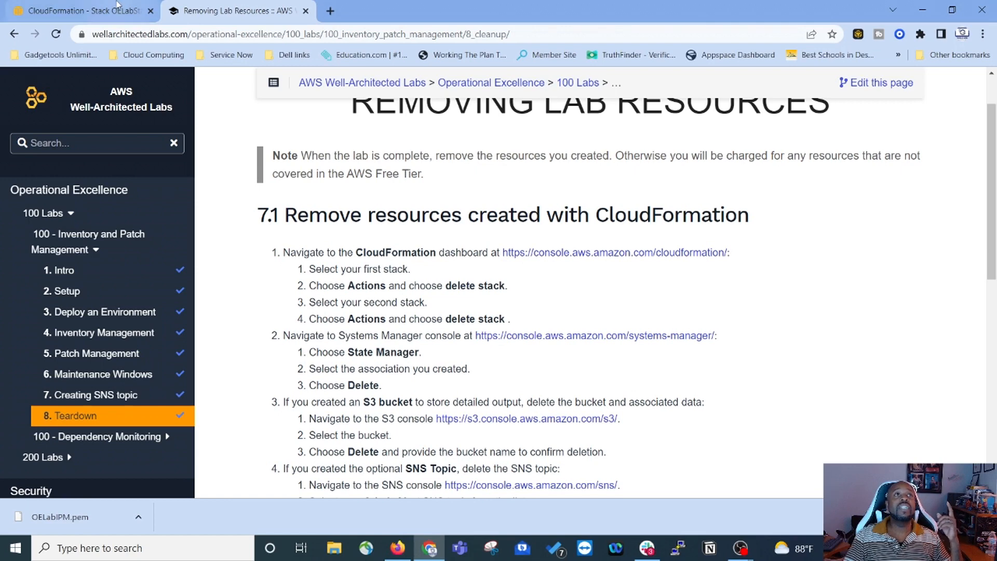
Step: Go from the CloudFormation page to the Systems Manager console via the services list
click(92, 8)
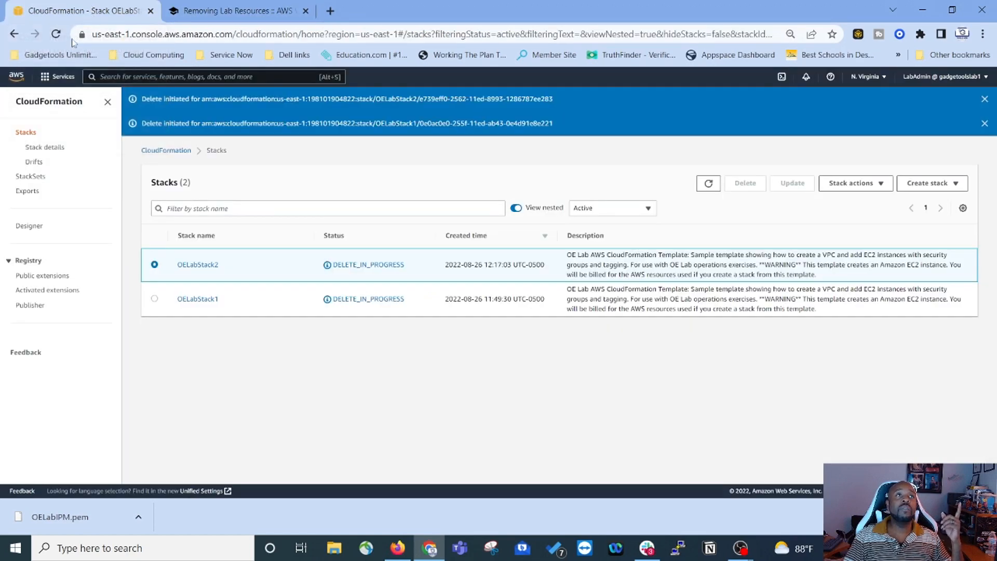
click(65, 78)
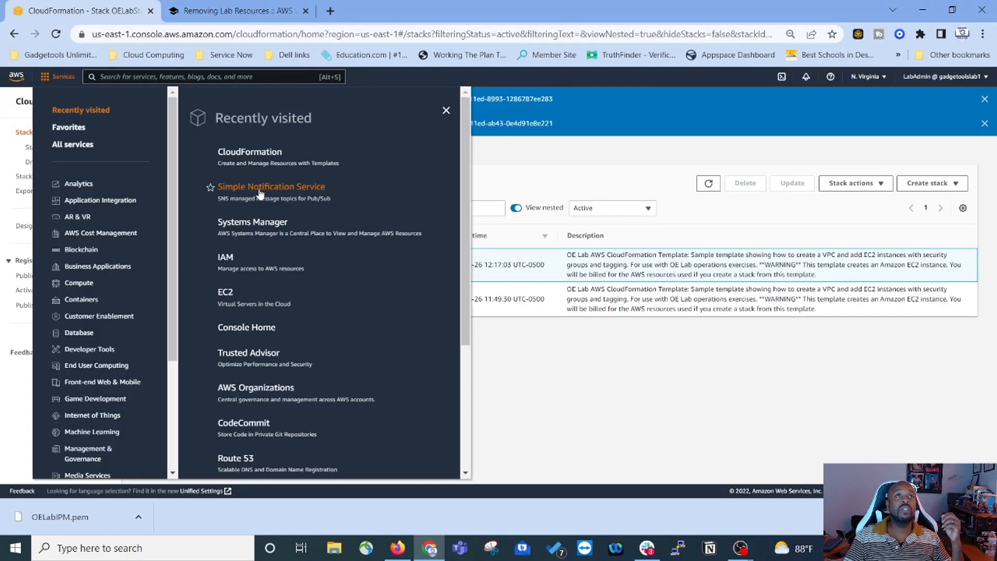
scroll(268, 281, down, 1)
scroll(268, 279, down, 3)
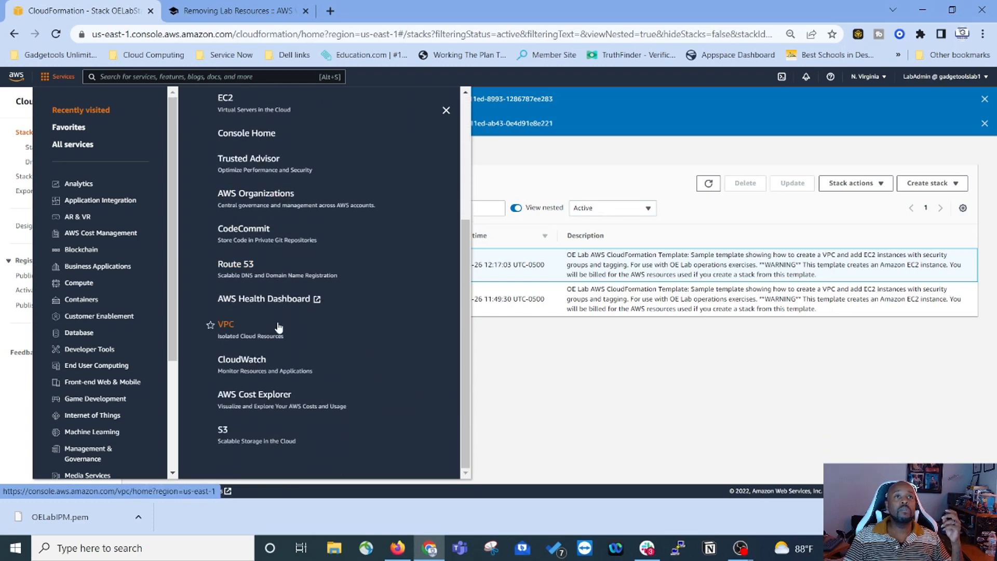
scroll(274, 325, up, 4)
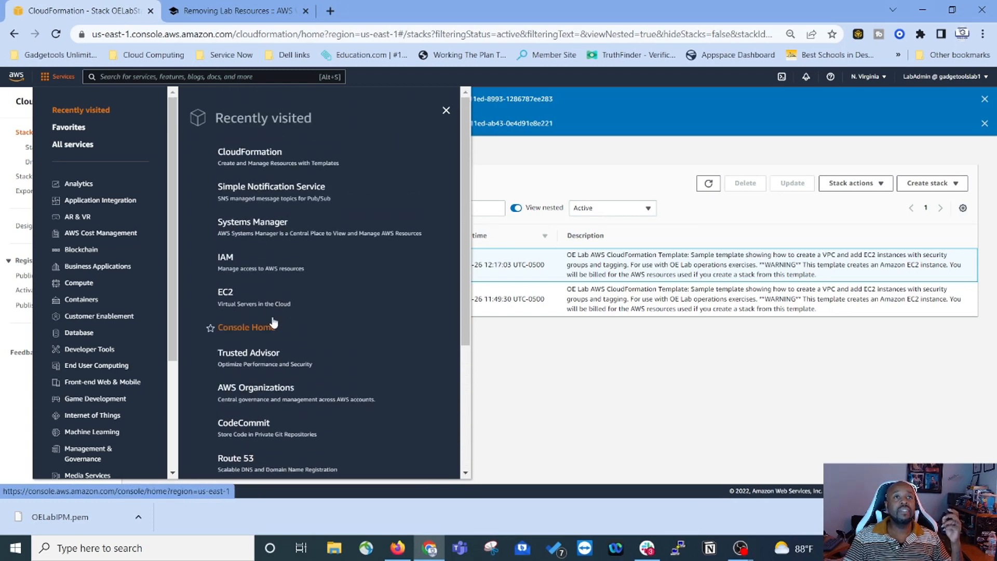
click(257, 215)
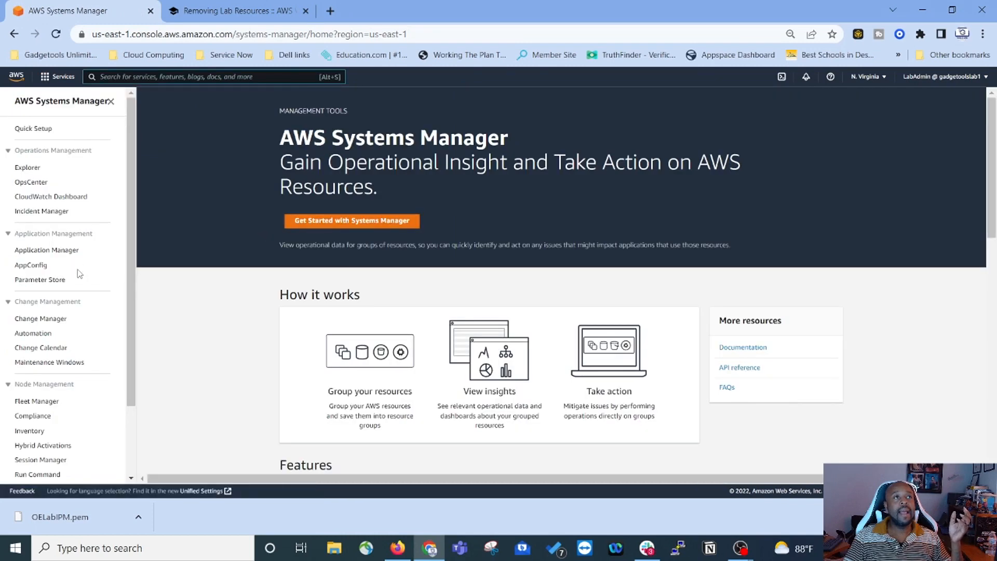
Step: Delete the InventoryAllInstances association in State Manager and return to the teardown page
scroll(79, 274, down, 1)
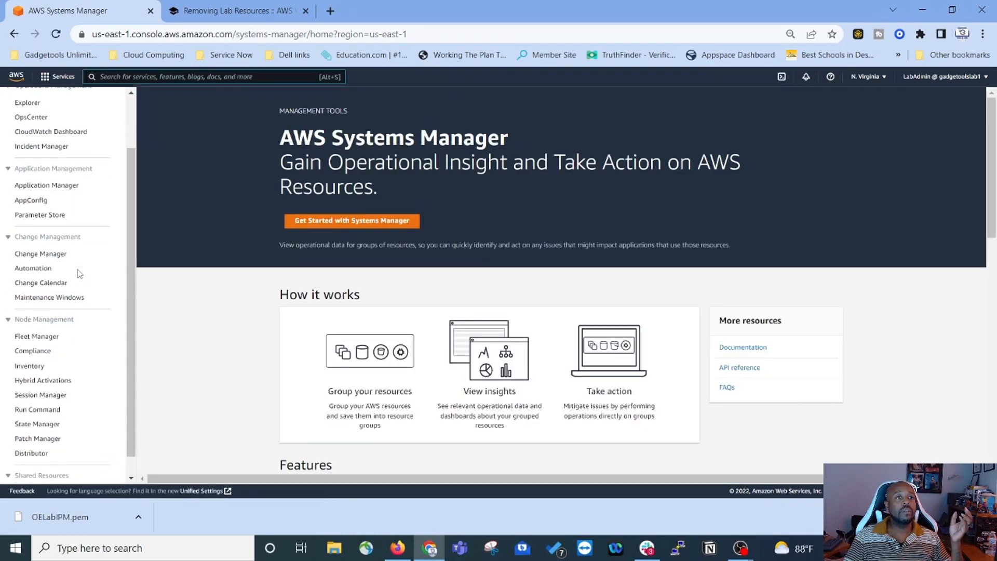
scroll(79, 274, down, 1)
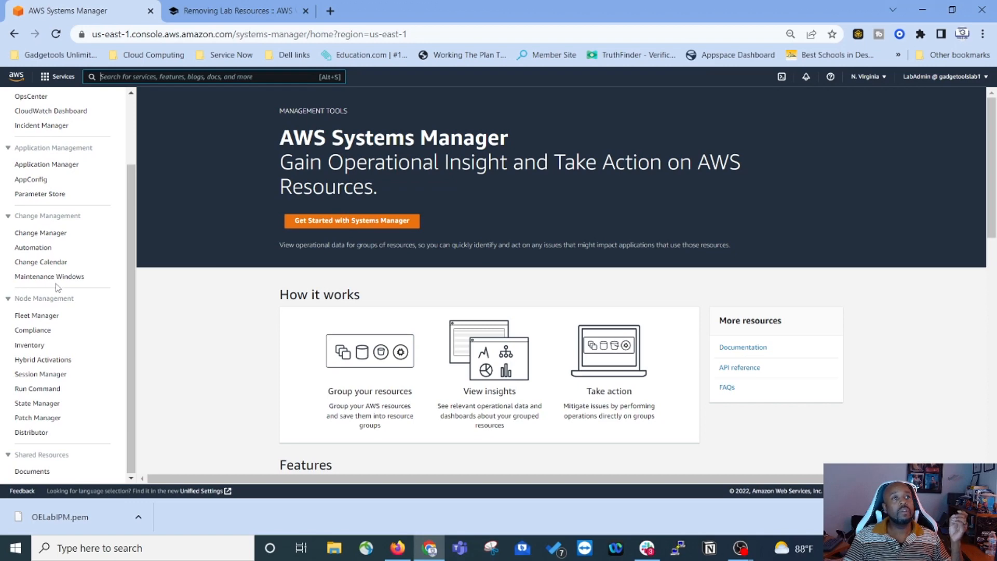
click(32, 404)
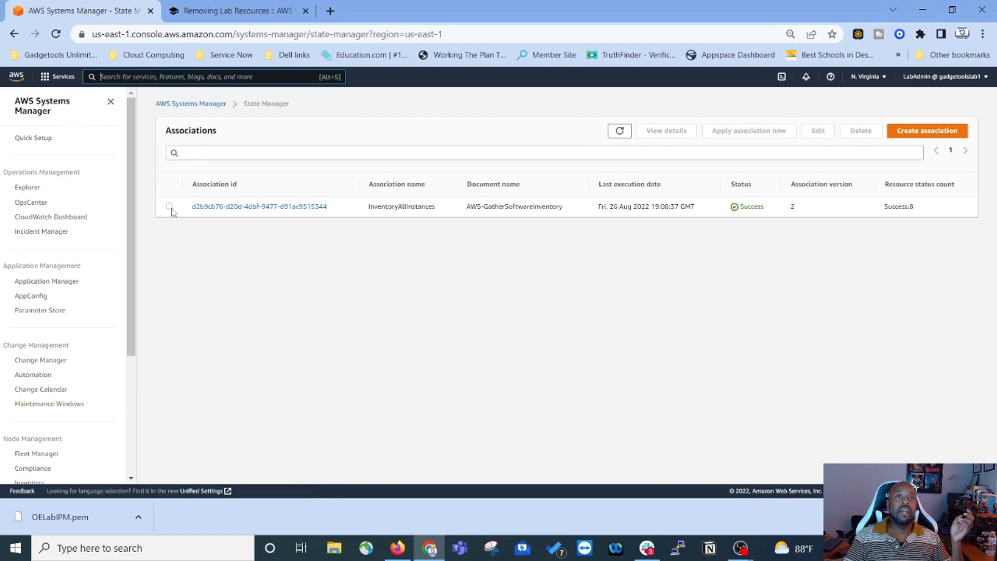
click(170, 207)
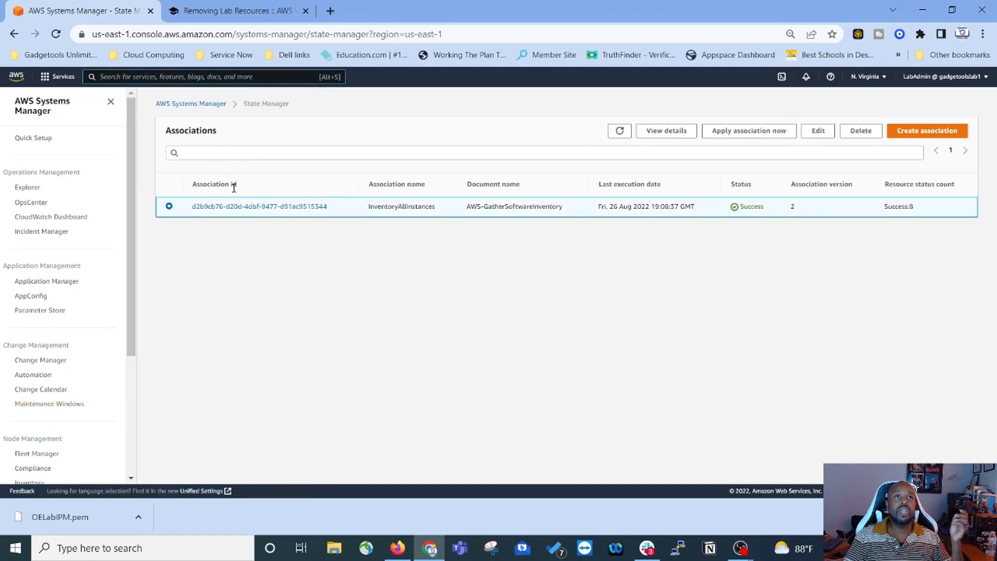
click(861, 132)
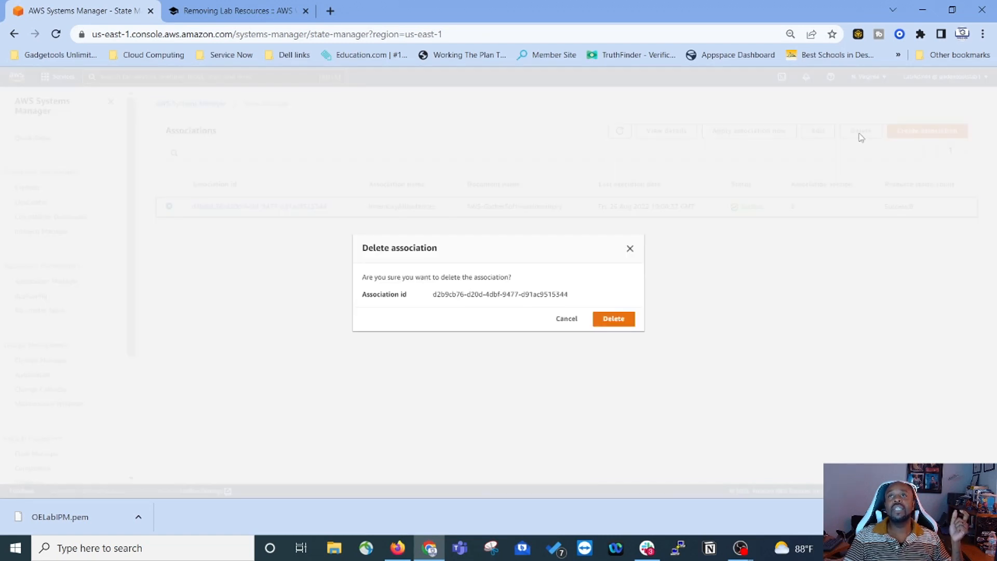
click(614, 320)
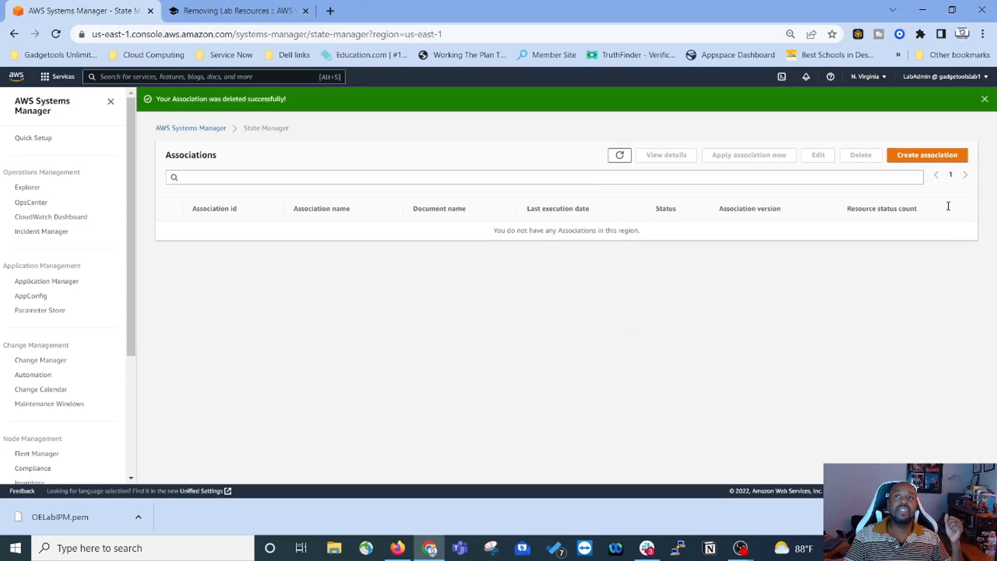
click(262, 15)
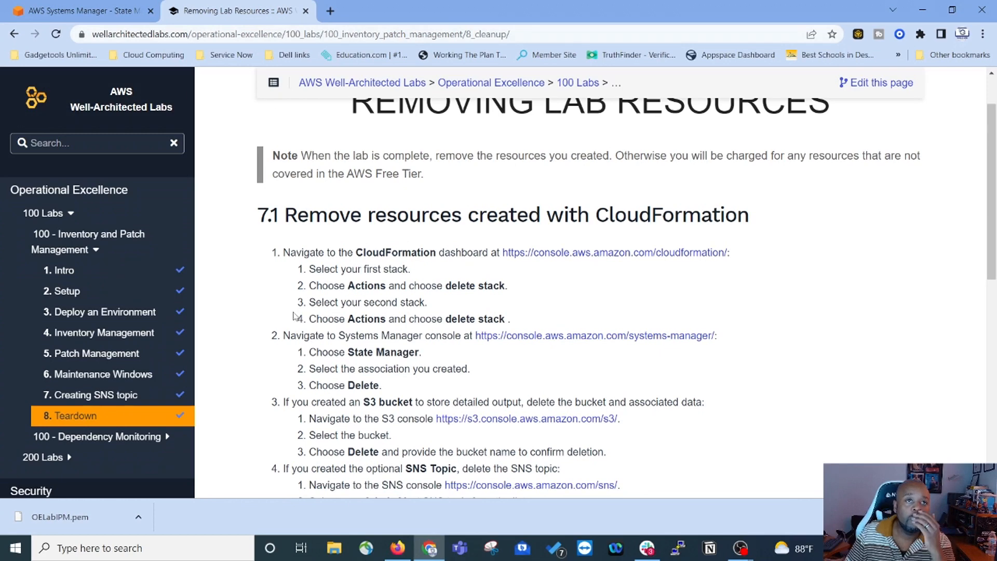
Step: Read the SNS topic and maintenance window teardown steps, then return to the empty State Manager list
scroll(322, 333, down, 3)
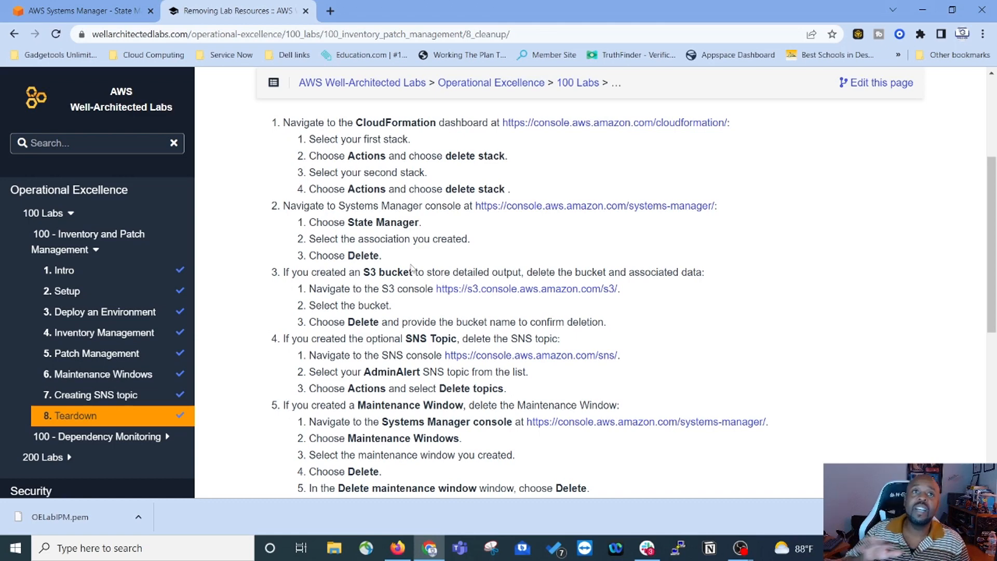
scroll(396, 300, down, 1)
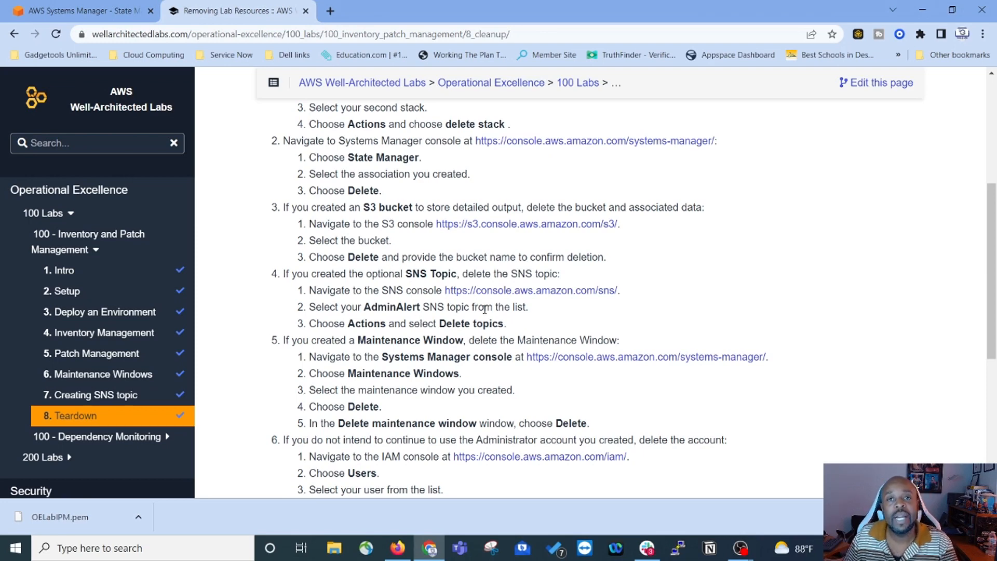
click(78, 12)
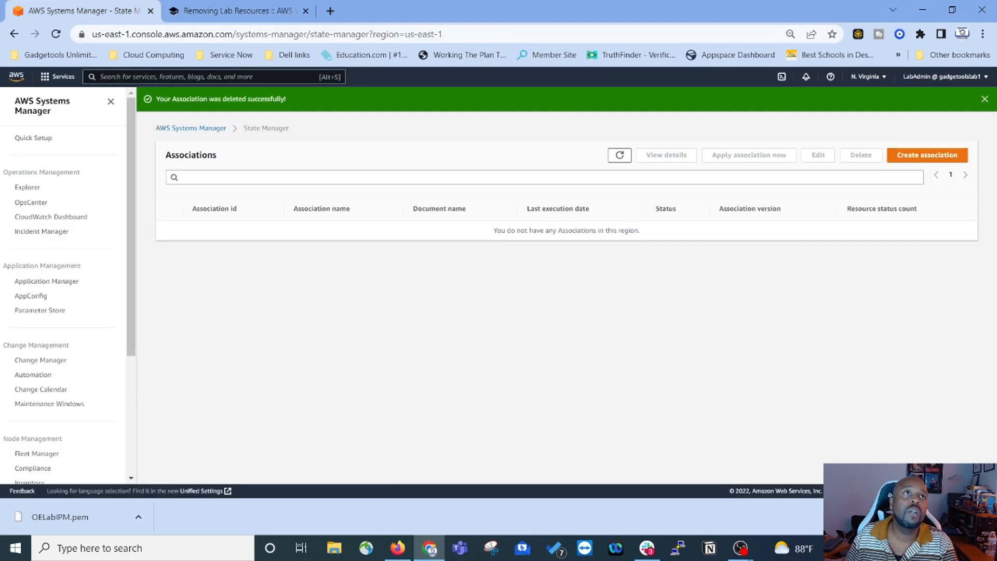
Step: Open SNS Topics and delete the AdminAlert topic, confirming with 'delete me'
click(155, 76)
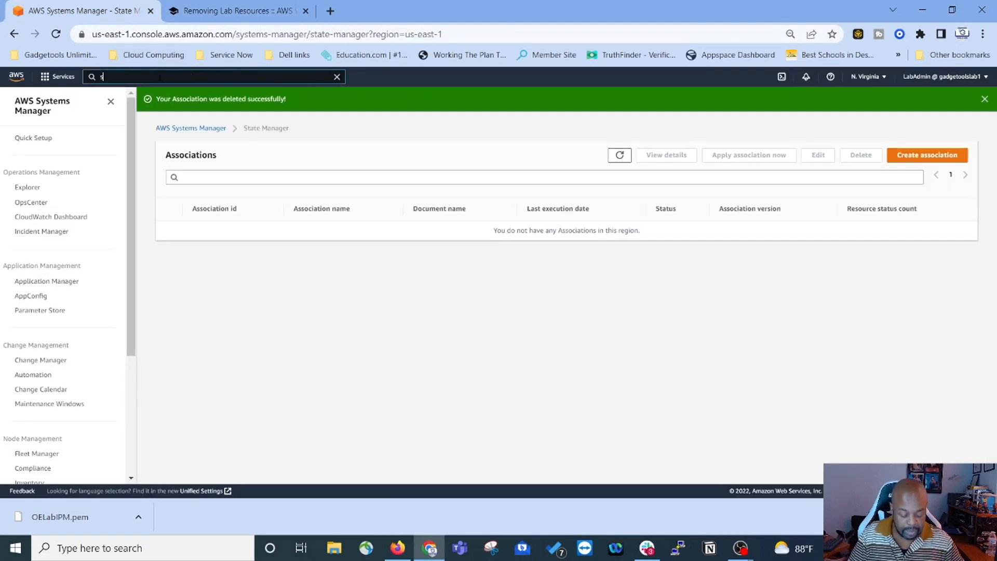
text(sns)
click(270, 153)
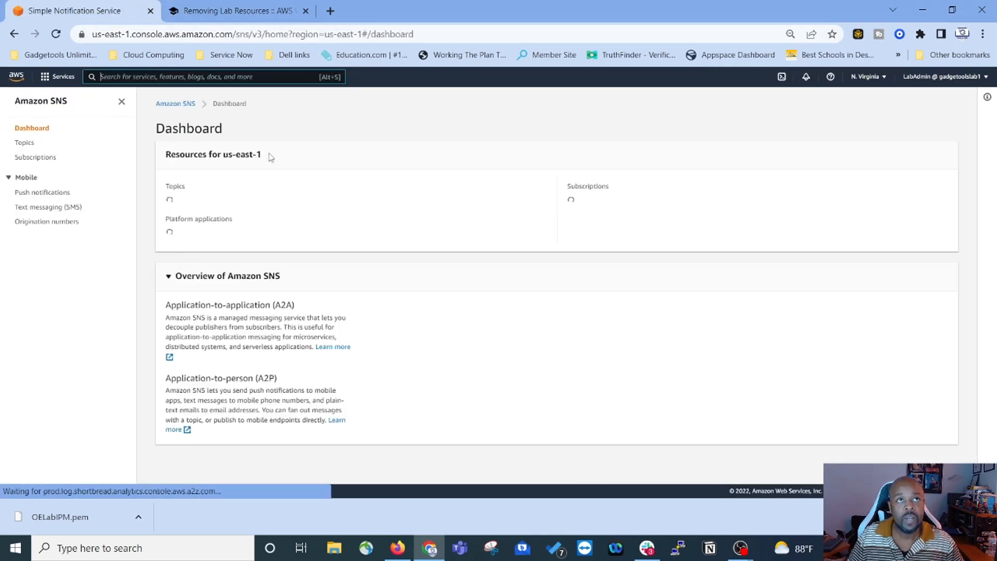
click(27, 144)
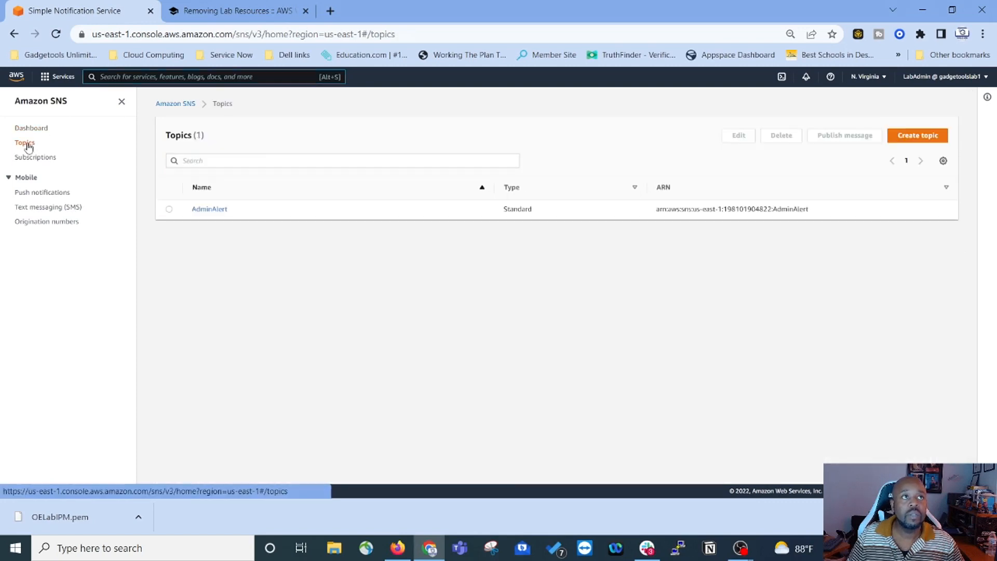
click(168, 209)
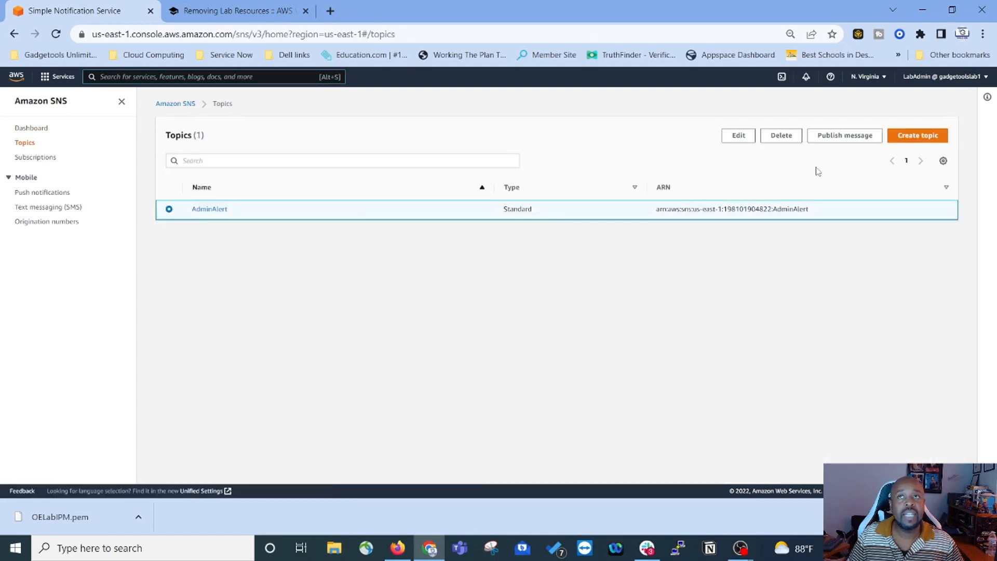
click(780, 136)
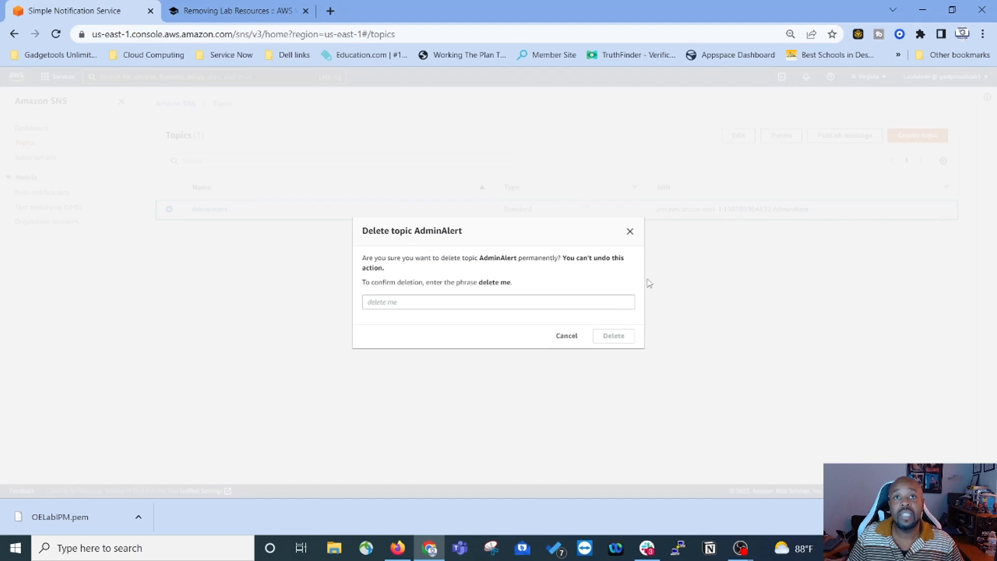
click(423, 302)
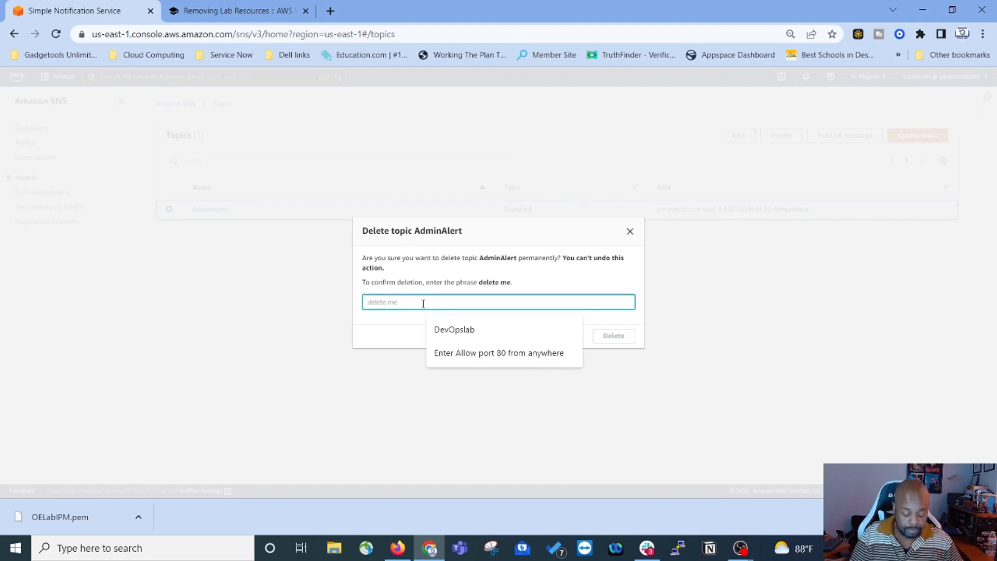
text(delete me)
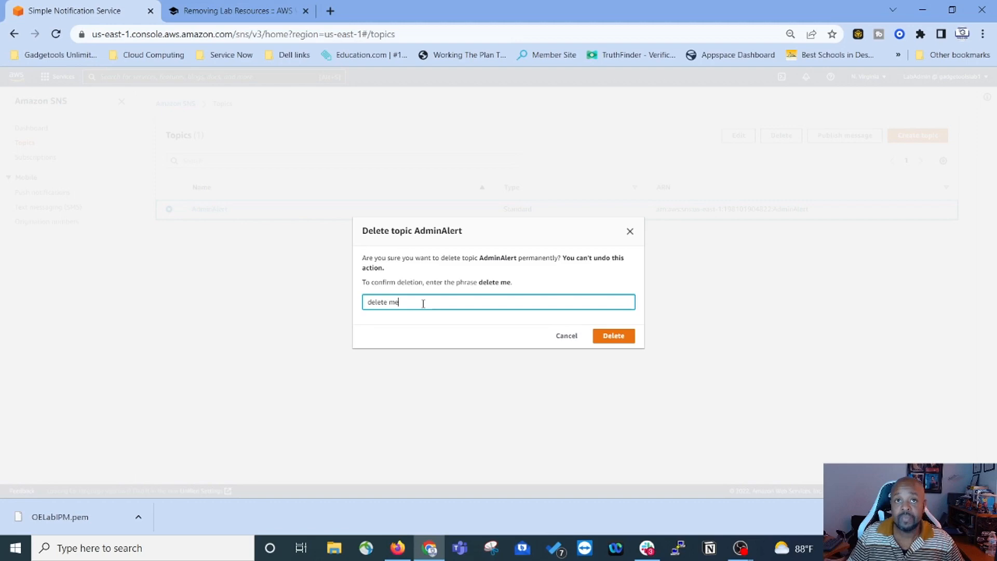
click(618, 340)
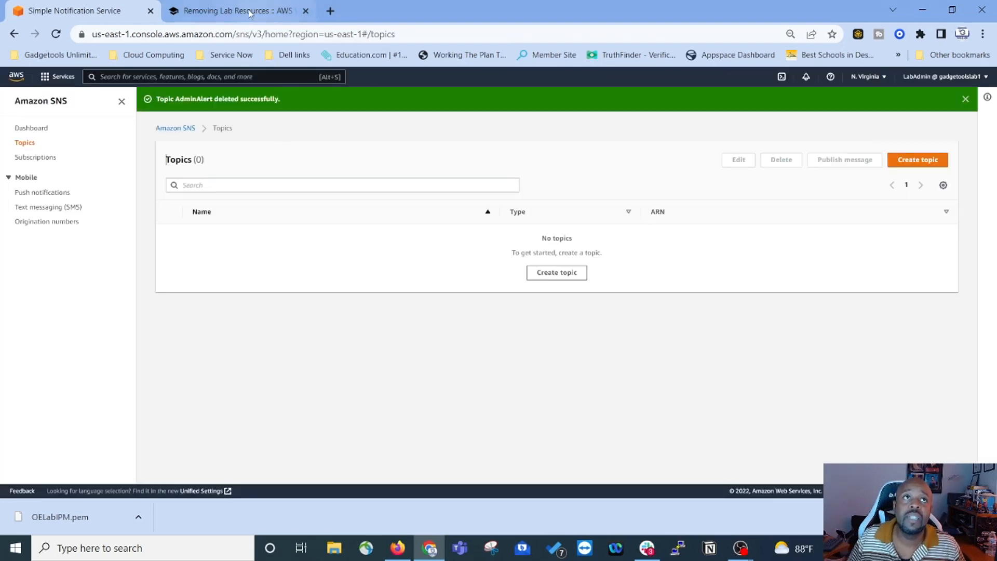
Step: Check the next teardown instruction, then return to the SNS topics page
click(274, 17)
scroll(355, 322, down, 1)
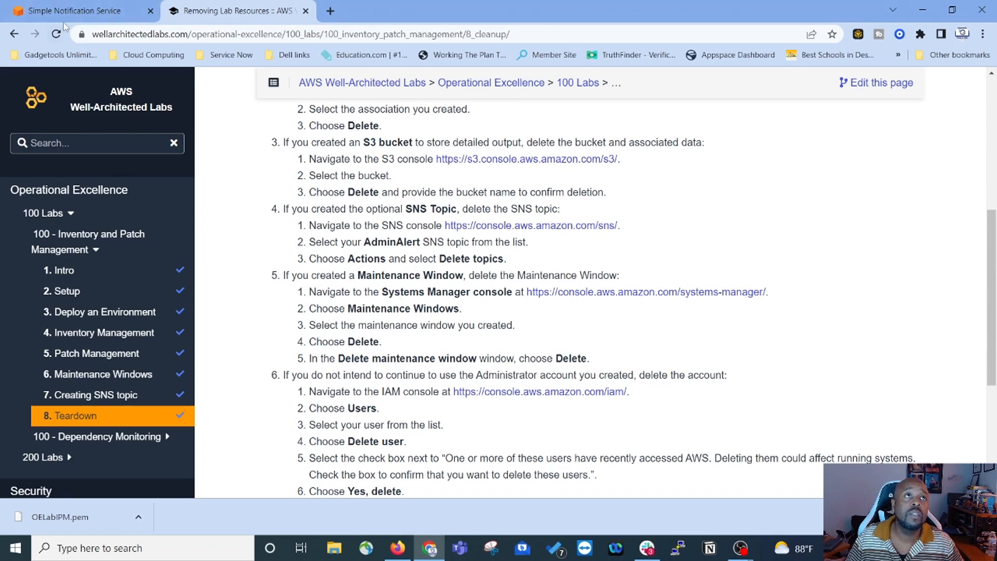
click(74, 10)
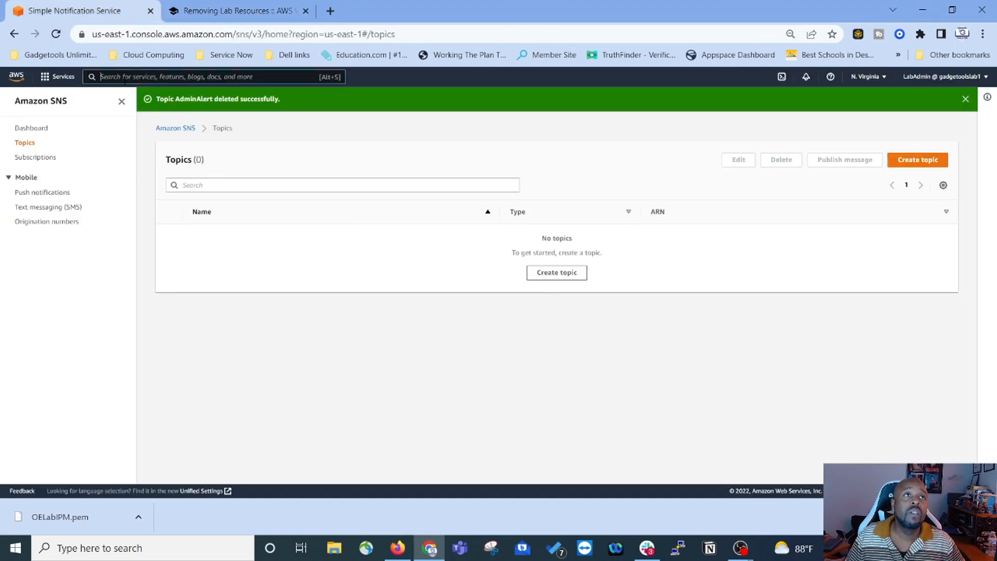
Step: Search 'syste' to open the Systems Manager console and find its navigation menu
click(126, 77)
text(syste)
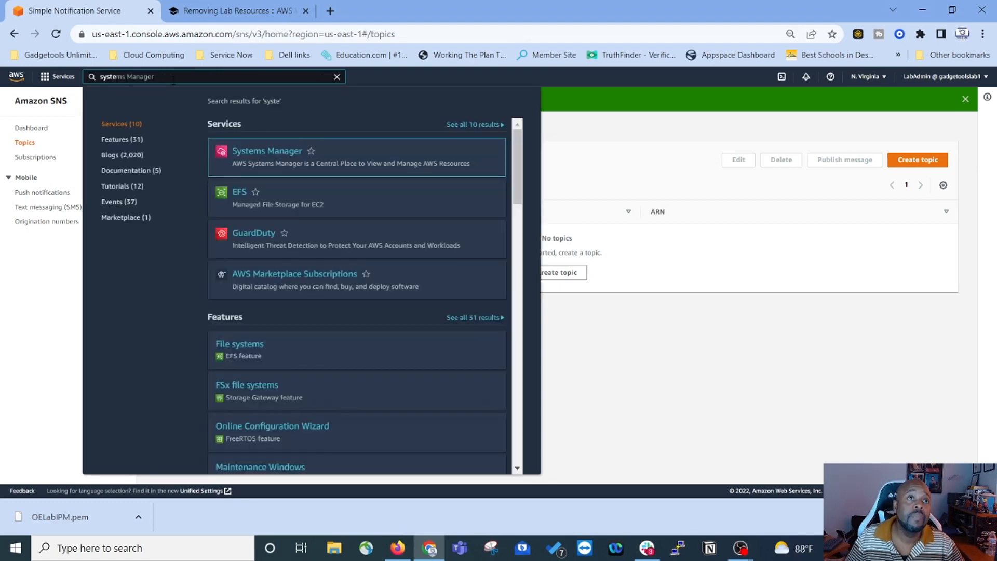
click(238, 165)
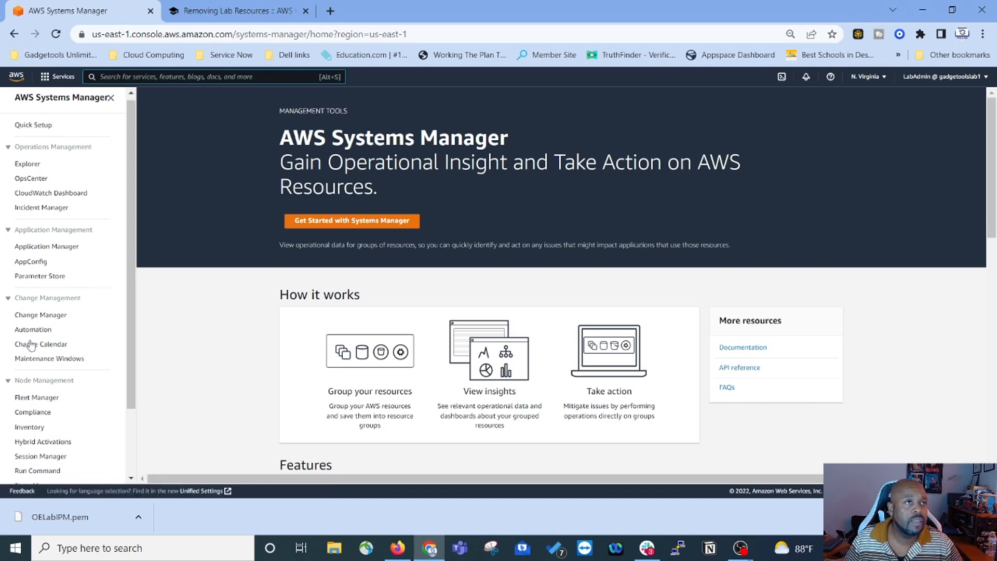
scroll(34, 348, down, 1)
scroll(40, 416, down, 1)
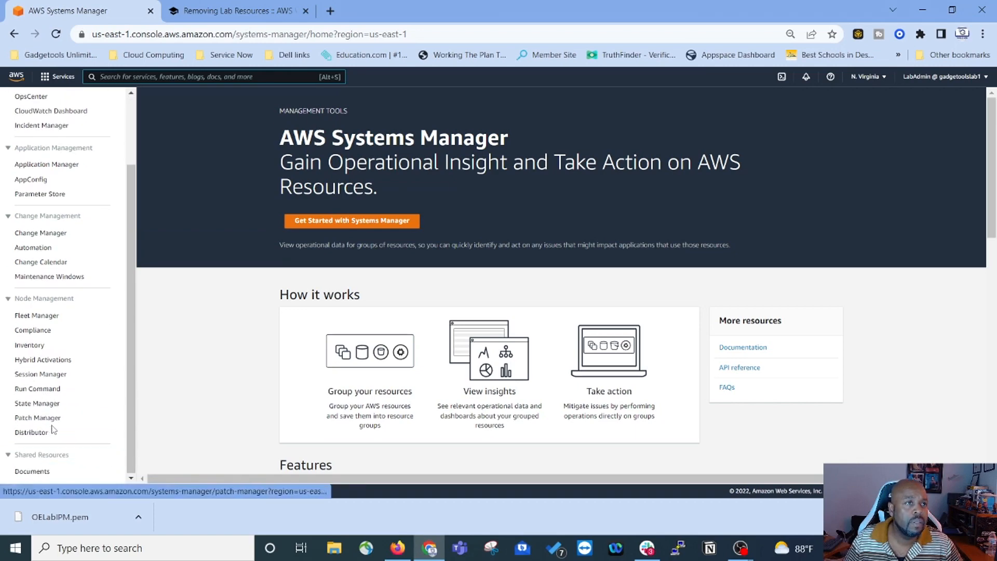
scroll(31, 405, up, 3)
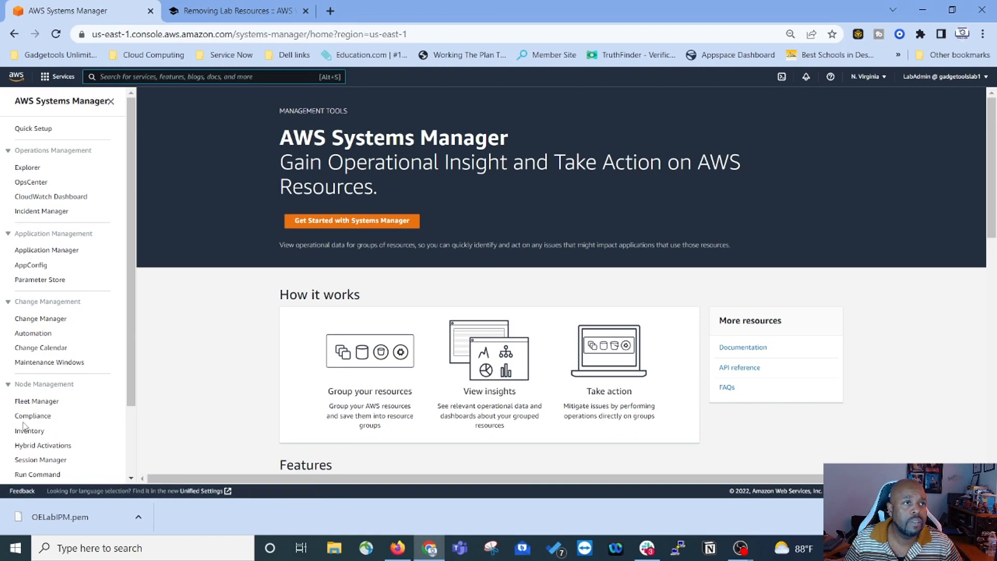
scroll(39, 400, down, 1)
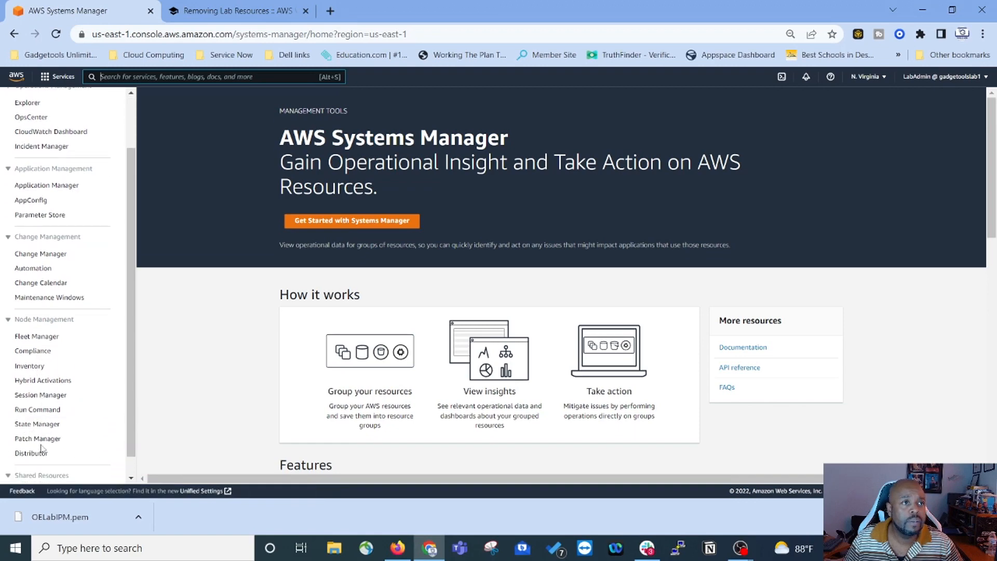
scroll(35, 446, down, 1)
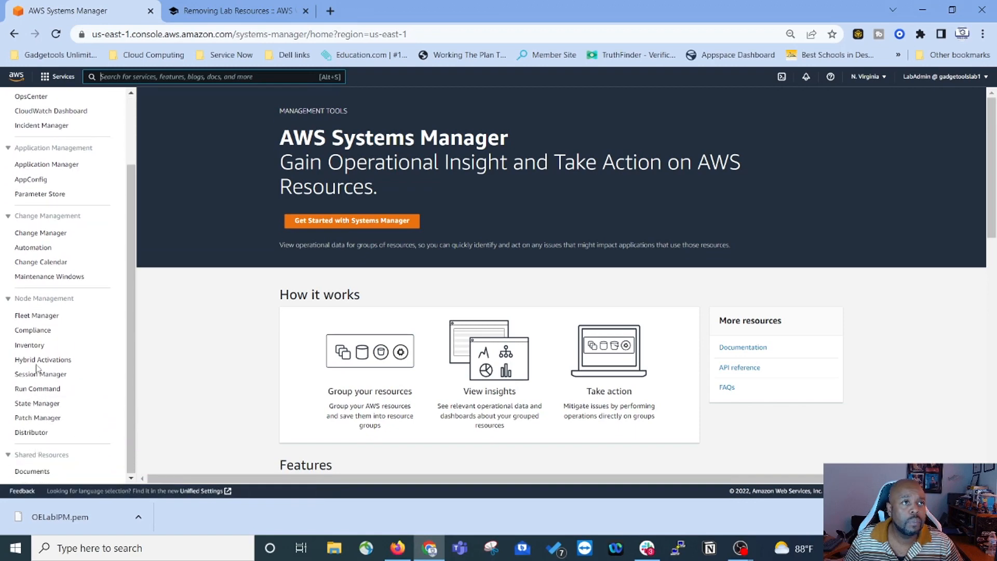
scroll(35, 368, up, 1)
Step: Delete the PatchTestWorkloadWebServers maintenance window, then return to the teardown instructions
click(41, 345)
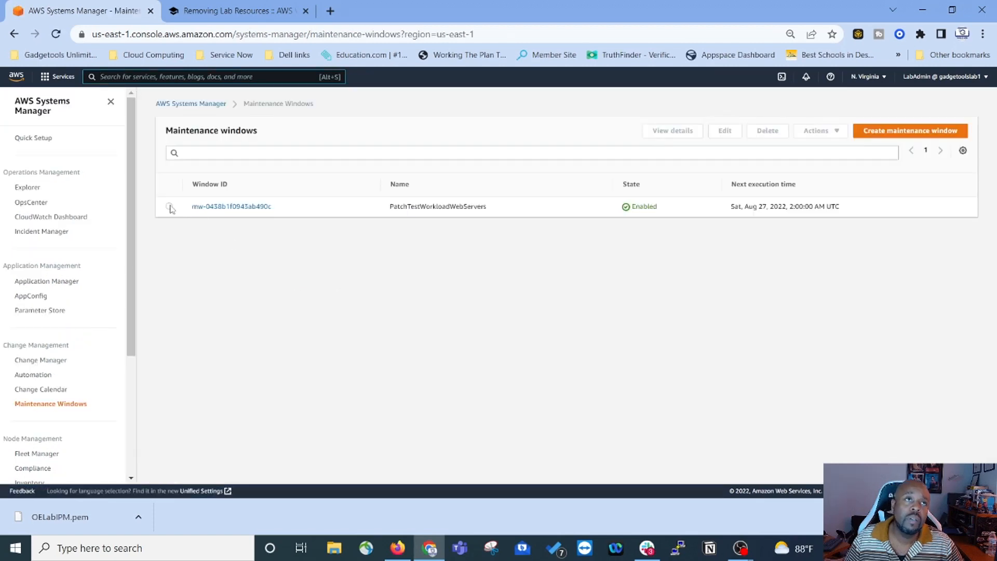
click(169, 207)
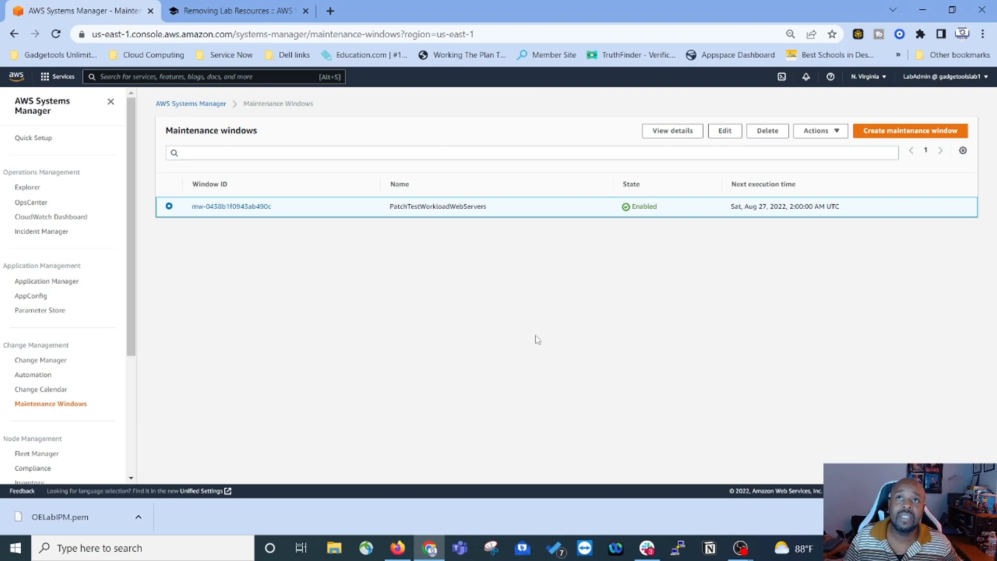
click(769, 131)
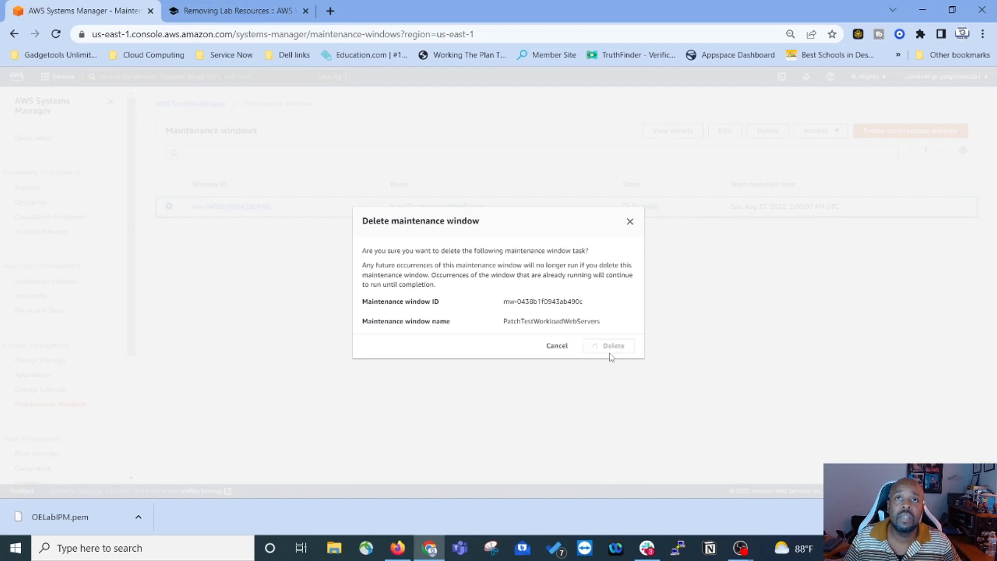
click(612, 347)
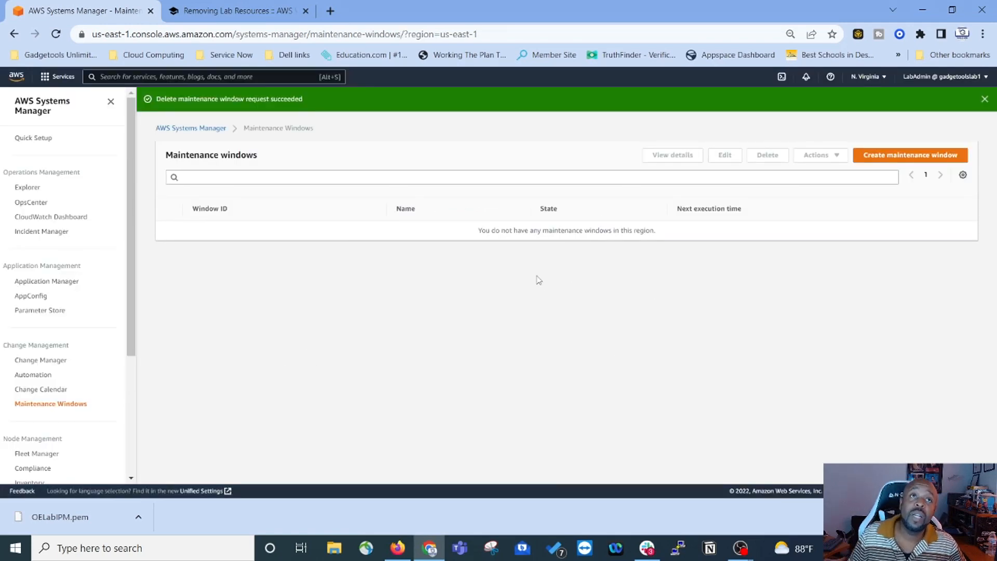
click(236, 11)
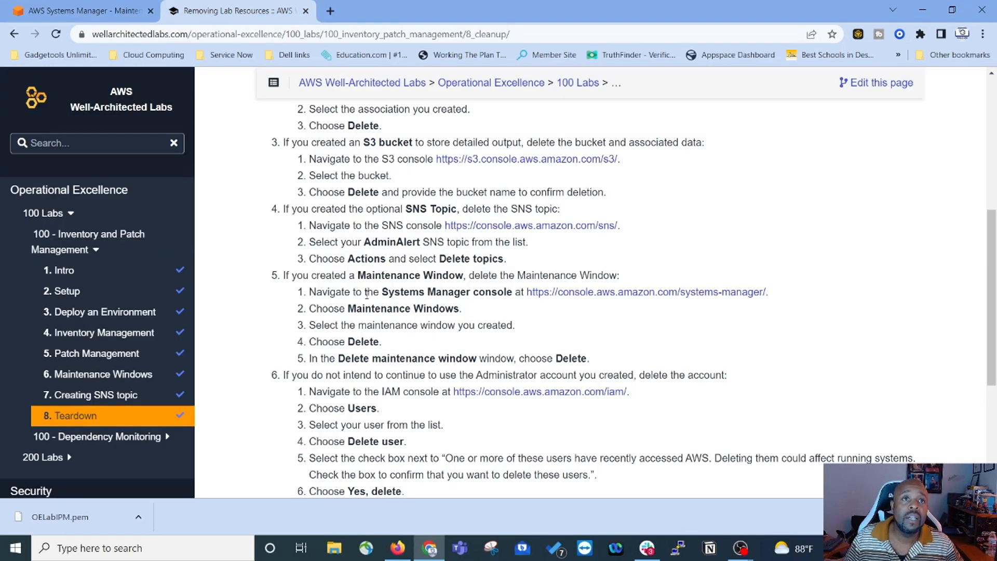
Step: Mark the lab finished with the Complete this lab button at the bottom of Teardown
scroll(386, 345, down, 1)
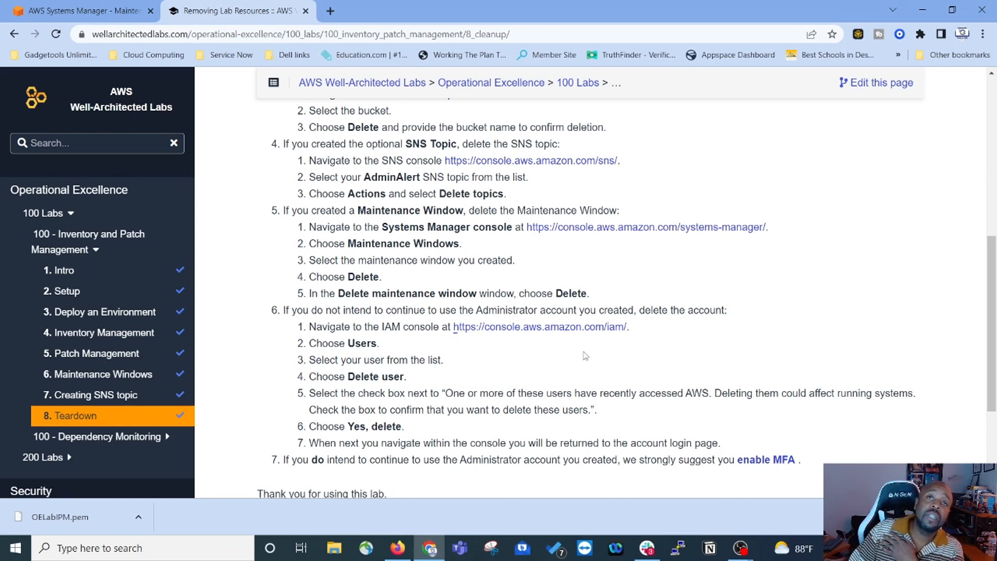
scroll(541, 340, down, 3)
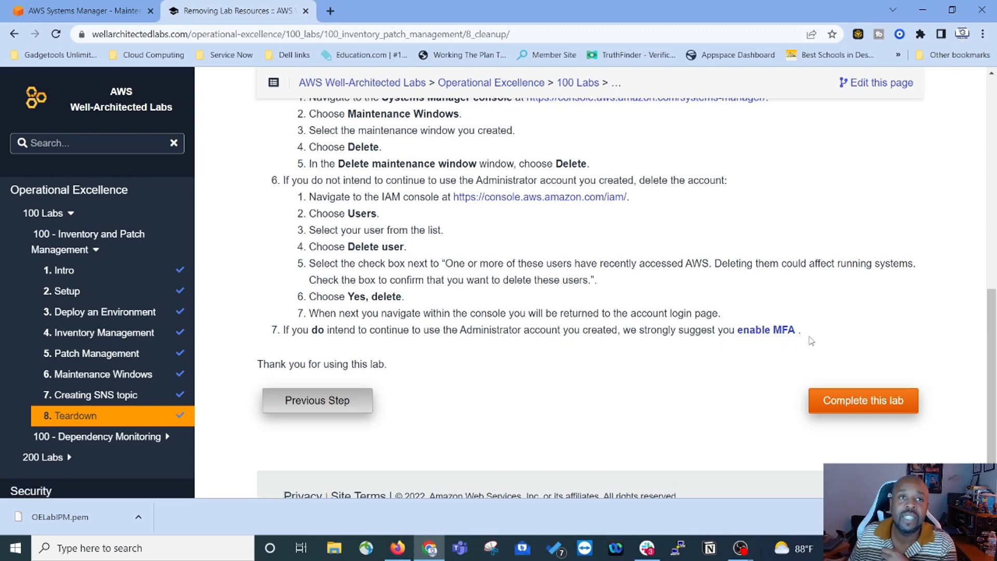
scroll(534, 415, down, 1)
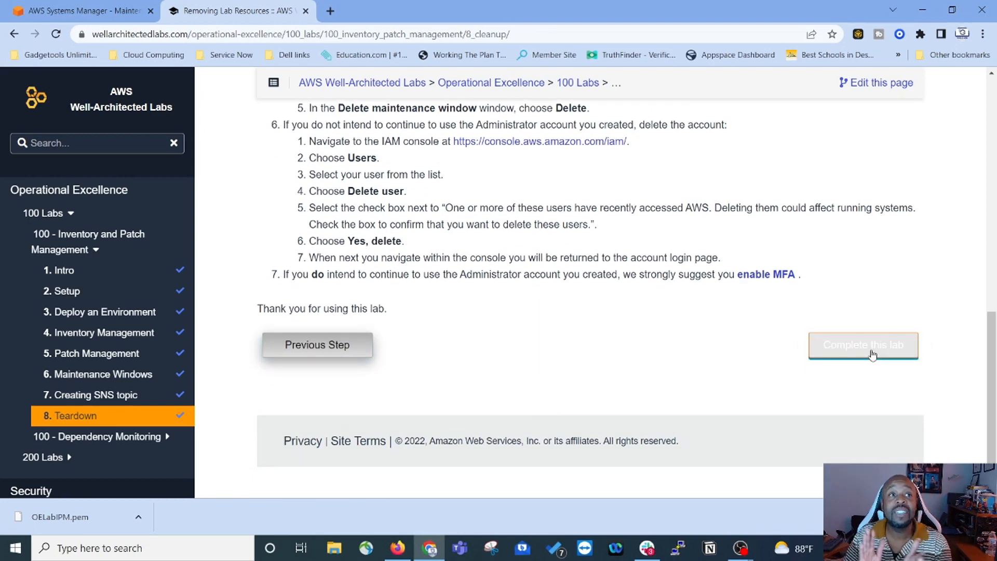
click(872, 354)
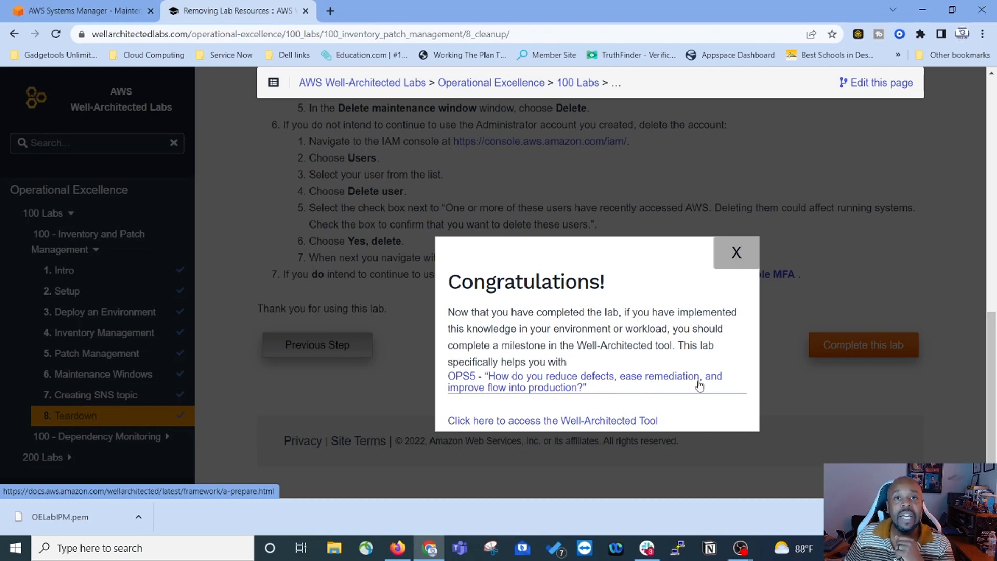
Step: Open the OPS5 guidance and the Well-Architected Tool in new tabs, viewing the Prepare page
ctrl+click(542, 389)
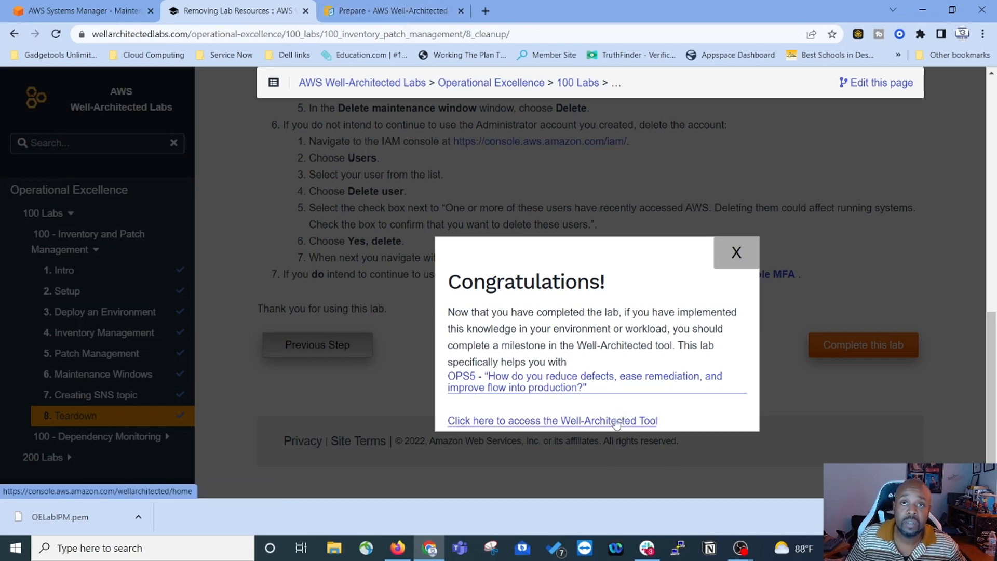
ctrl+click(593, 427)
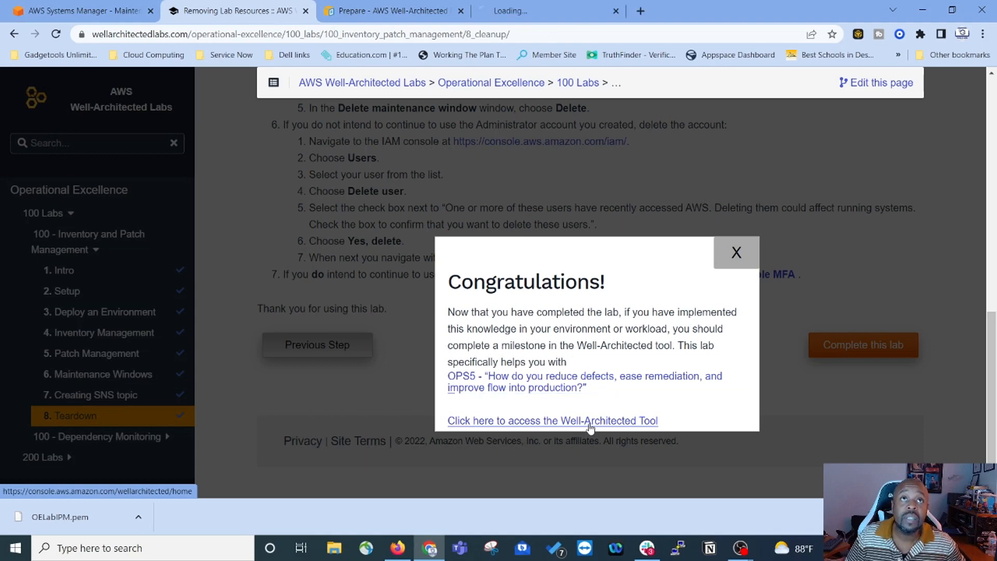
click(400, 15)
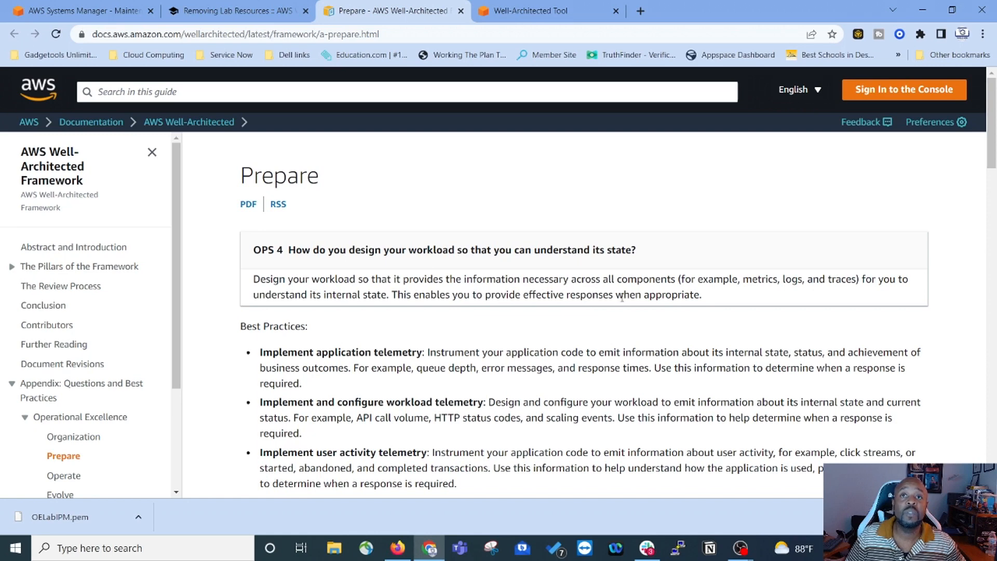
Step: Read through the OPS 5 best practices on reducing defects and improving flow
scroll(622, 297, down, 2)
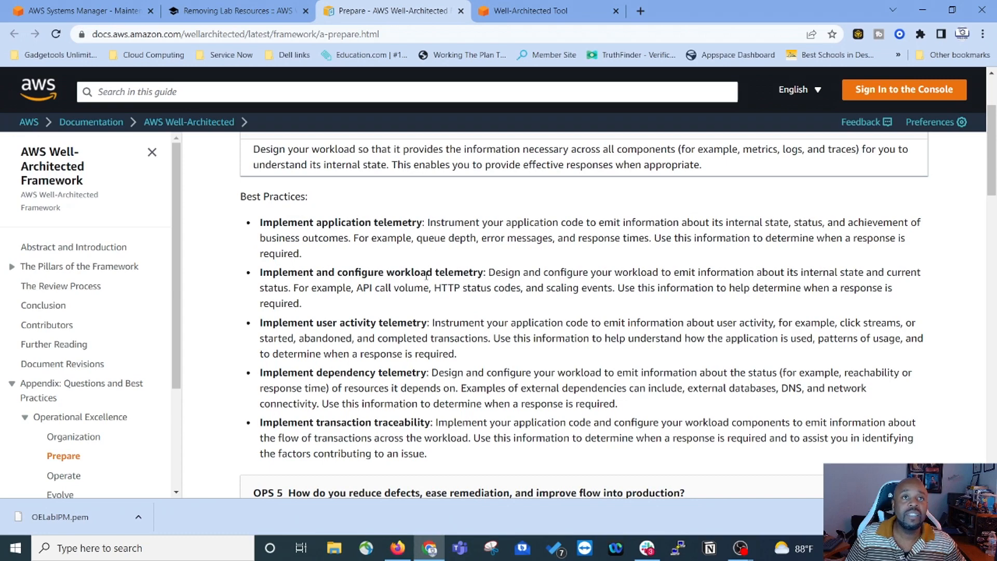
scroll(429, 278, down, 5)
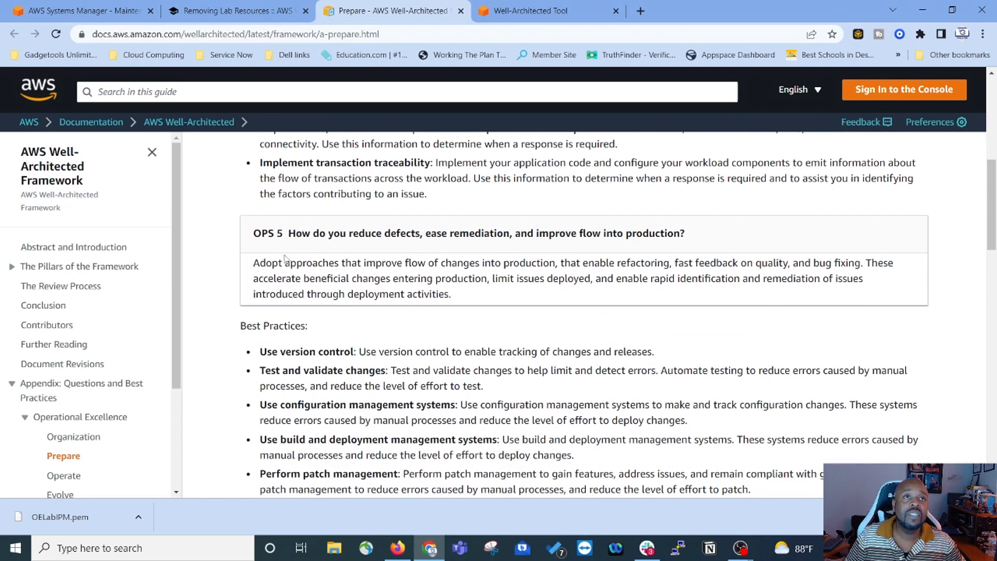
scroll(543, 250, down, 3)
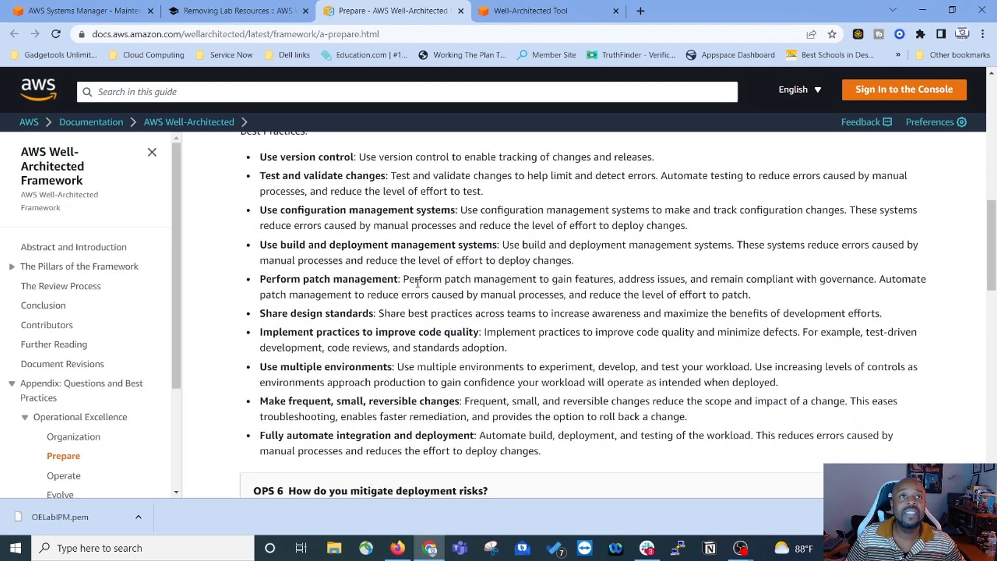
scroll(462, 282, down, 10)
scroll(384, 362, down, 6)
scroll(362, 360, up, 10)
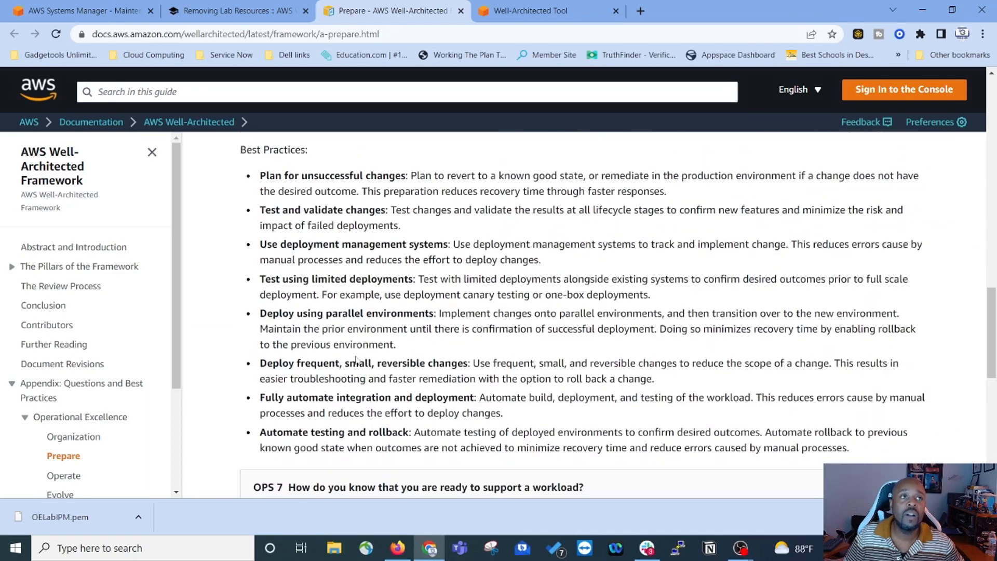
scroll(362, 360, up, 2)
scroll(388, 353, up, 4)
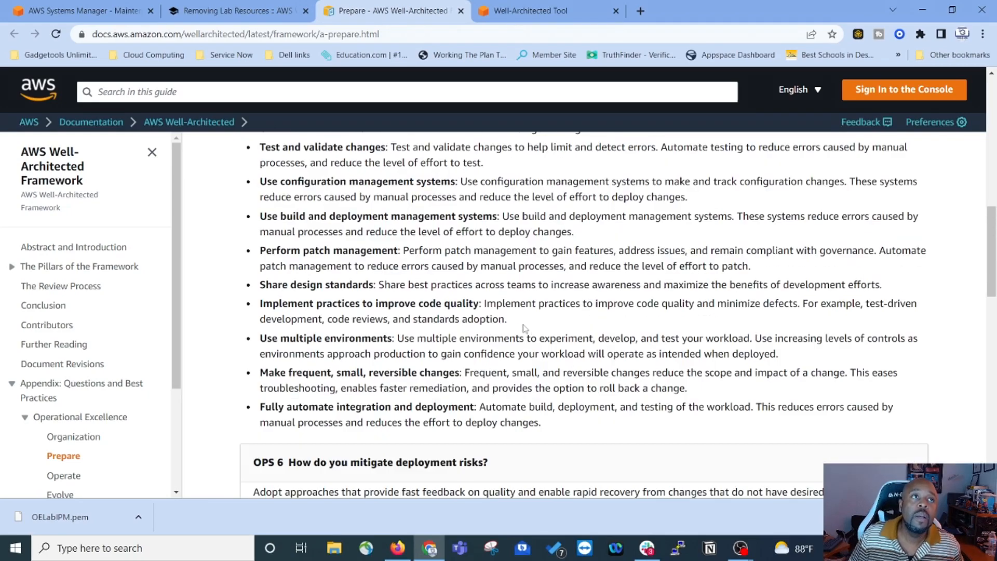
scroll(529, 330, up, 15)
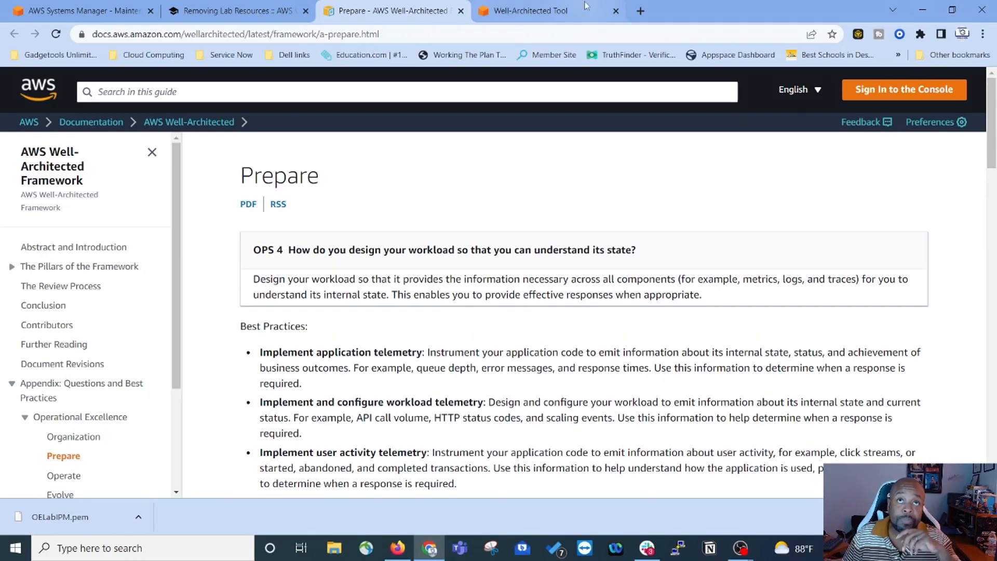
Step: Preview the Define workload form in the Well-Architected Tool, then return to its landing page
click(569, 13)
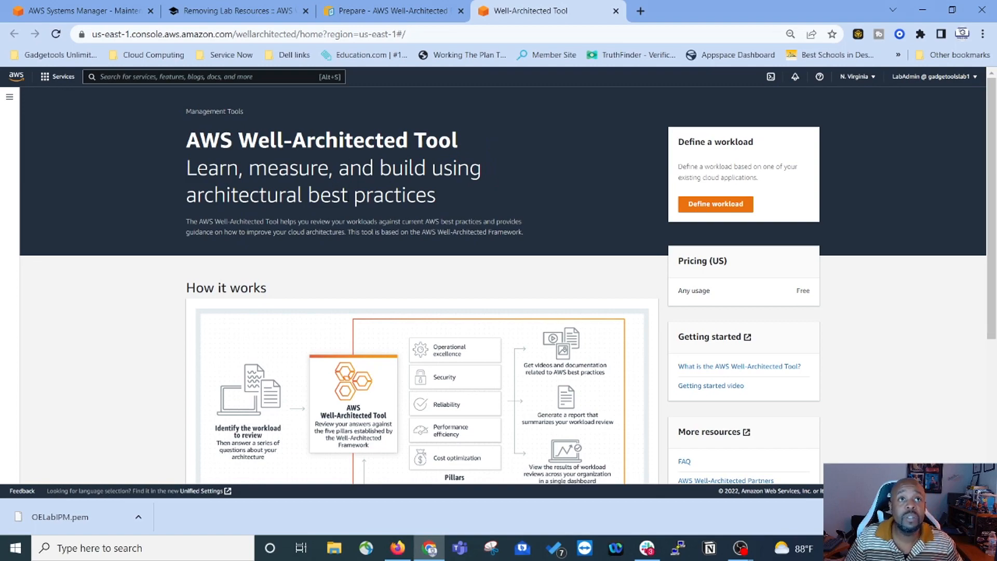
scroll(522, 182, down, 5)
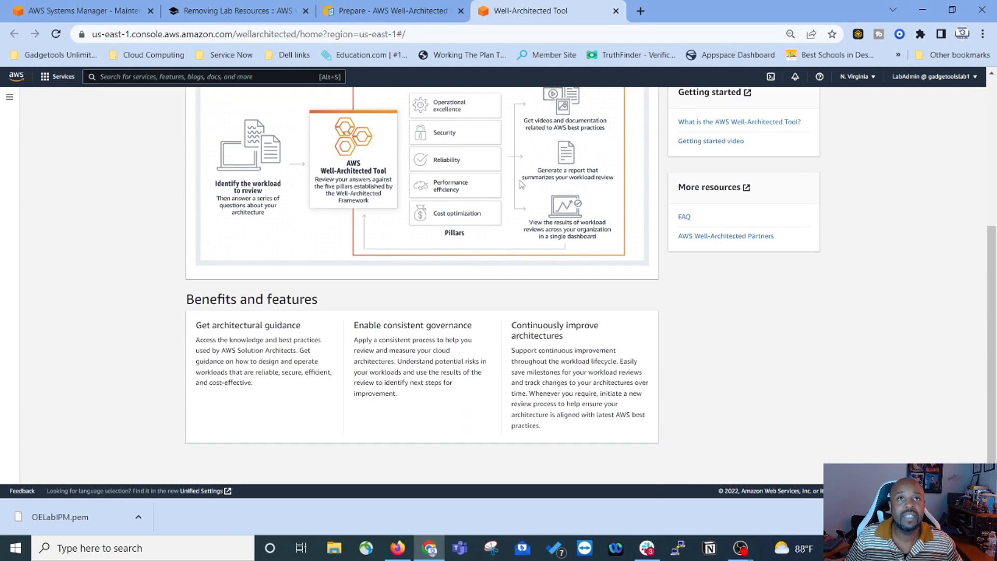
scroll(522, 182, up, 5)
click(716, 205)
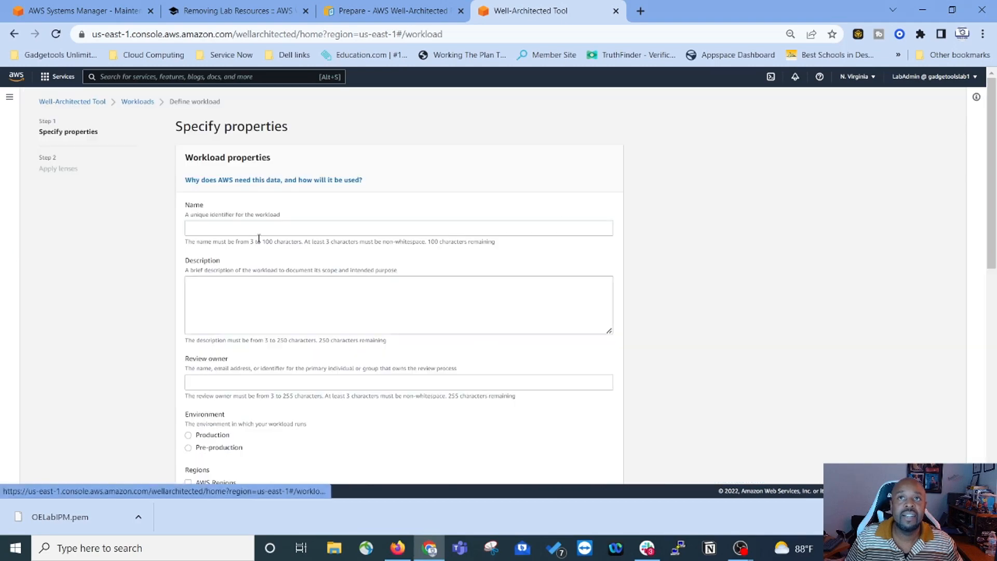
scroll(141, 224, down, 5)
scroll(120, 197, up, 5)
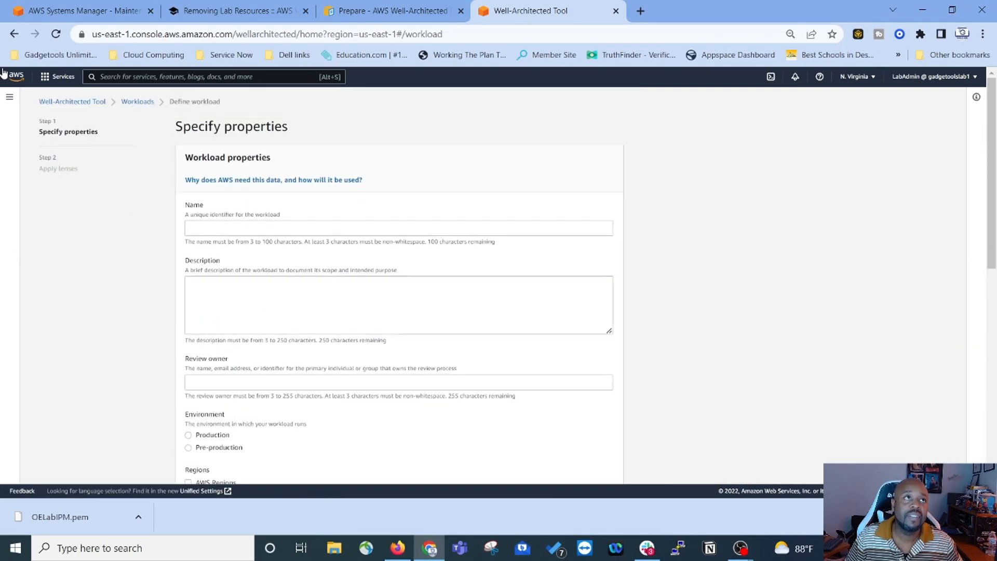
click(14, 34)
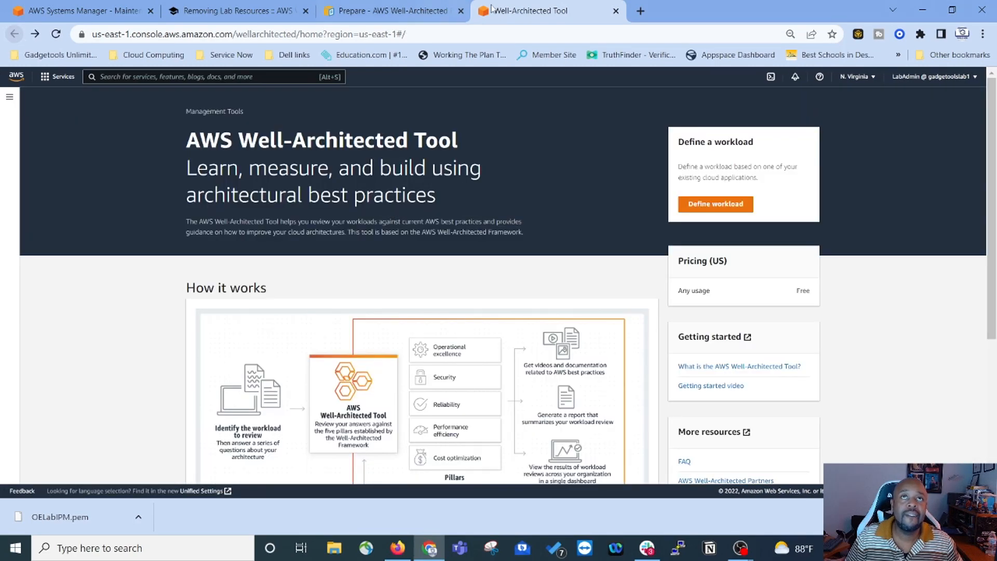
Step: Close the Well-Architected Tool and Prepare docs tabs and mark the lab complete again
click(616, 11)
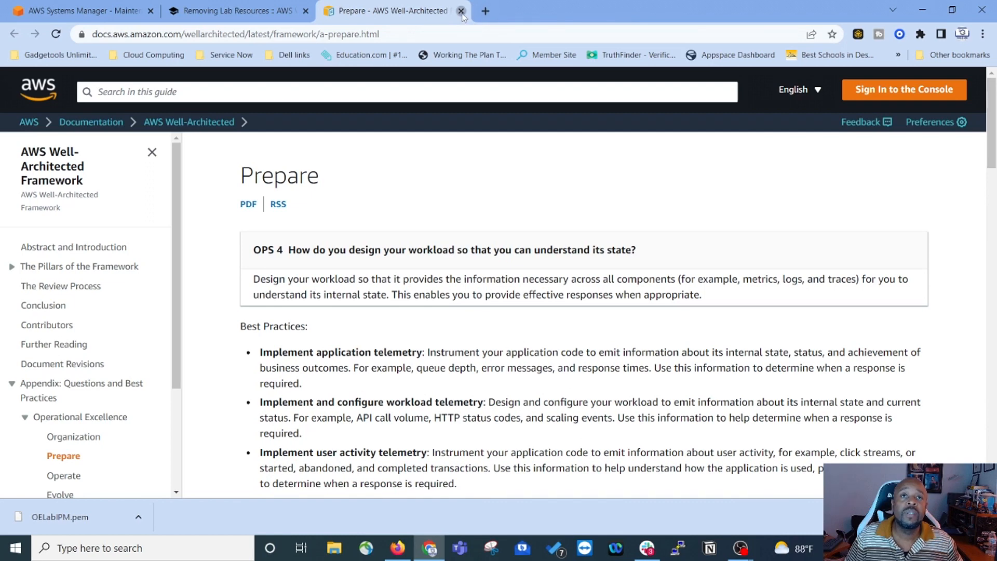
click(461, 11)
click(732, 253)
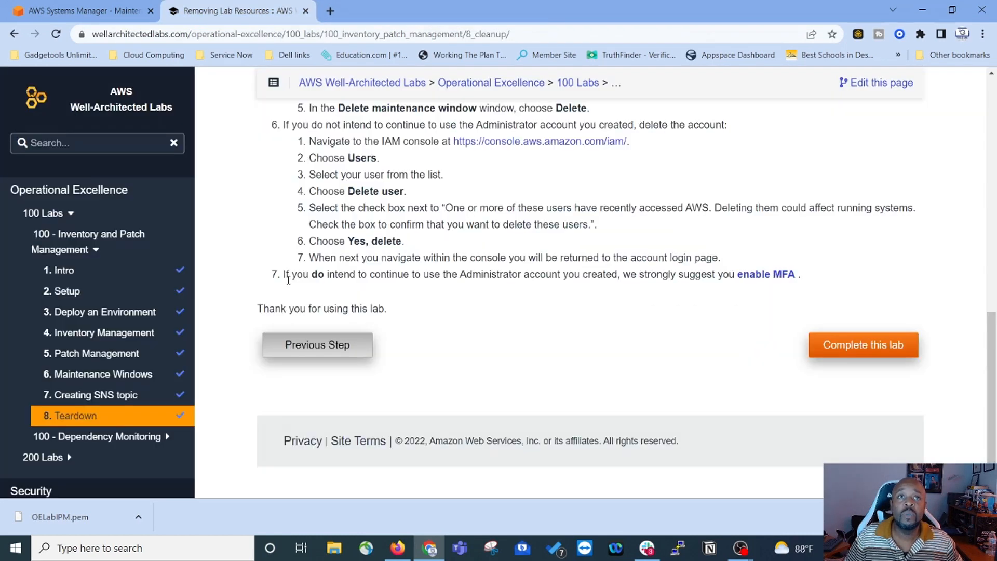
click(853, 338)
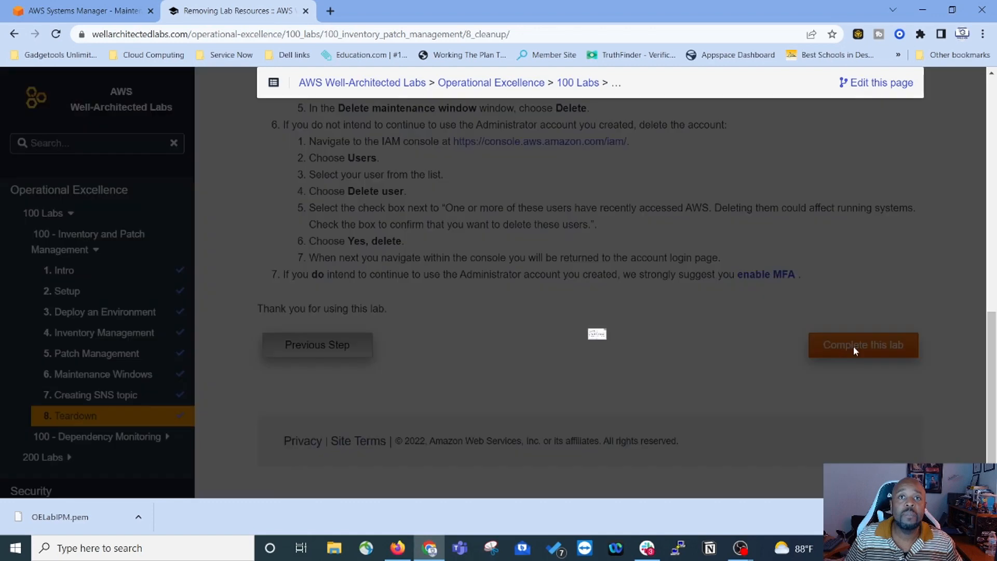
click(734, 254)
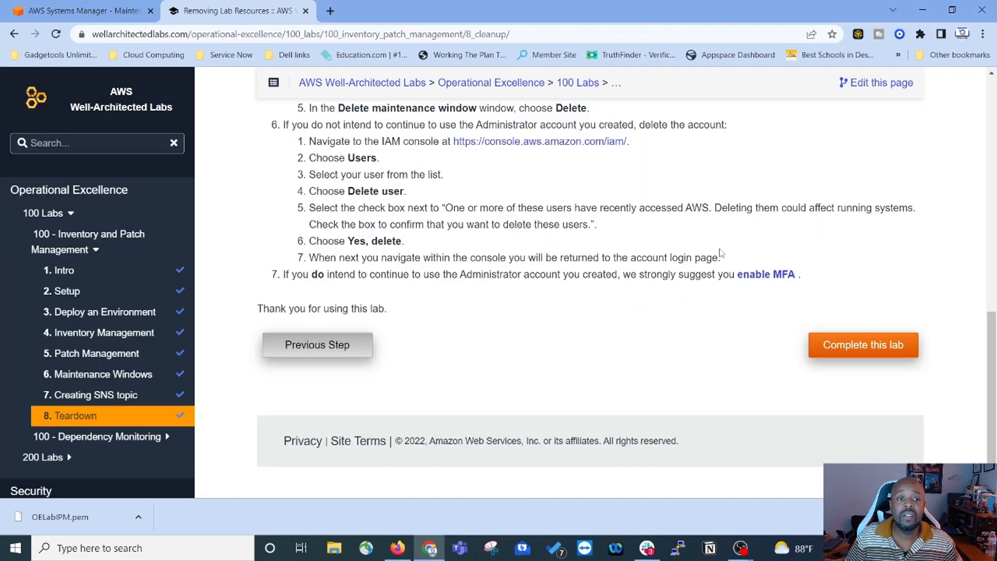